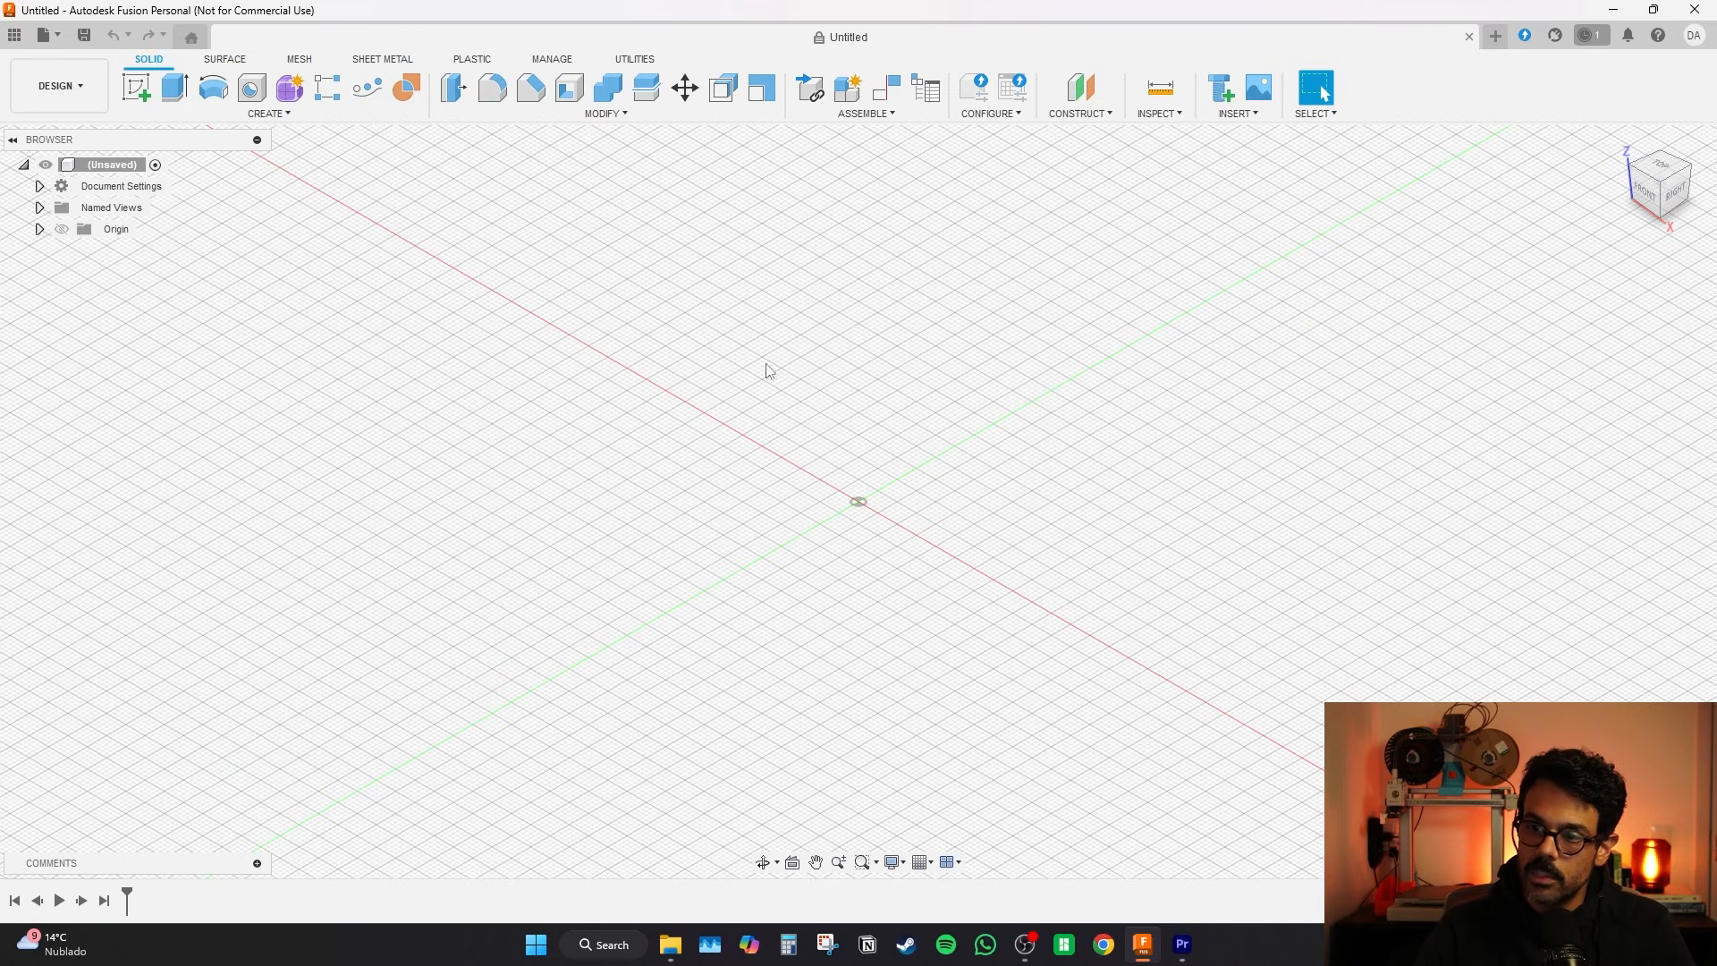
- Show the origin planes and start a sketch on the horizontal XY plane
left_click(62, 229)
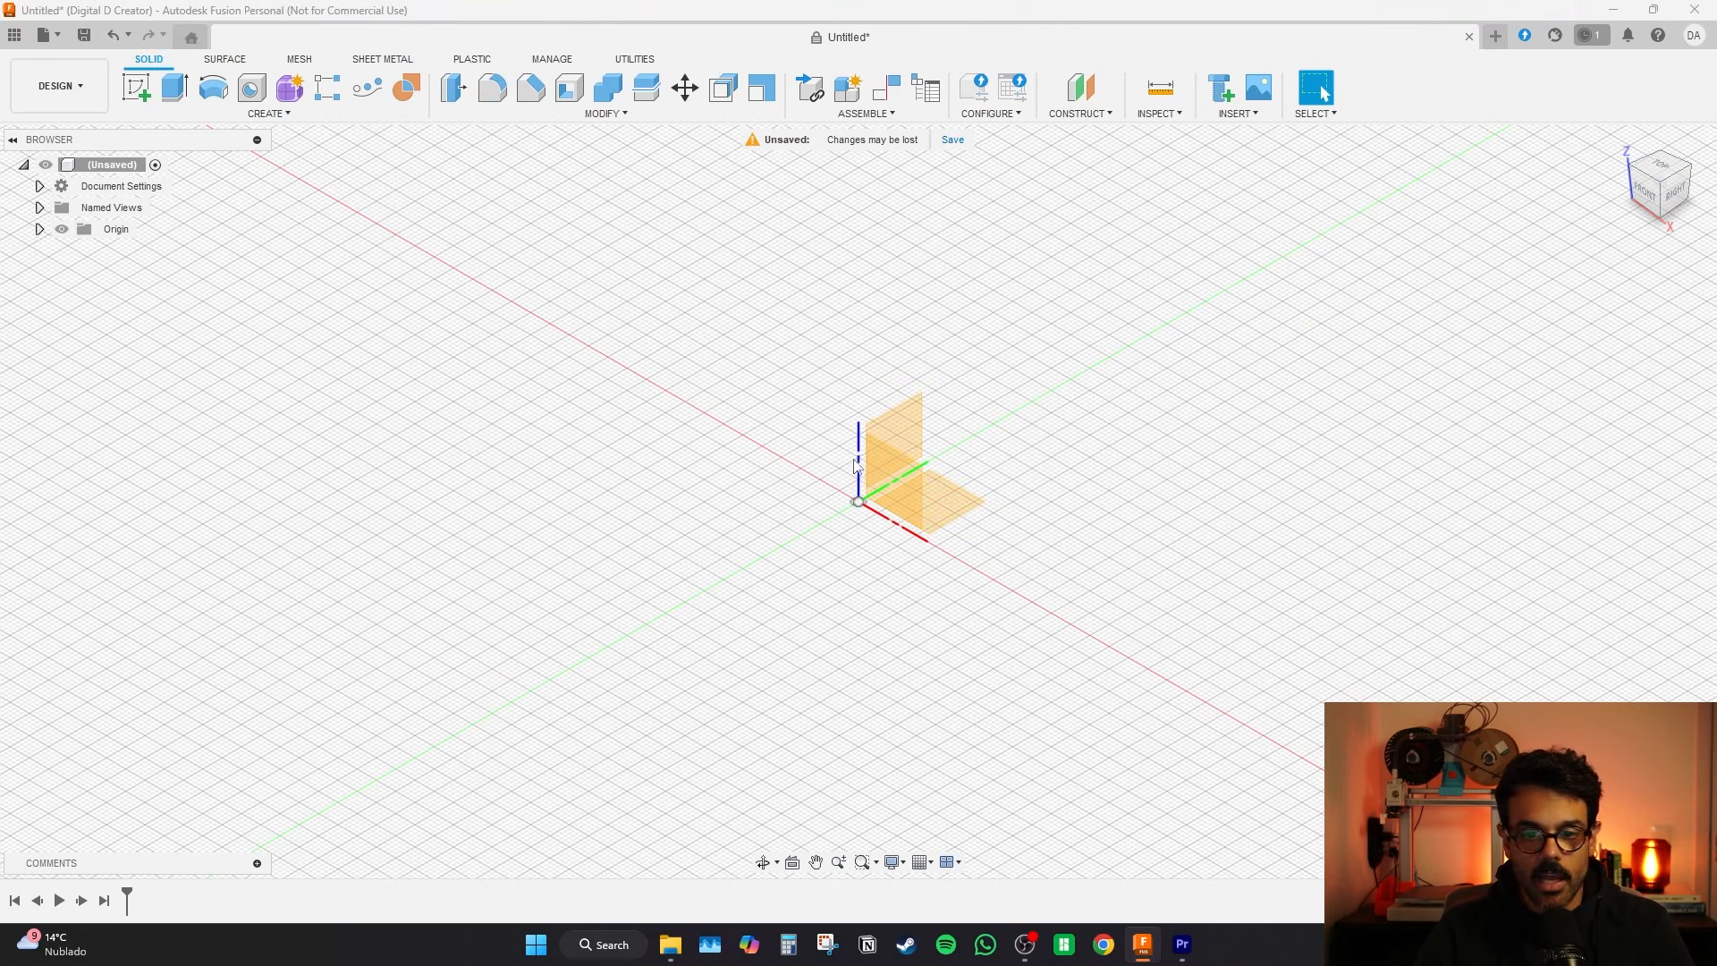
left_click(61, 230)
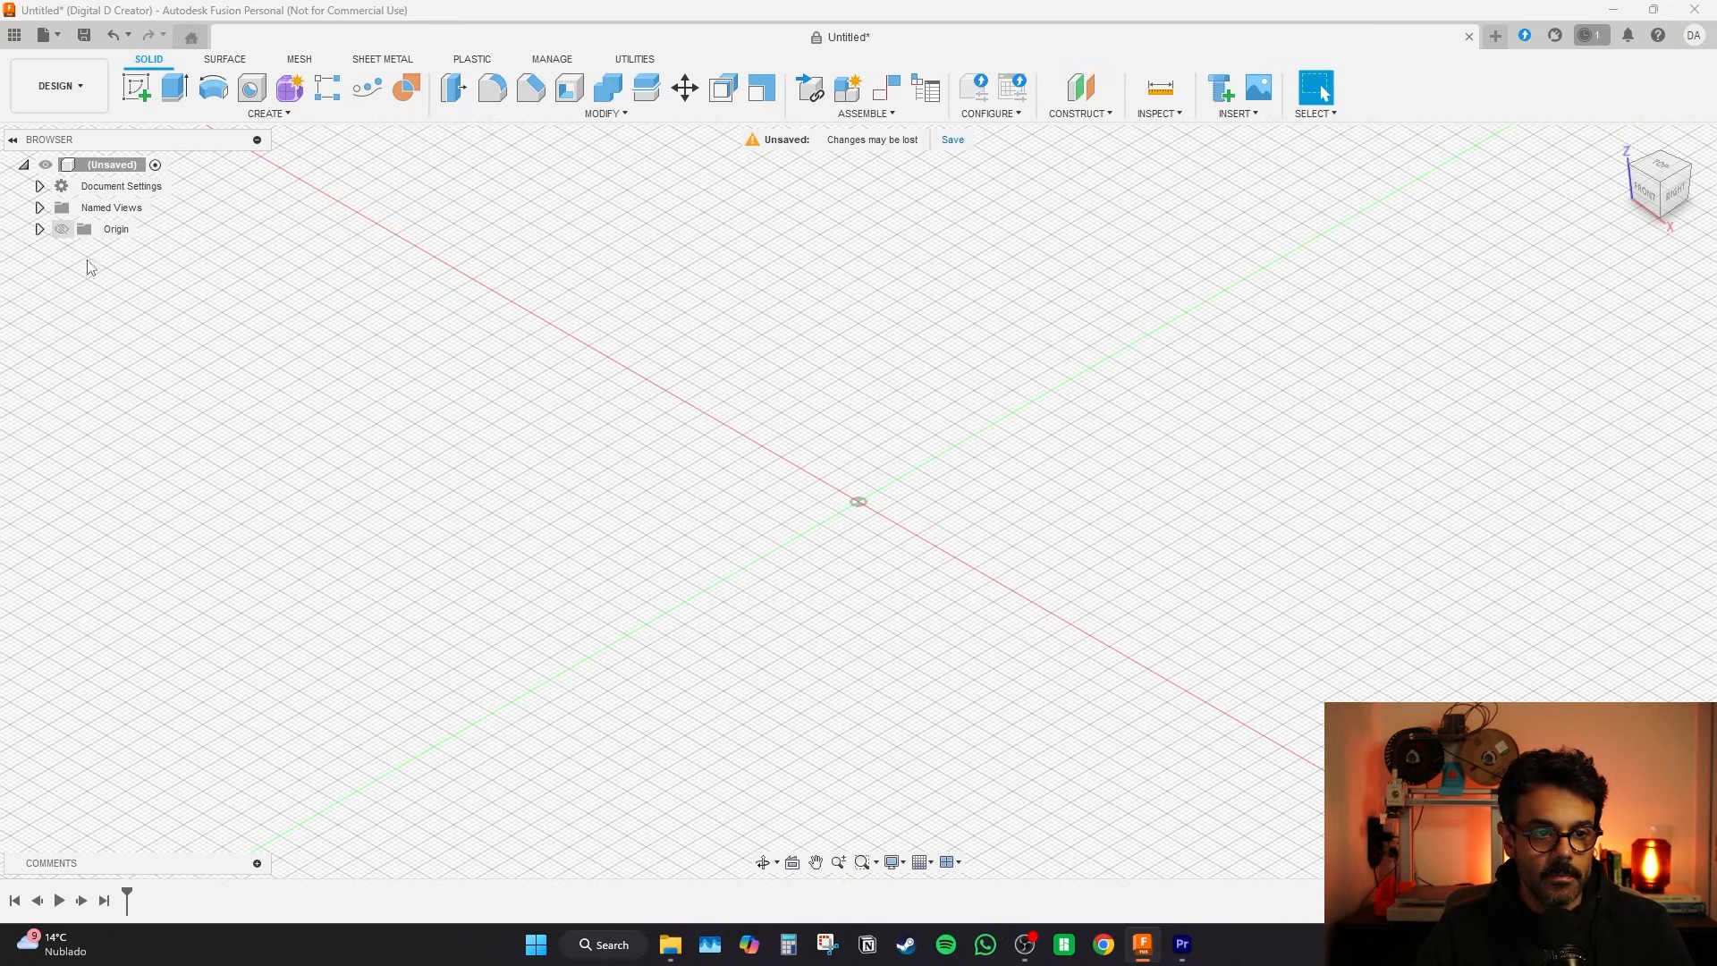
left_click(61, 230)
left_click(136, 87)
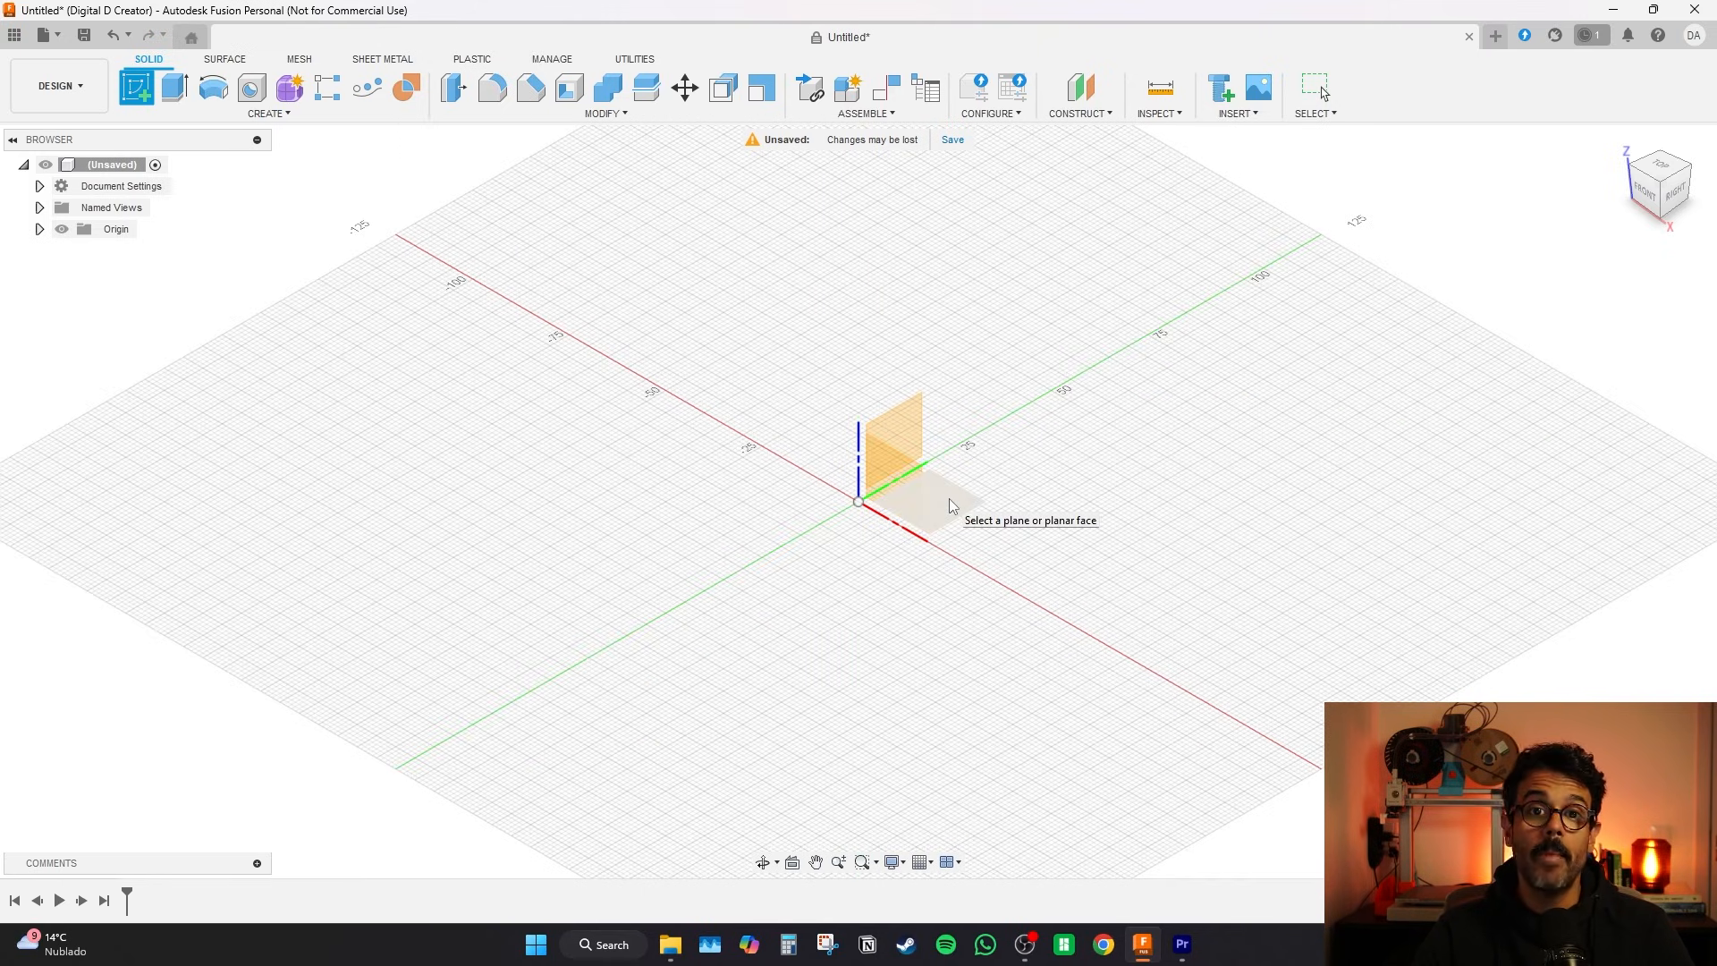
left_click(950, 506)
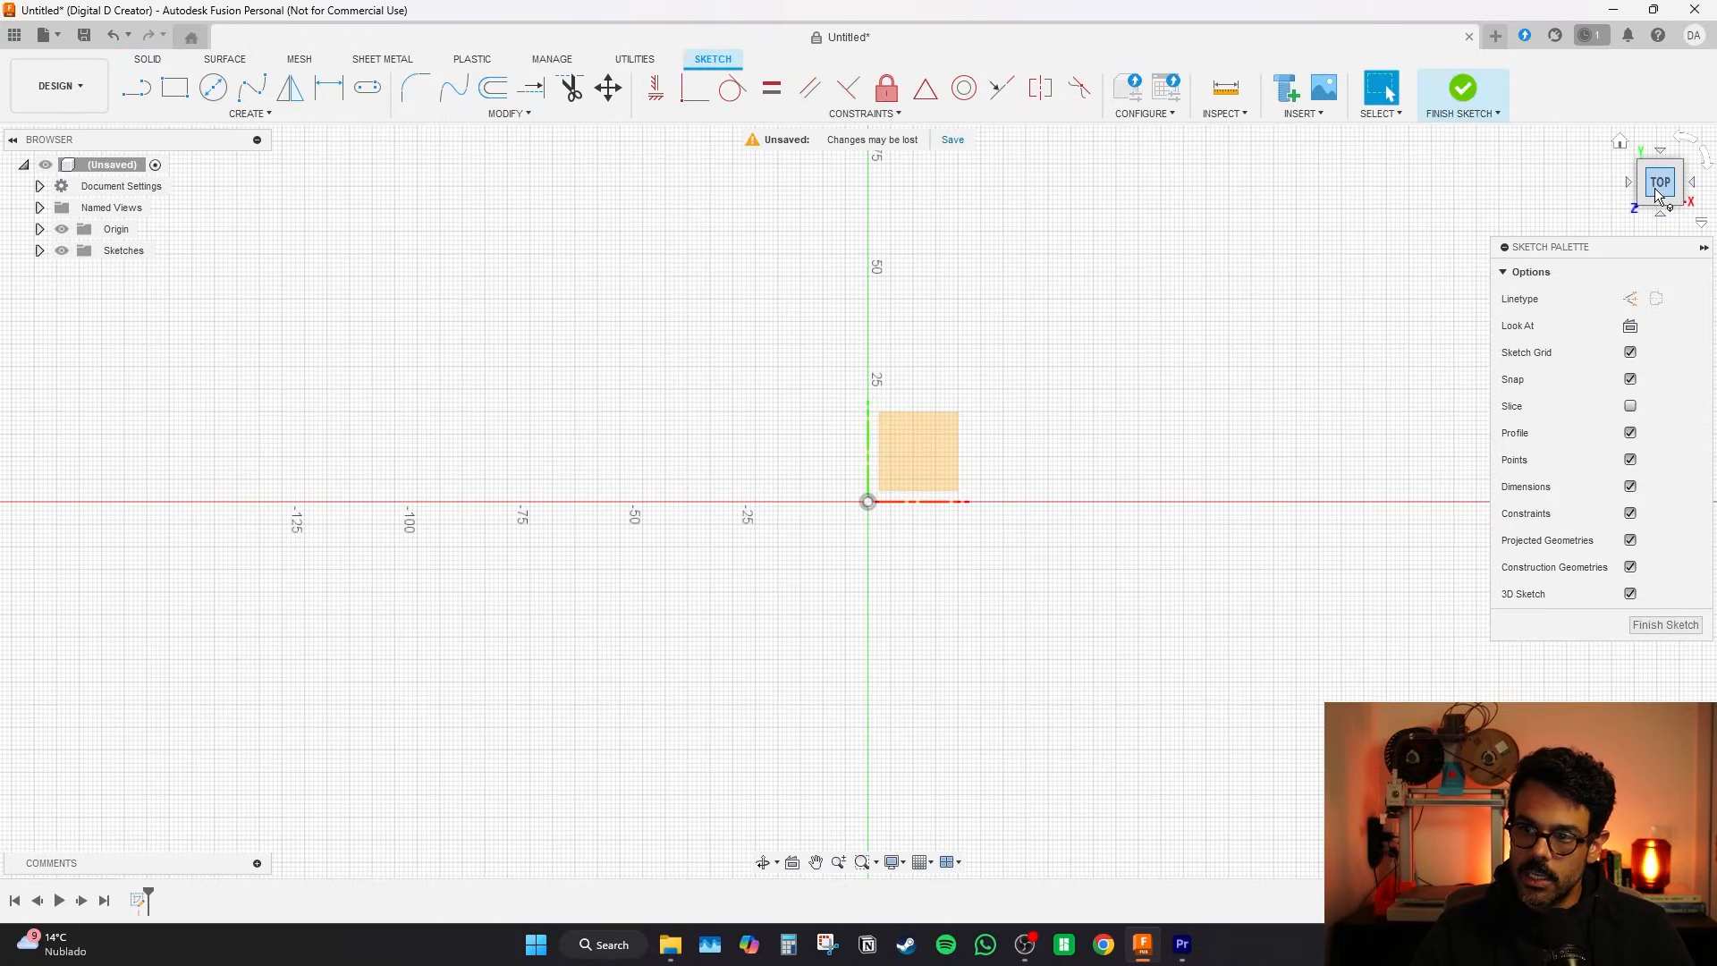
- Draw a 70 mm diameter circle centred on the origin
middle_click_drag(1069, 455, 1049, 450)
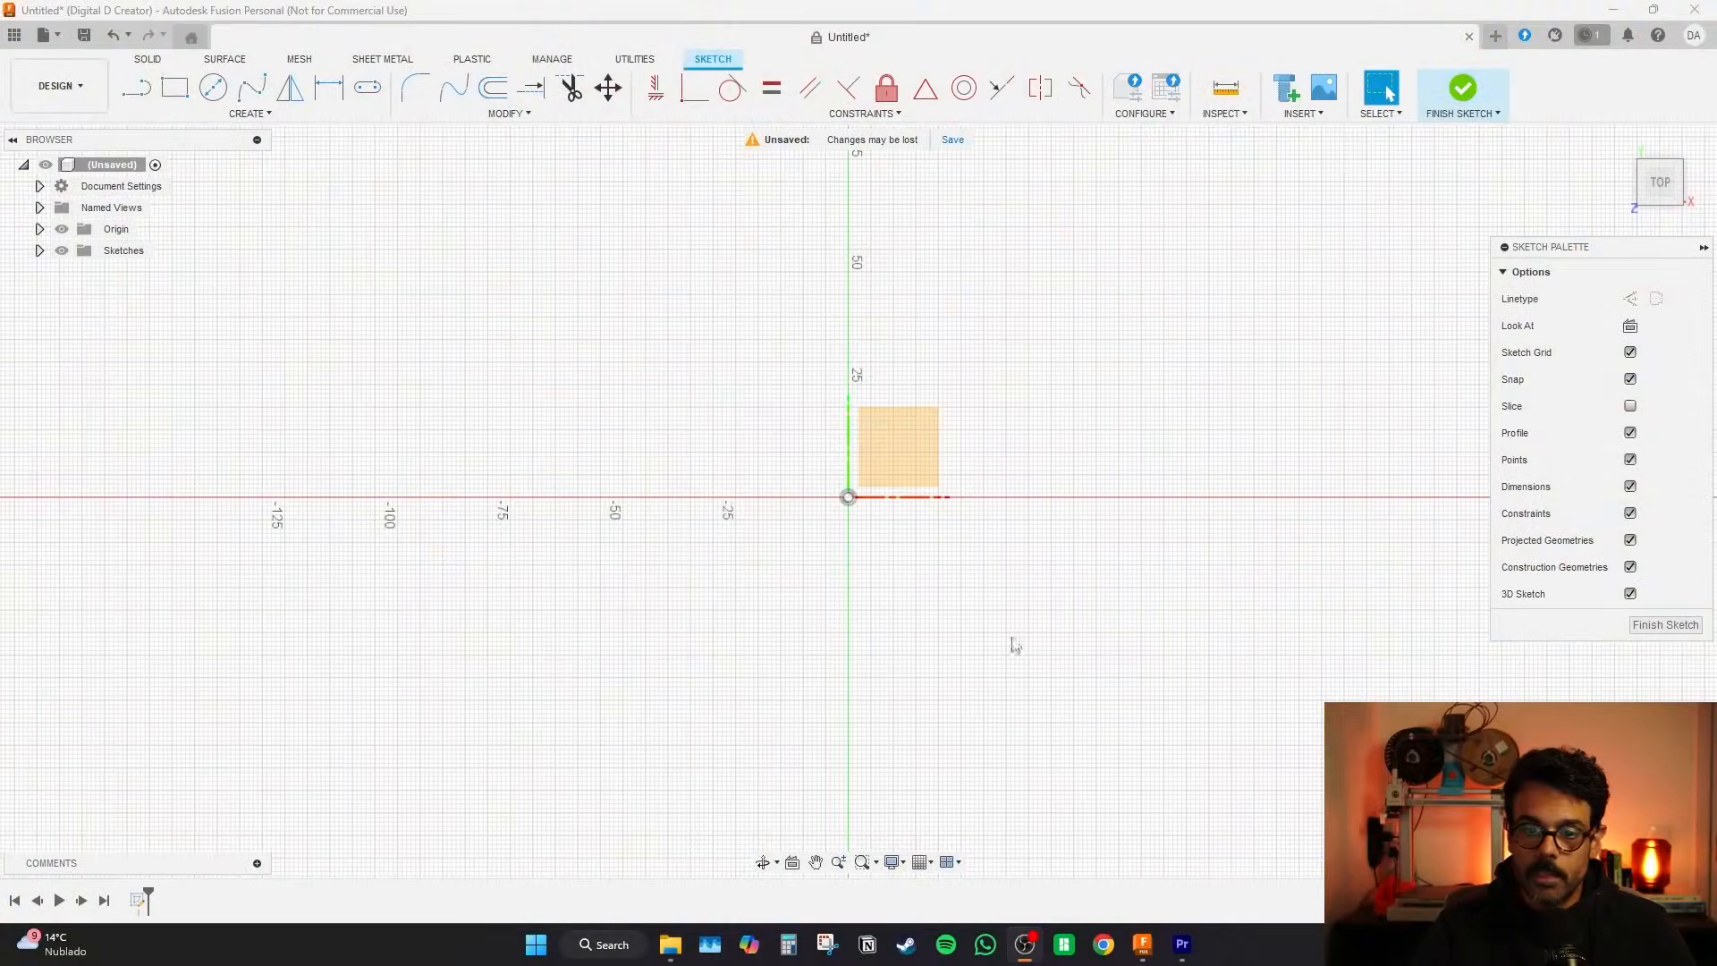
left_click(212, 89)
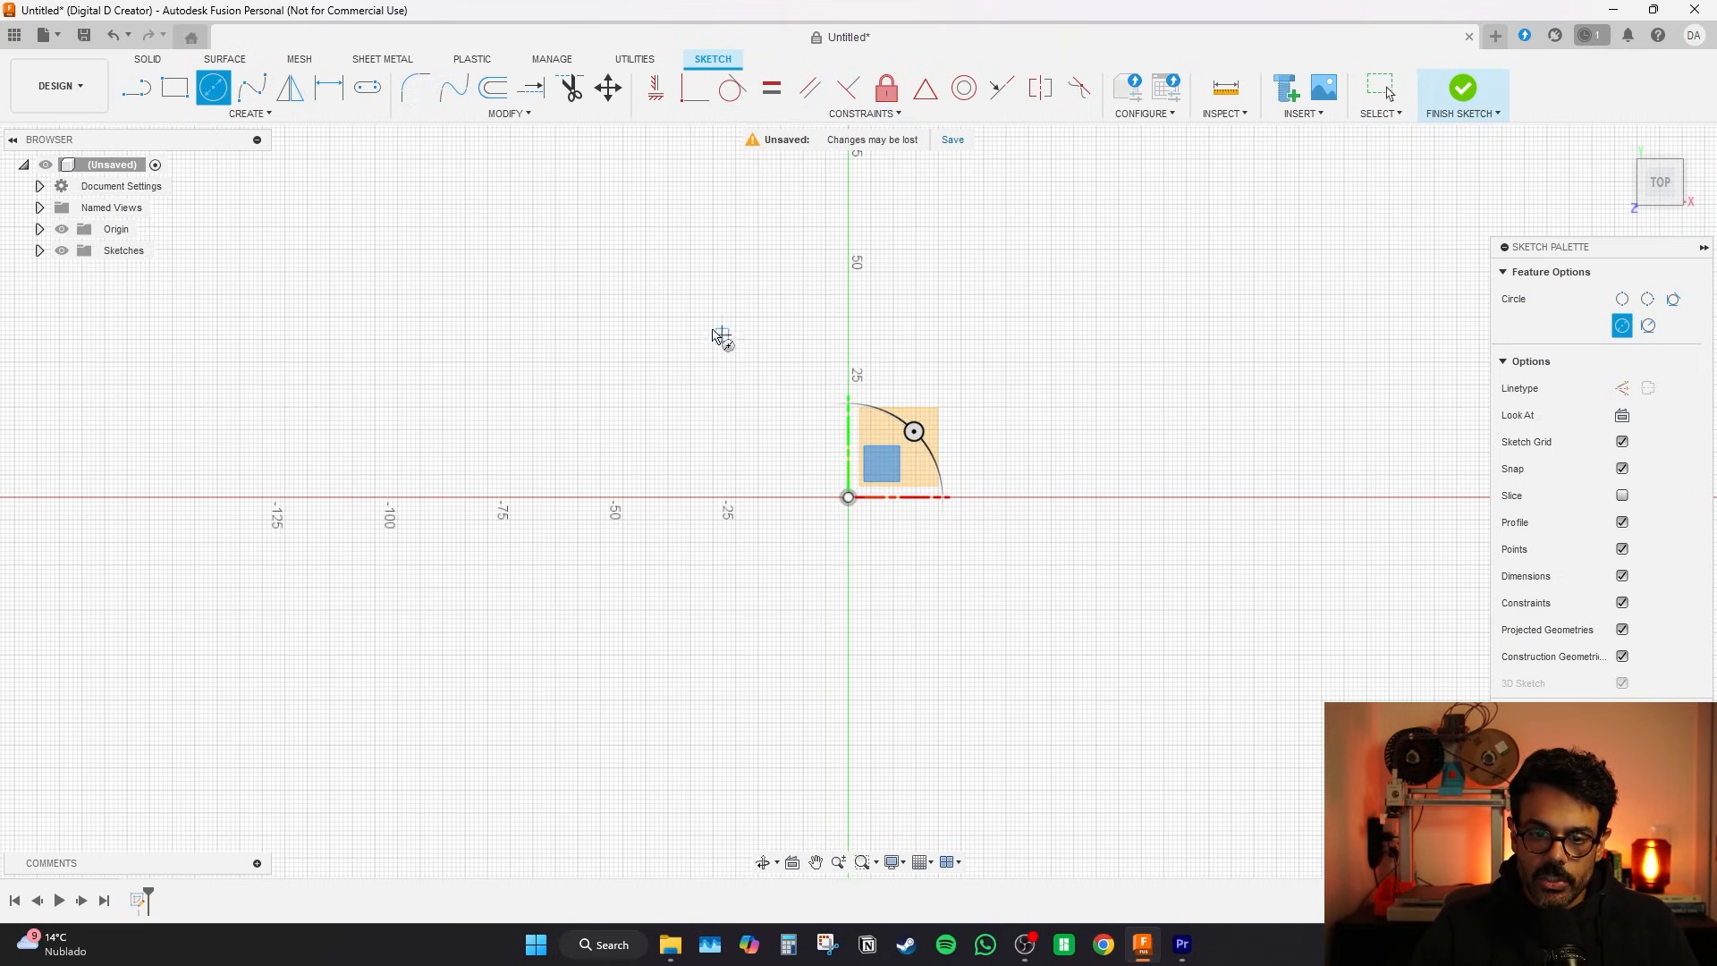
left_click(848, 497)
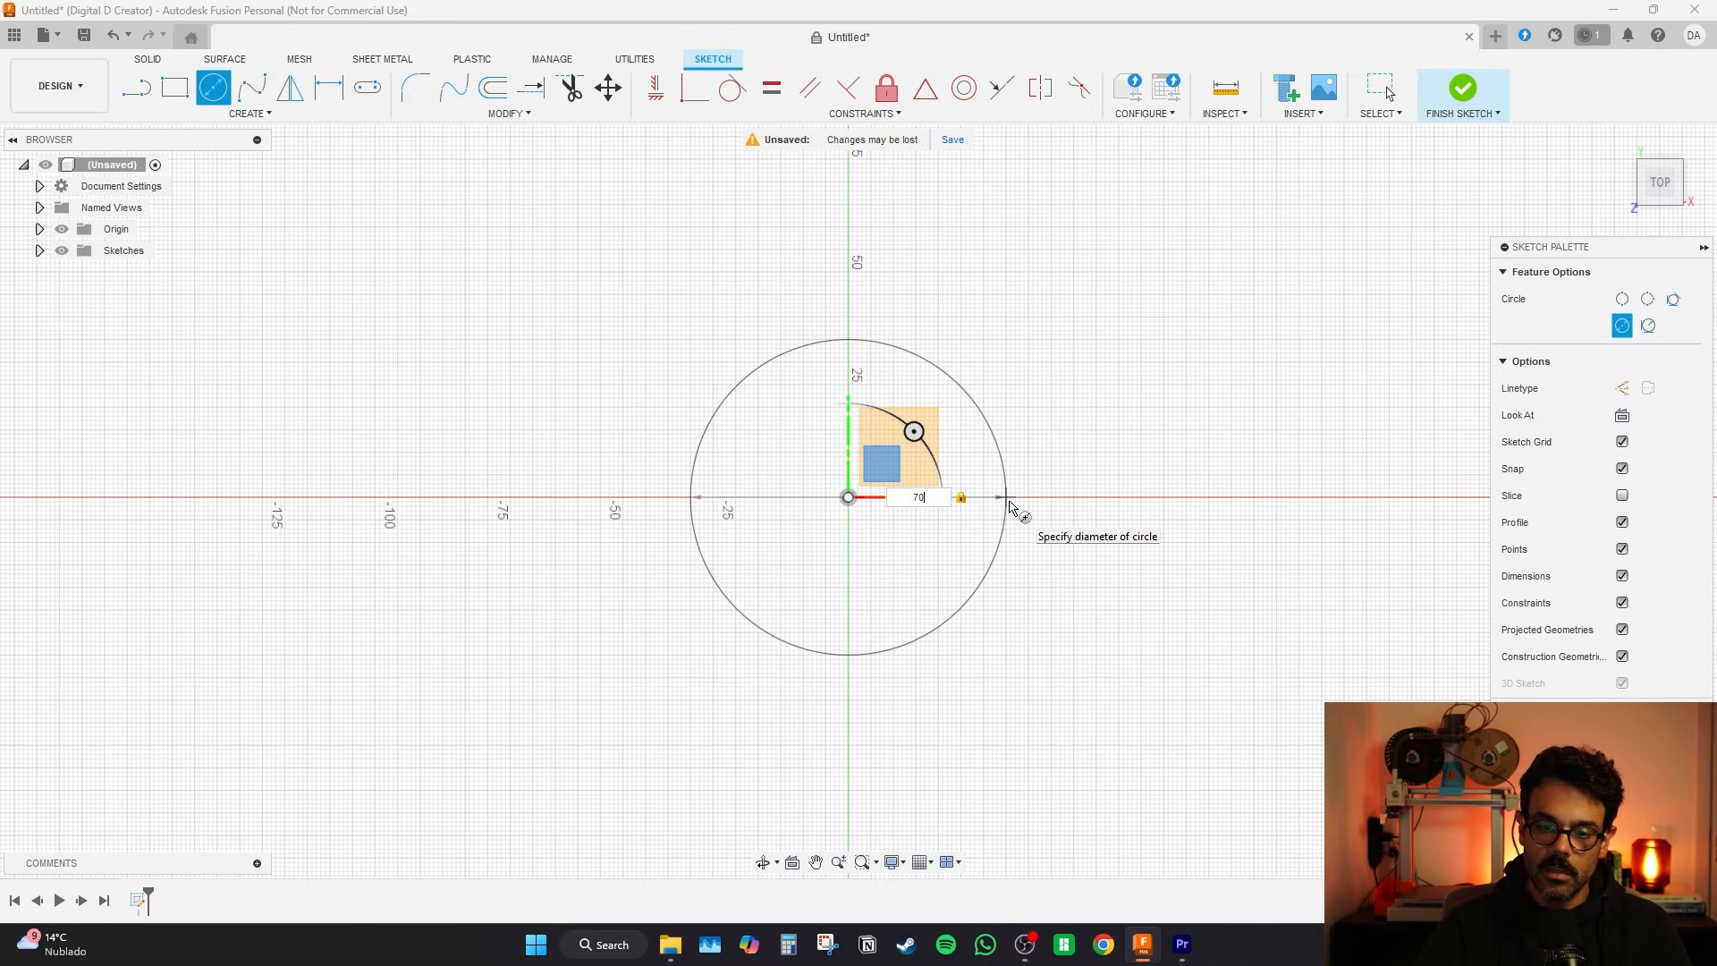
key("Return")
middle_click_drag(1140, 425, 1081, 403)
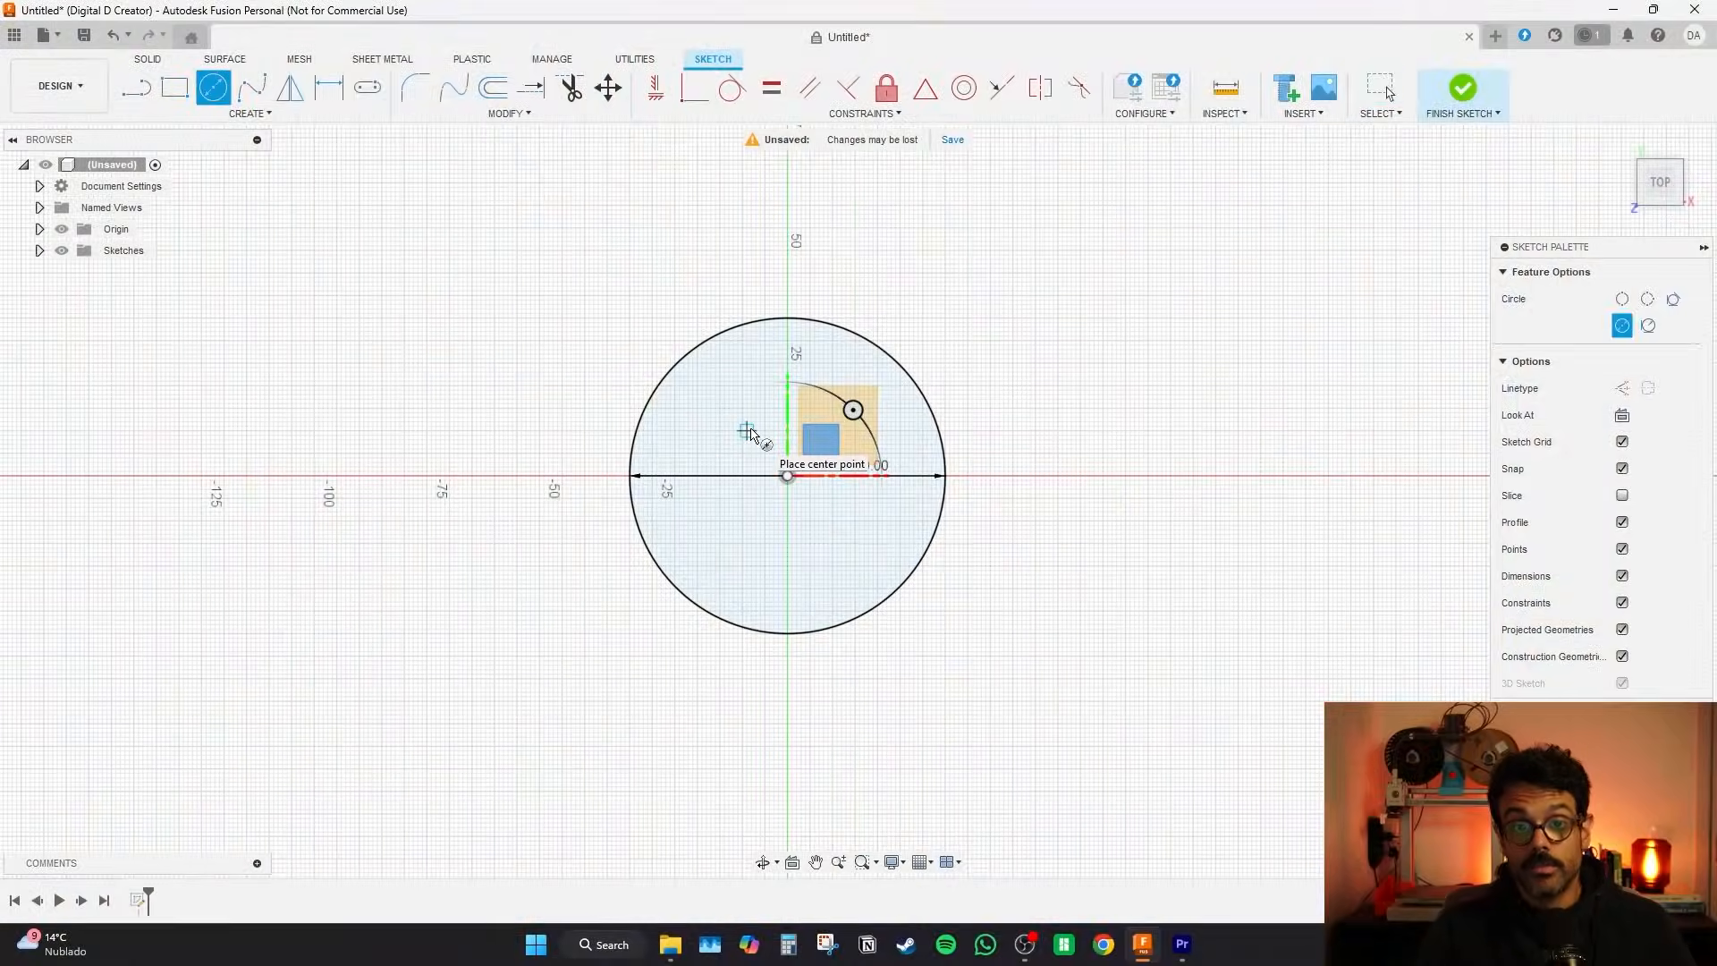
scroll(799, 465, "up", 4)
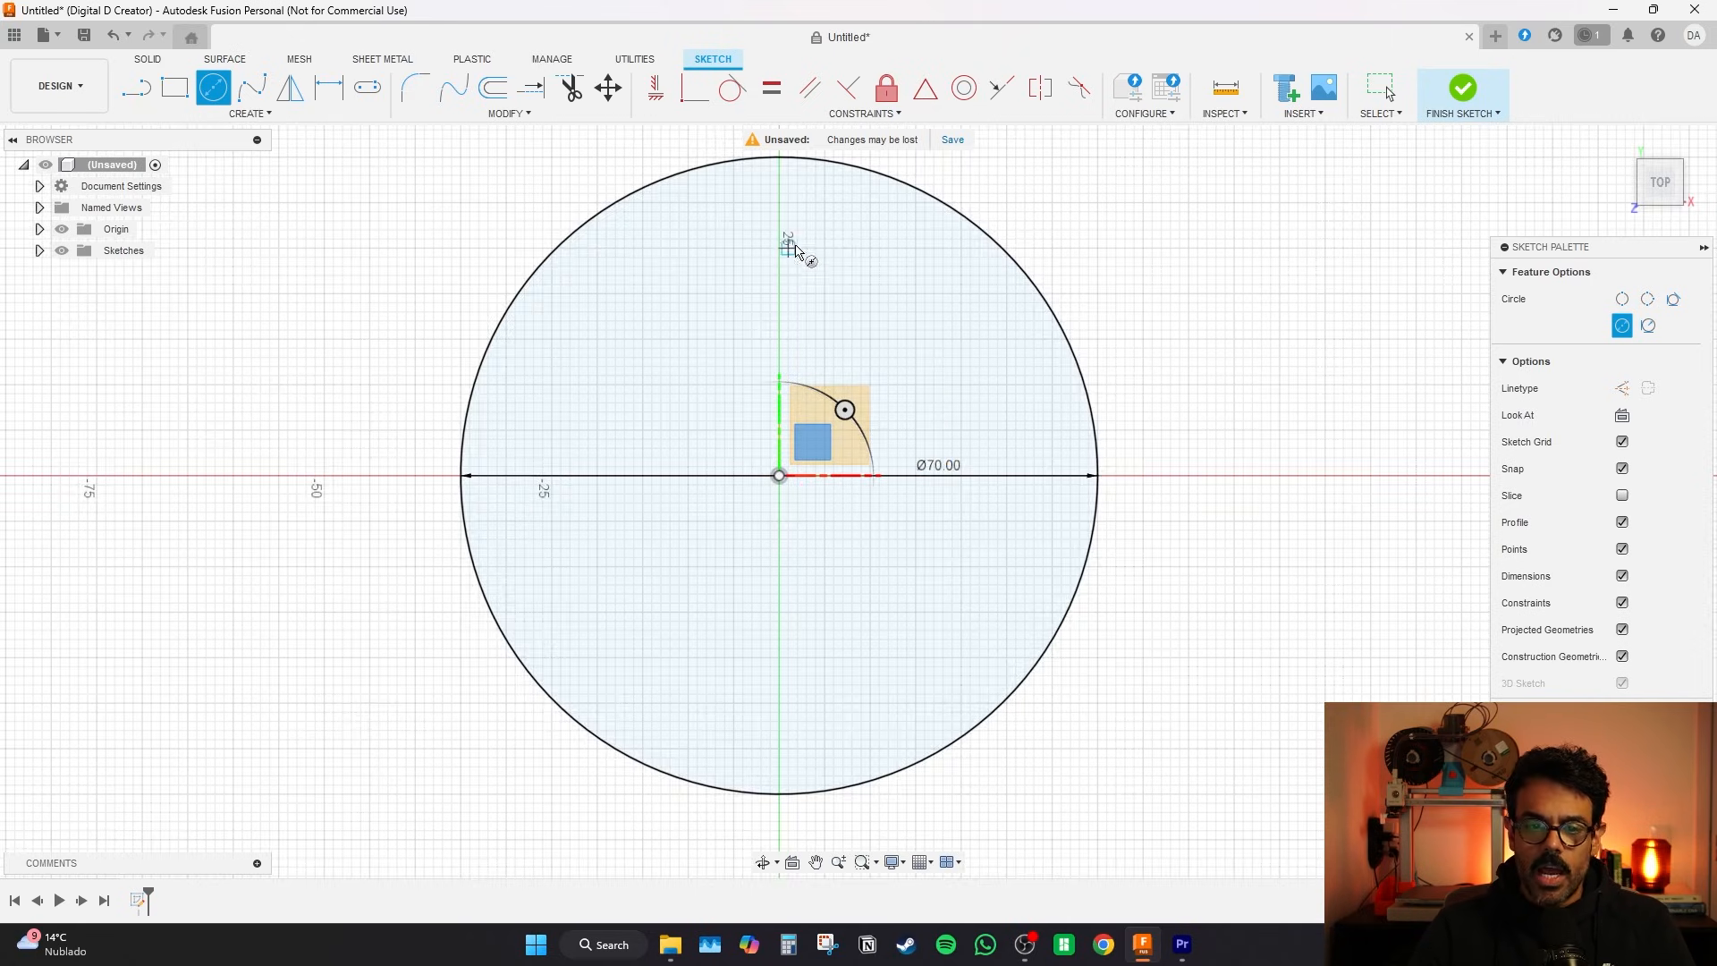
scroll(798, 294, "down", 2)
middle_click_drag(797, 260, 741, 370)
left_click(734, 311)
left_click(734, 311)
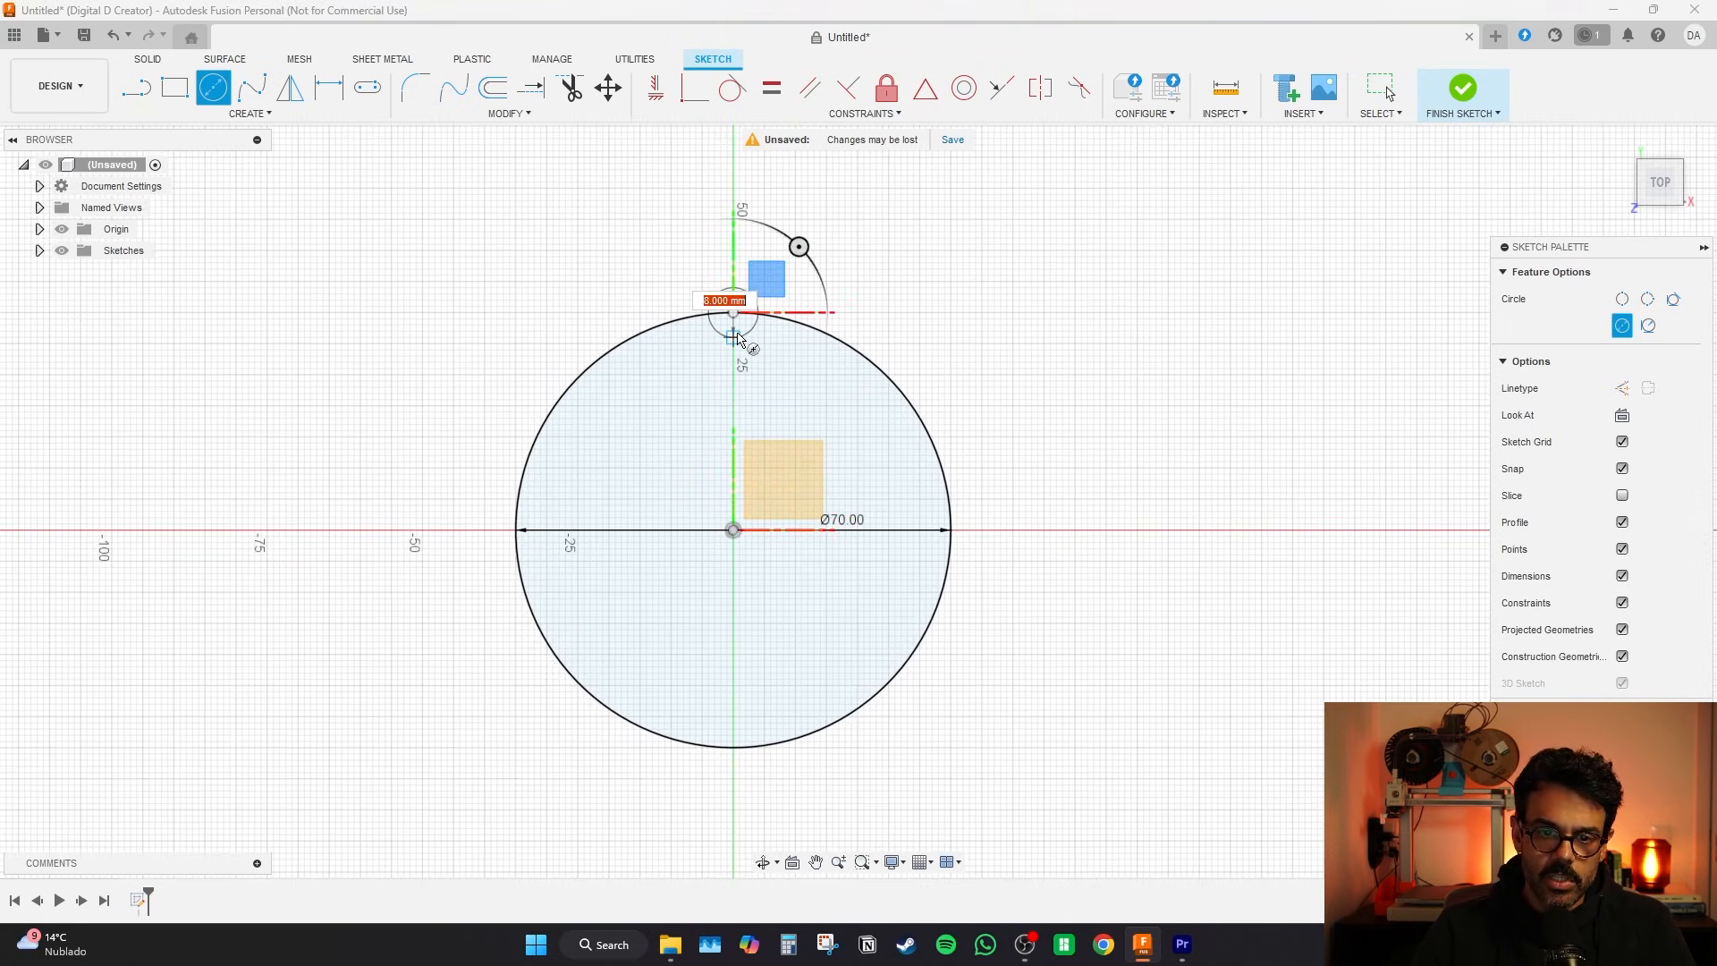
scroll(734, 314, "up", 4)
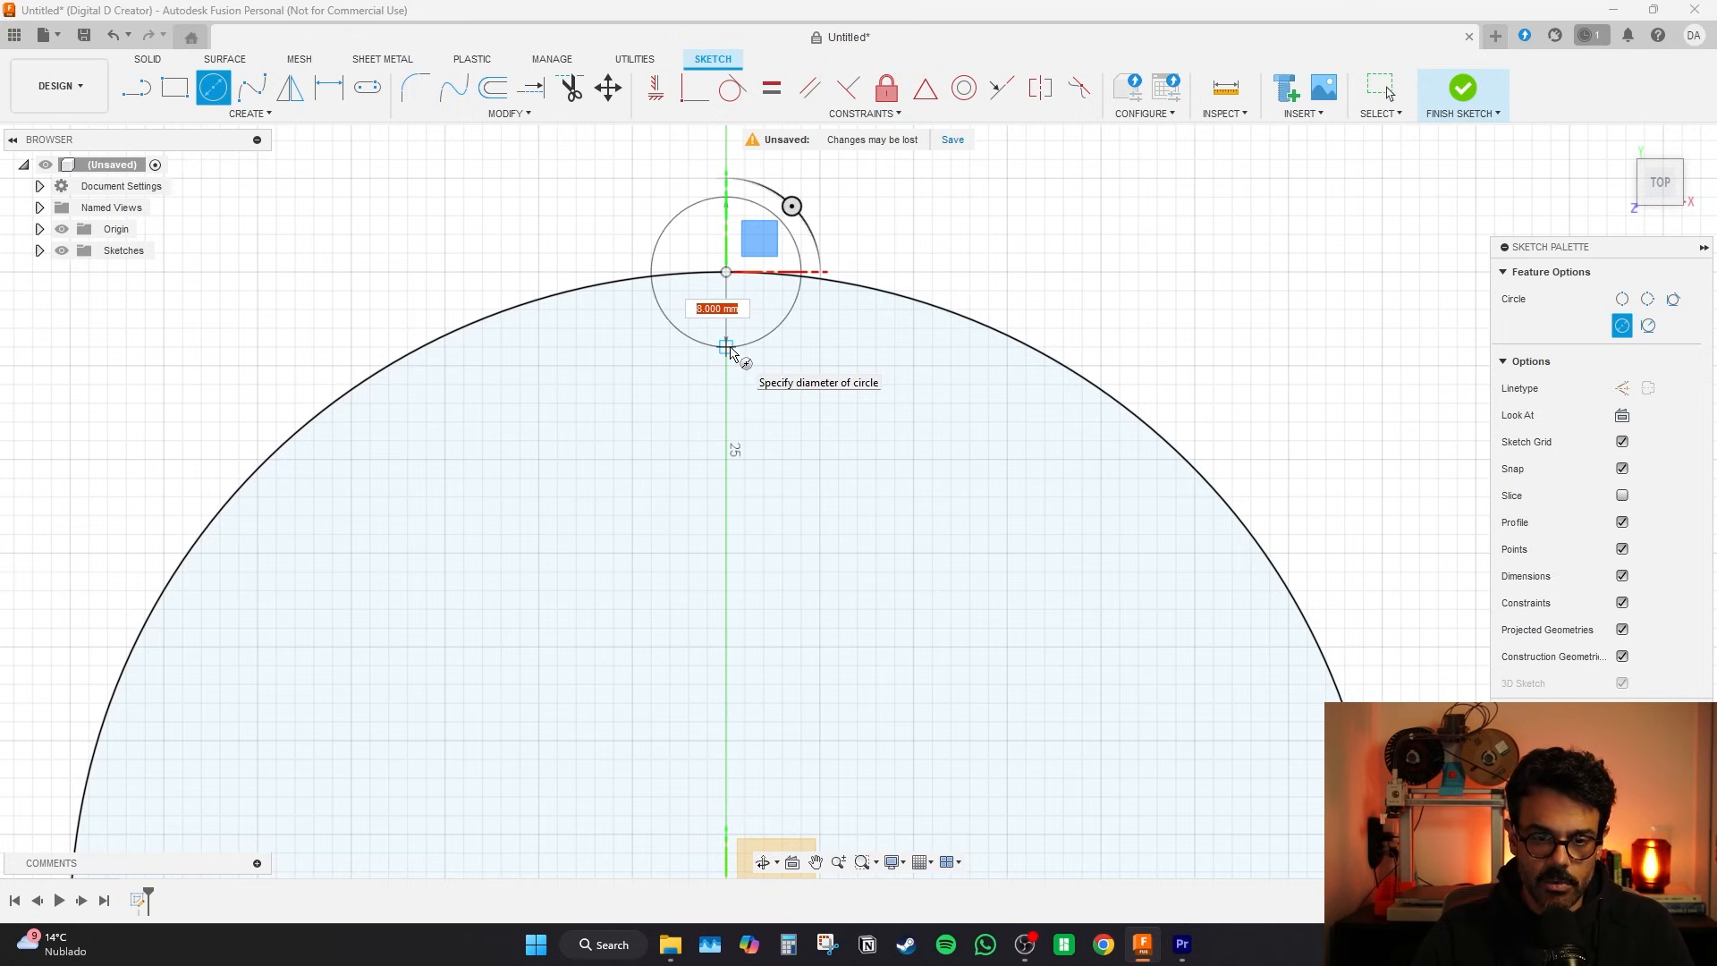
key("Escape")
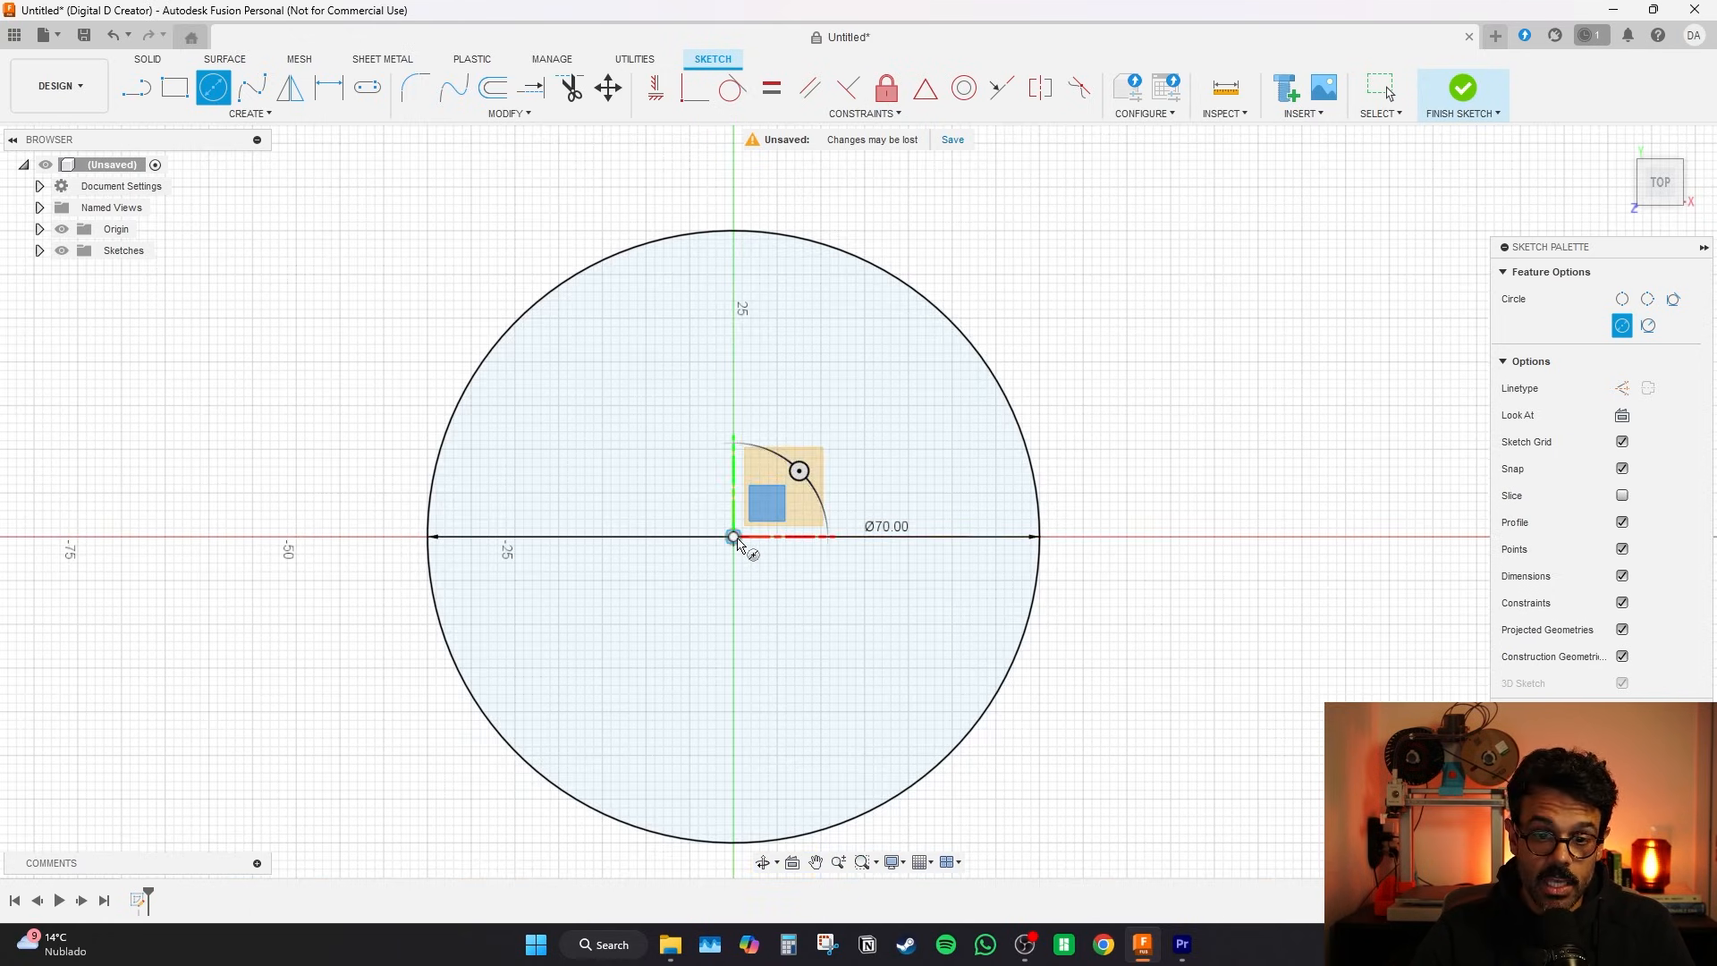
- Draw a 76 mm diameter circle centred on the origin, concentric with the 70 mm circle
left_click(734, 537)
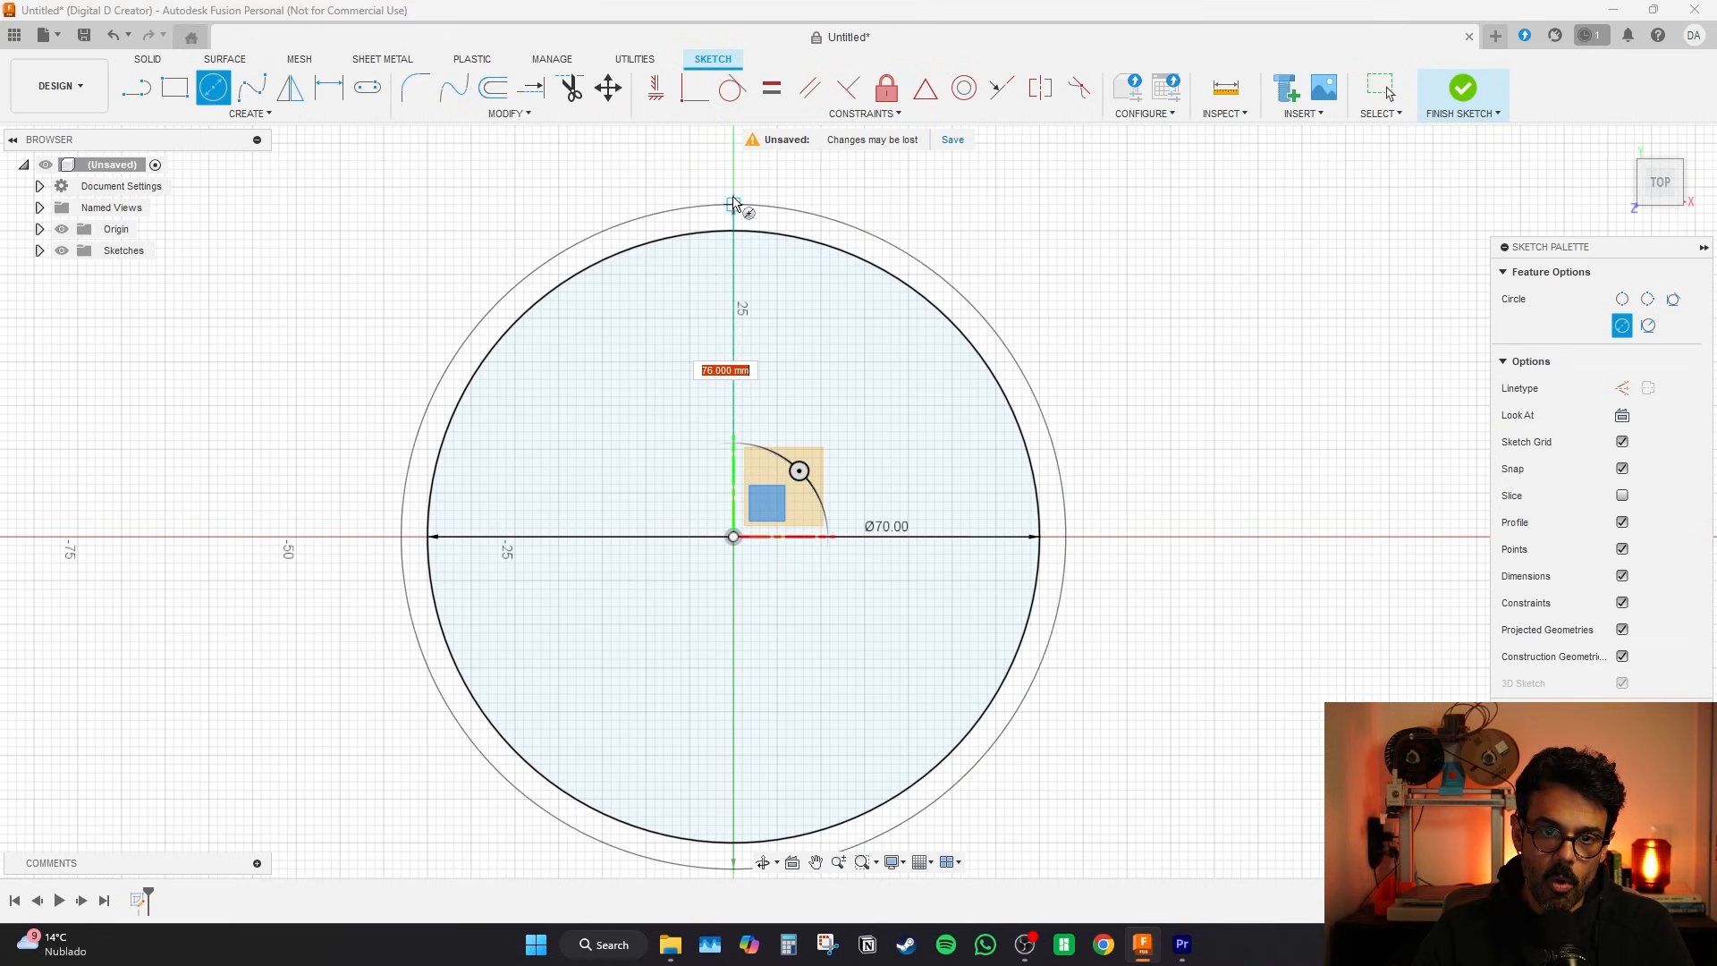
scroll(733, 204, "up", 1)
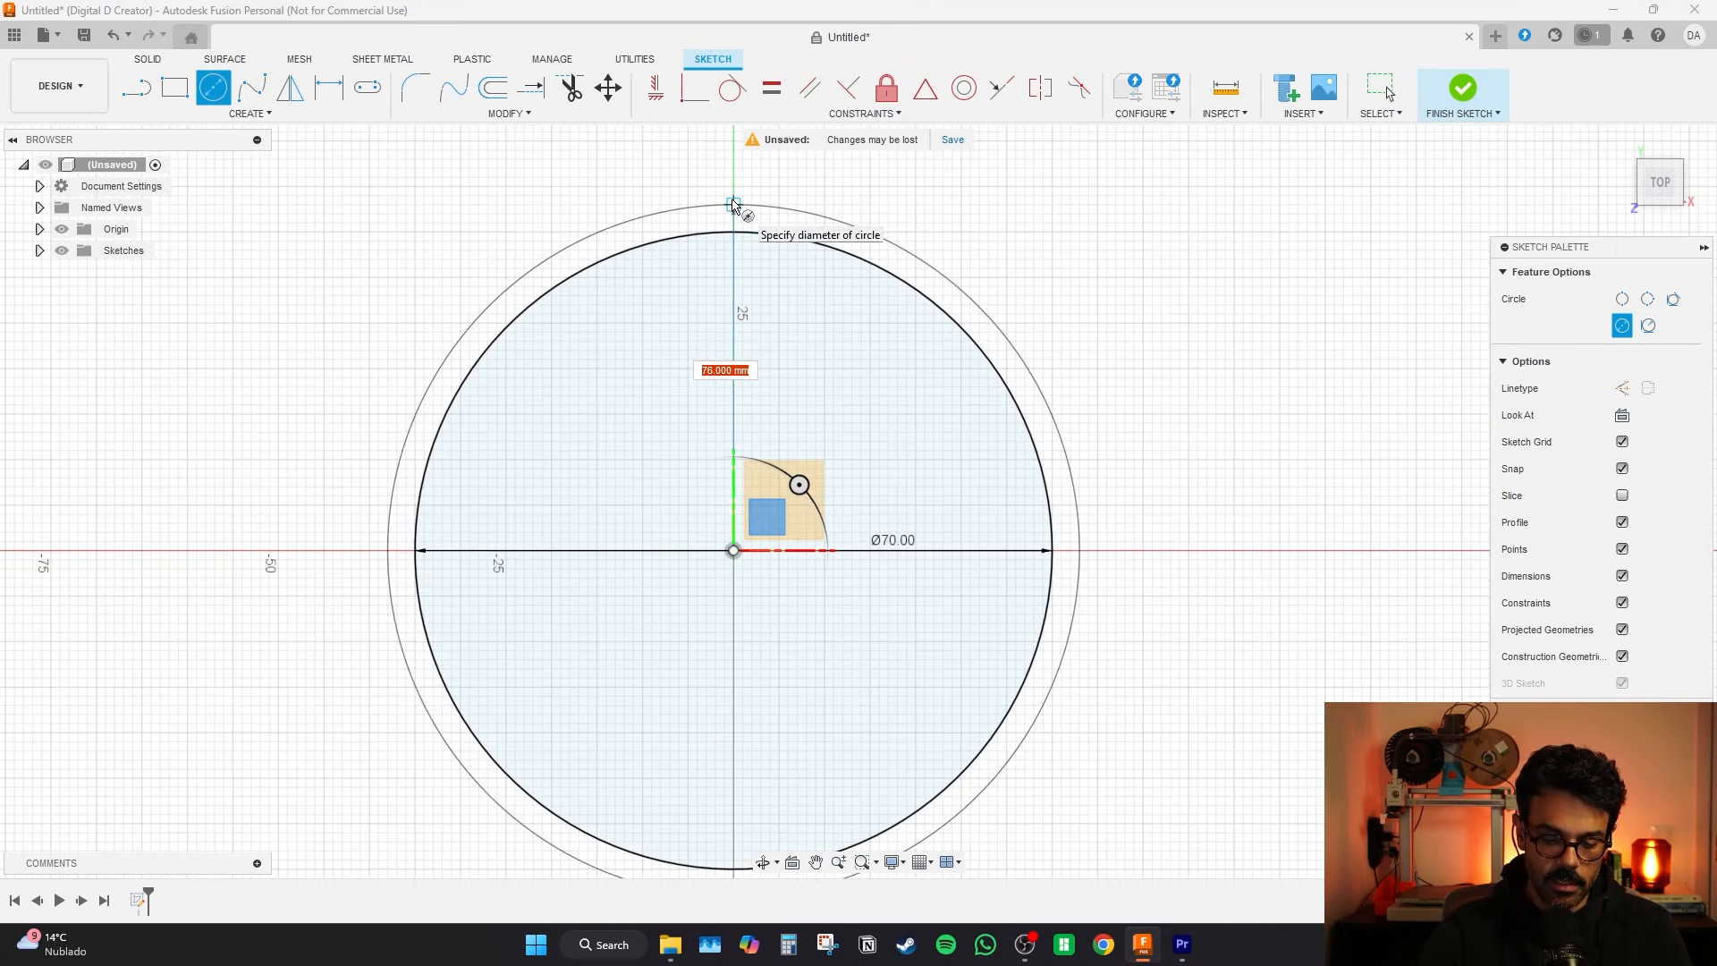
key("Return")
- Draw a 5.5 mm two-point circle on the vertical axis, starting at the 70 mm circle's uppermost point and extending outward
middle_click_drag(760, 376, 766, 445)
scroll(766, 438, "down", 1)
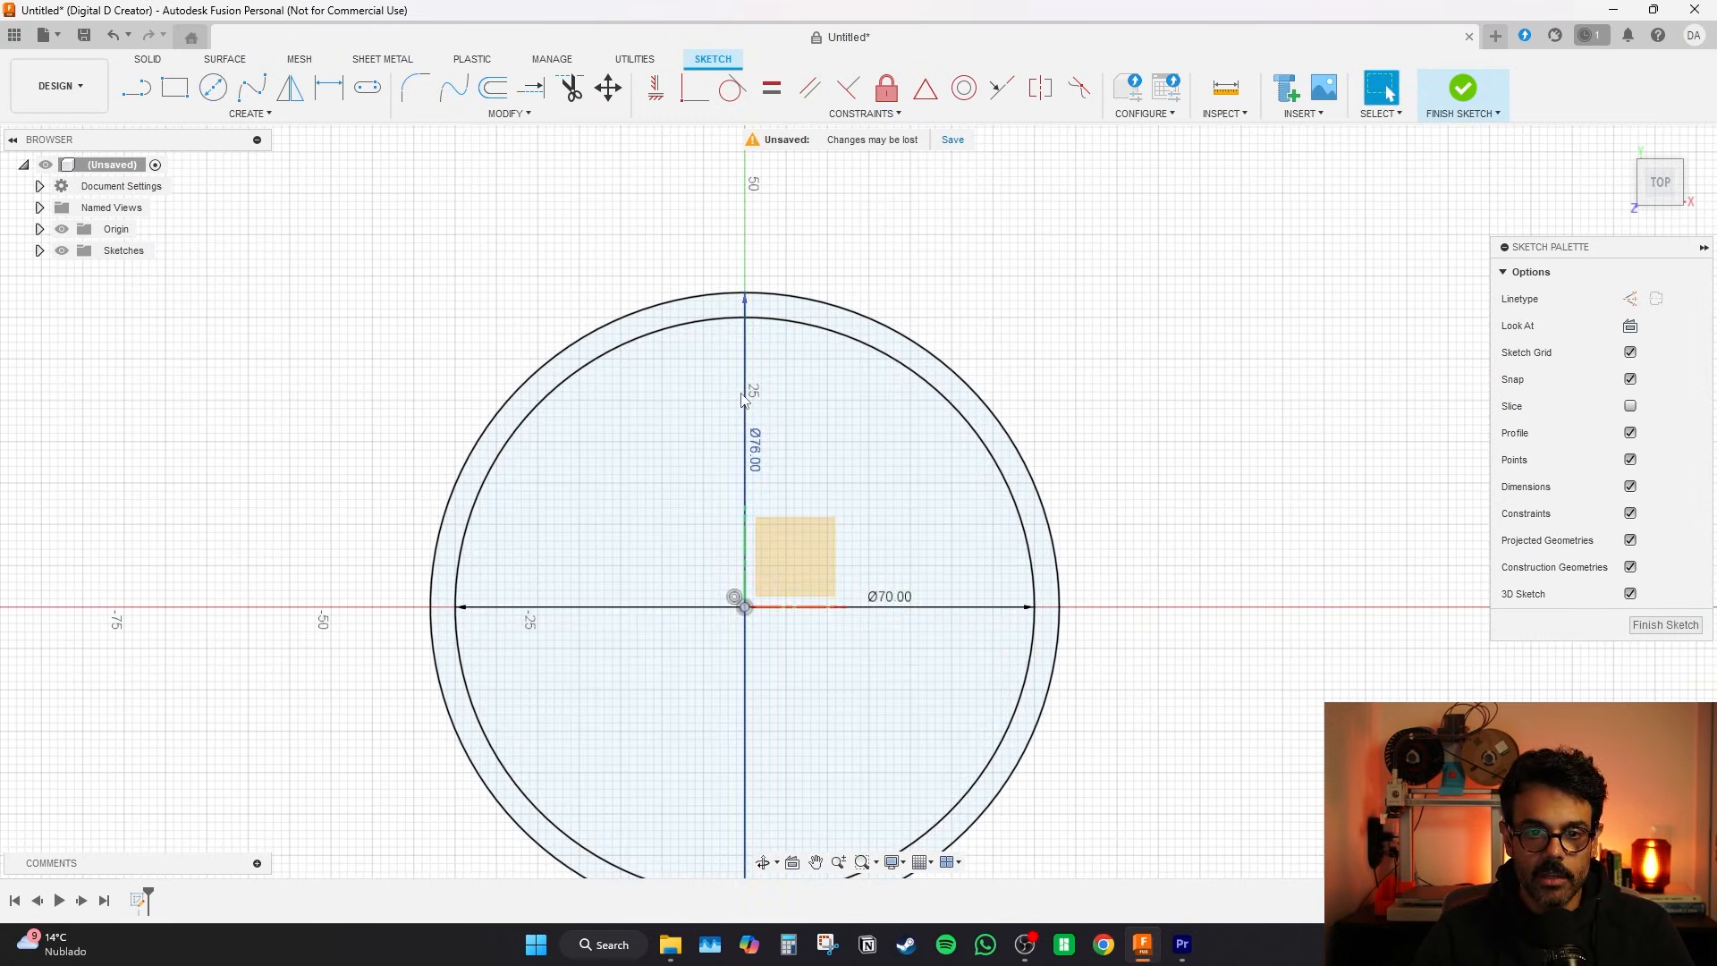
scroll(729, 384, "up", 3)
middle_click_drag(713, 380, 709, 535)
left_click(212, 88)
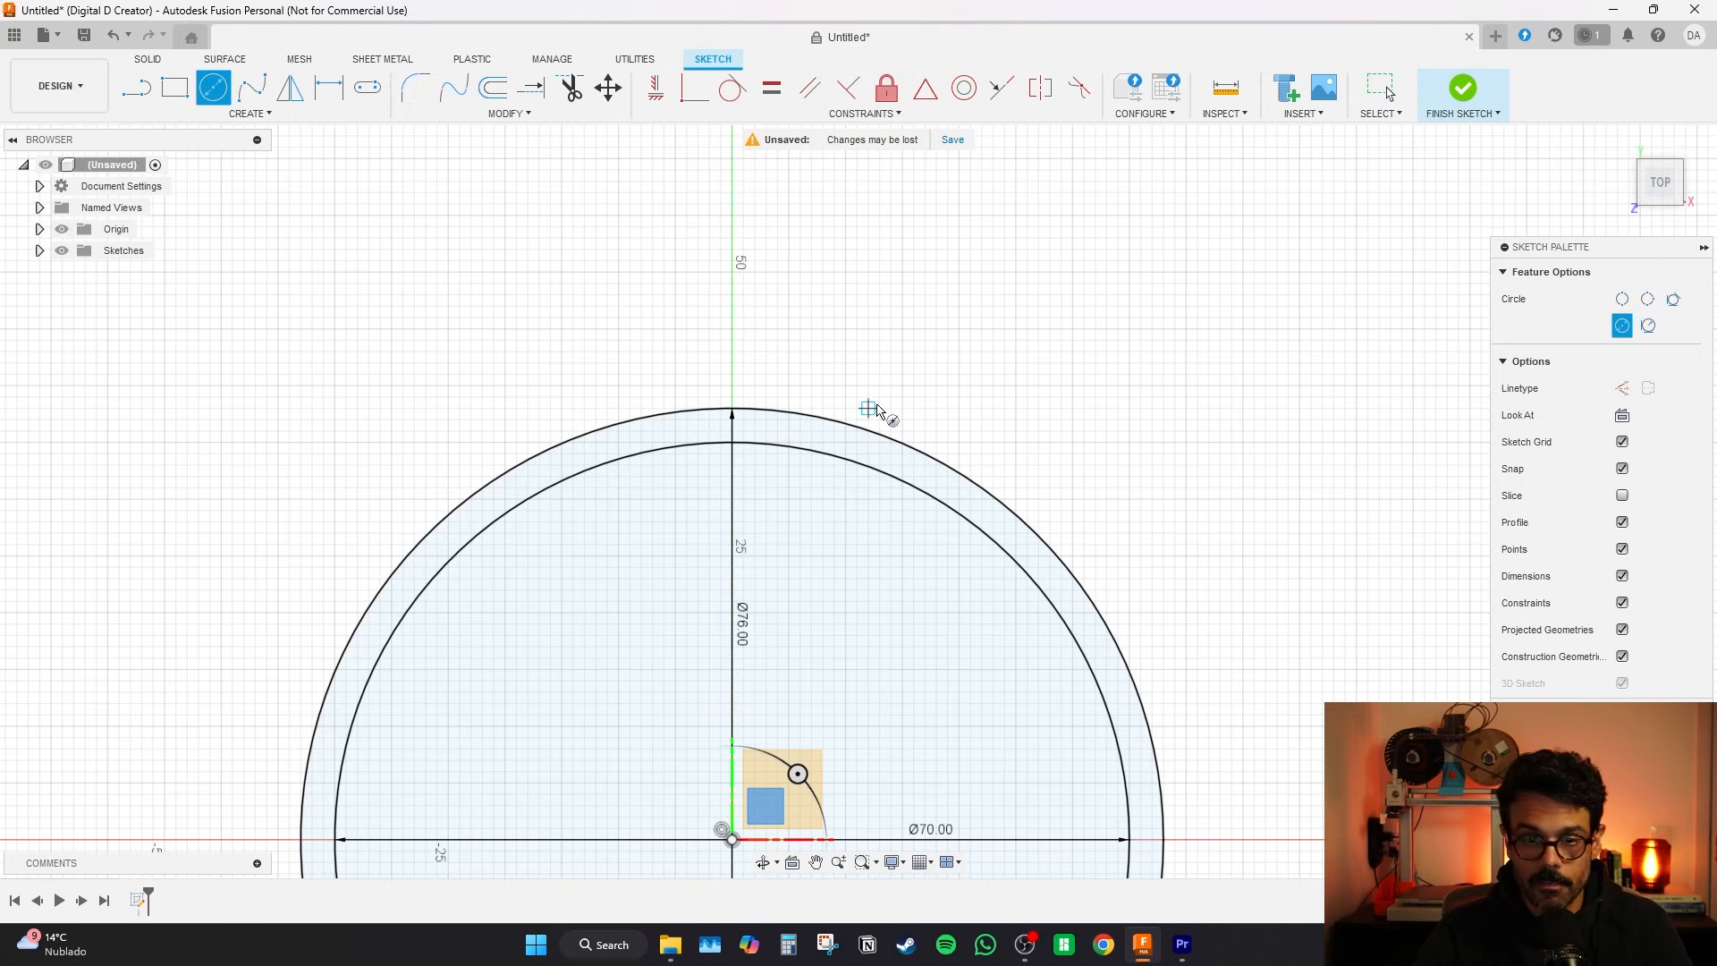
left_click(1622, 300)
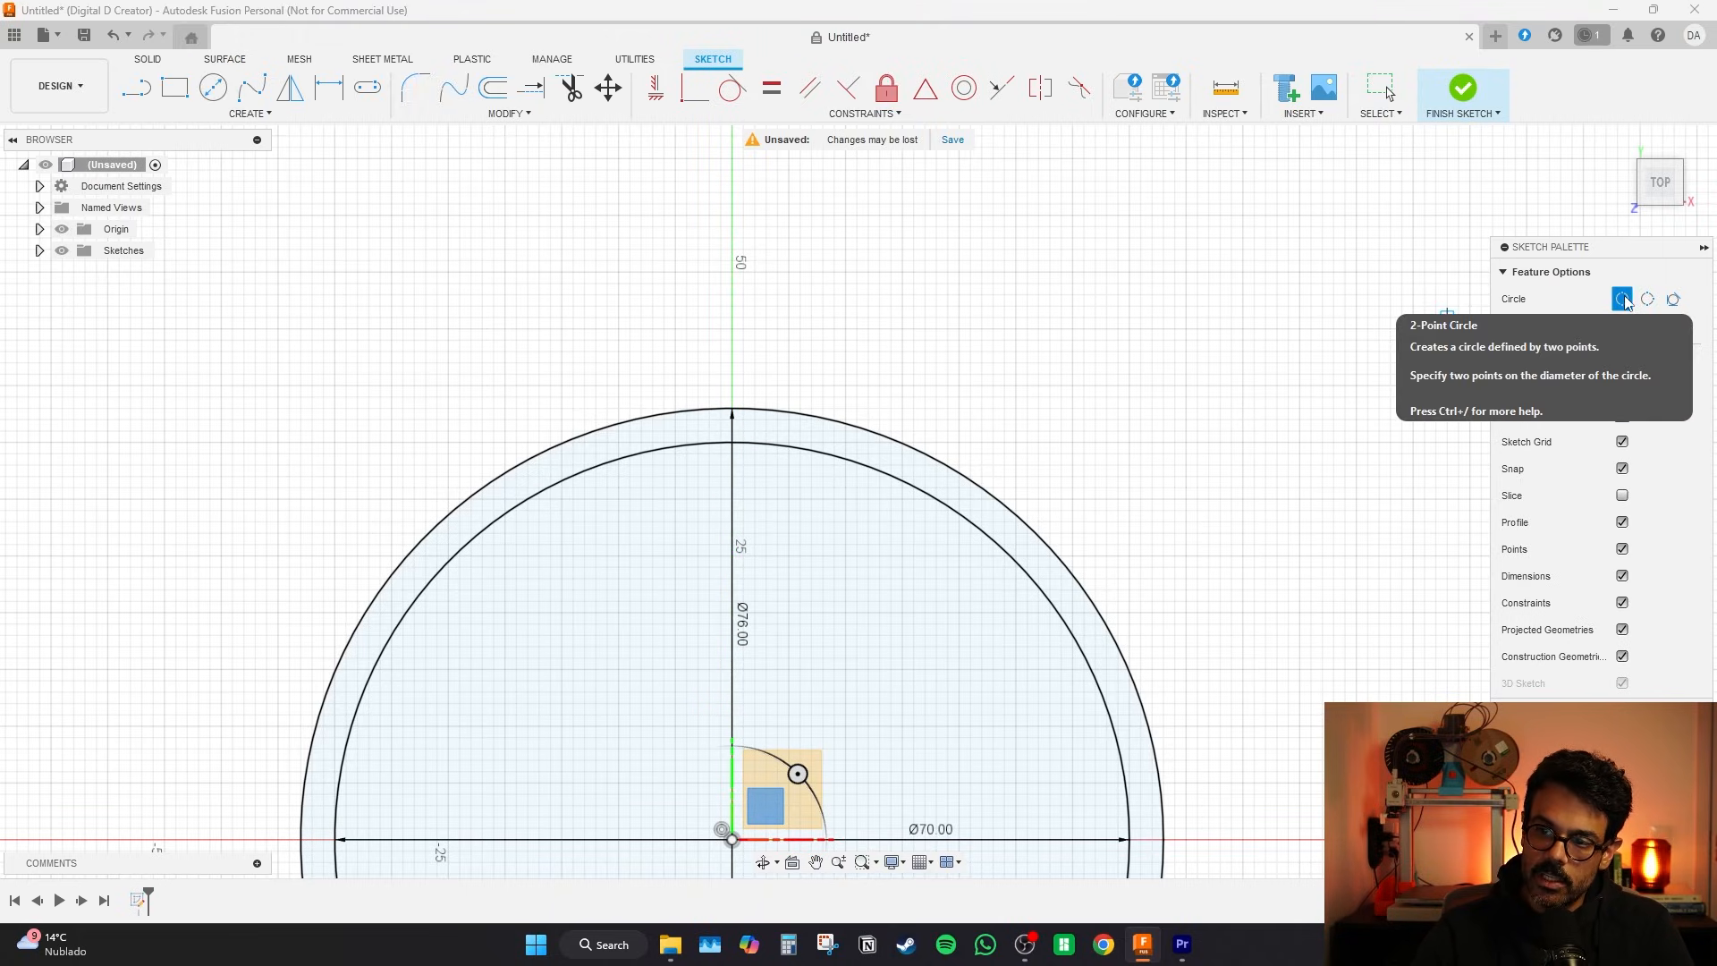
left_click(1624, 299)
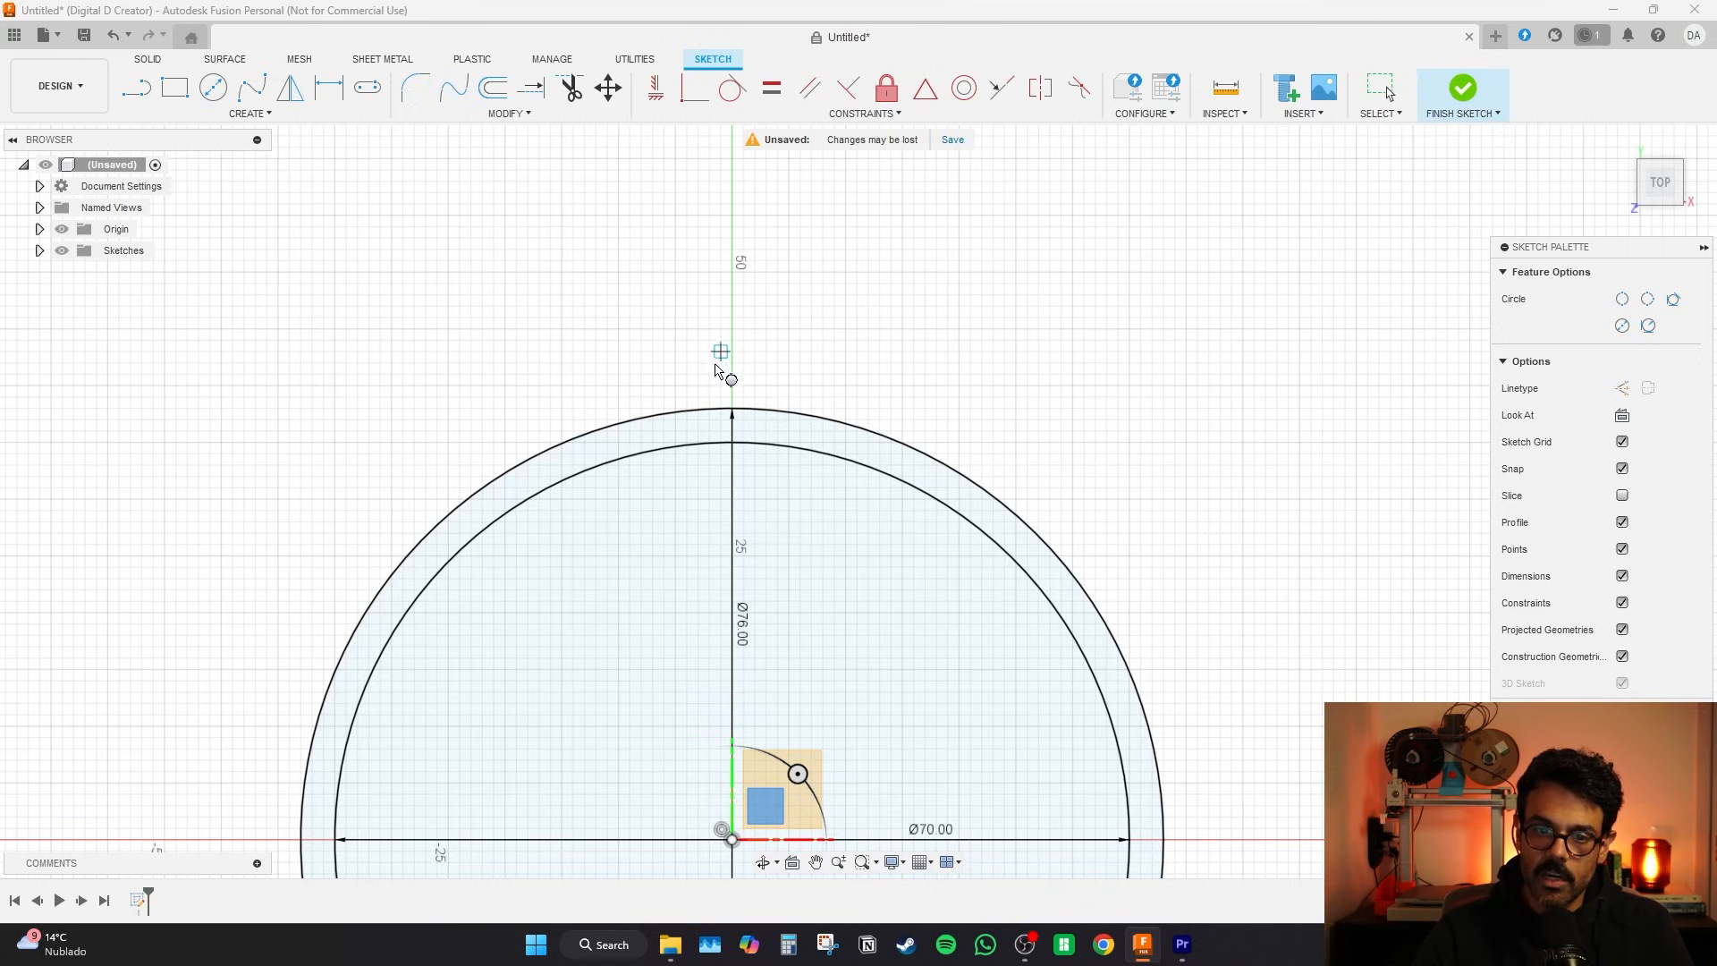
left_click(732, 442)
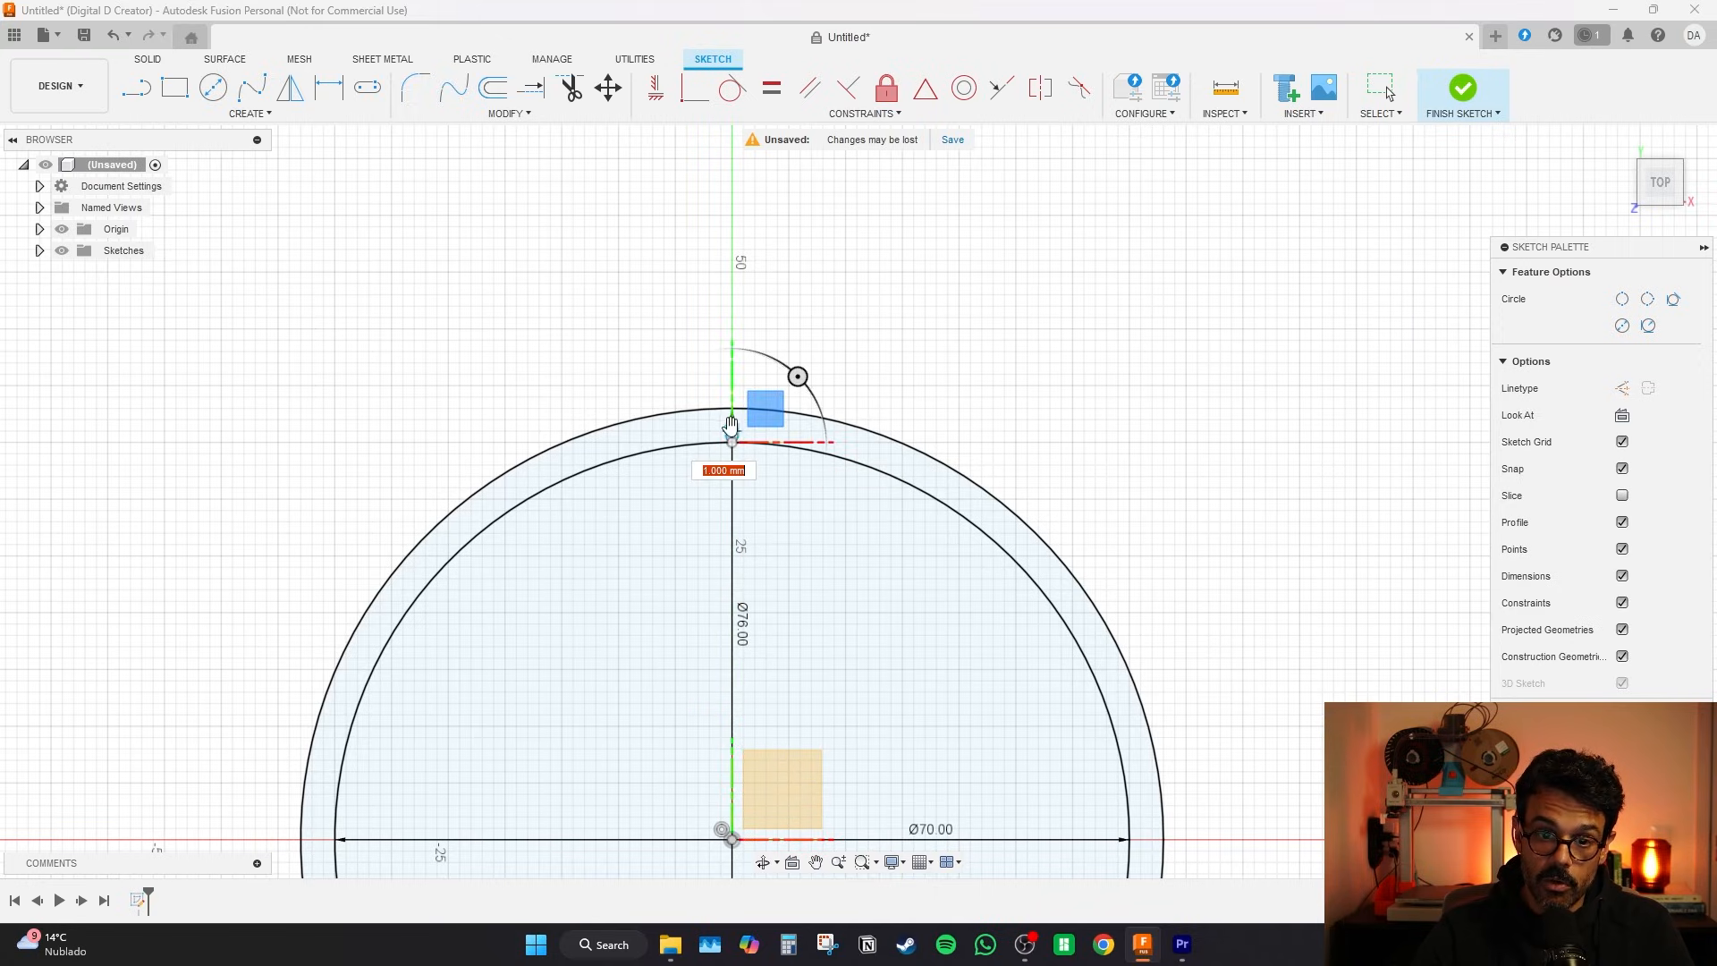
scroll(738, 396, "up", 3)
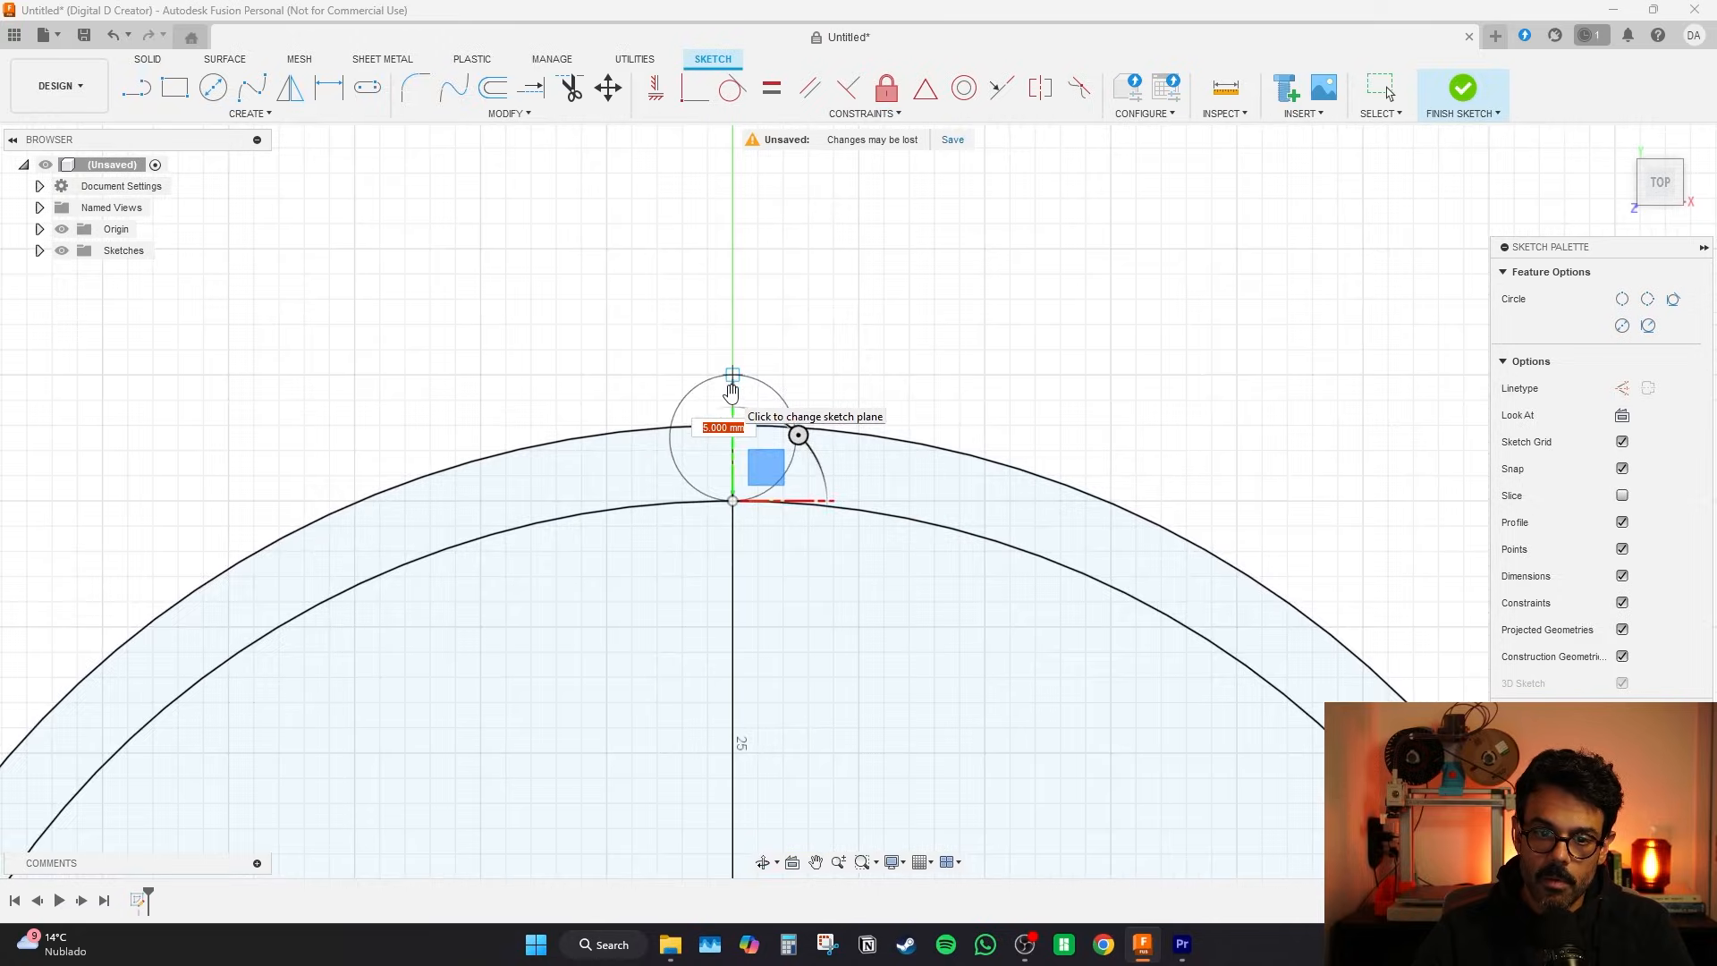
scroll(738, 387, "up", 5)
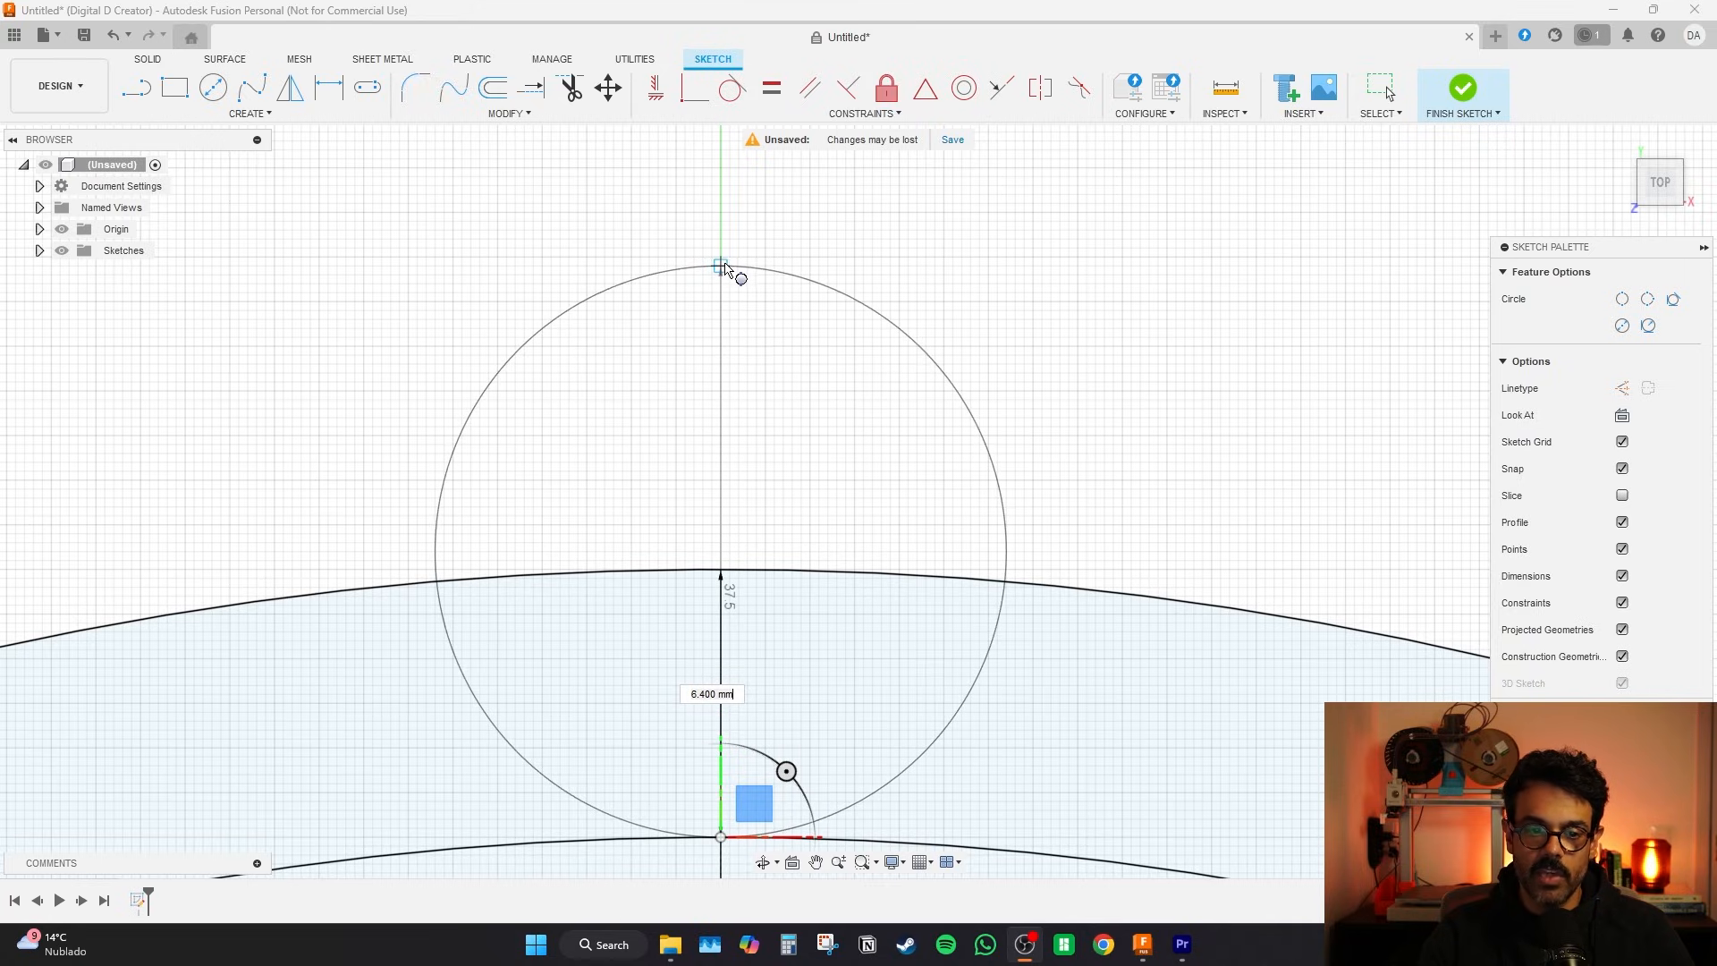
left_click(724, 331)
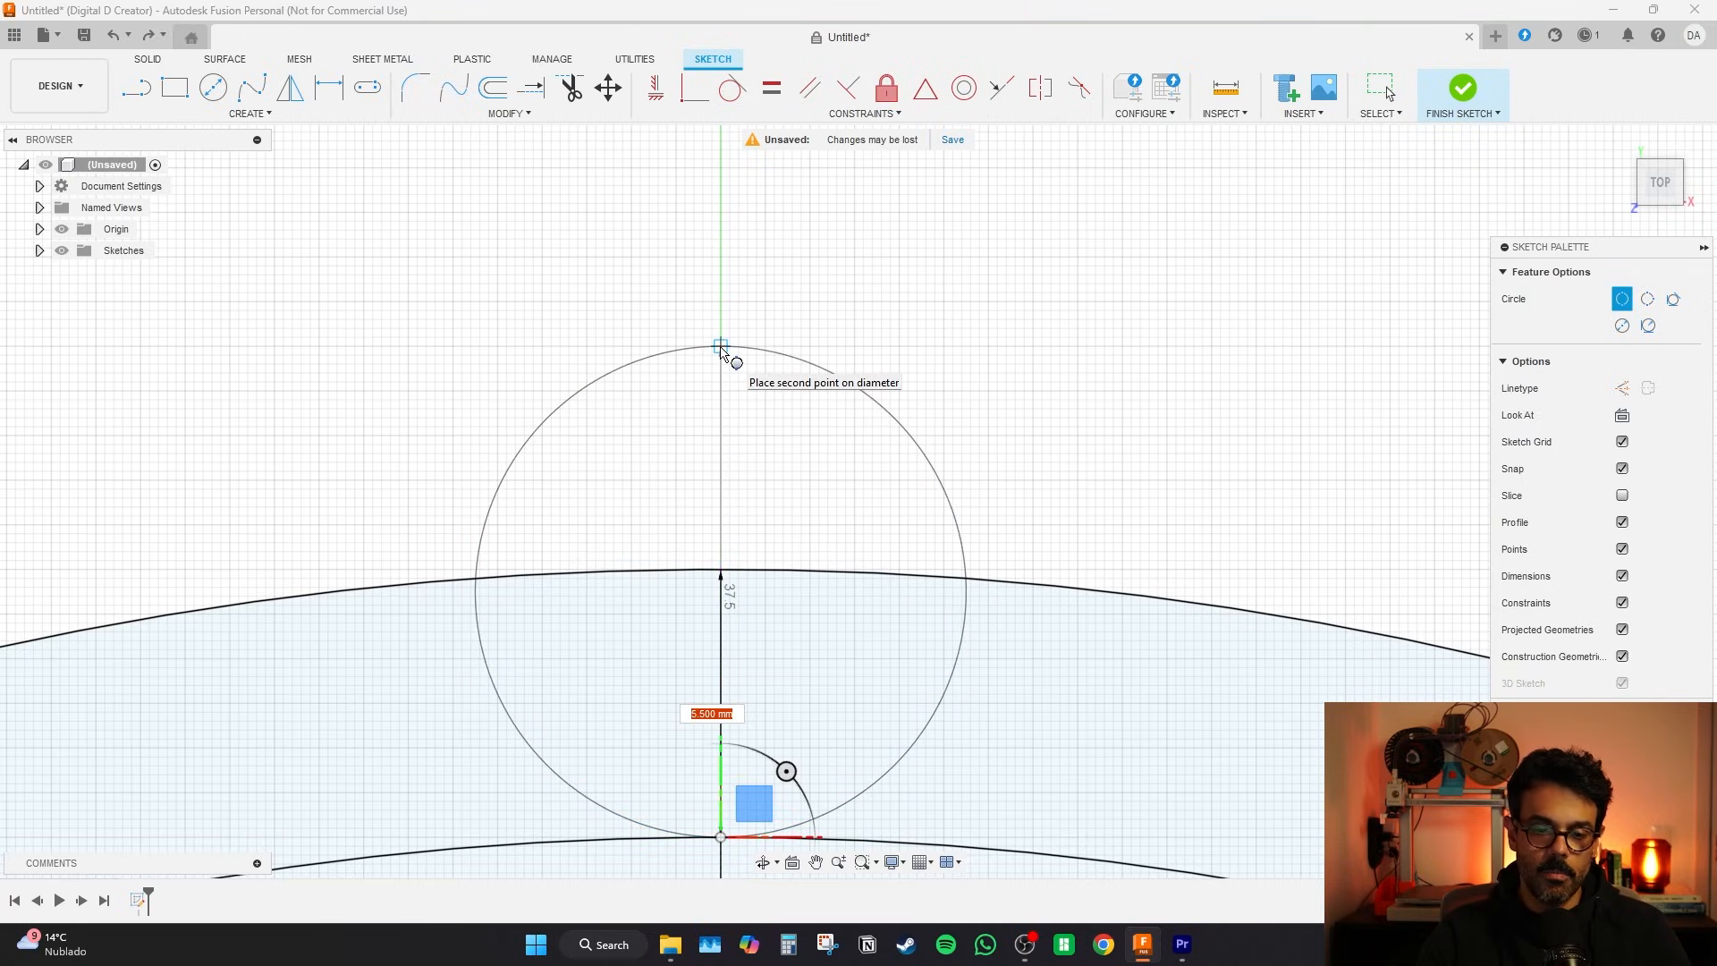
left_click(721, 349)
- Try a circle centred on the origin that passes slightly outside the 76 mm circle and crosses the small circle
scroll(989, 613, "up", 5)
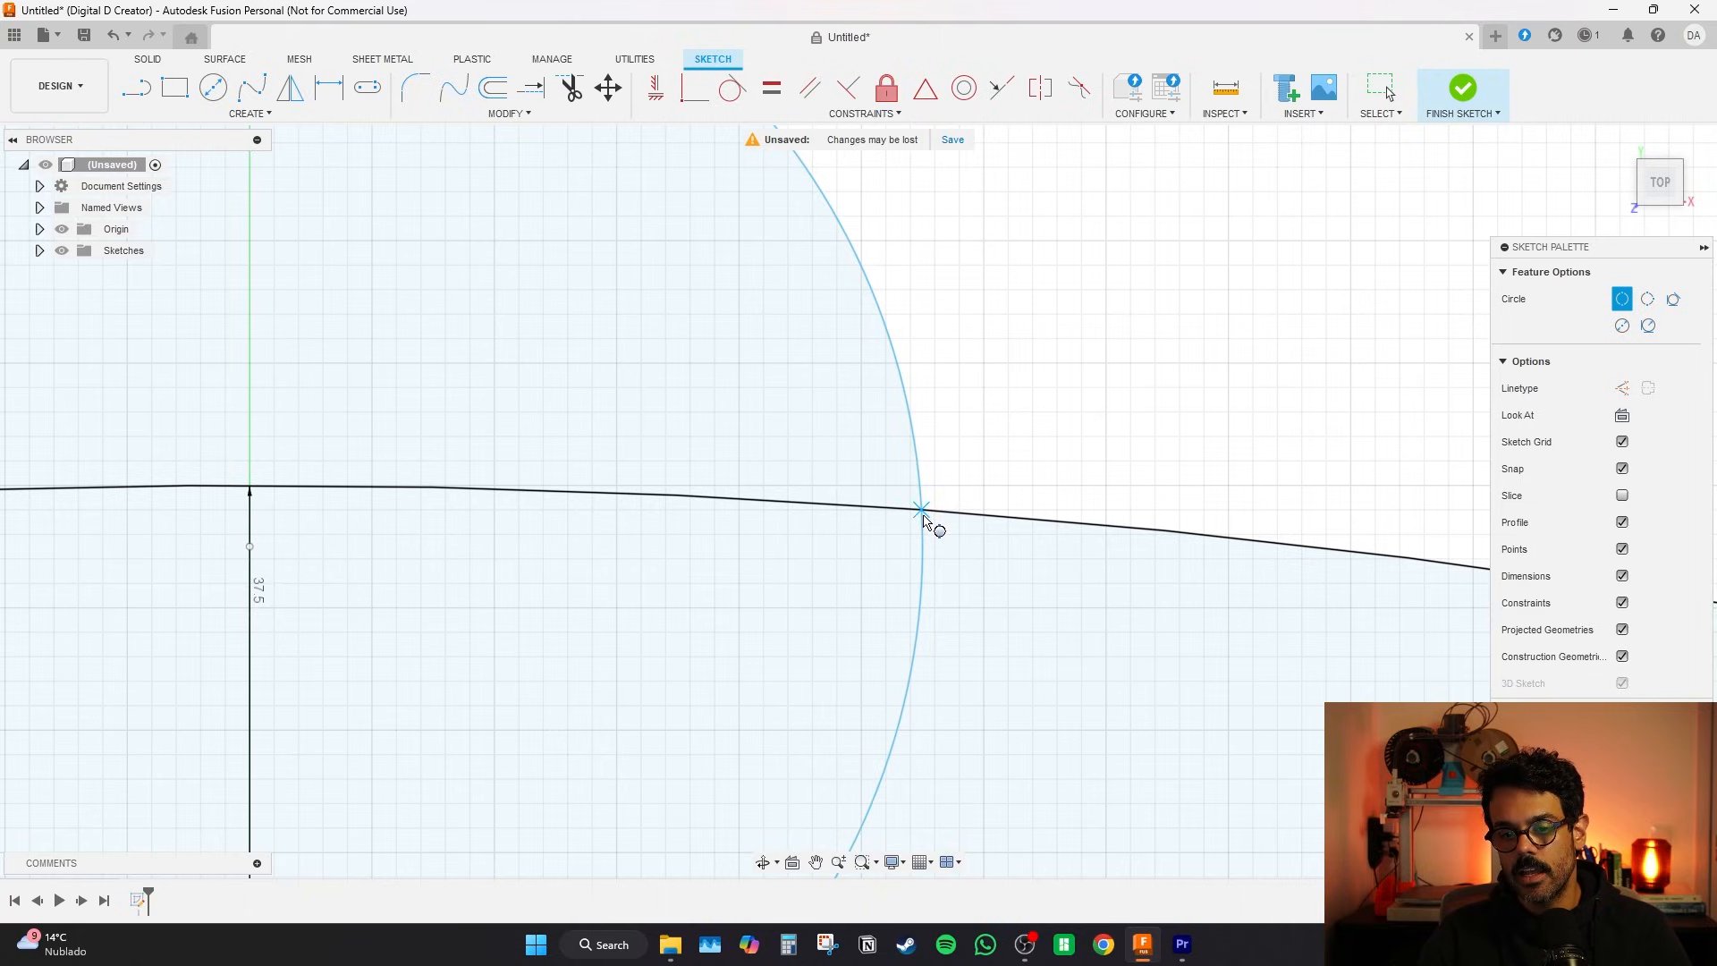
scroll(921, 518, "down", 8)
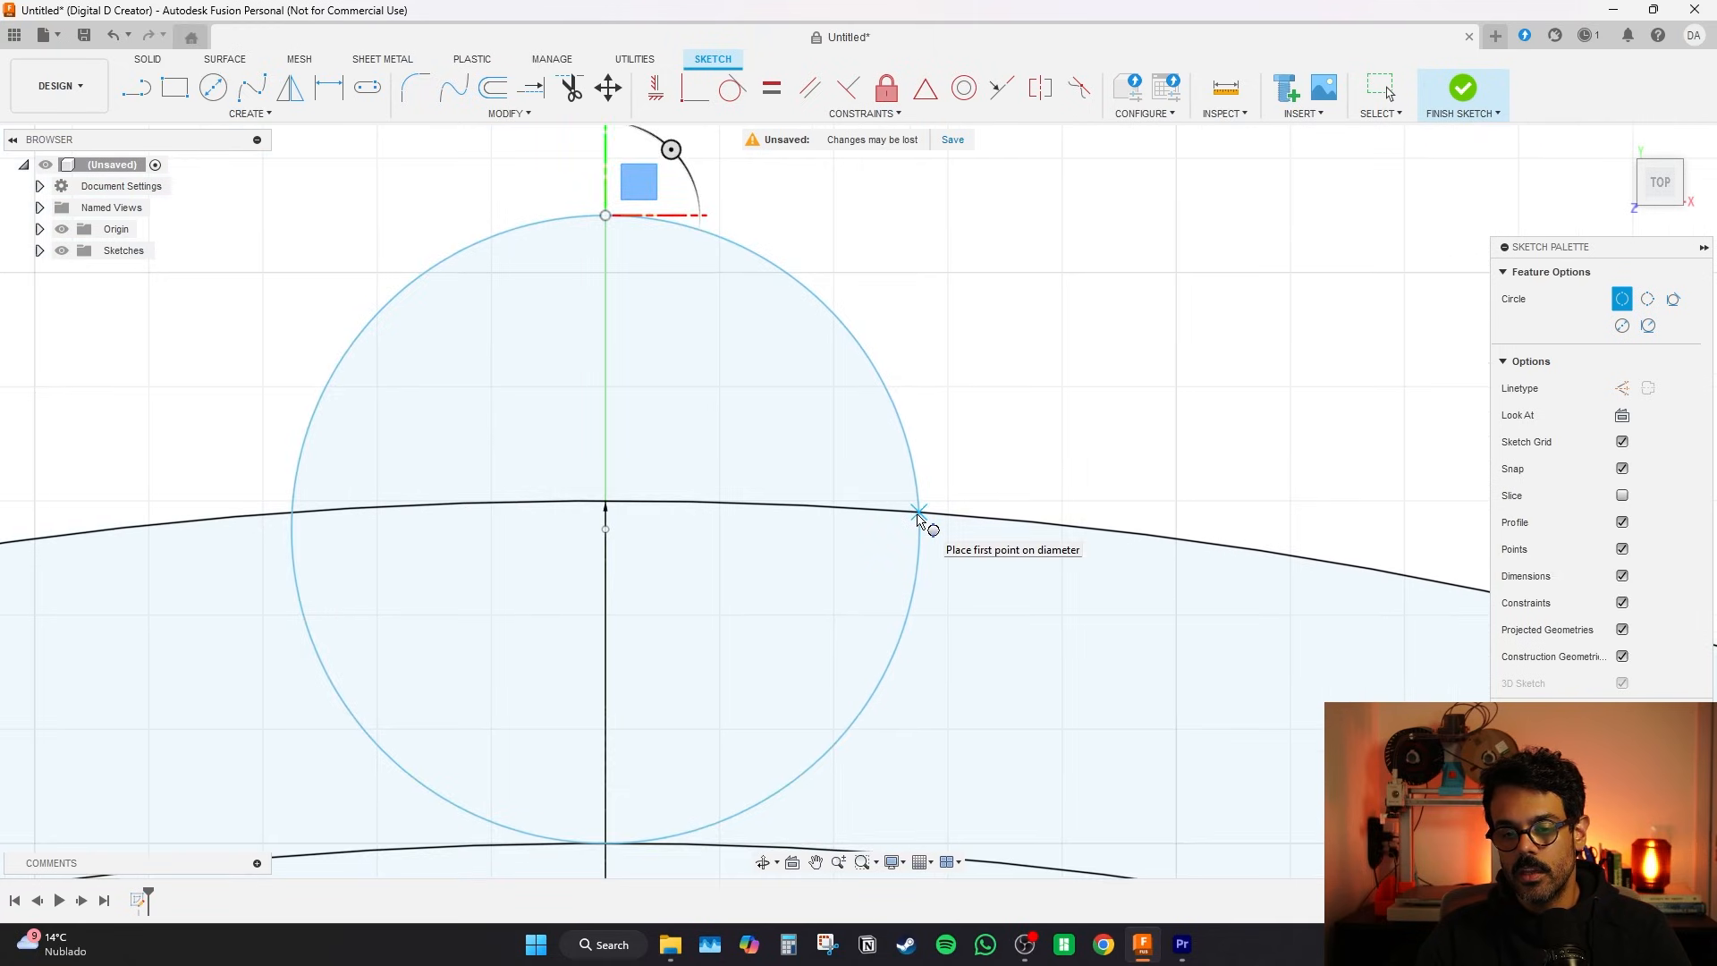
scroll(796, 534, "down", 5)
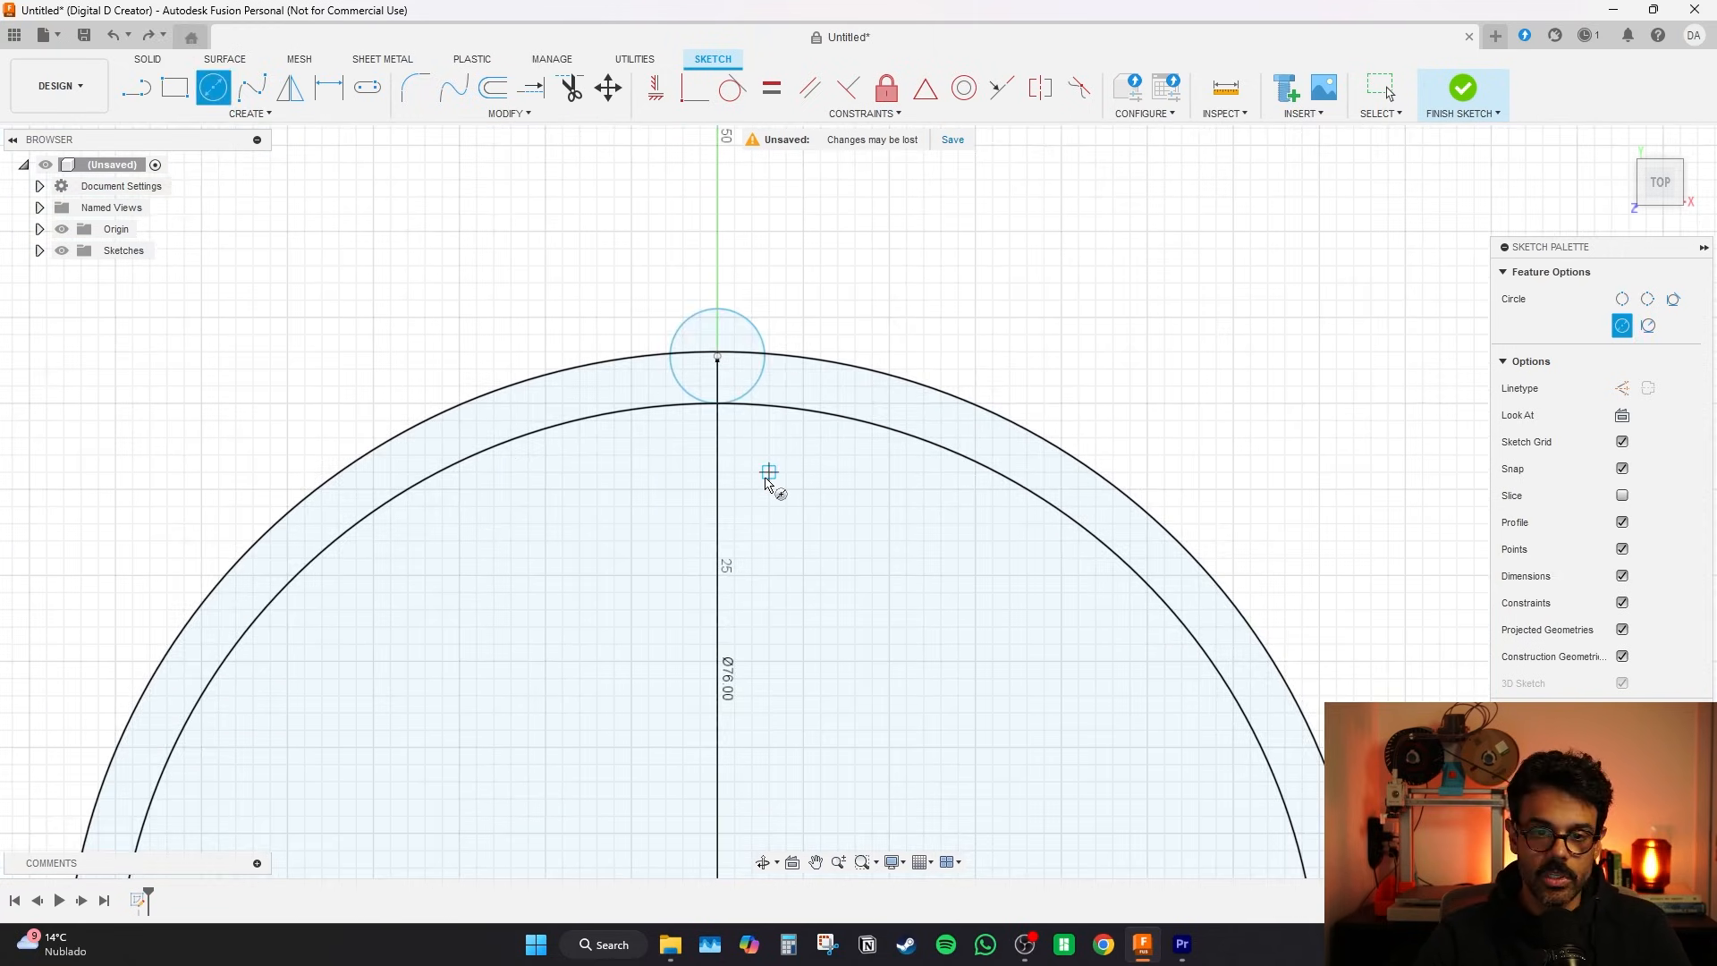
scroll(765, 480, "down", 5)
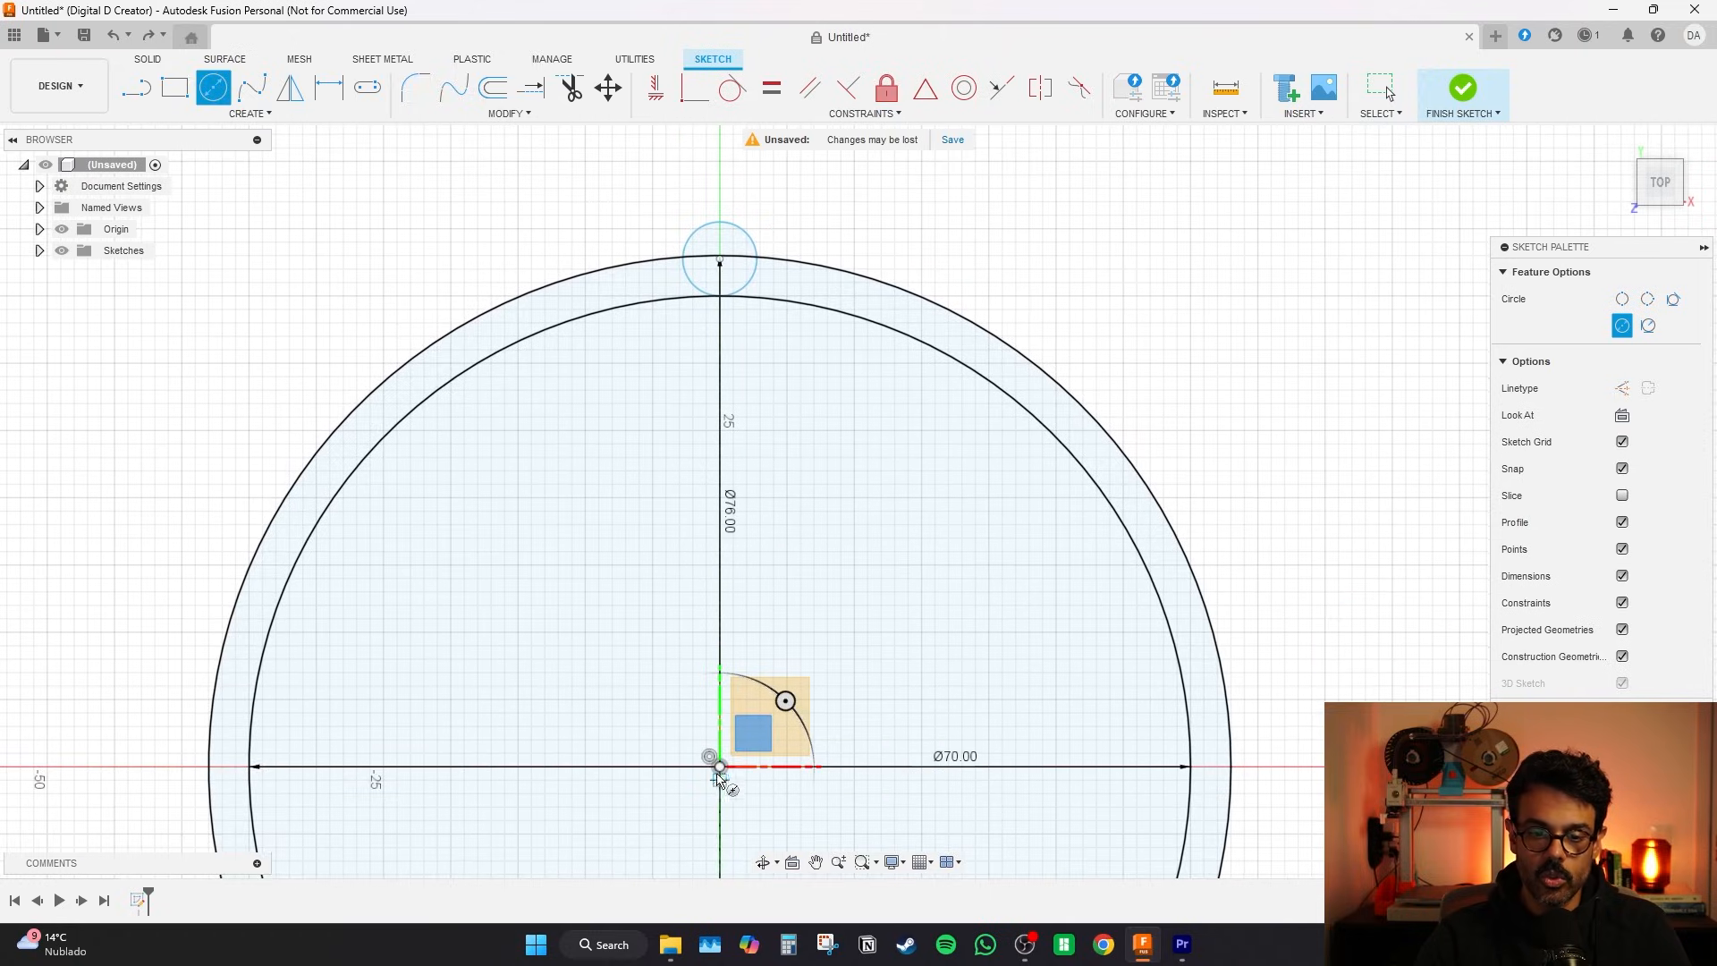
left_click(719, 769)
scroll(716, 250, "up", 5)
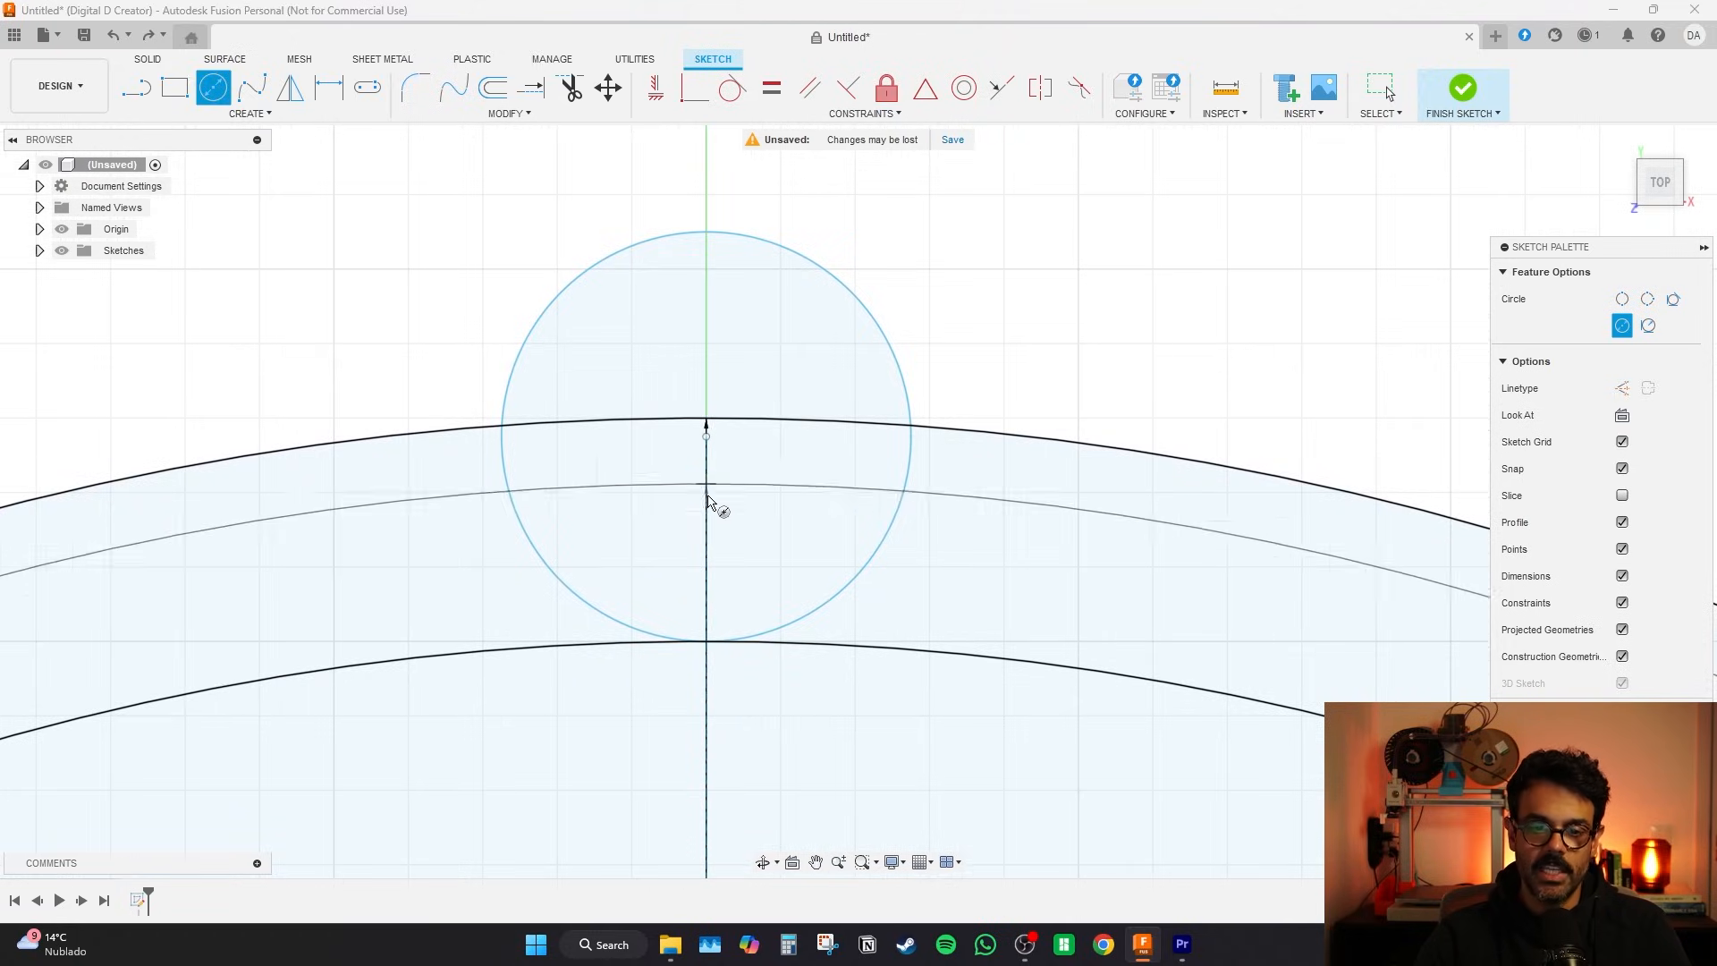
scroll(818, 357, "up", 3)
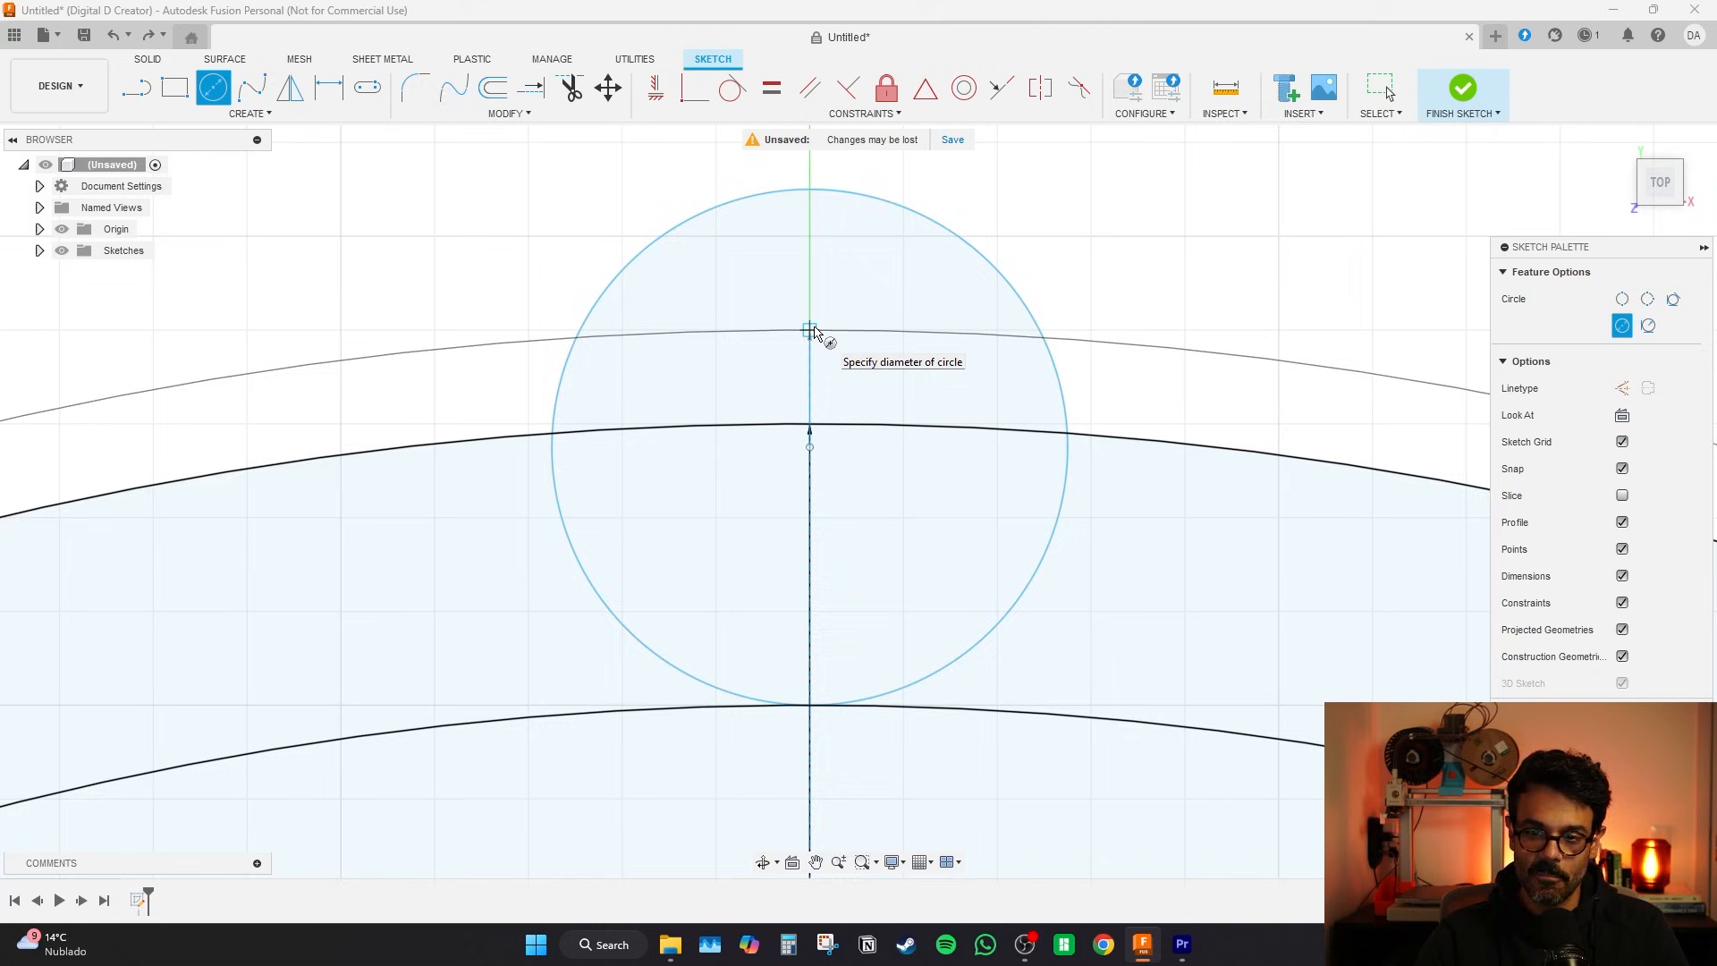
left_click(813, 332)
scroll(894, 384, "down", 6)
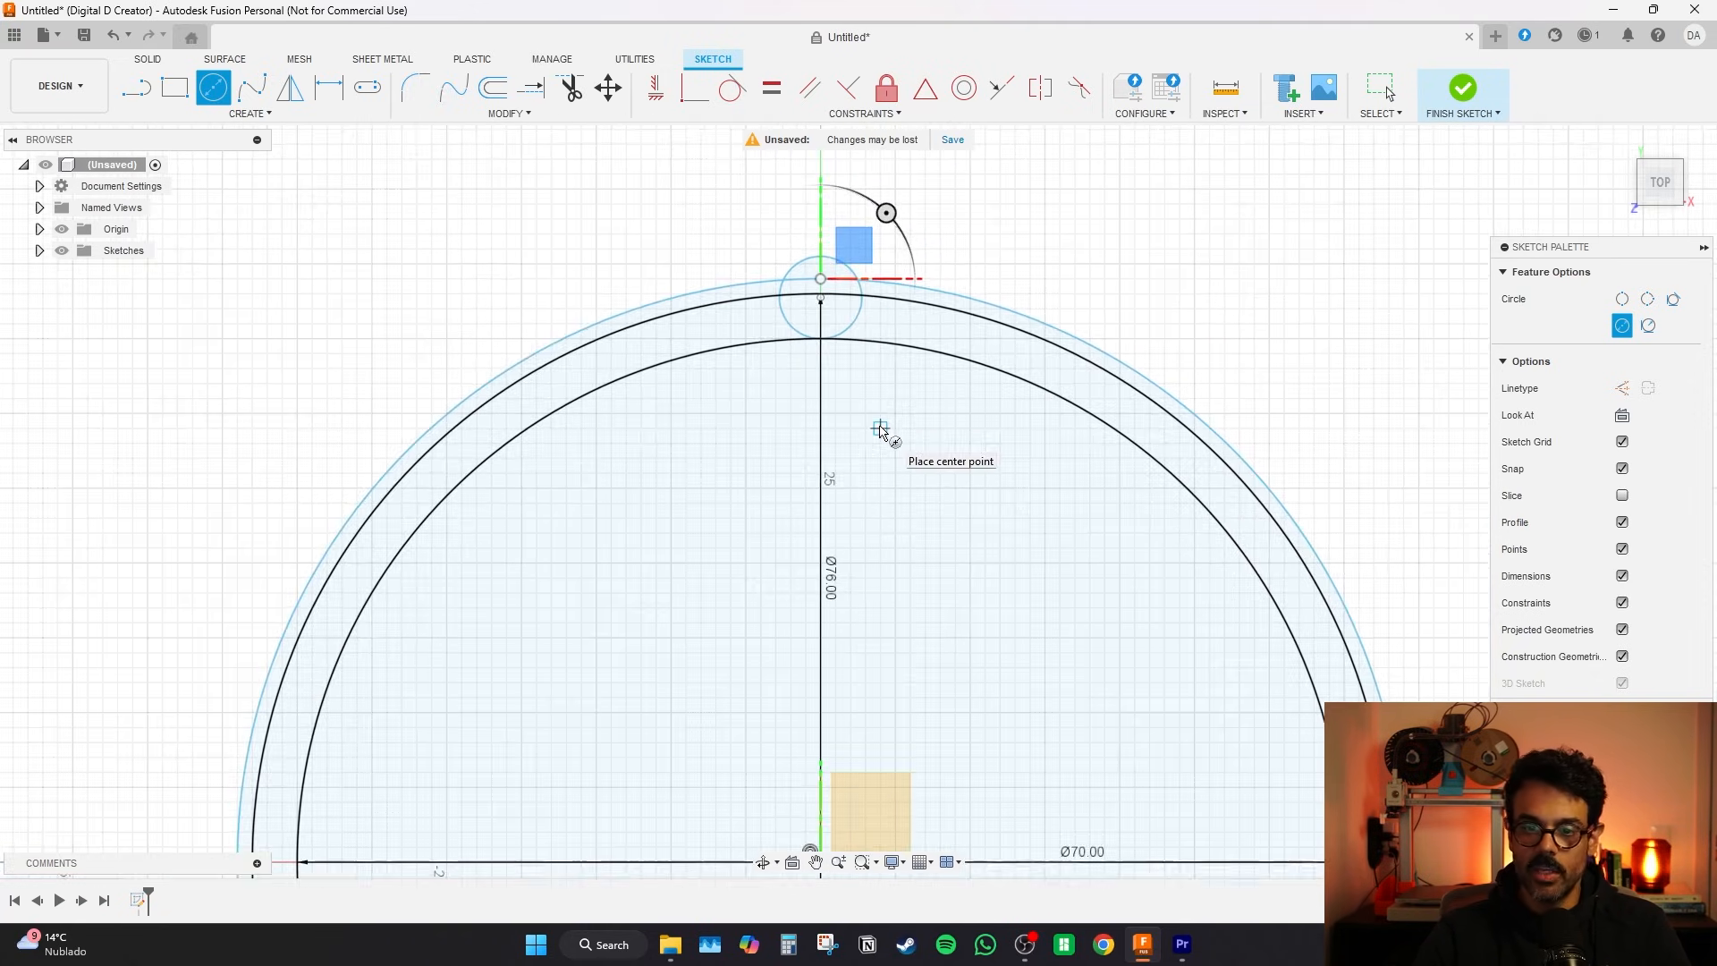
scroll(879, 430, "up", 2)
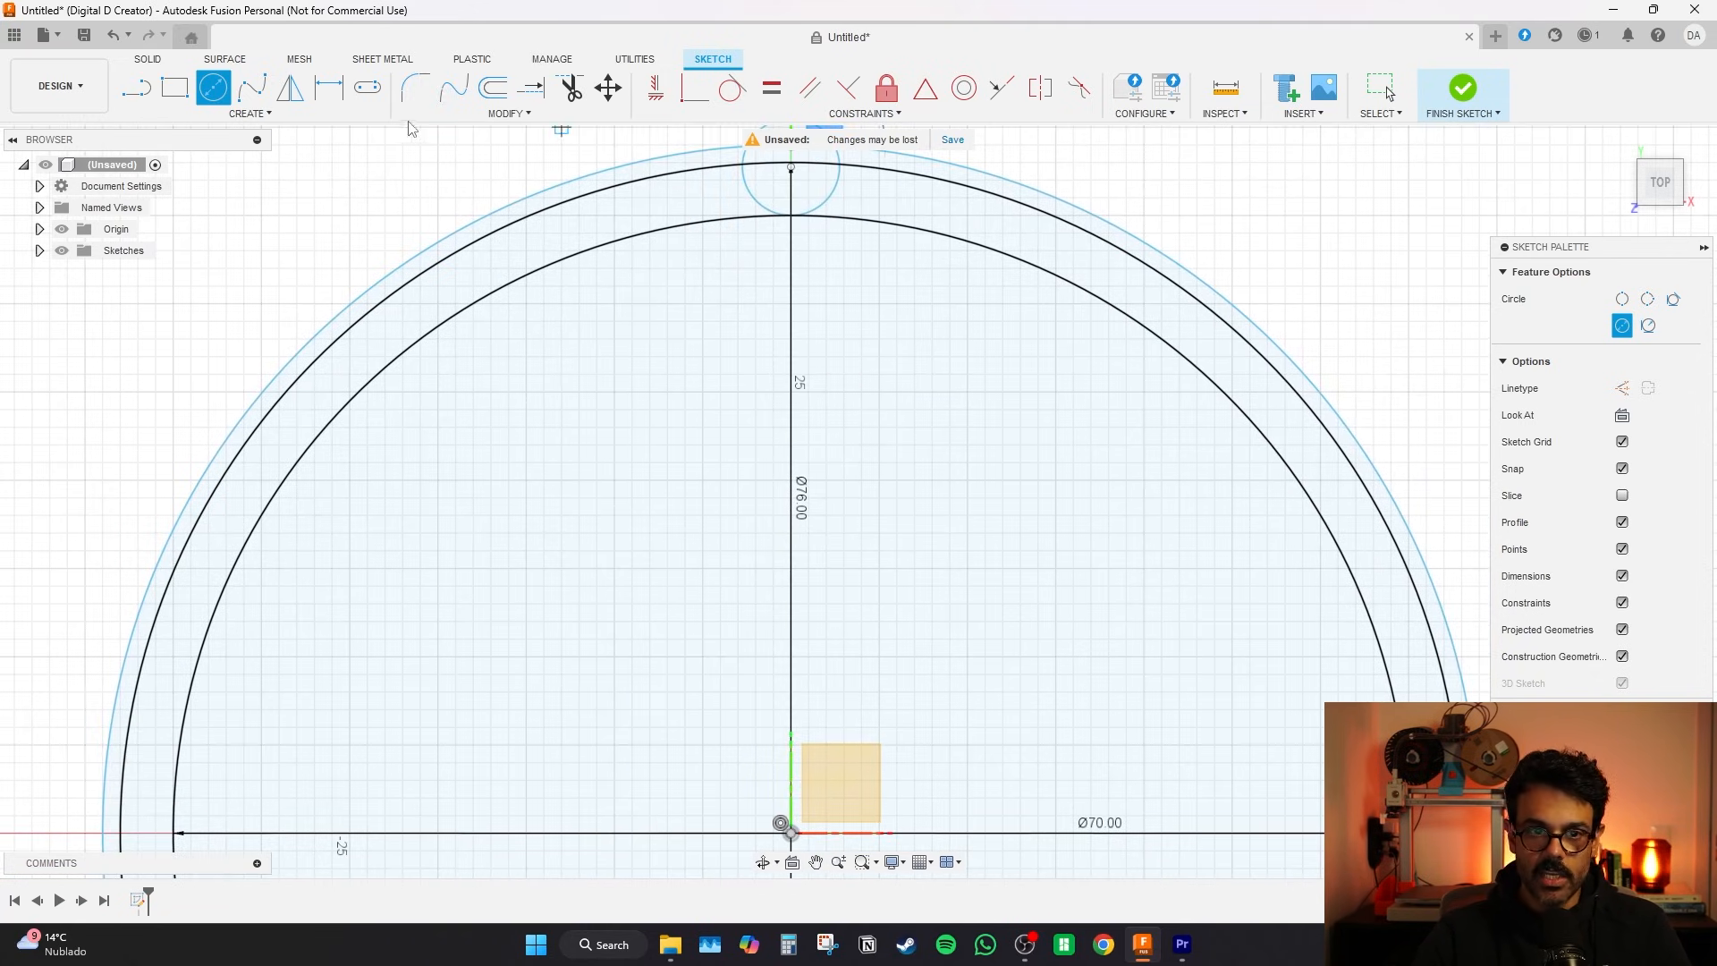
scroll(895, 264, "down", 3)
scroll(766, 337, "up", 7)
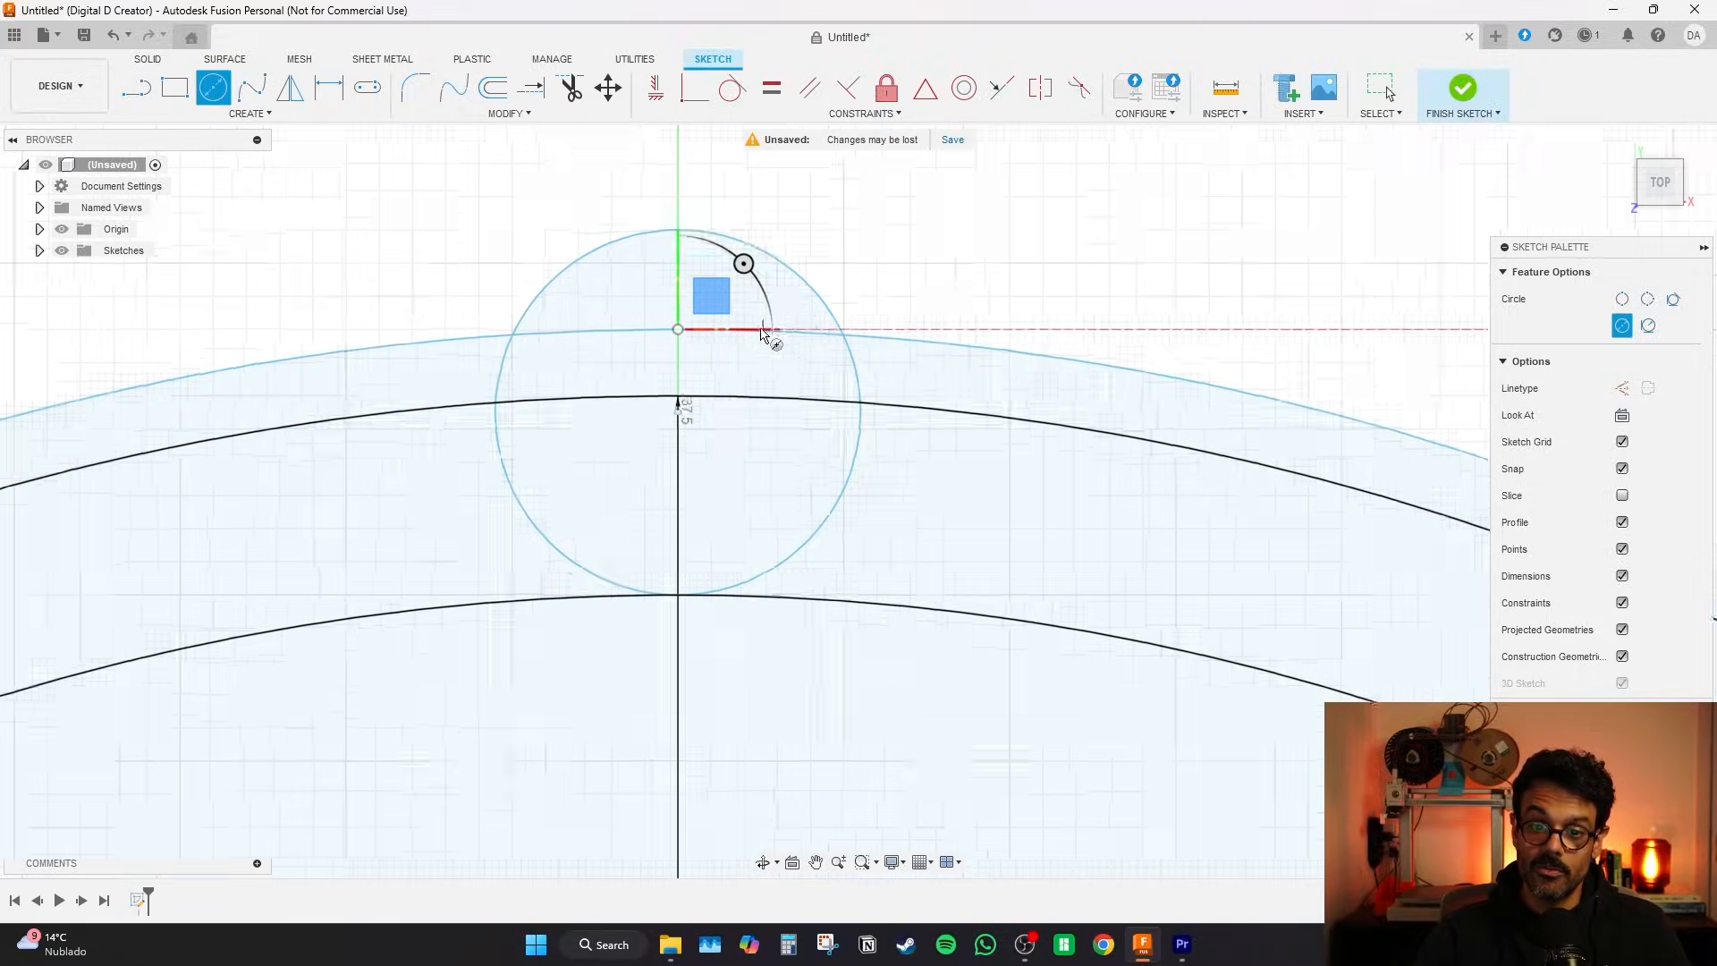
- Draw a two-point circle about 4.6 mm in diameter, starting where the 5.5 mm circle crosses the 76 mm circle and extending outward to its right
scroll(722, 404, "down", 1)
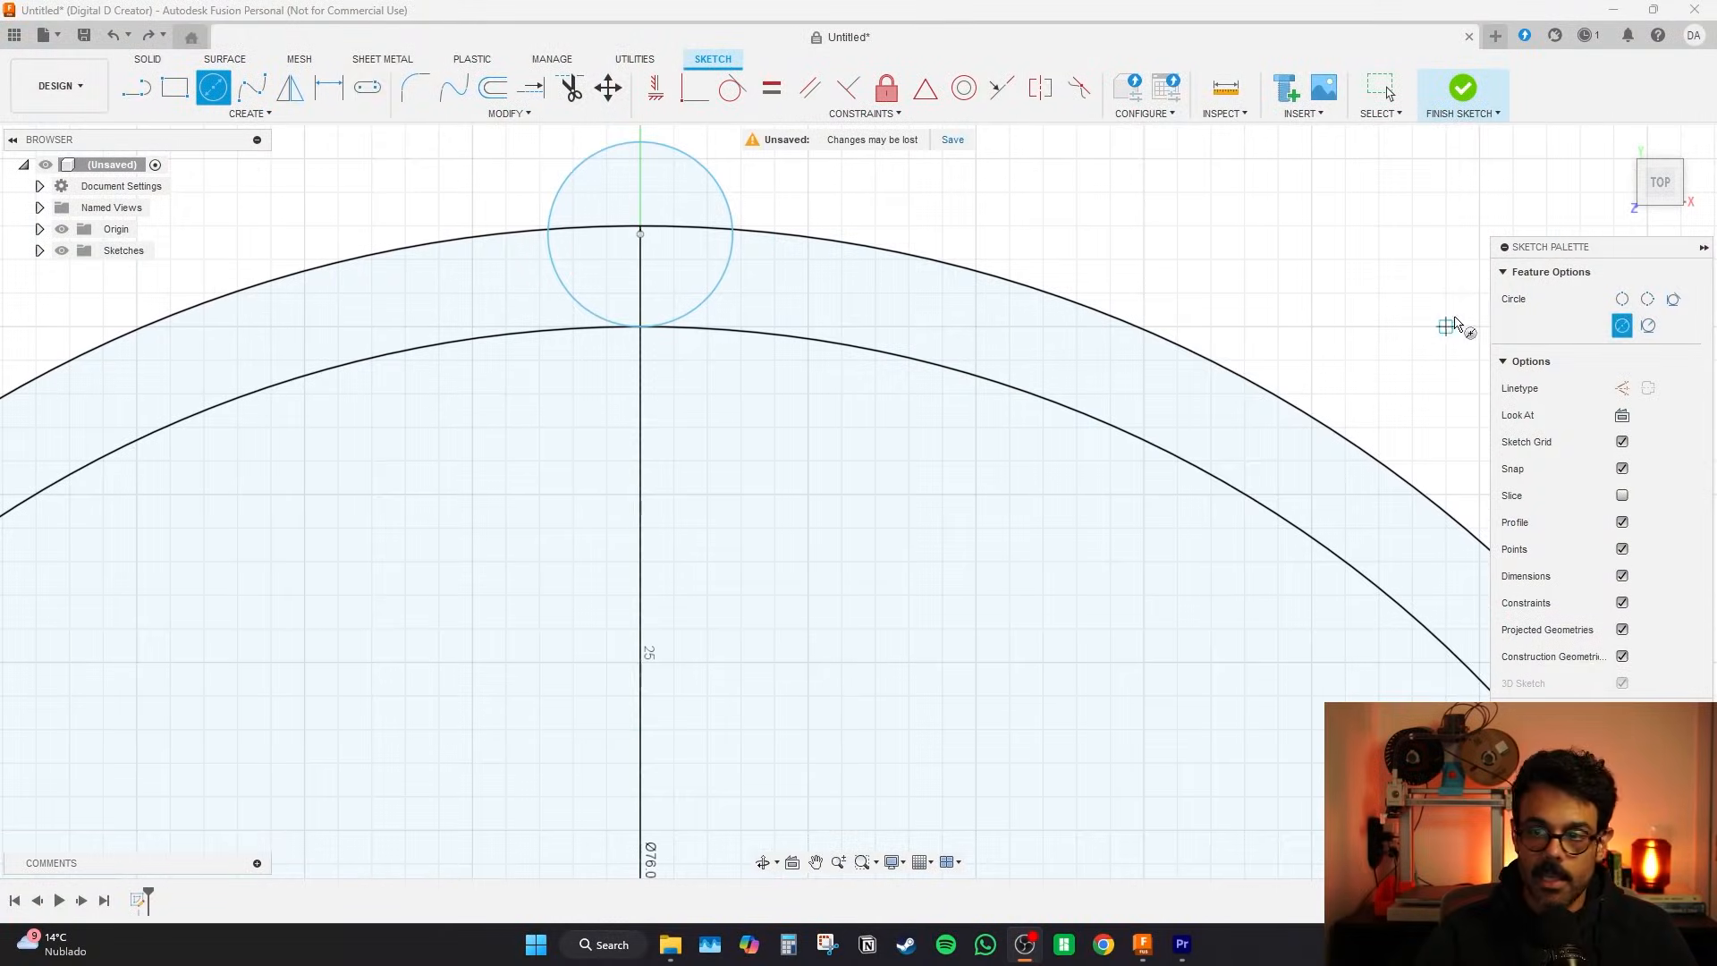
left_click(1624, 302)
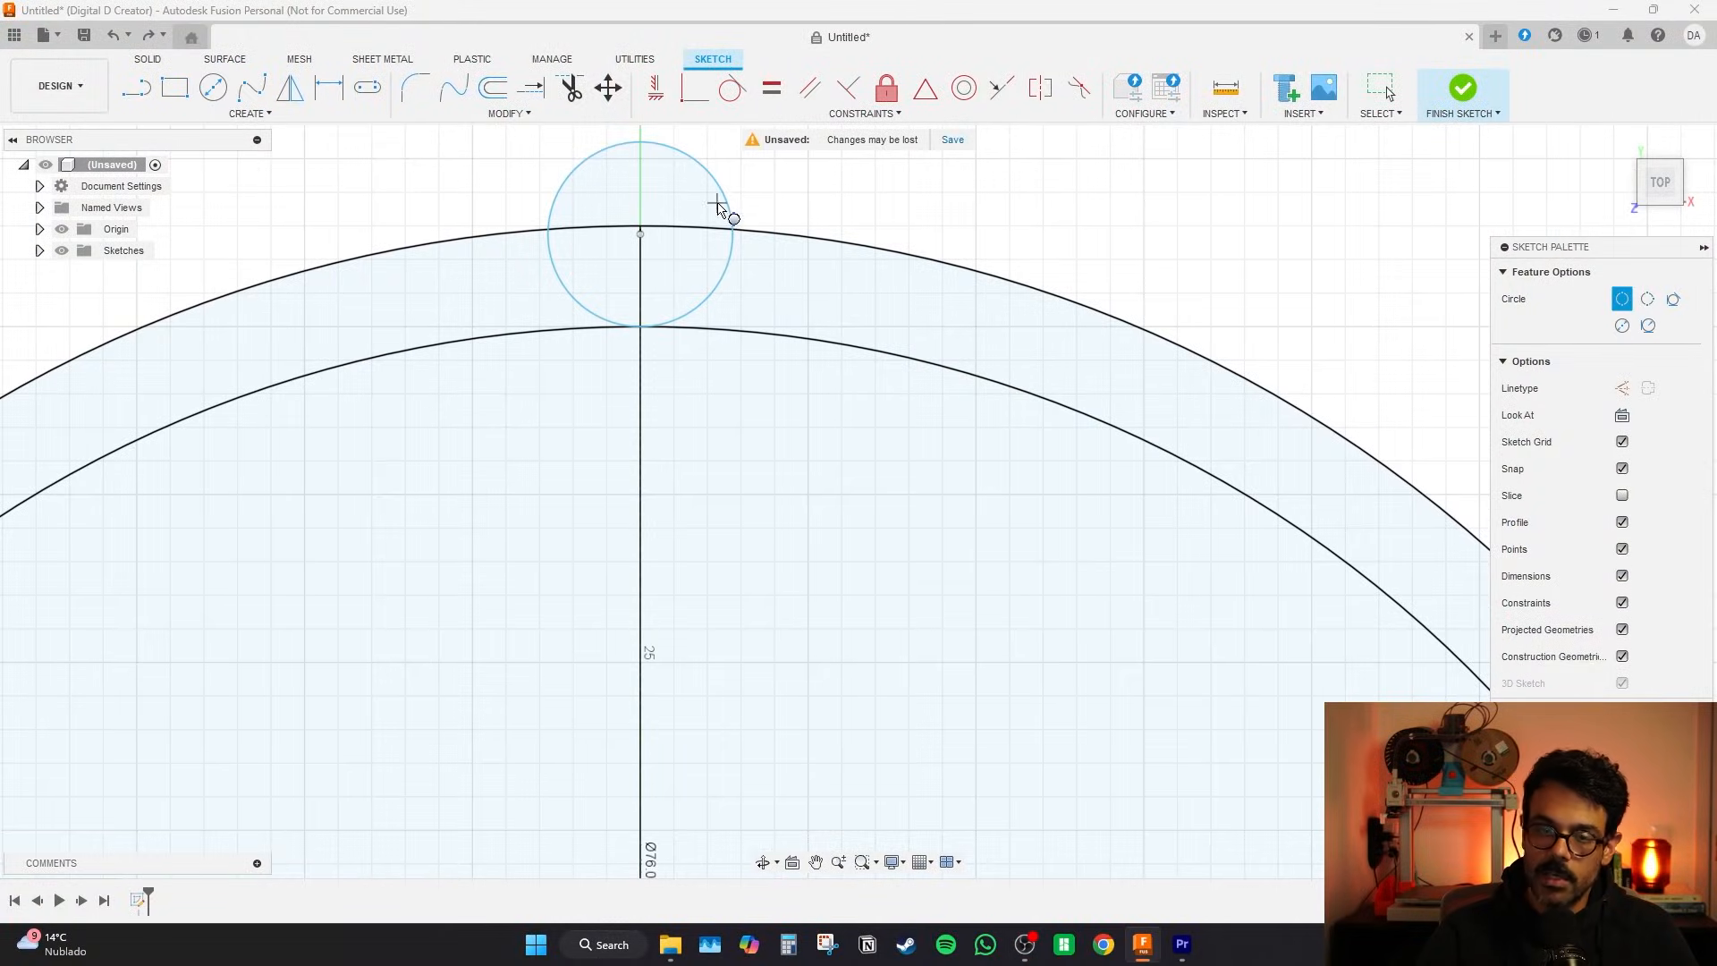
scroll(743, 238, "up", 4)
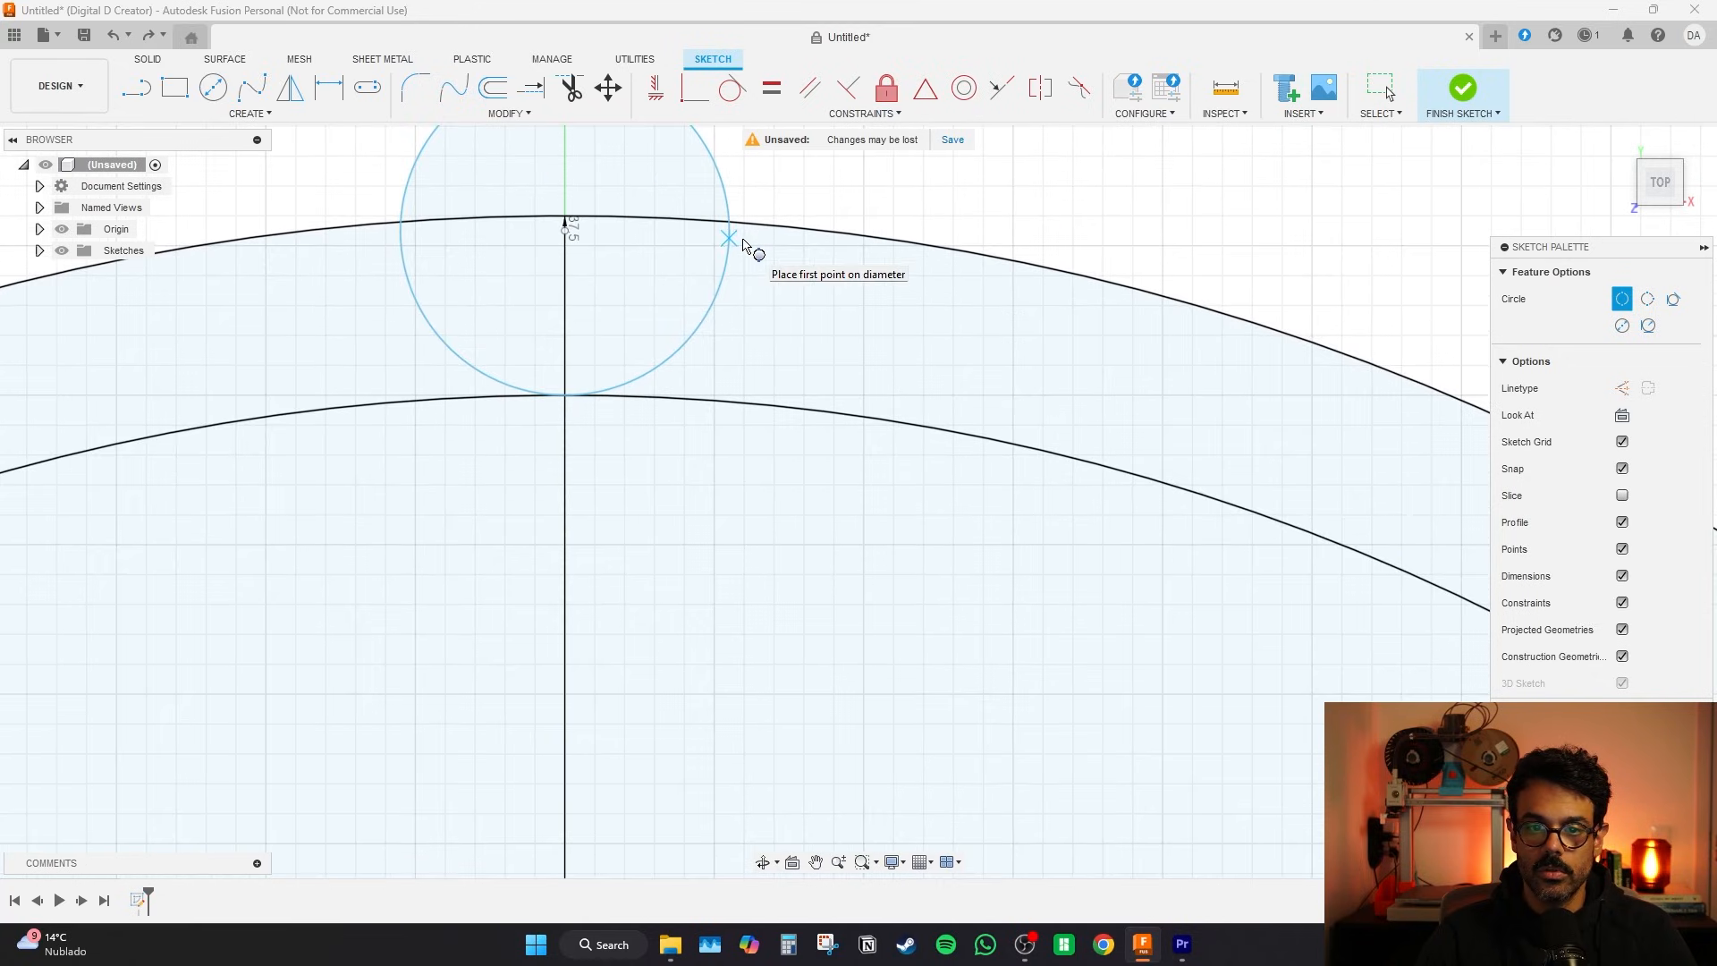
left_click(821, 379)
scroll(784, 381, "down", 2)
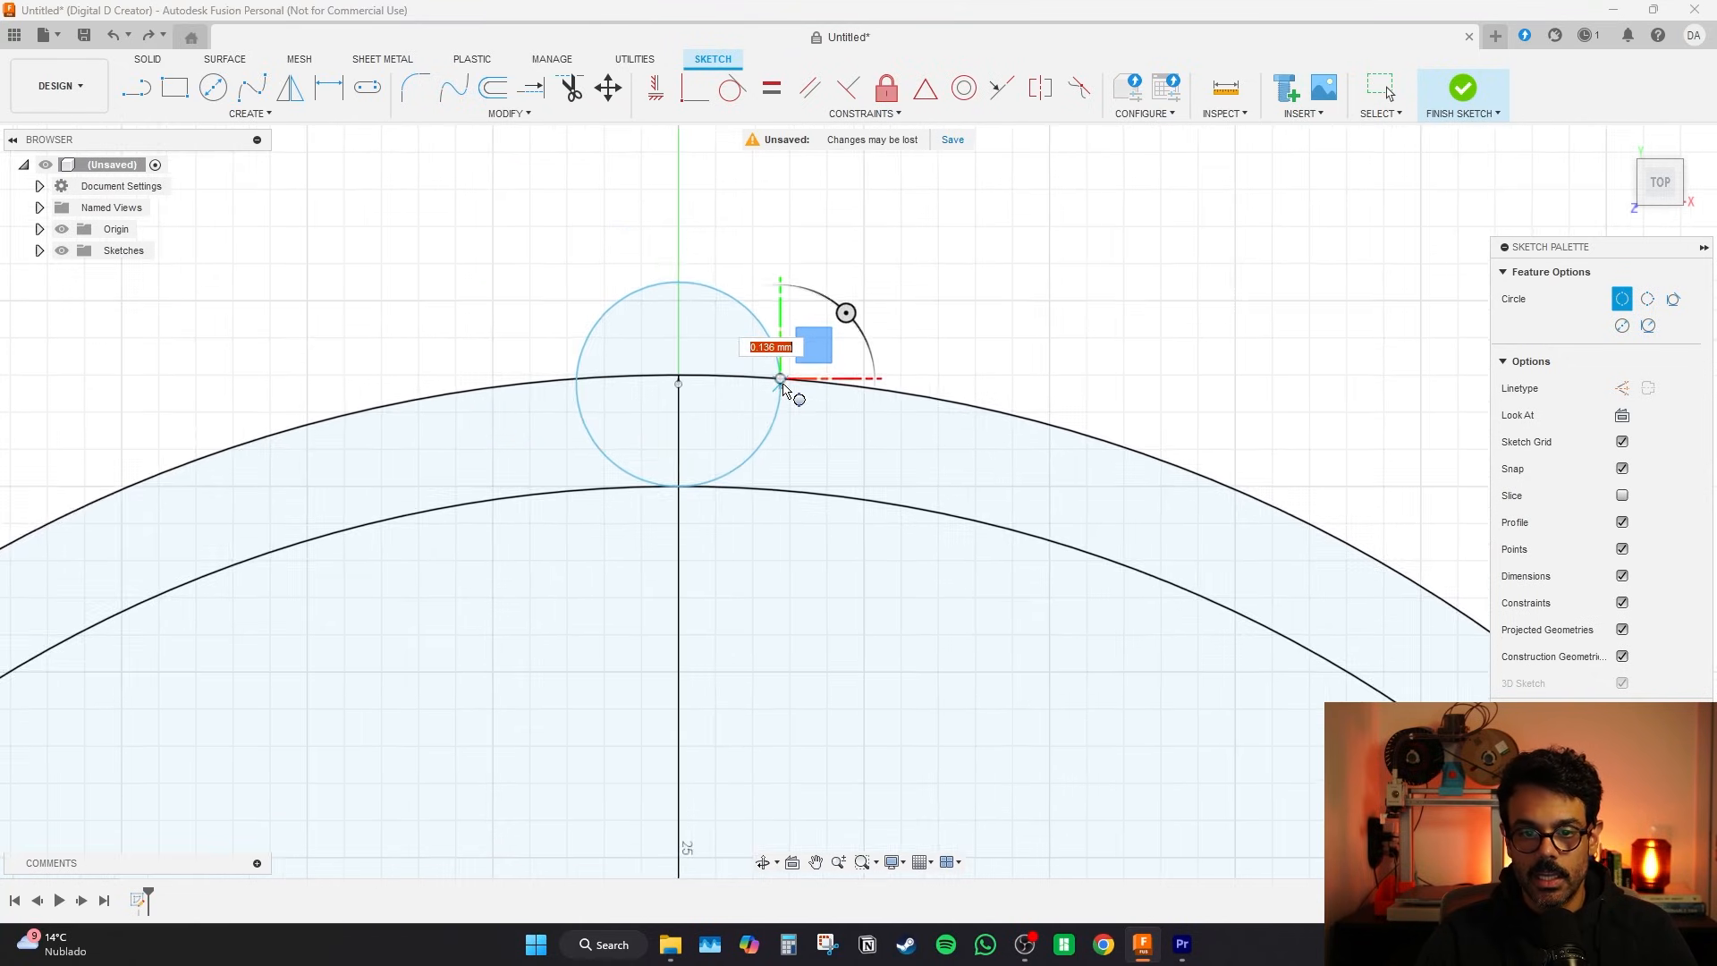
scroll(783, 381, "up", 5)
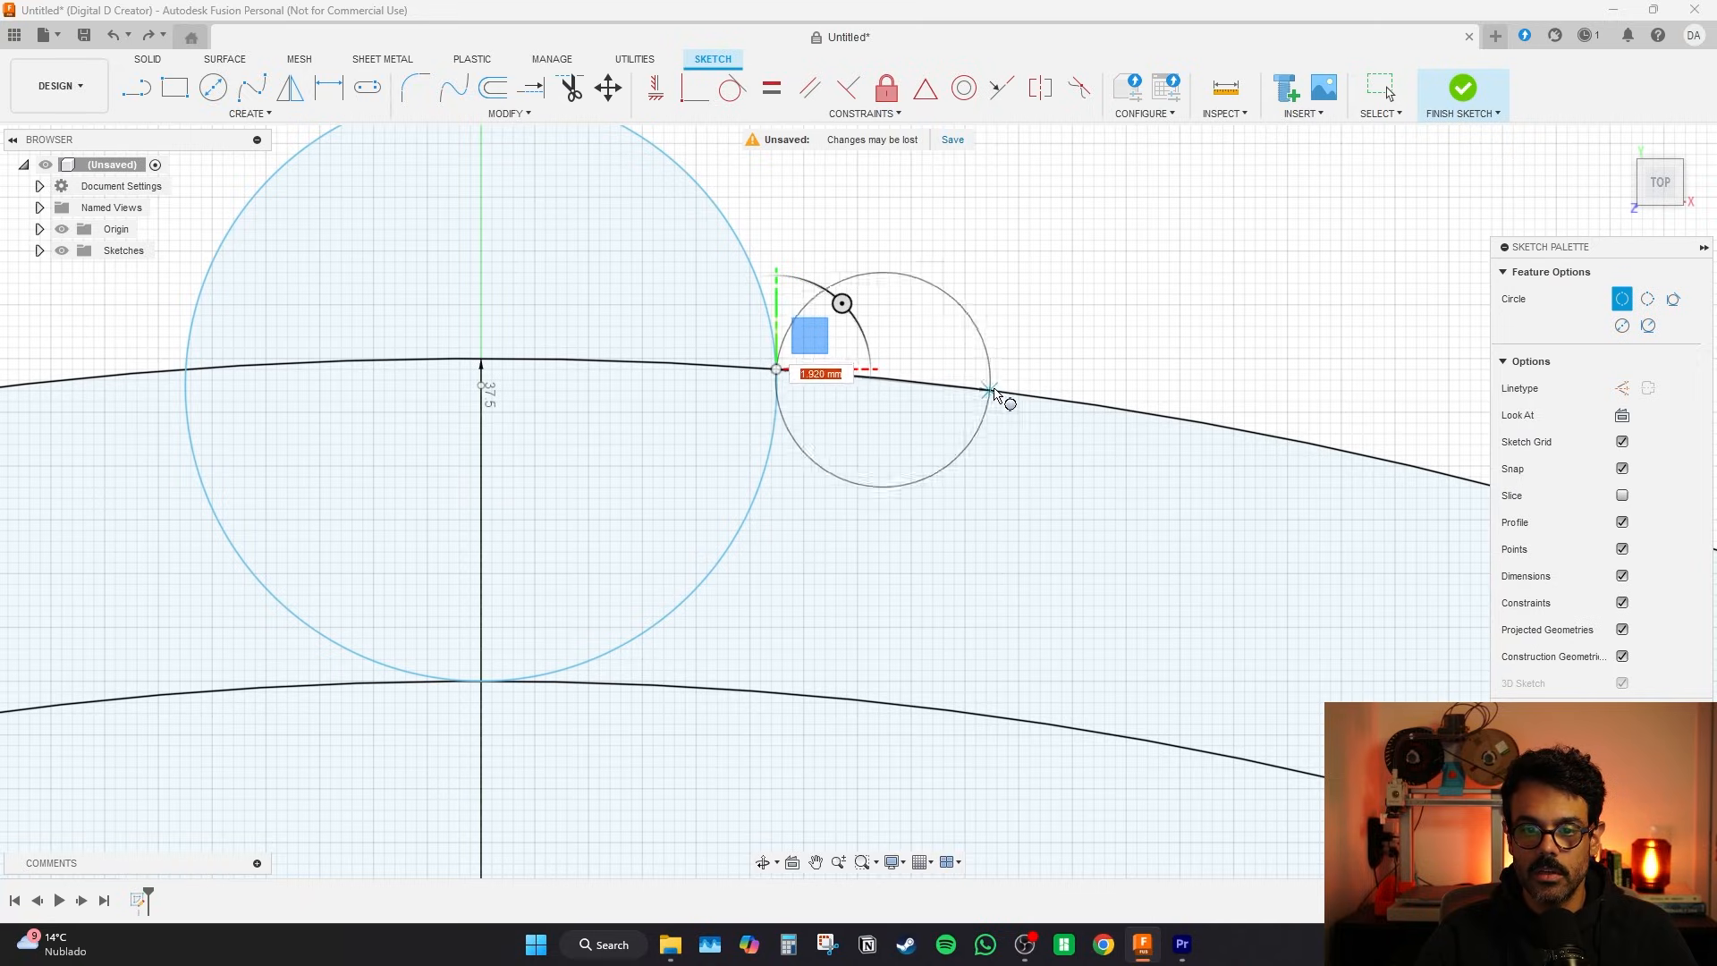
scroll(1077, 407, "down", 2)
scroll(1180, 389, "up", 1)
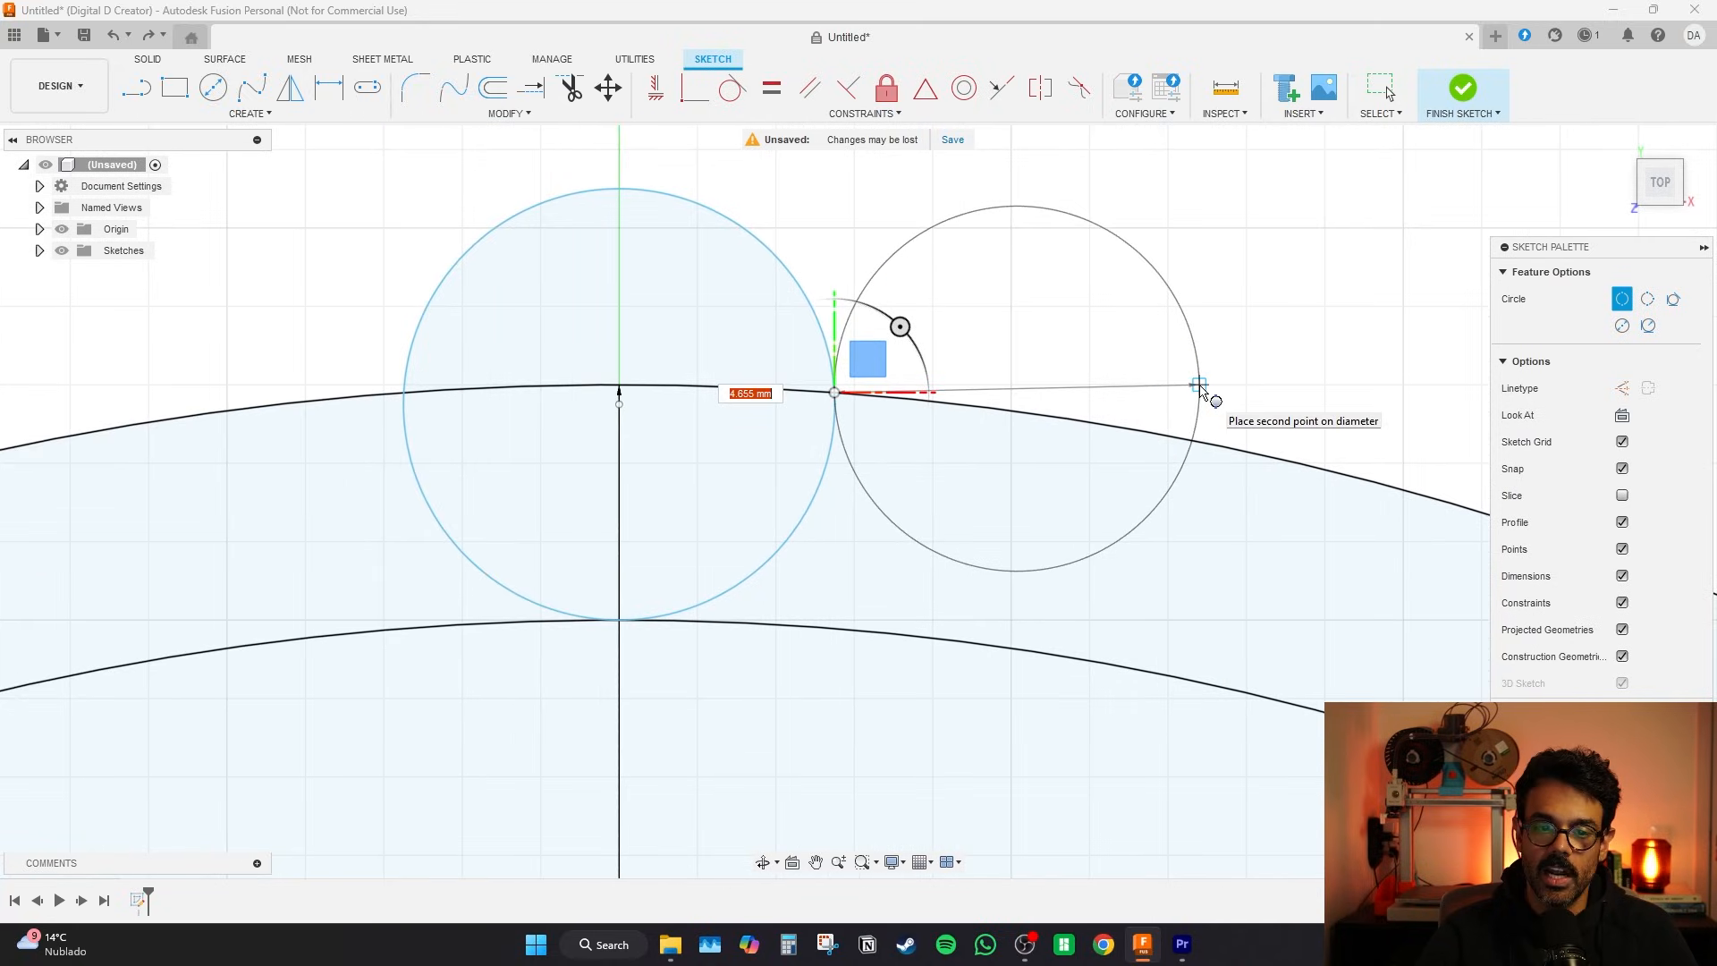
scroll(1198, 389, "up", 3)
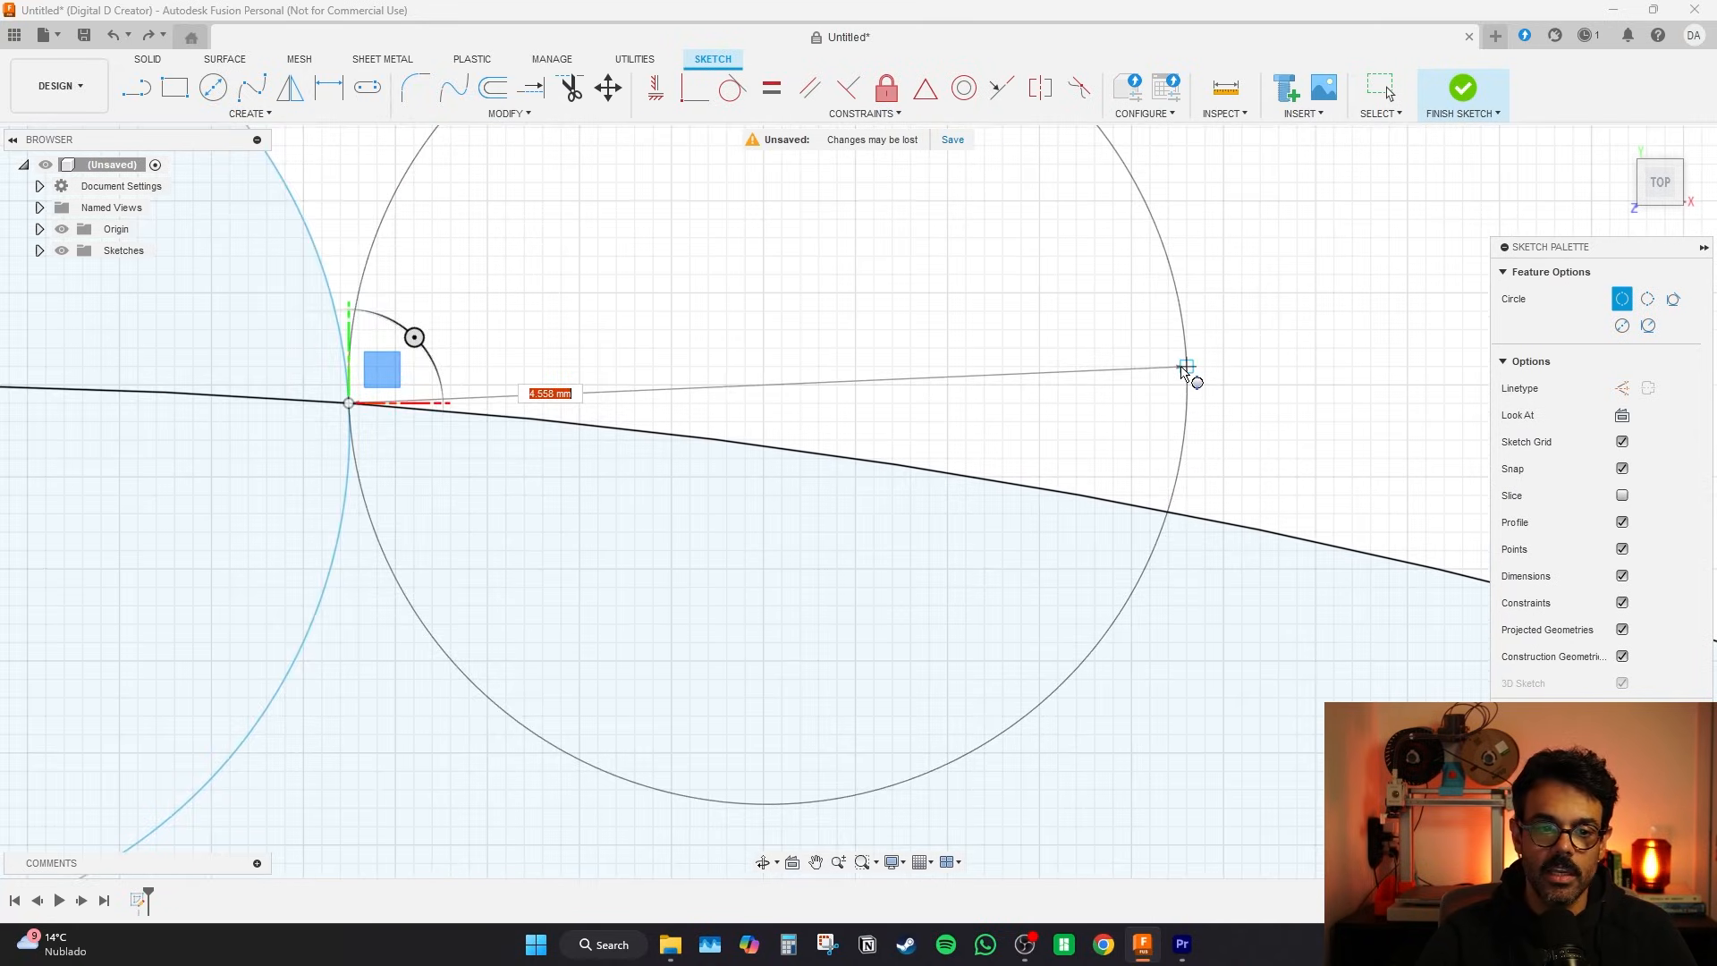
left_click(1186, 369)
scroll(919, 382, "down", 4)
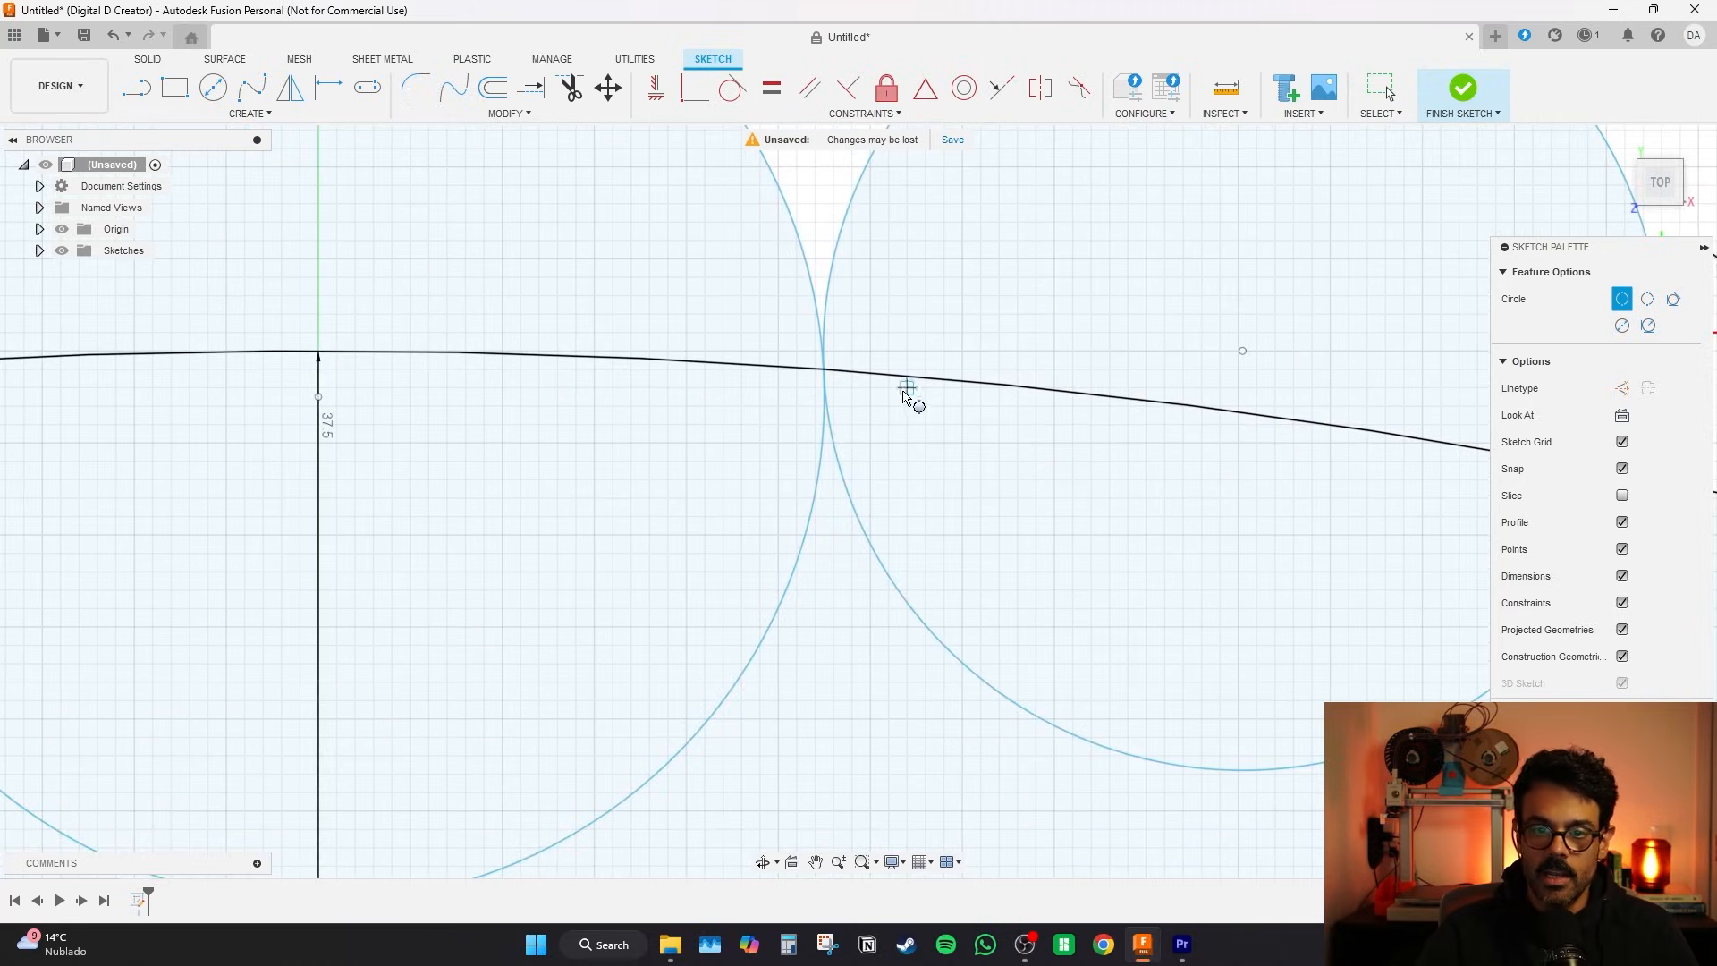
scroll(818, 371, "down", 3)
scroll(794, 310, "up", 2)
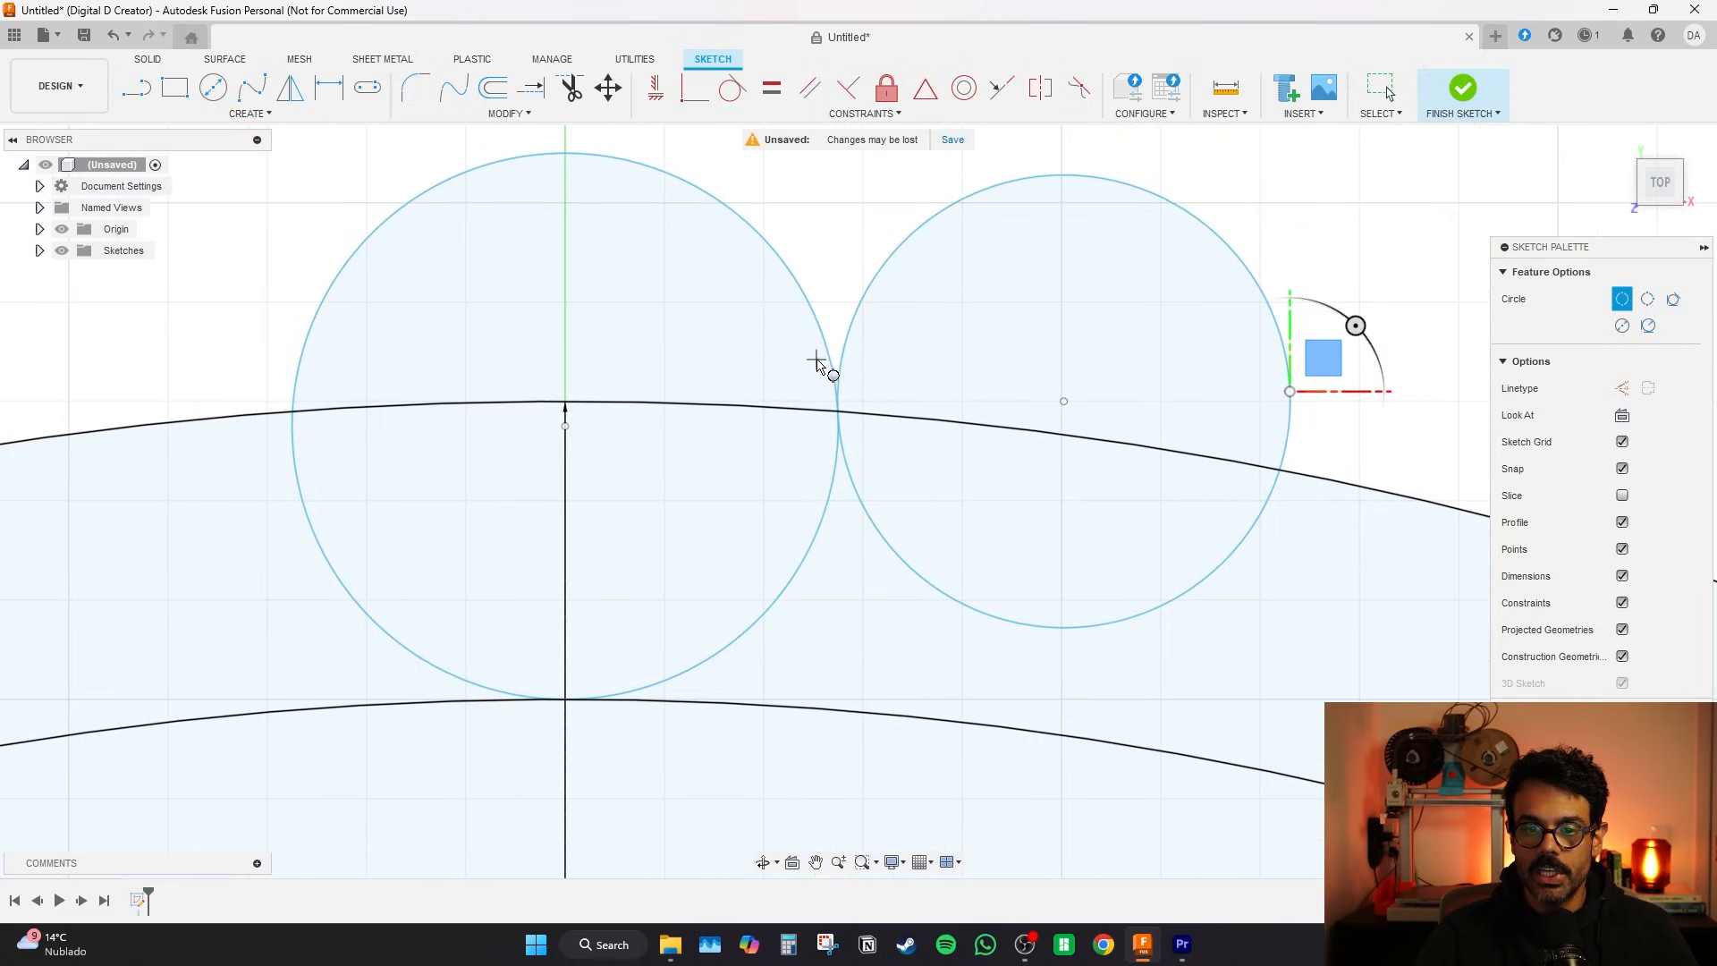
scroll(1276, 460, "up", 2)
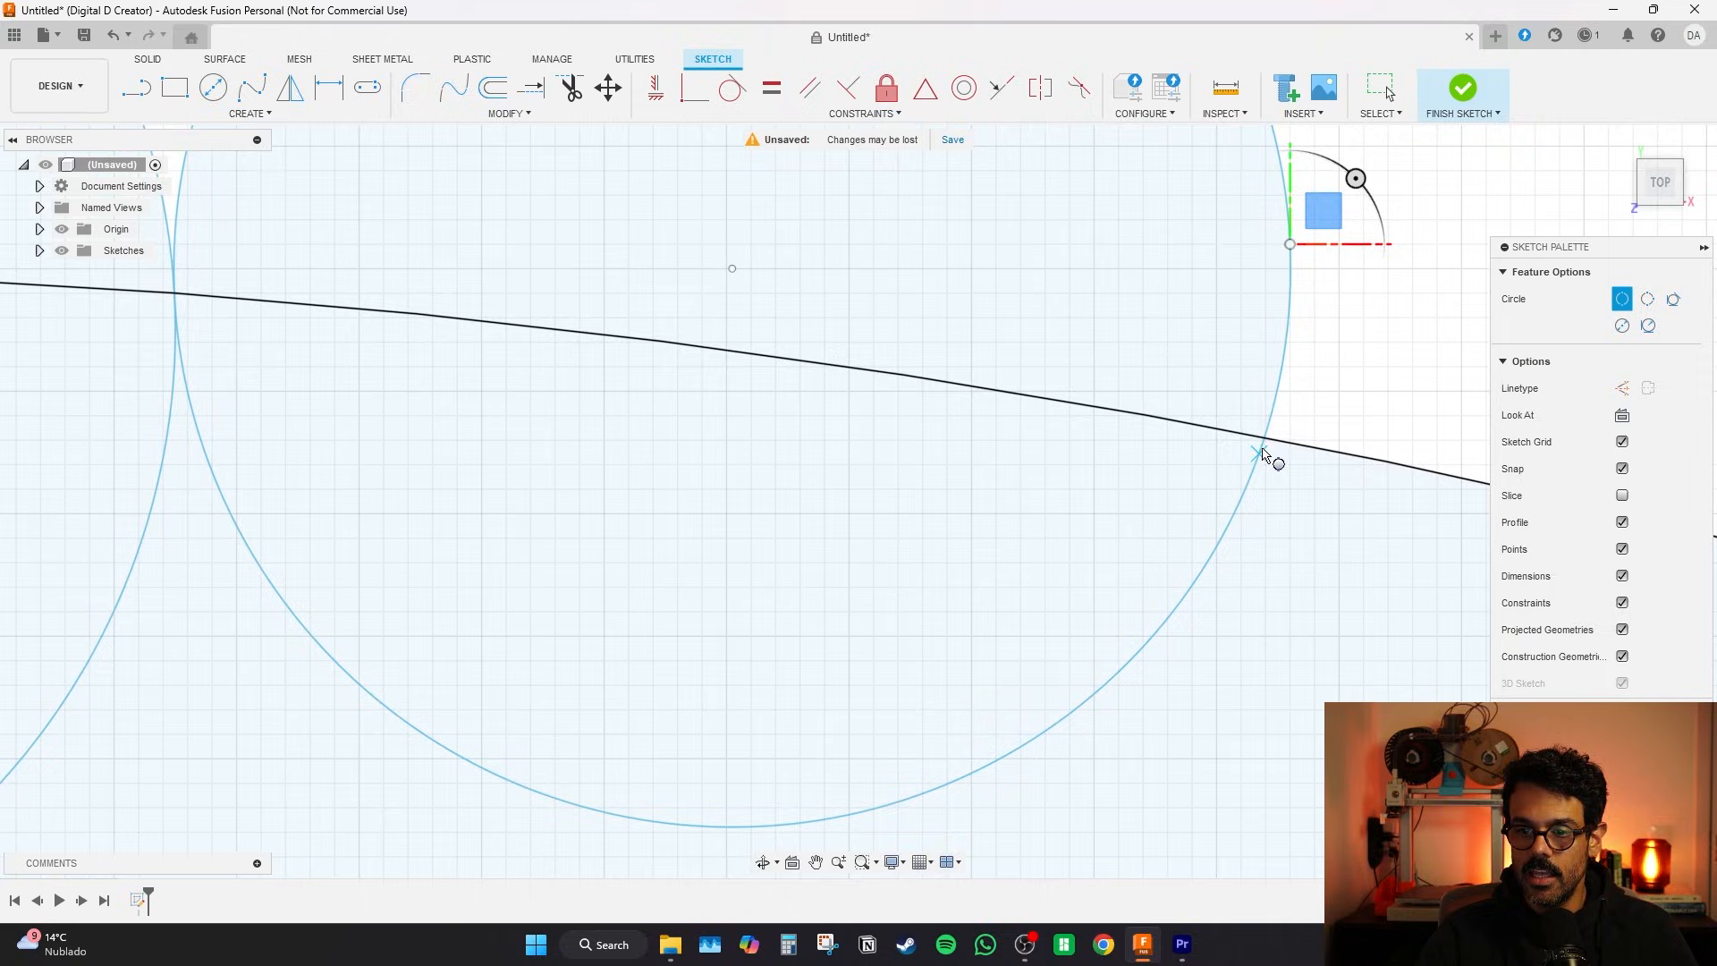
scroll(1276, 450, "down", 5)
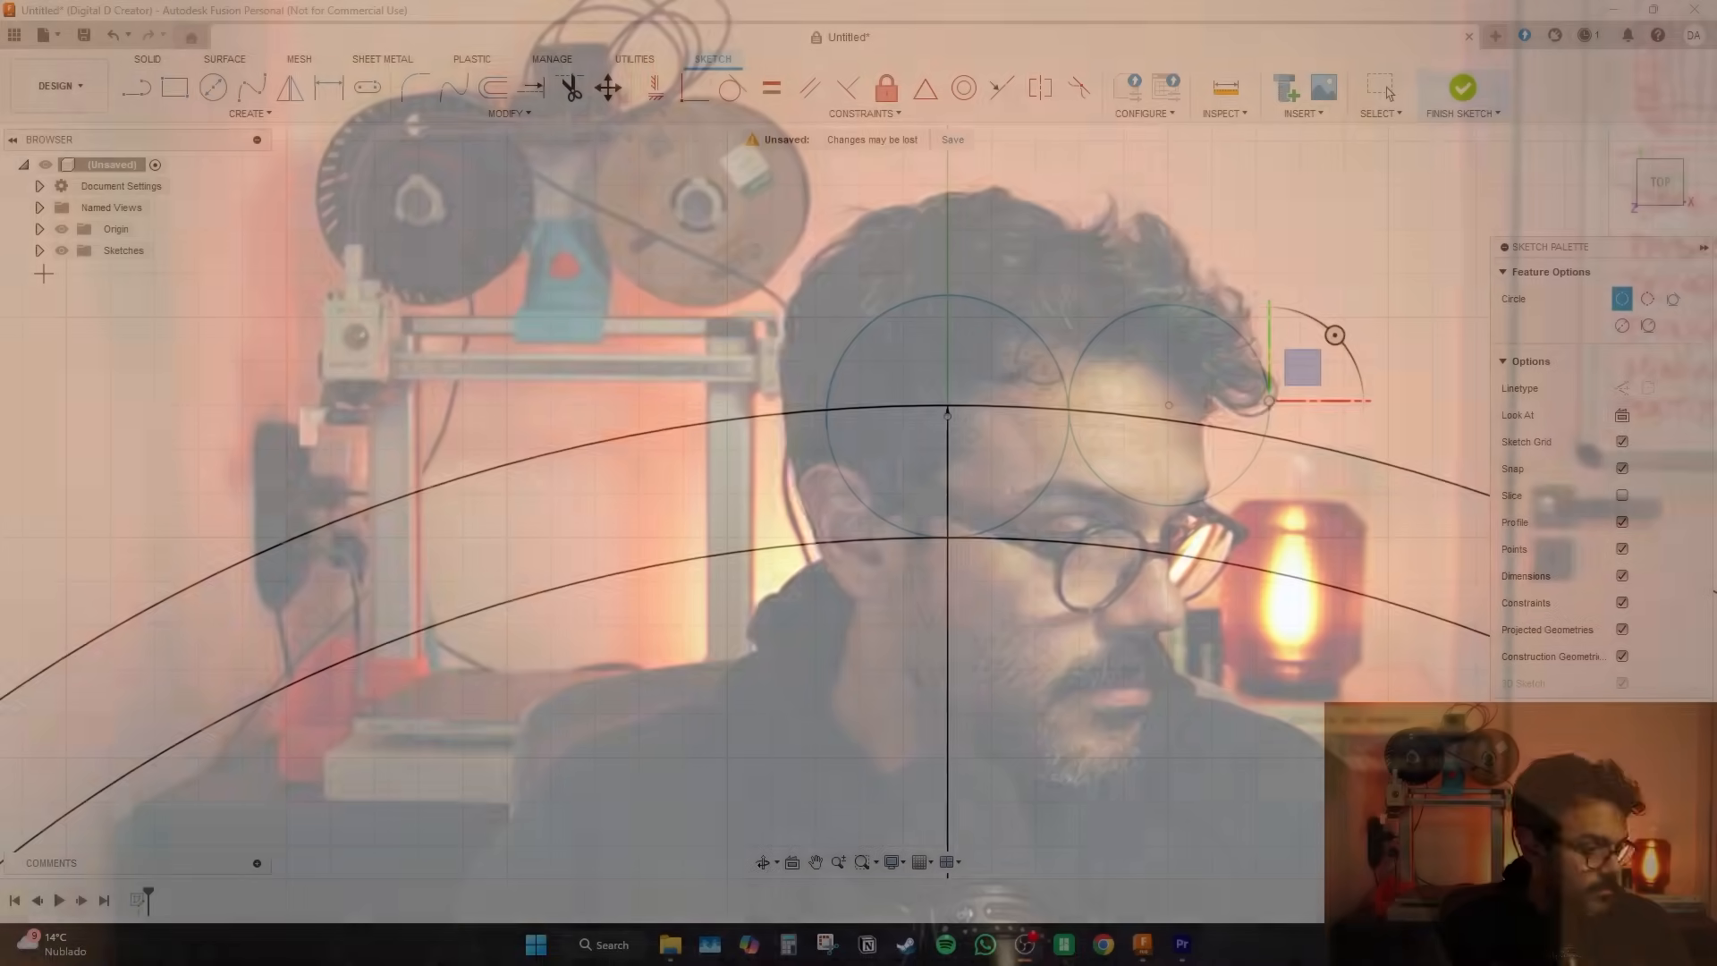
- Trim the new small circle's portion outside the 76 mm circle and the 5.5 mm circle's portion inside it
scroll(899, 413, "up", 5)
scroll(899, 413, "down", 6)
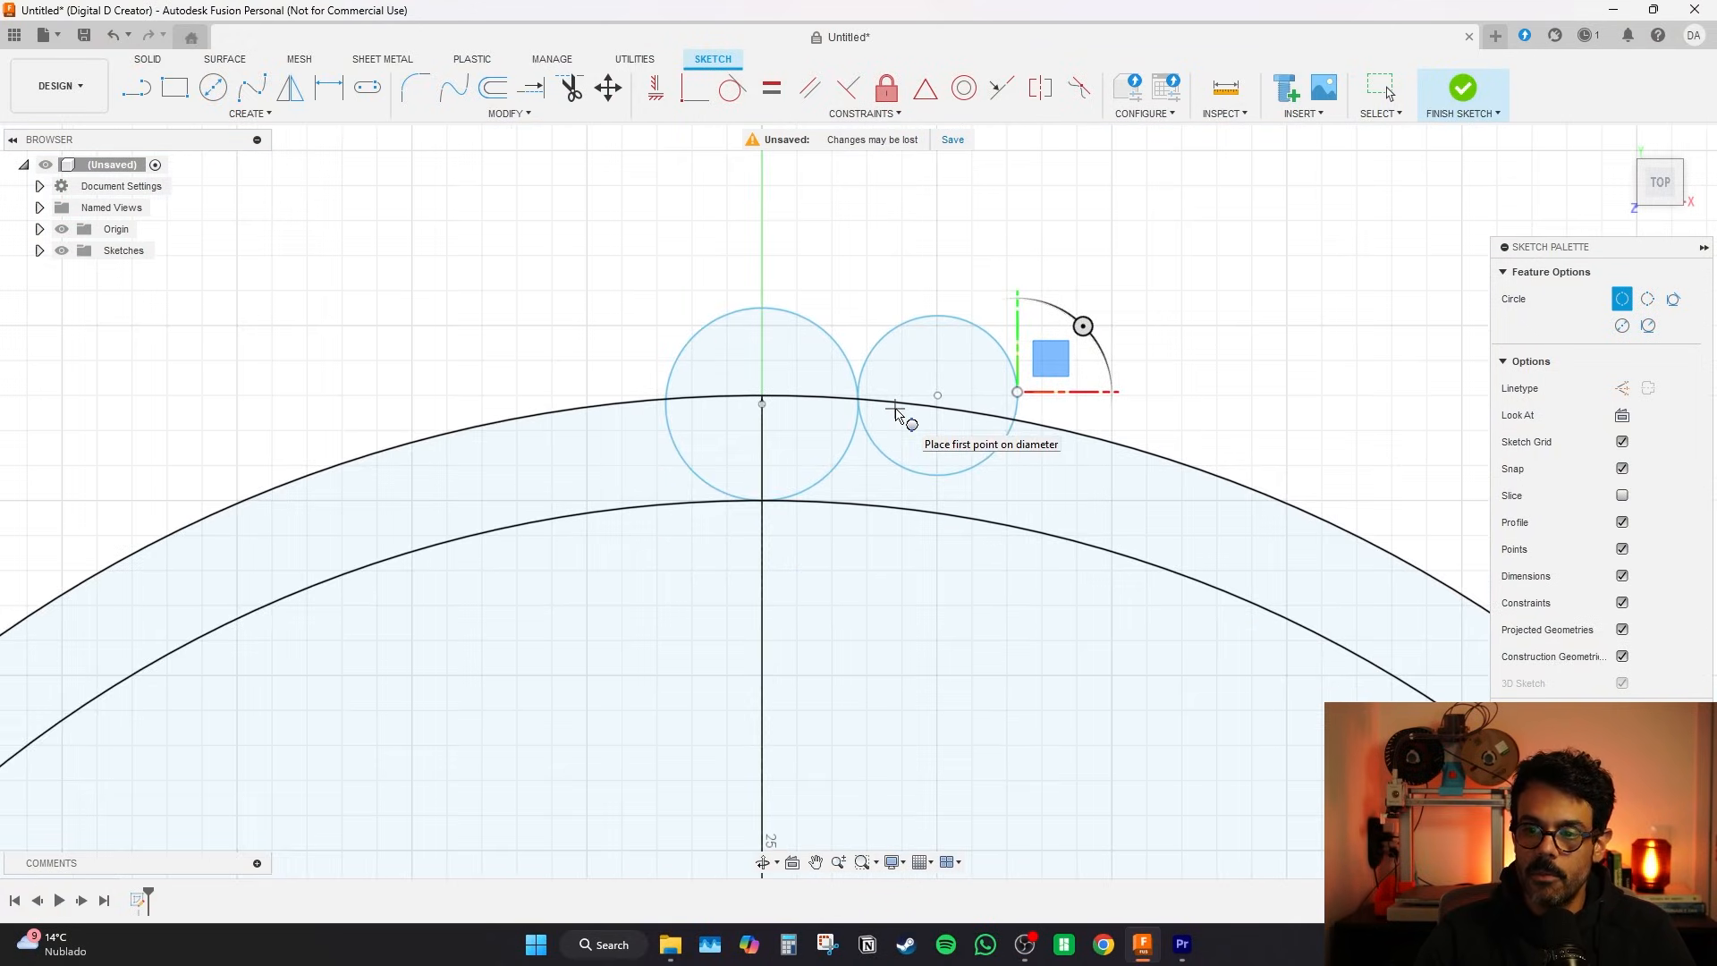
mouse_move(899, 391)
middle_mouse_down()
mouse_move(886, 354)
mouse_move(857, 346)
middle_mouse_up()
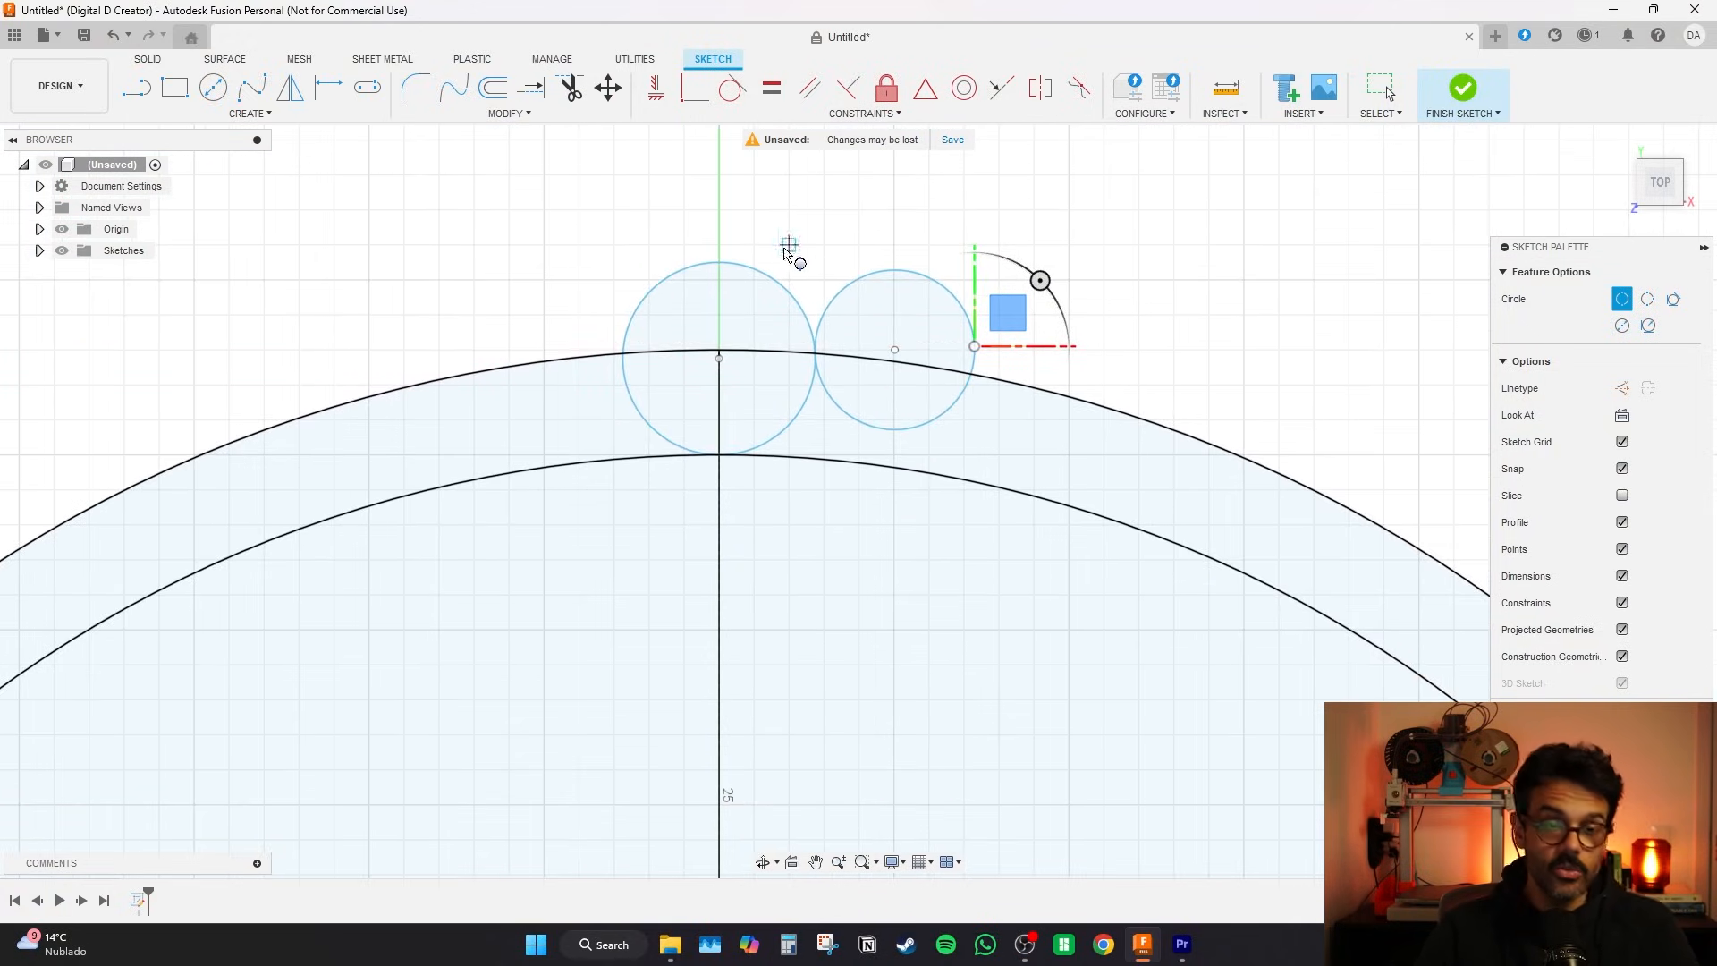
left_click(573, 93)
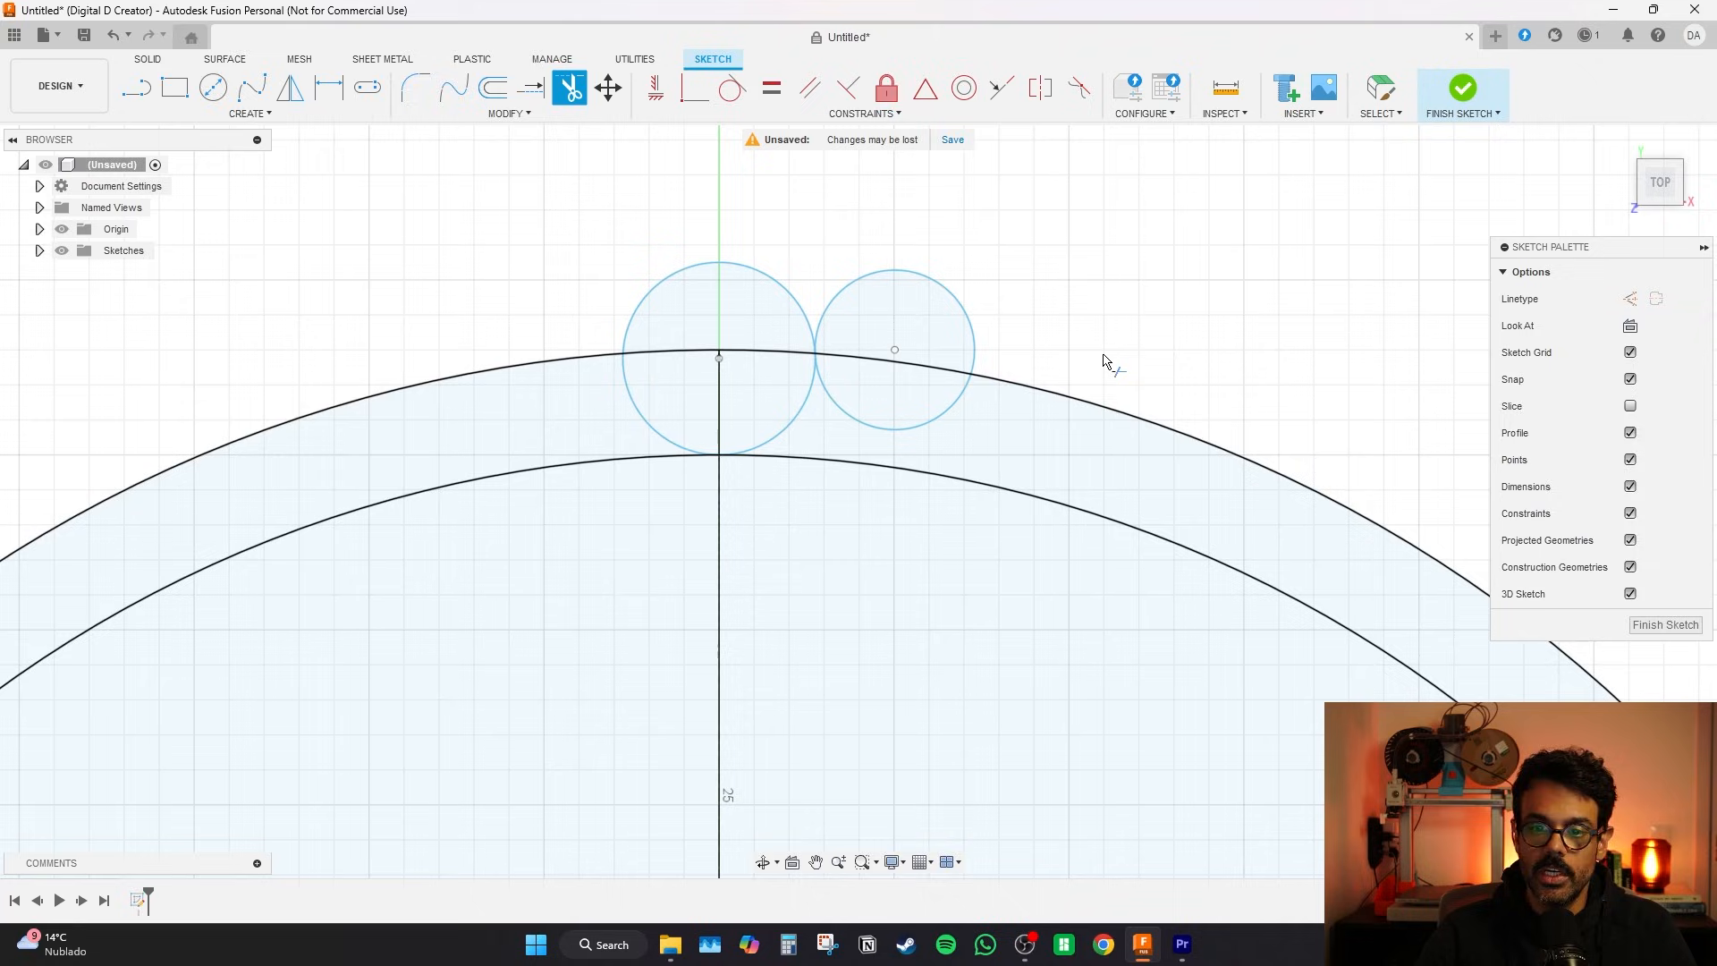
left_click(912, 282)
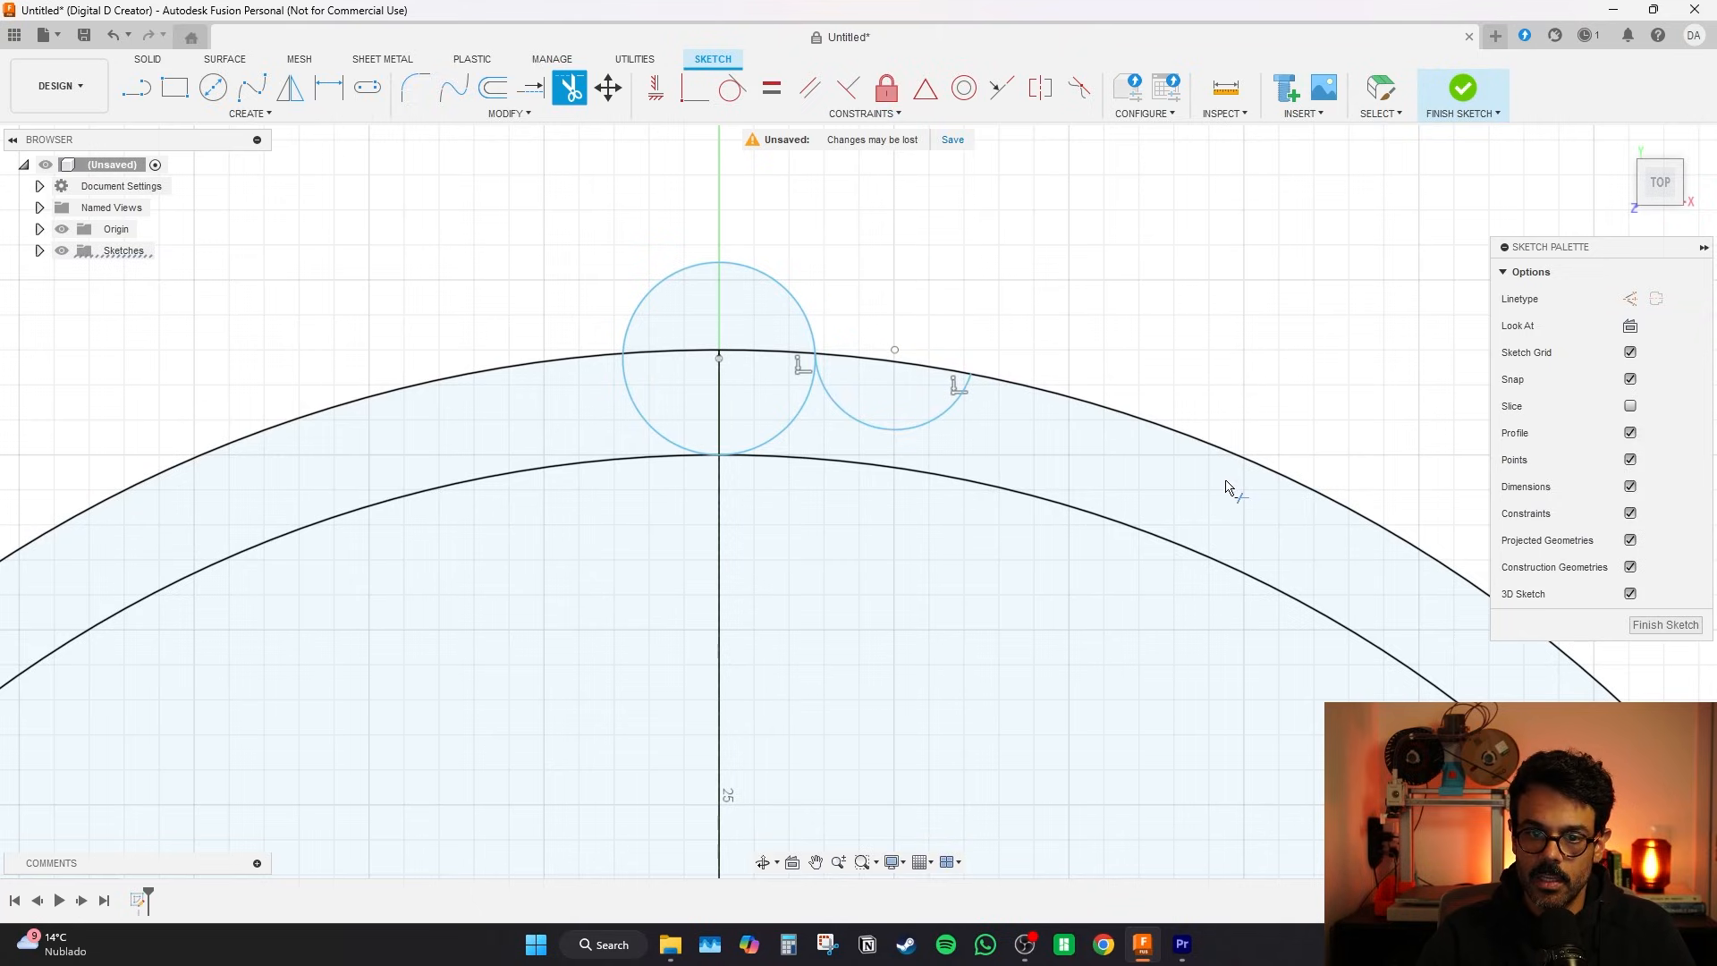
left_click(786, 431)
left_click(648, 435)
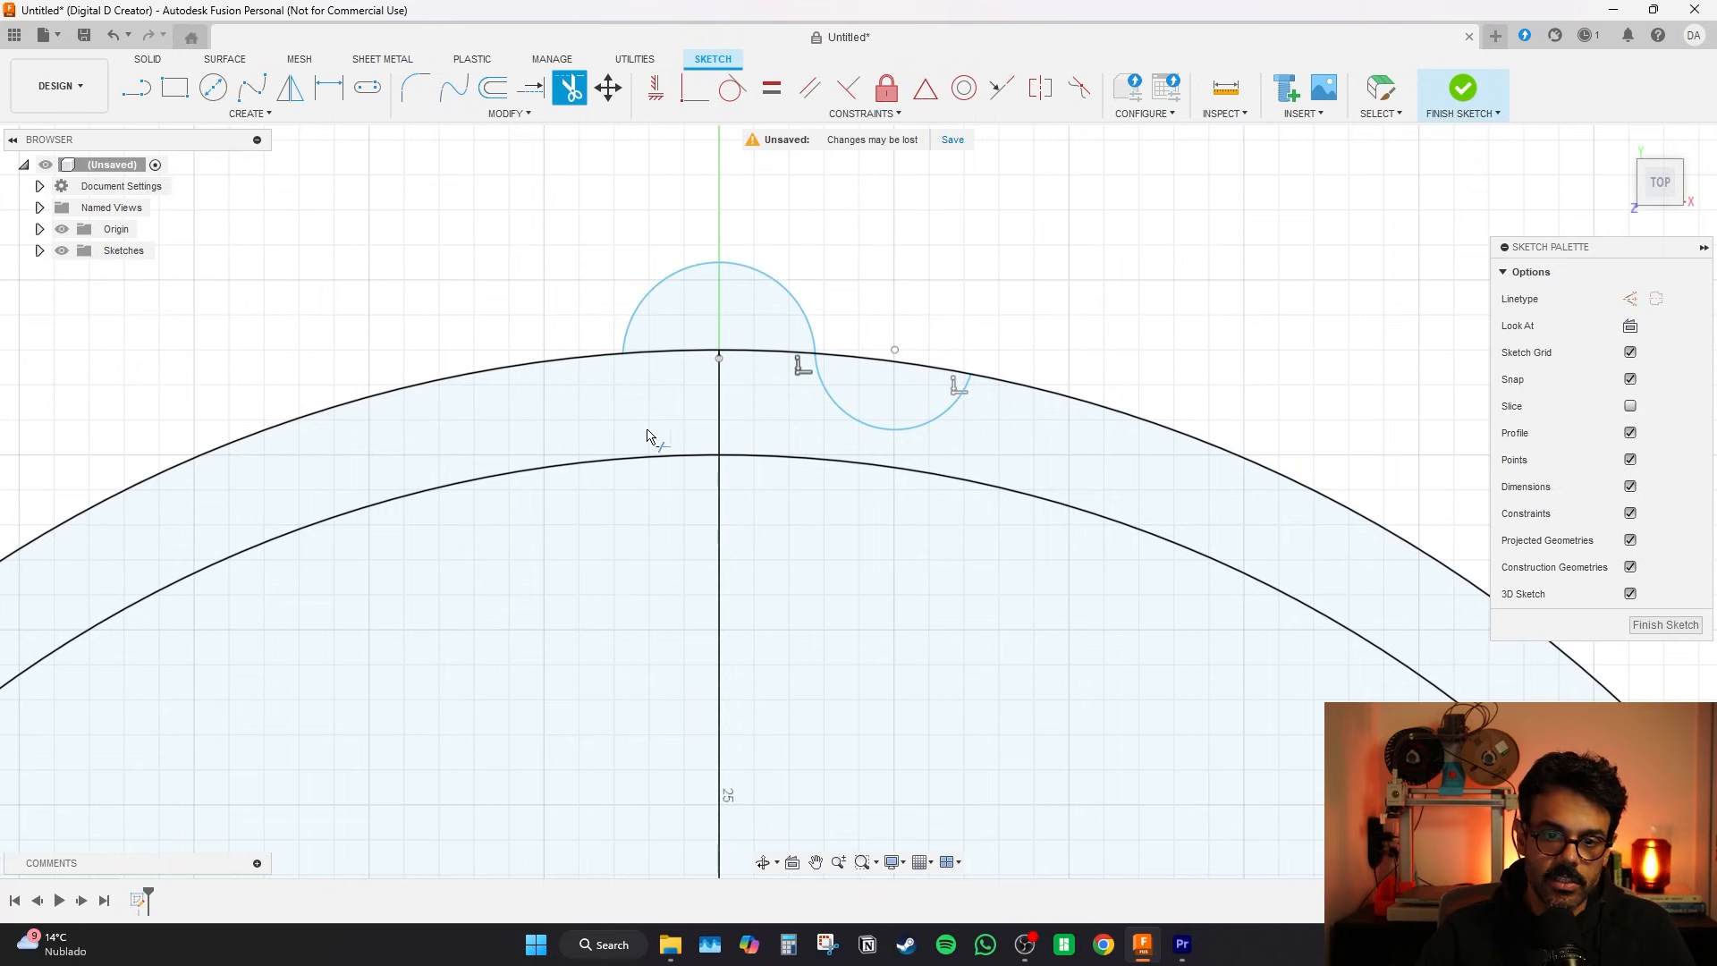
- Trim away the inner 70 mm circle
scroll(815, 362, "up", 5)
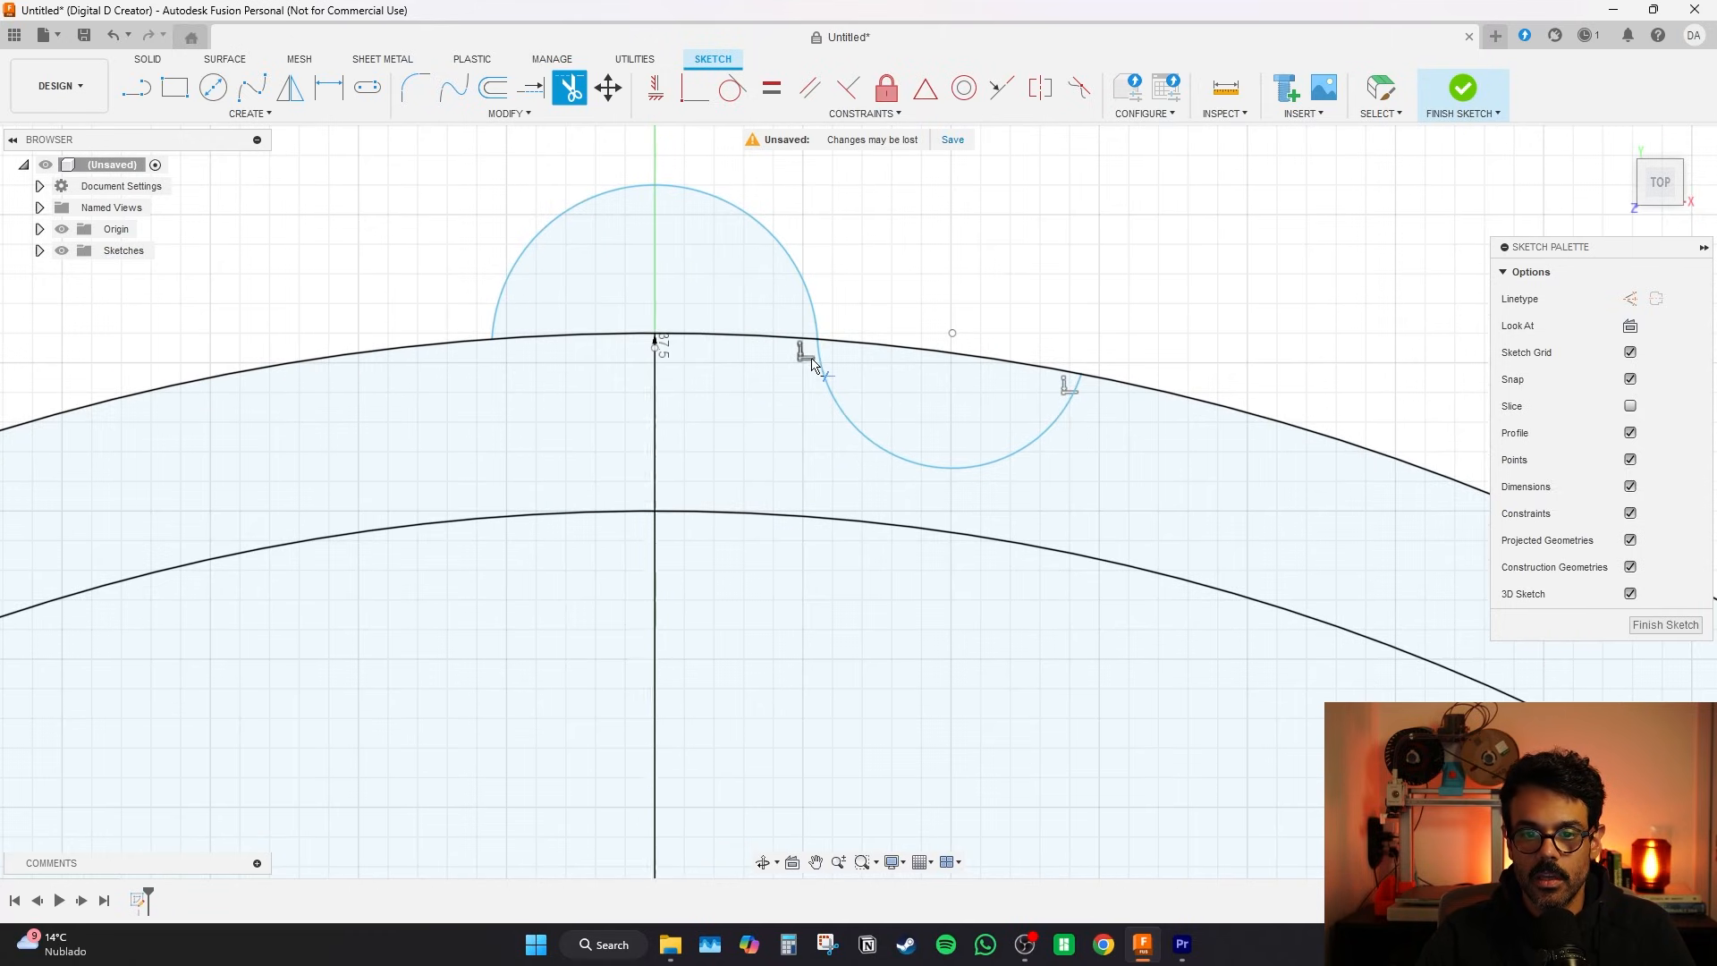
scroll(816, 362, "up", 2)
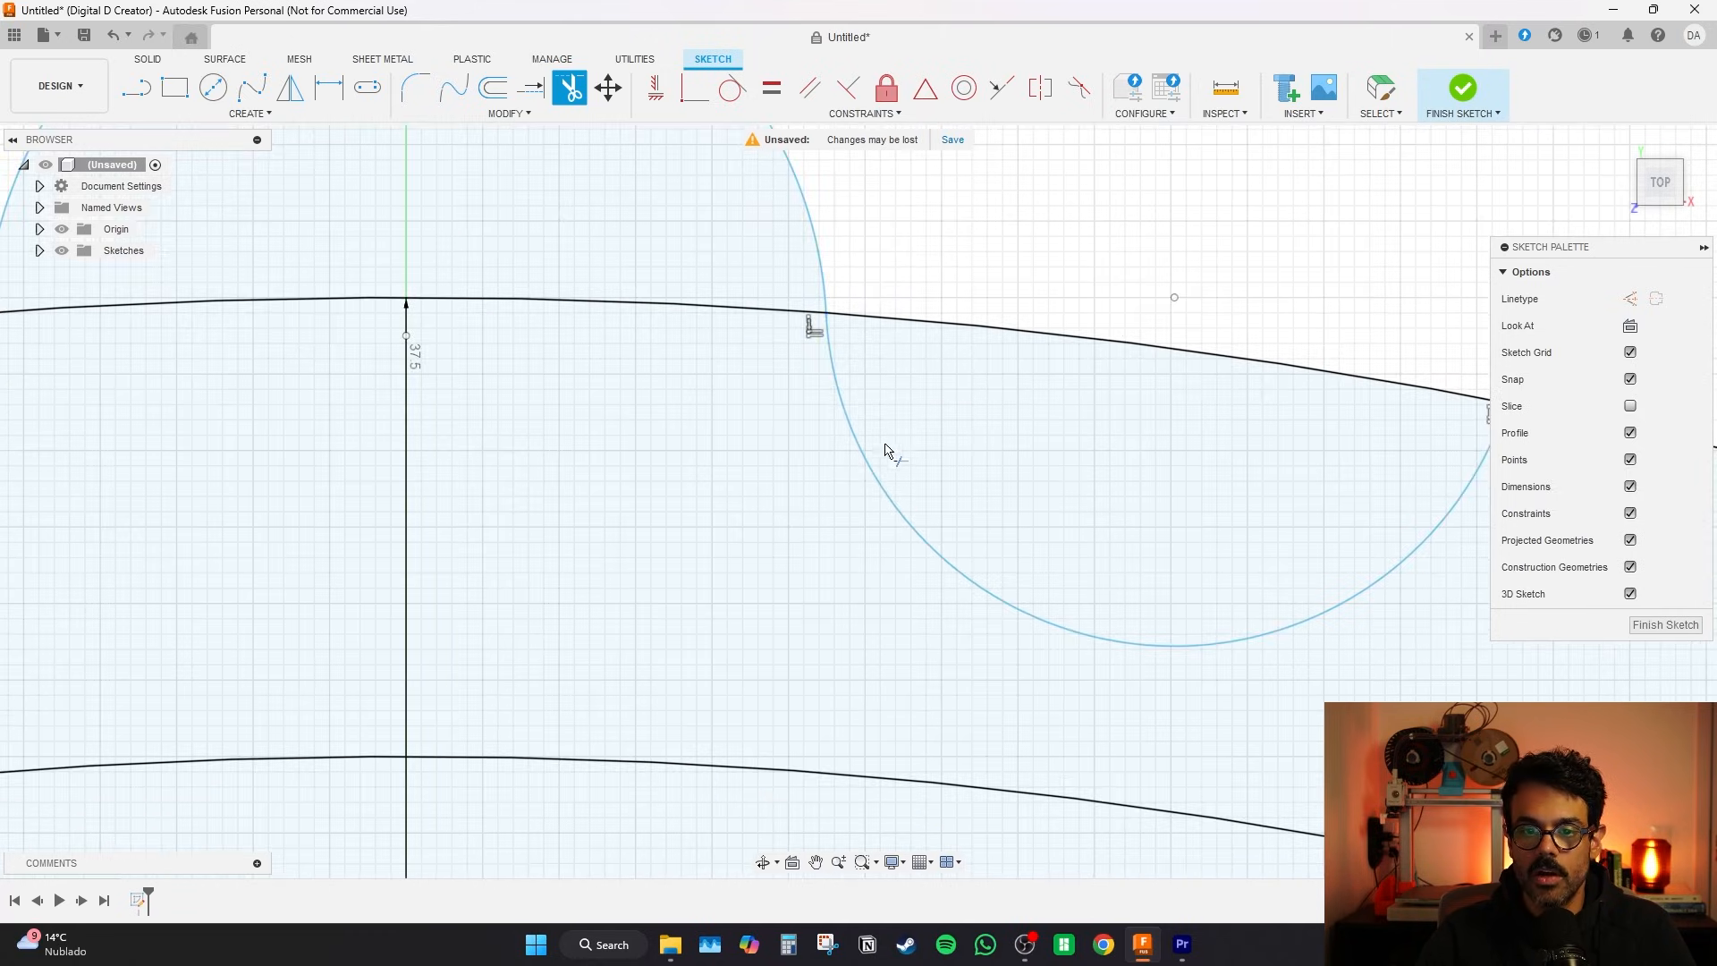
scroll(1288, 546, "down", 6)
scroll(1136, 455, "up", 7)
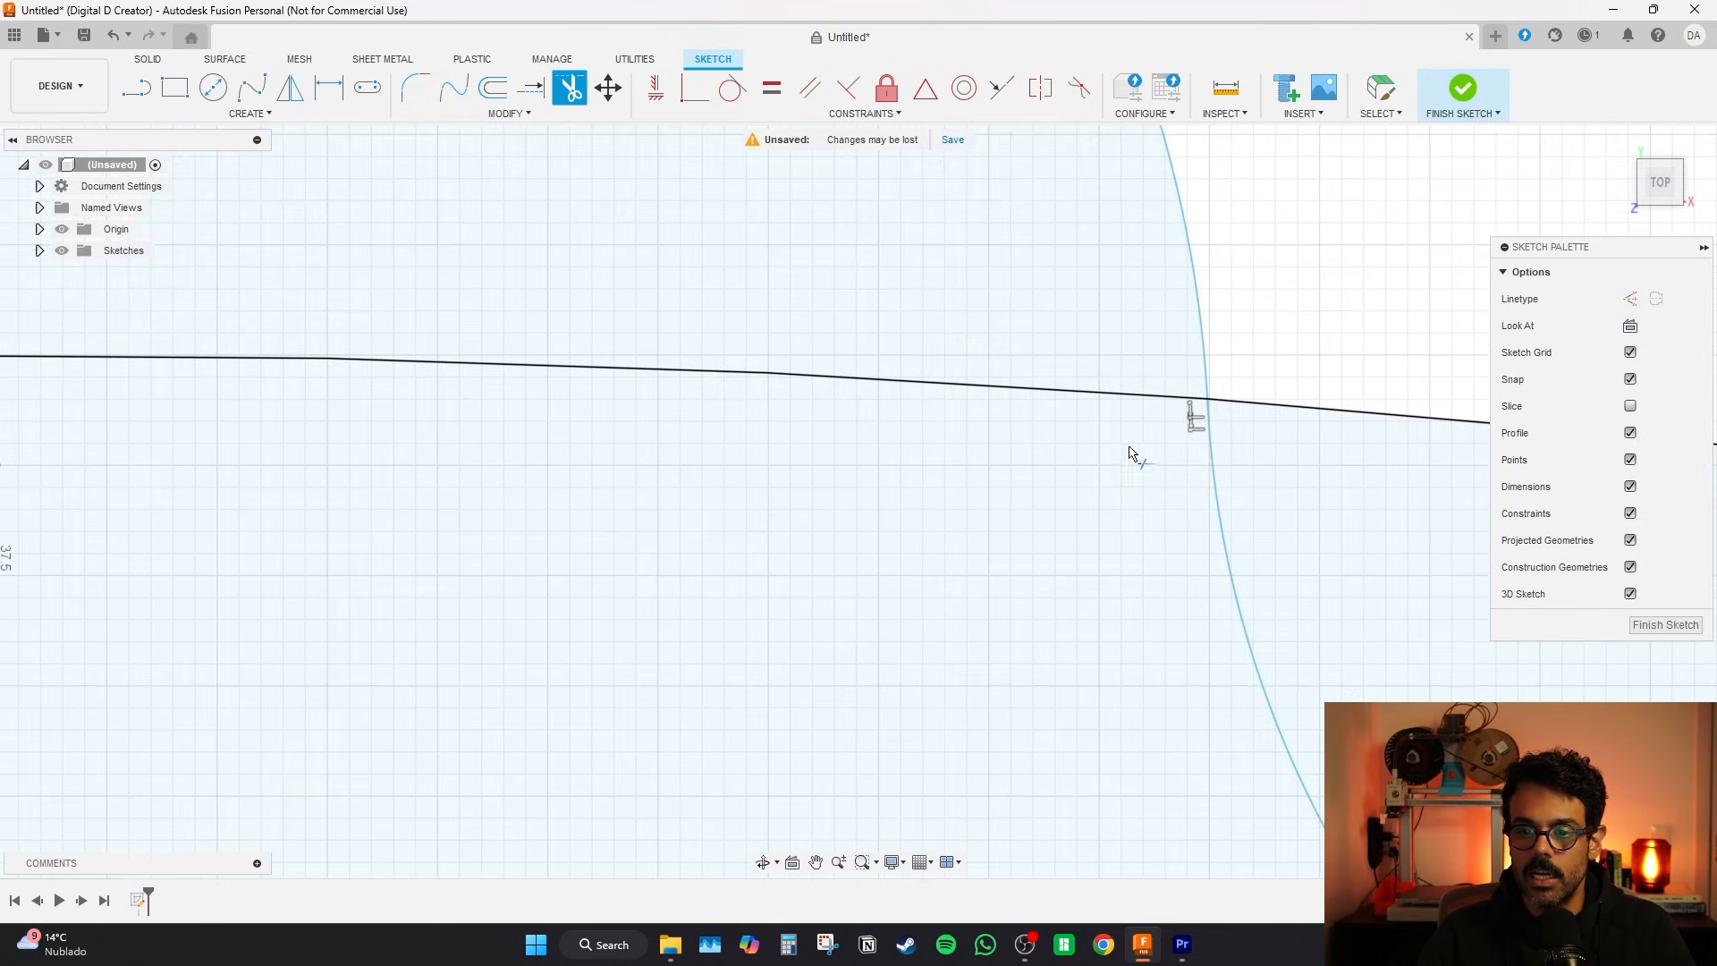
scroll(1216, 465, "down", 9)
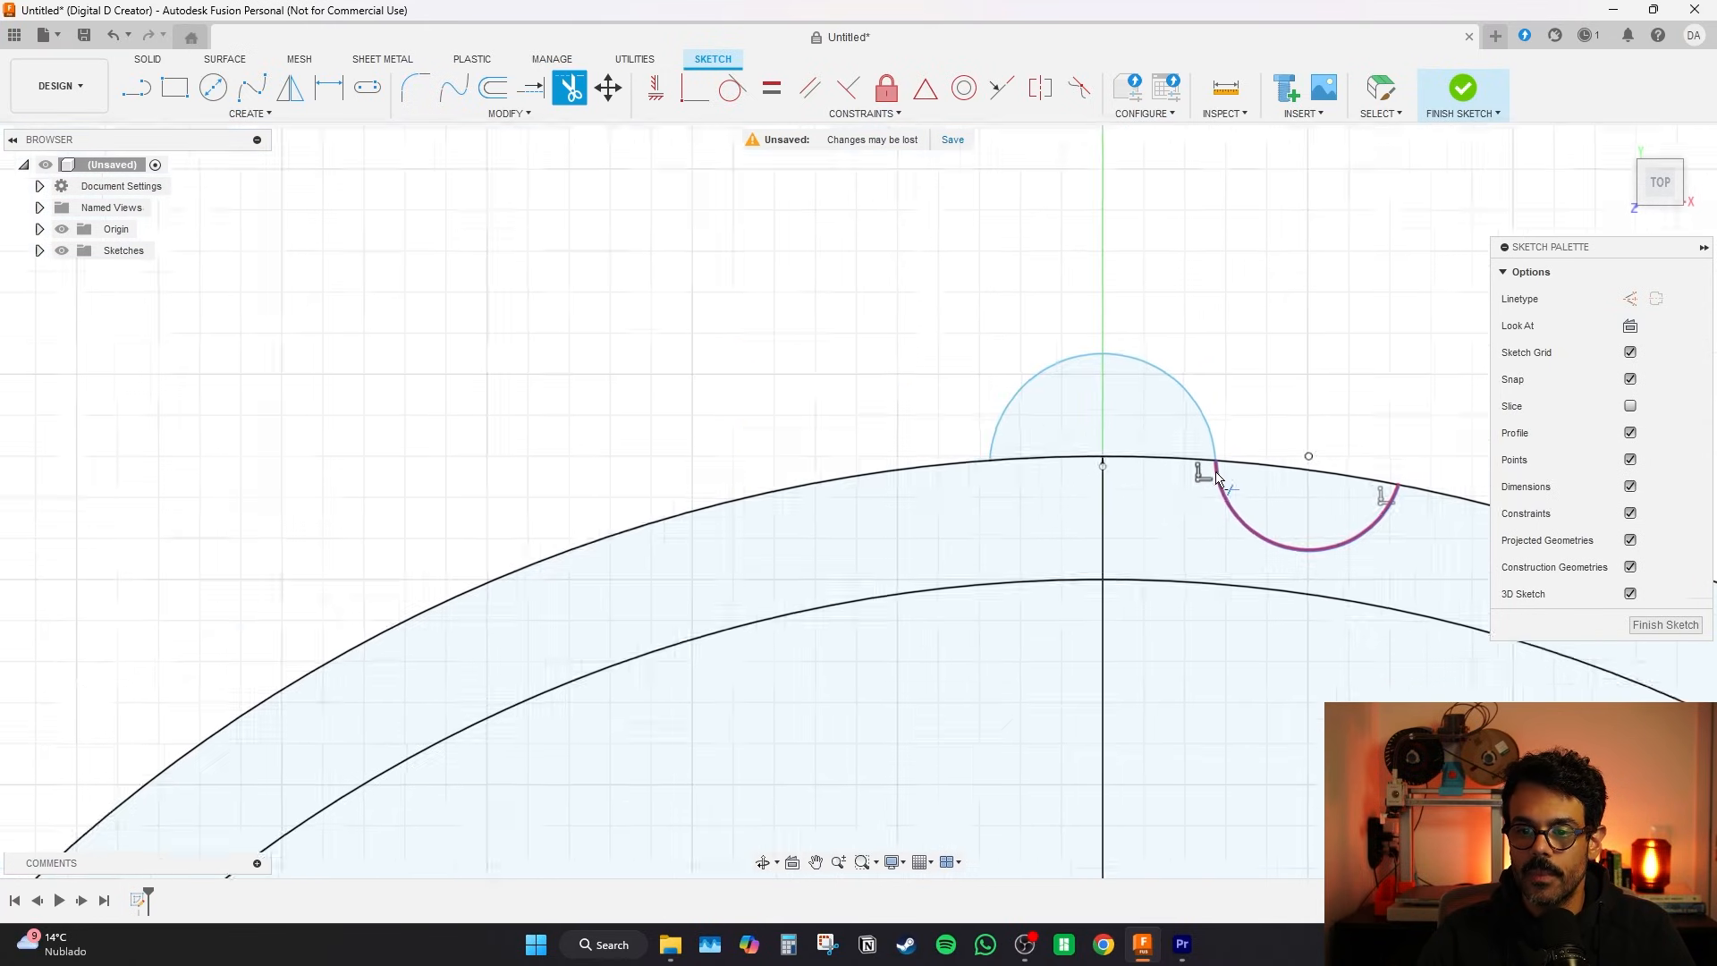
middle_click_drag(1193, 556, 1004, 457)
scroll(954, 498, "down", 4)
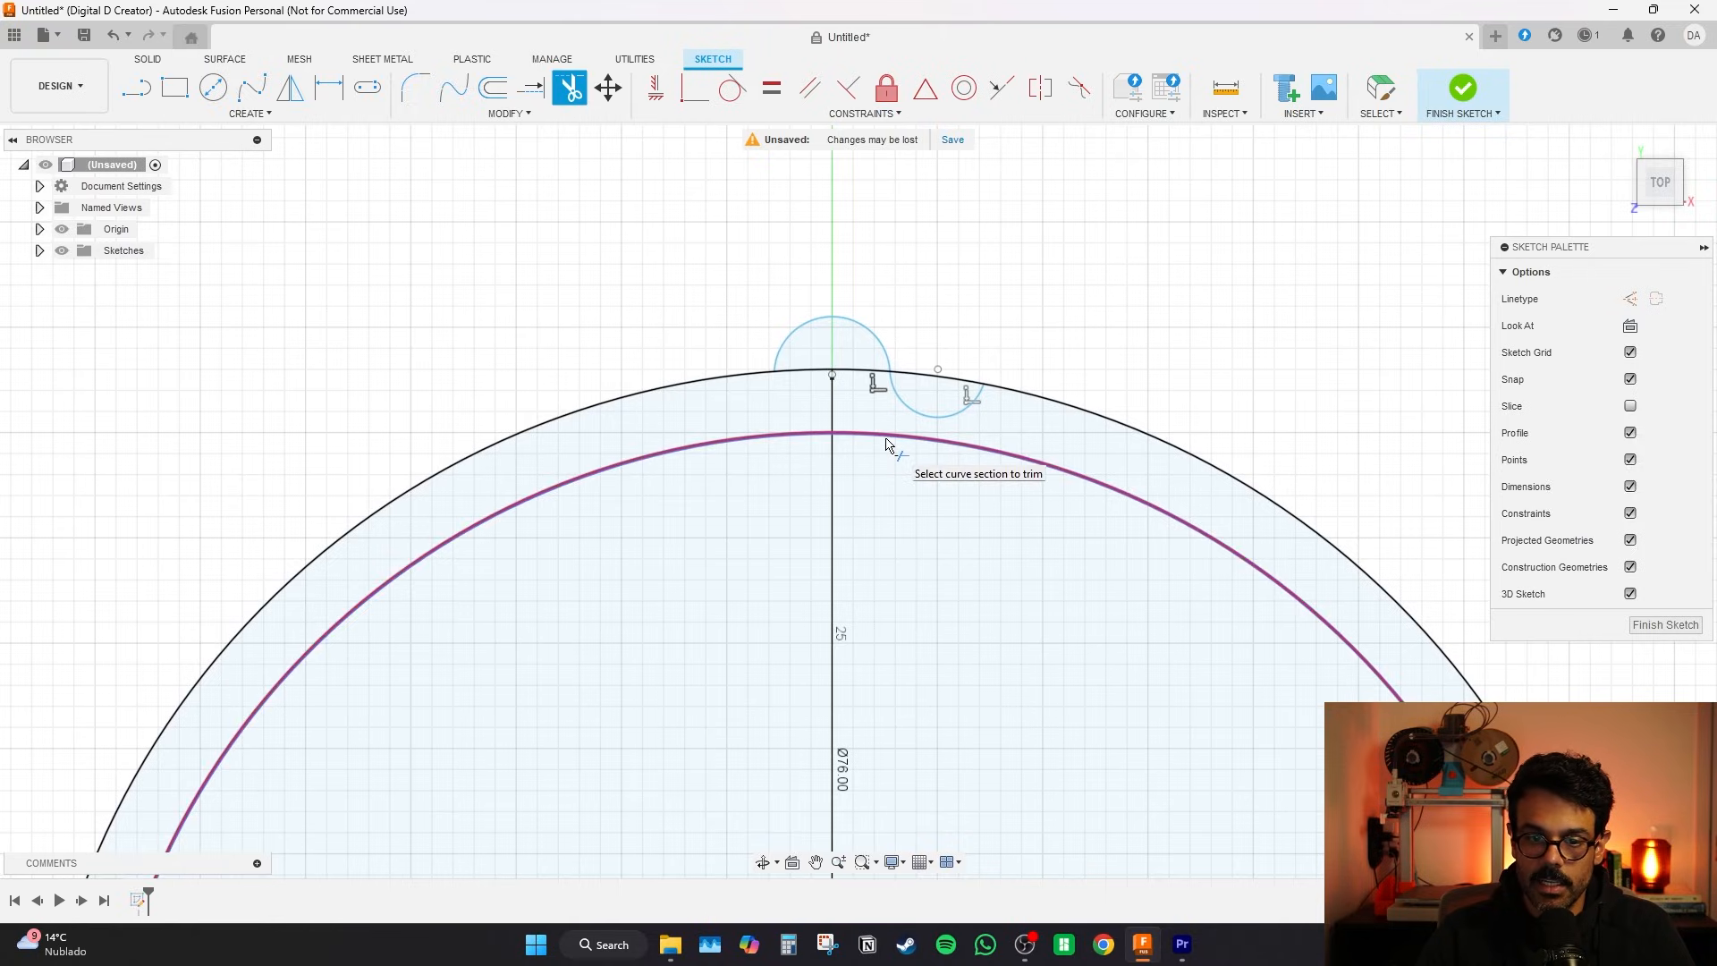
left_click(886, 440)
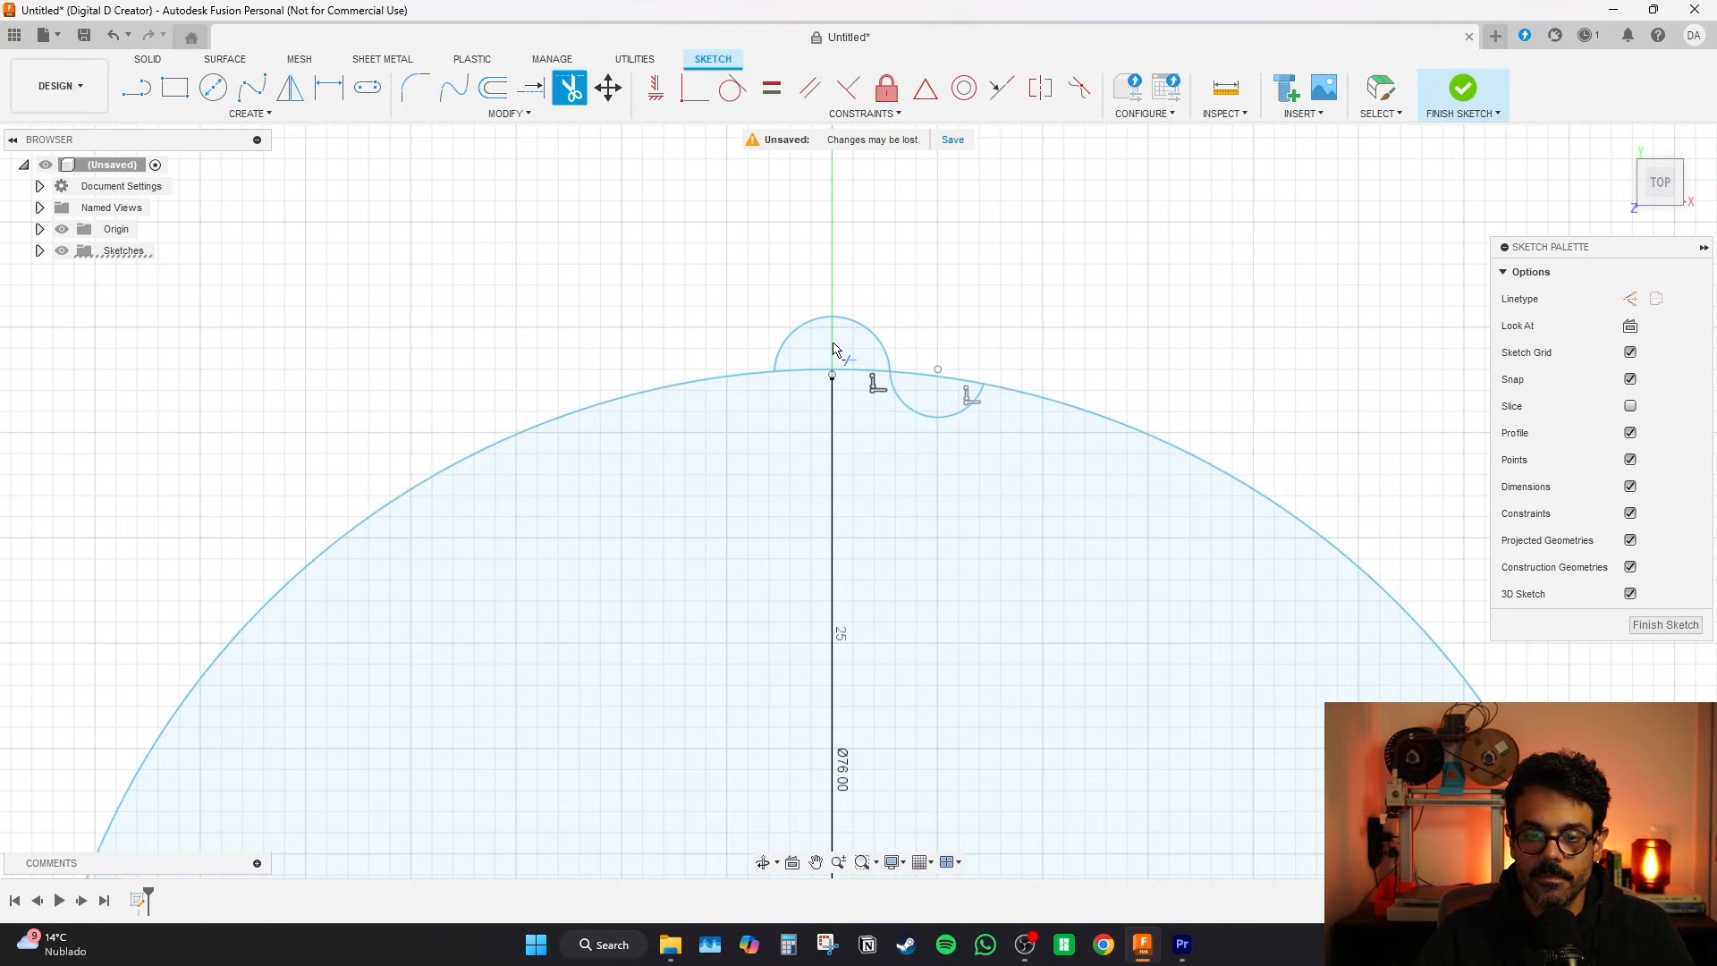
- Trim away every segment of the 76 mm circle, keeping only the two small arcs, and end the Trim command
scroll(833, 353, "up", 5)
left_click(755, 408)
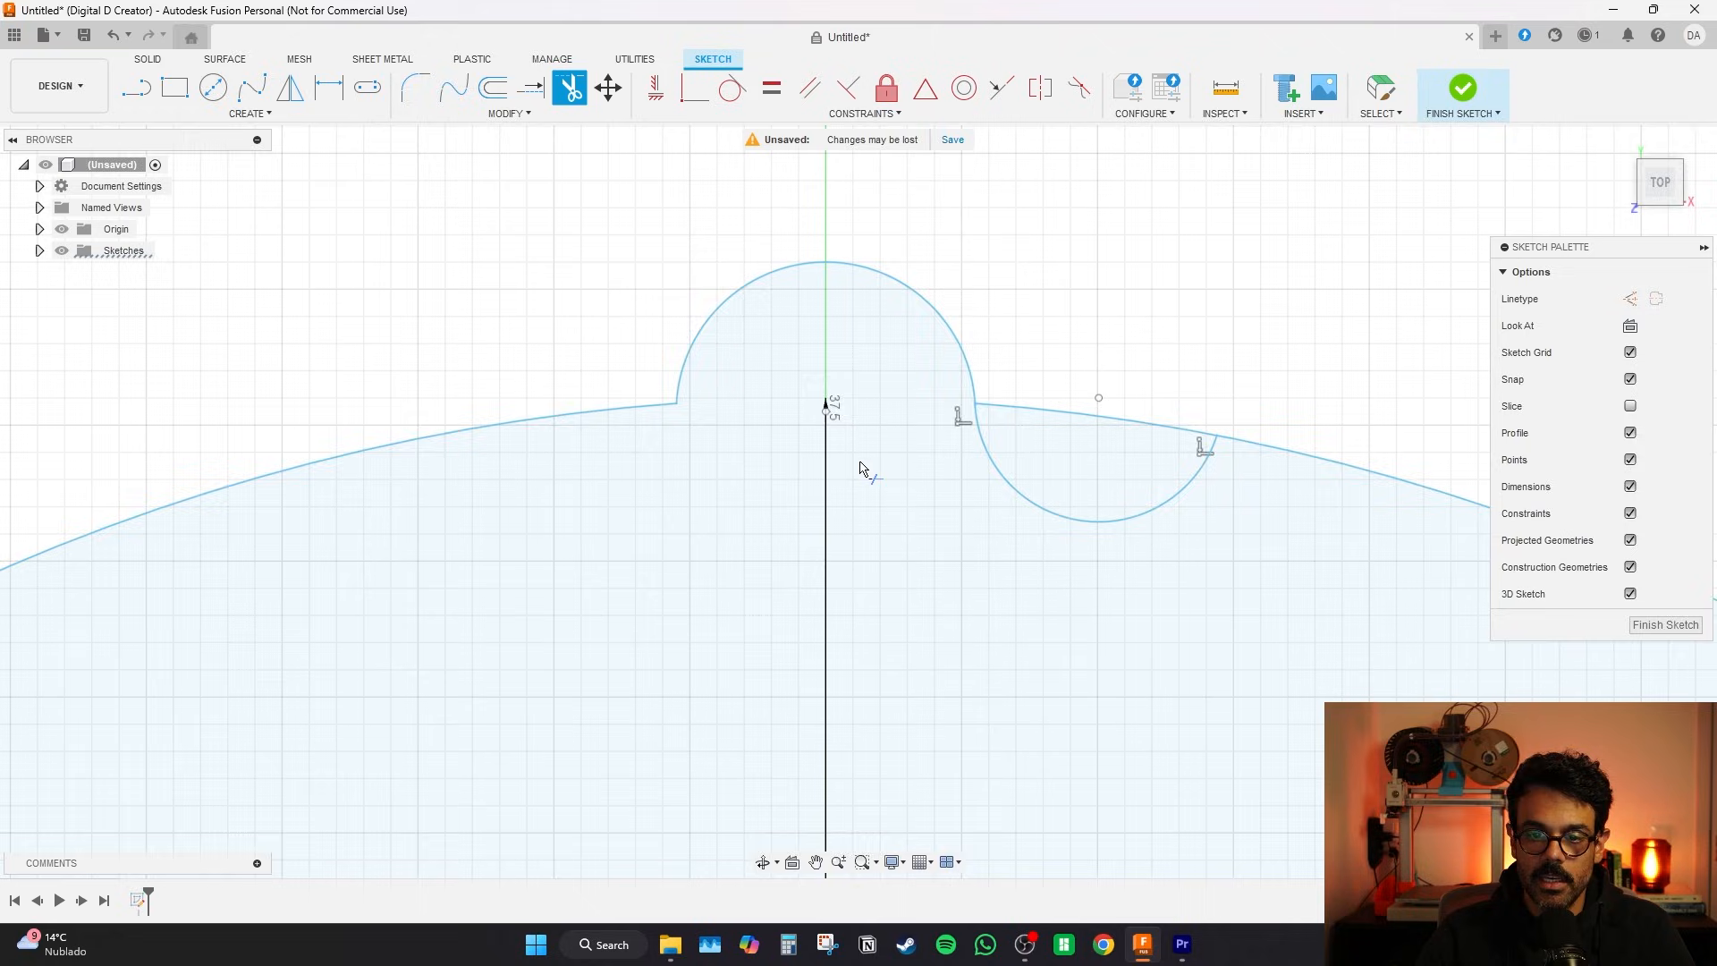
scroll(860, 467, "down", 3)
left_click(956, 449)
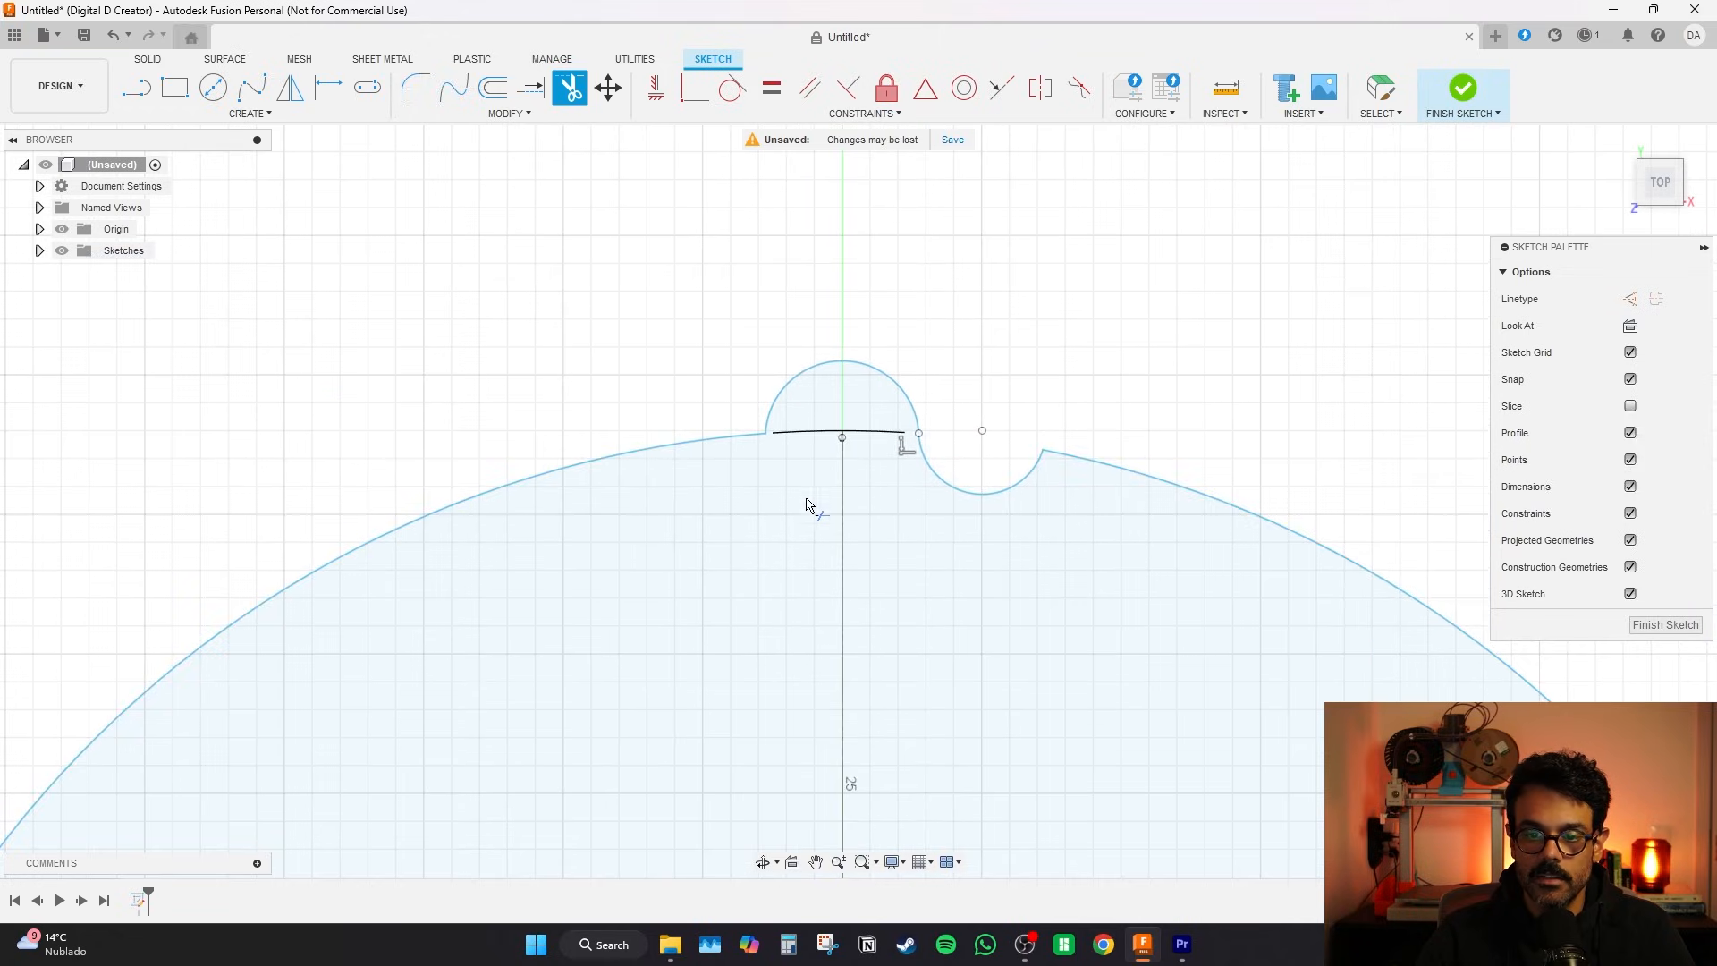
left_click(1143, 478)
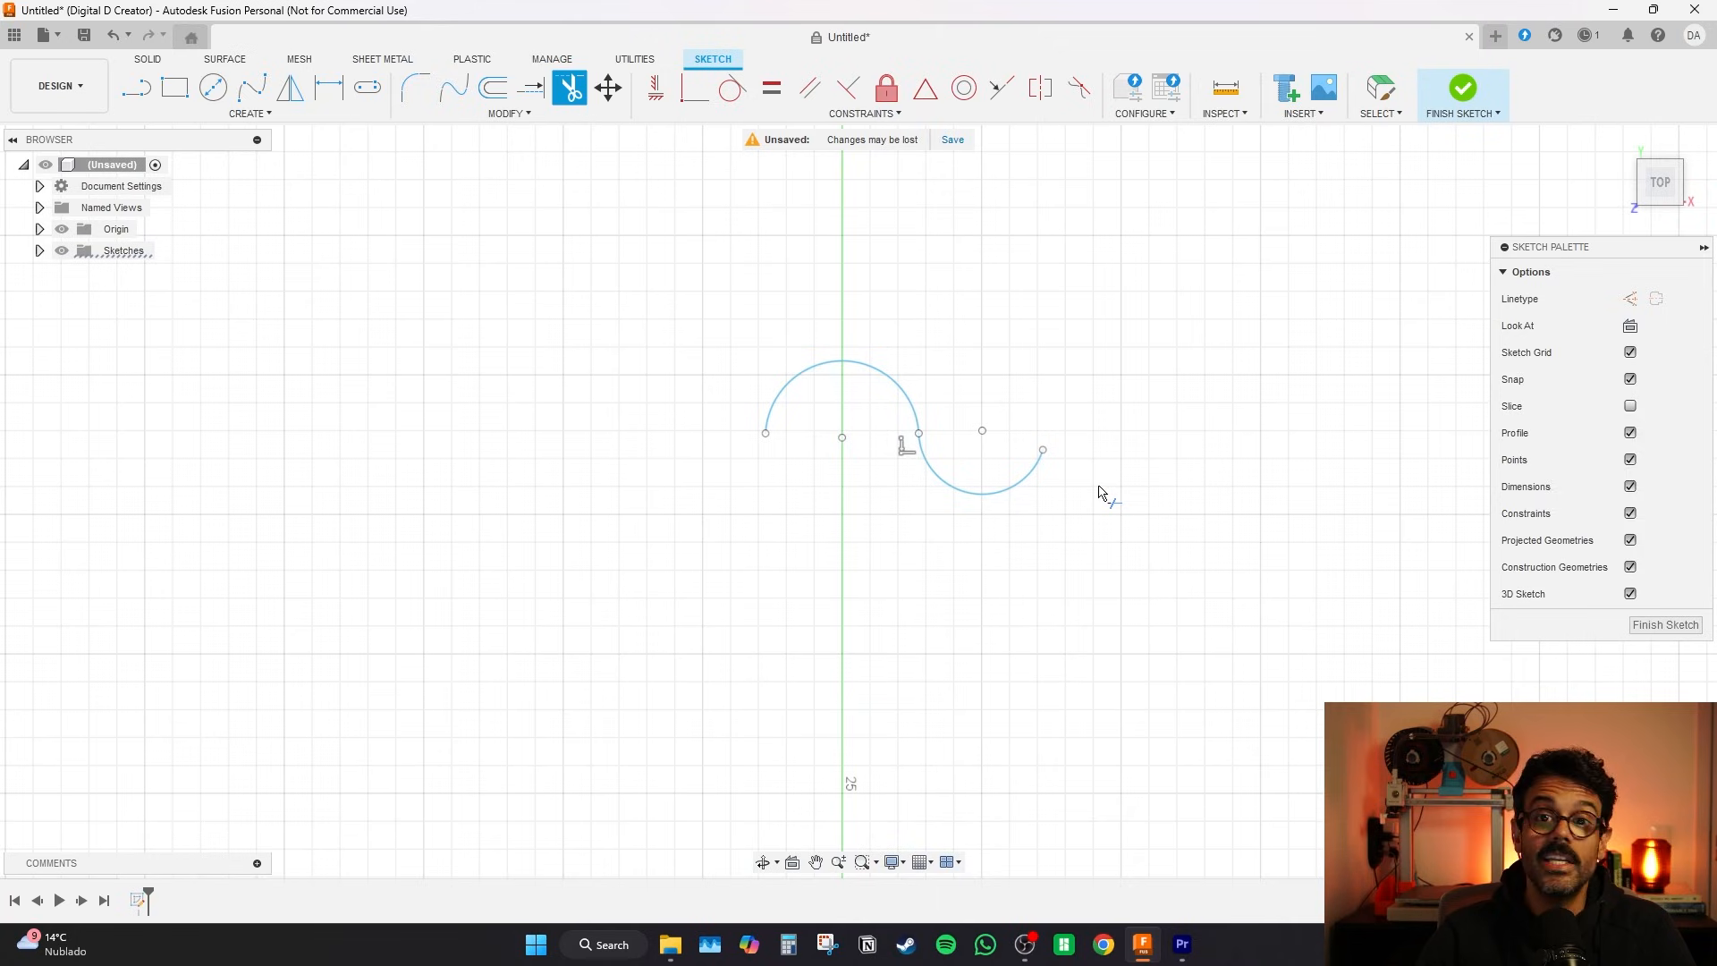
scroll(1100, 491, "down", 3)
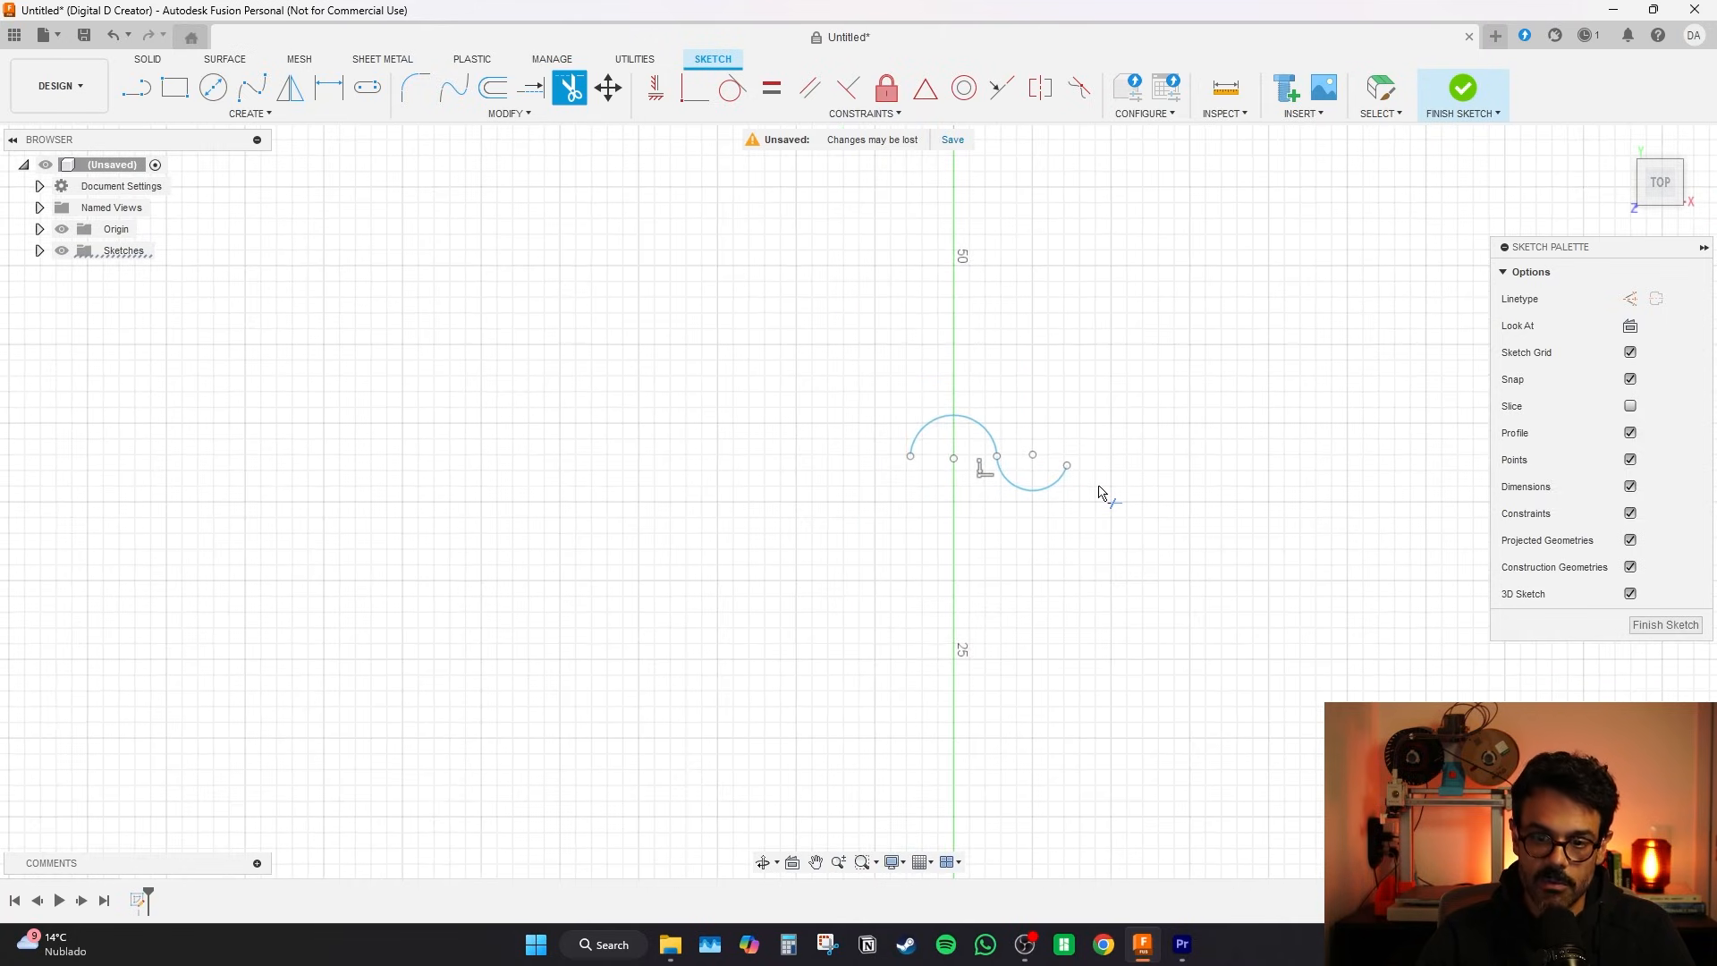
scroll(1048, 465, "up", 5)
key("Escape")
- Examine the junction between the two small arcs and their position relative to the origin
scroll(862, 456, "down", 3)
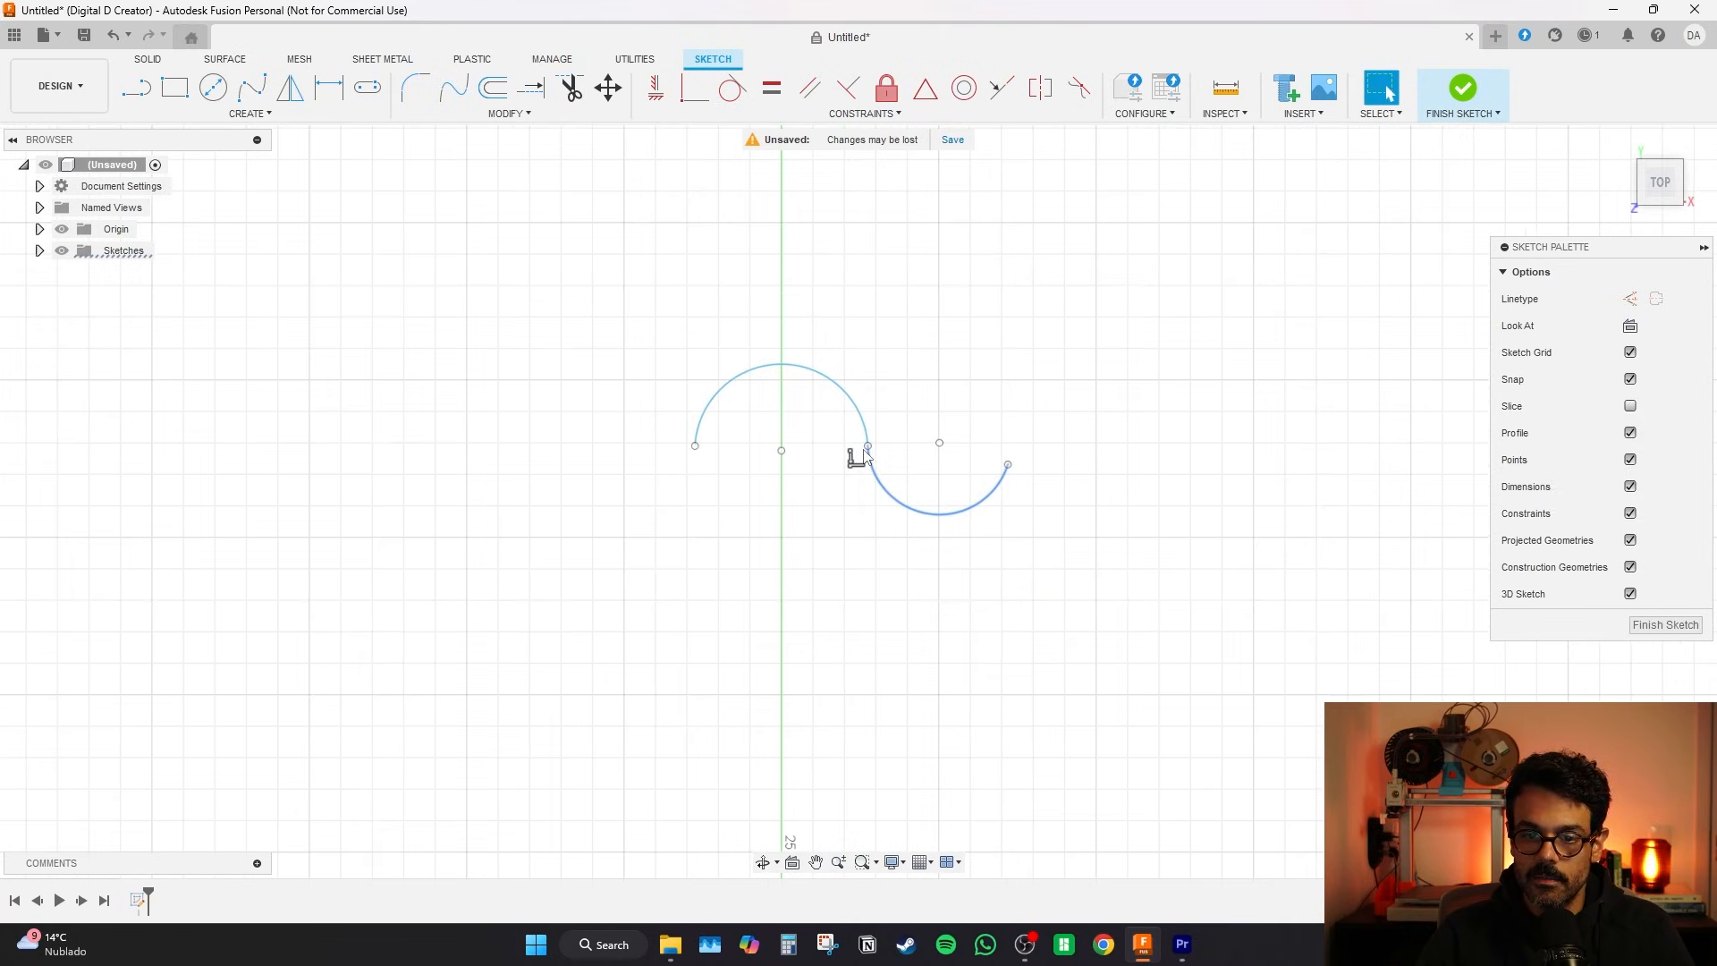
scroll(862, 456, "up", 4)
scroll(862, 456, "up", 2)
scroll(859, 449, "down", 4)
scroll(858, 449, "up", 3)
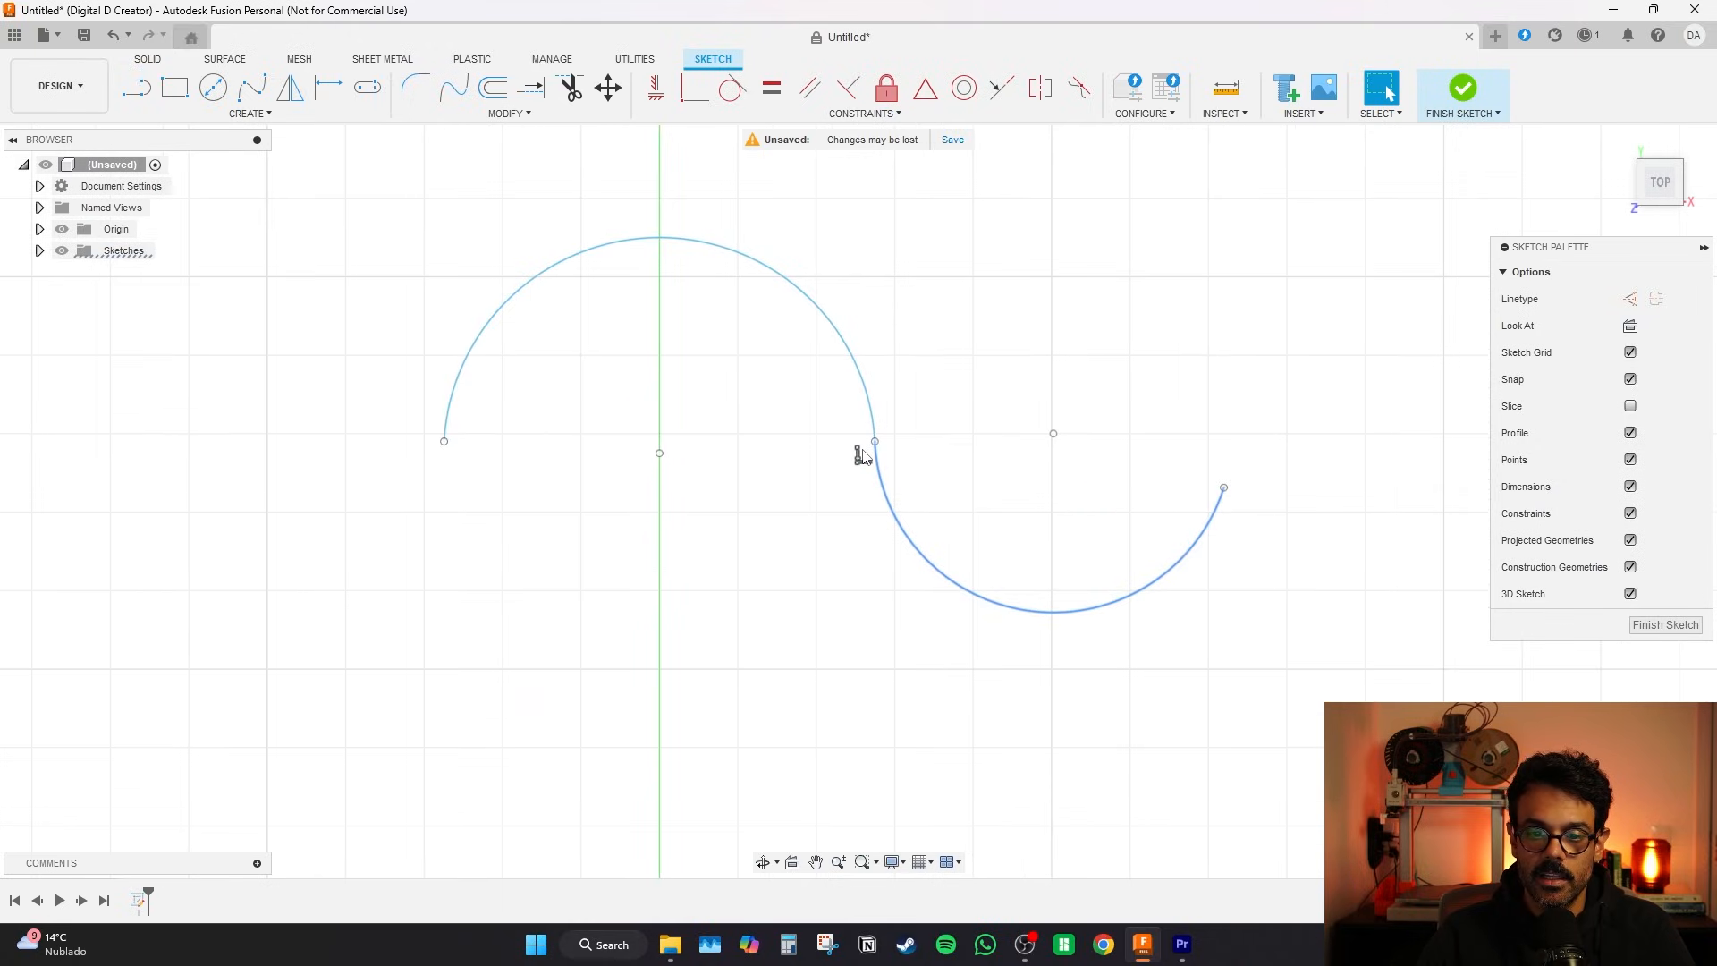
scroll(607, 412, "up", 1)
scroll(835, 444, "up", 2)
scroll(984, 518, "down", 3)
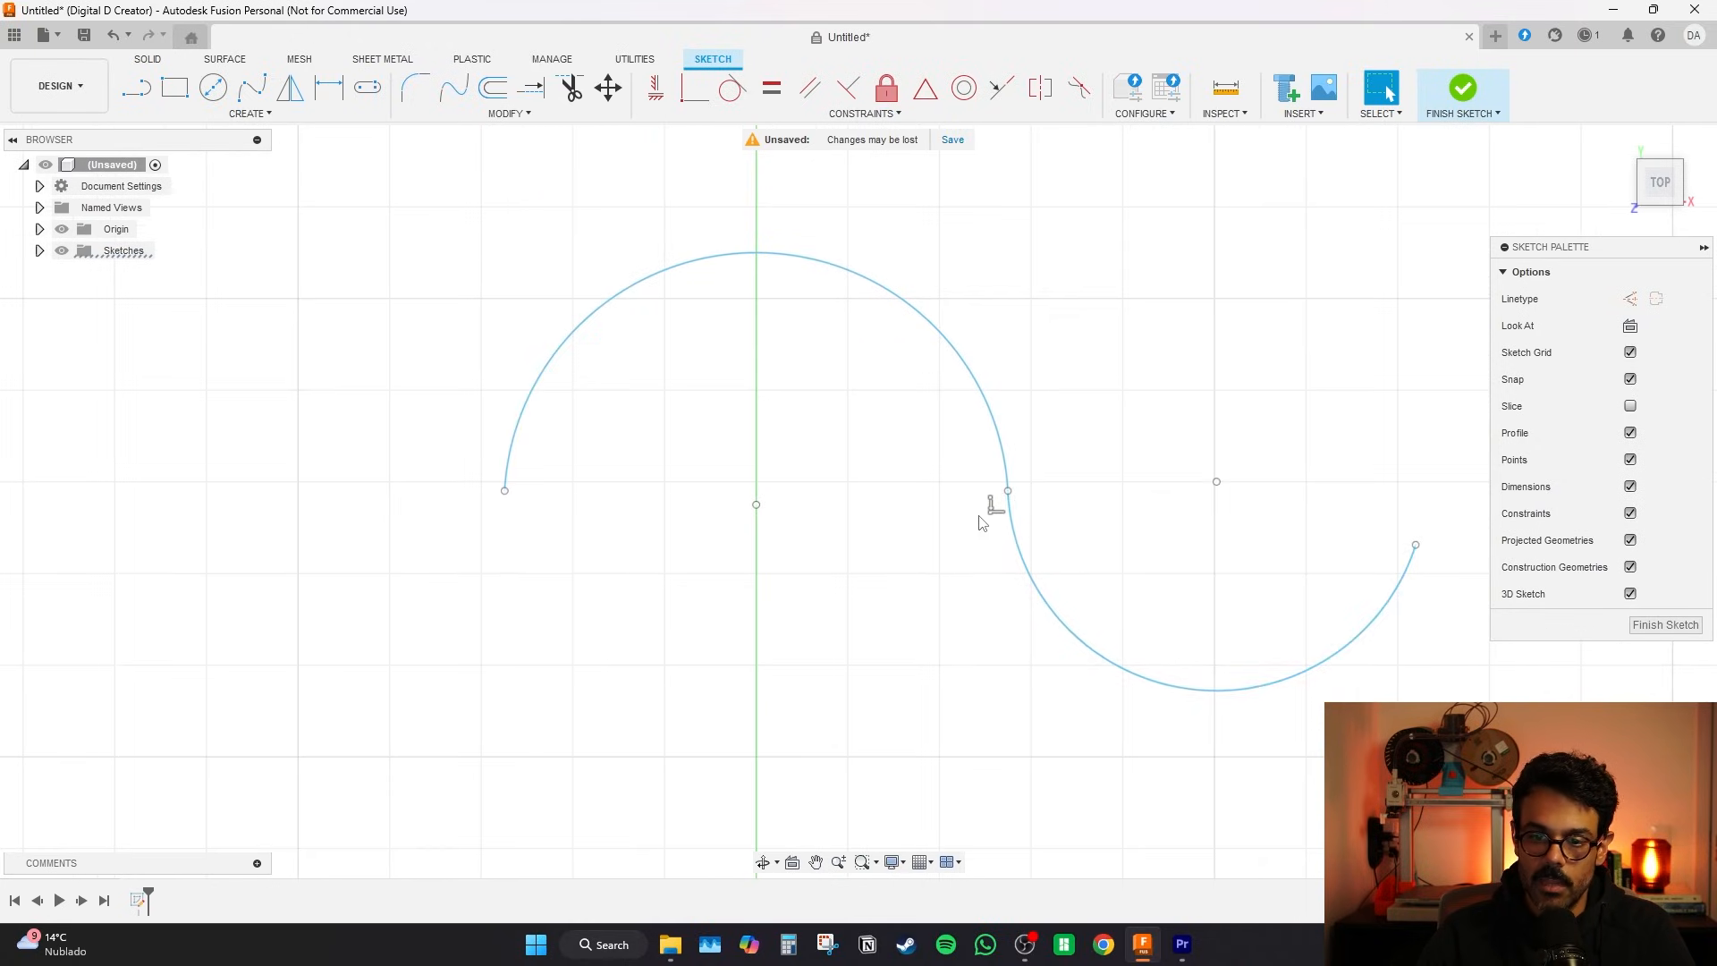
scroll(1011, 523, "up", 3)
scroll(1011, 523, "down", 10)
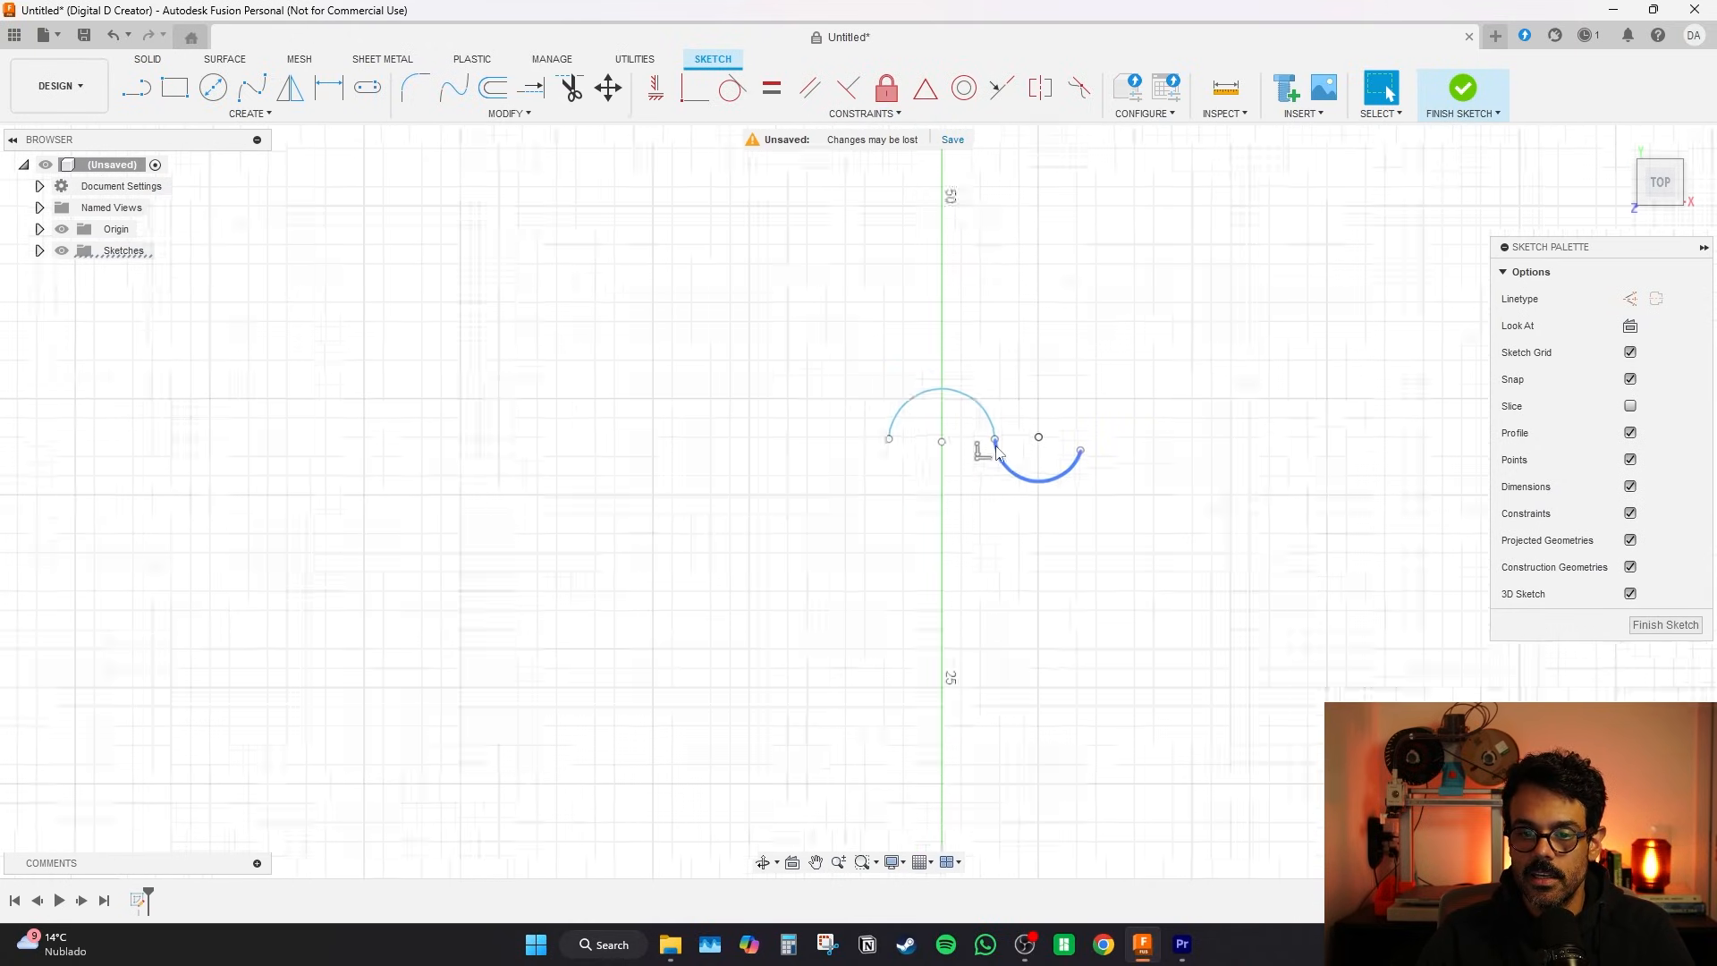
scroll(995, 429, "down", 5)
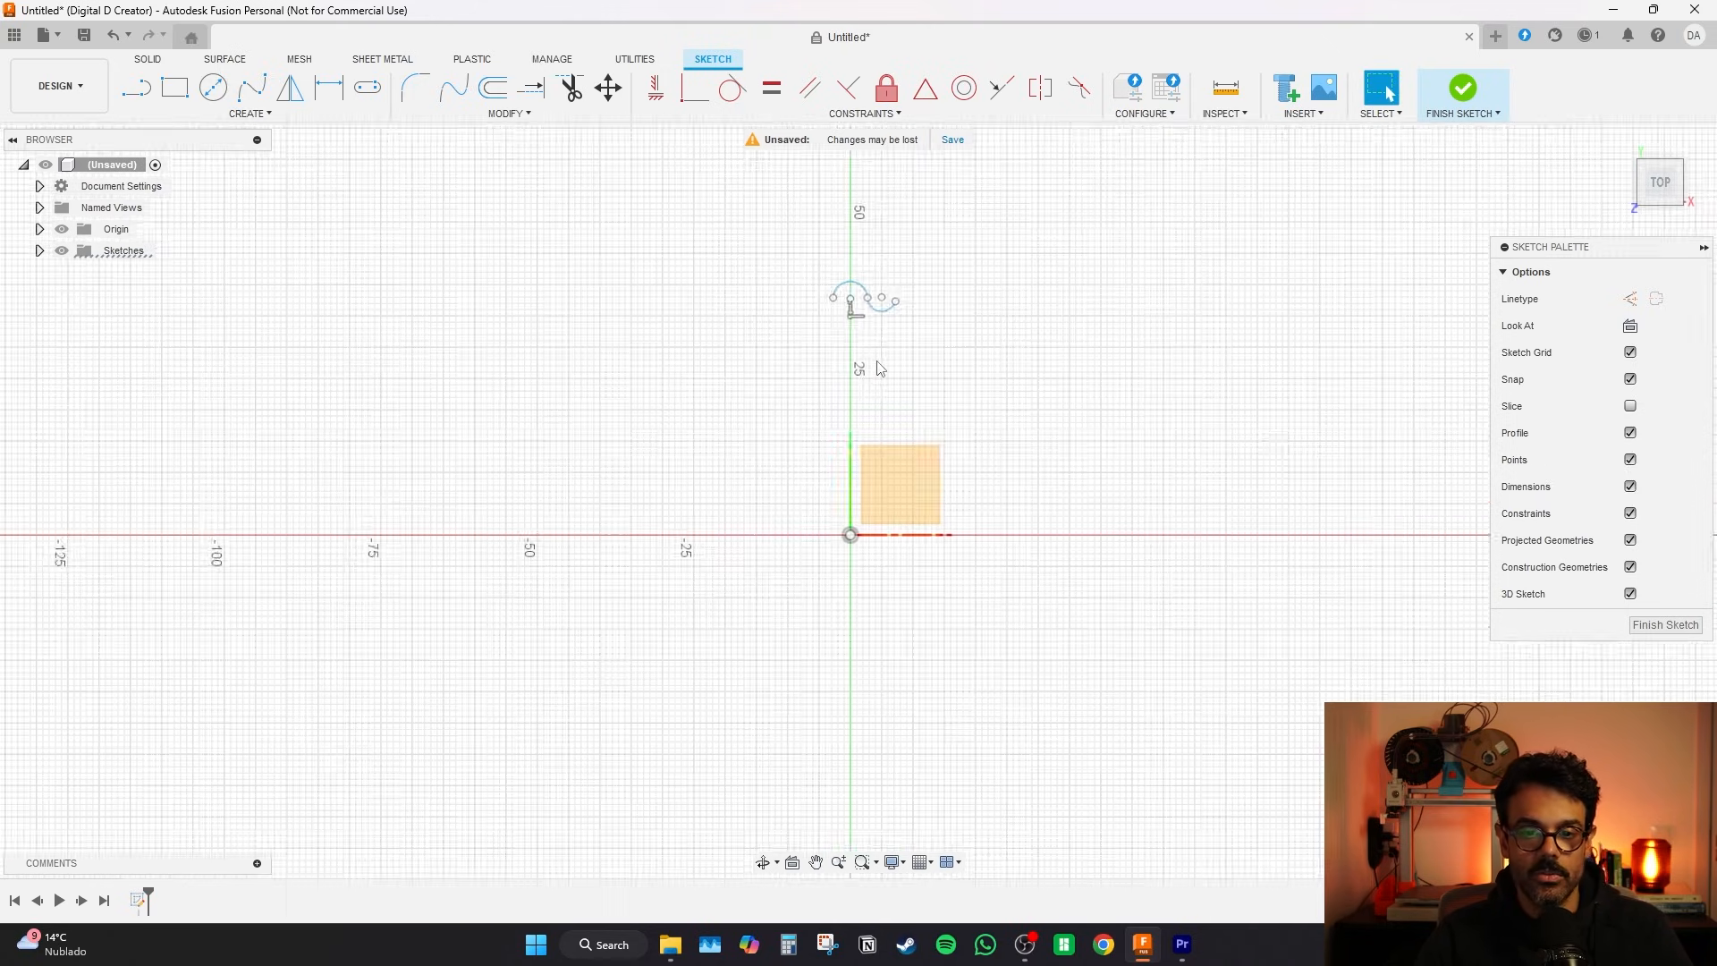
scroll(872, 384, "up", 5)
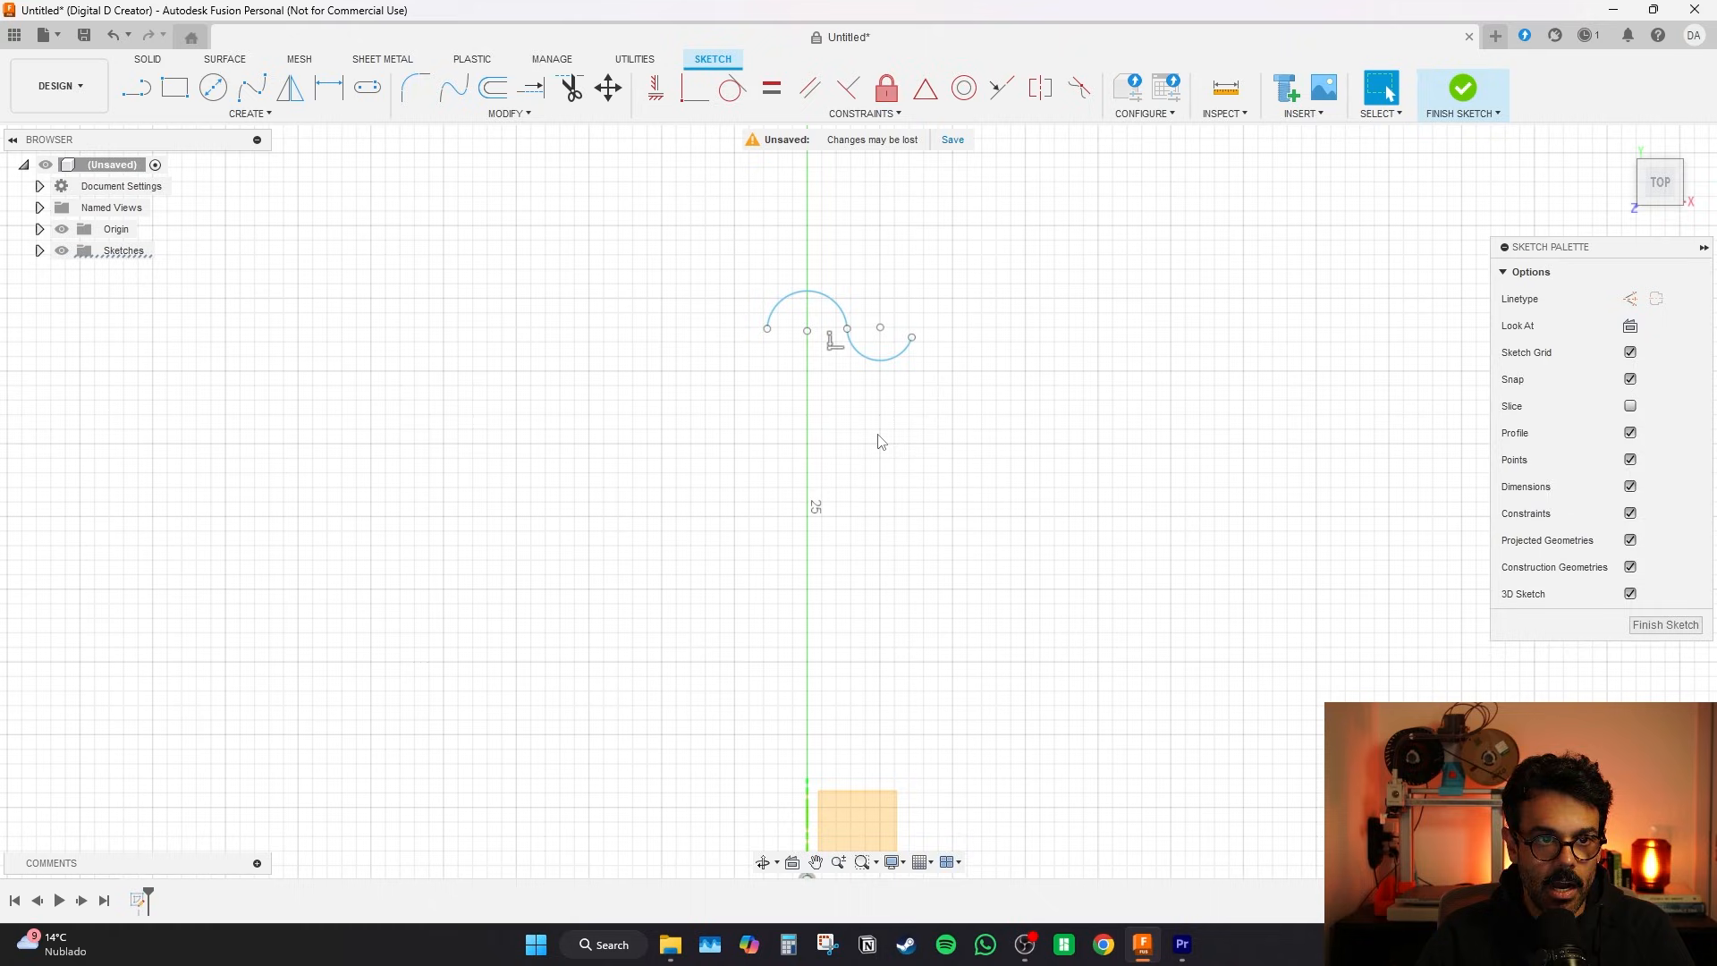
scroll(854, 459, "up", 5)
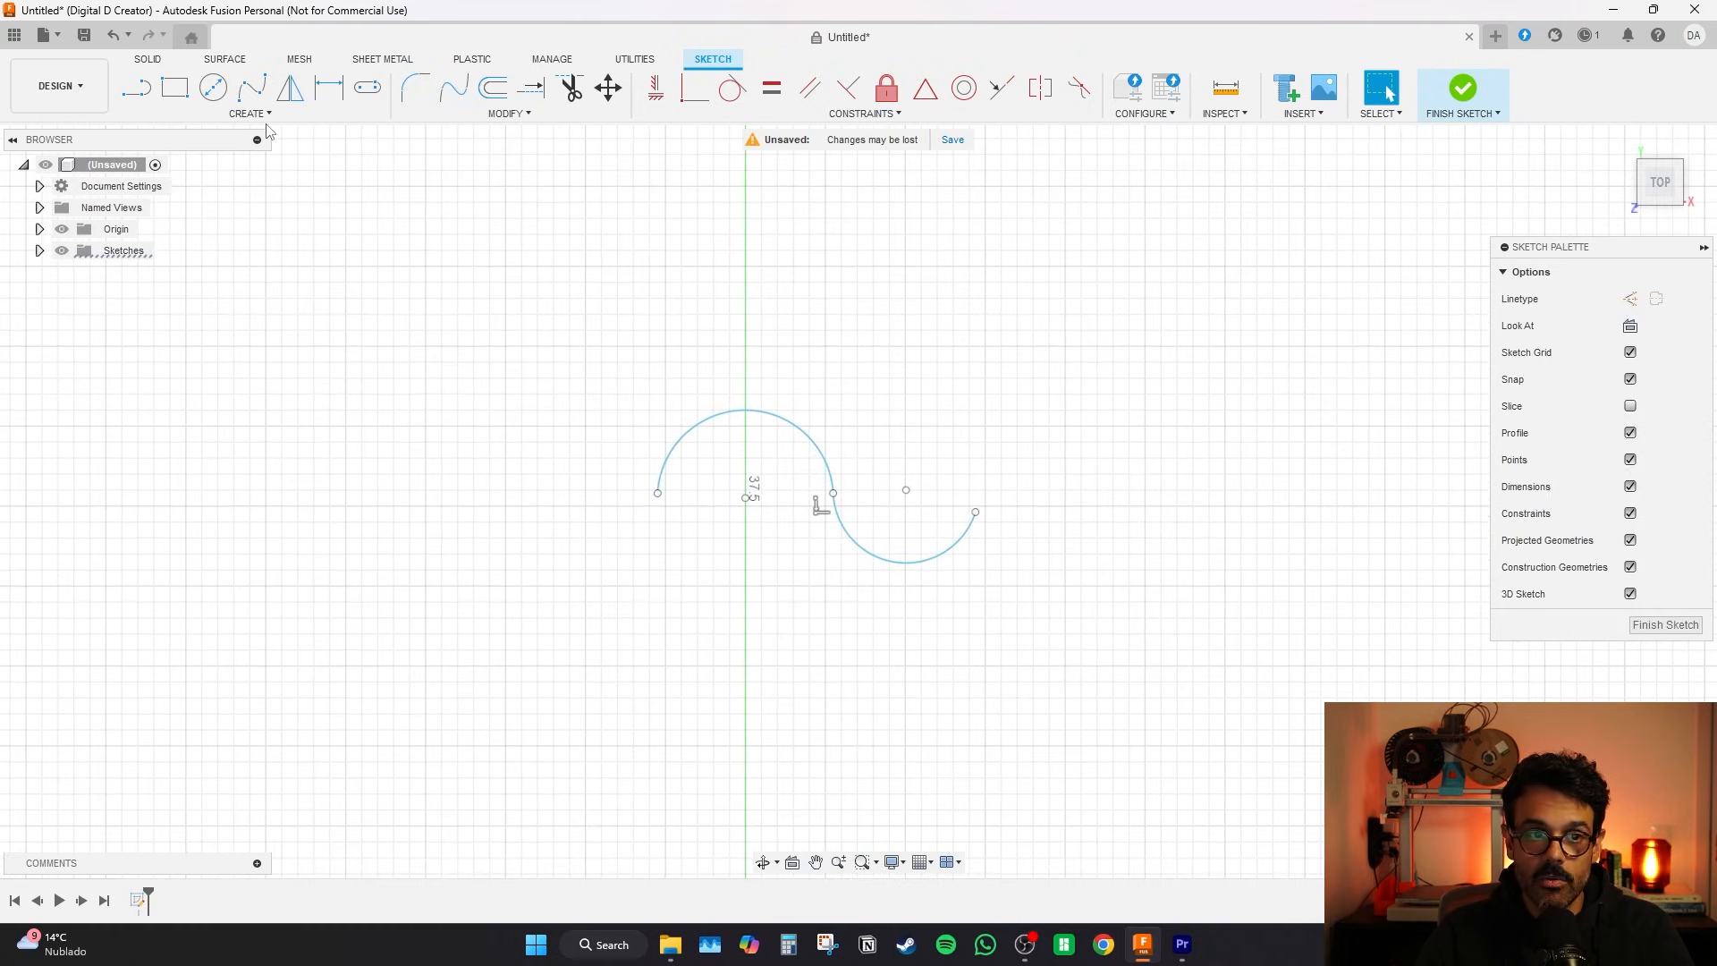
left_click(256, 116)
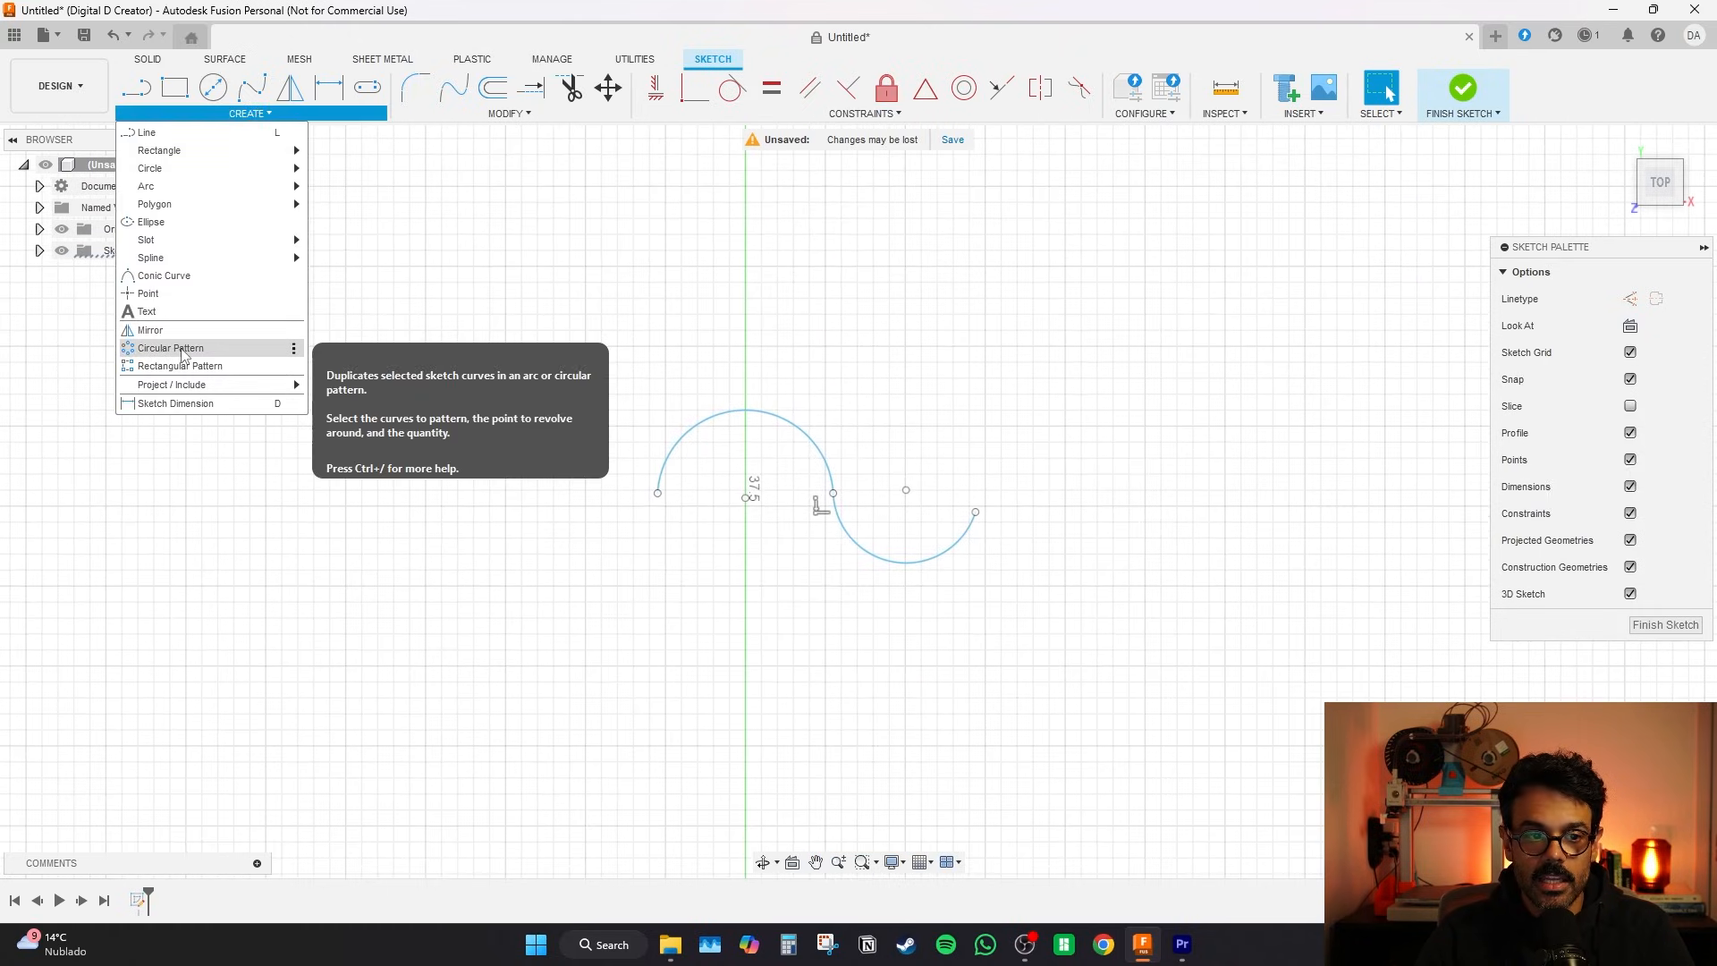
left_click(473, 270)
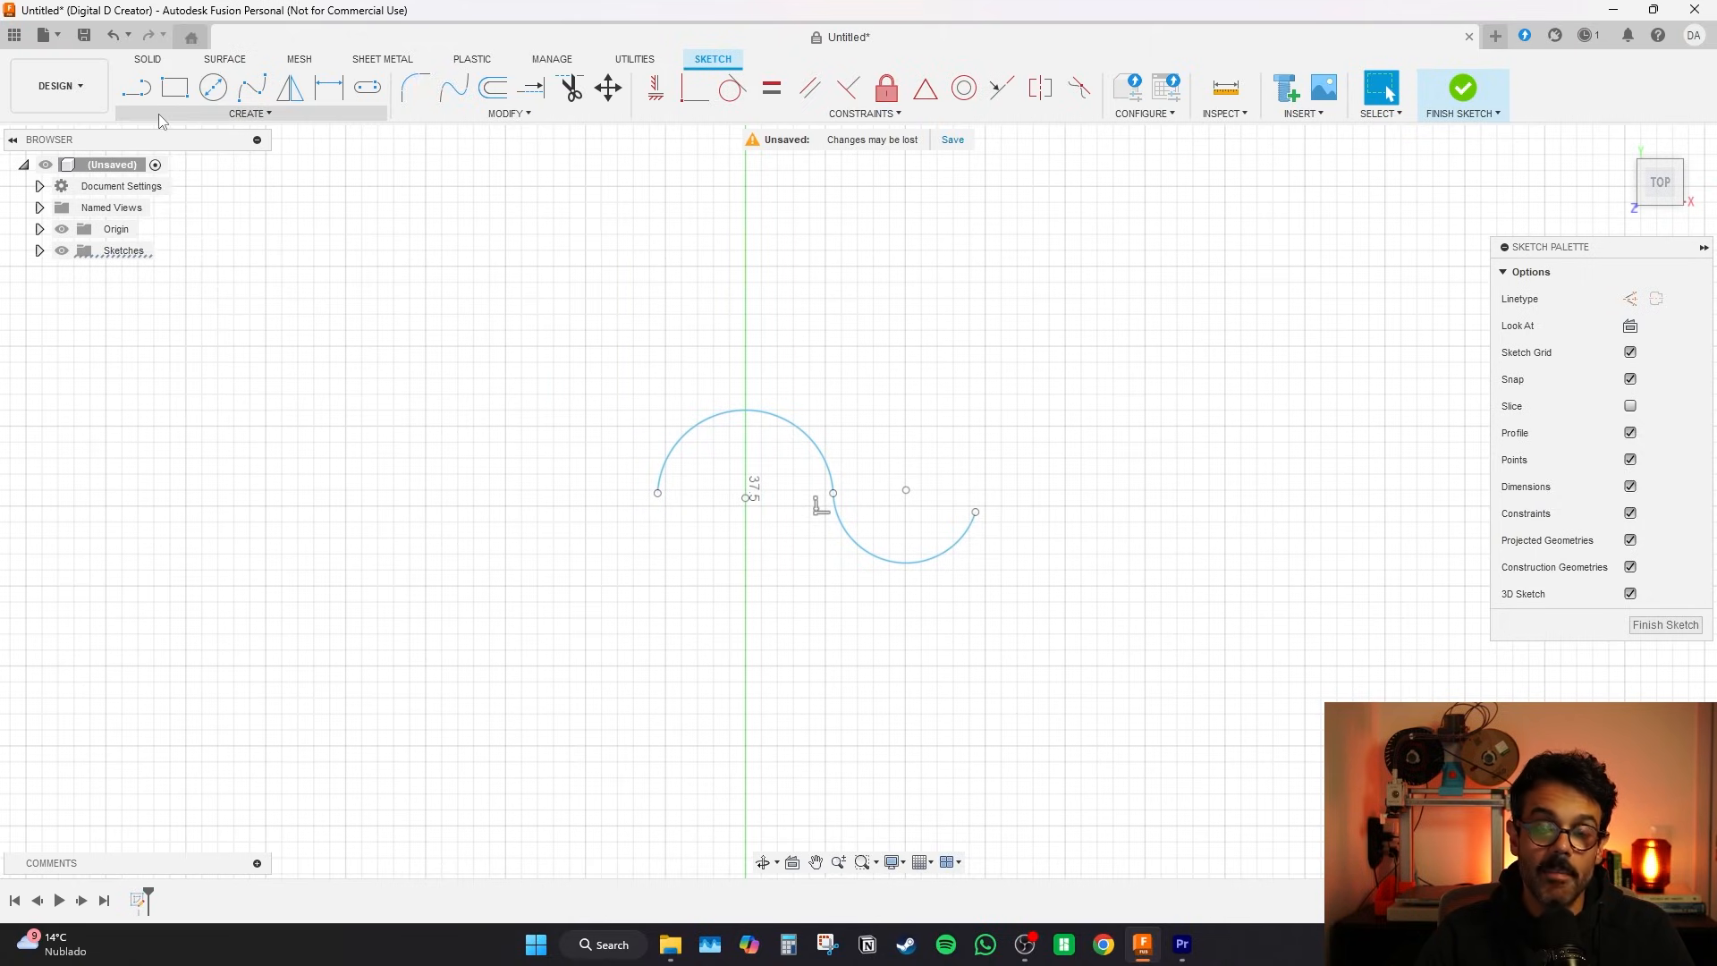
- Start a sketch Circular Pattern with just the two connected small arcs as the objects
left_click(257, 115)
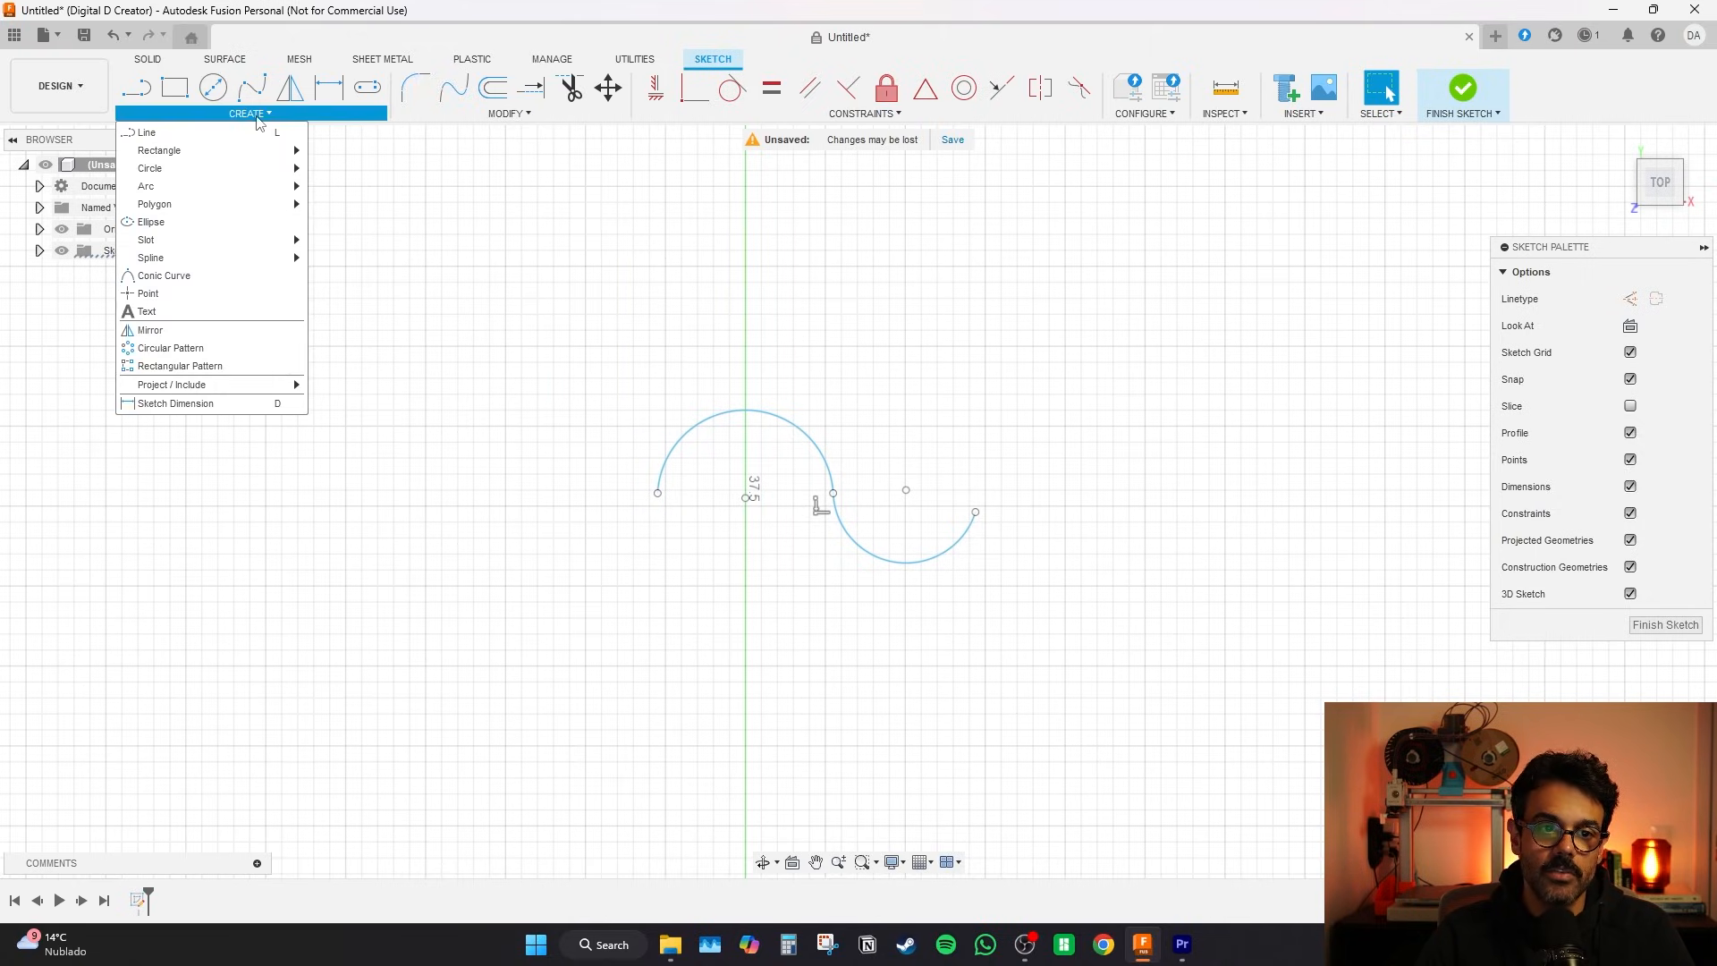
left_click(181, 350)
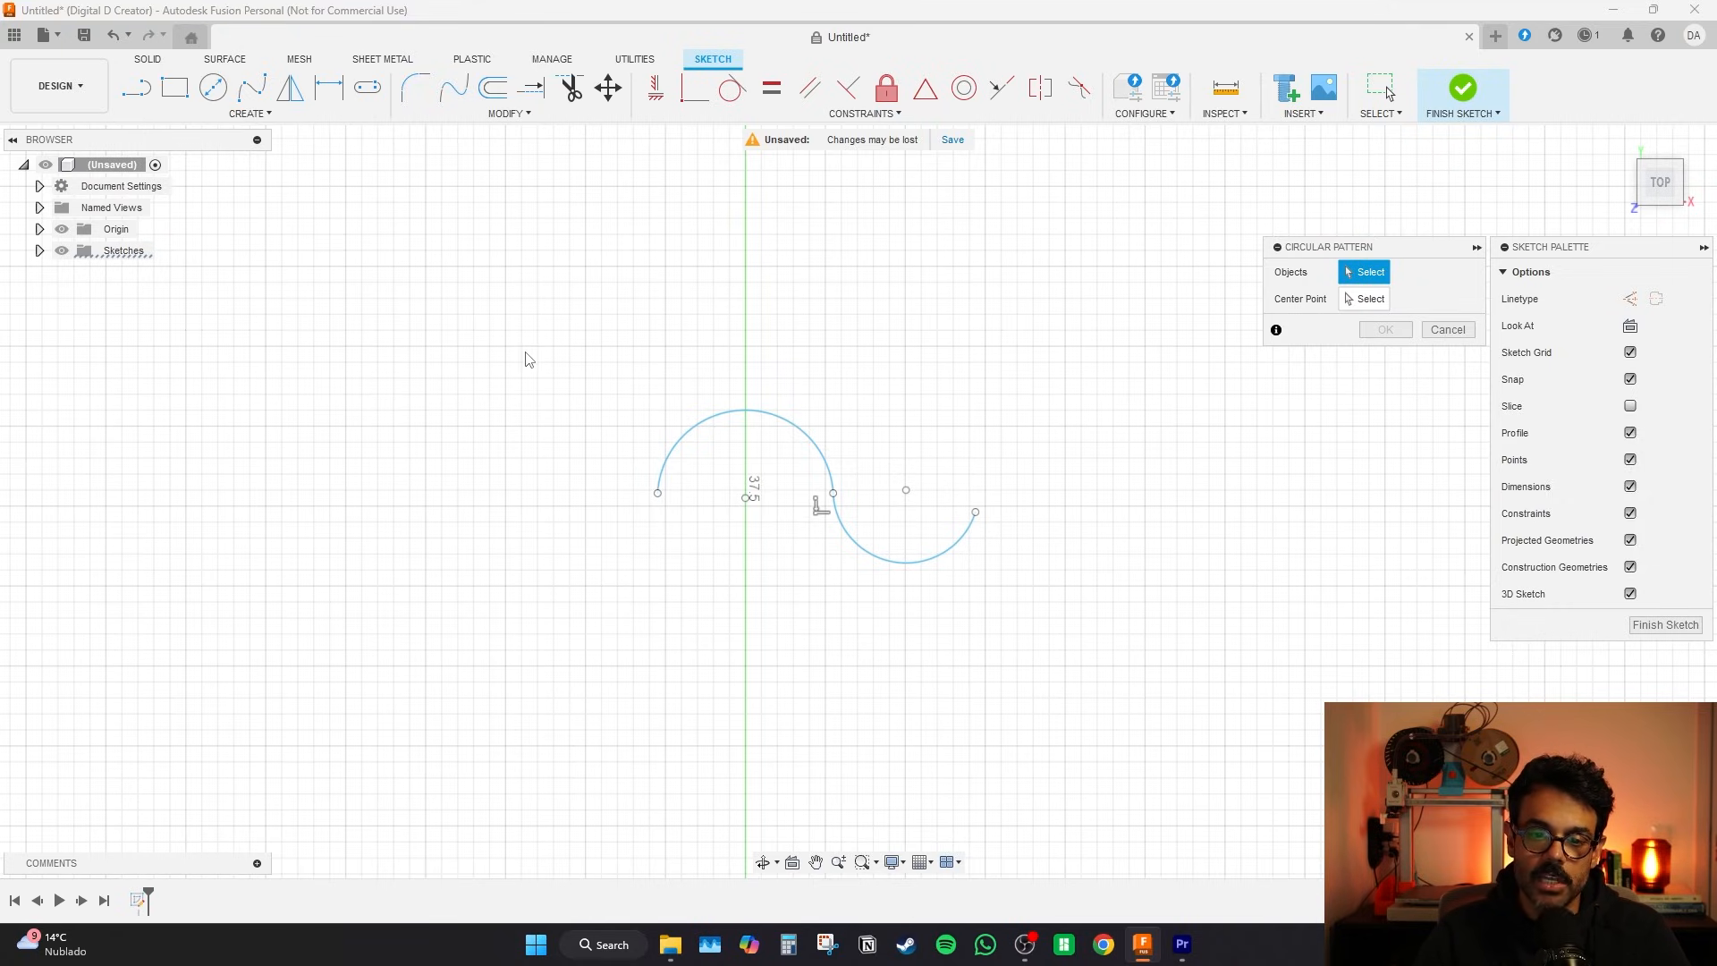
left_click_drag(537, 316, 1023, 679)
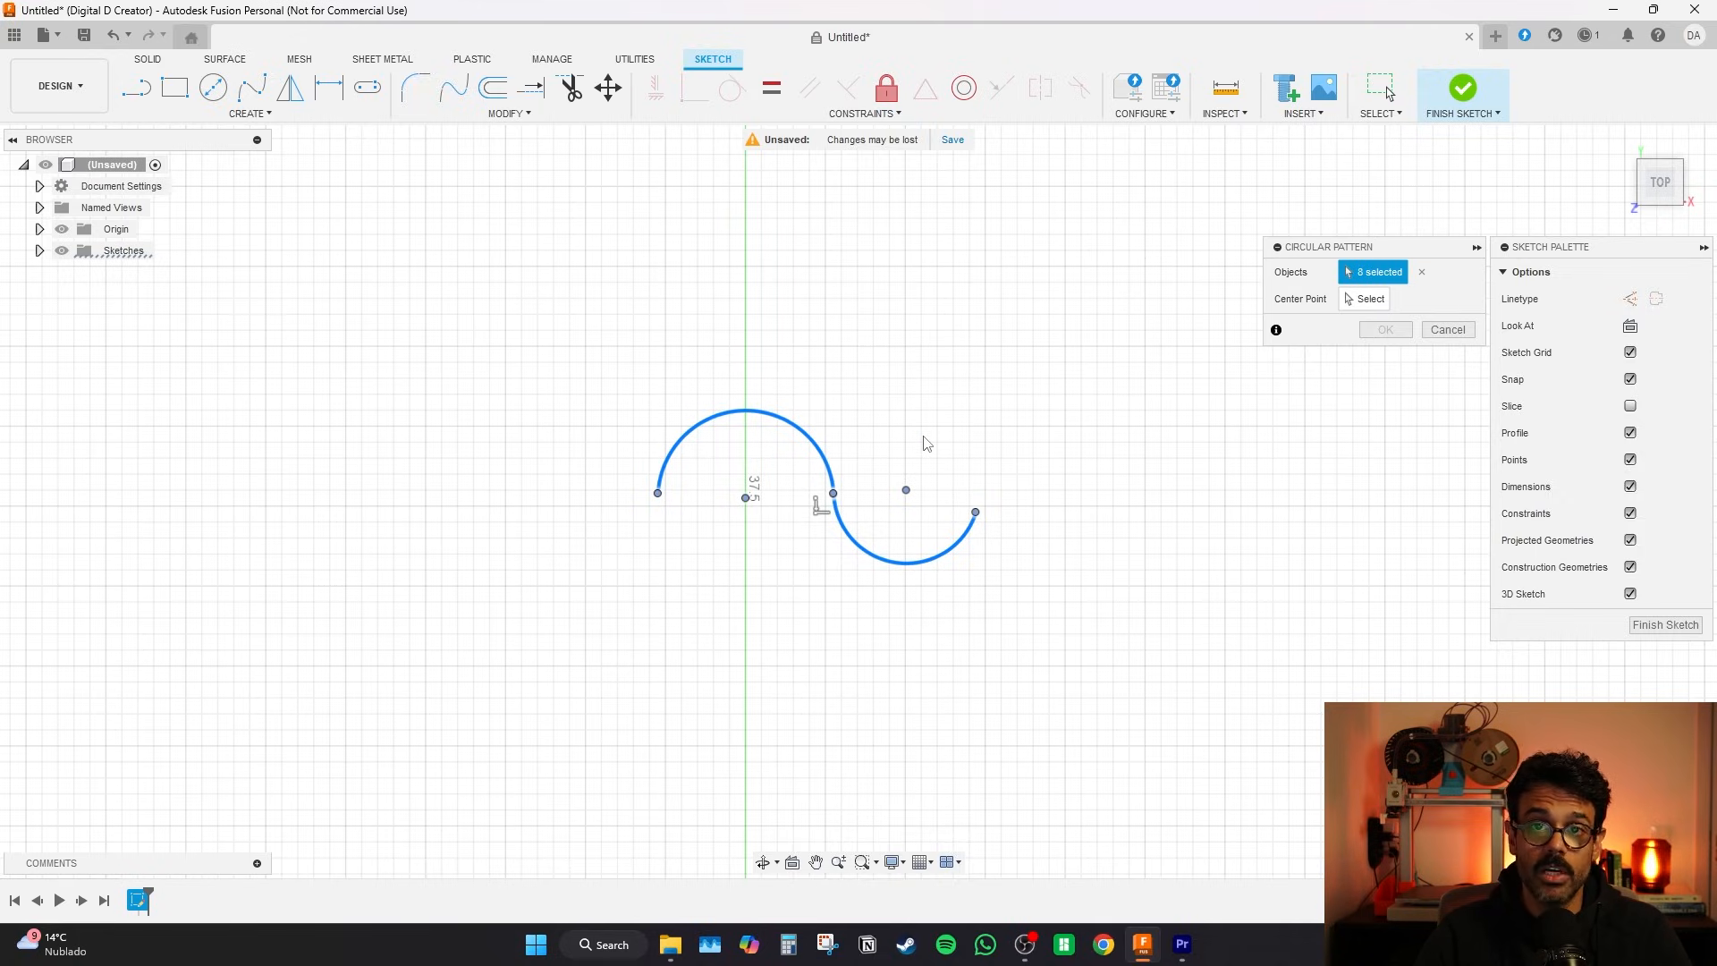
left_click(1422, 272)
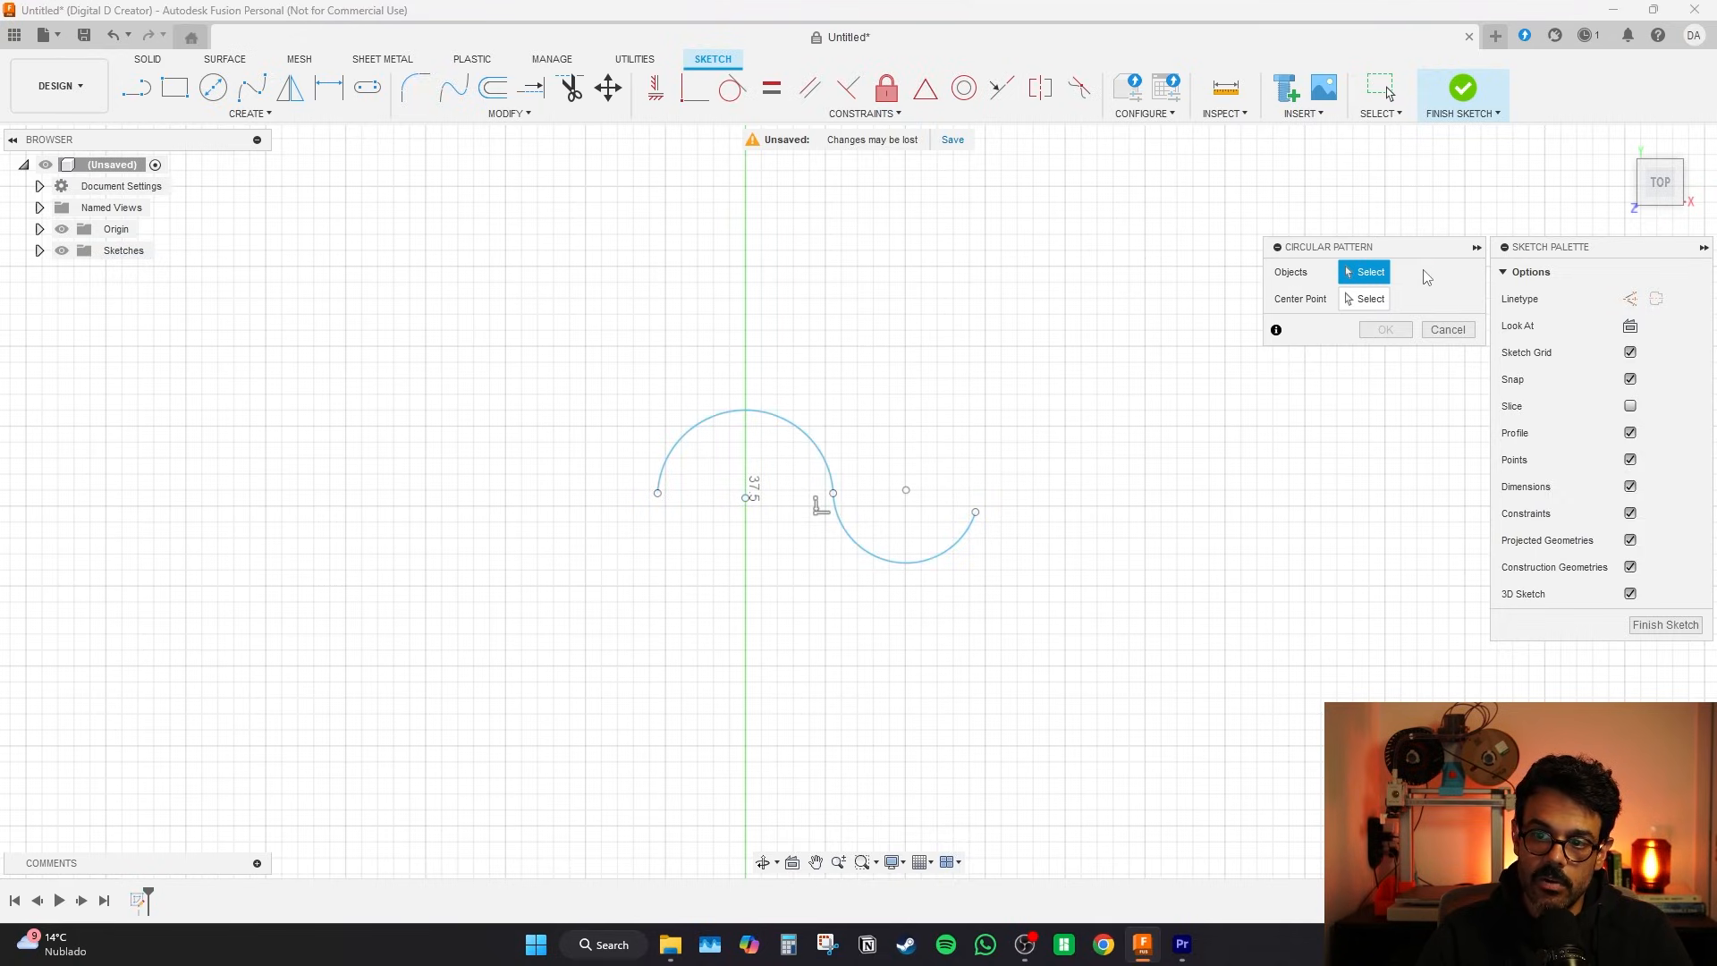
left_click(762, 414)
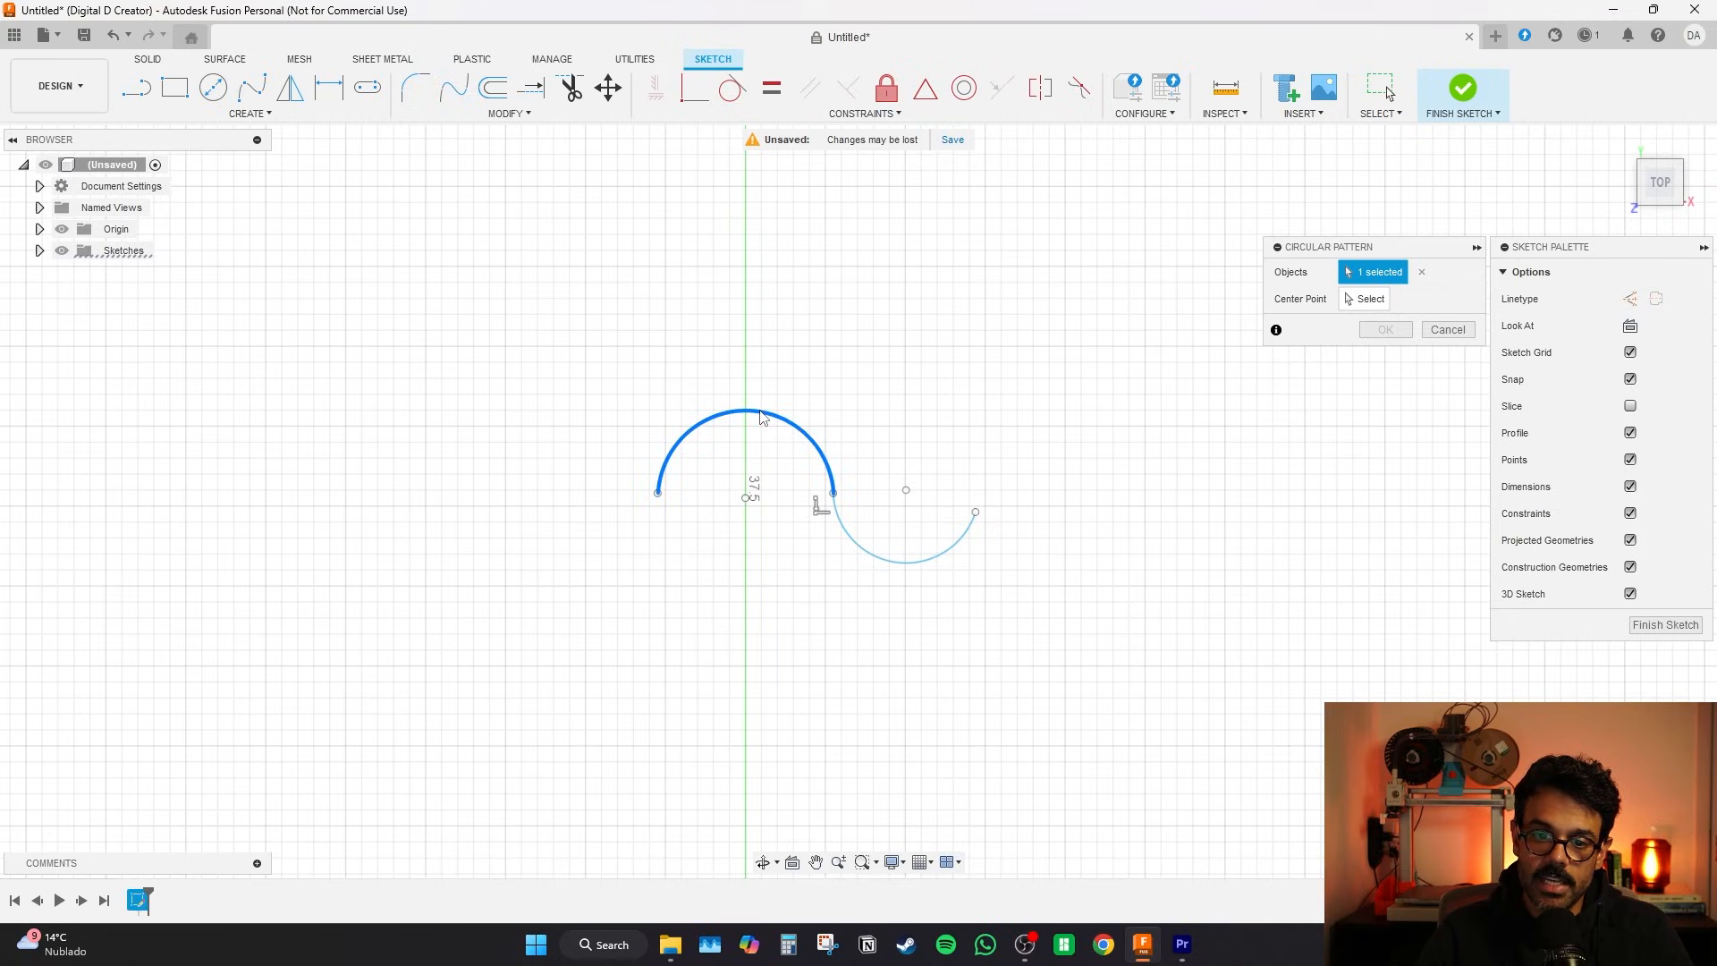
left_click(885, 565)
scroll(837, 564, "up", 3)
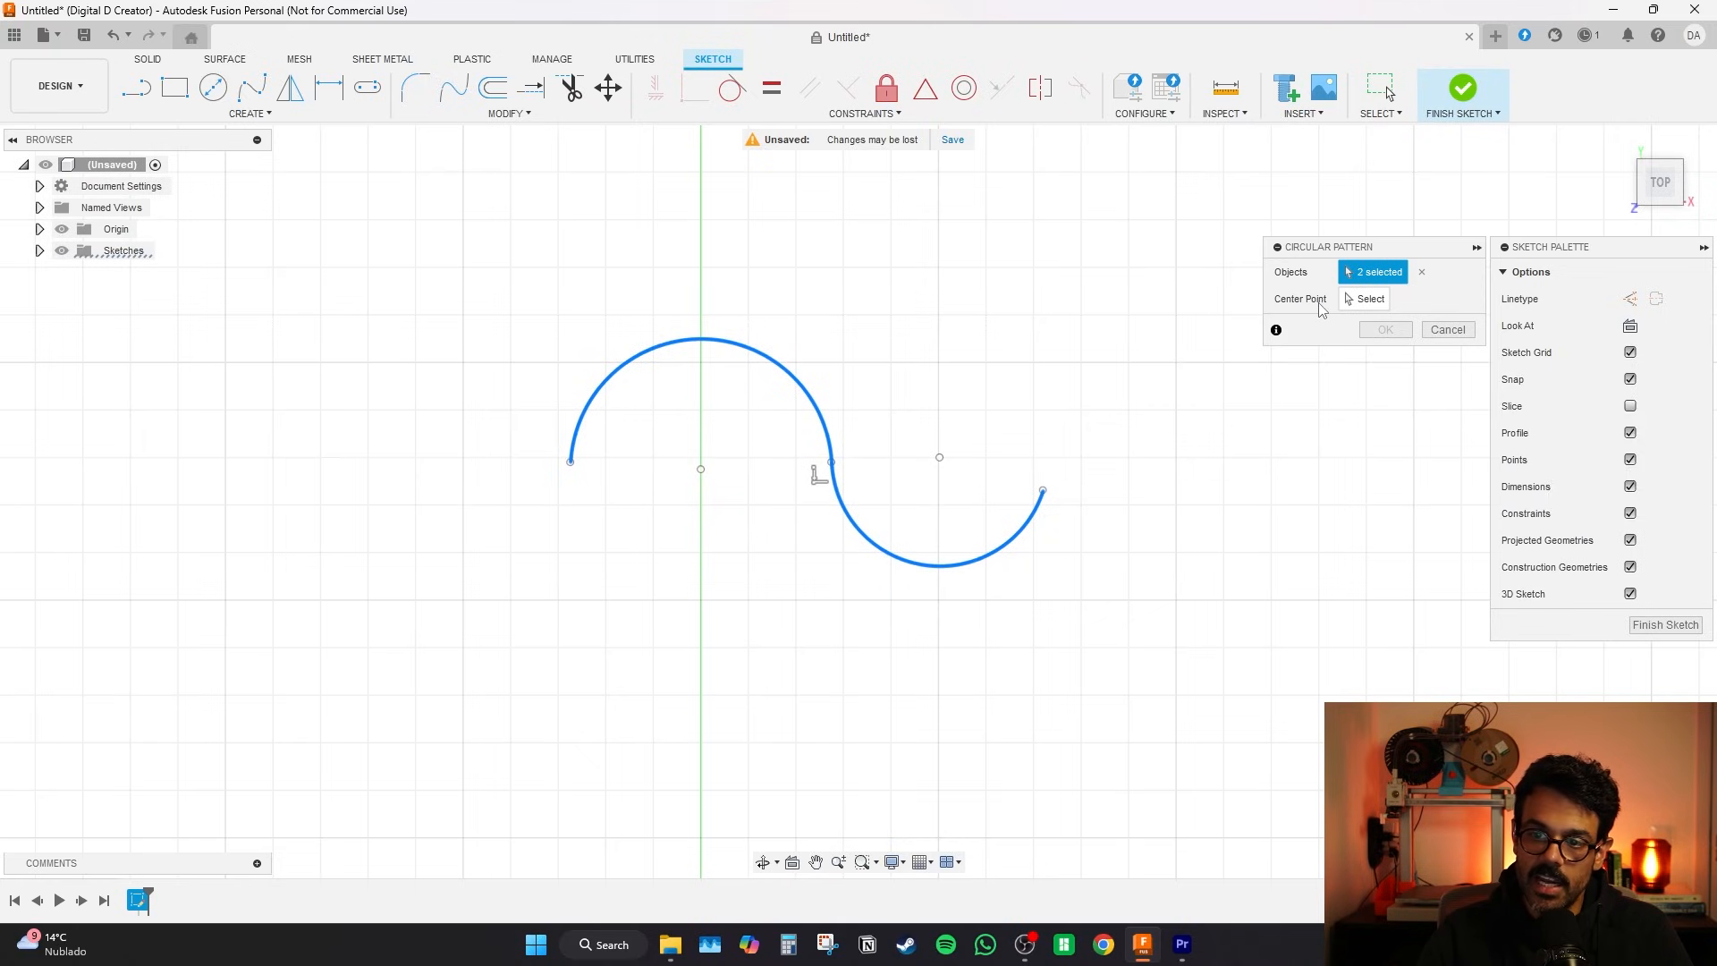
- Set the sketch origin as the center point of the circular pattern
left_click(1346, 295)
scroll(774, 590, "down", 6)
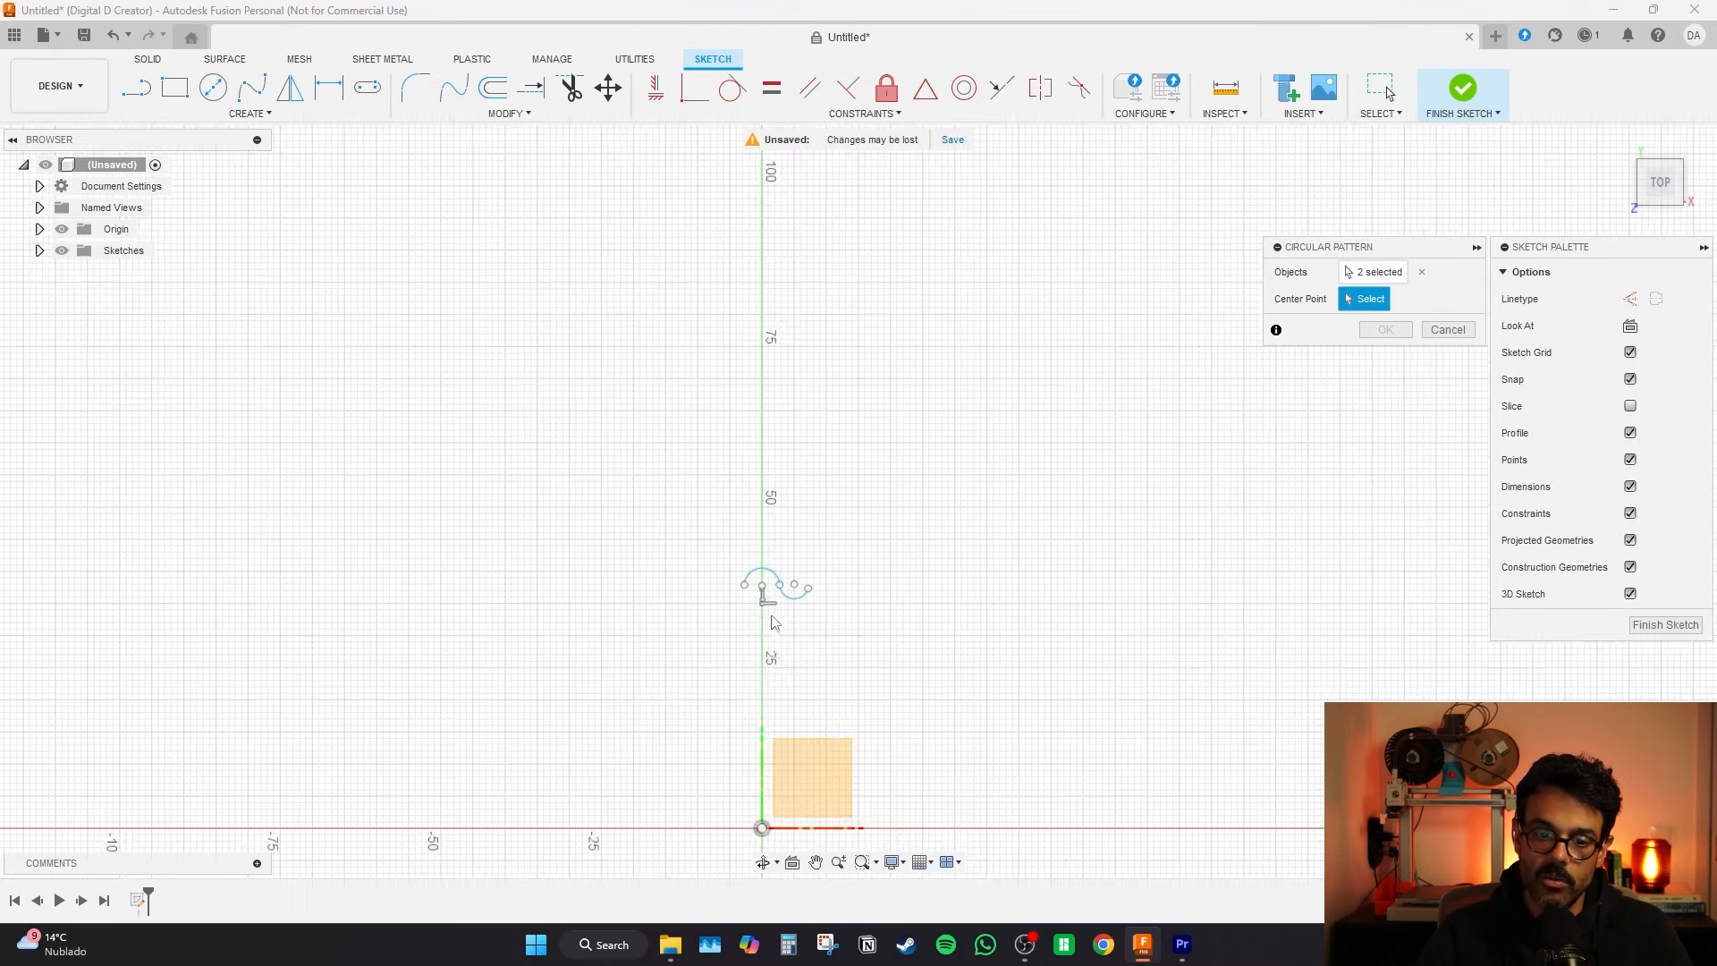
middle_click_drag(775, 623, 780, 380)
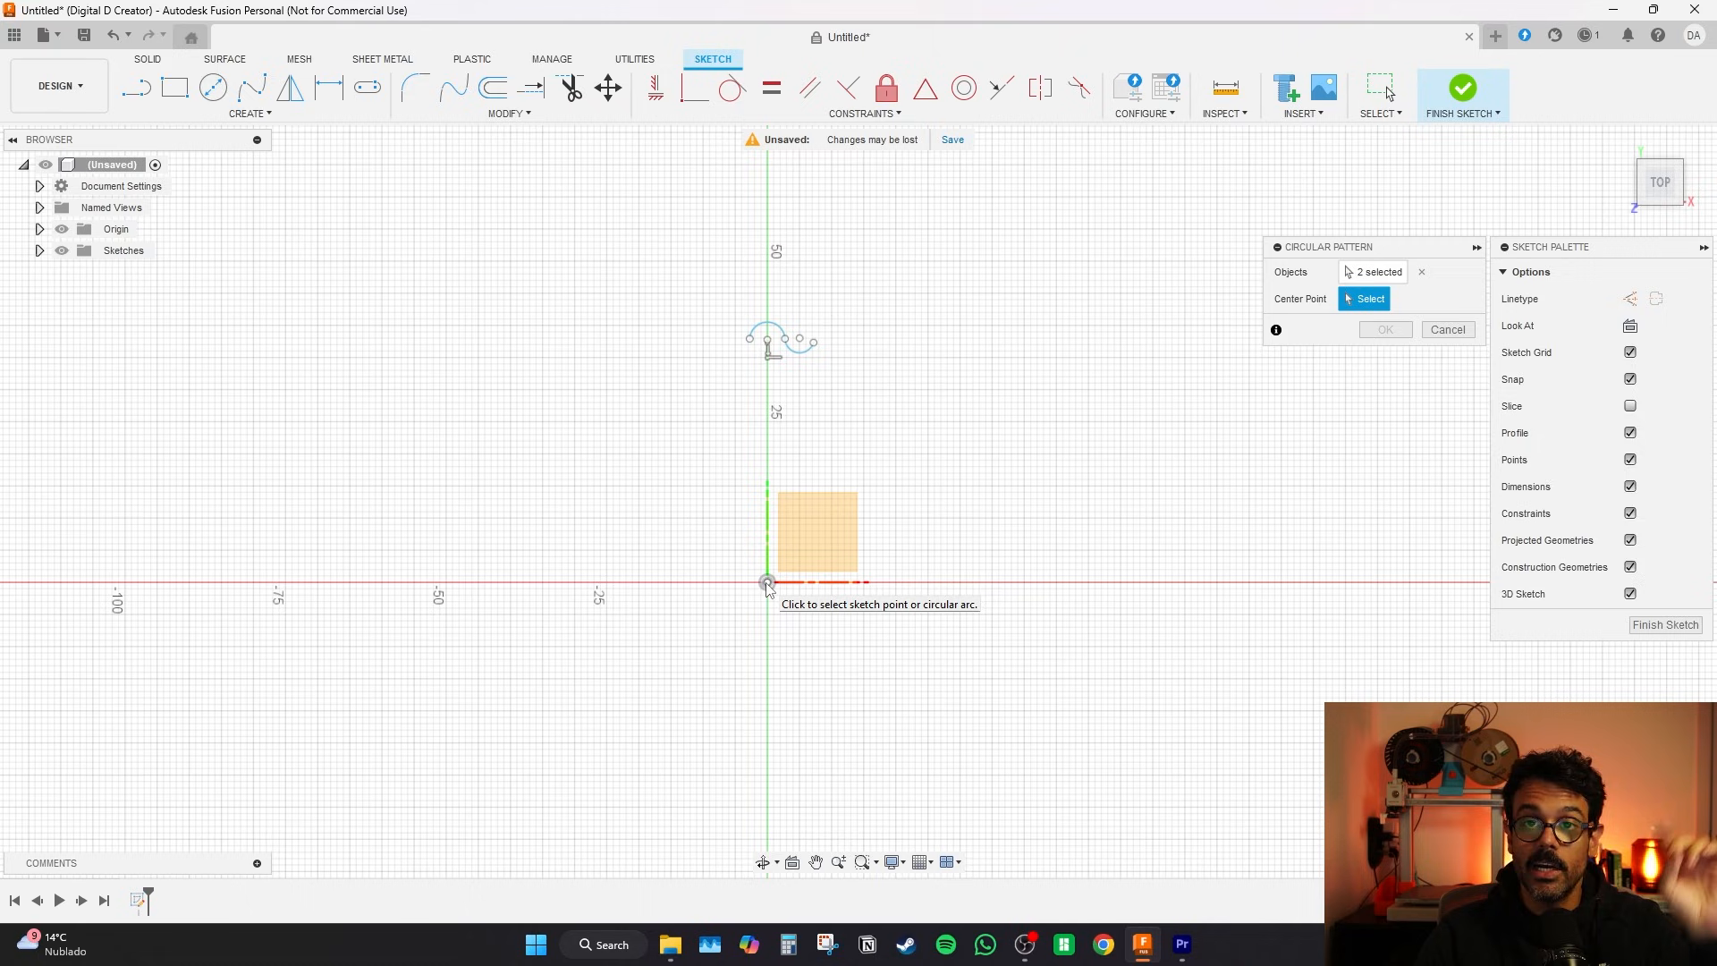
scroll(766, 599, "down", 2)
scroll(767, 609, "up", 4)
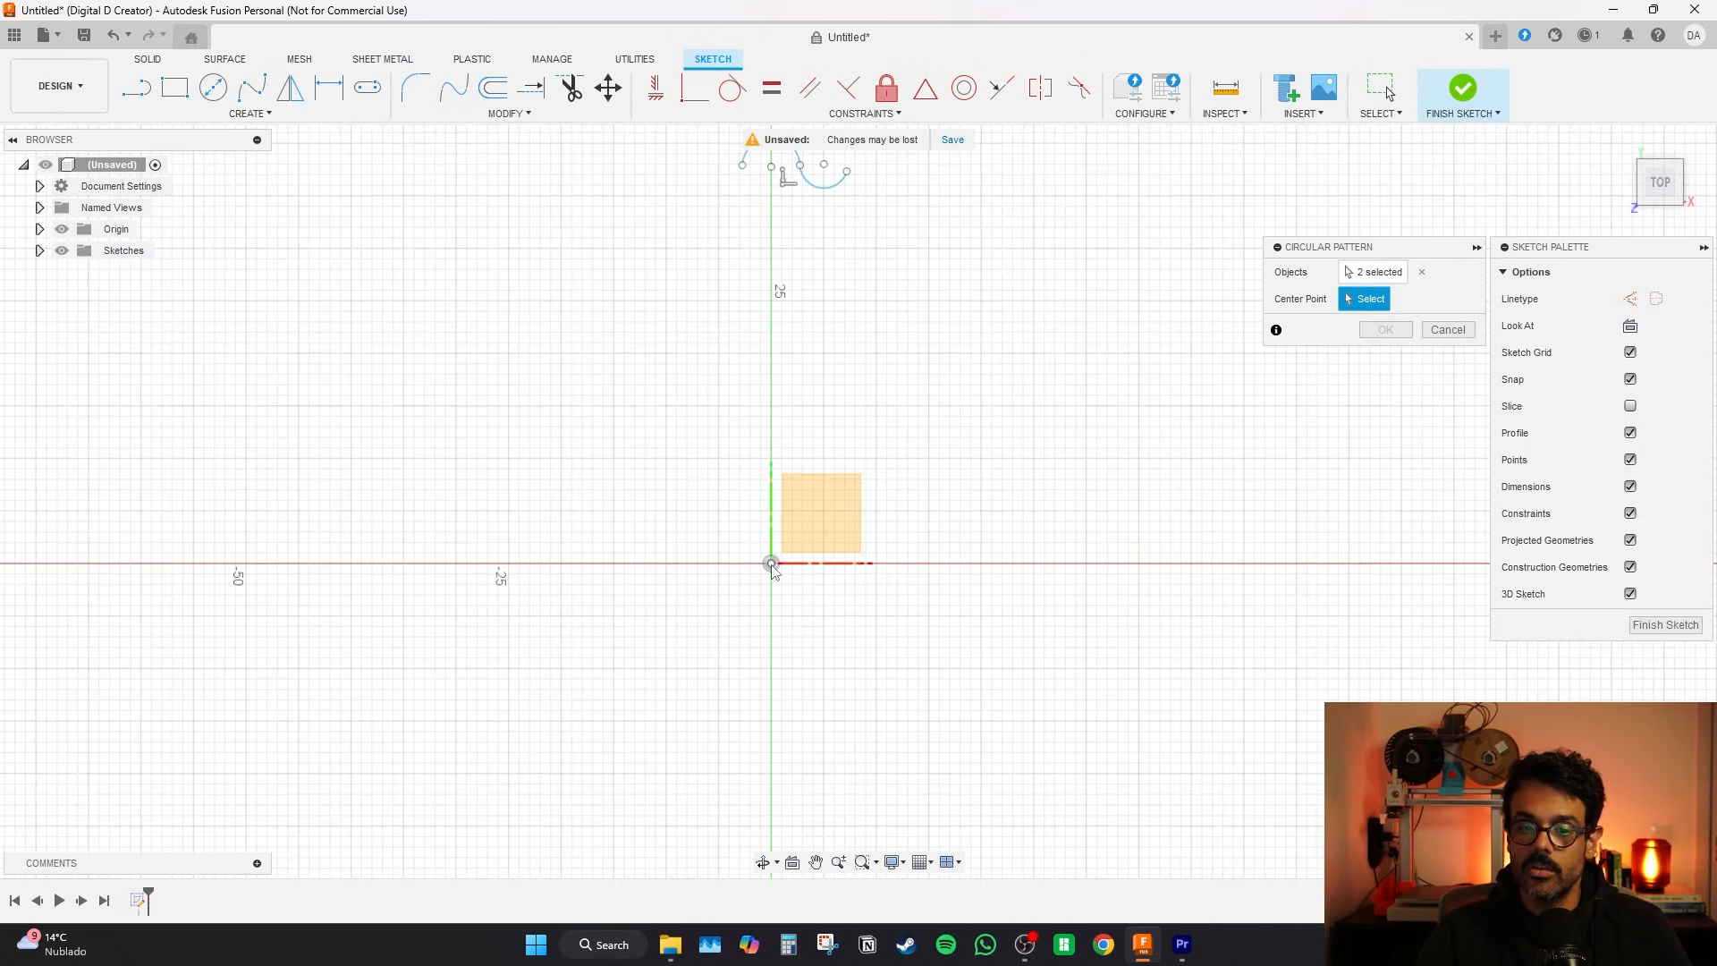
left_click(771, 564)
scroll(831, 505, "down", 2)
scroll(854, 650, "up", 1)
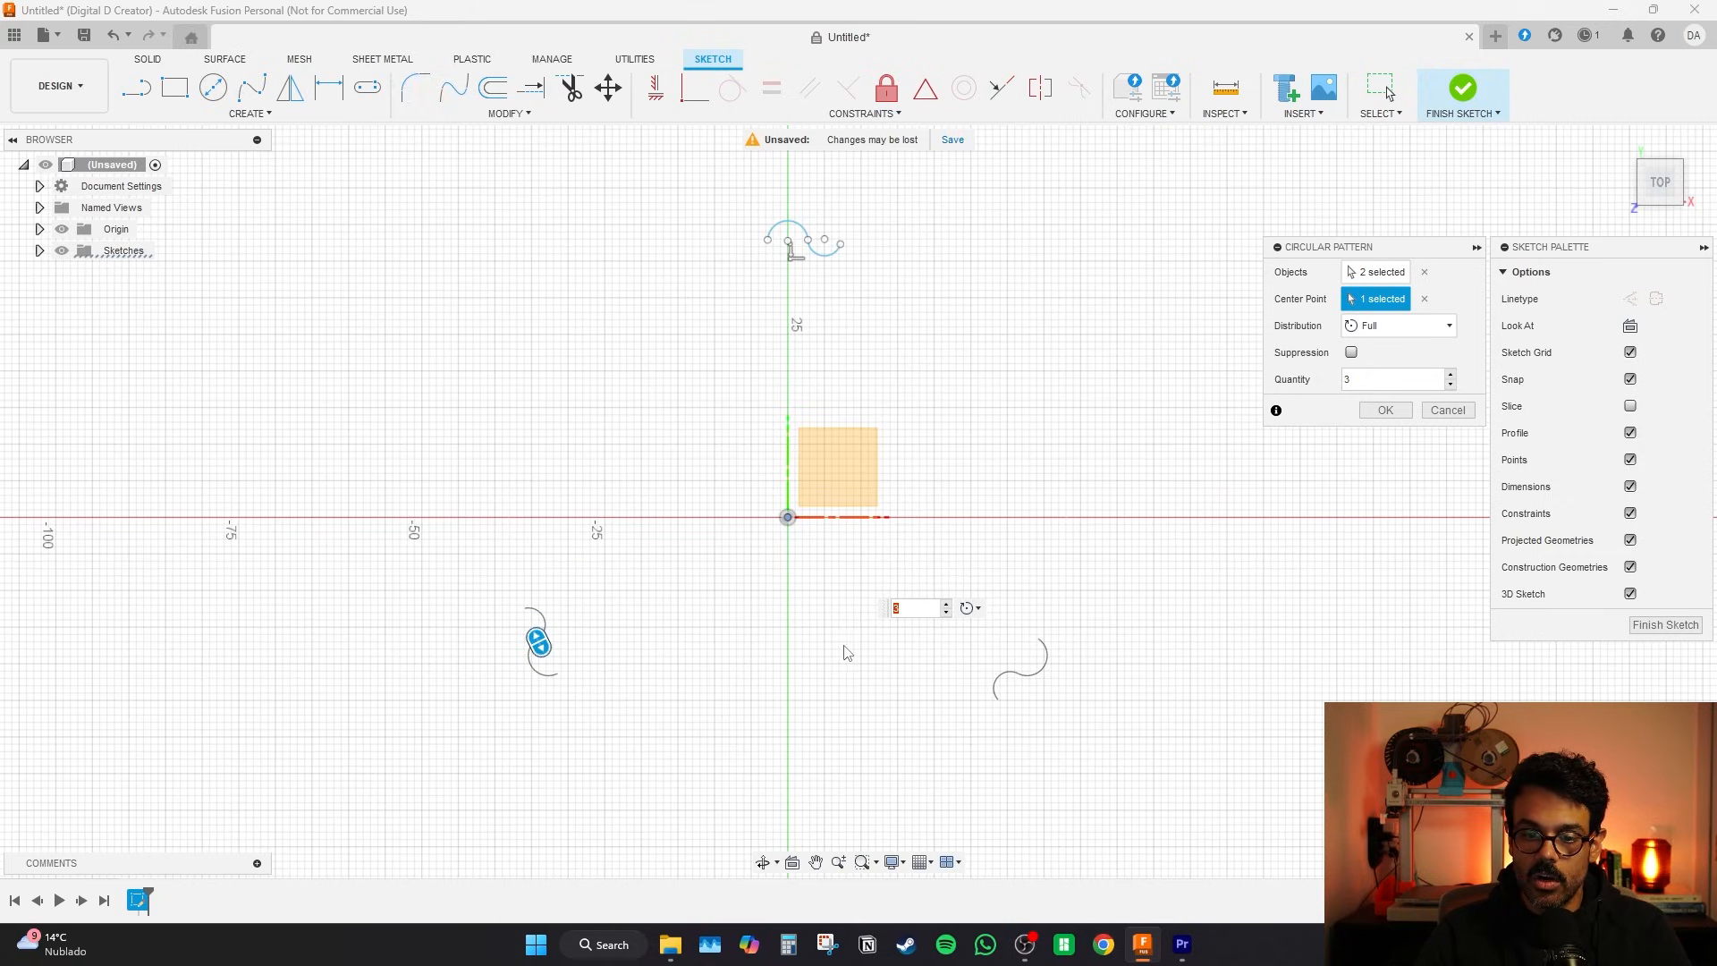
middle_click_drag(926, 453, 924, 485)
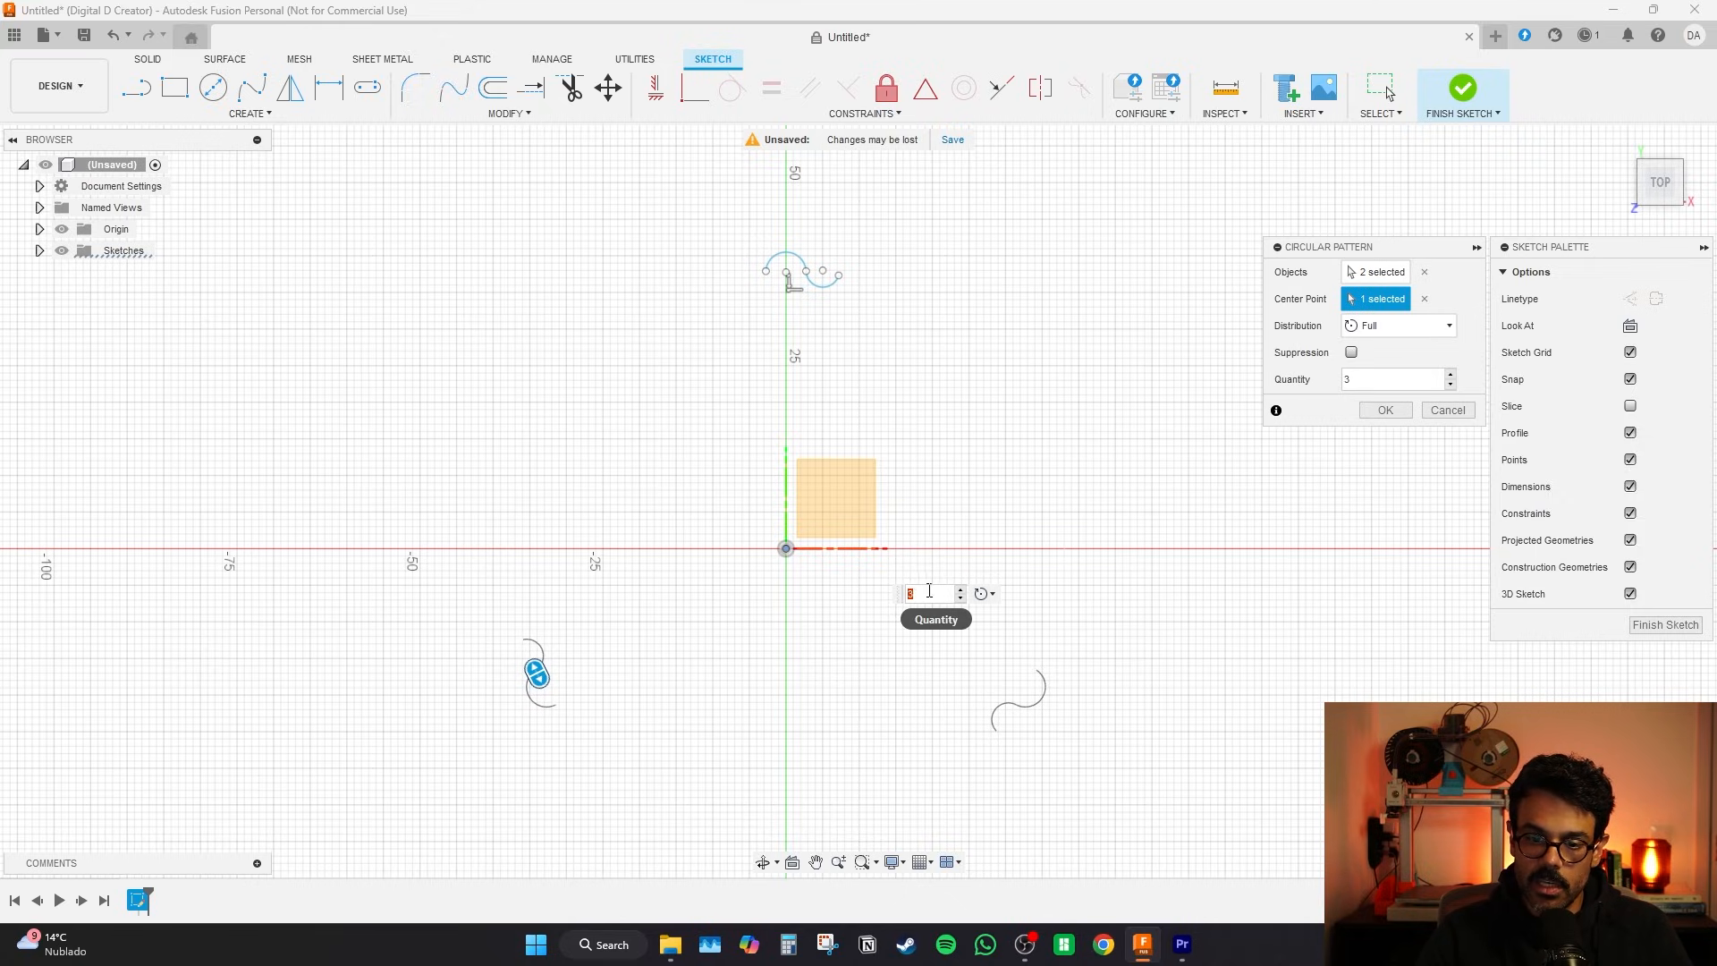
- Raise the quantity of the full circular pattern step by step to 23, checking the gaps between neighbouring arc pairs
type("4")
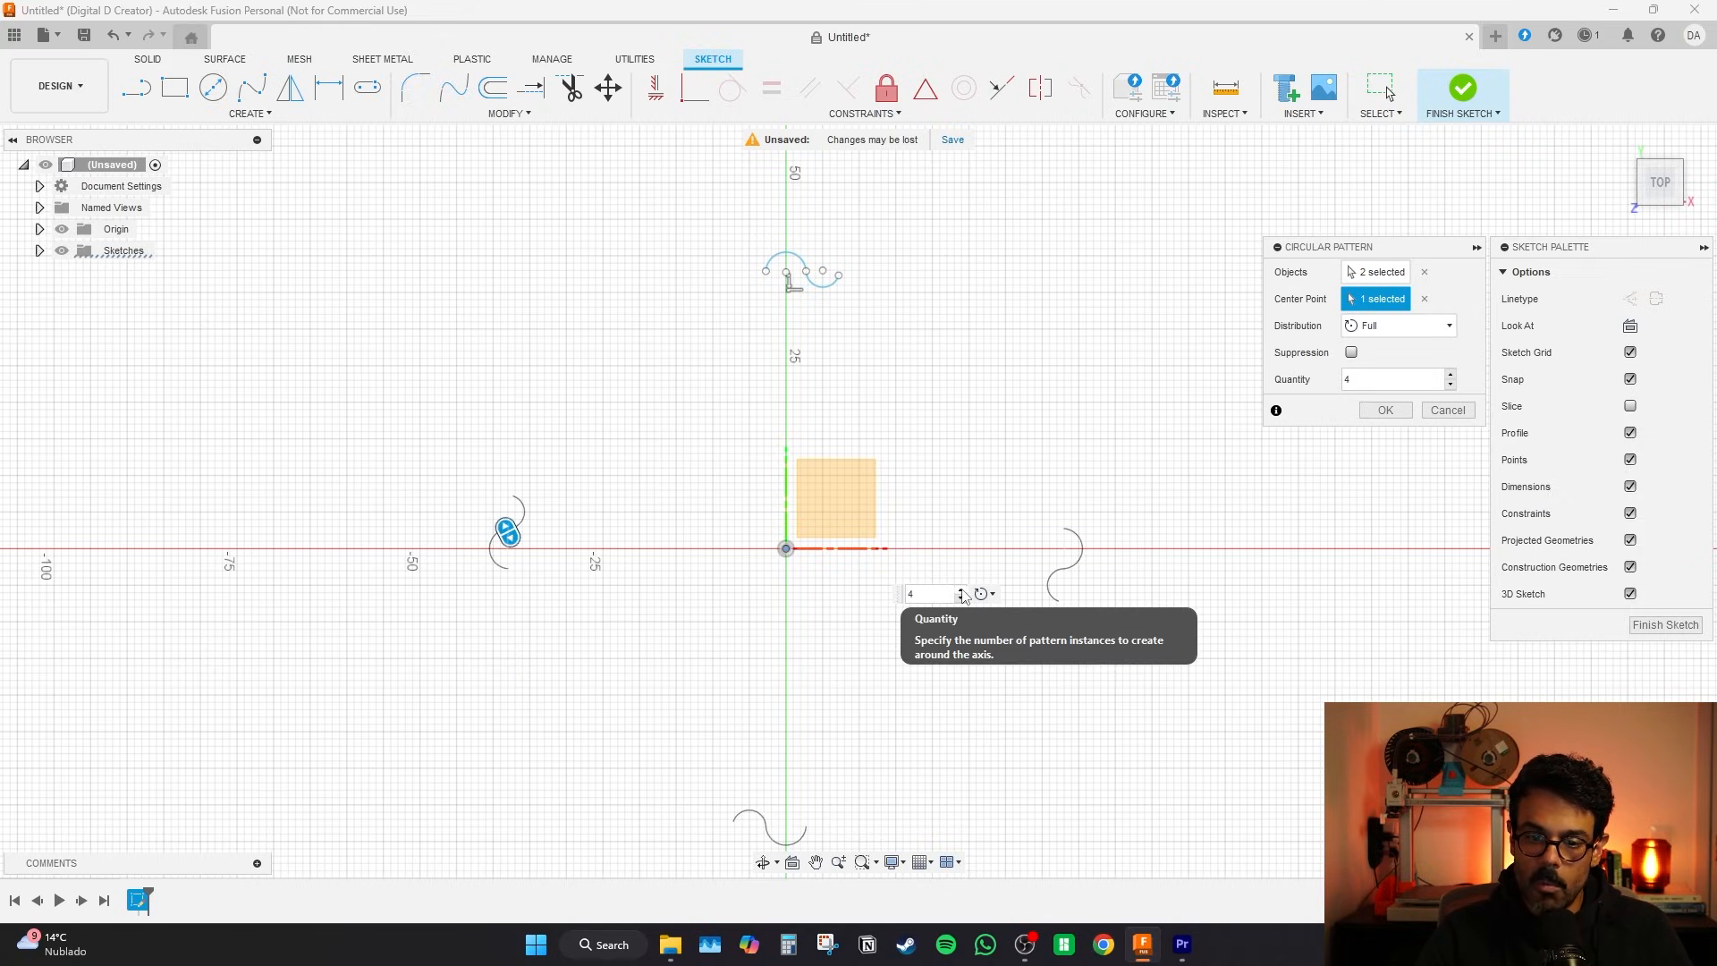
left_click(962, 591)
left_click(962, 591)
left_click(961, 591)
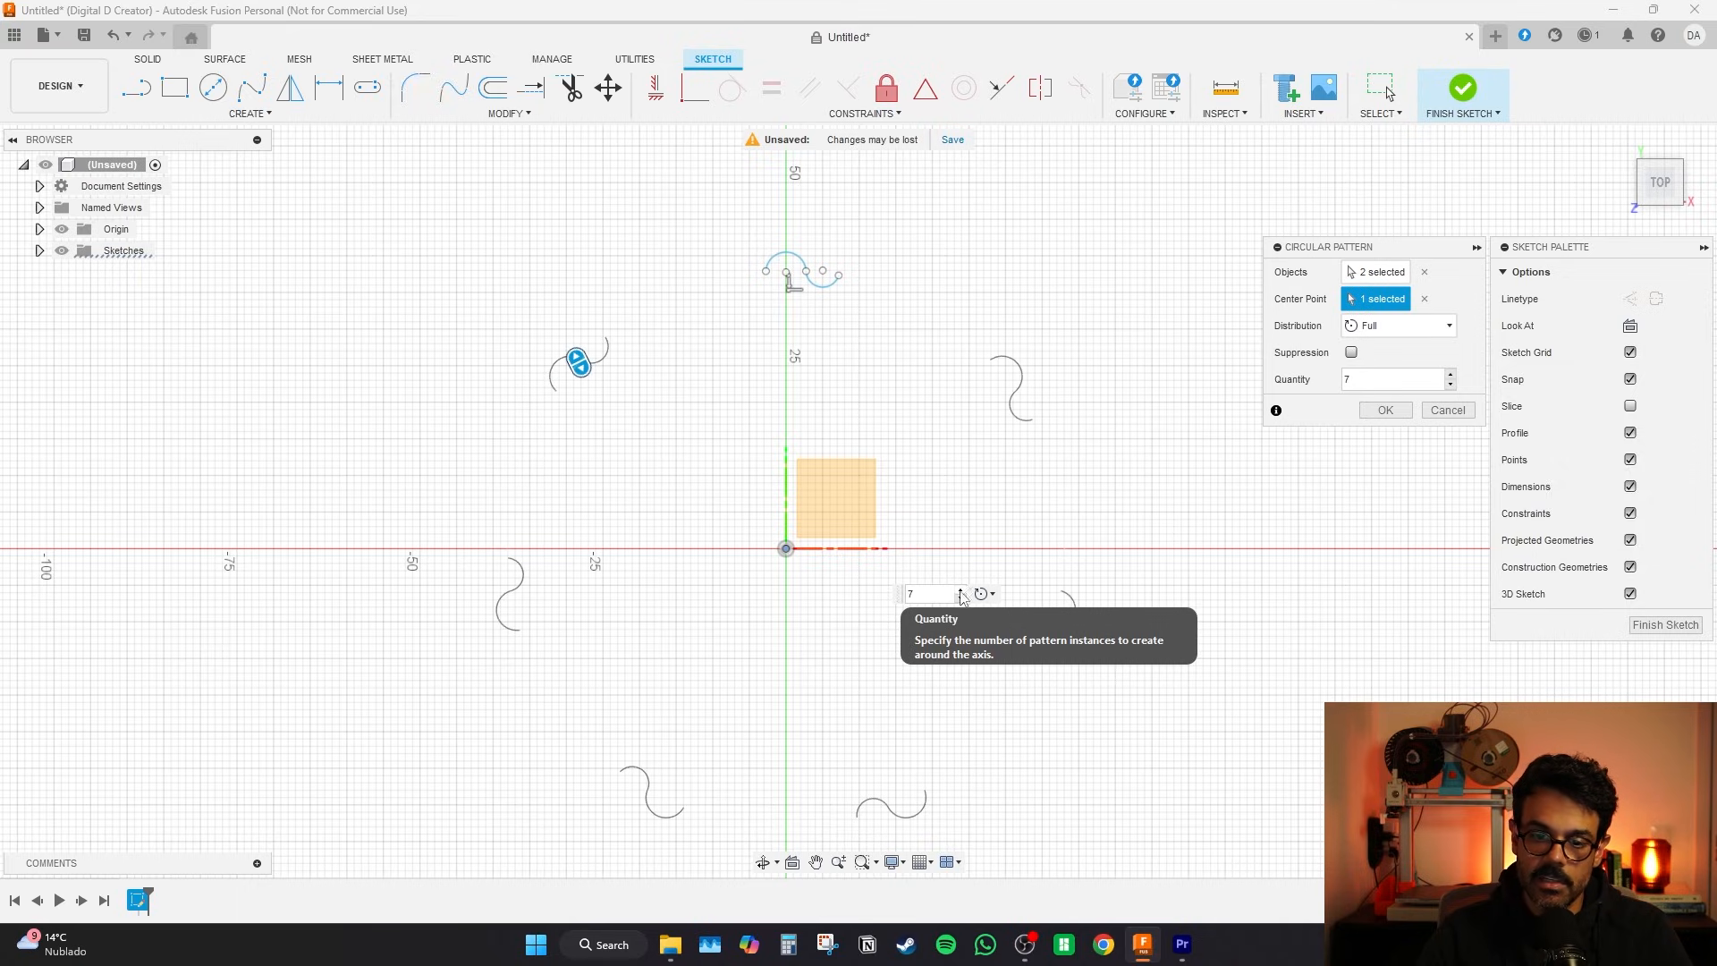
left_click(961, 591)
left_click(961, 591)
left_click(962, 591)
left_click(961, 591)
left_click(961, 591)
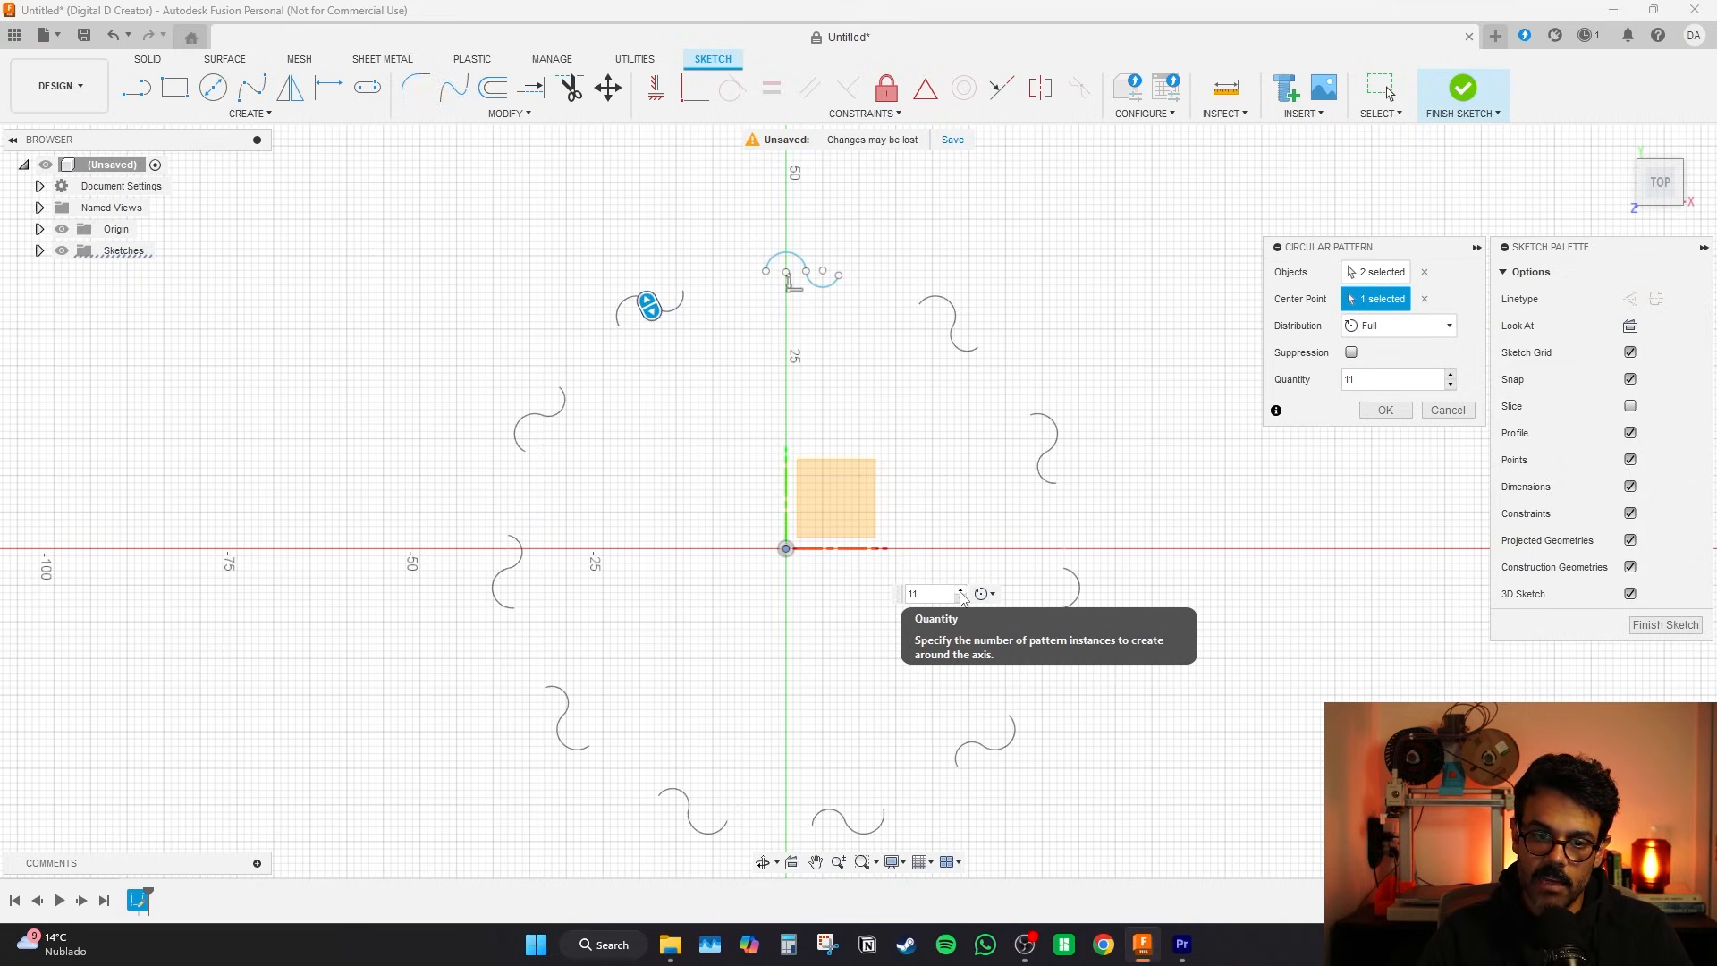
left_click(961, 591)
left_click(961, 591)
left_click(961, 591)
left_click(961, 591)
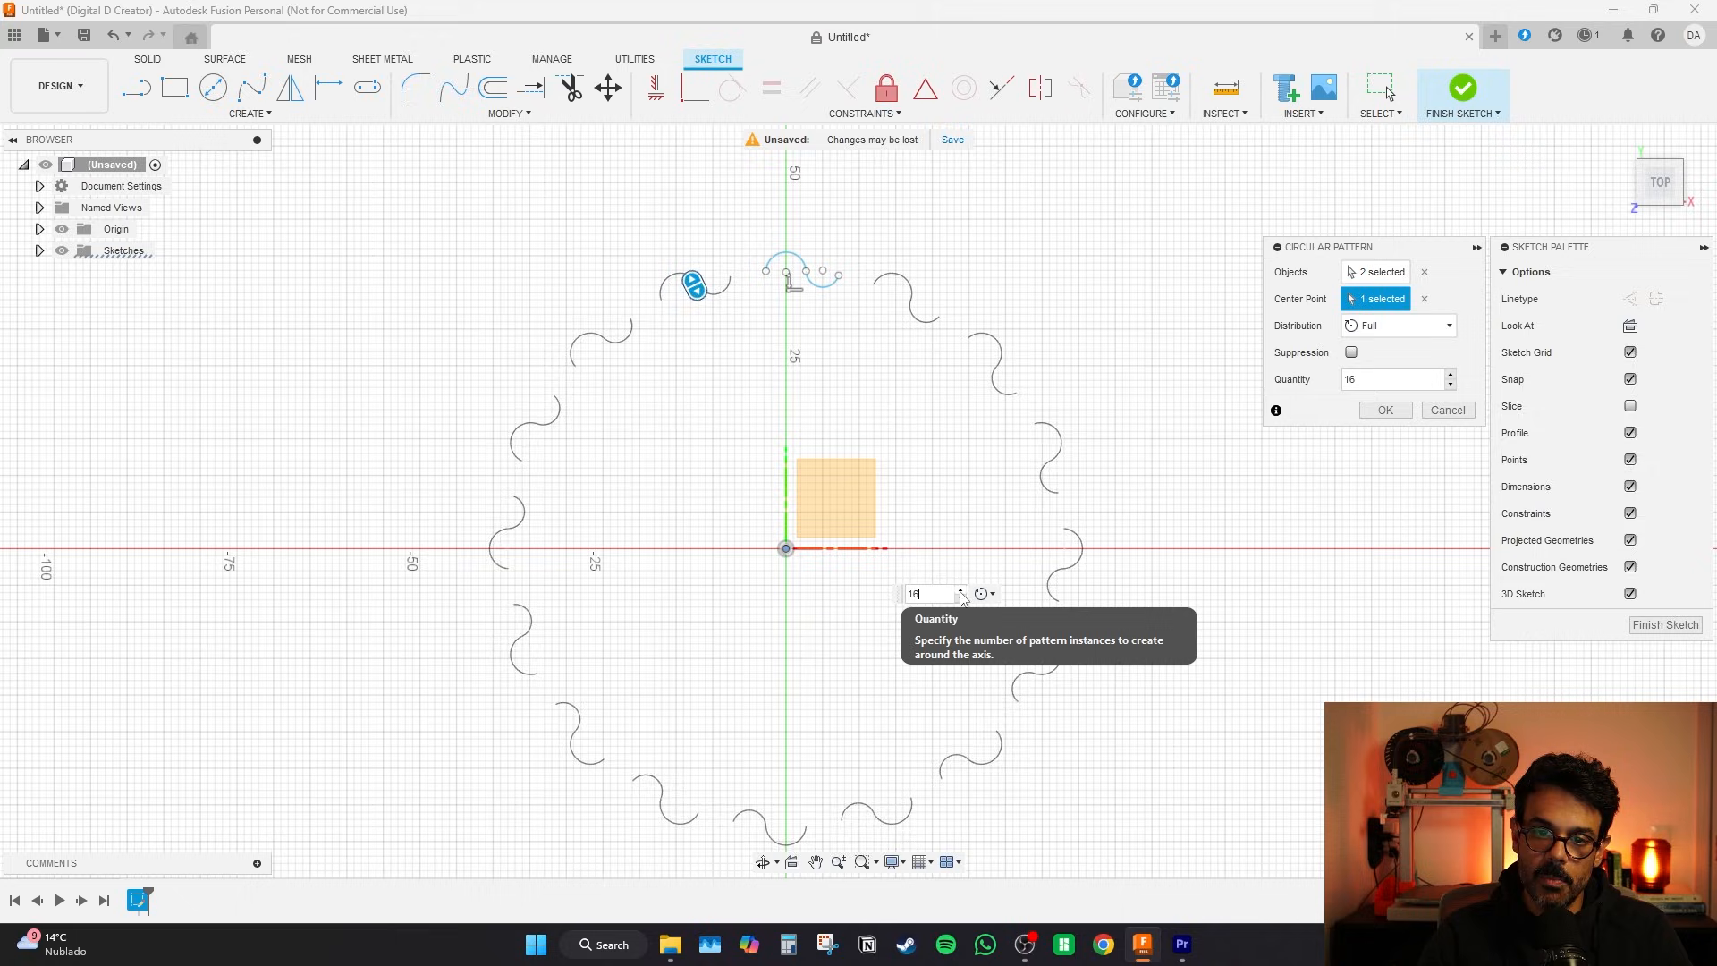
left_click(961, 591)
left_click(961, 591)
left_click(961, 591)
left_click(961, 591)
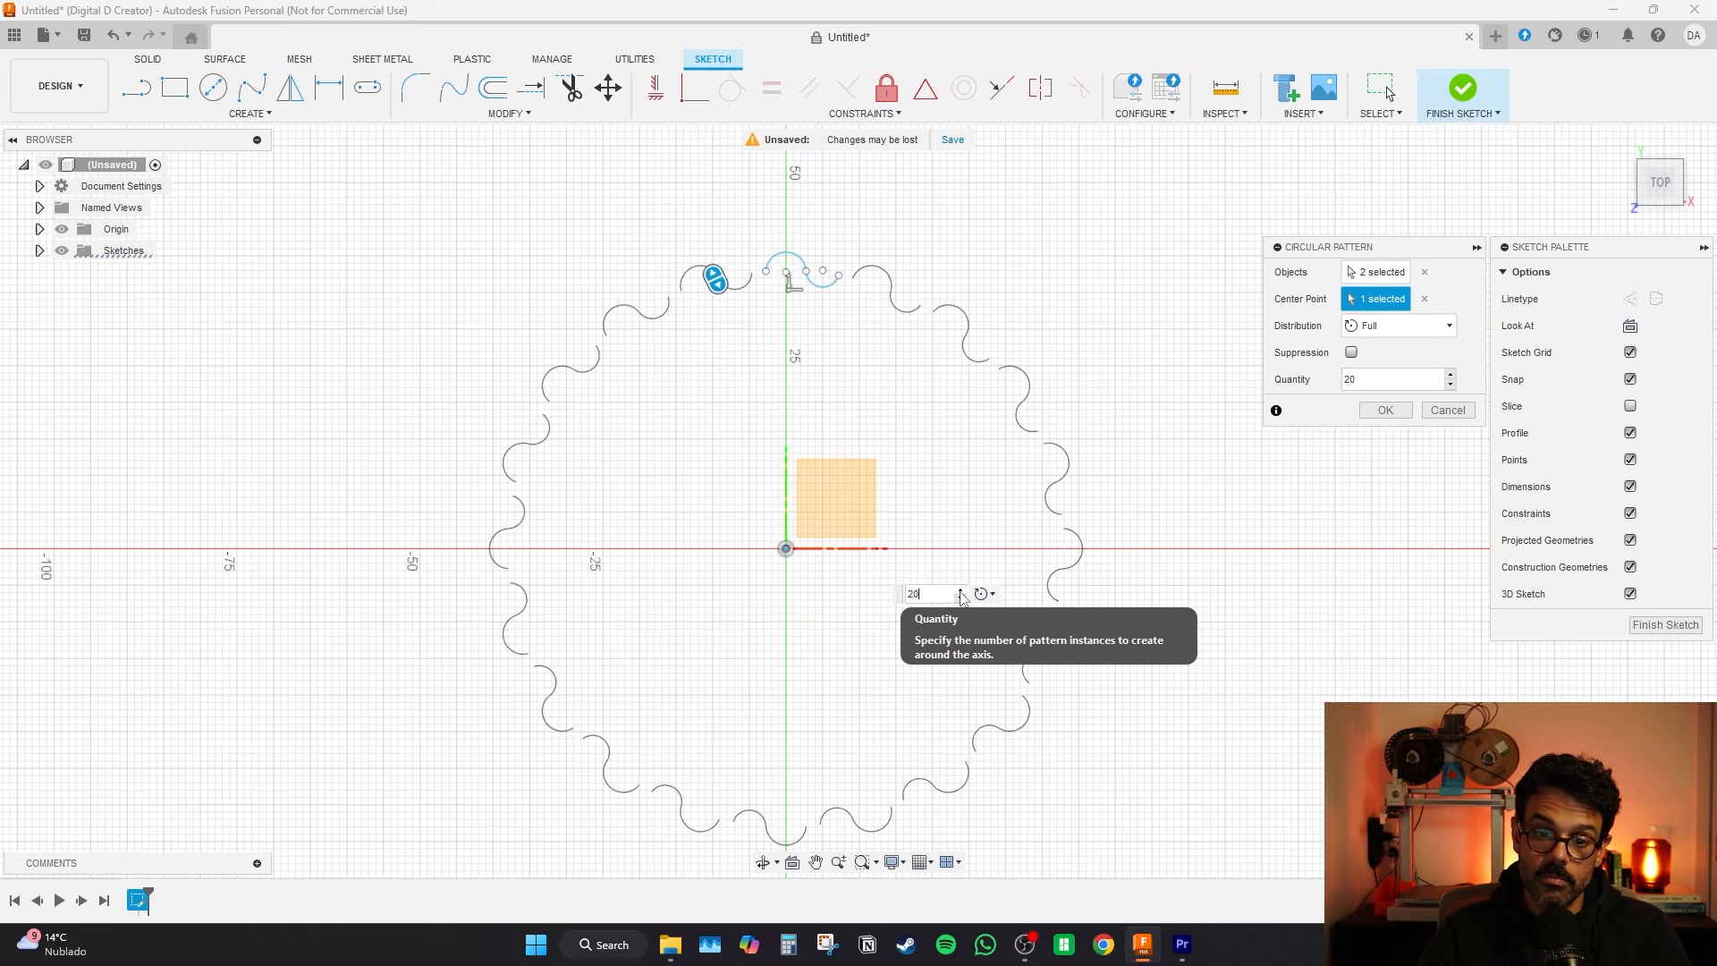
left_click(961, 591)
scroll(787, 218, "up", 5)
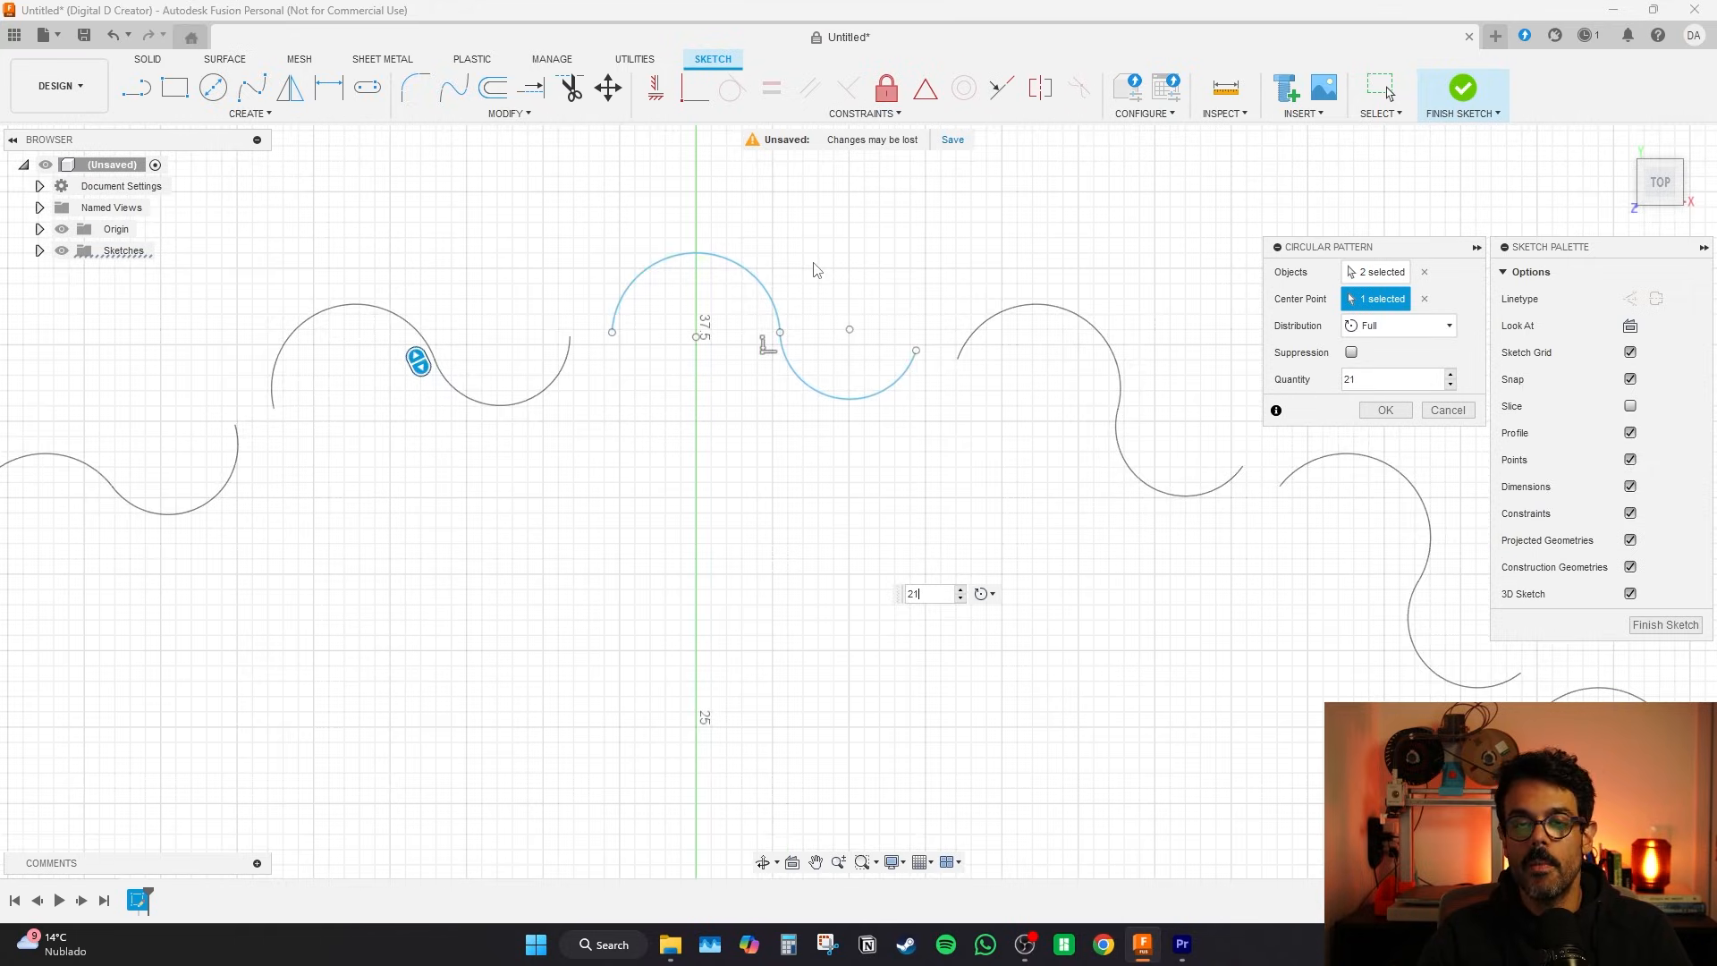
scroll(908, 506, "up", 2)
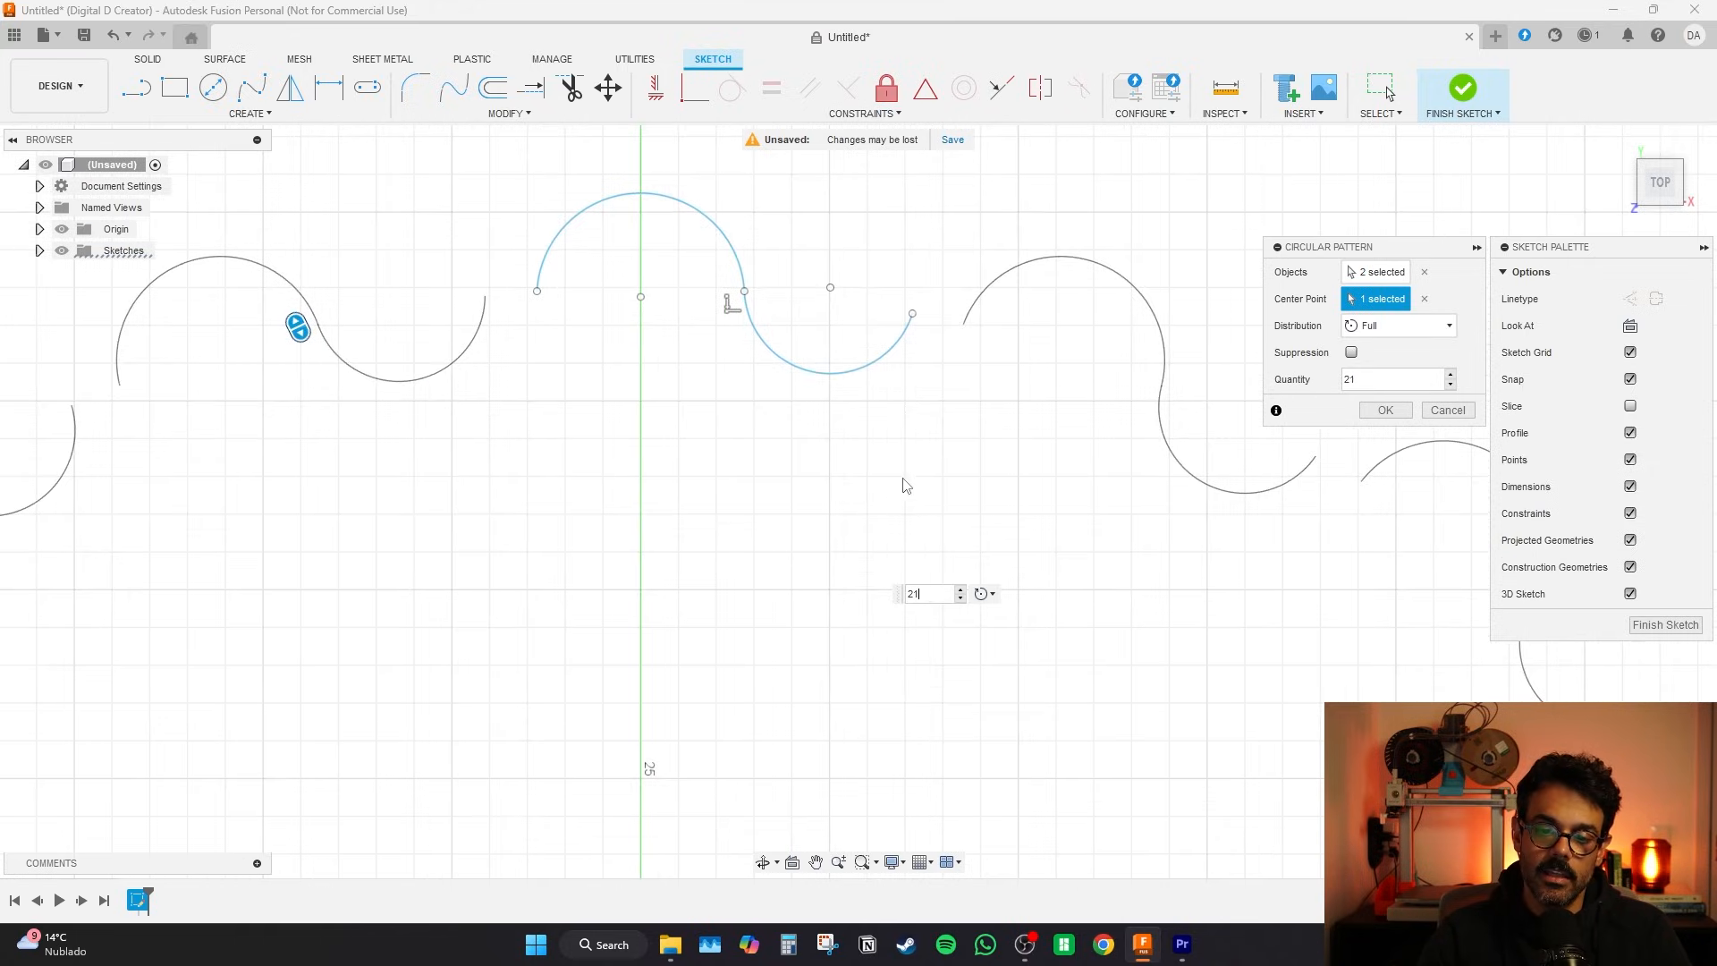
left_click(960, 590)
left_click(816, 860)
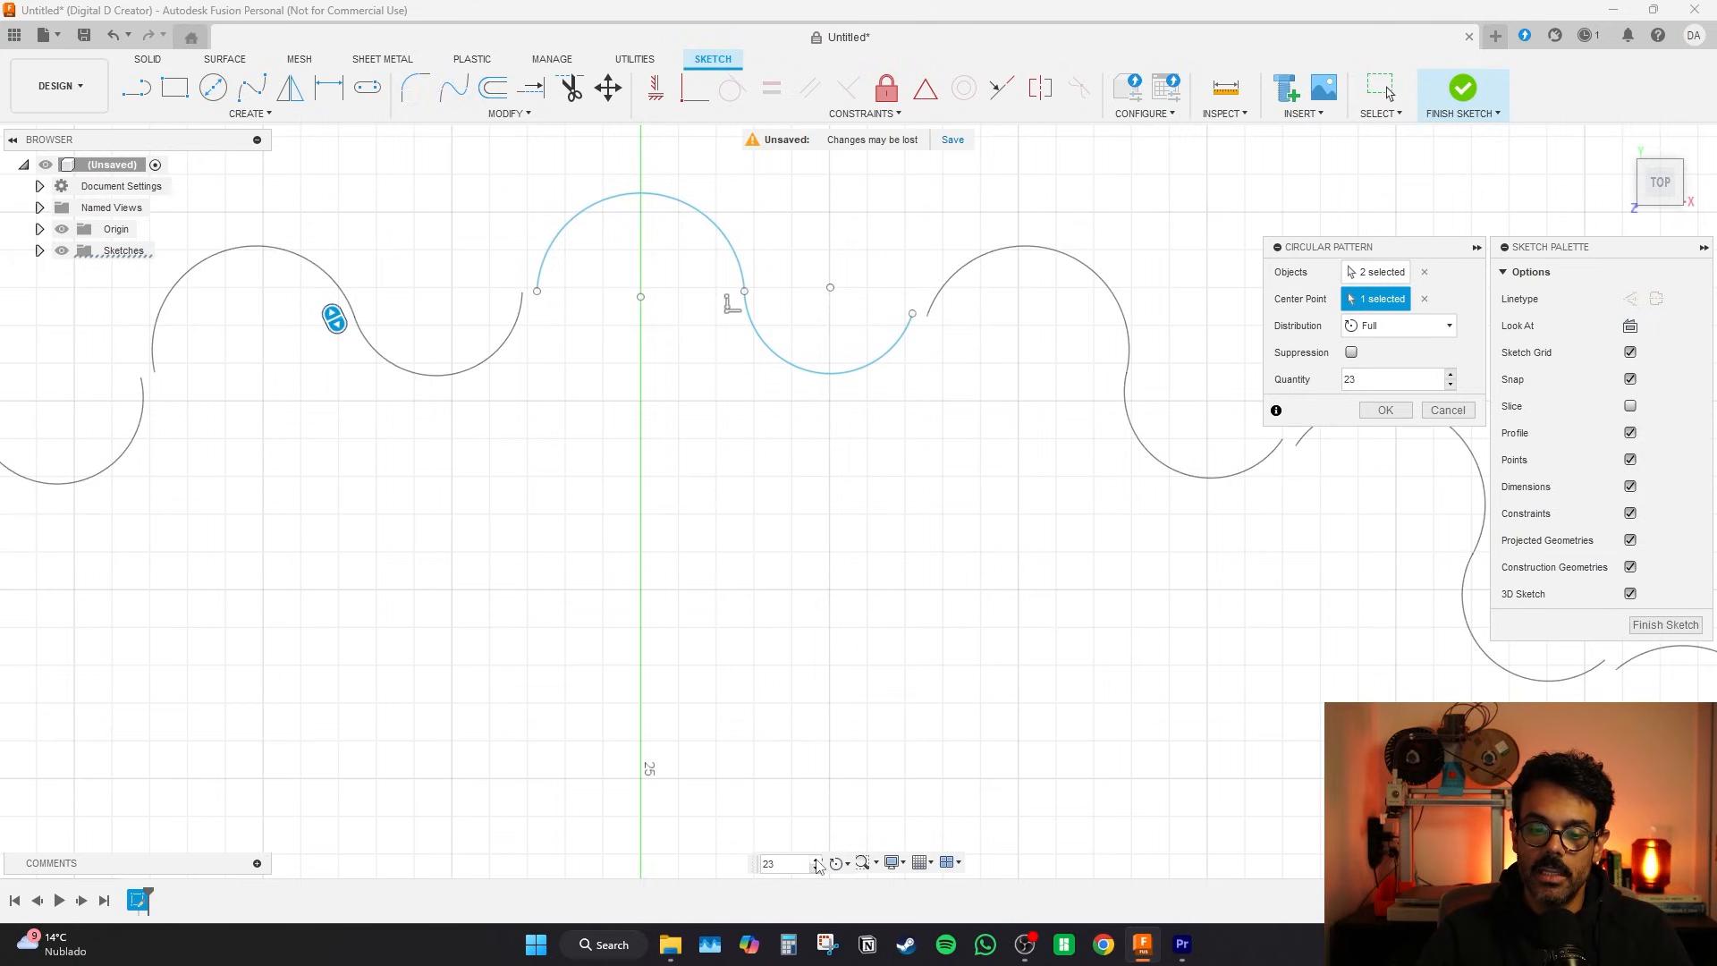
- Change the pattern distribution to Symmetric, widen its angle to 343 degrees and set the quantity to 24
left_click(1377, 326)
scroll(735, 440, "down", 6)
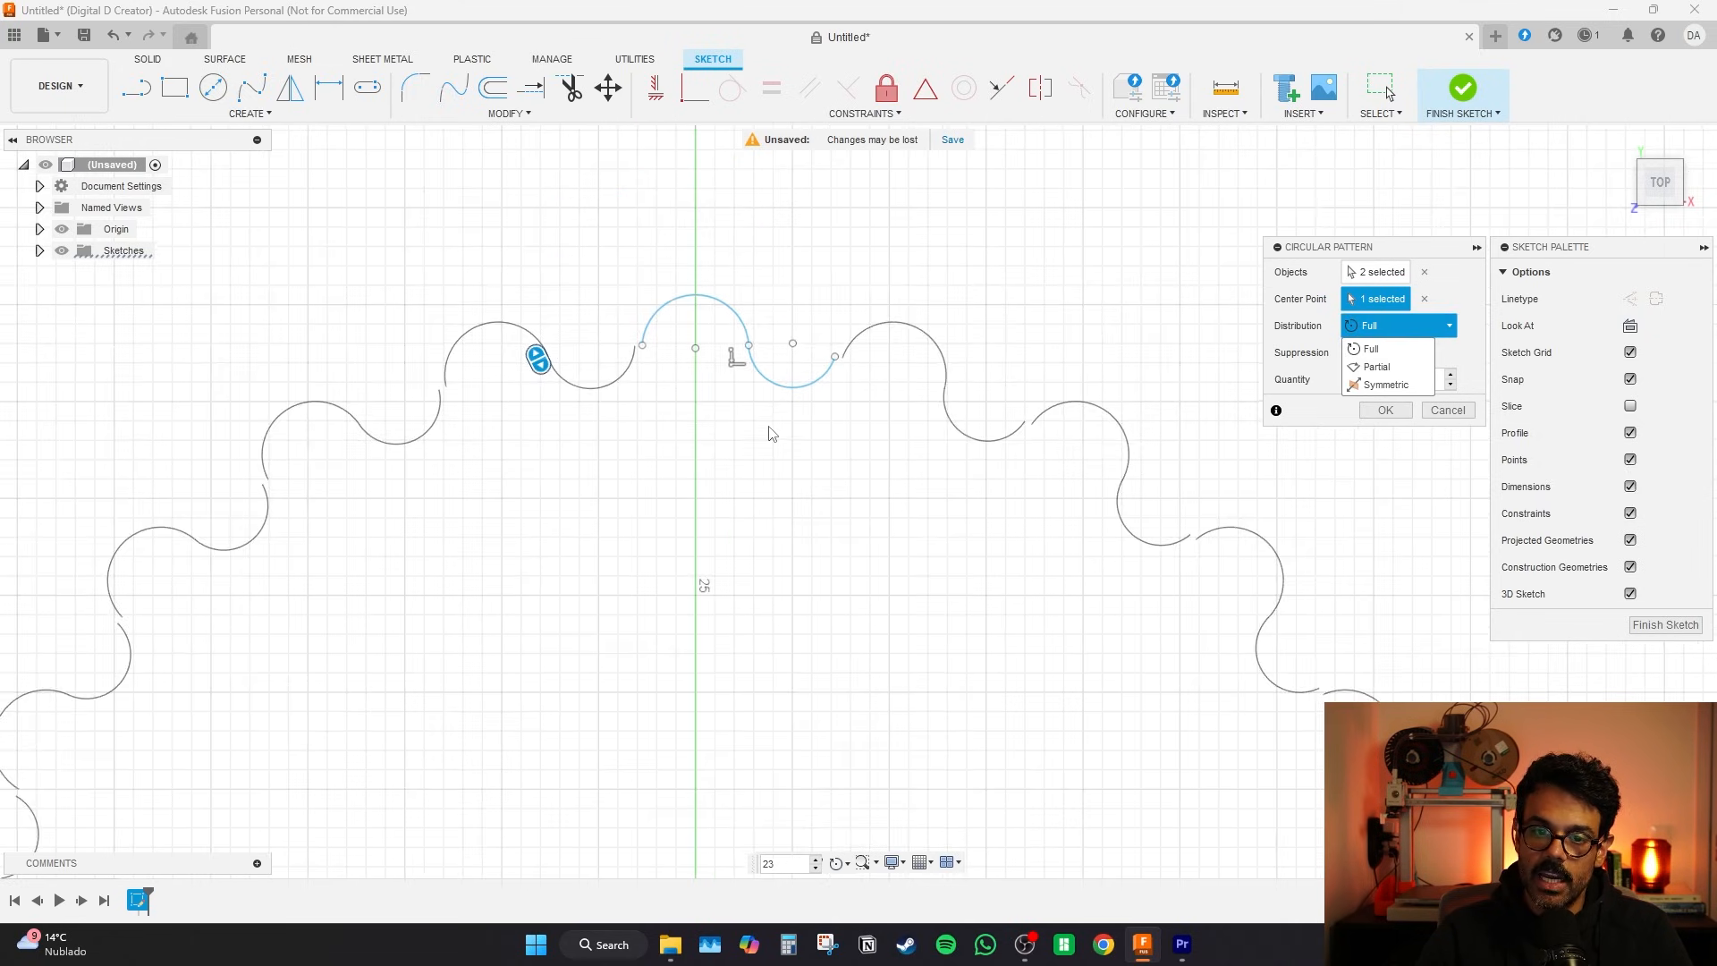
scroll(735, 440, "down", 2)
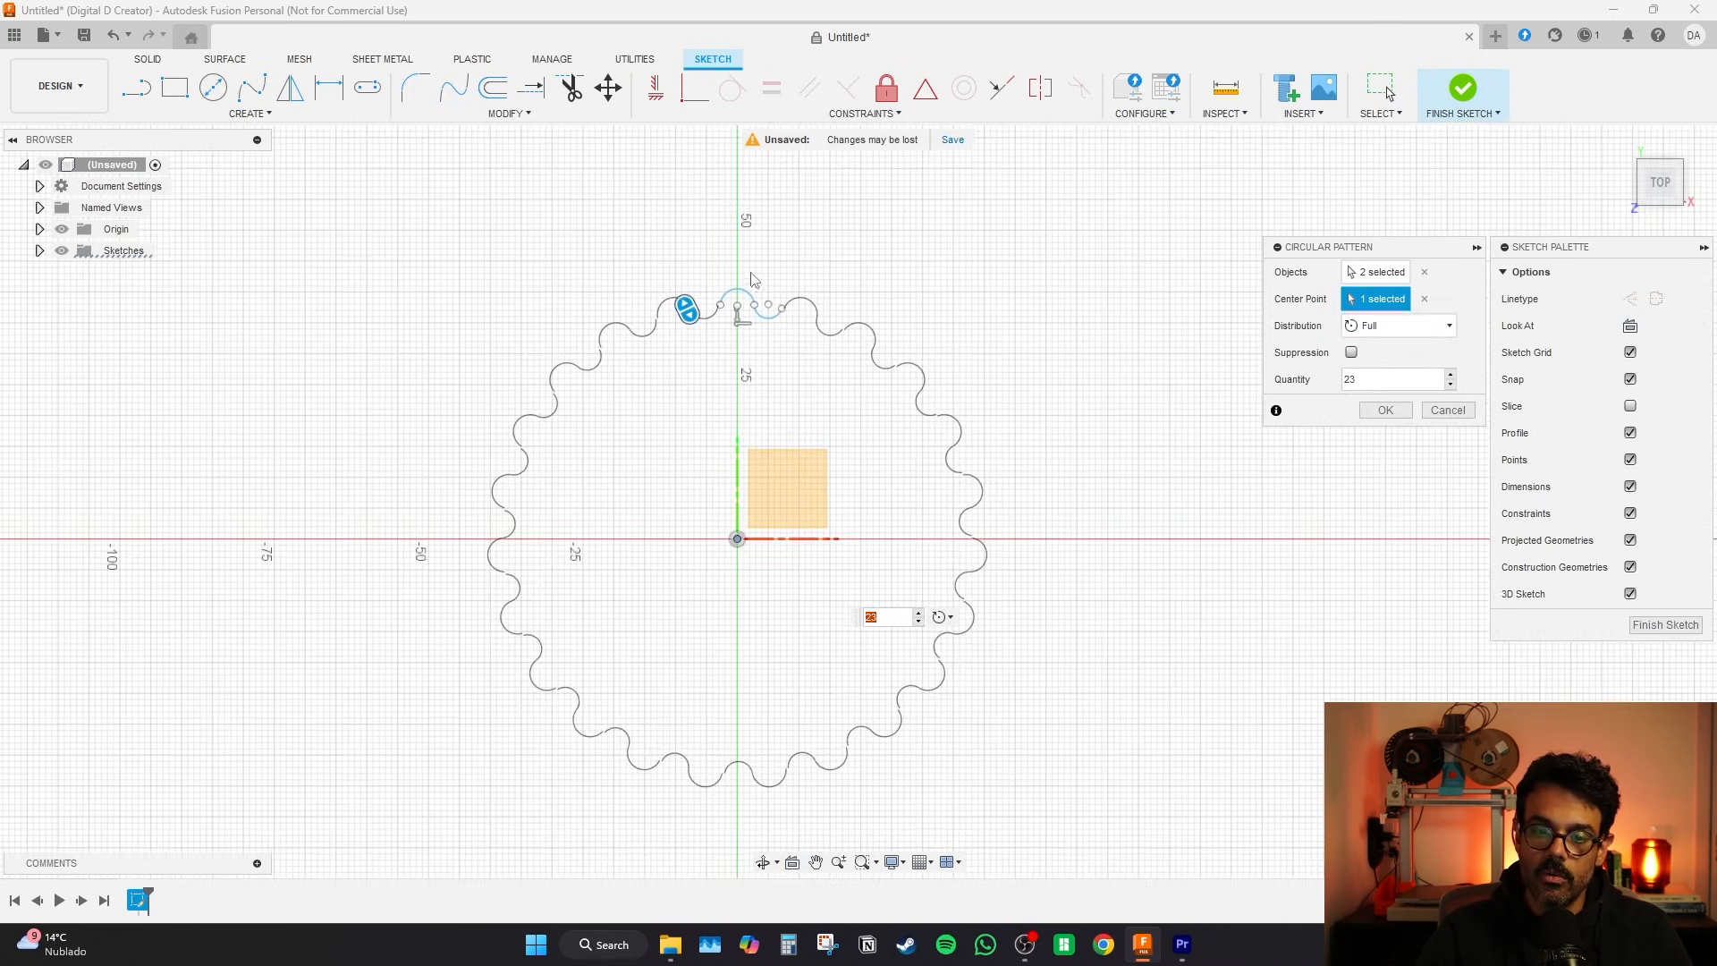
left_click(1390, 326)
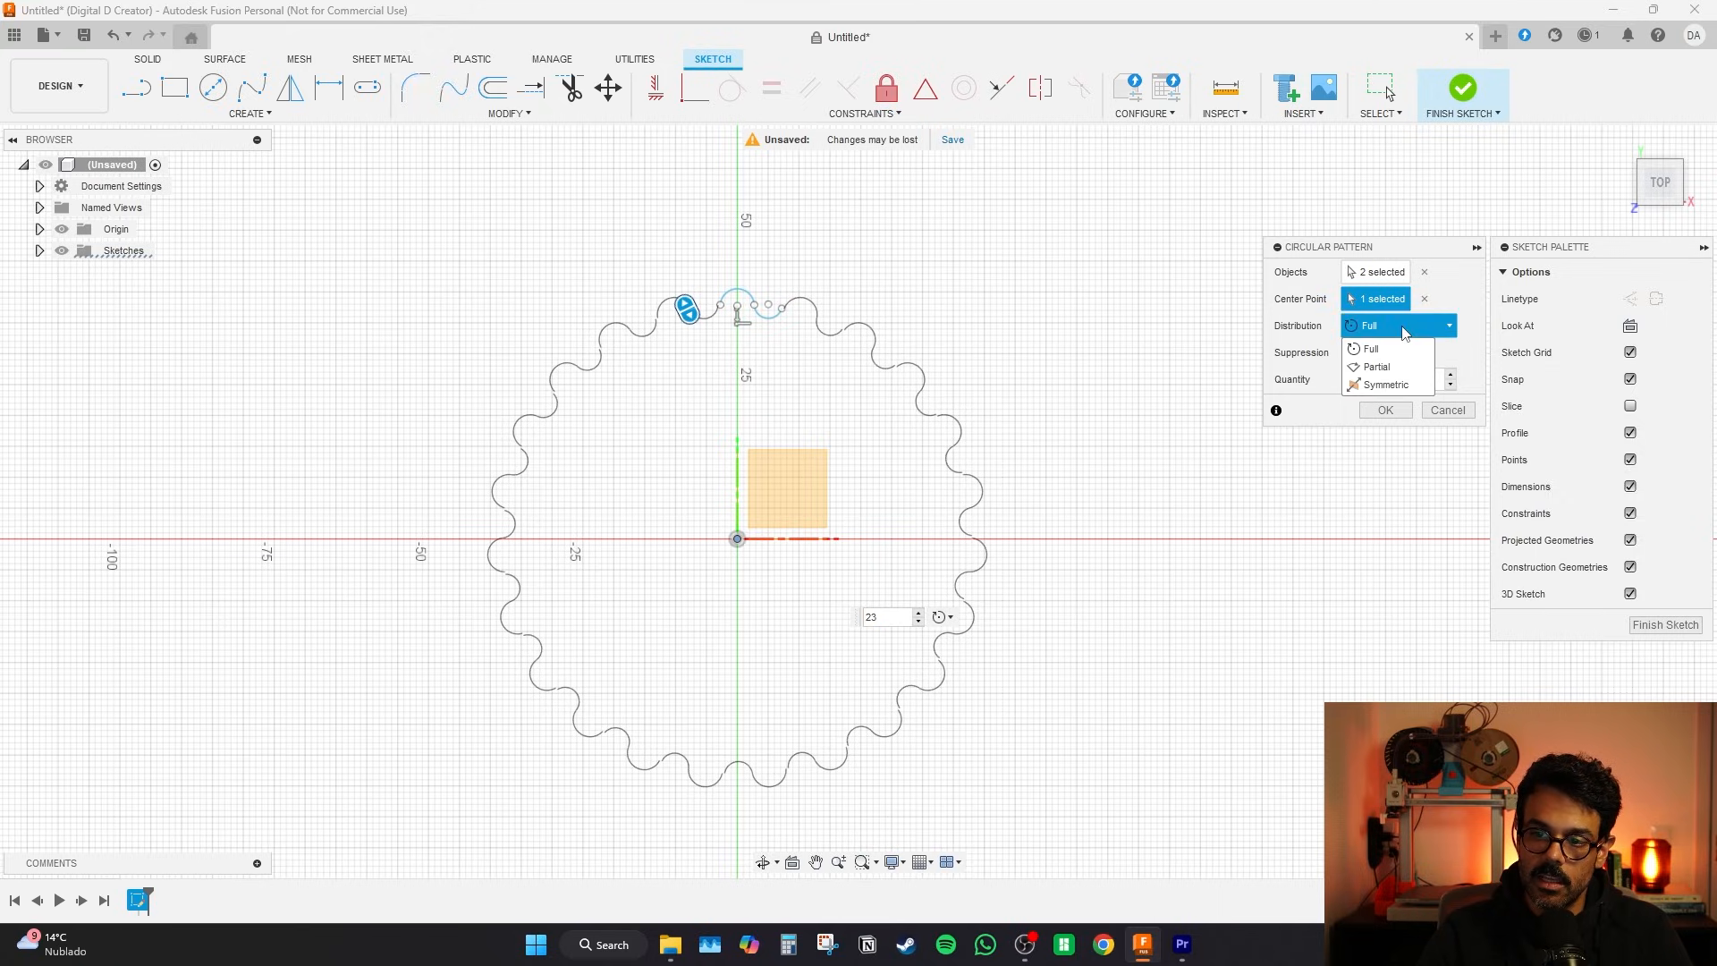
left_click(1384, 386)
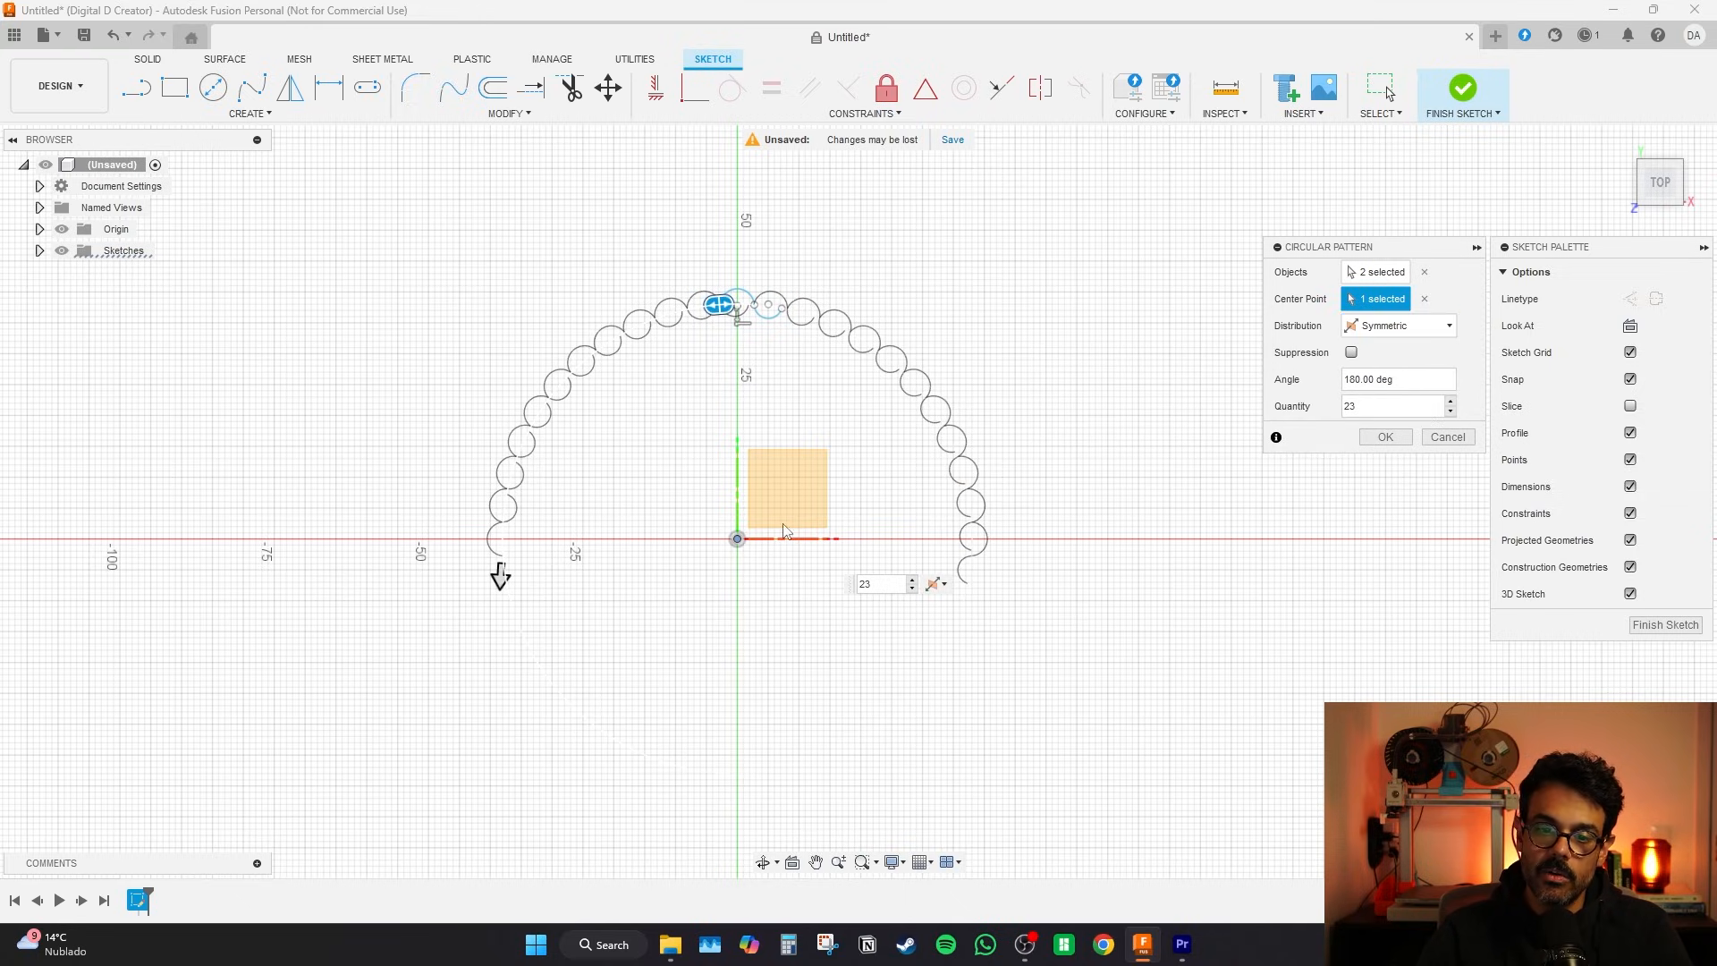
left_click_drag(500, 576, 720, 778)
left_click_drag(962, 590, 1157, 596)
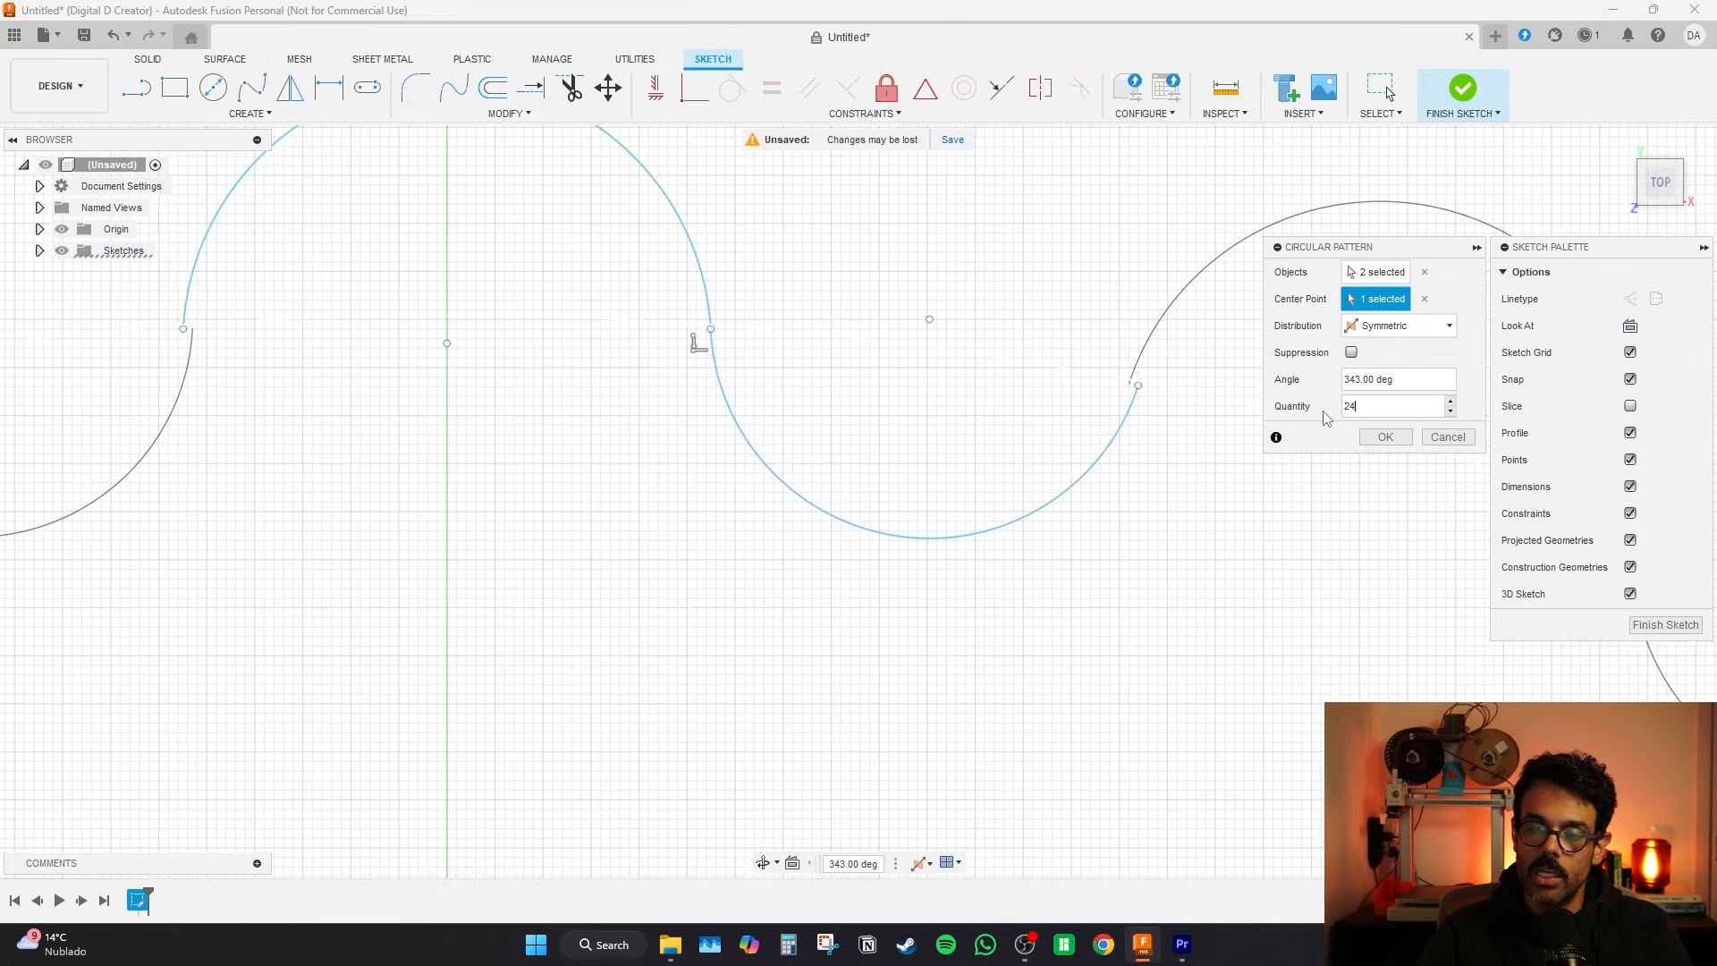
- Adjust the symmetric pattern's angle to 345 degrees, check the arc junctions around the ring and create the pattern
scroll(1080, 398, "down", 10)
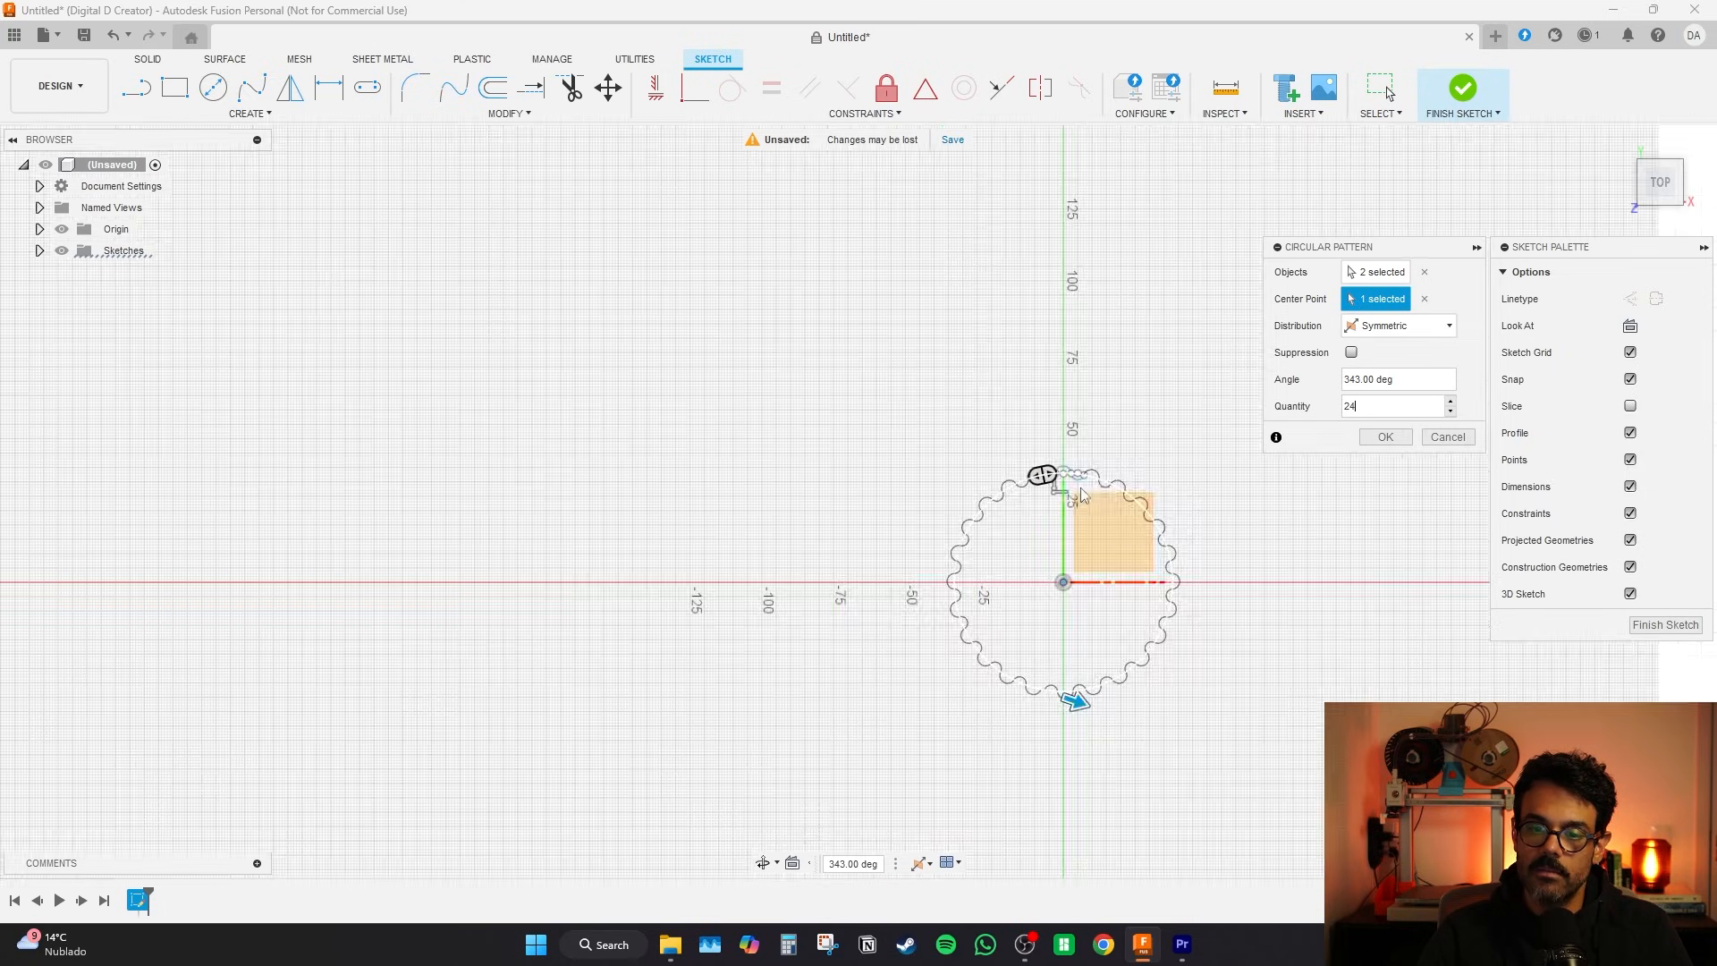
scroll(988, 498, "up", 10)
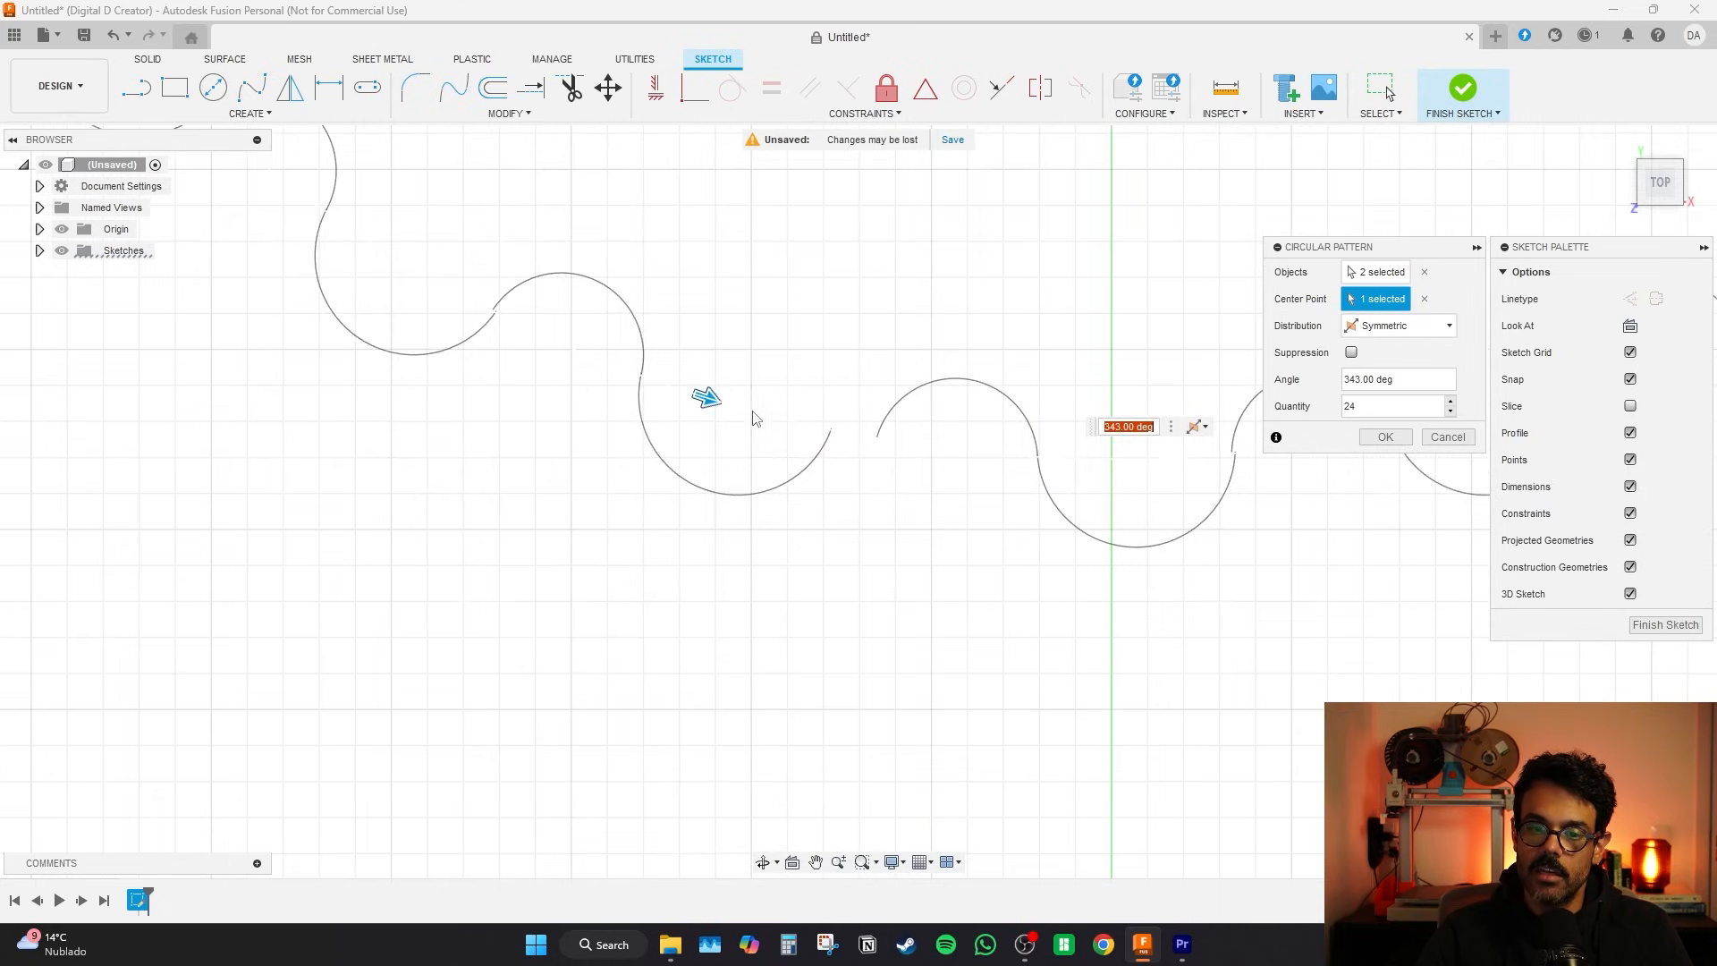
left_click_drag(707, 394, 754, 405)
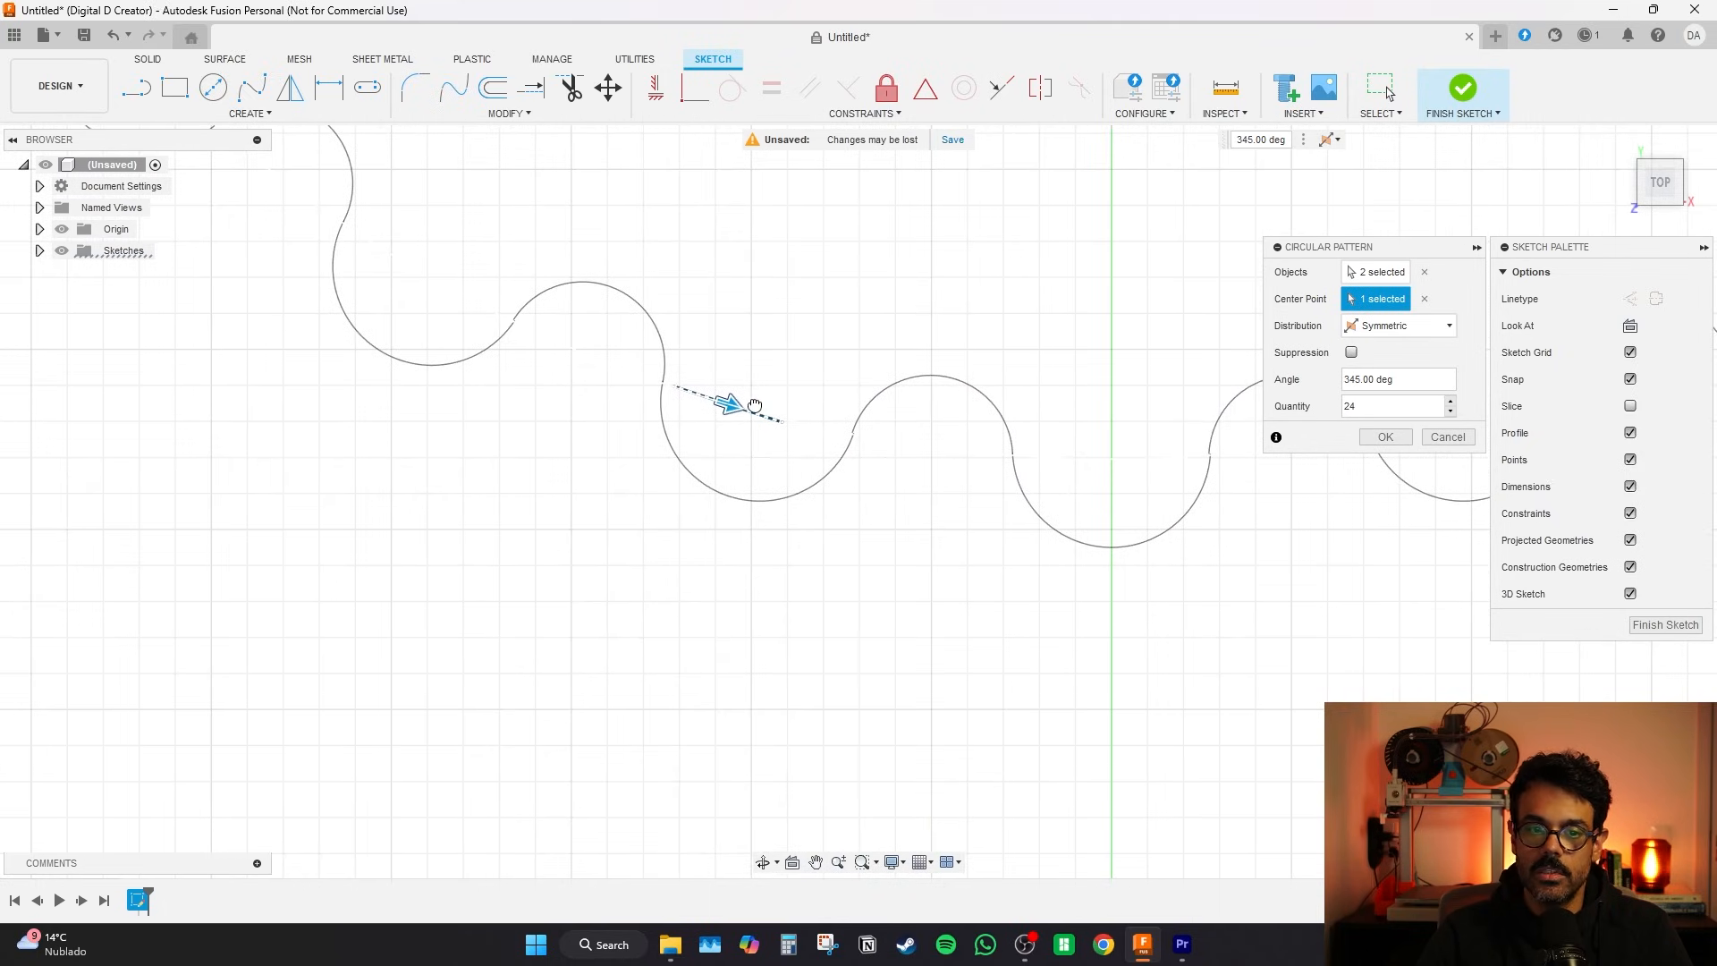
scroll(885, 484, "up", 5)
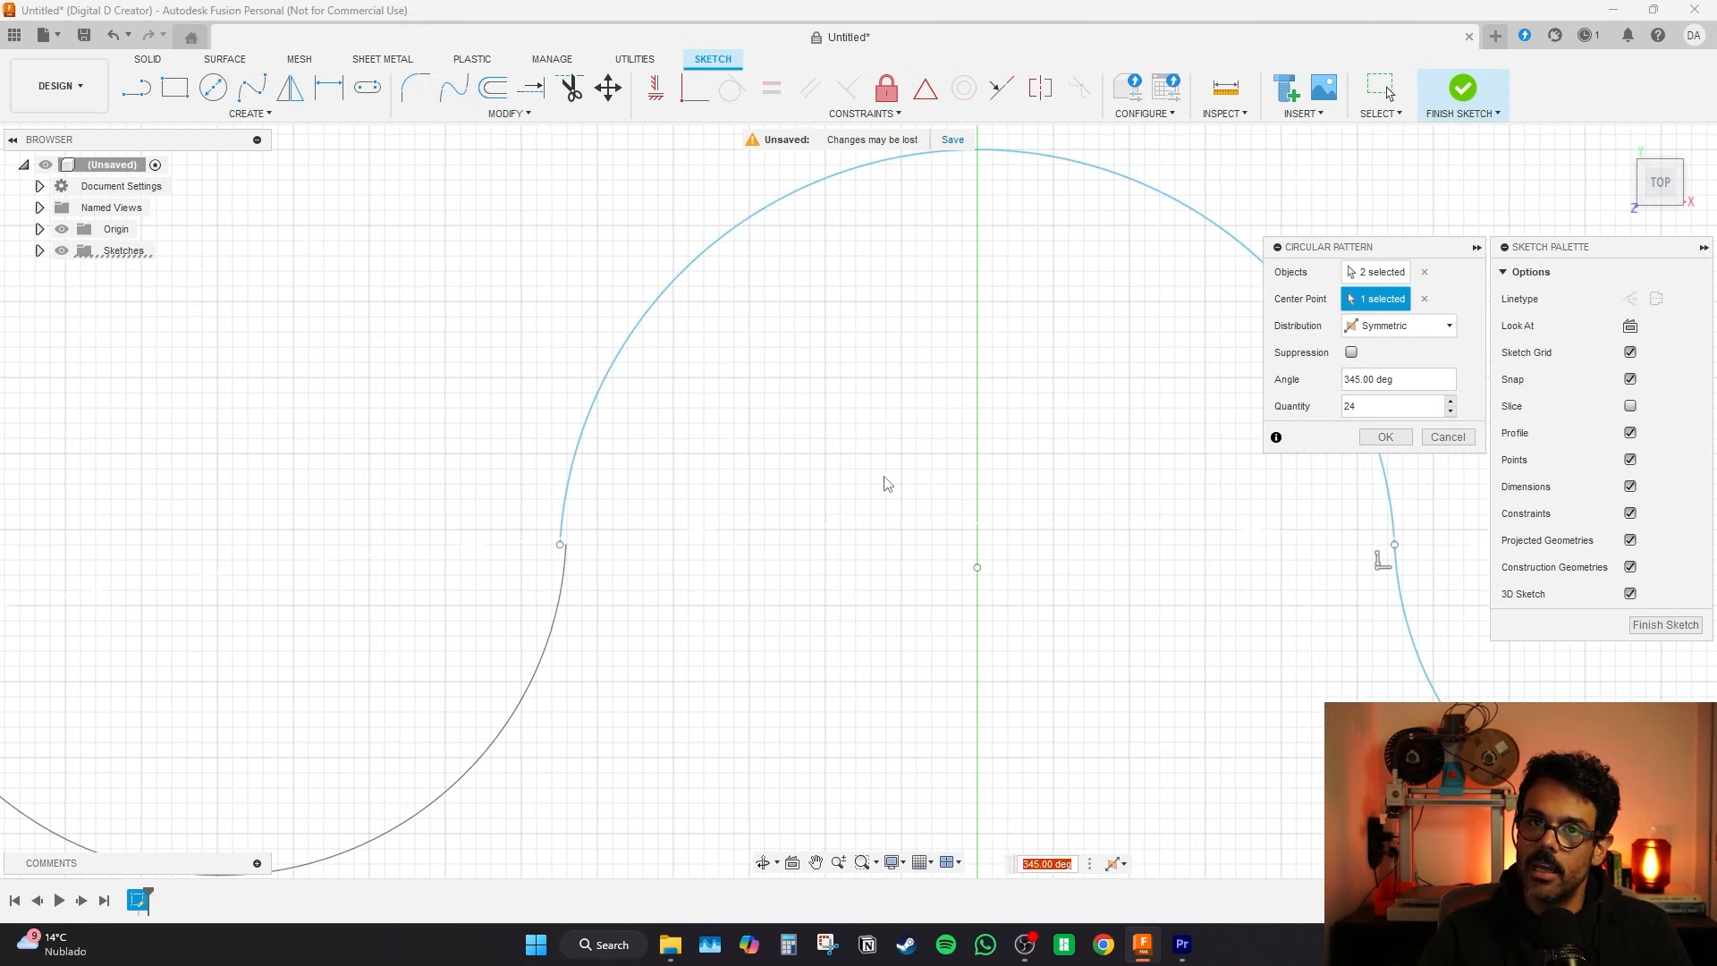
scroll(885, 484, "down", 10)
middle_click_drag(885, 484, 820, 287)
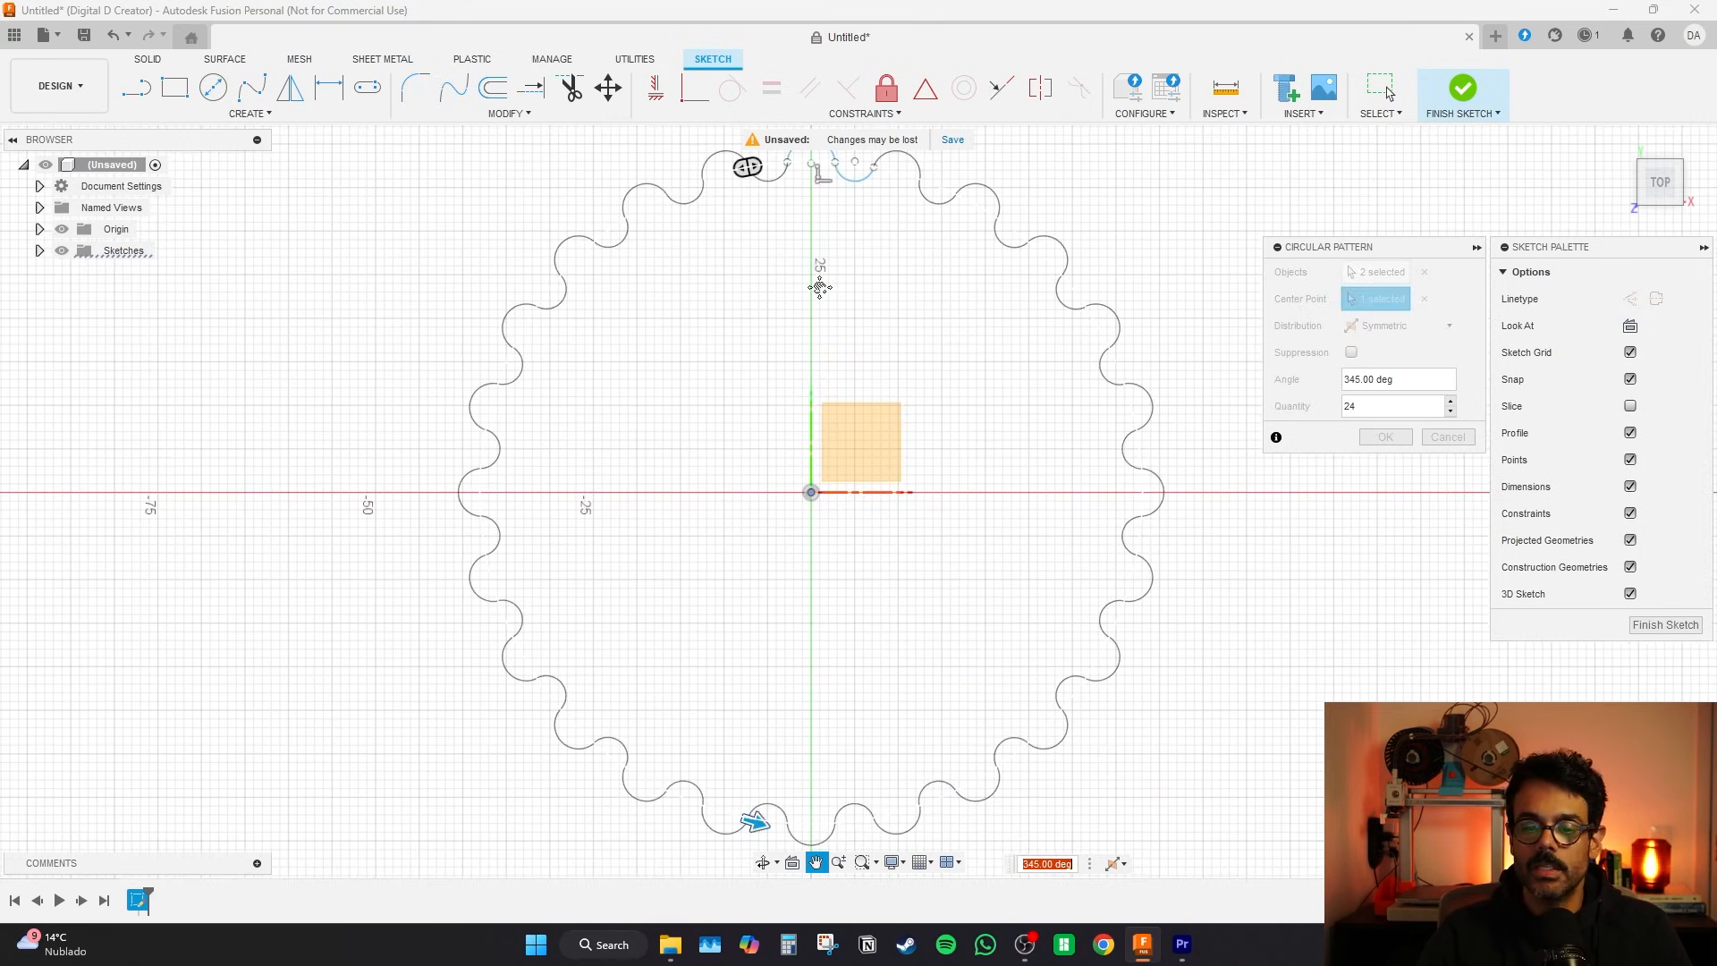
middle_click_drag(775, 423, 721, 386)
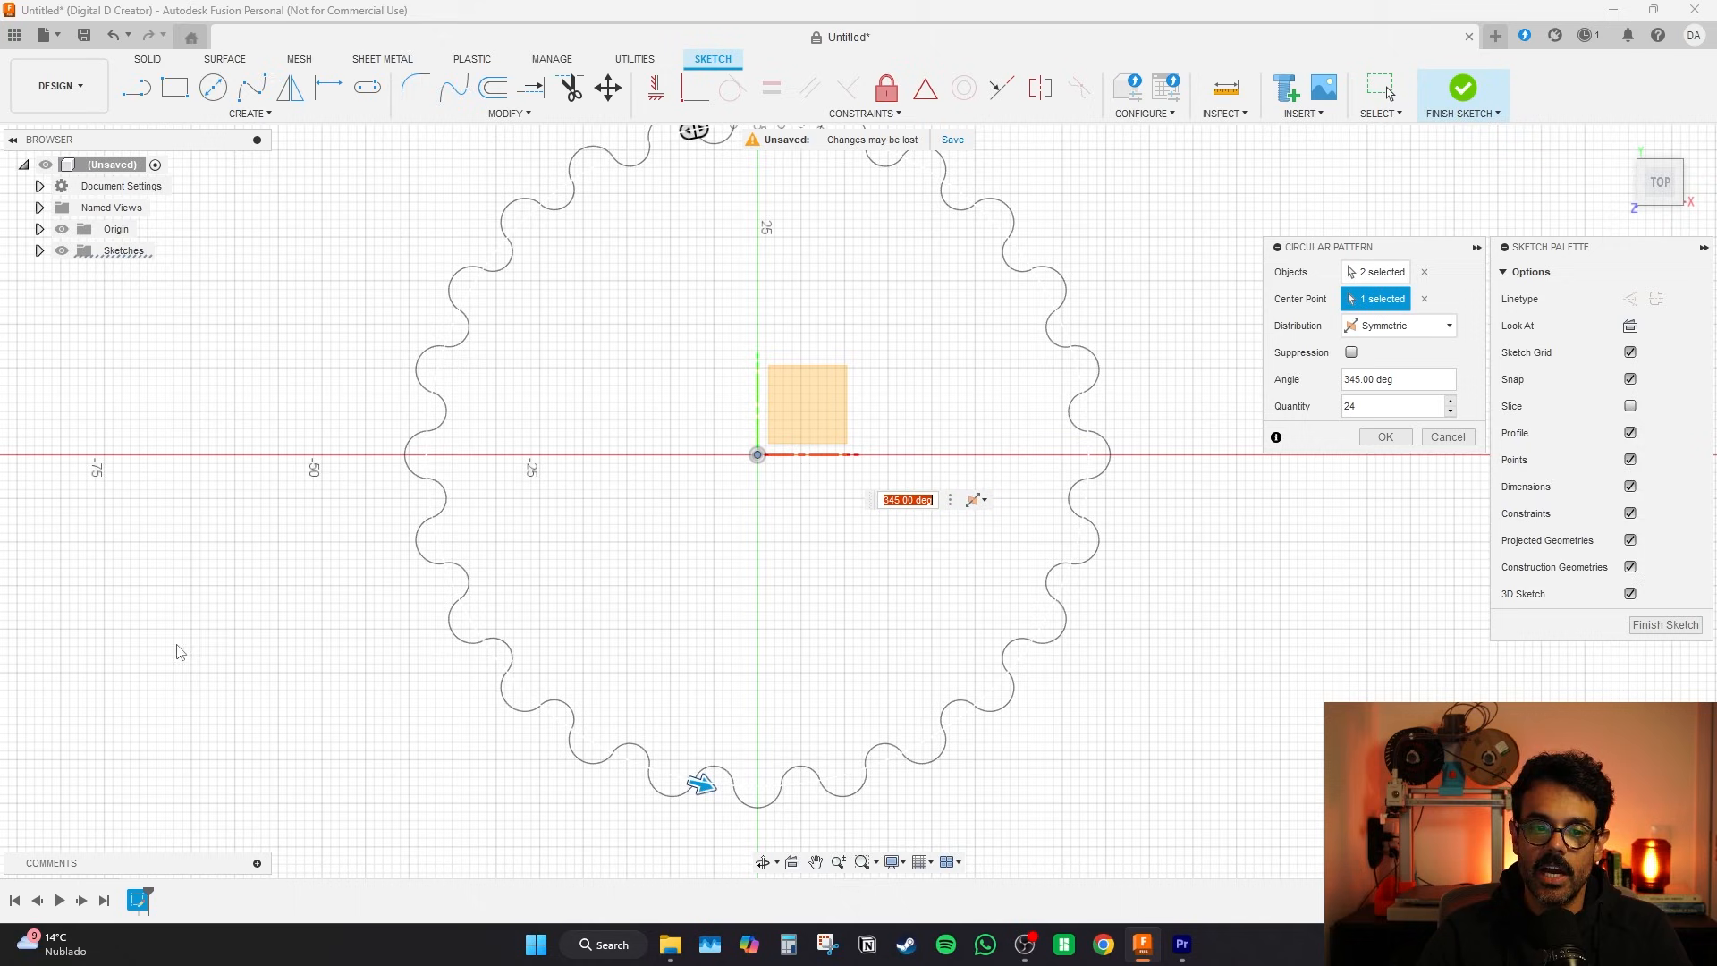
middle_click_drag(775, 302, 763, 397)
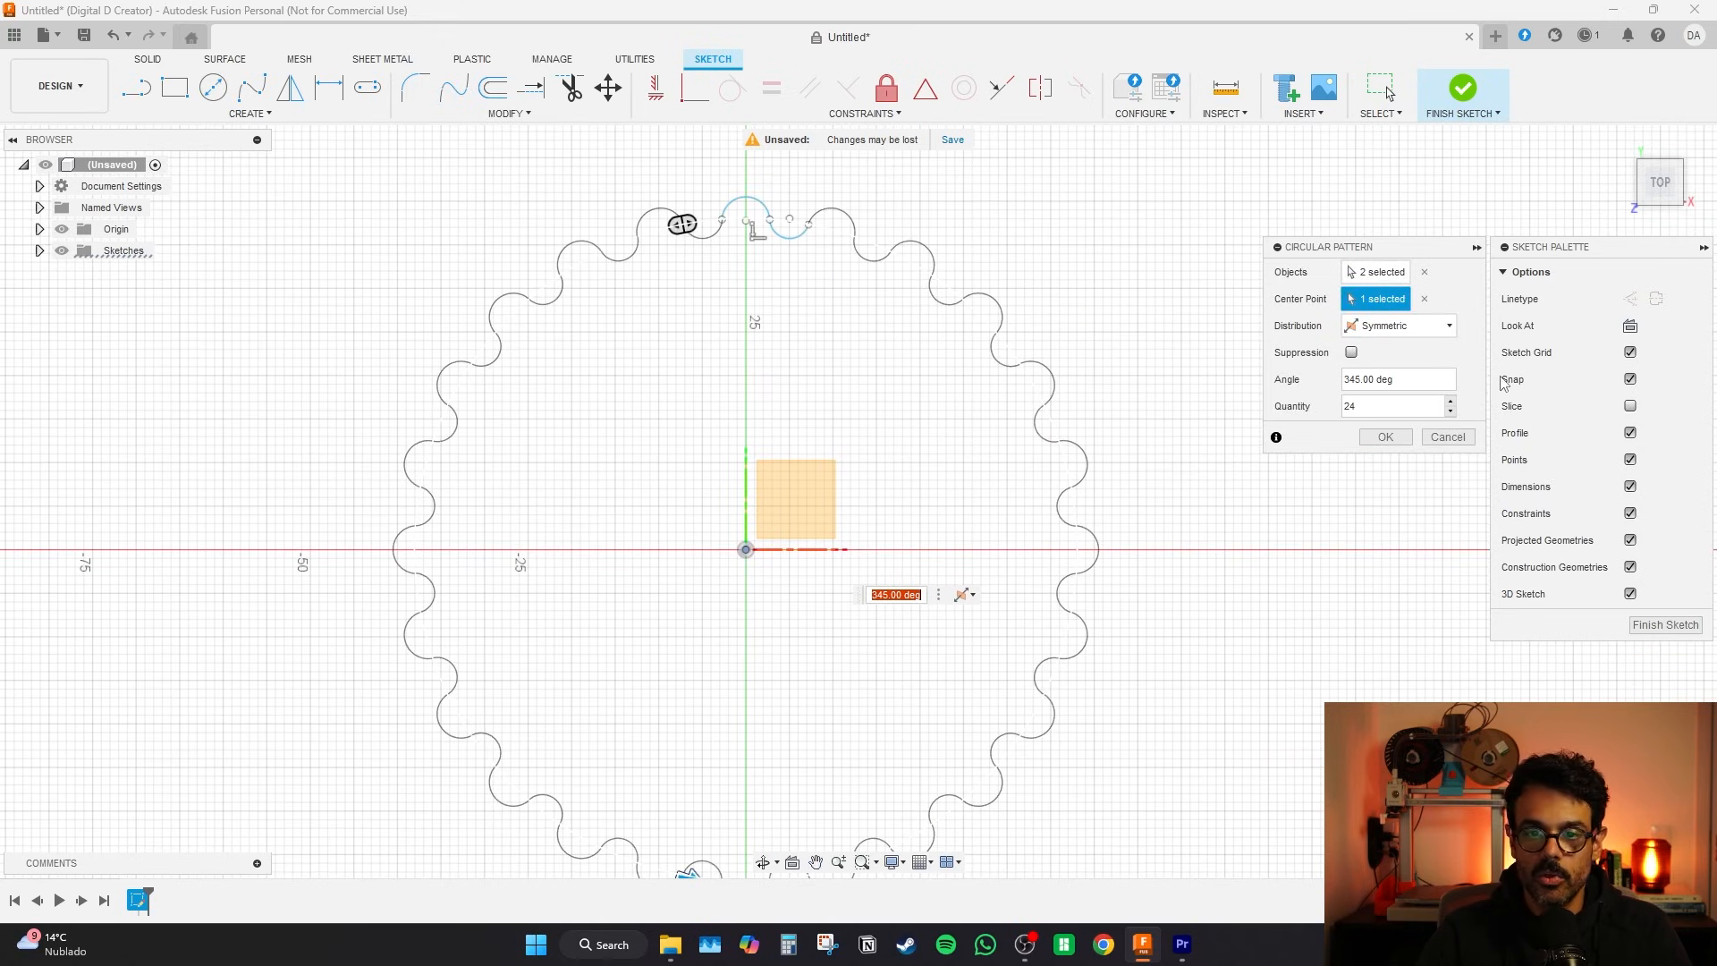
key("Return")
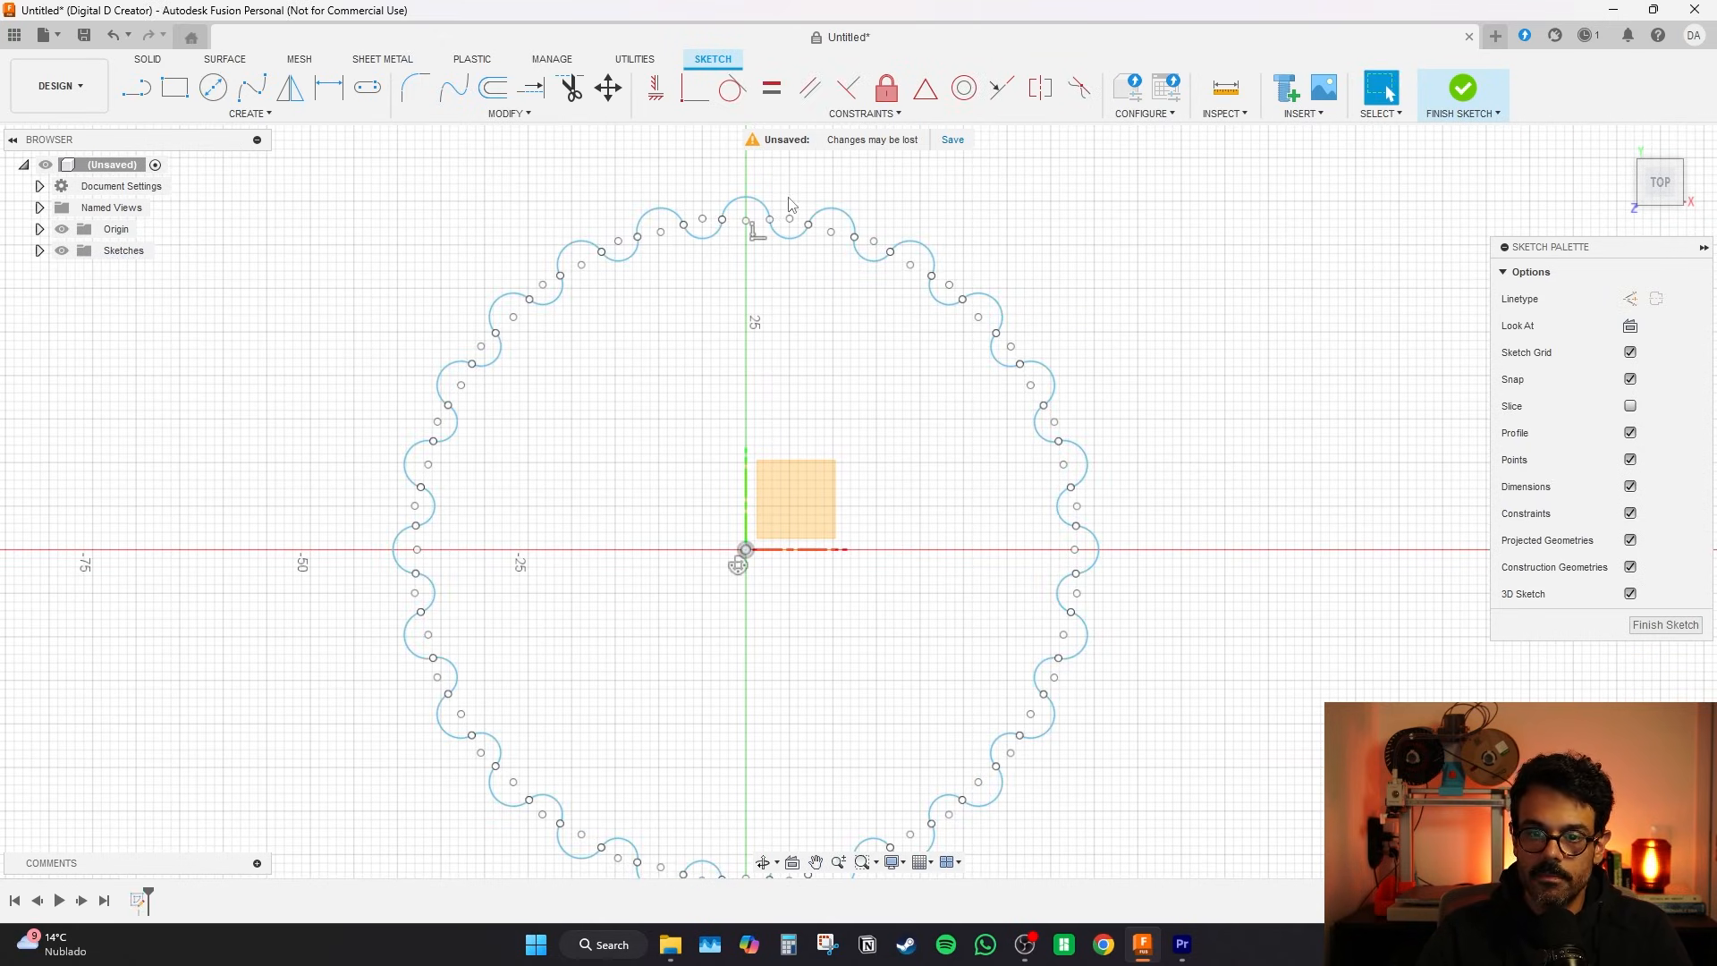
- Examine the patterned wavy outline and the junctions between its arcs around the ring
scroll(755, 379, "down", 3)
scroll(741, 583, "up", 3)
scroll(759, 241, "up", 4)
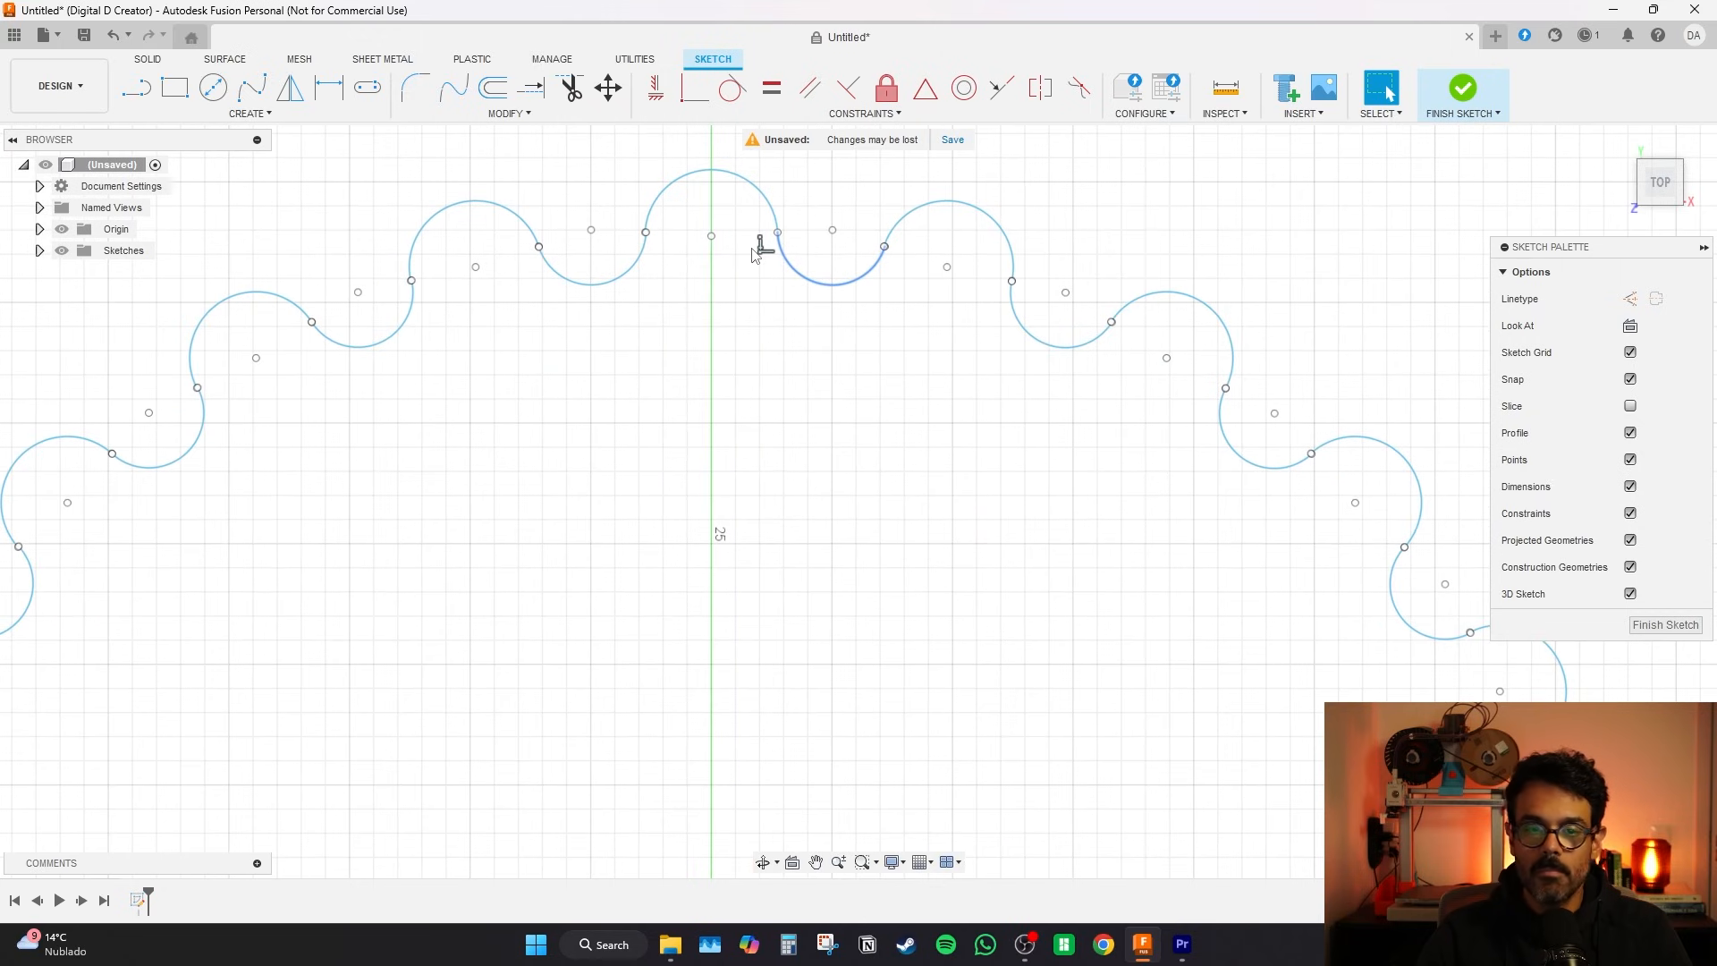
scroll(728, 766, "down", 5)
middle_click_drag(751, 601, 722, 522)
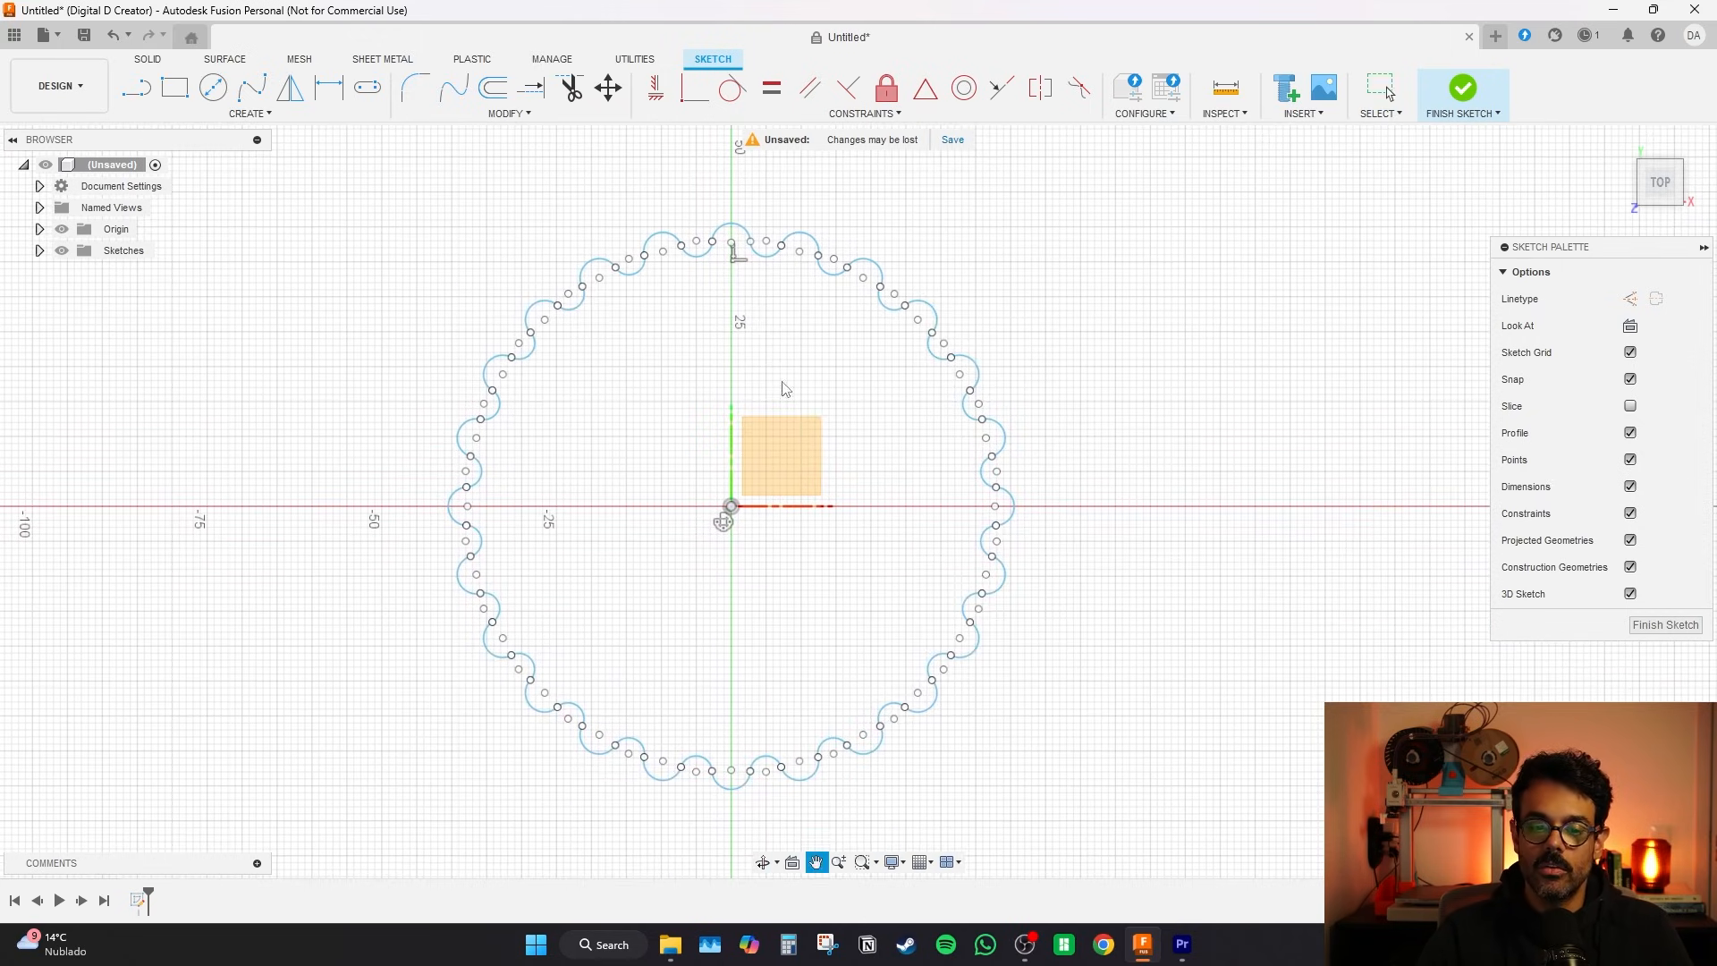
scroll(760, 295, "up", 4)
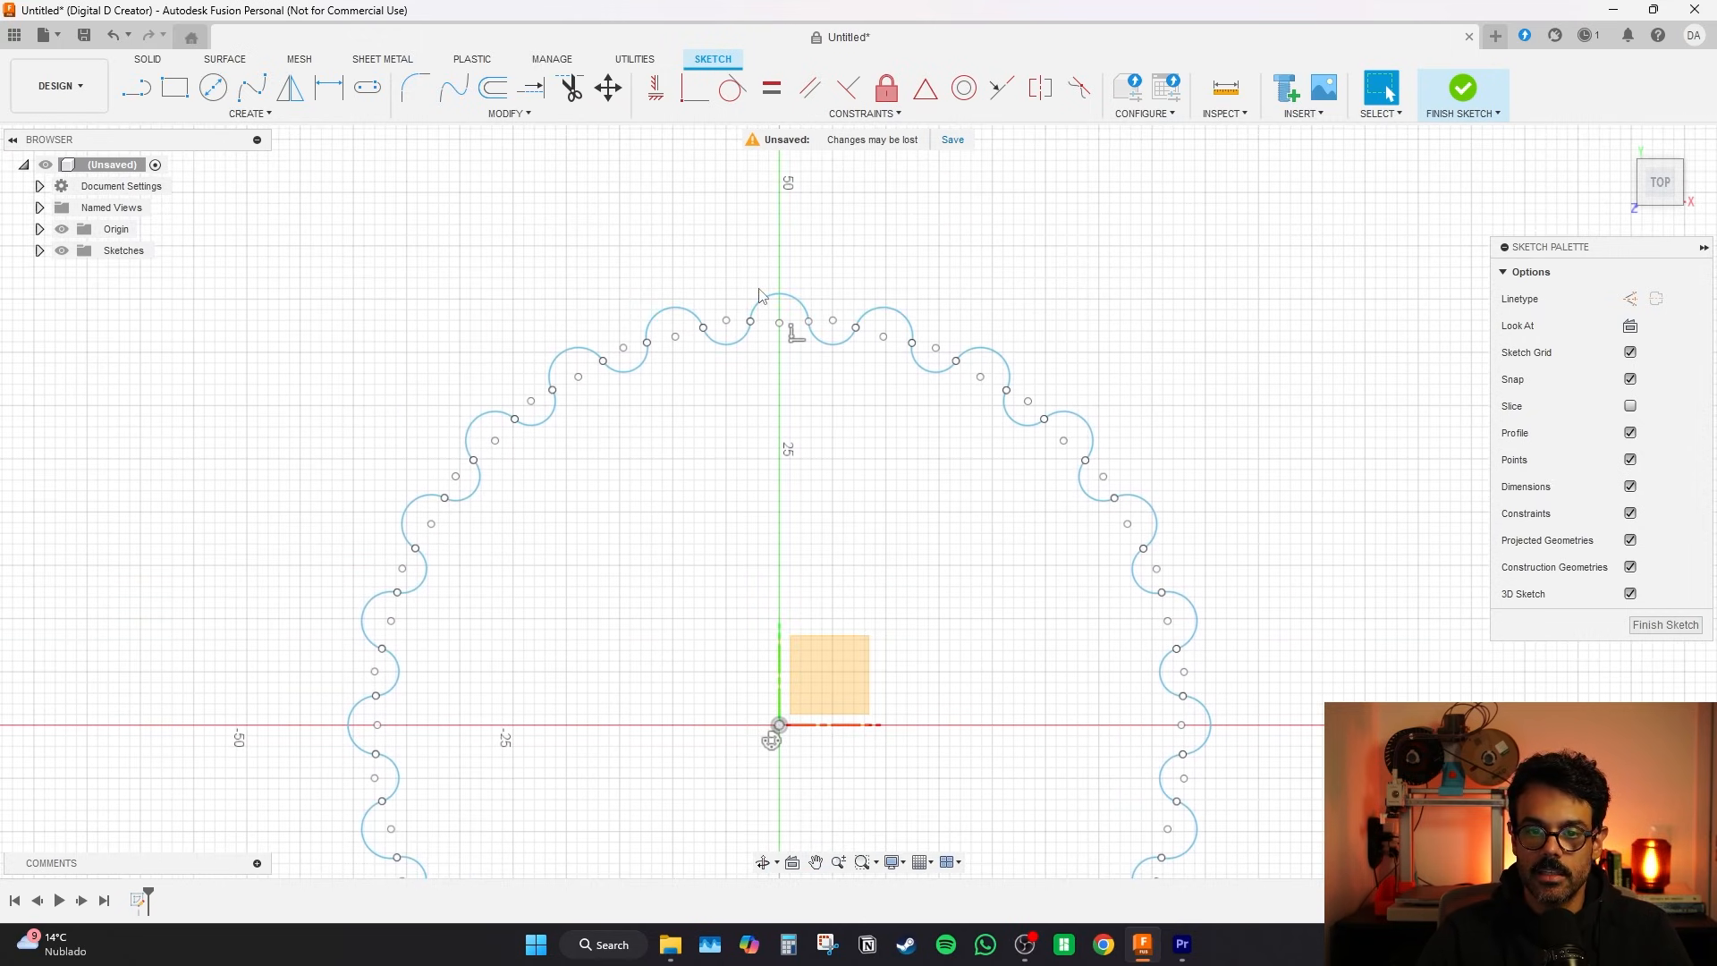
- Close the gap at the left junction of the topmost lobe by merging the loose arc endpoint with its neighbour's
scroll(760, 295, "down", 4)
scroll(794, 314, "up", 6)
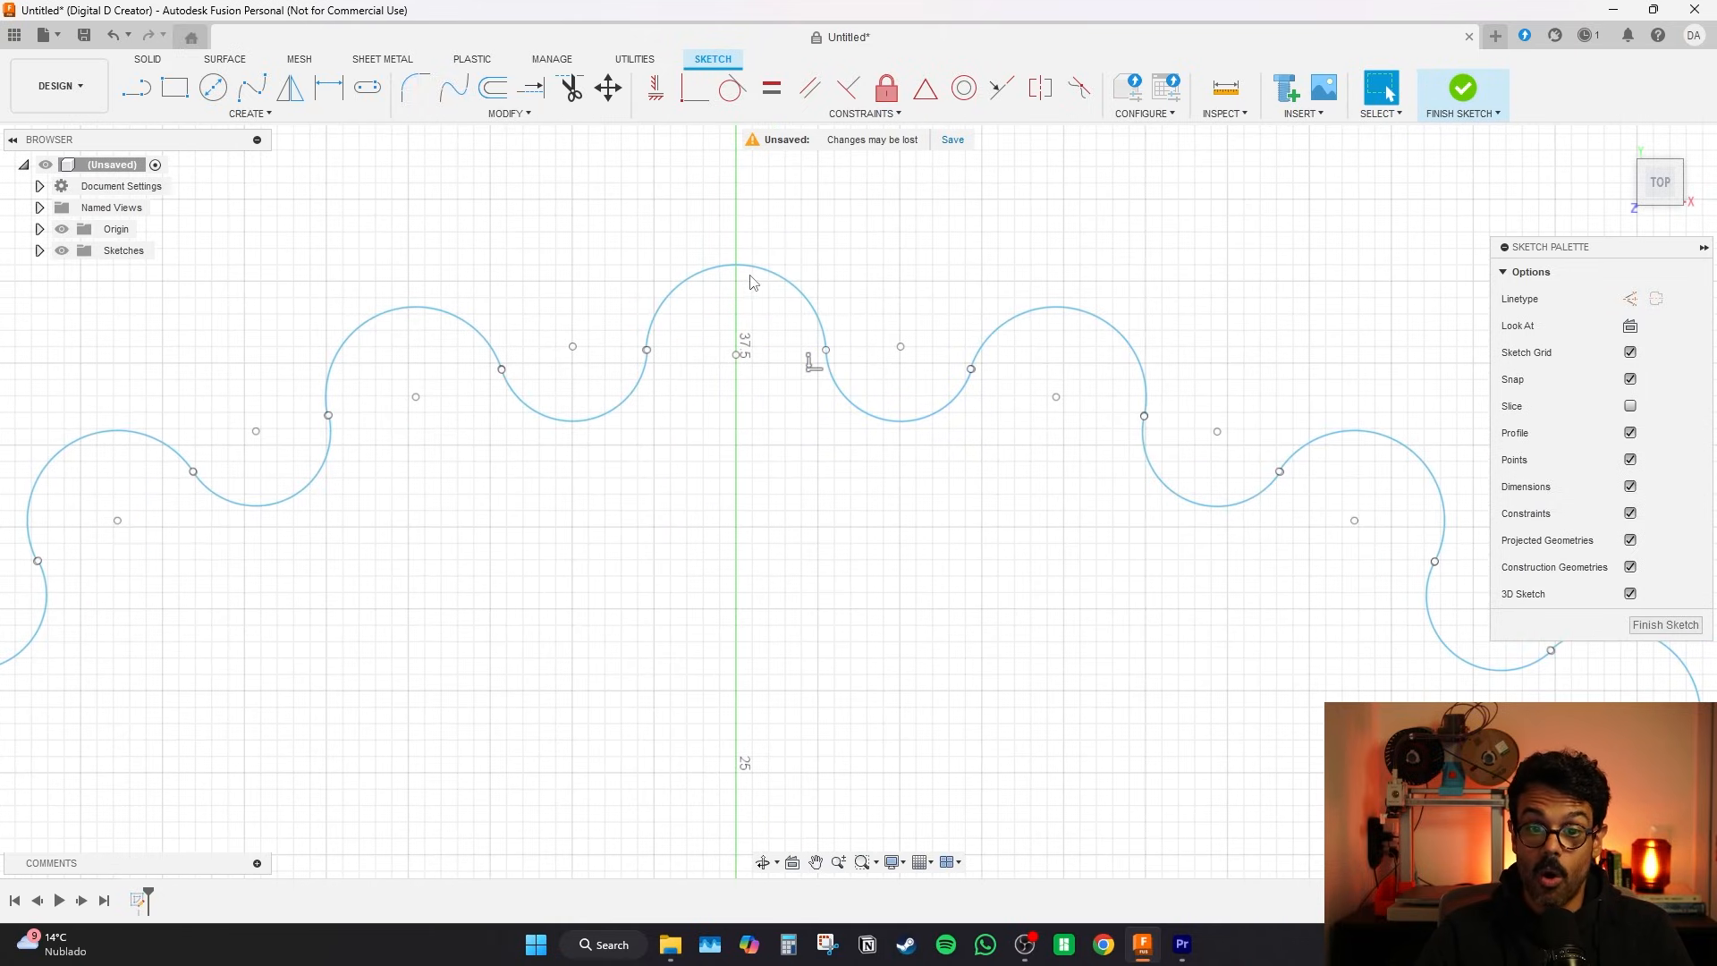
scroll(750, 283, "up", 3)
middle_click_drag(710, 359, 809, 345)
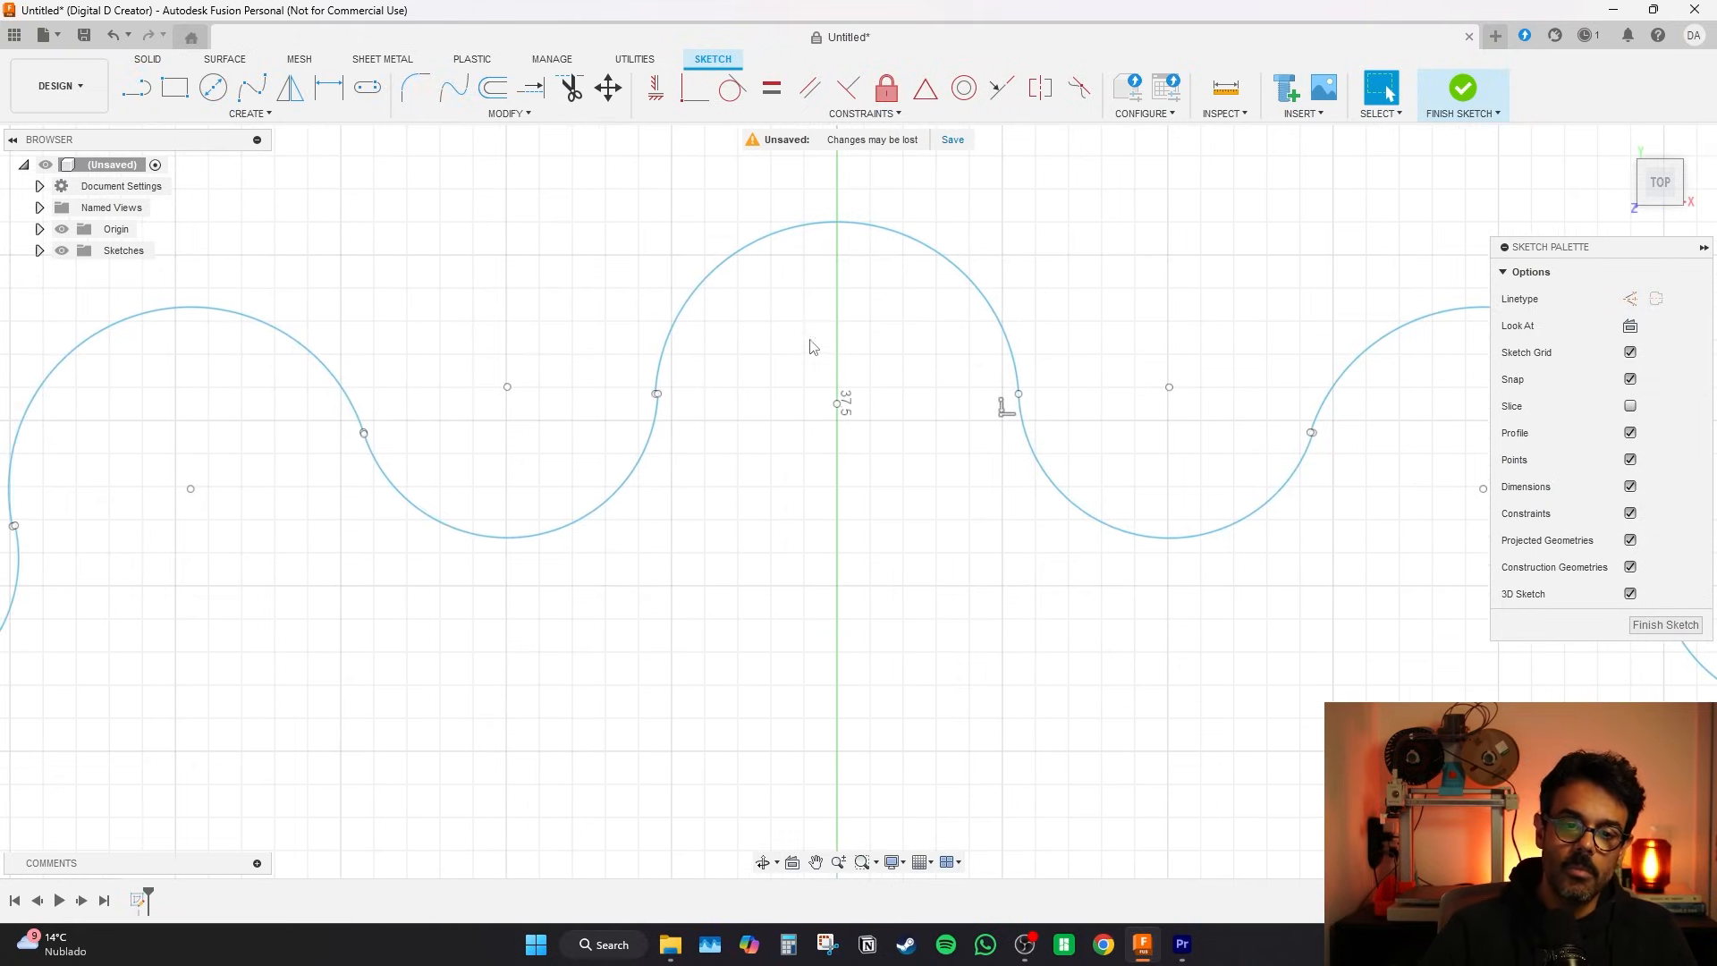
scroll(657, 382, "up", 8)
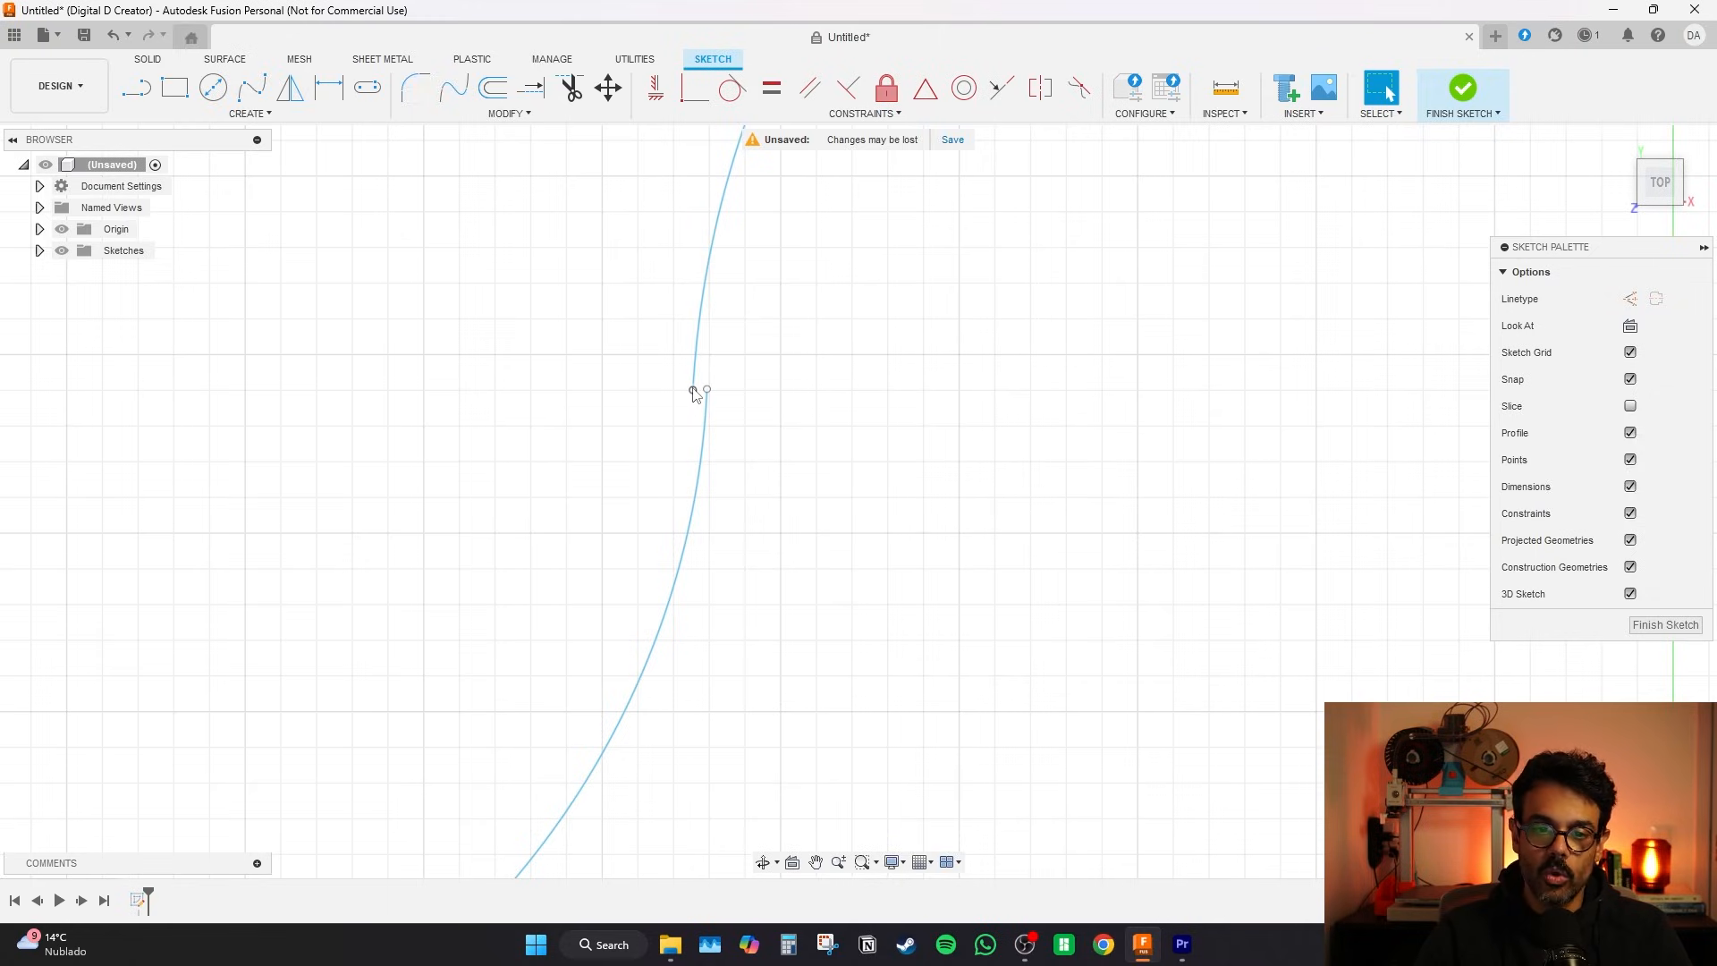
left_click_drag(693, 391, 705, 390)
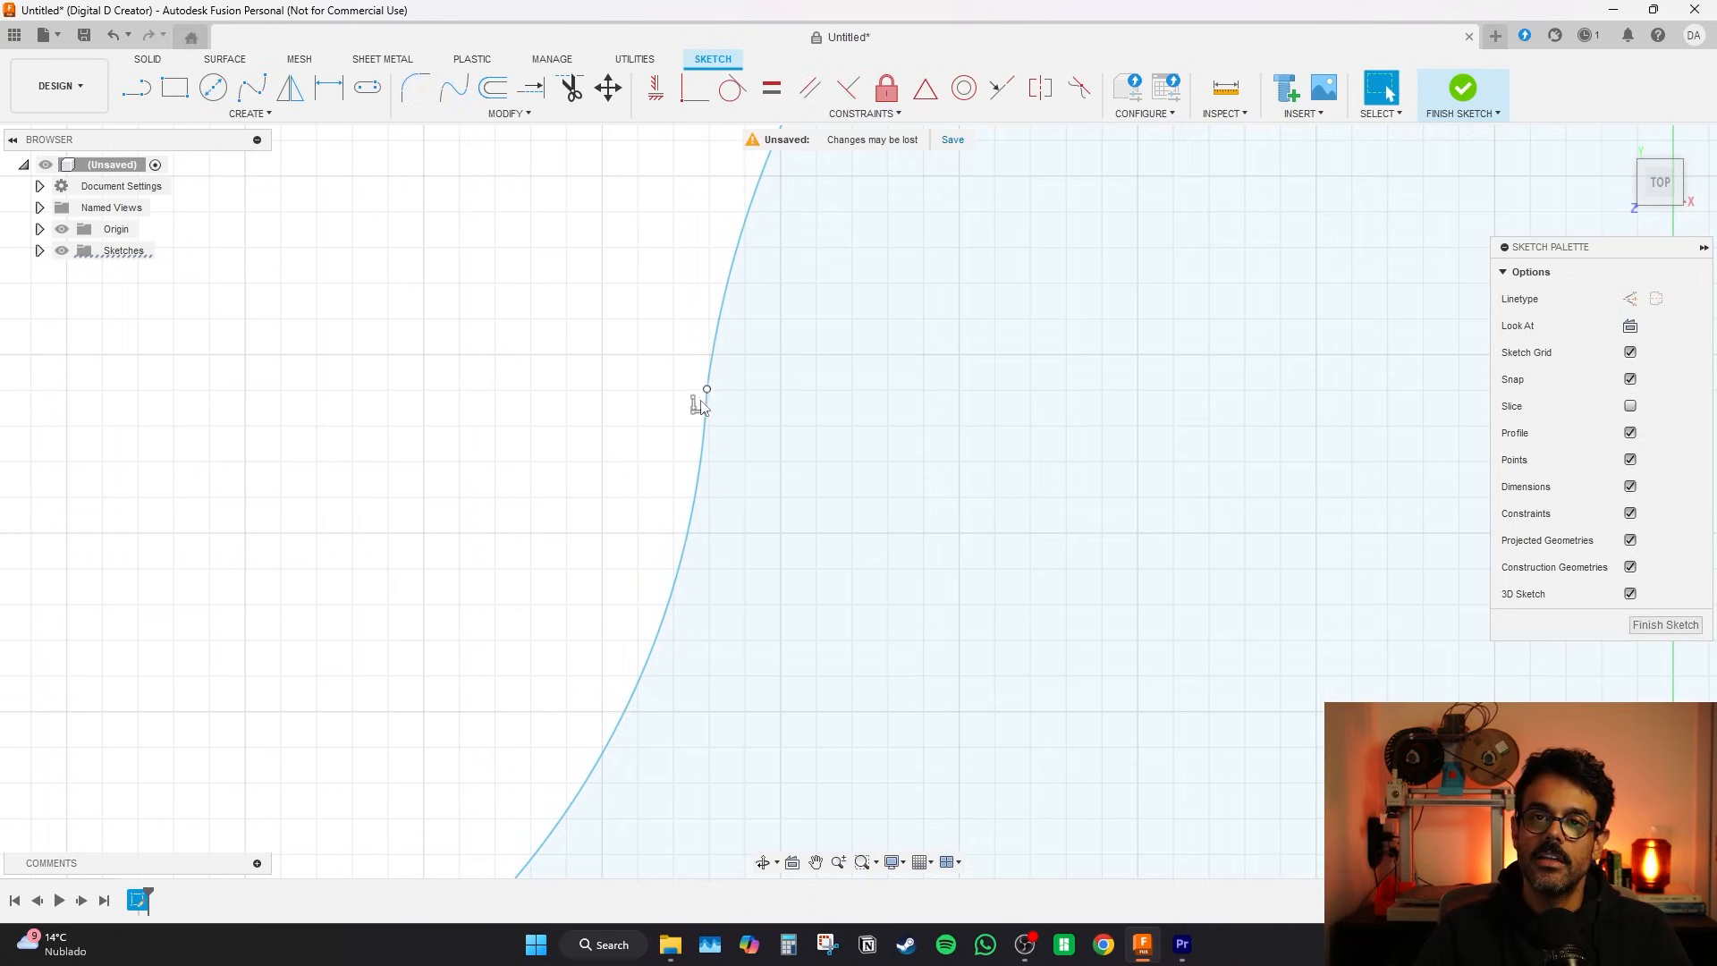
scroll(636, 421, "down", 5)
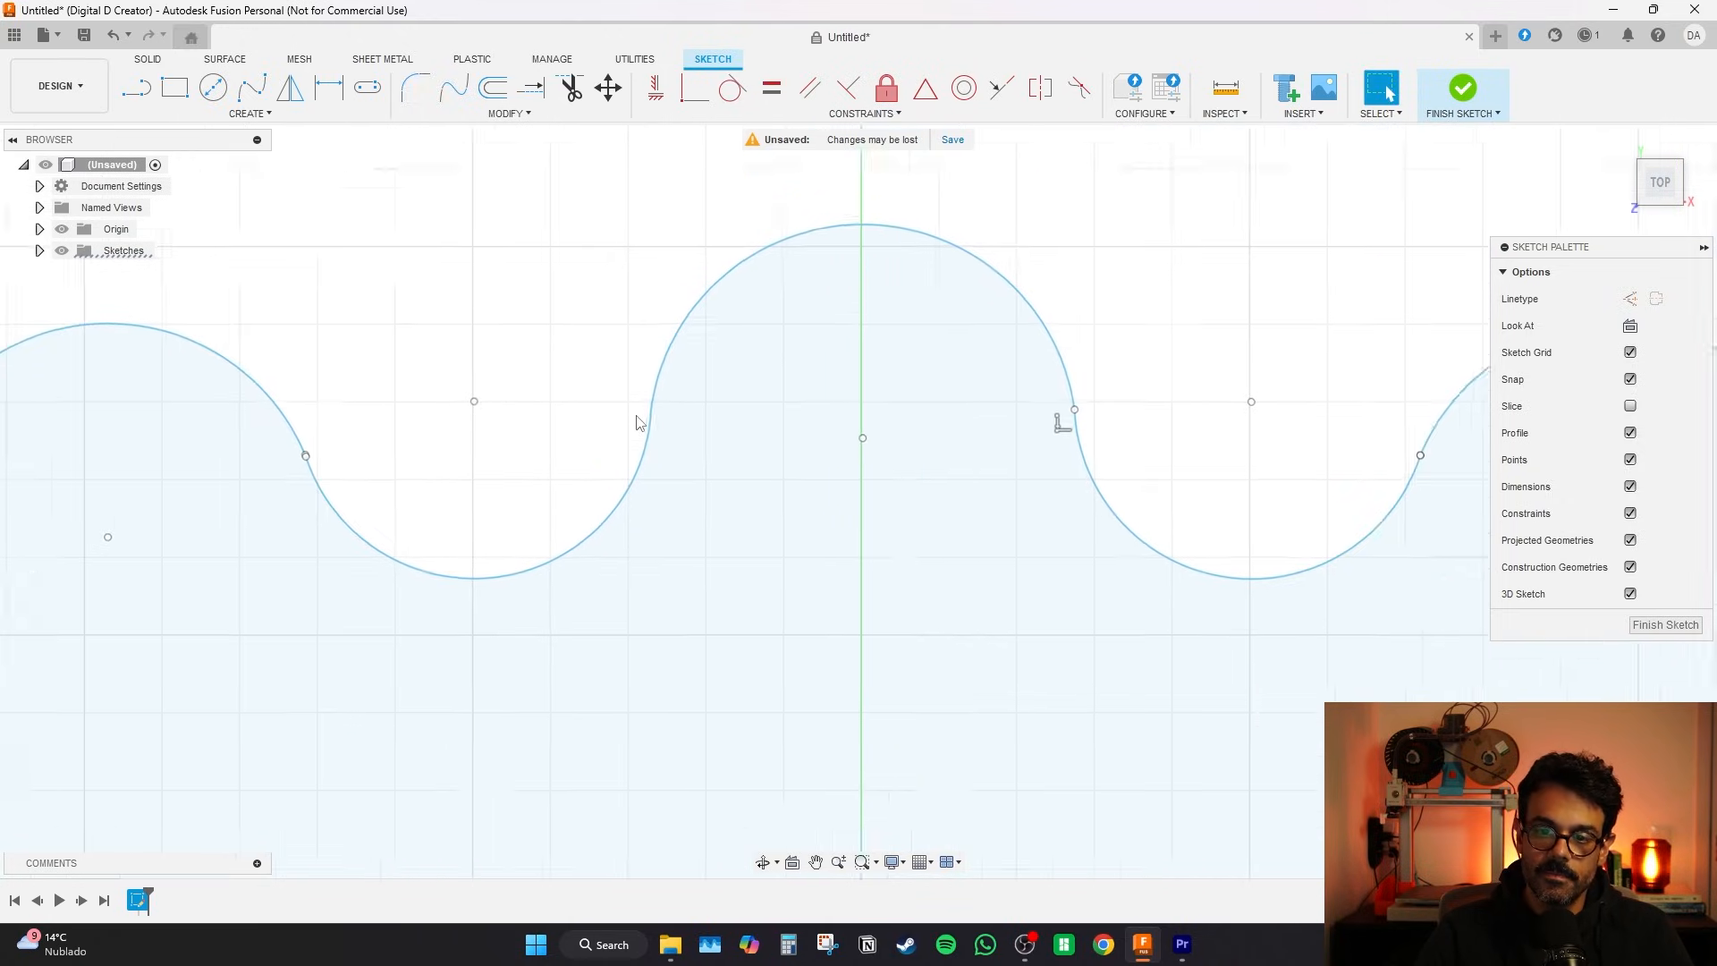
scroll(636, 421, "down", 10)
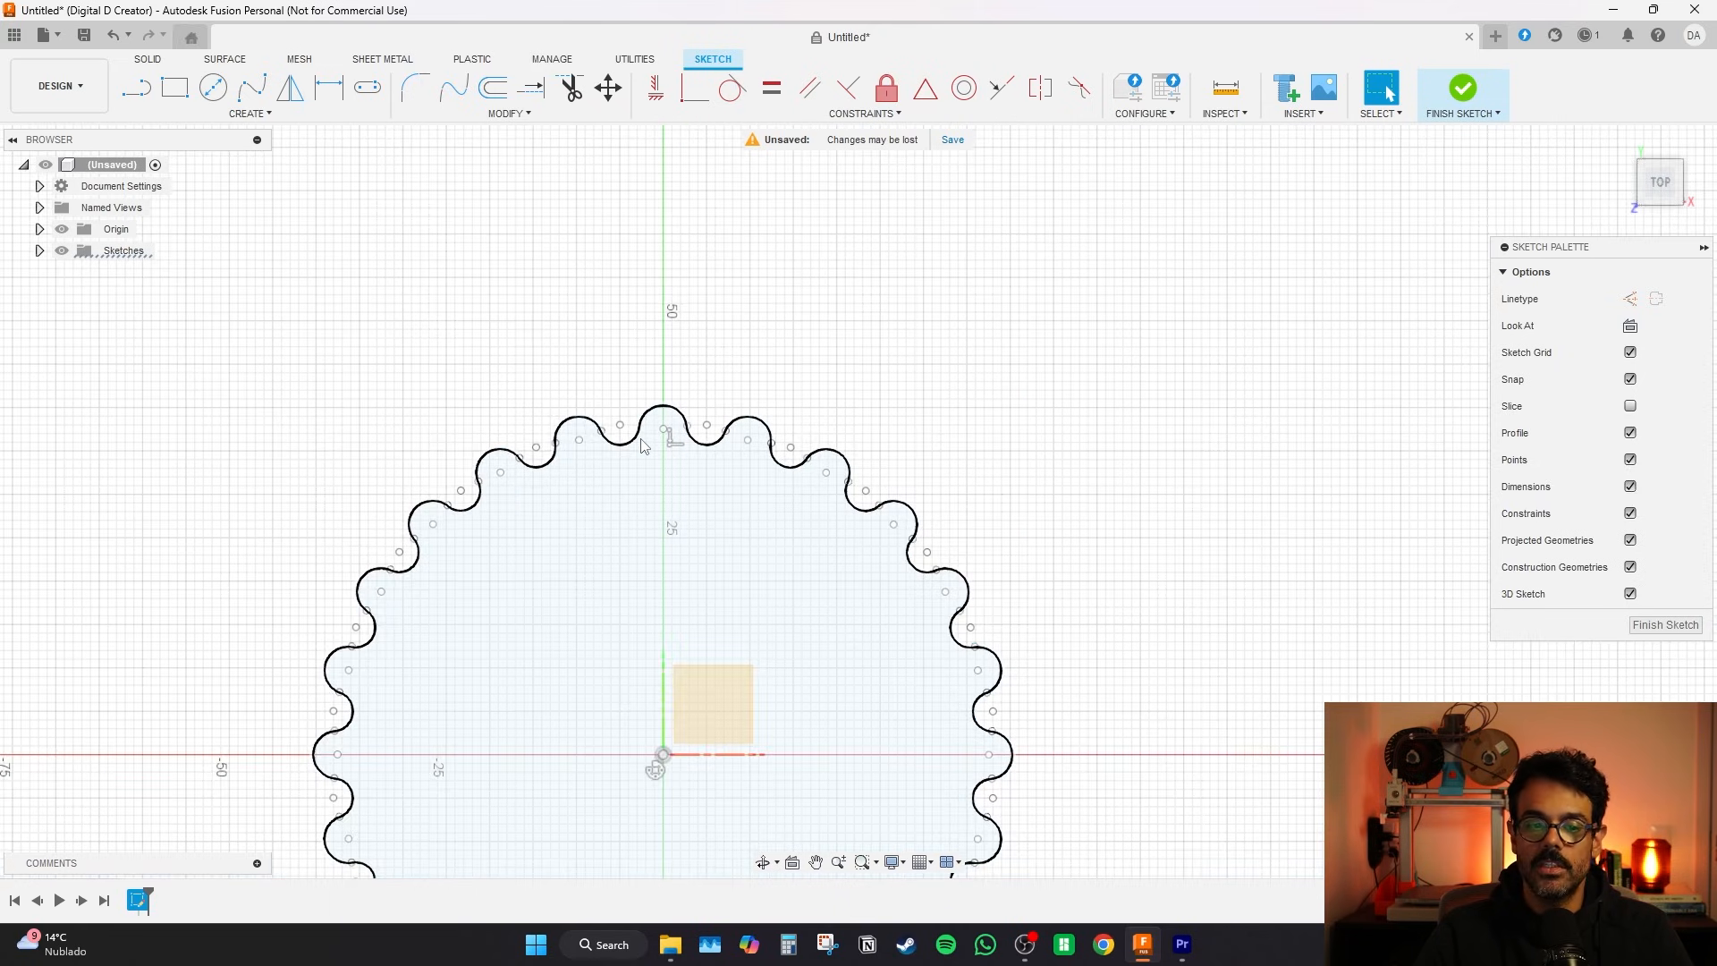
scroll(642, 446, "down", 6)
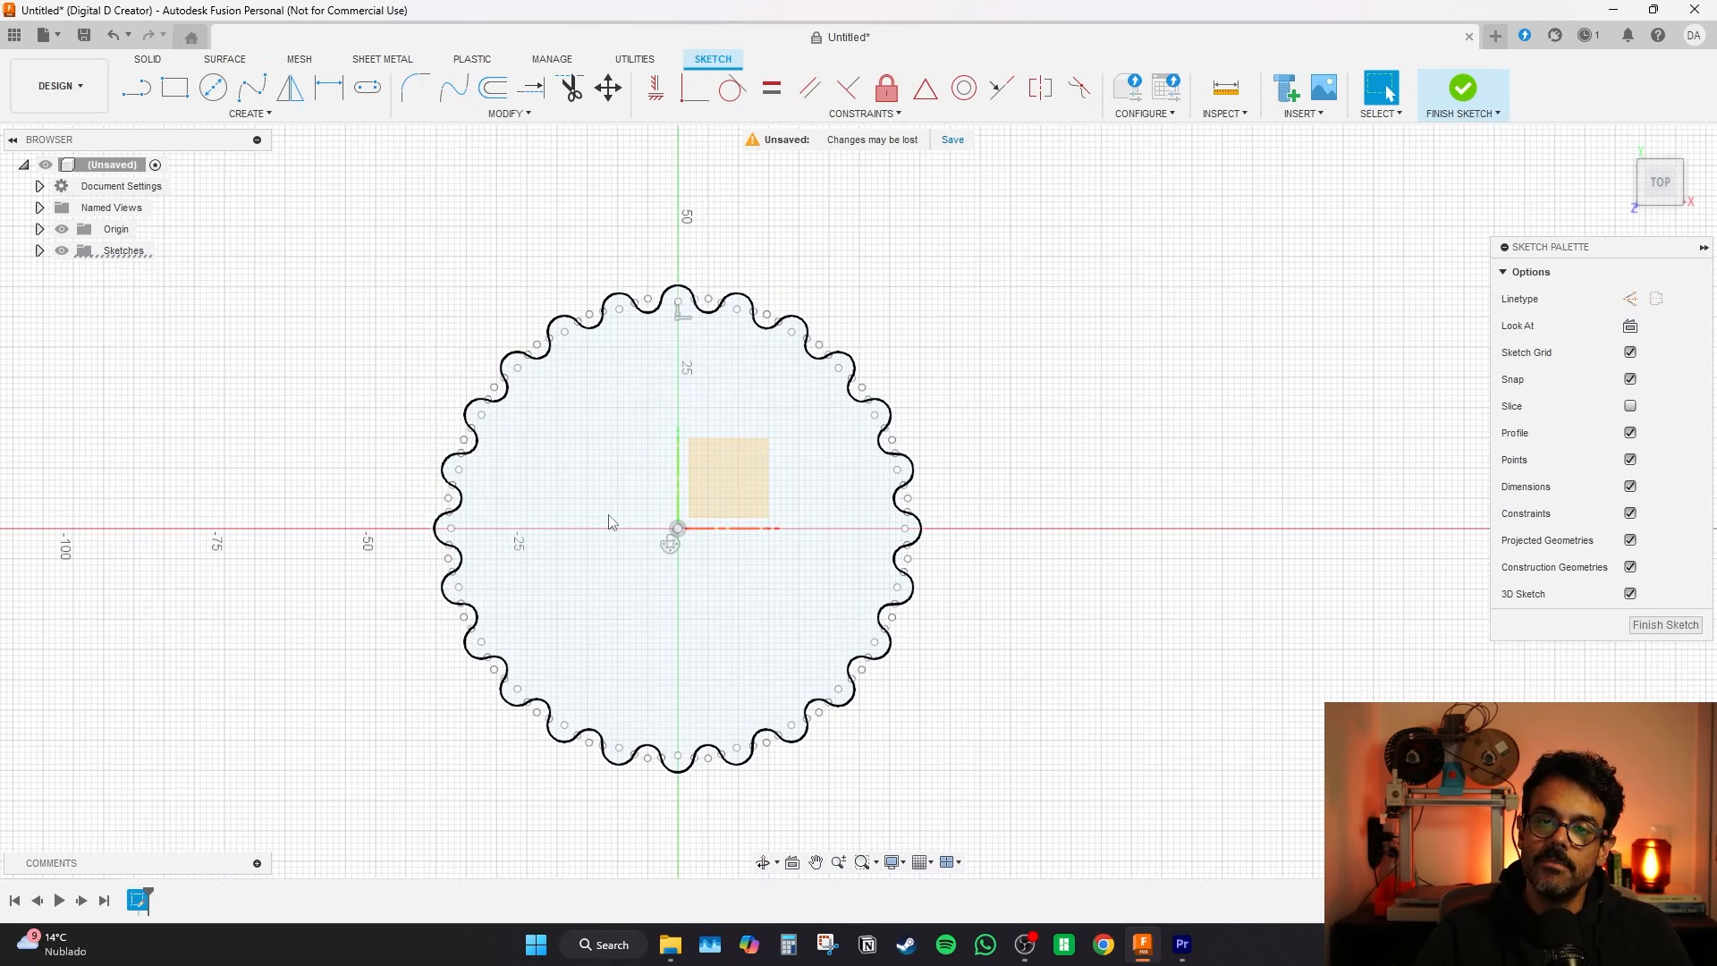
- Switch to the isometric home view and finish the wavy profile sketch
middle_click_drag(611, 521, 721, 483)
left_click(1619, 143)
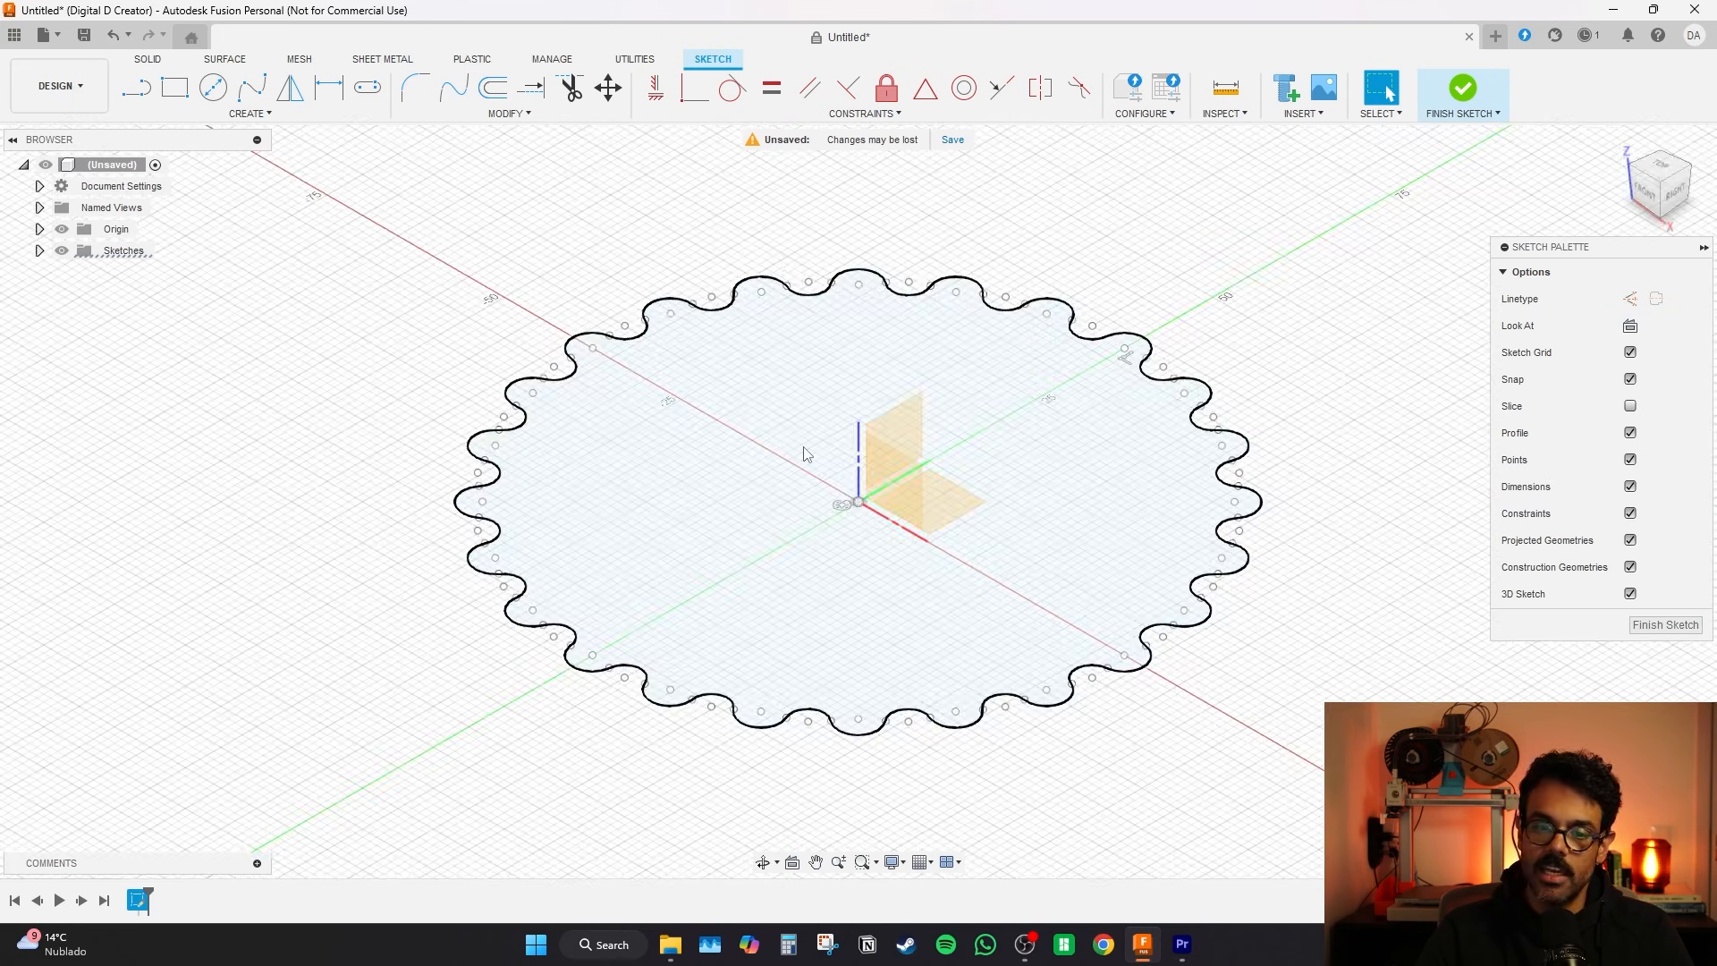
scroll(796, 456, "down", 8)
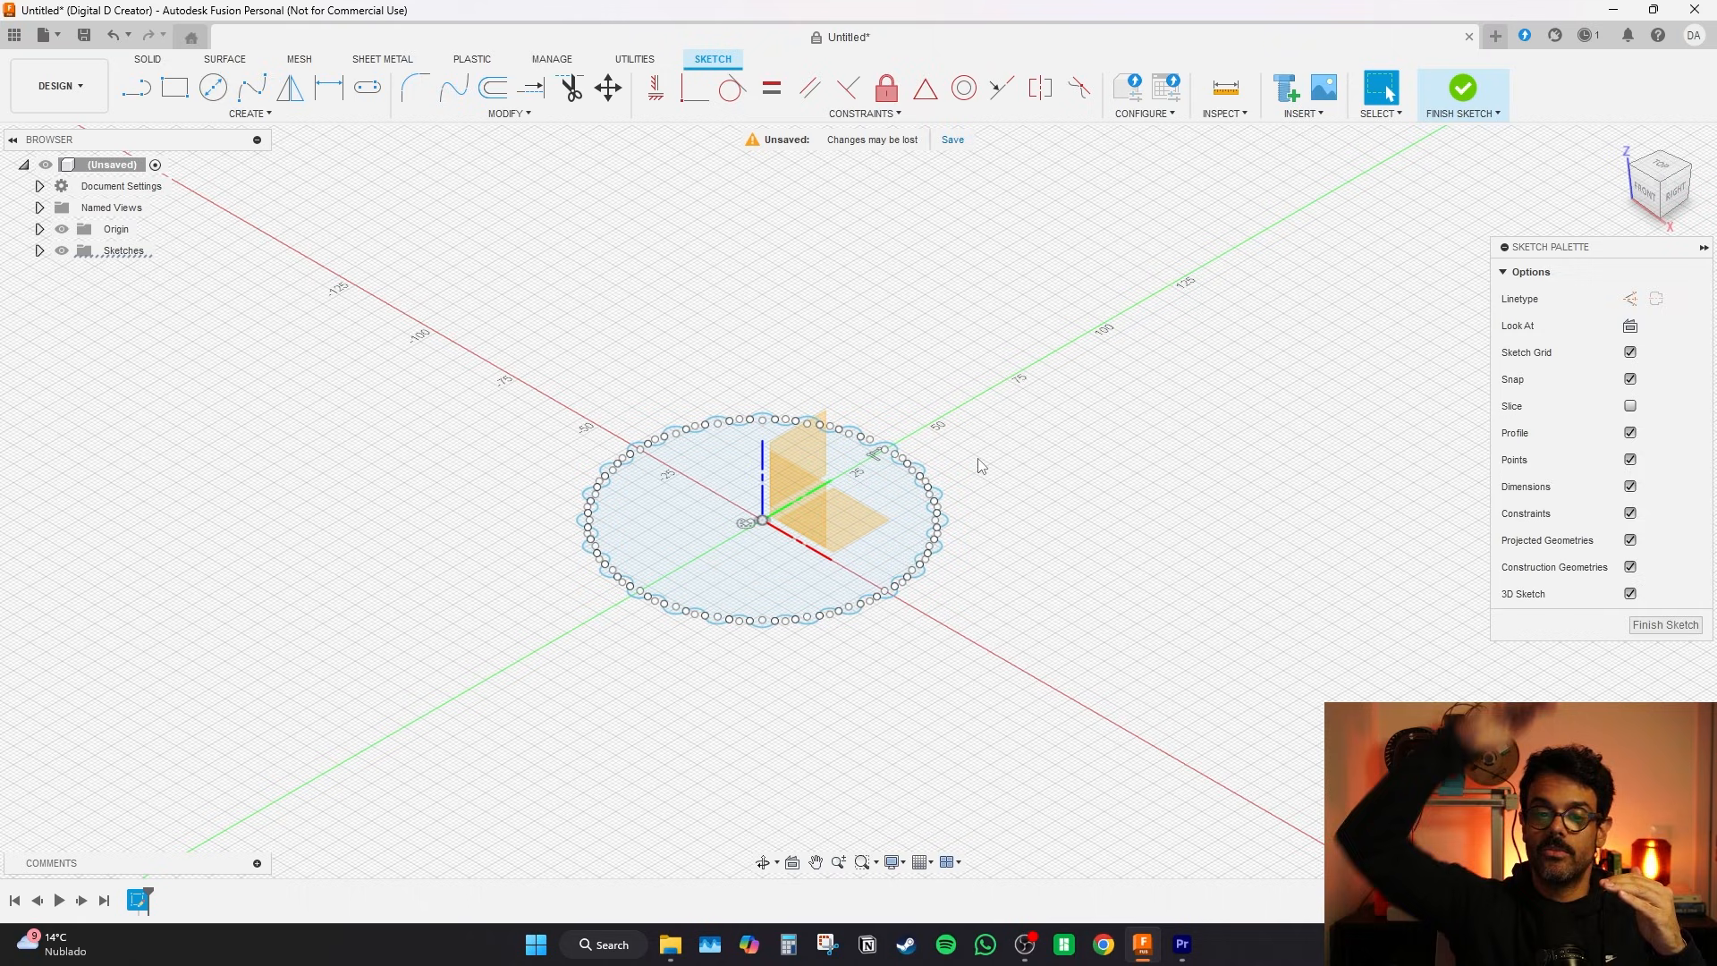
scroll(981, 465, "up", 3)
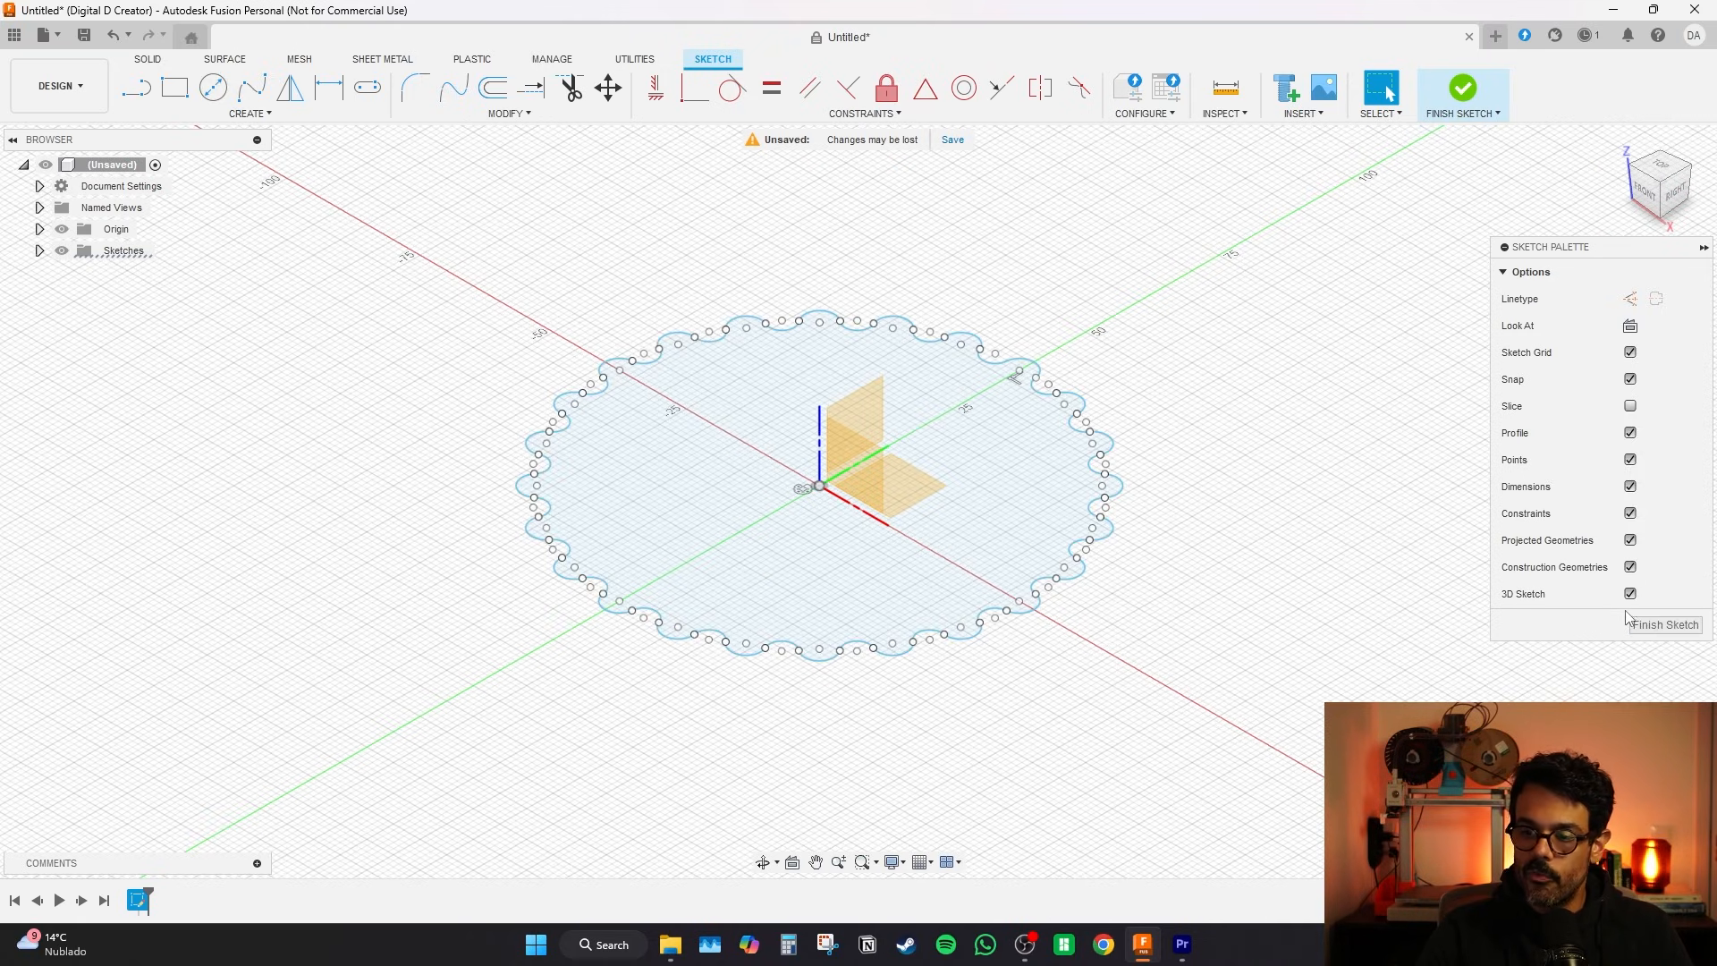
left_click(1653, 626)
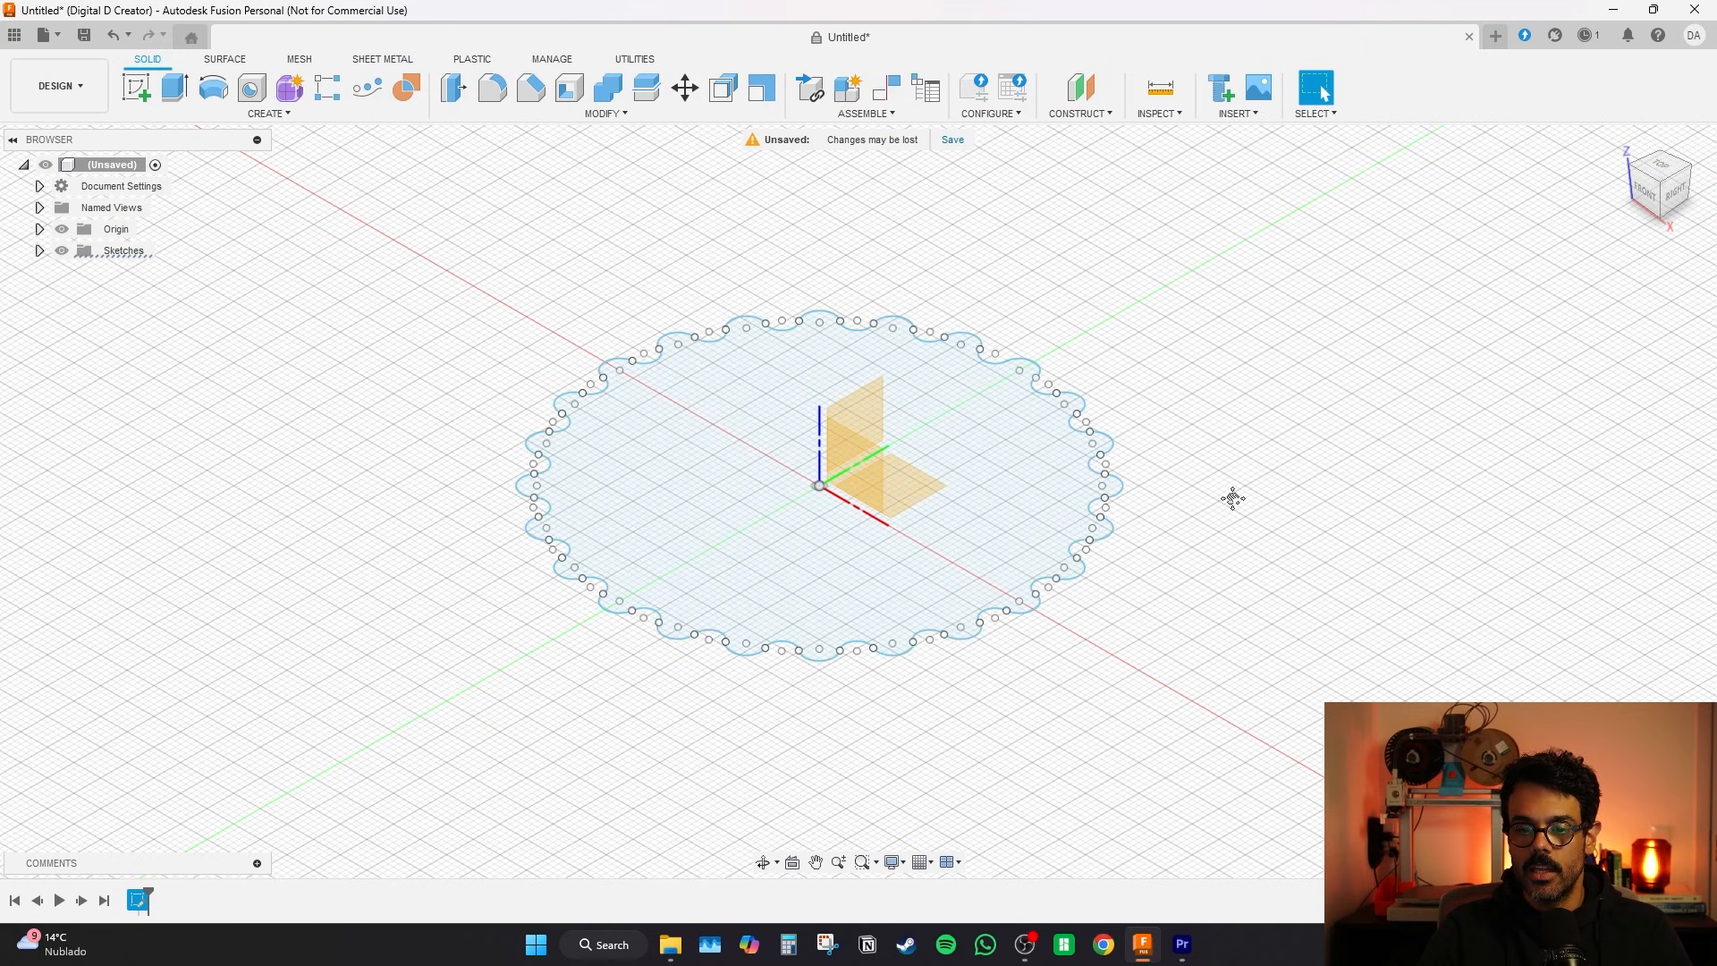
middle_click_drag(1233, 498, 1207, 508)
left_click(664, 517)
scroll(663, 517, "down", 5)
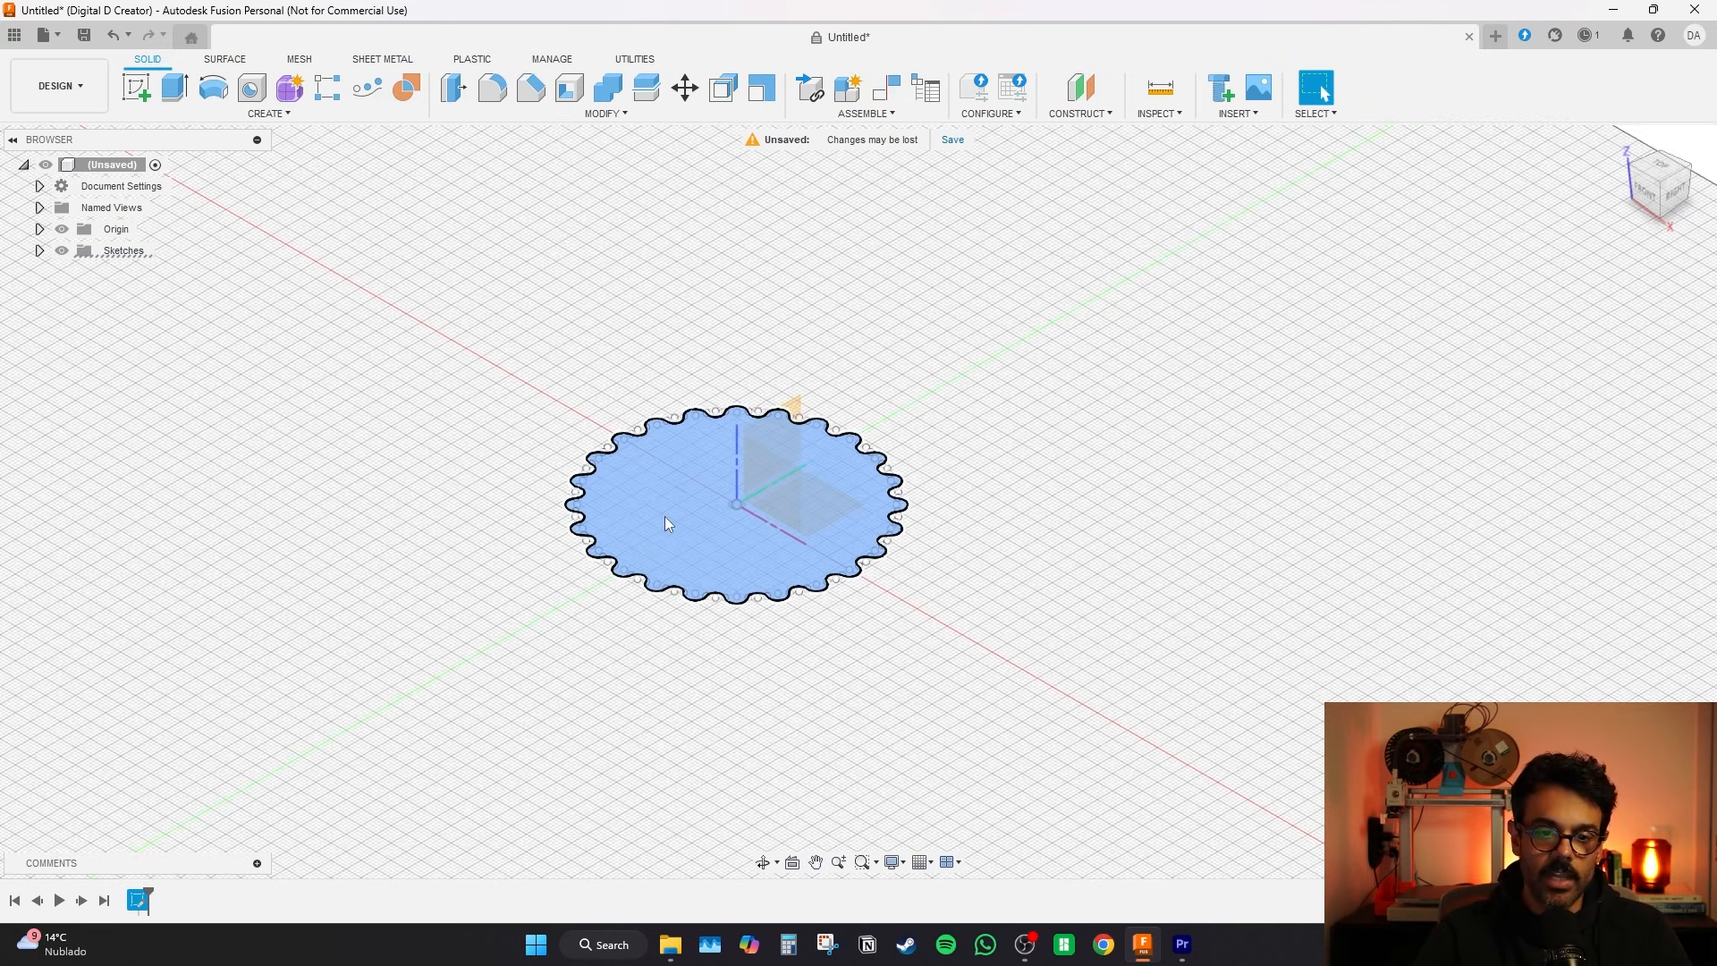
middle_click_drag(587, 337, 637, 421)
left_click(175, 87)
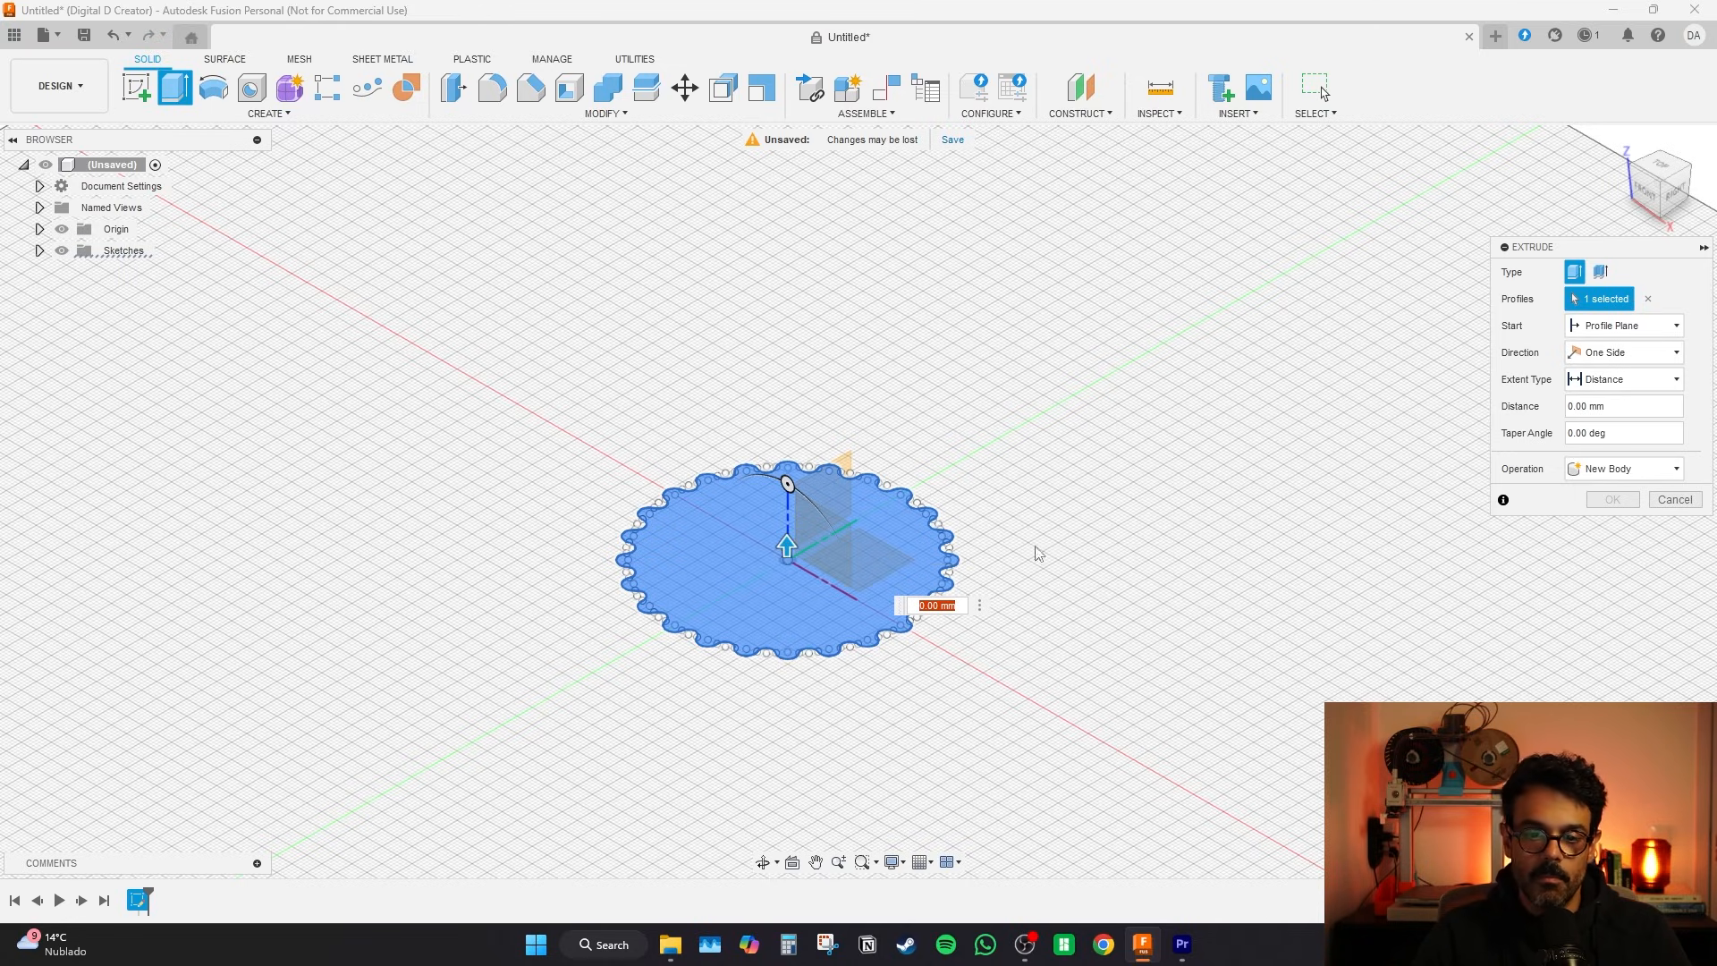
left_click_drag(785, 547, 786, 247)
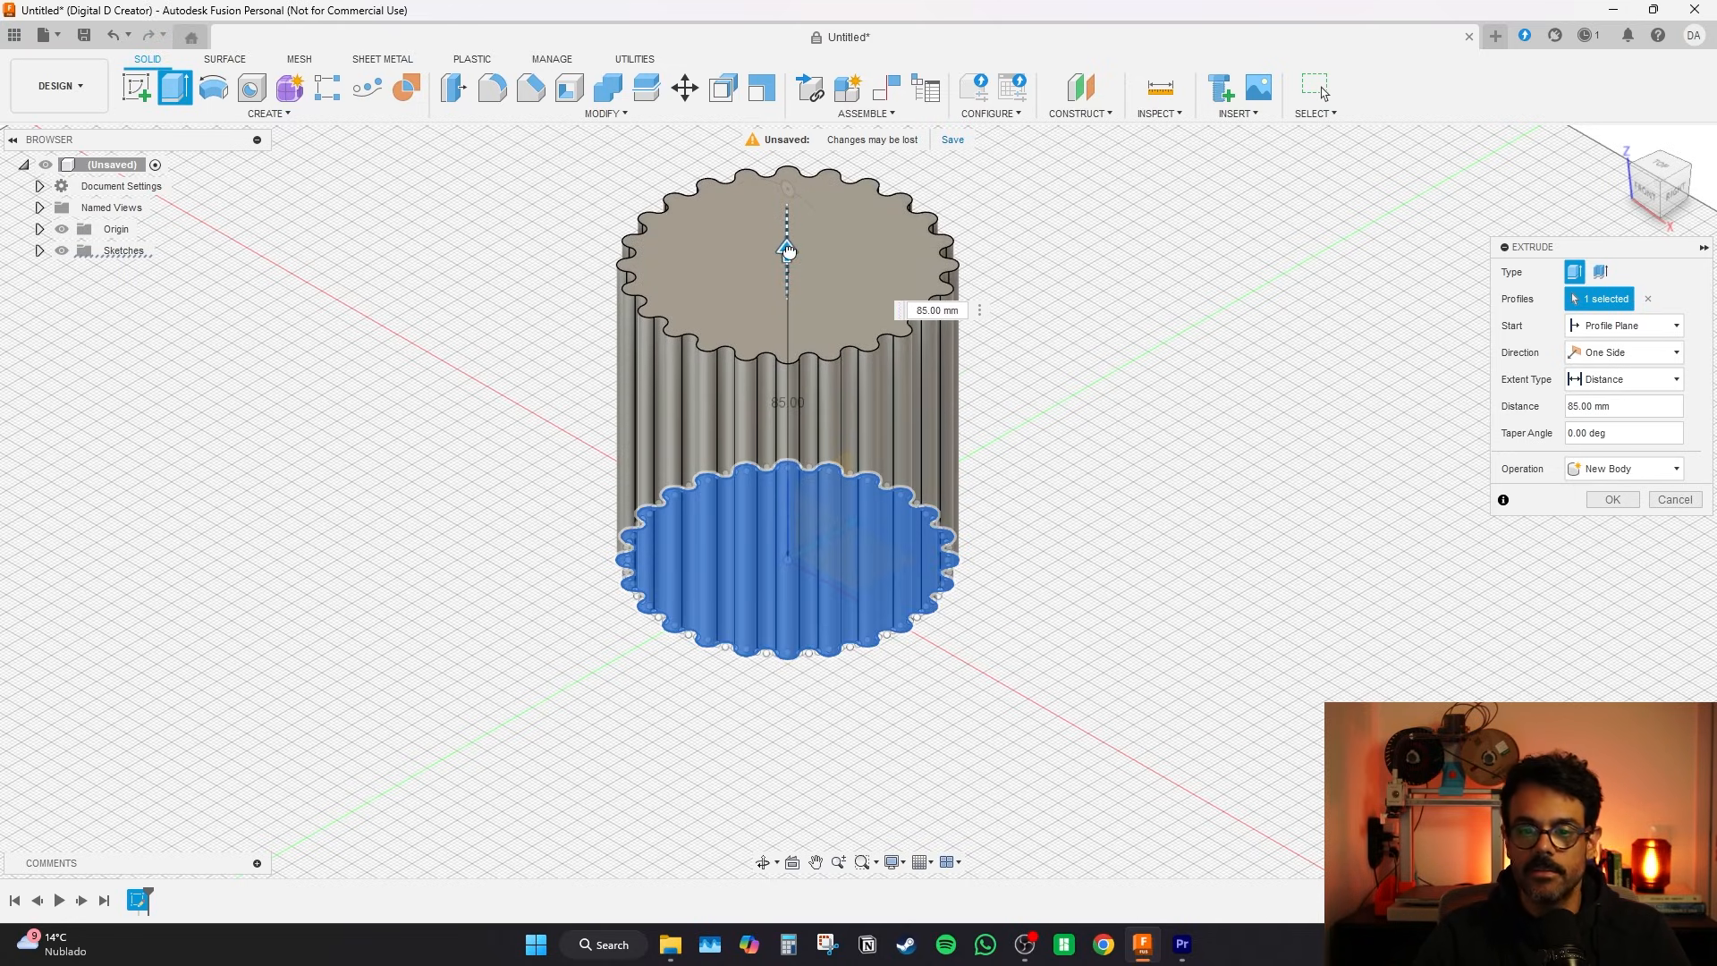
key("Escape")
left_click(684, 585)
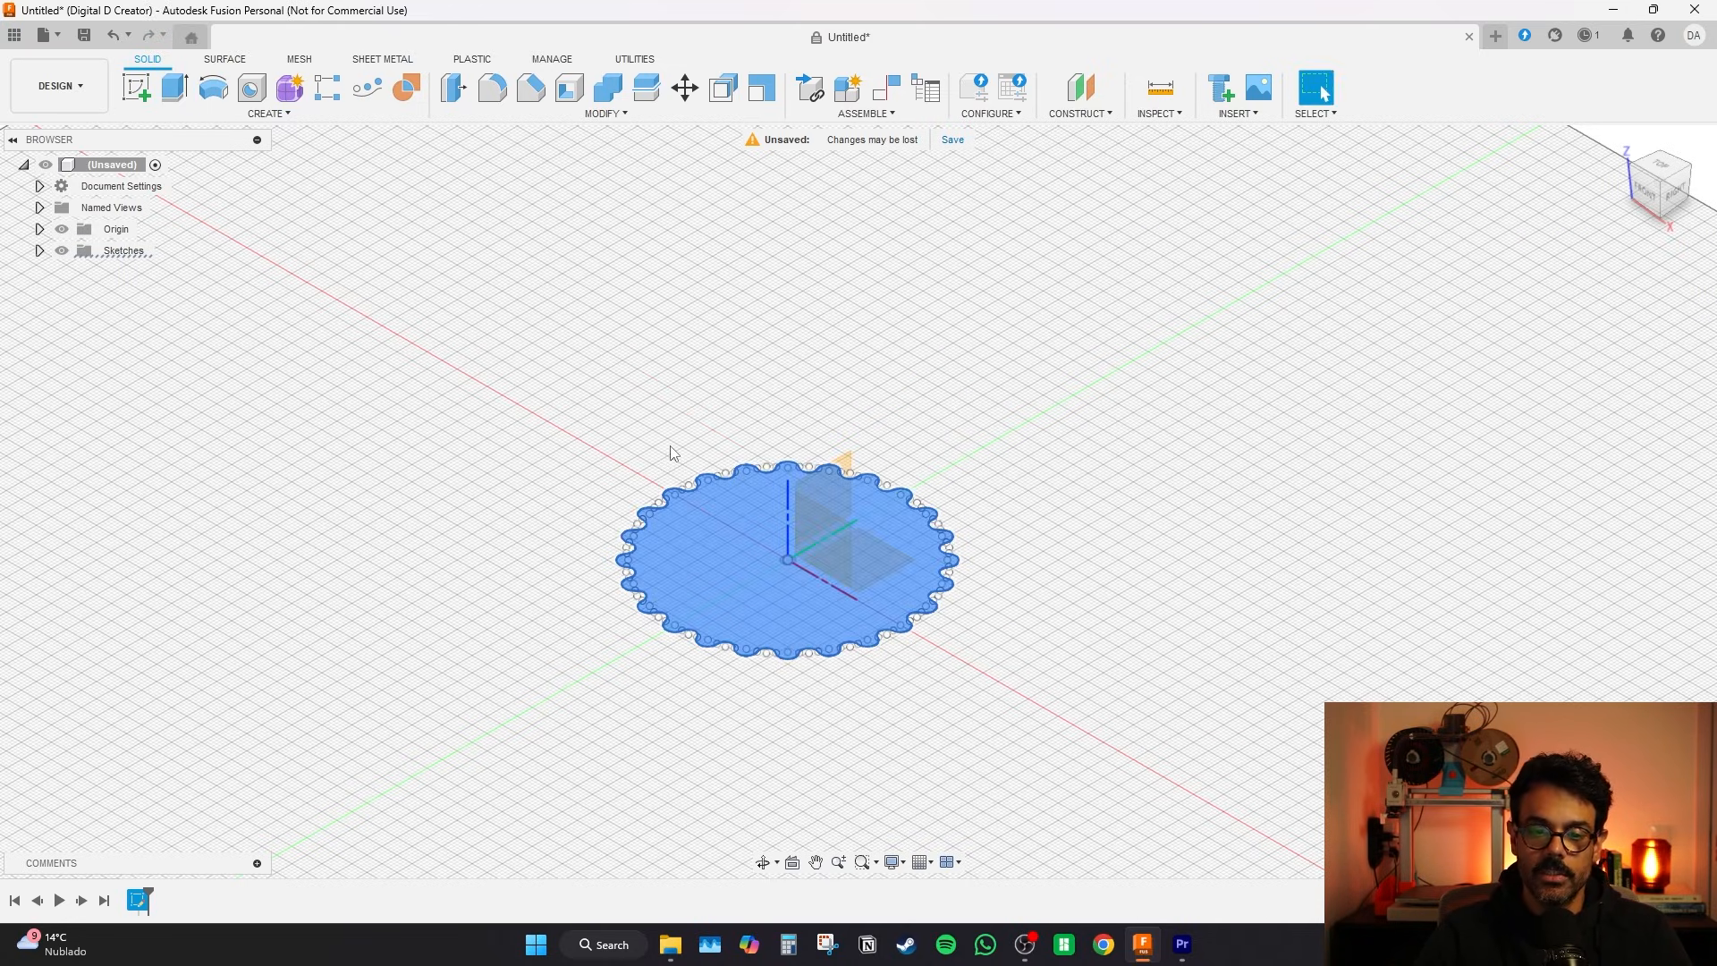
key("e")
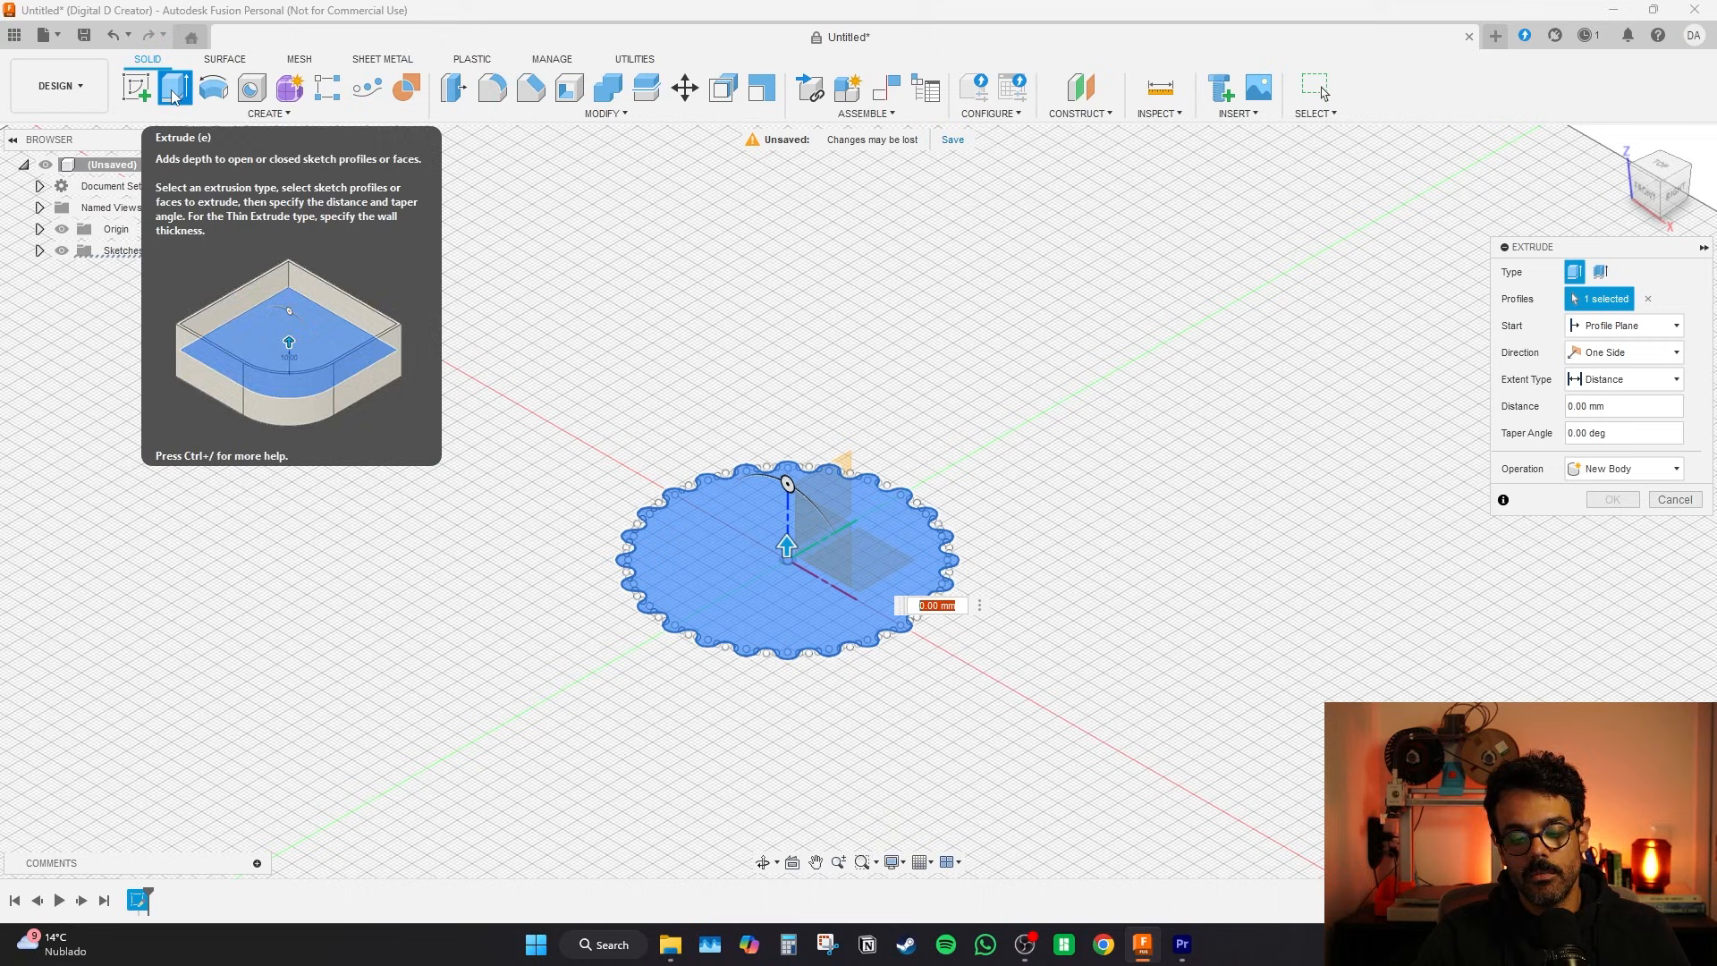
left_click(1676, 500)
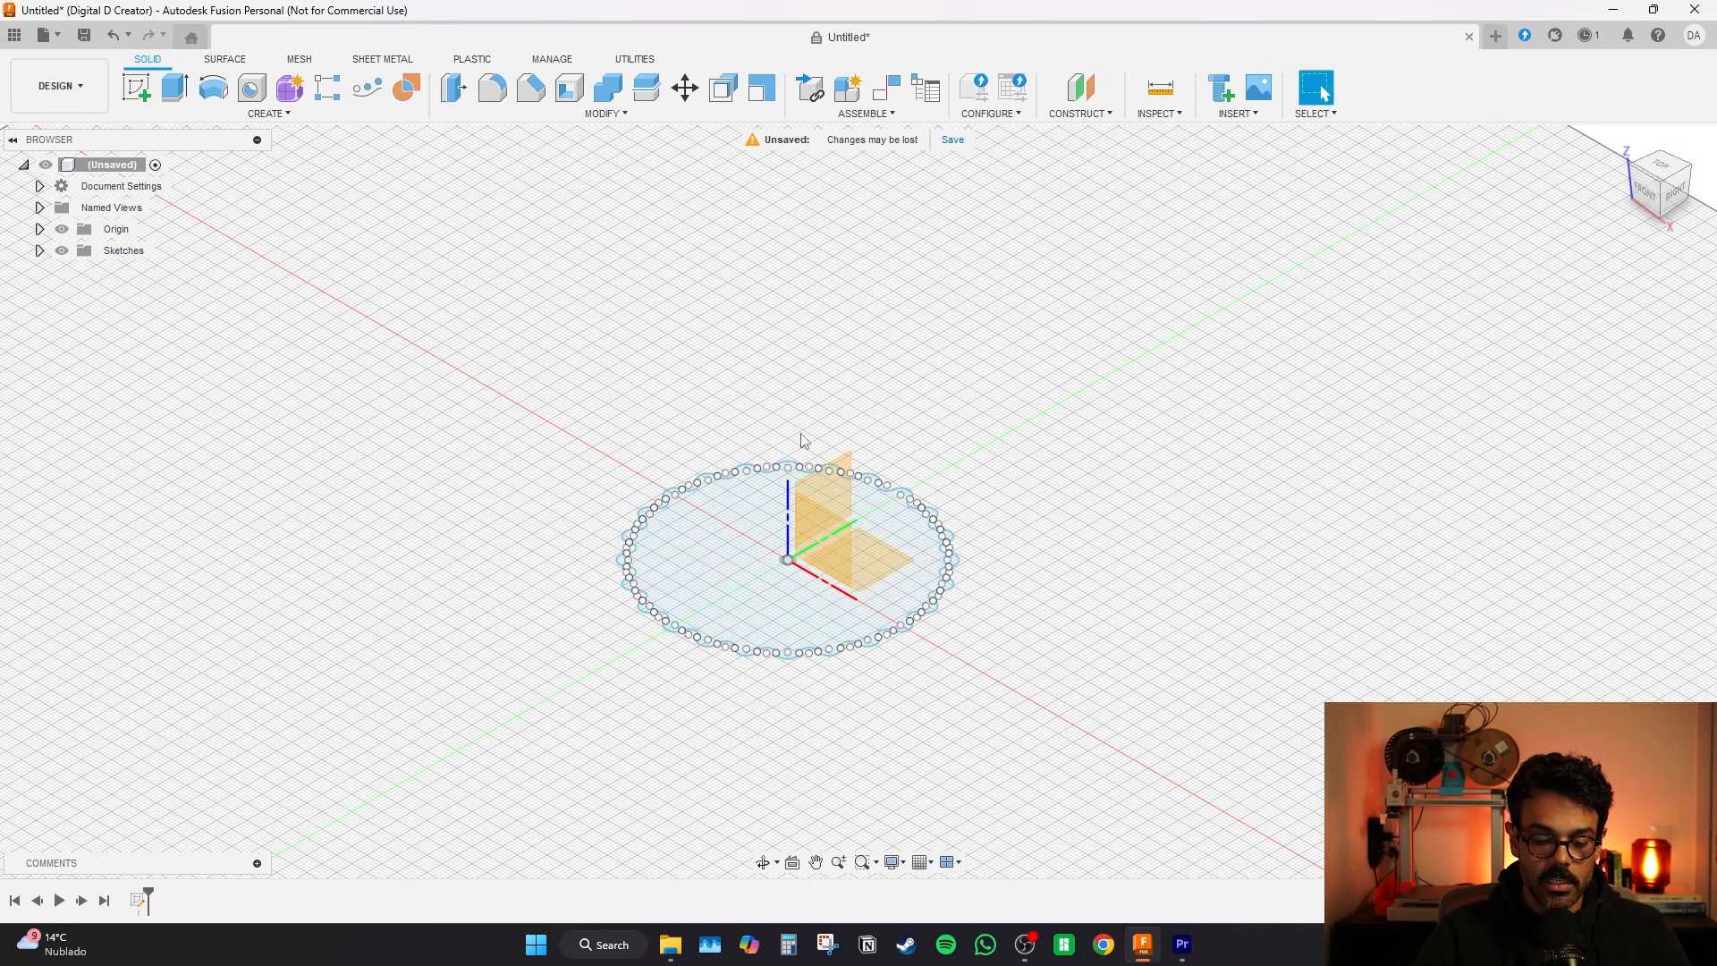
- Extrude the closed wavy profile 90 mm upward as a new body
key("e")
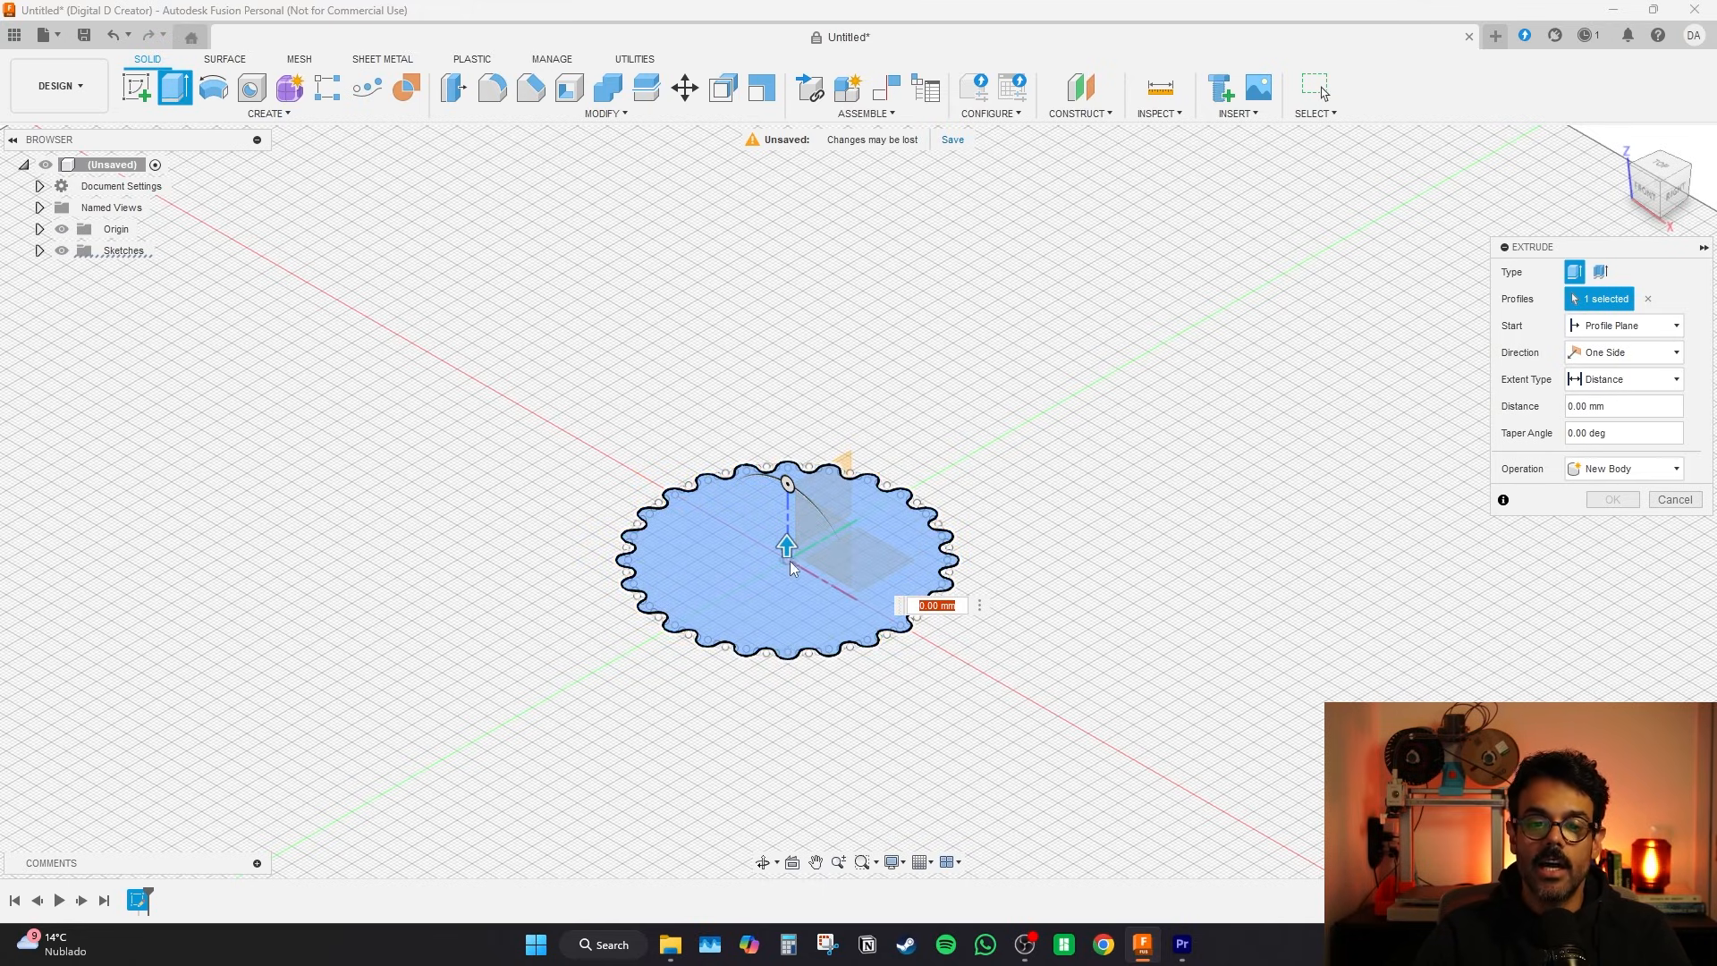
left_click_drag(787, 548, 778, 245)
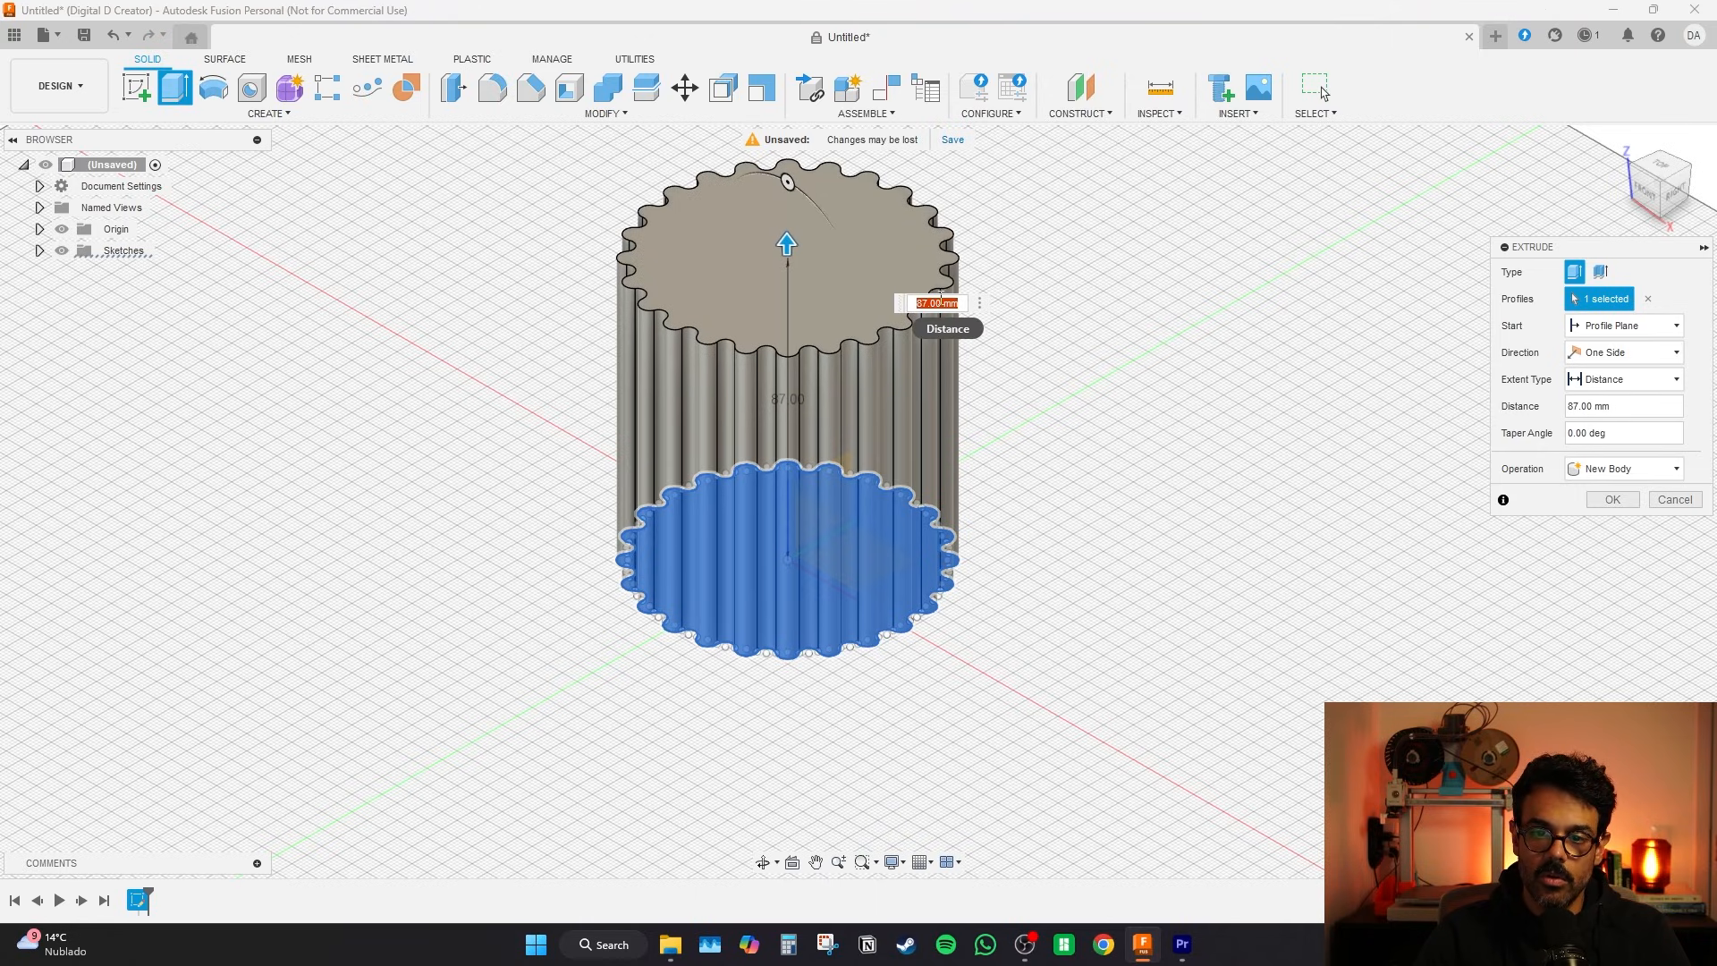
type("90")
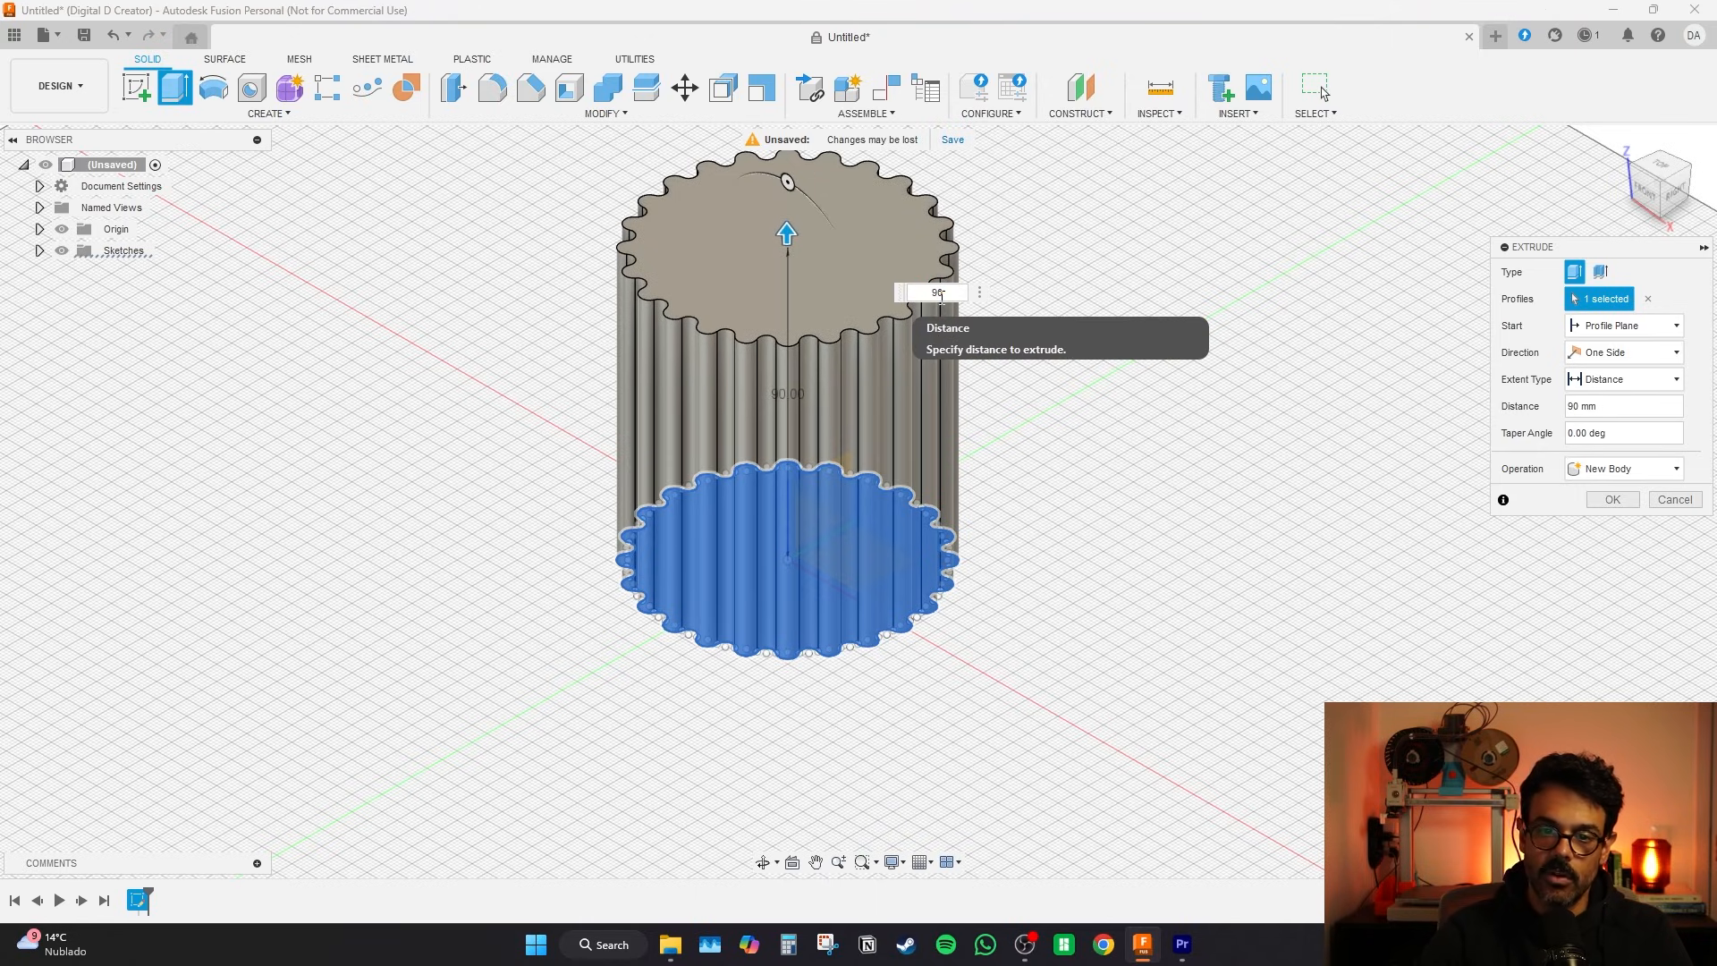
key("Return")
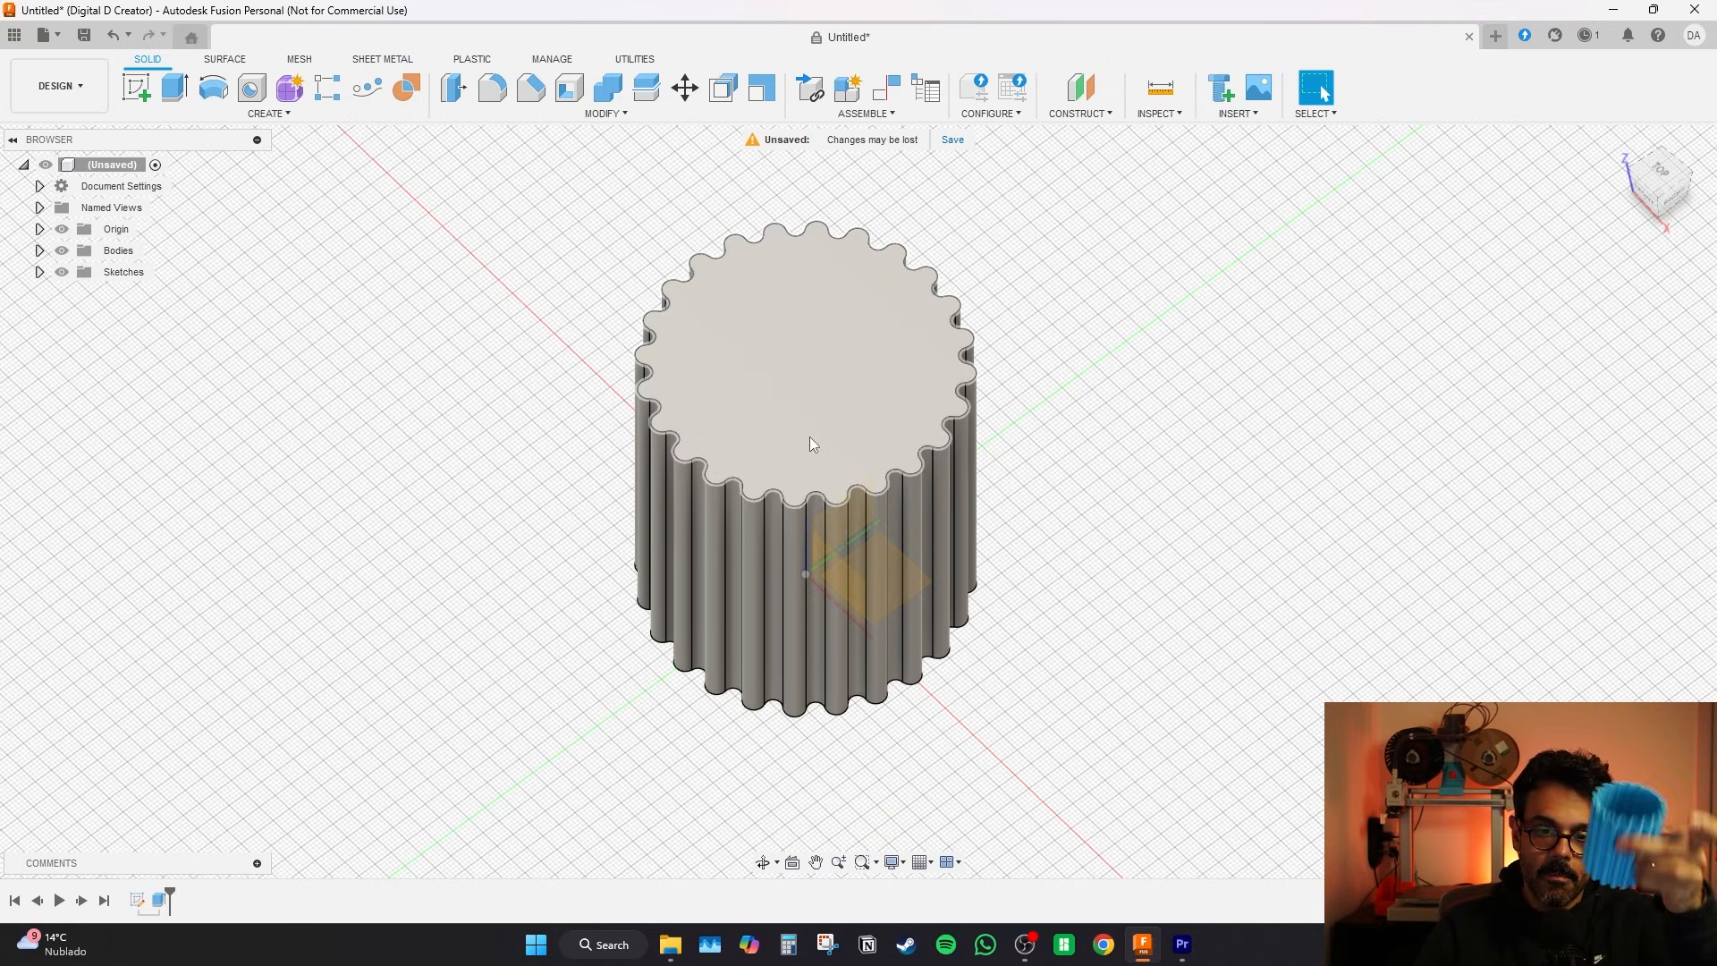
- Shell the body from its top face with an inside thickness of 1 mm
left_click(570, 93)
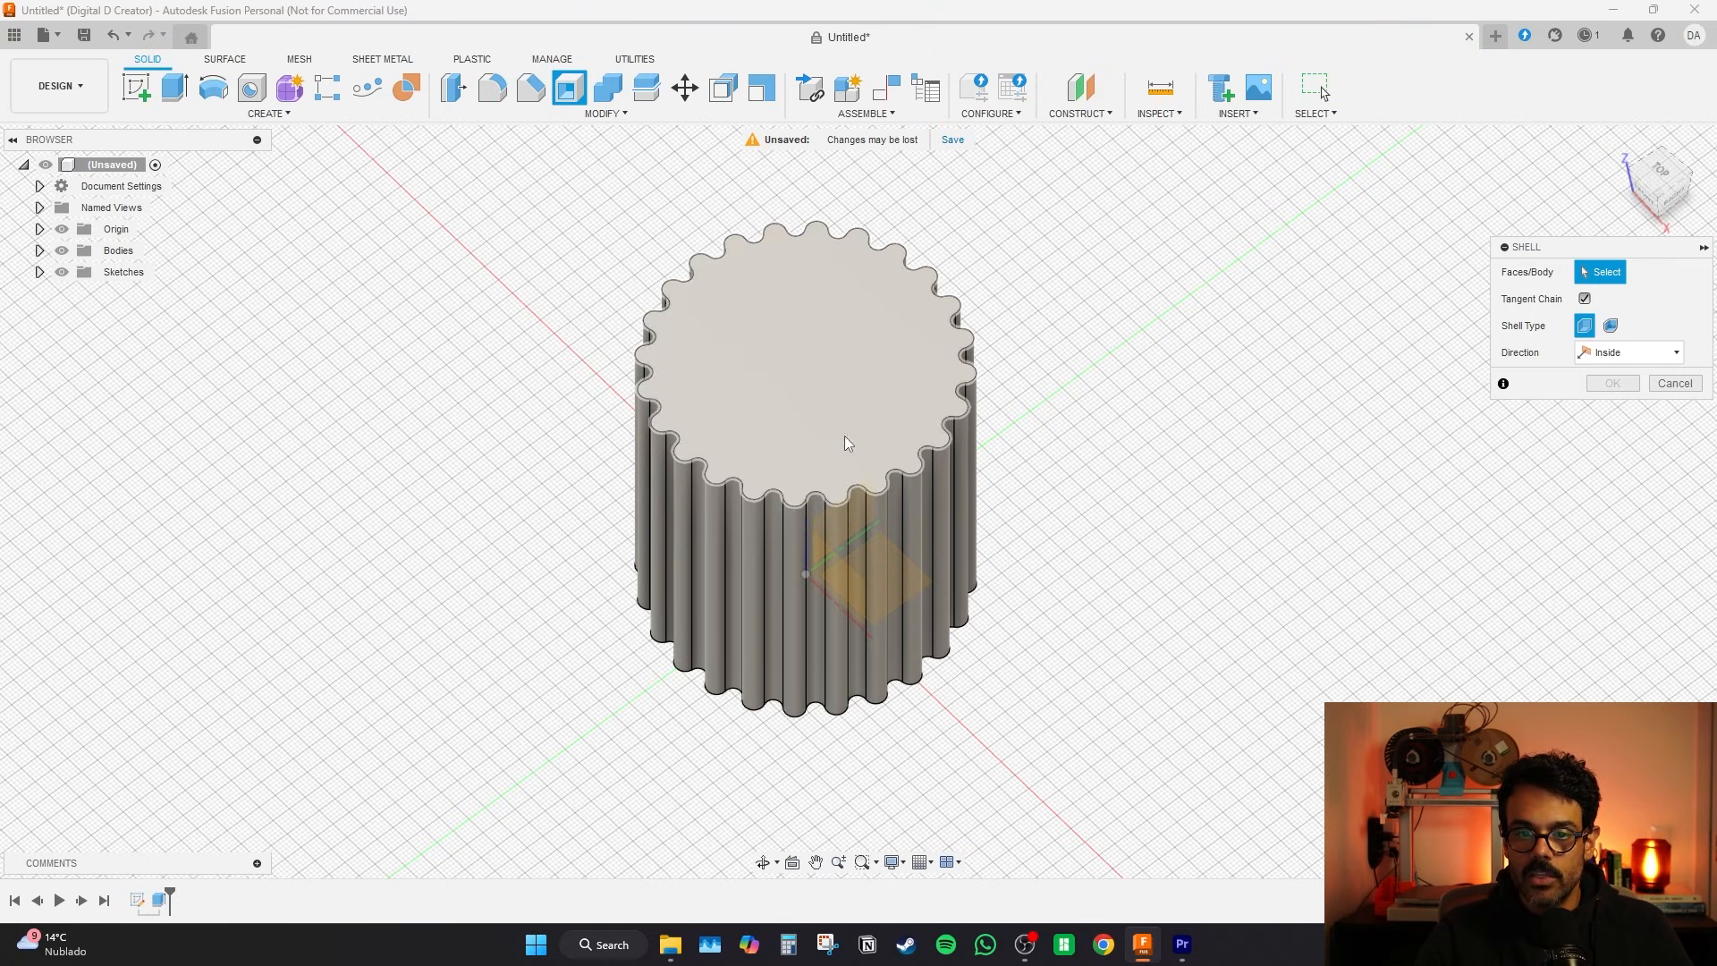
middle_click_drag(1124, 544, 1149, 582)
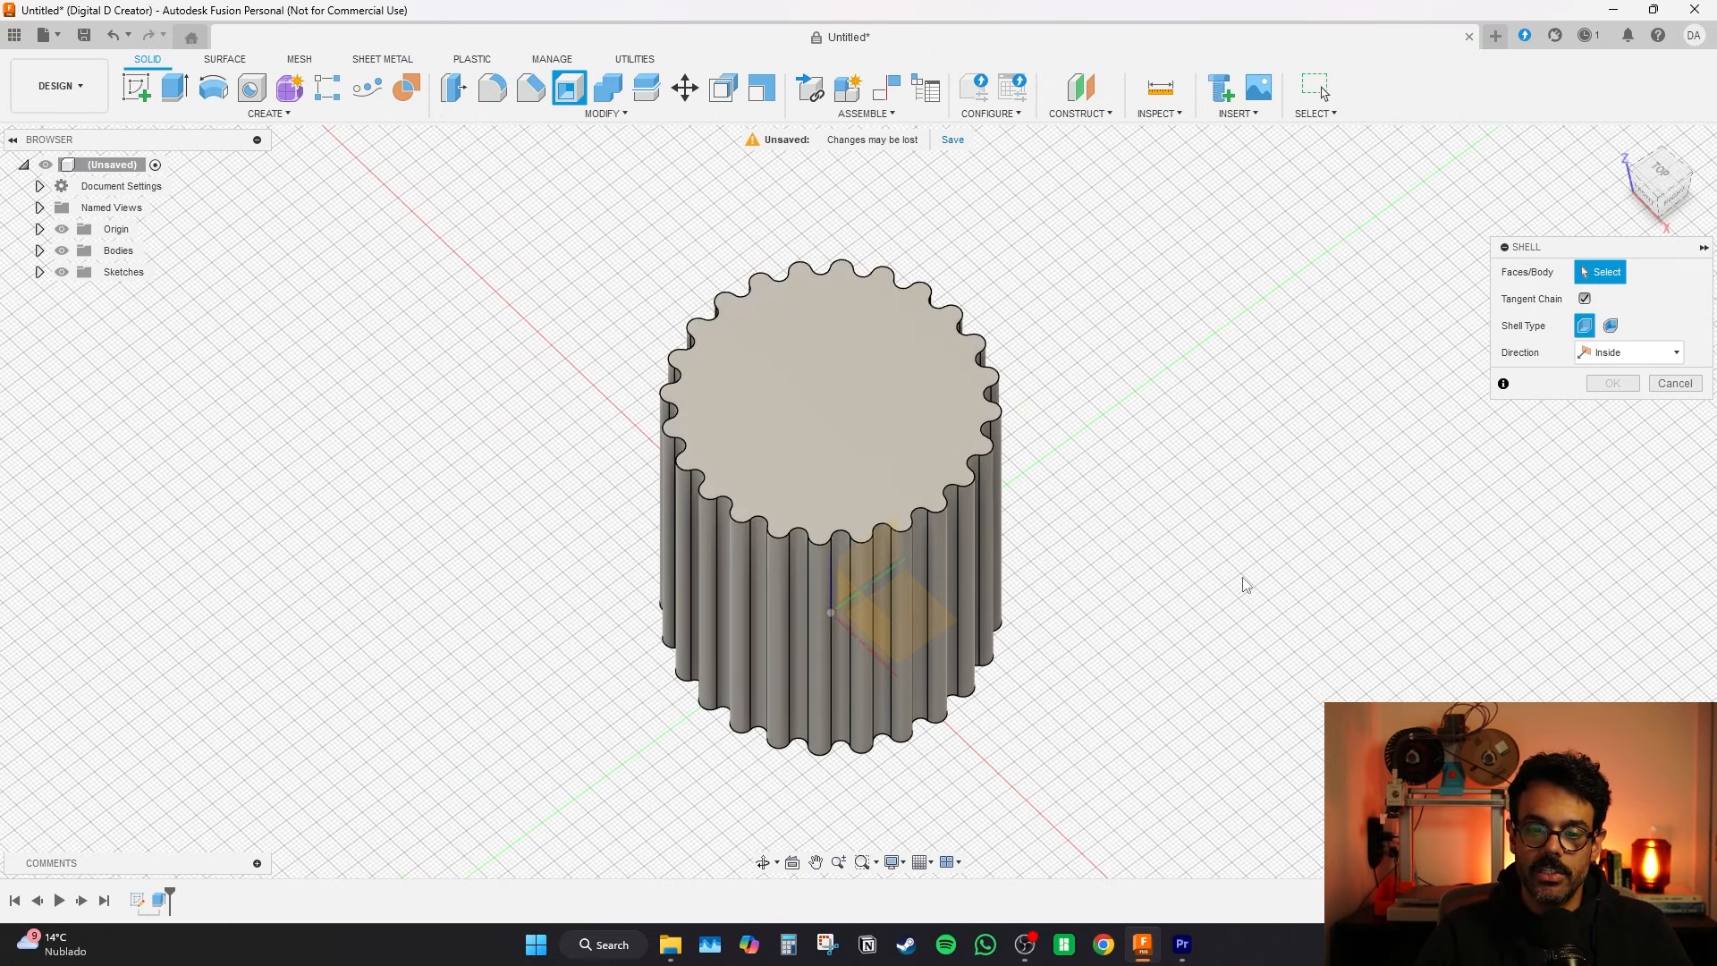
middle_click_drag(1243, 584, 1173, 562)
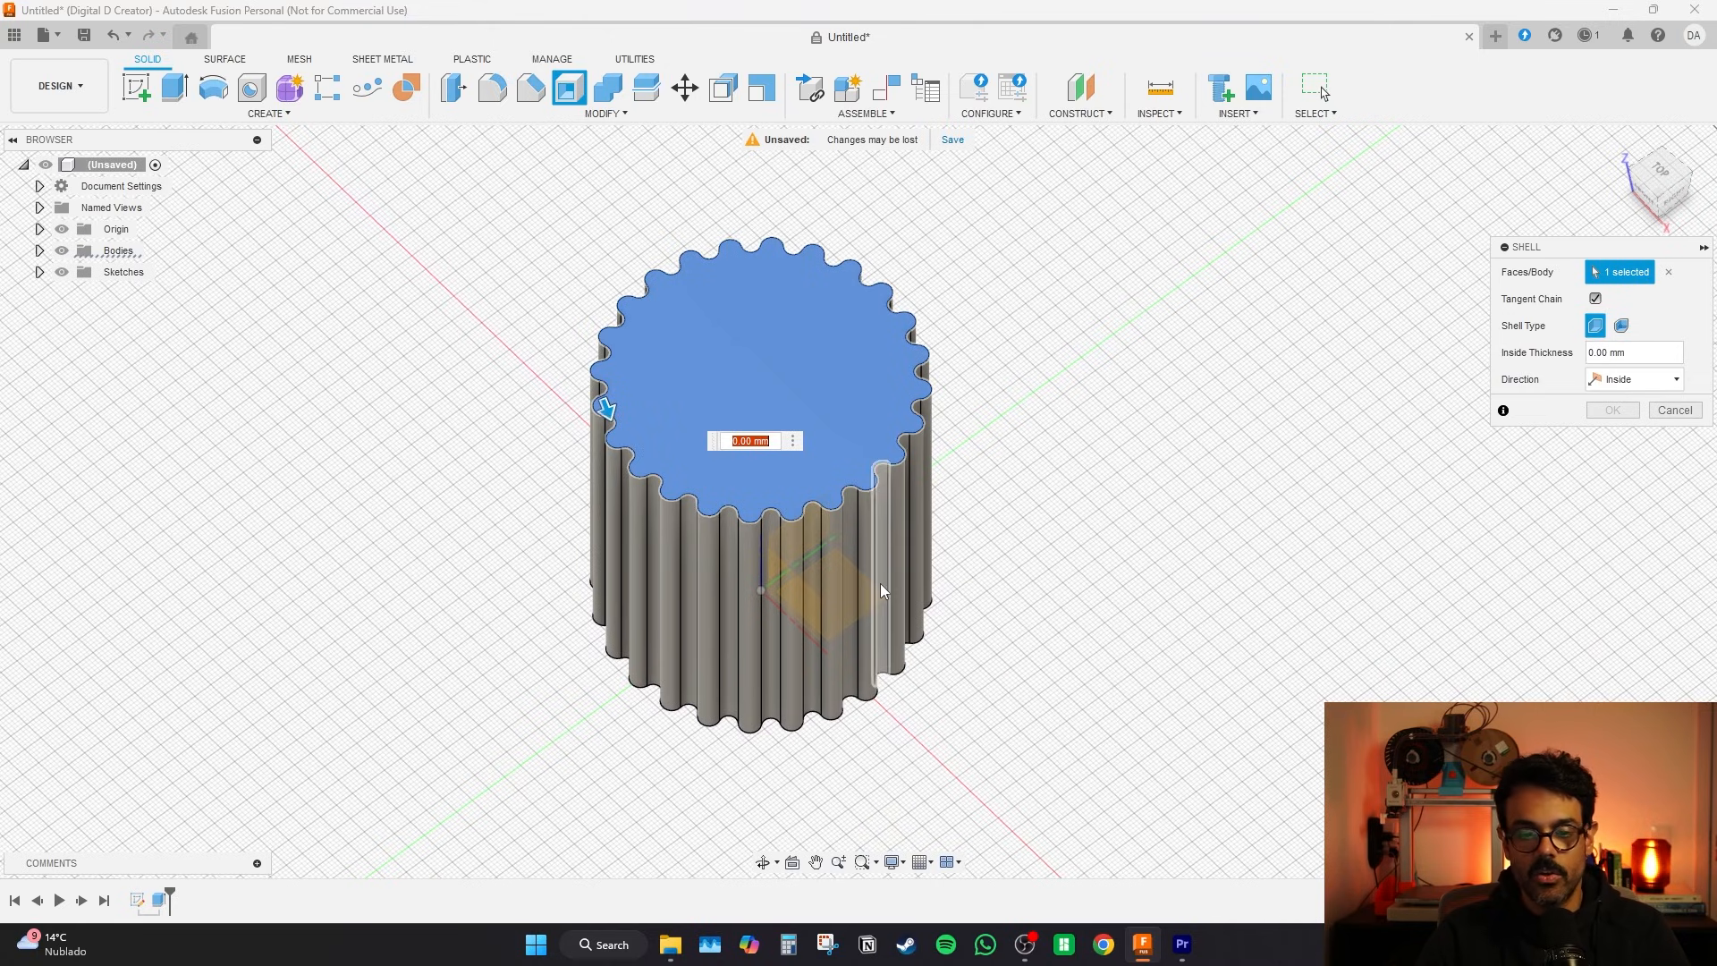
type("1")
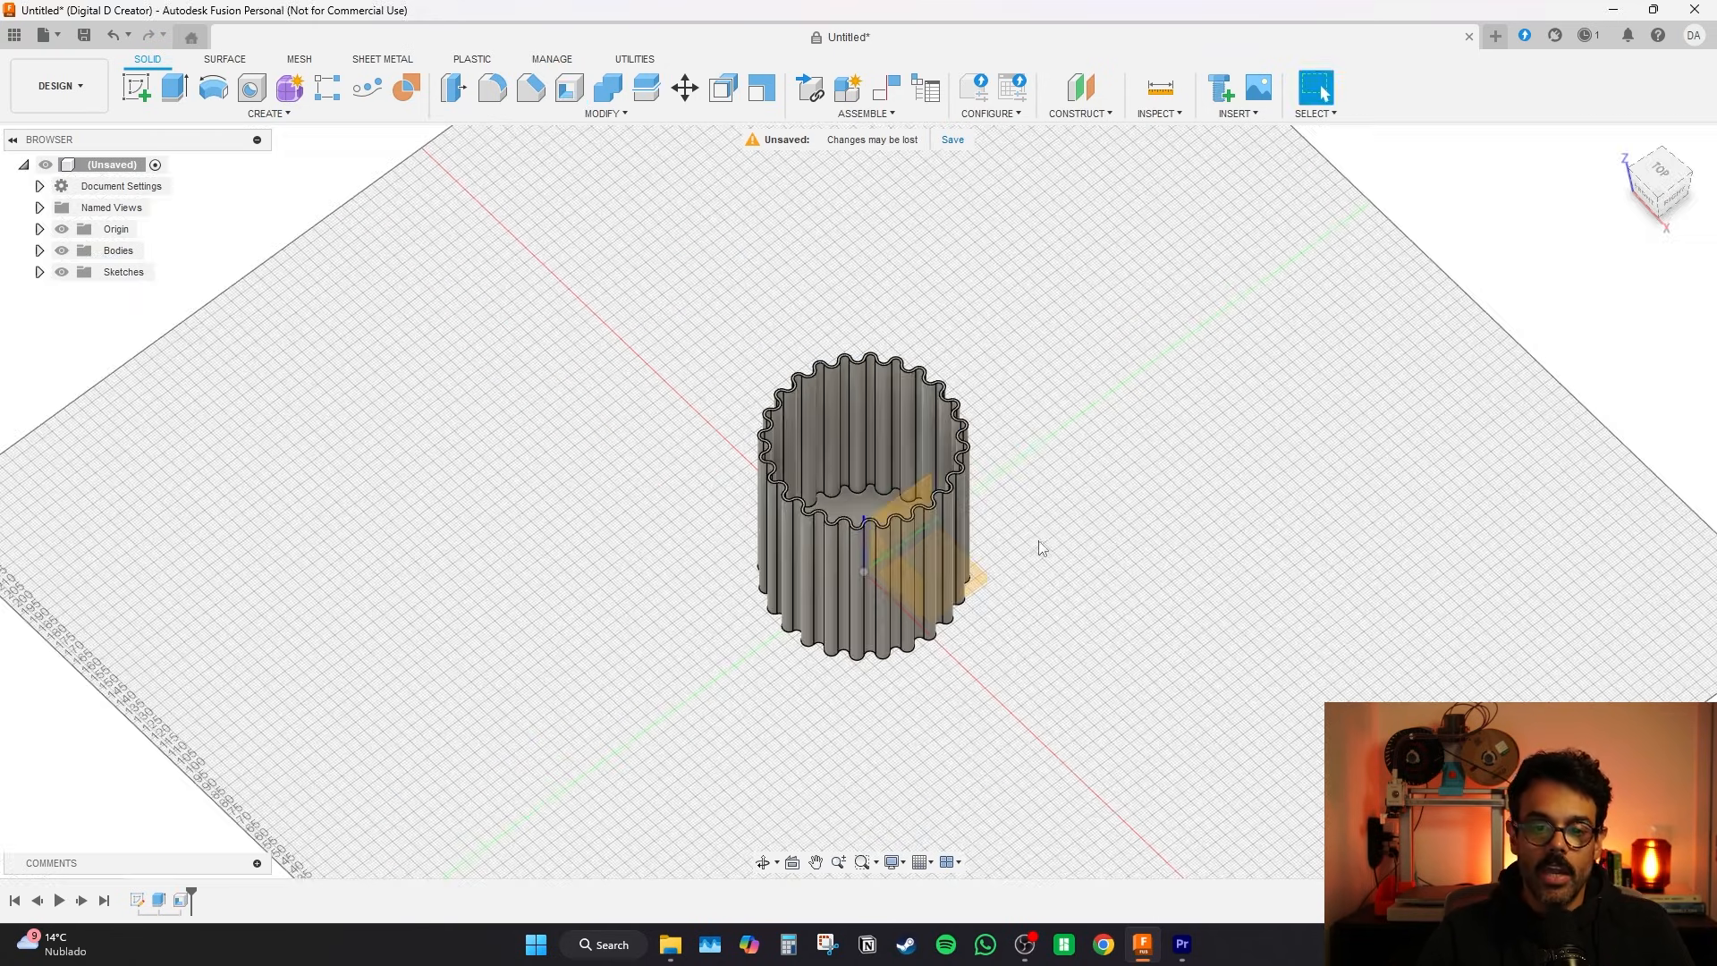
- Rename the shelled body and its sketch as PORTA CANETAS ONDA
middle_click_drag(1038, 548, 981, 566)
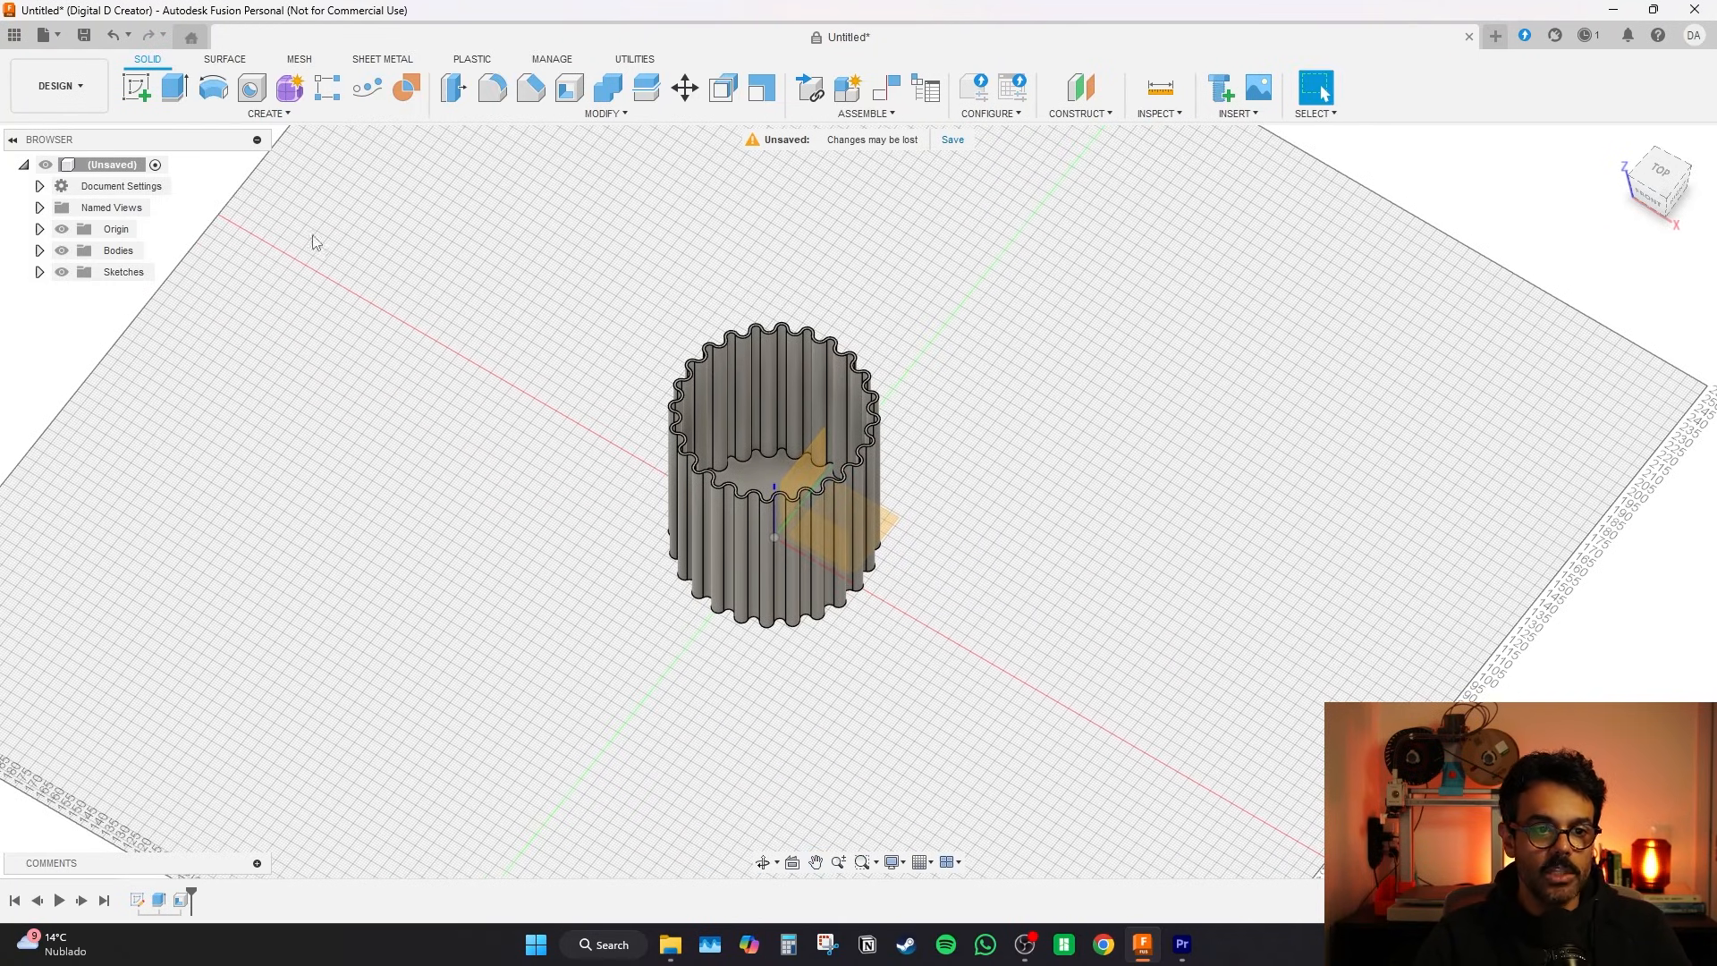
left_click(122, 254)
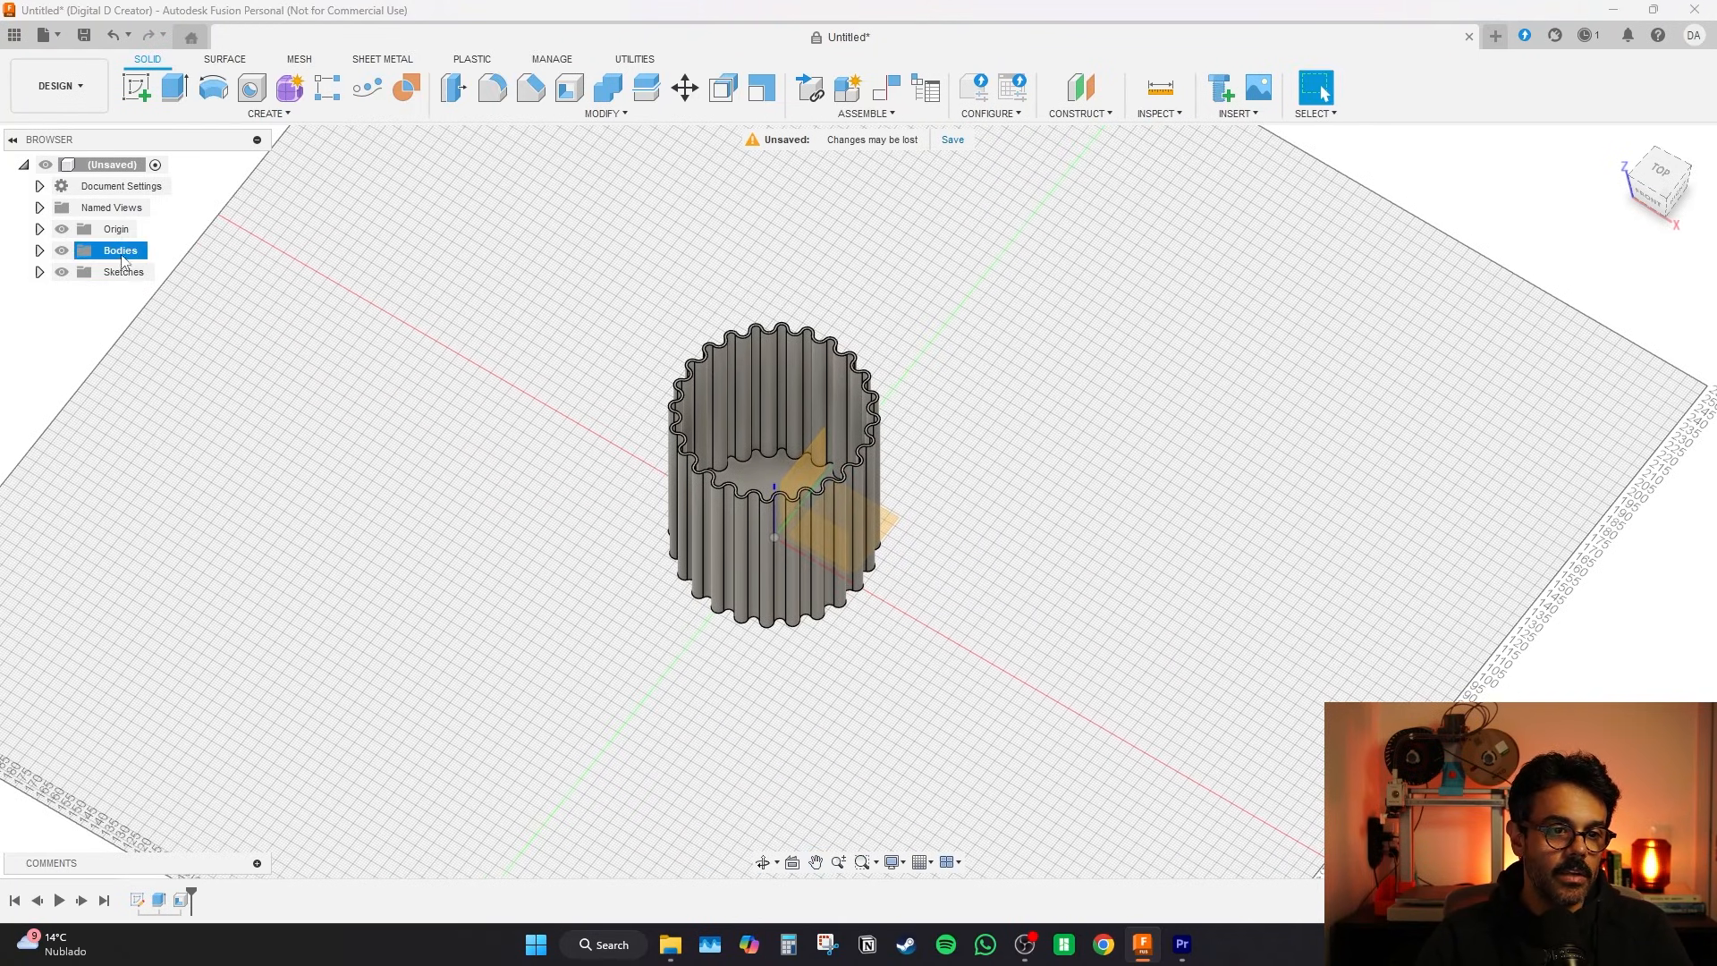
left_click(122, 256)
double_click(138, 272)
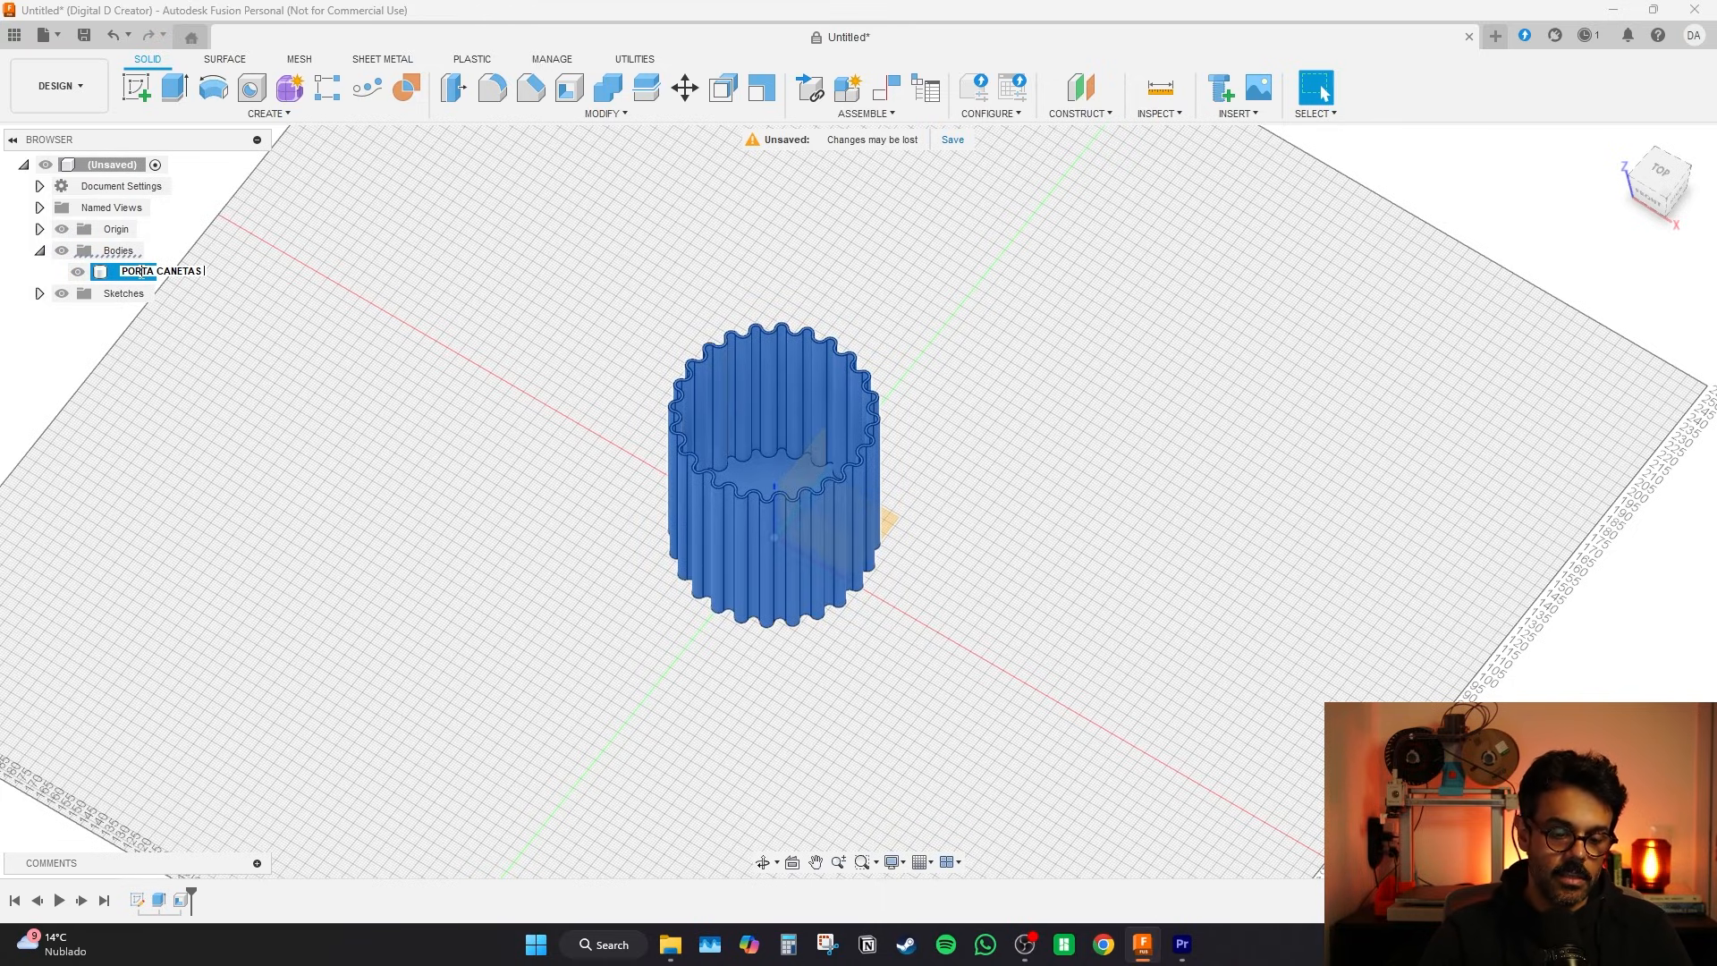
type("PORTA CANETAS ONDA")
key("Return")
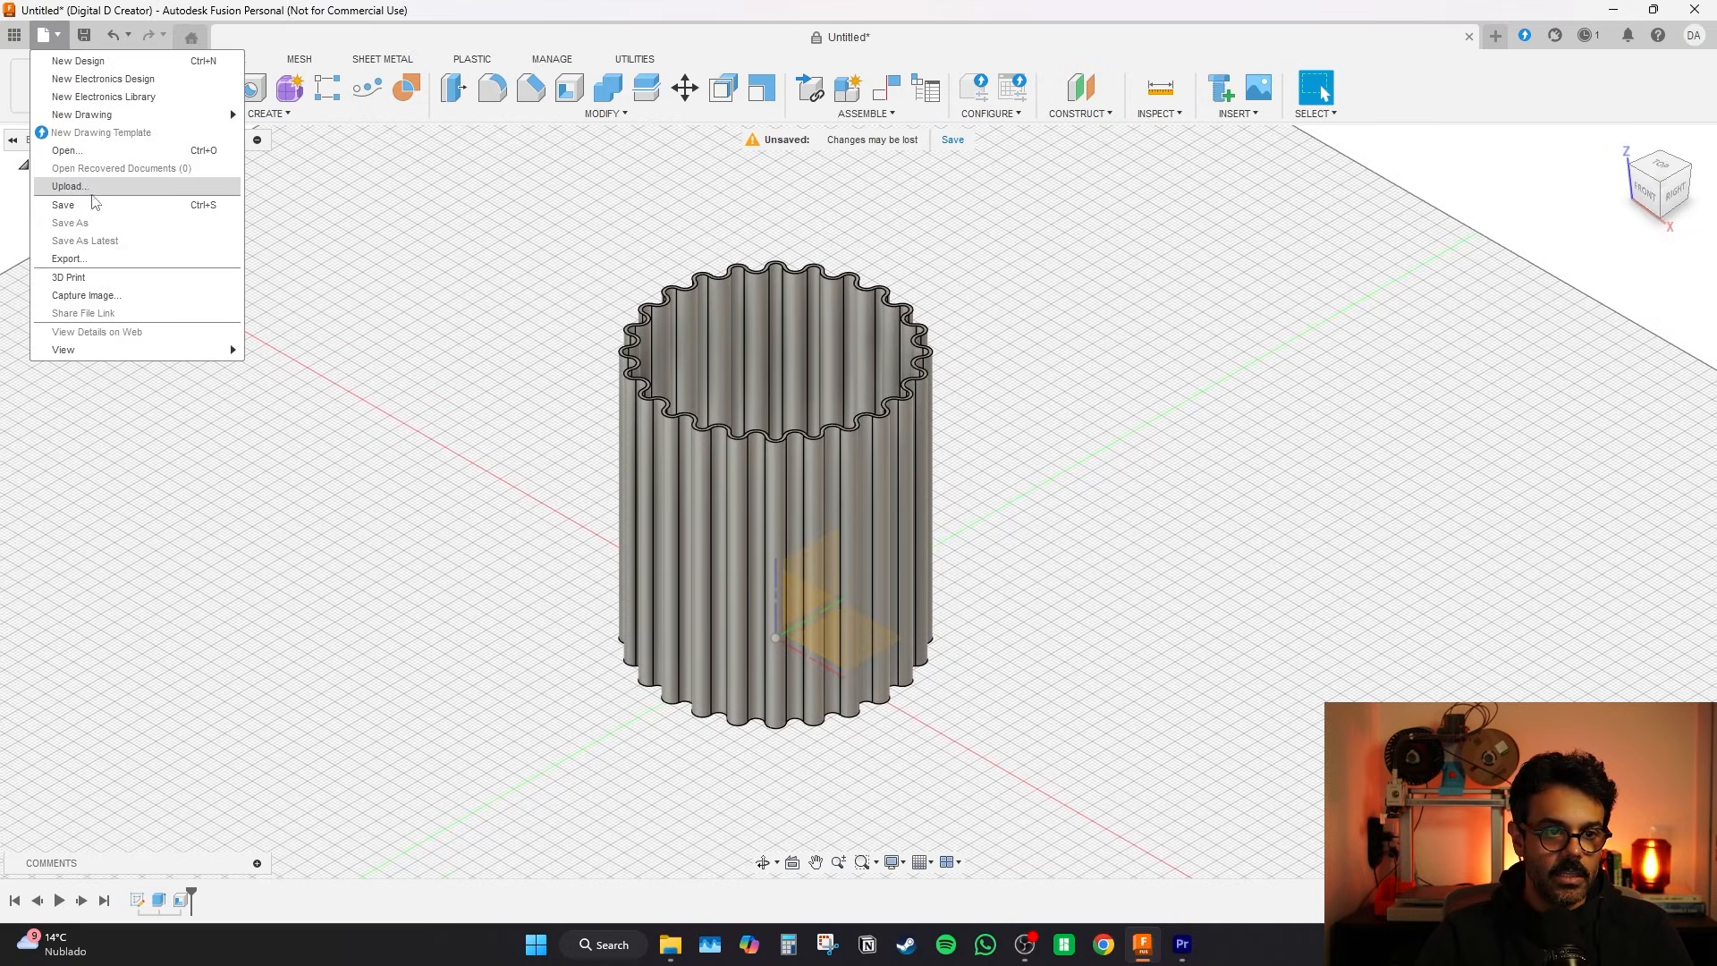
- Export the pen holder body for 3D printing as the 3MF file PORTA CANETAS ONDA, saved to the computer
left_click(90, 238)
left_click(866, 446)
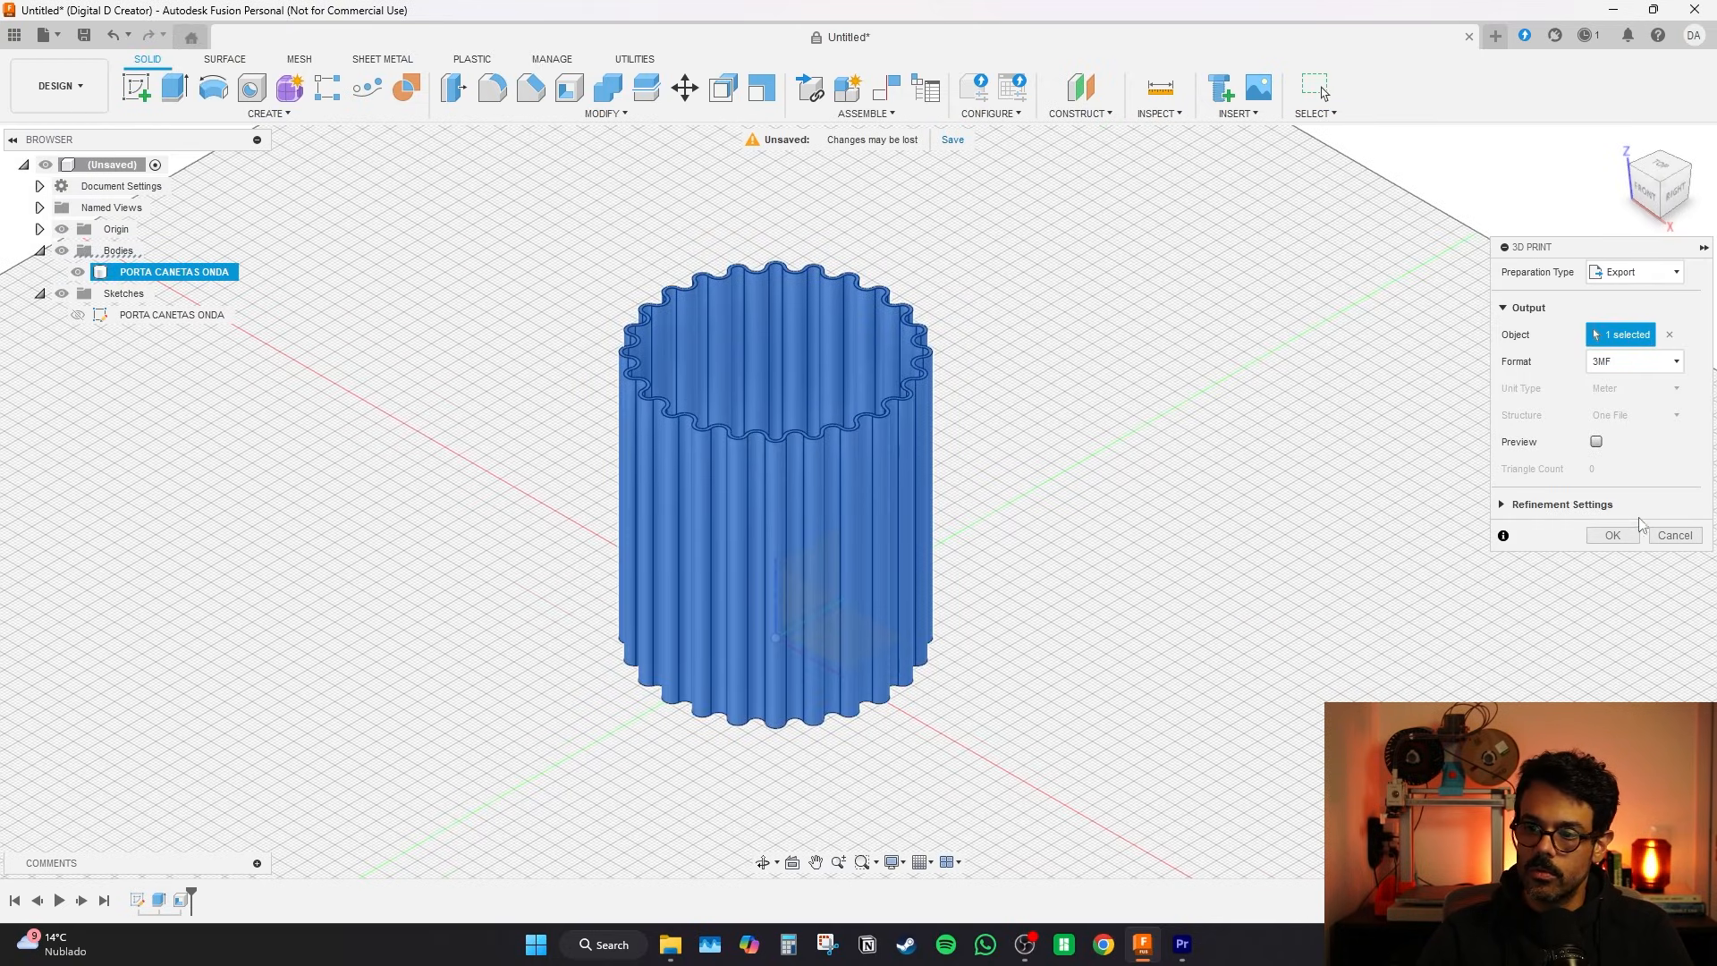
left_click(1612, 535)
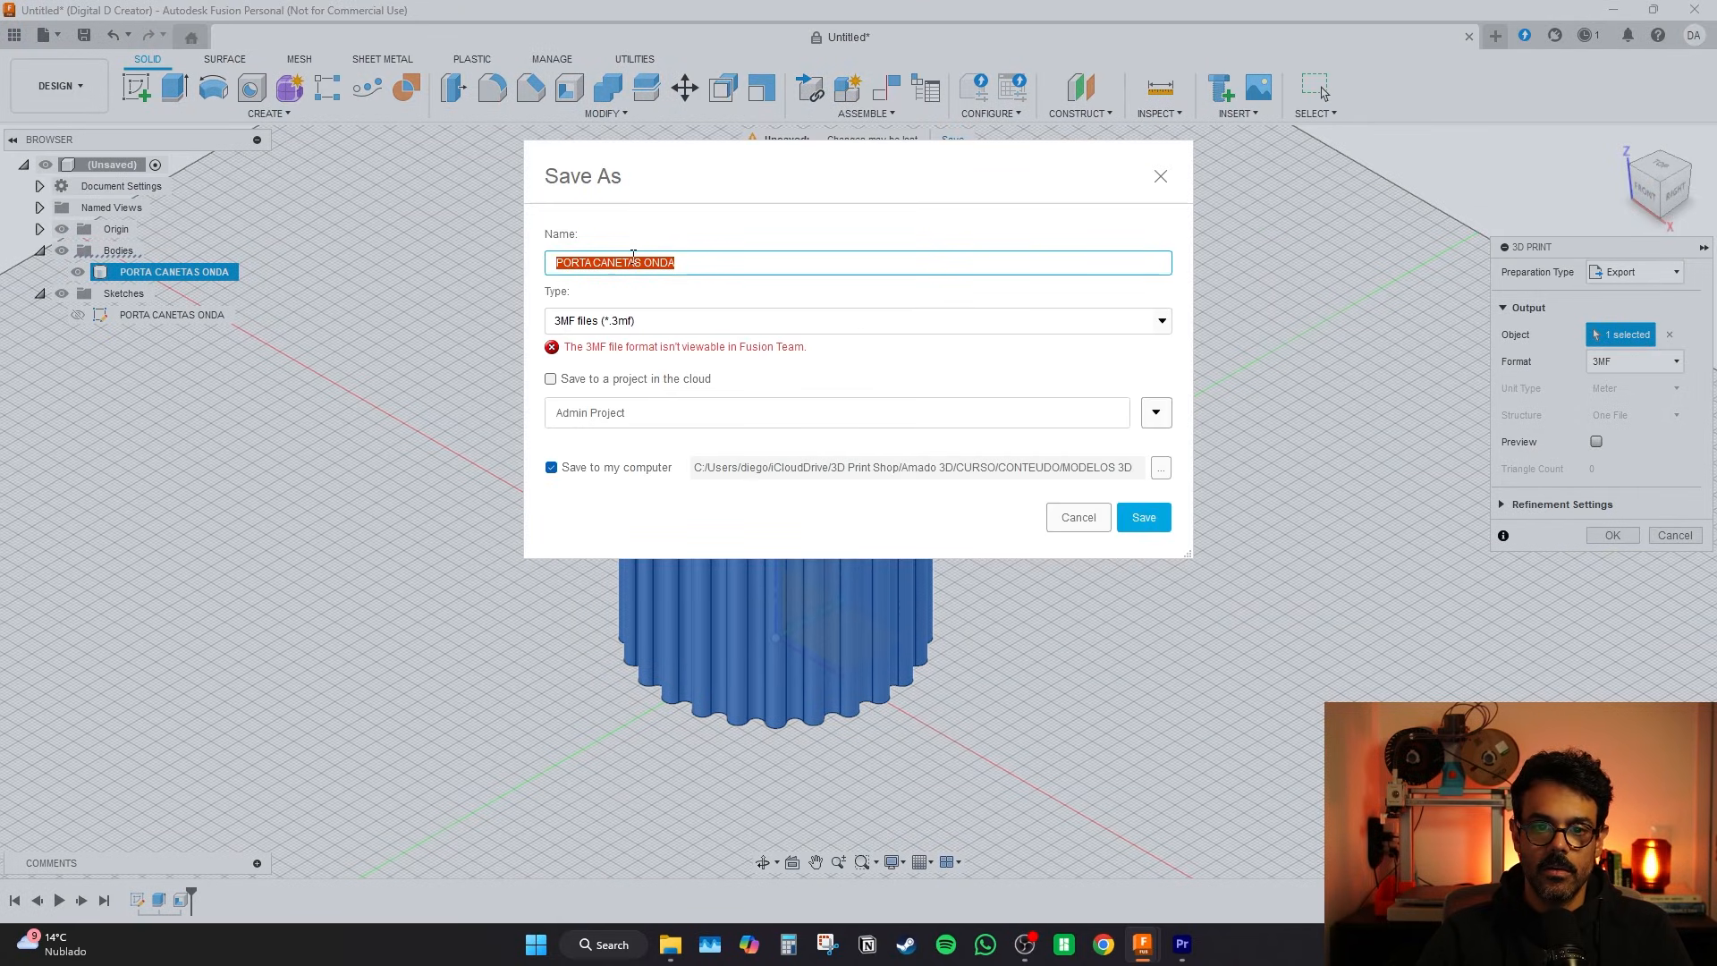
left_click(1143, 517)
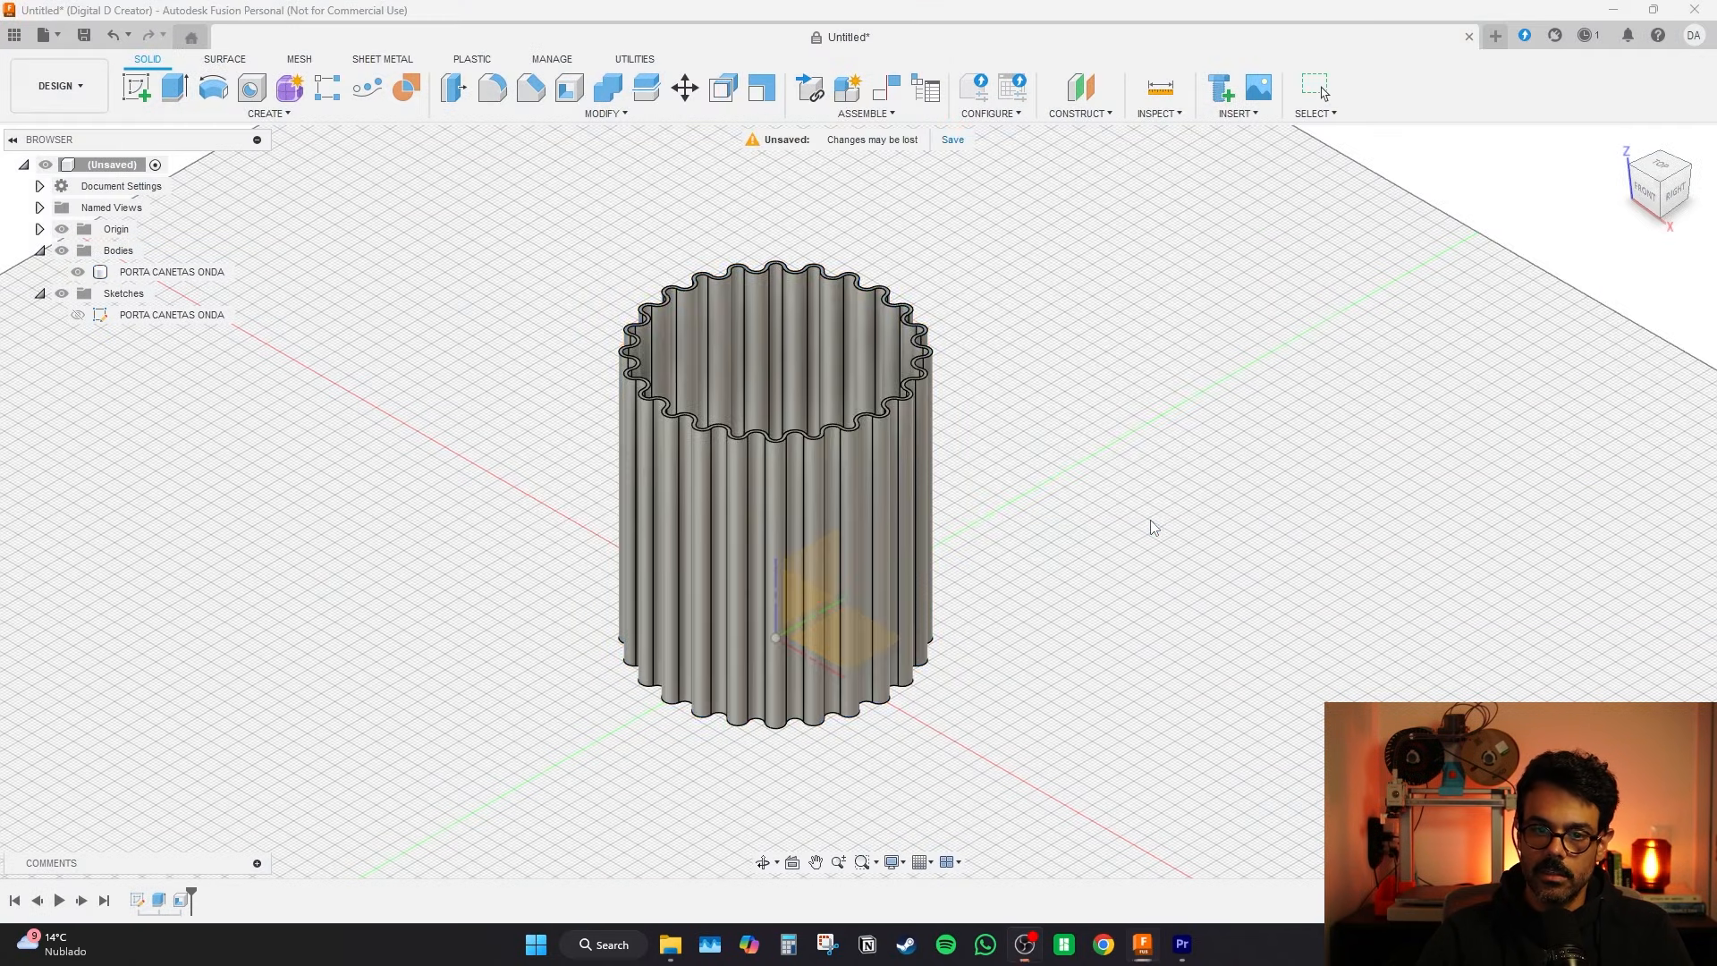
- Try an inside thickness of 4 mm on the pen holder's shell feature and discard the edit
scroll(619, 291, "down", 3)
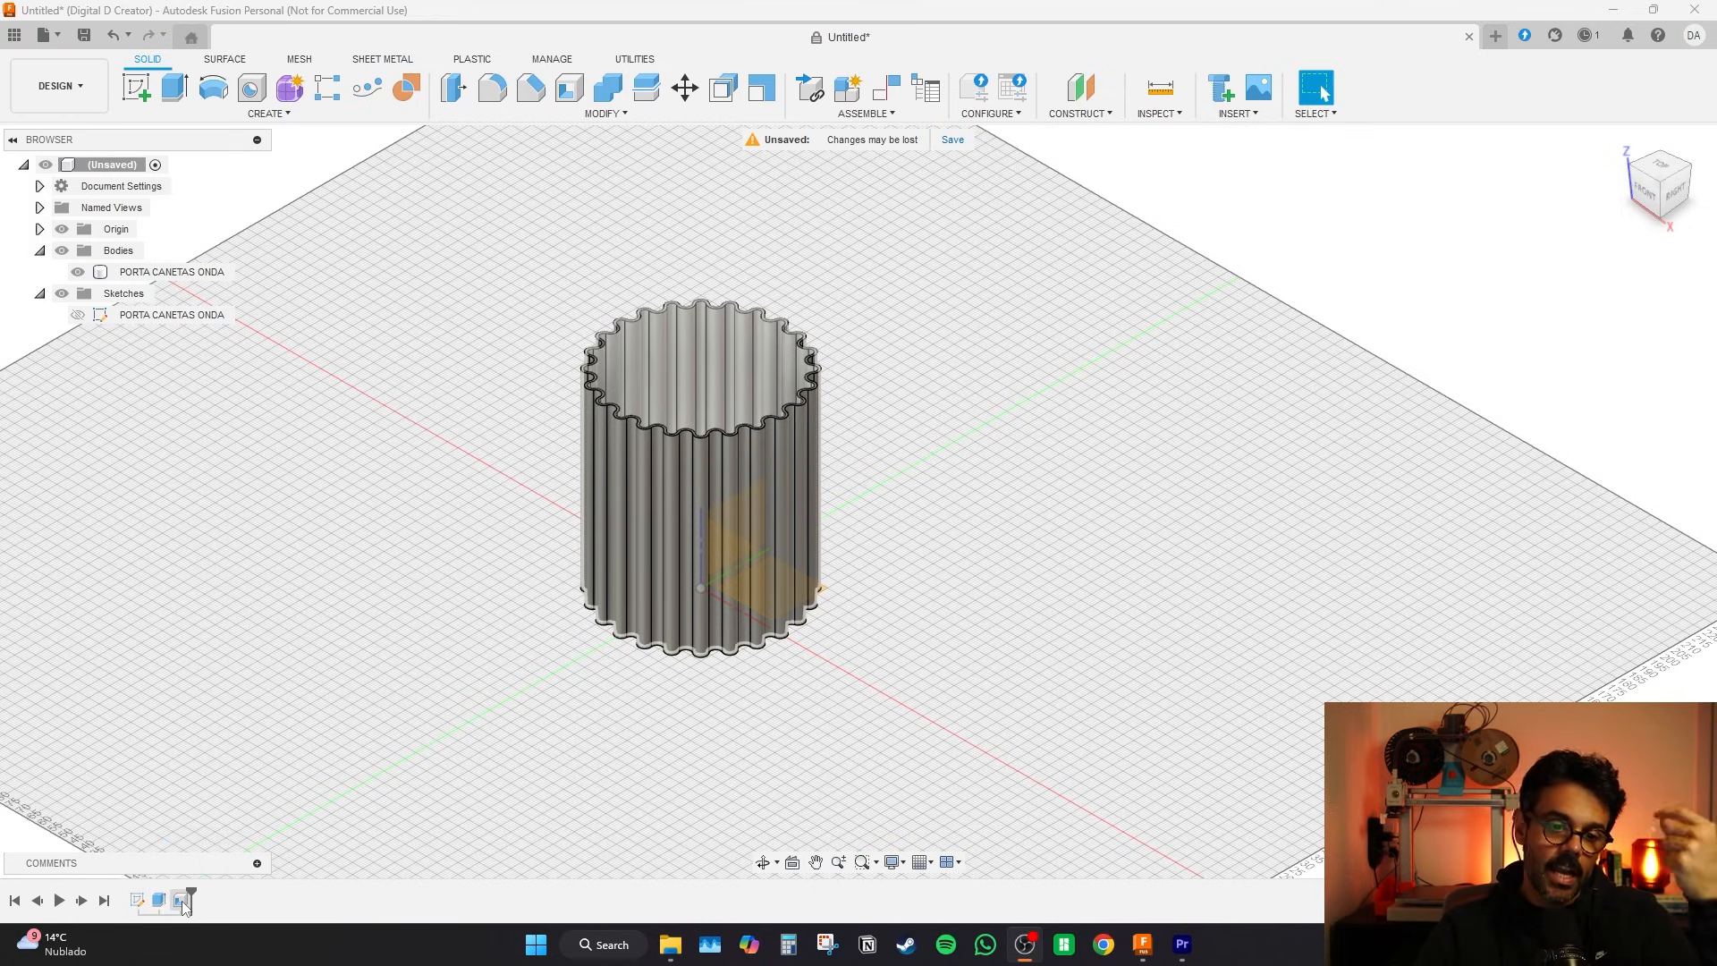
left_click(182, 900)
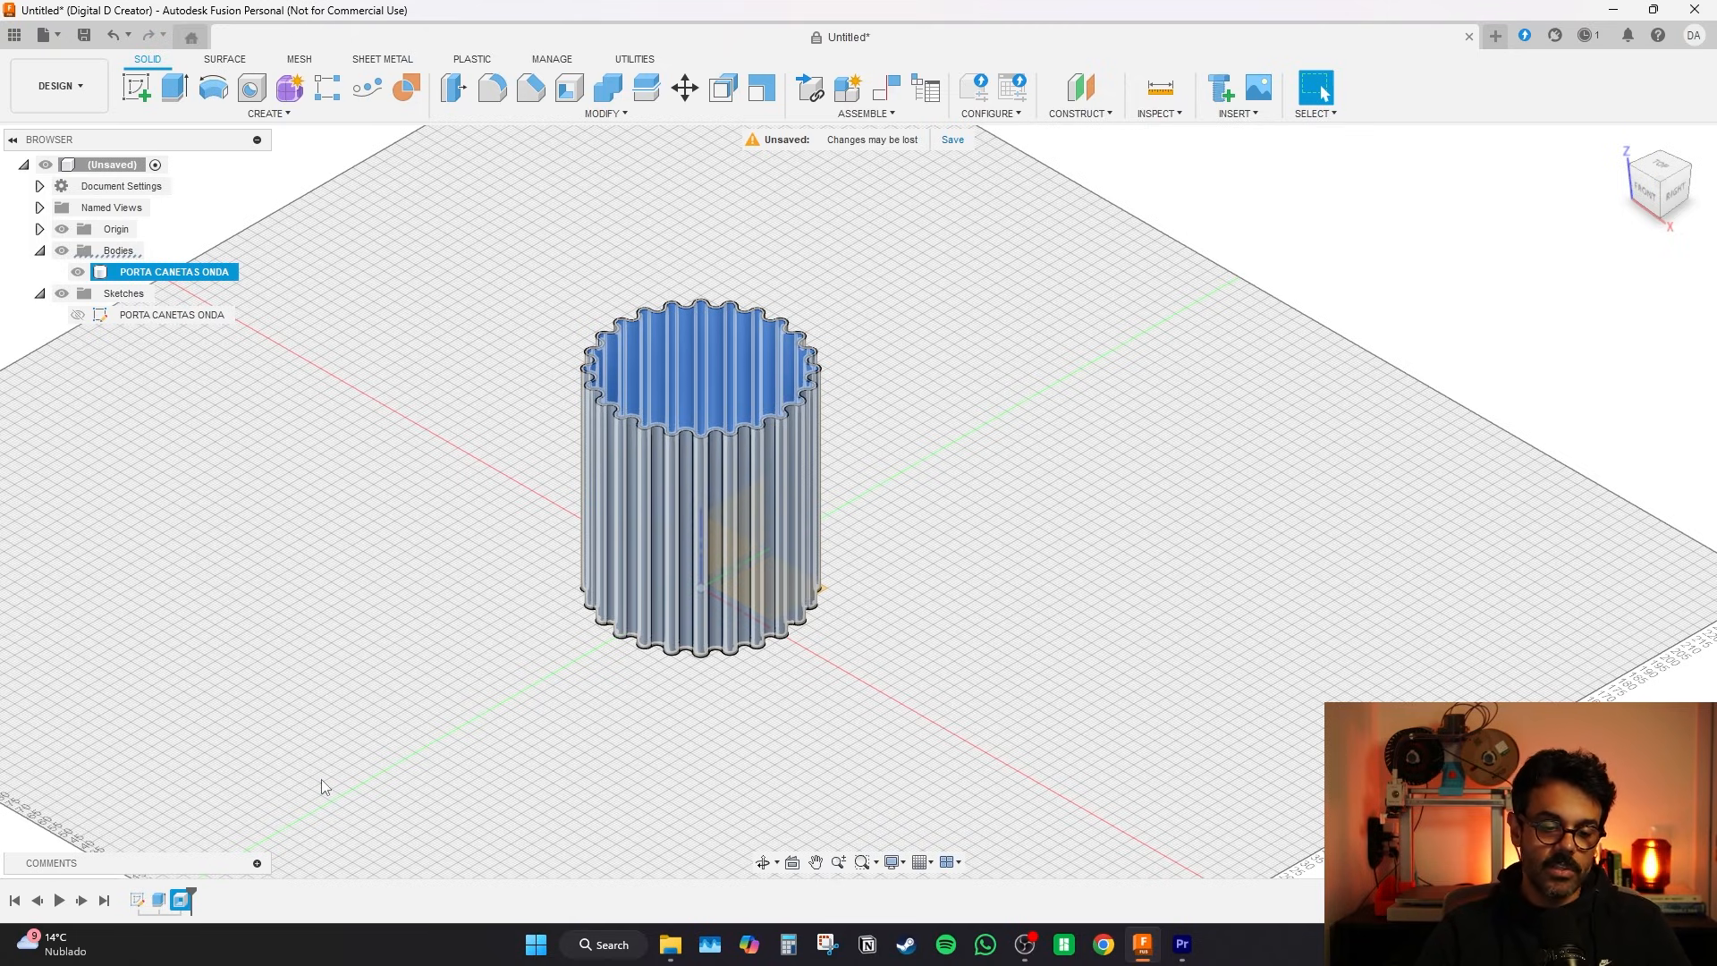
right_click(182, 903)
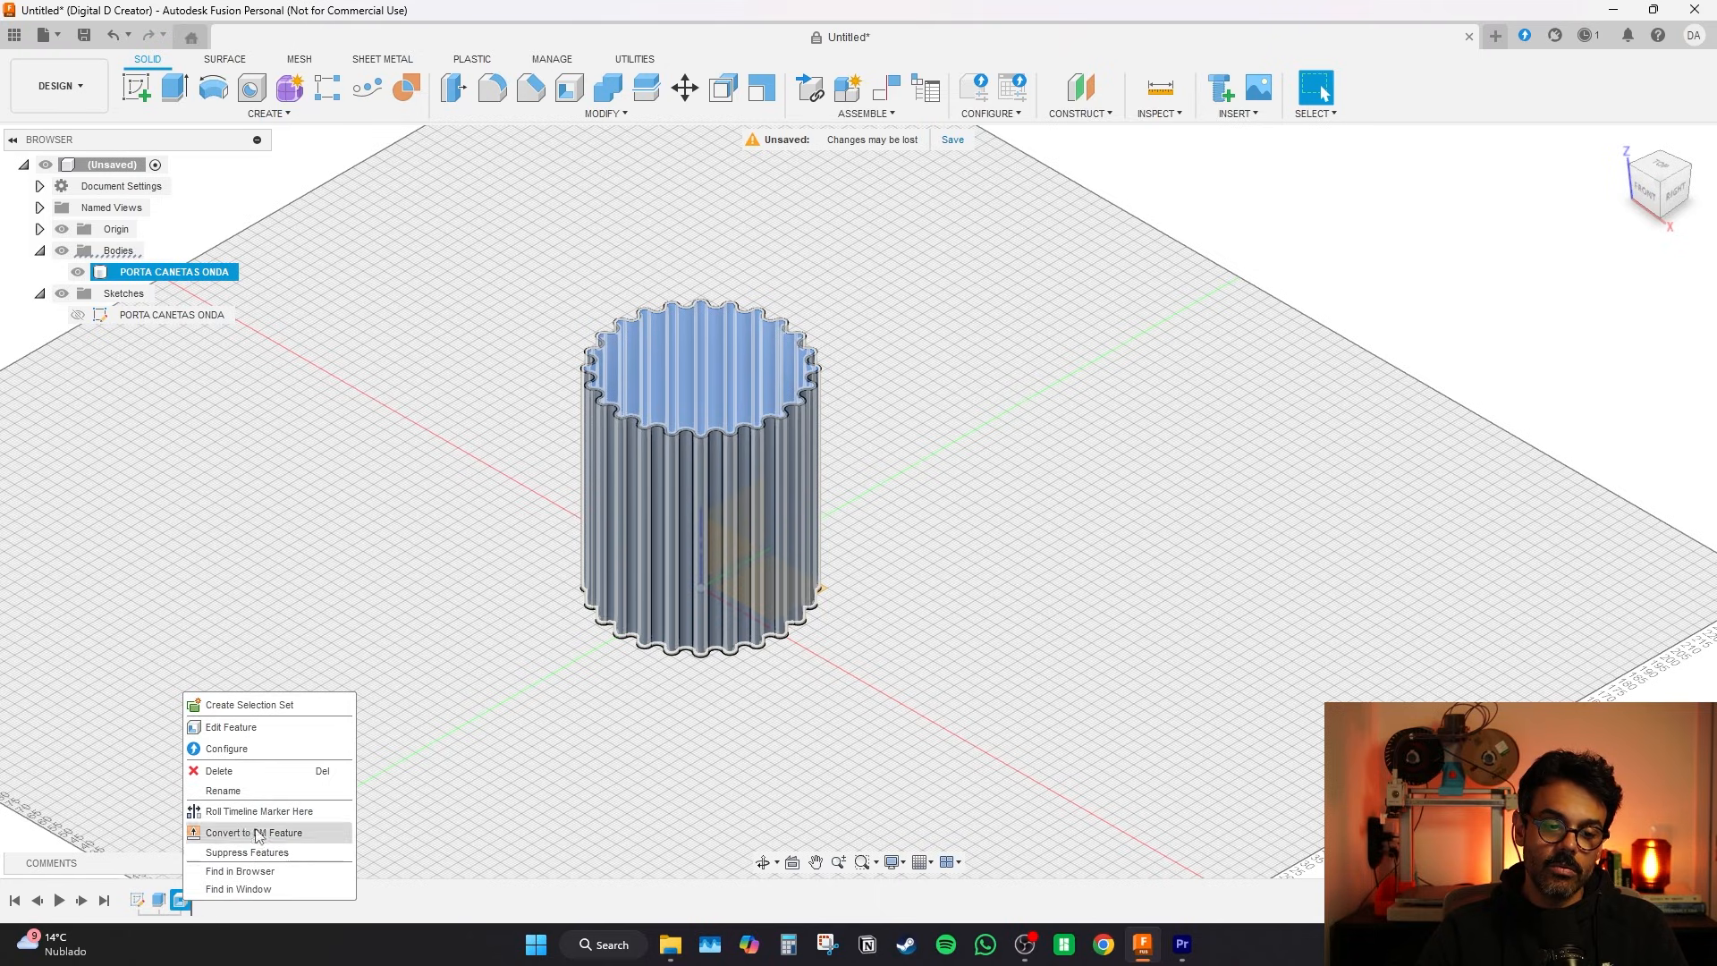
left_click(266, 726)
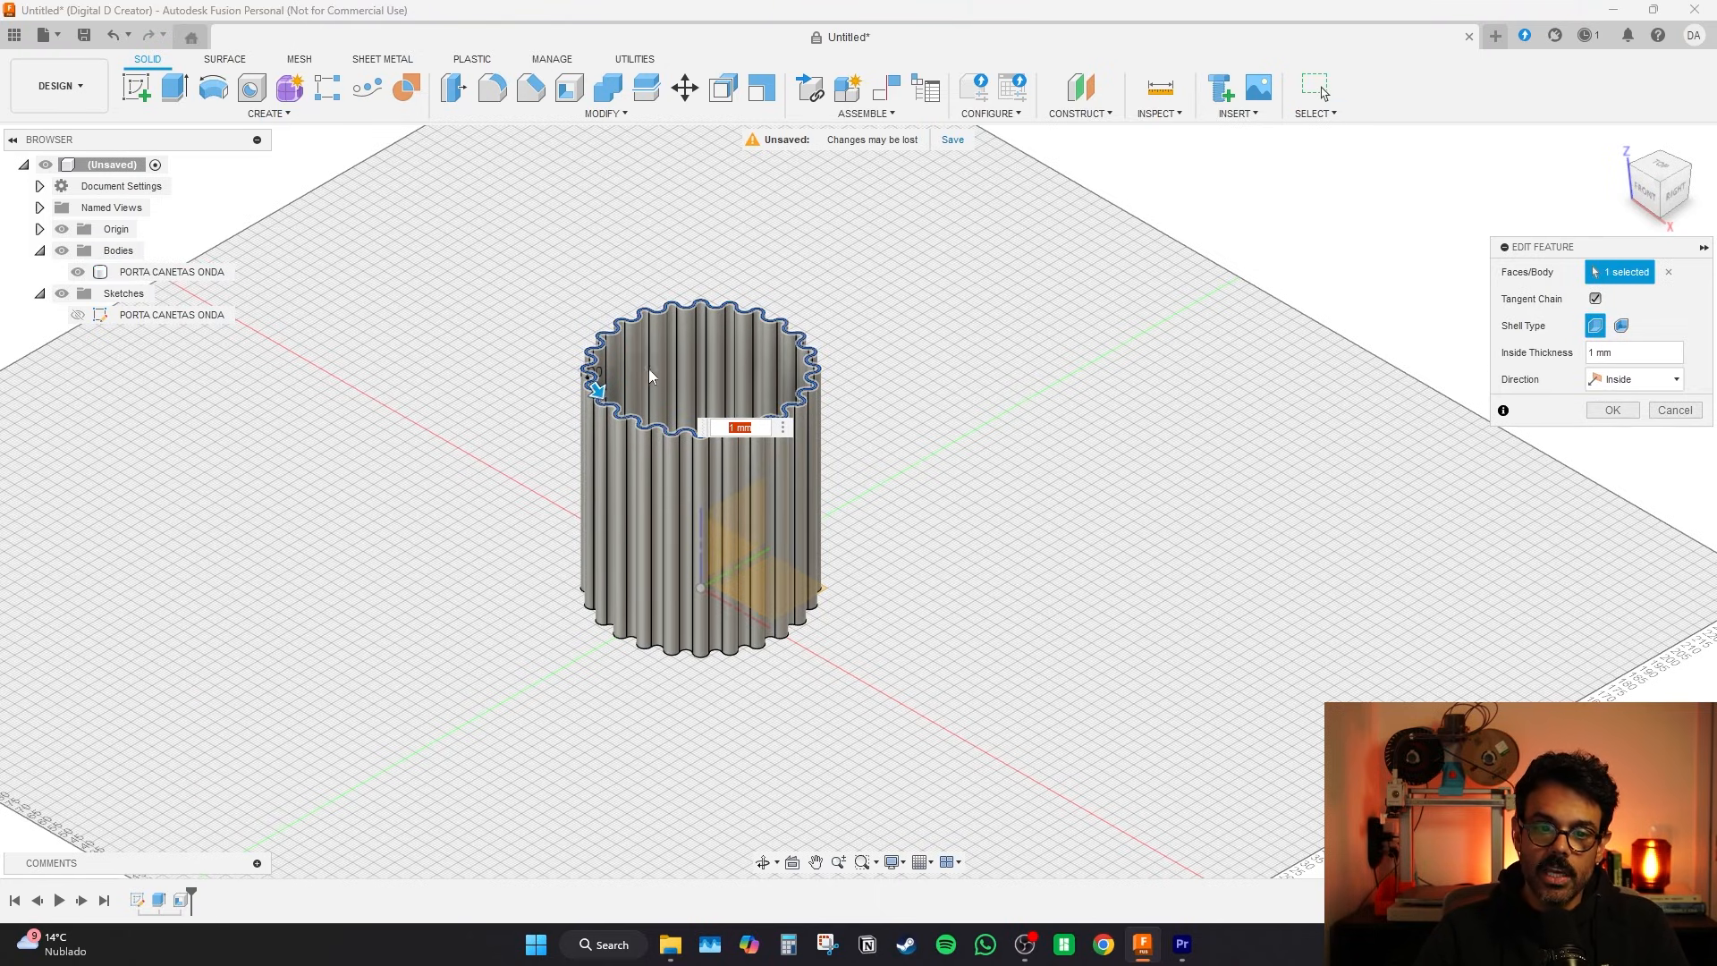
scroll(626, 415, "down", 2)
scroll(563, 413, "up", 5)
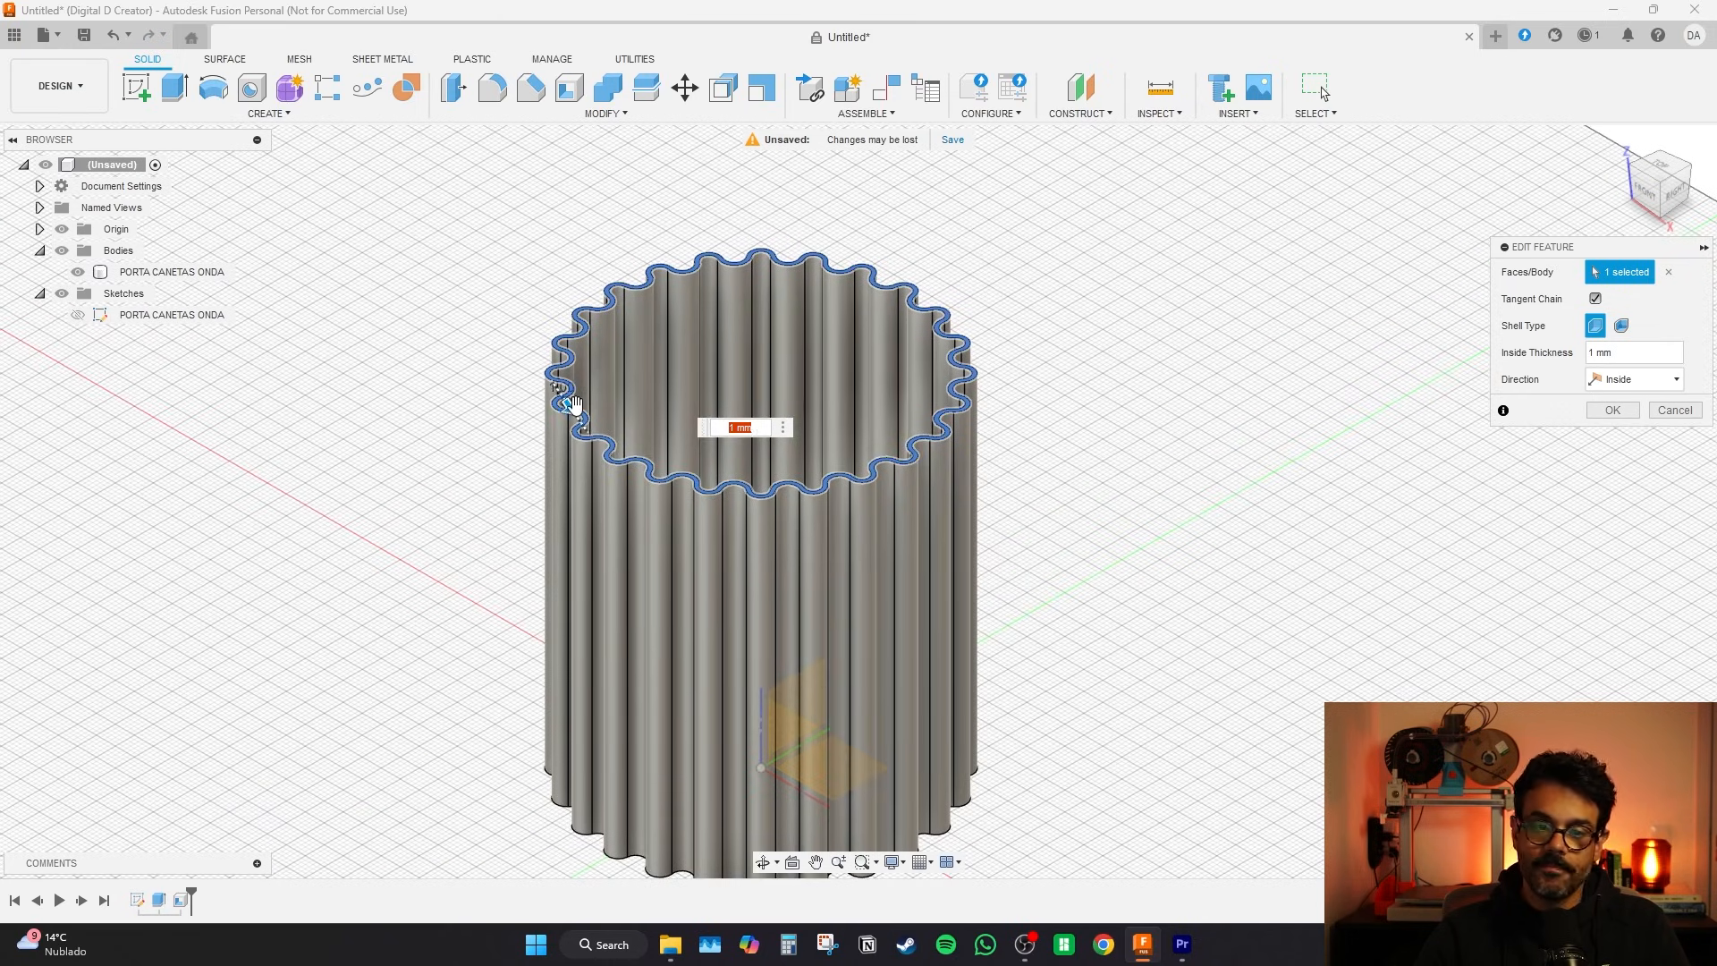
type("4")
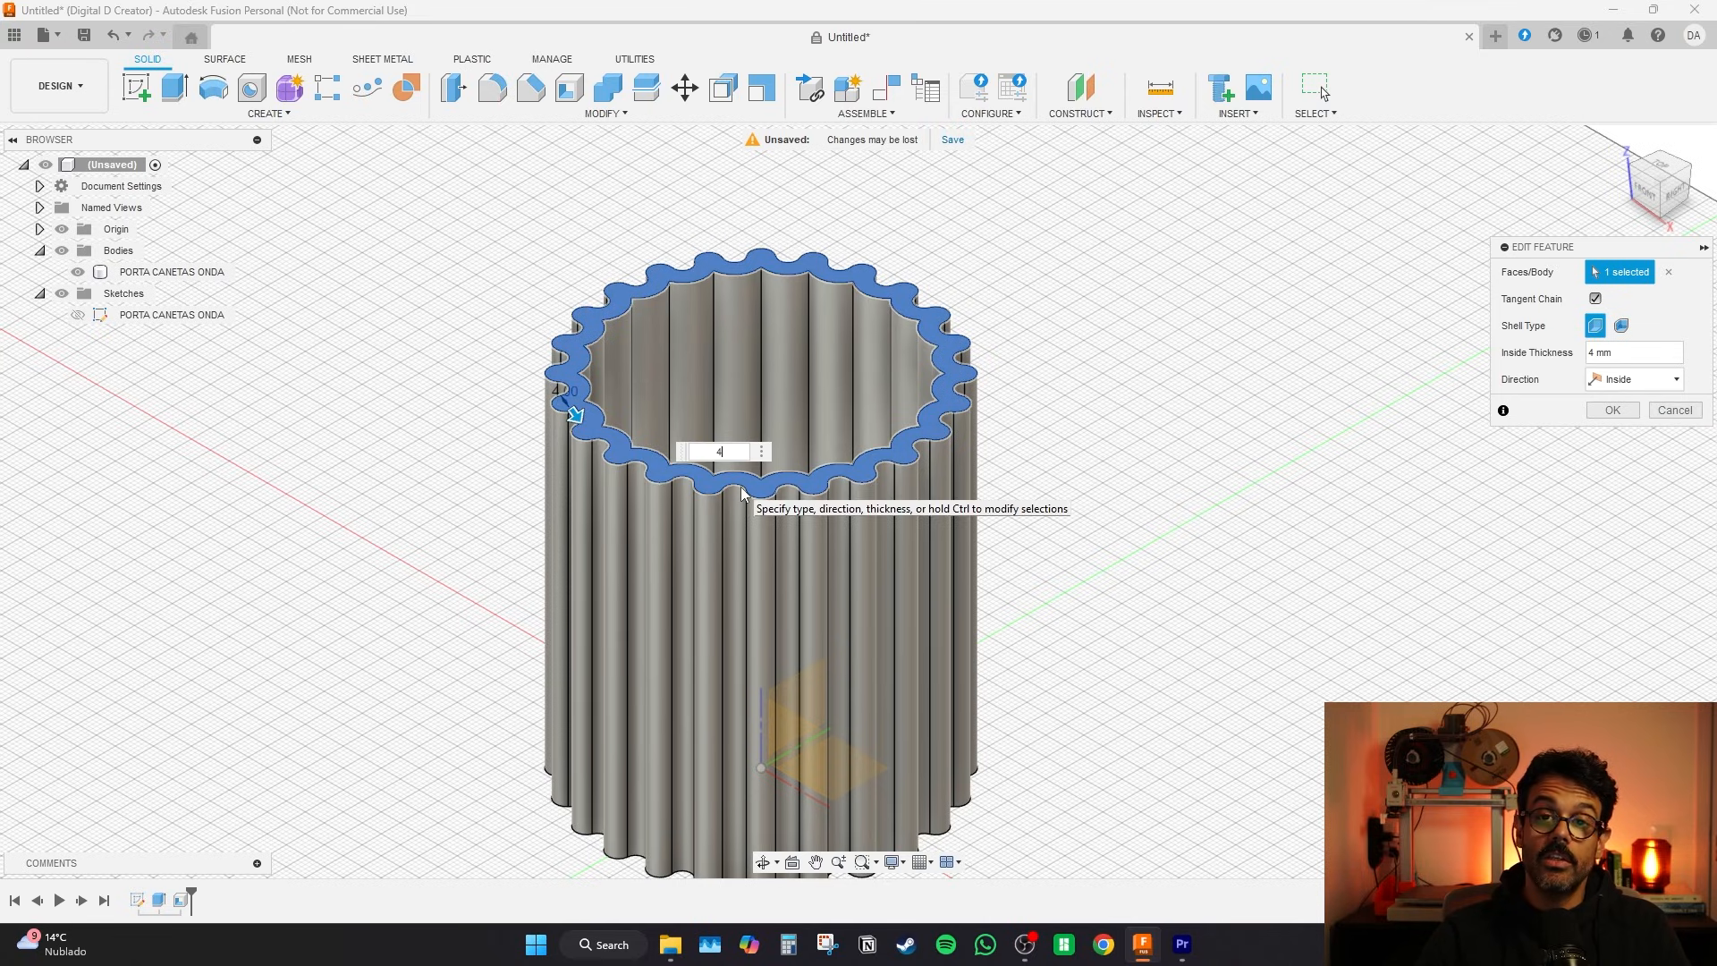
left_click(1673, 411)
- Delete the shell feature from the design history so the pen holder is a solid body again
scroll(964, 582, "down", 5)
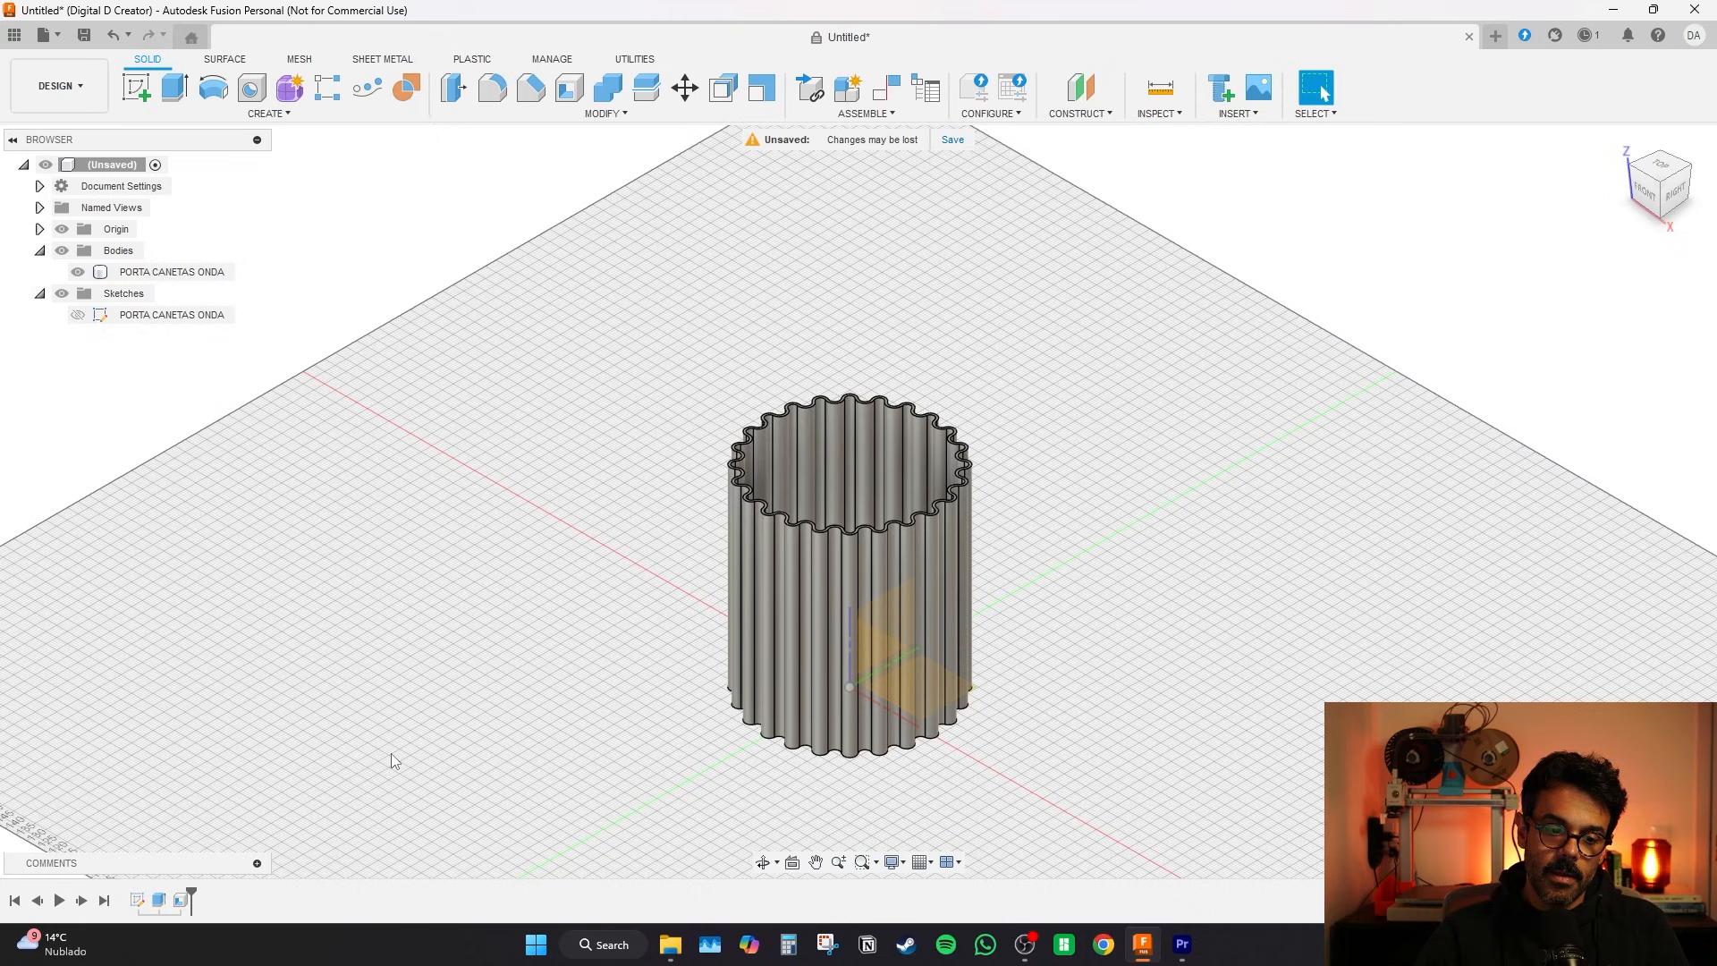
right_click(181, 900)
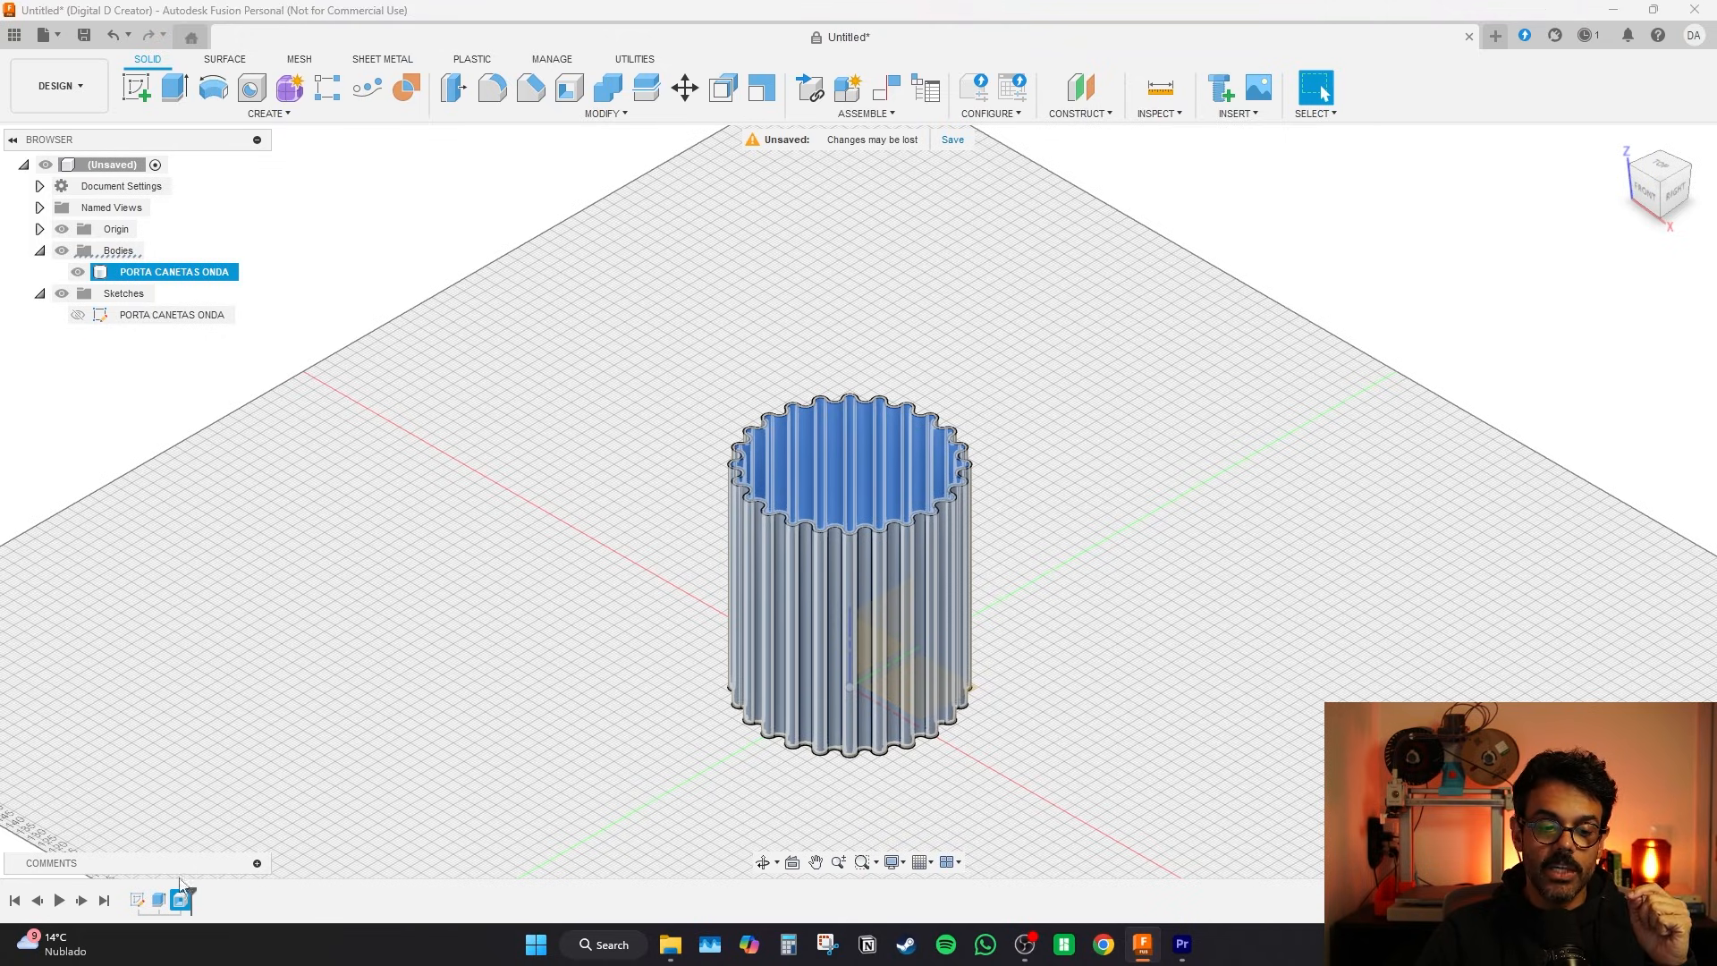
left_click(226, 770)
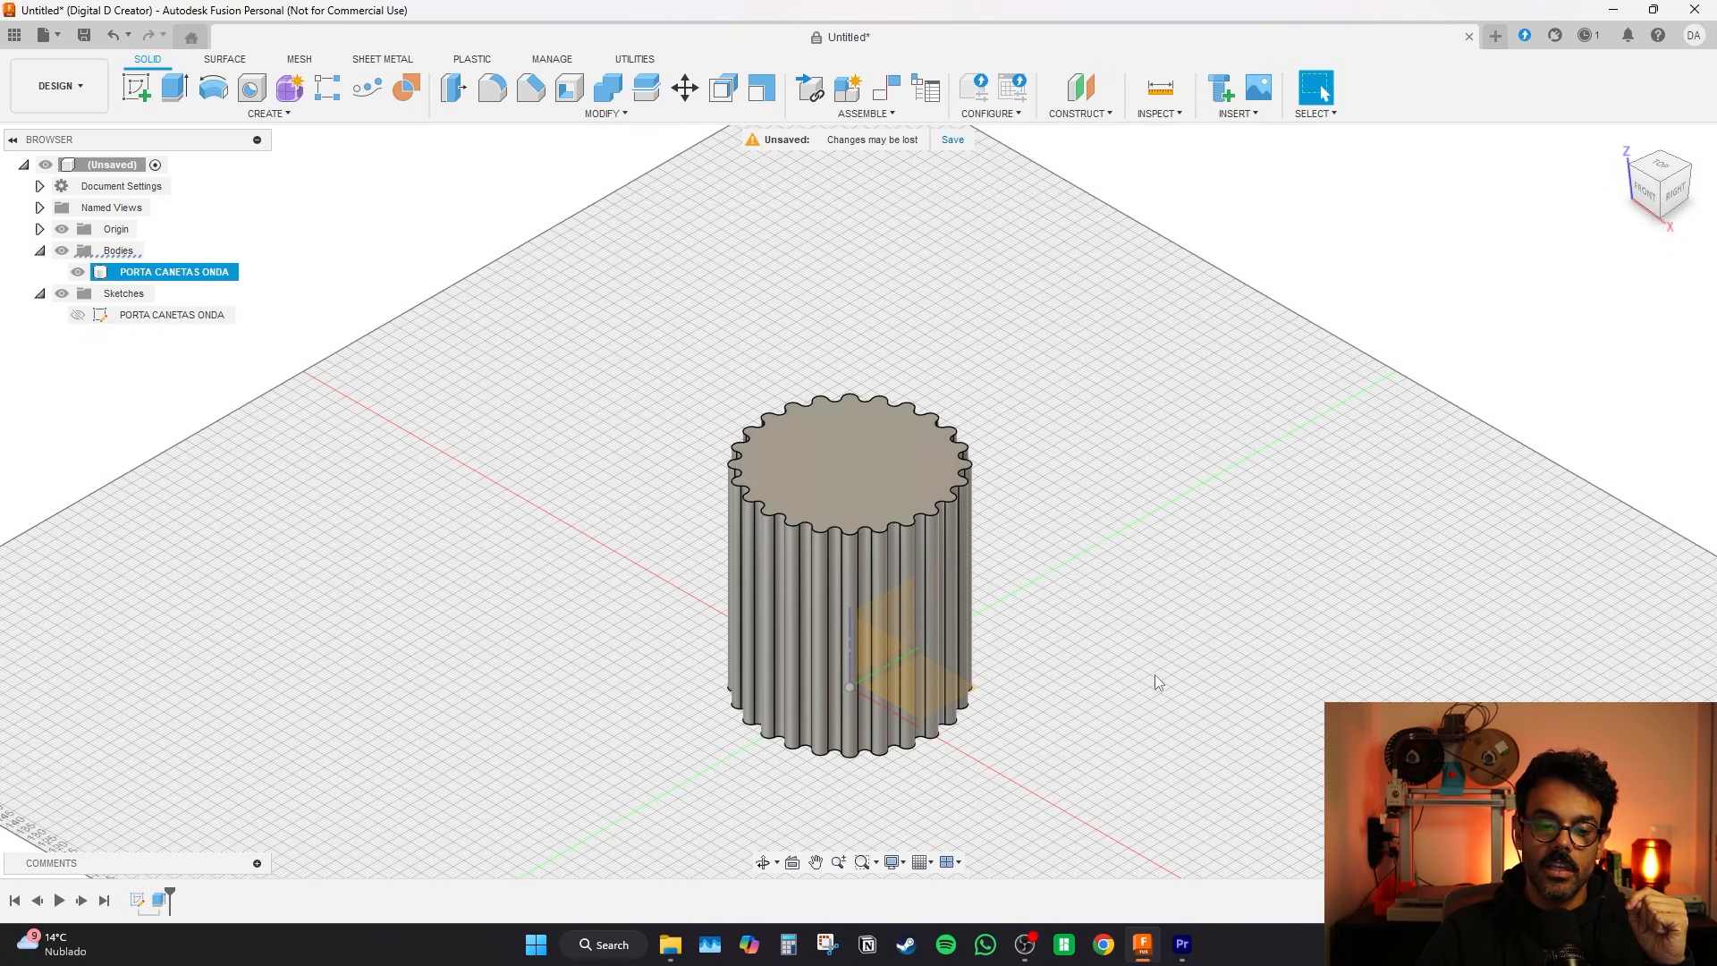
middle_click_drag(1157, 682, 1063, 595)
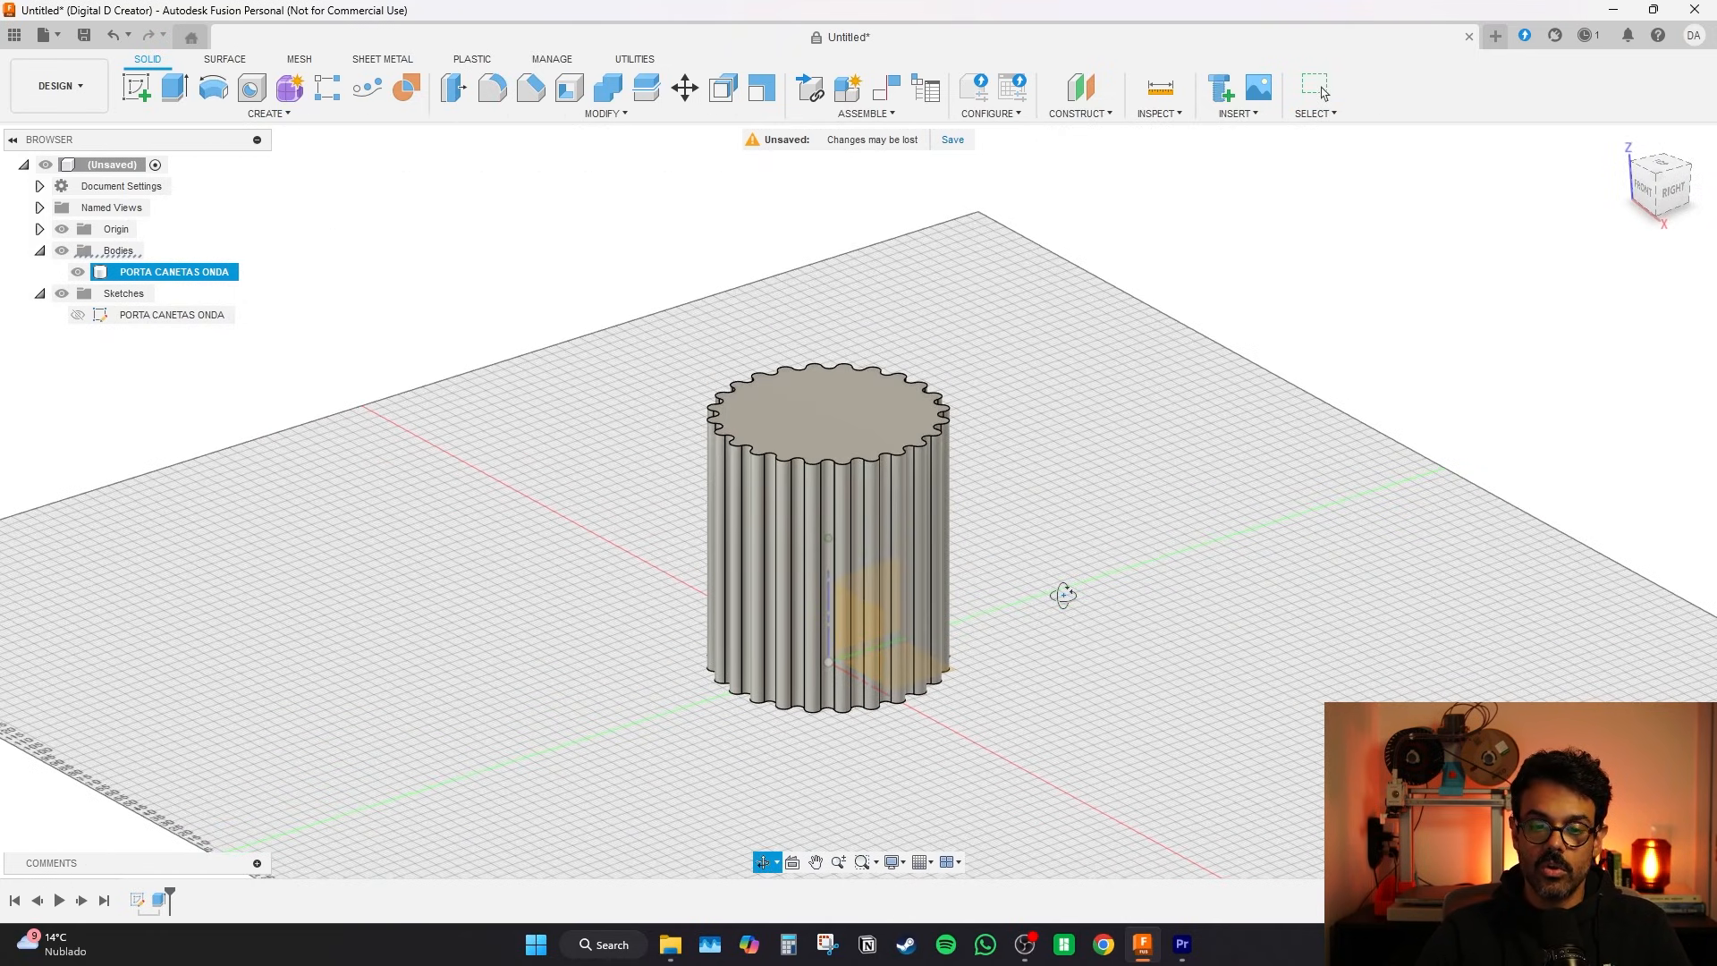
- Export the solid pen holder body for 3D printing as the 3MF file PORTA CANETAS ONDA - SOLIDO, saved to the computer
left_click(51, 41)
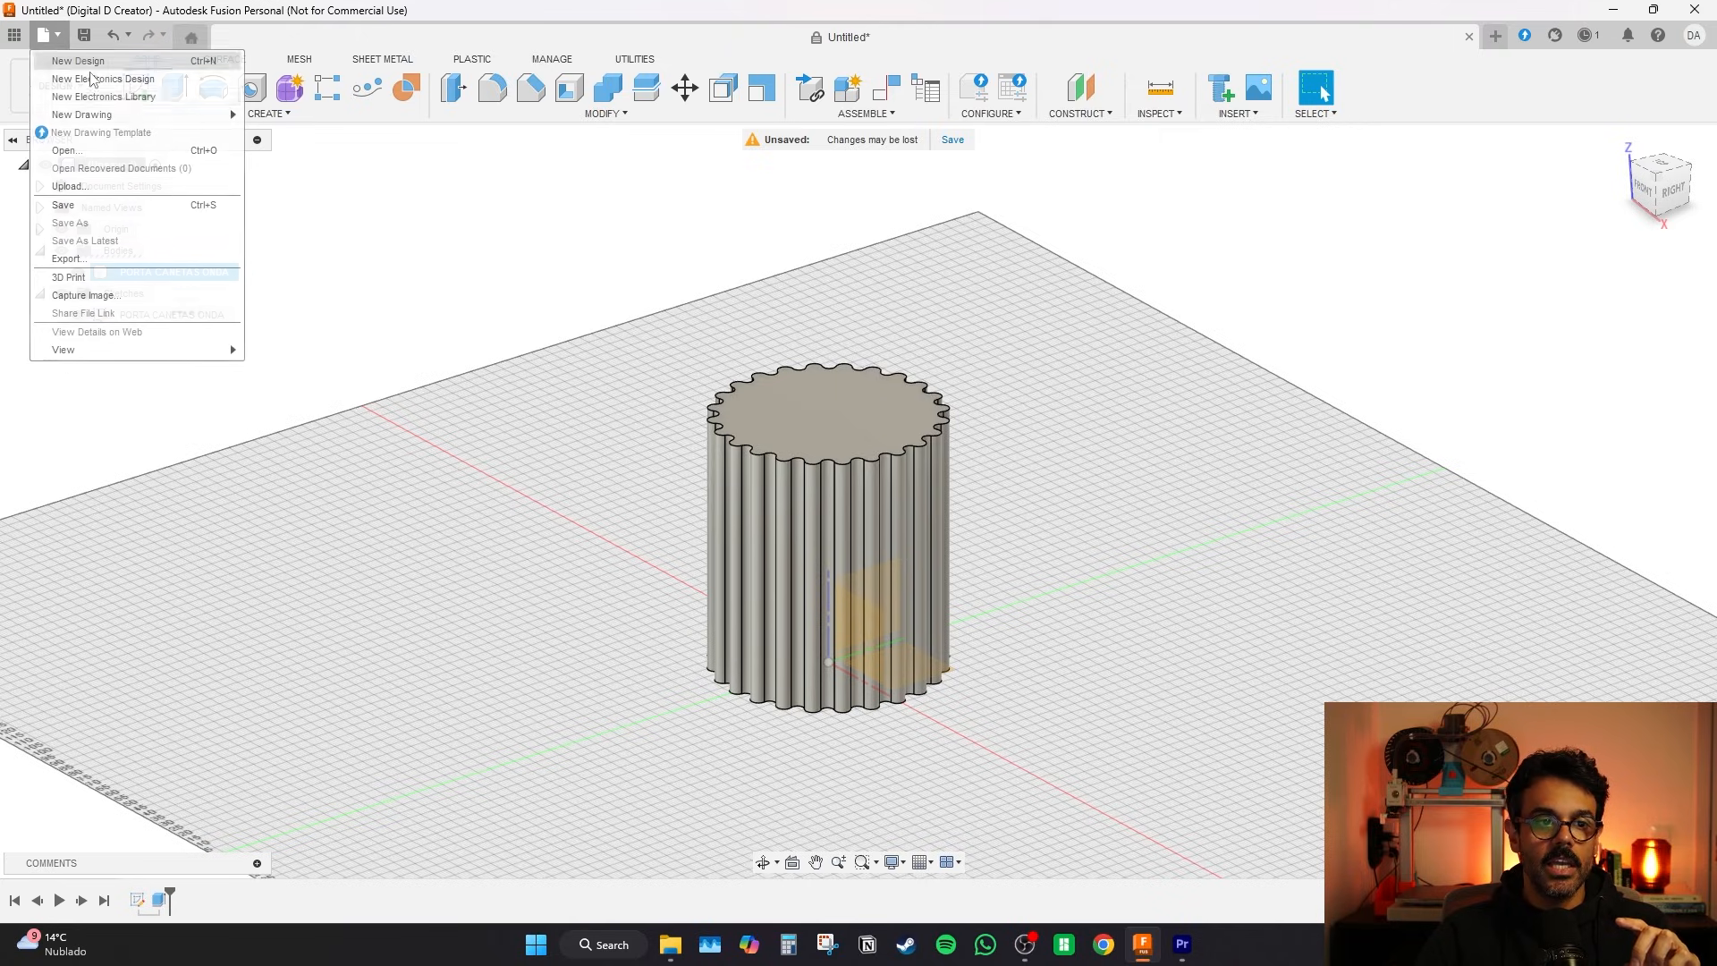
left_click(81, 283)
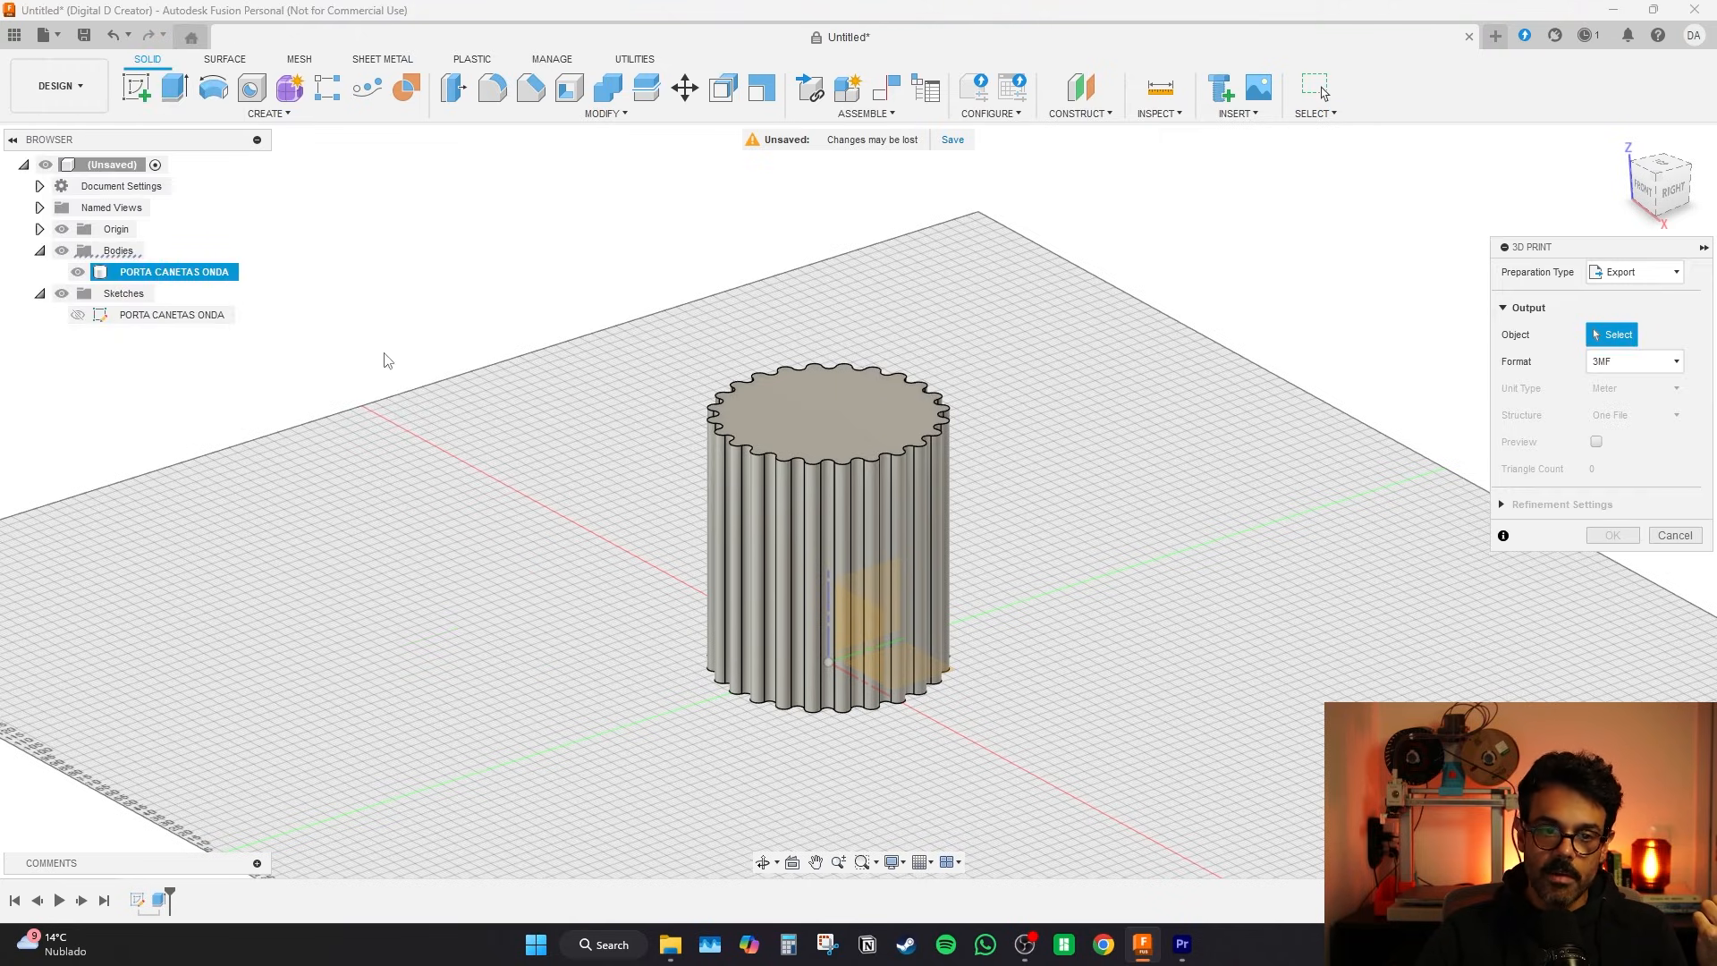
left_click(867, 483)
left_click(1612, 535)
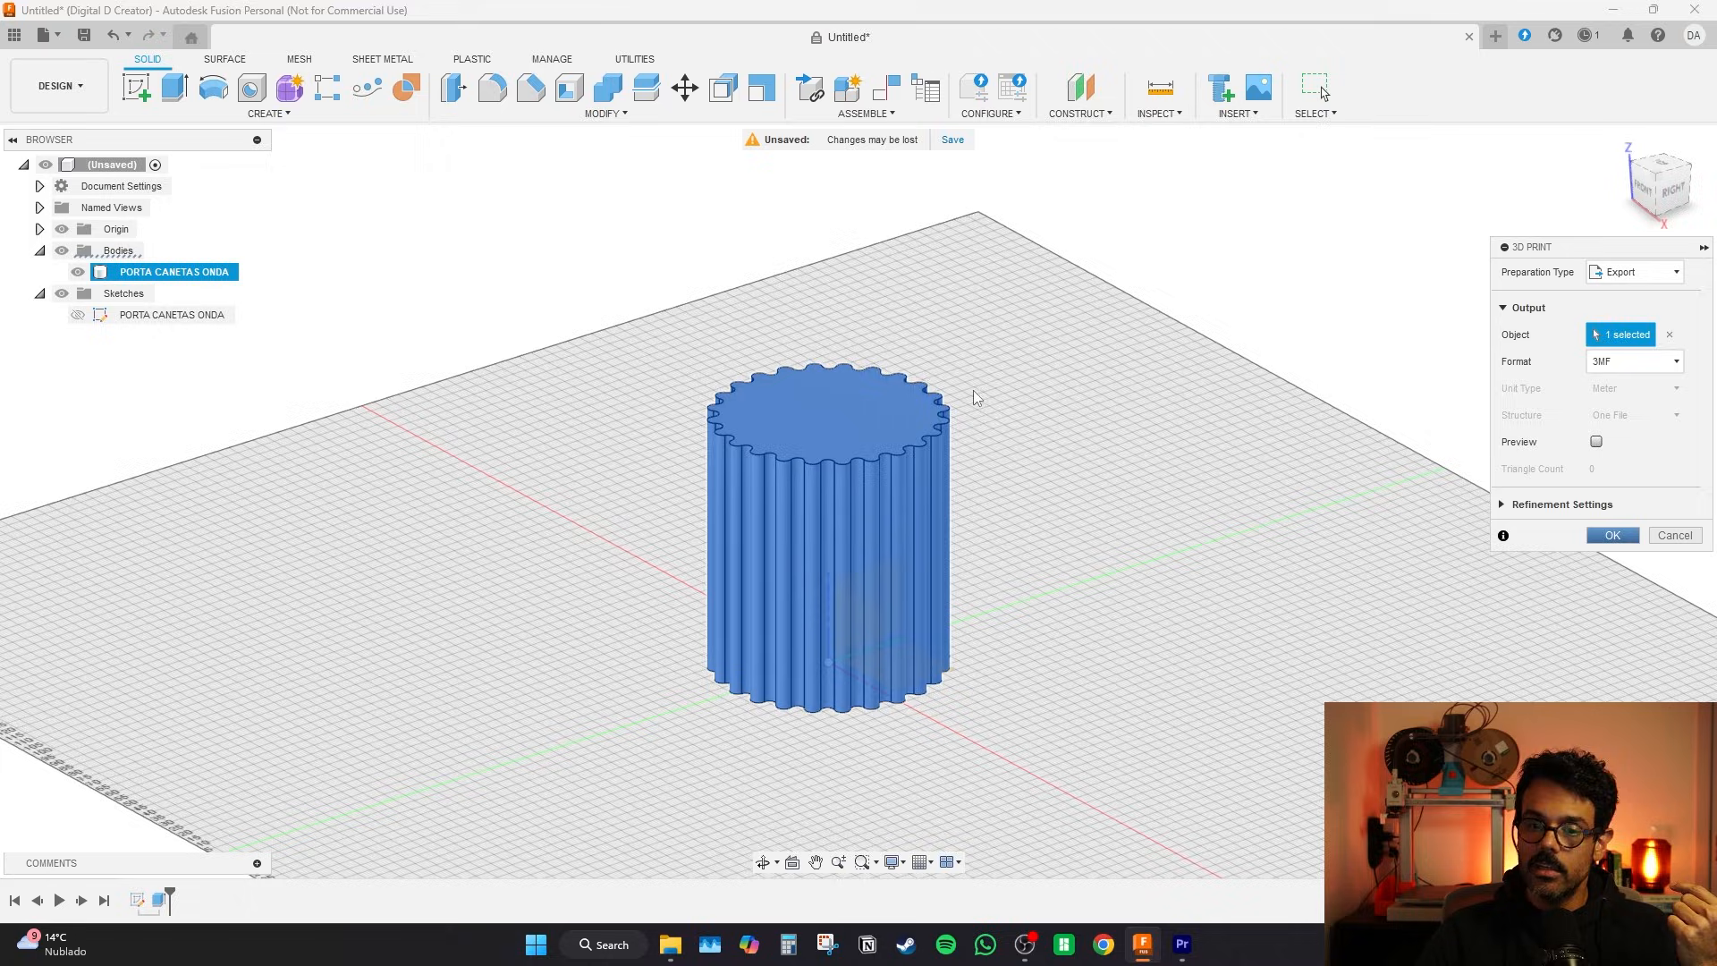
left_click(738, 262)
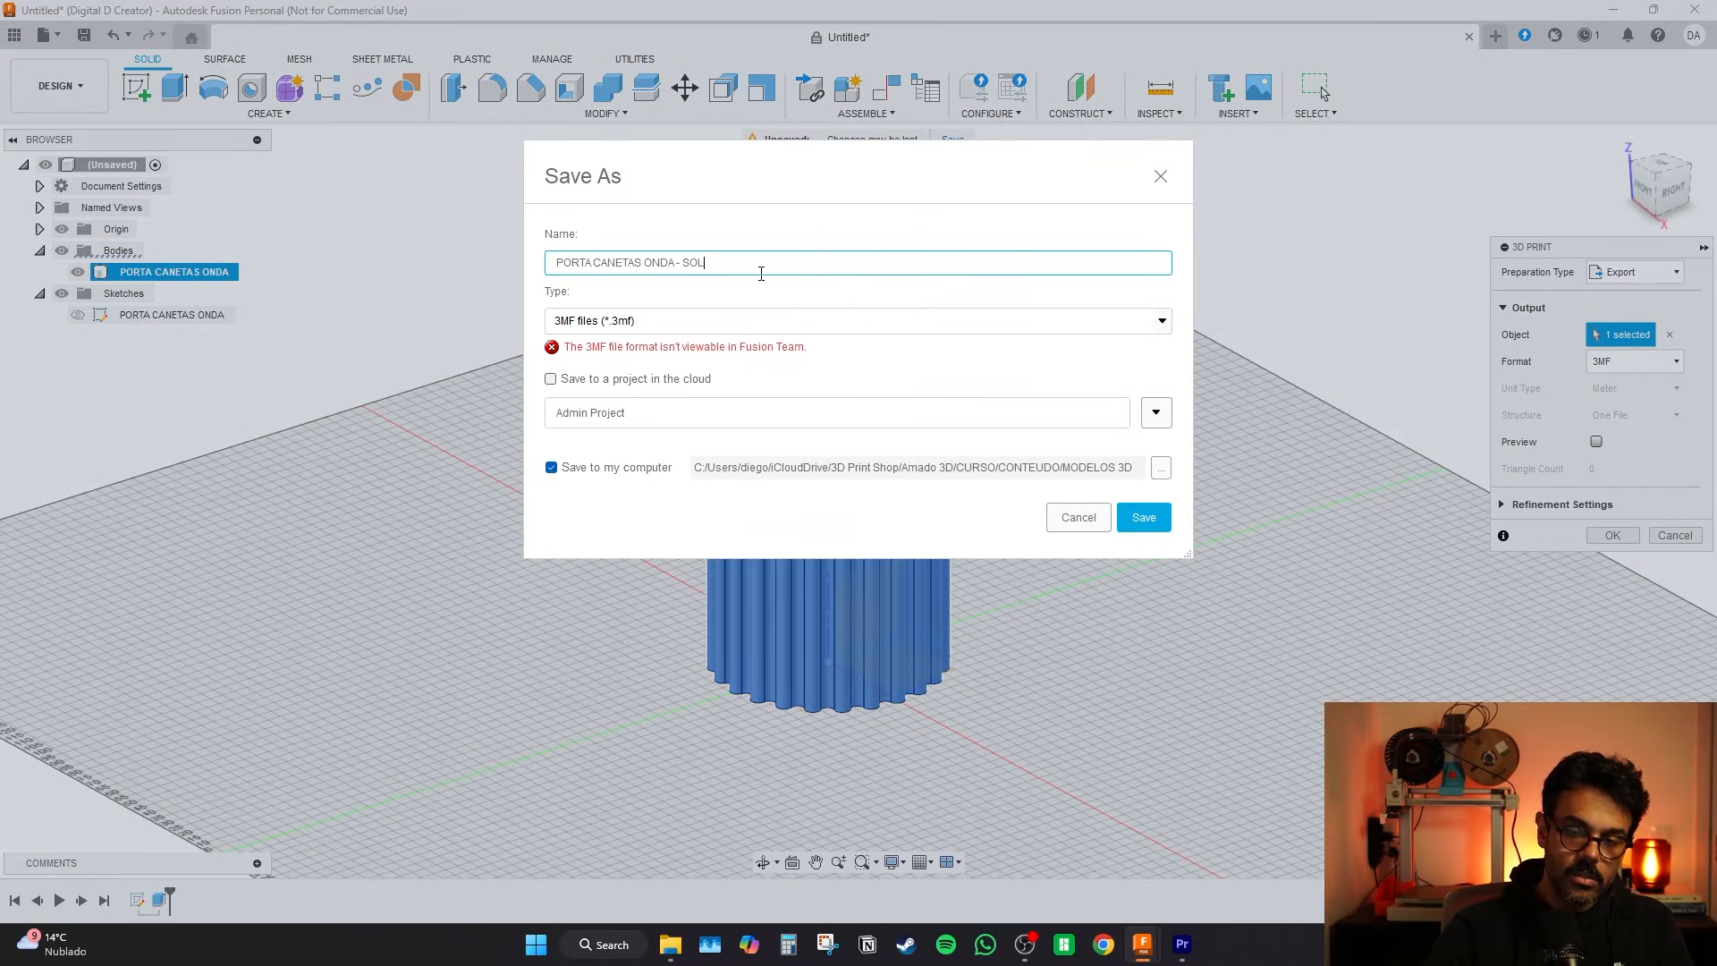
key("Return")
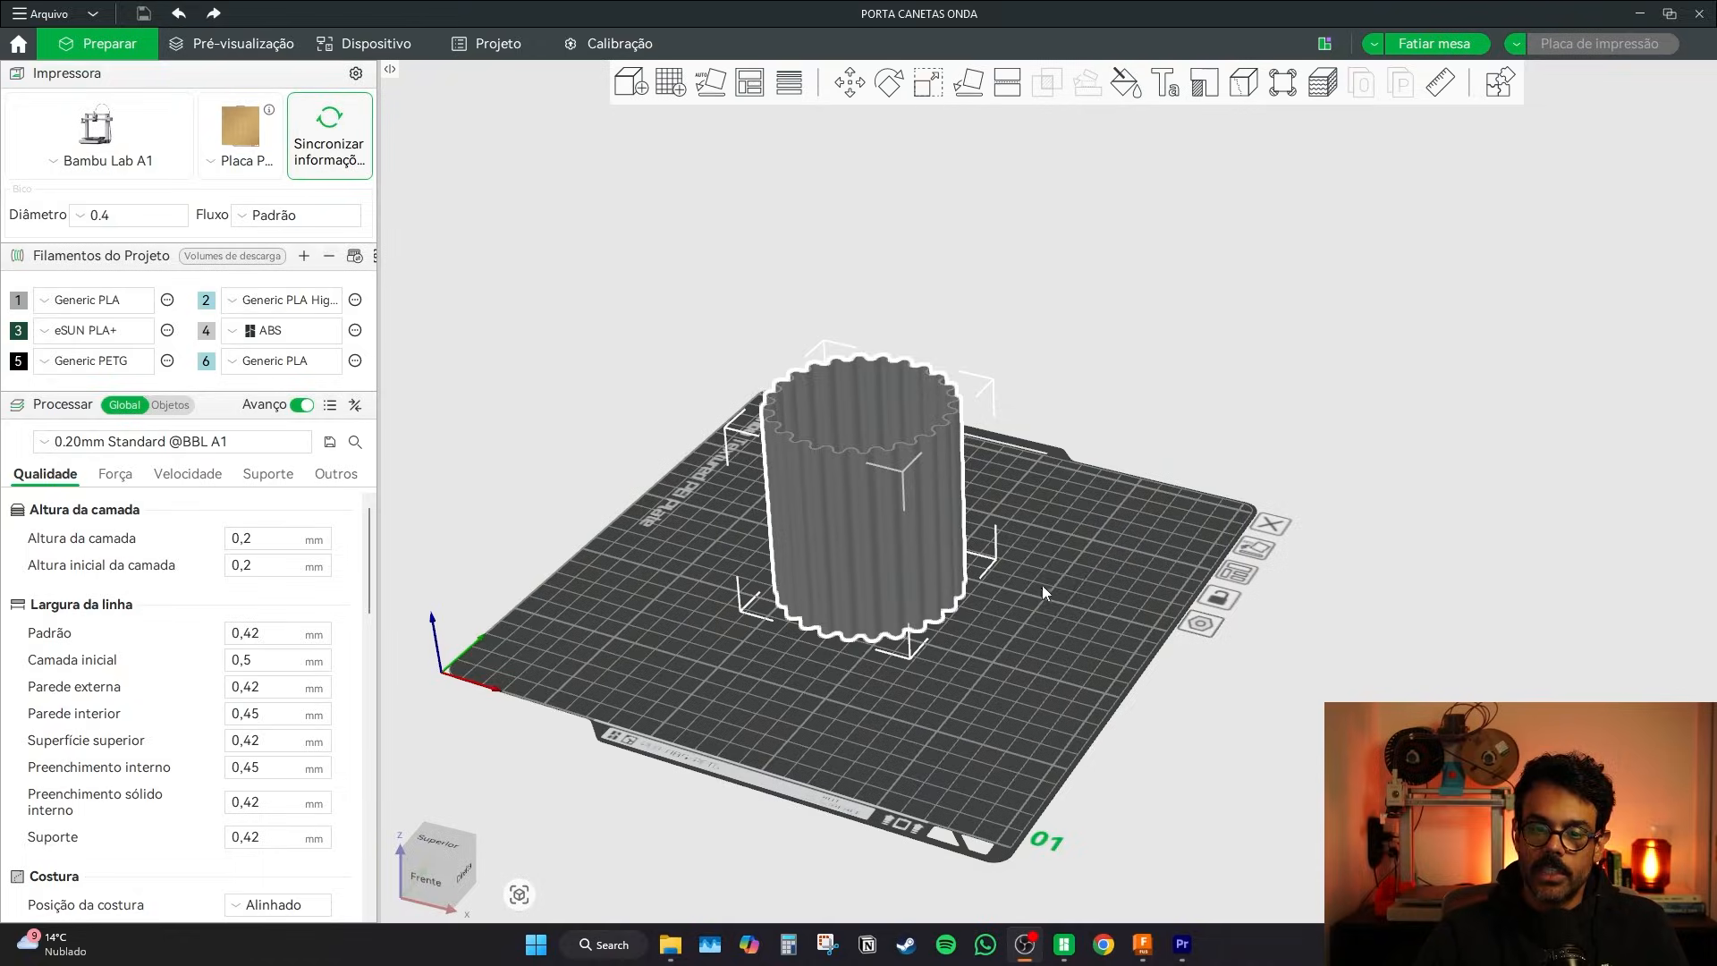
- Switch to Bambu Studio and slice the plate holding the hollow PORTA CANETAS ONDA model
left_click_drag(1030, 580, 1026, 616)
right_click_drag(1027, 616, 1077, 596)
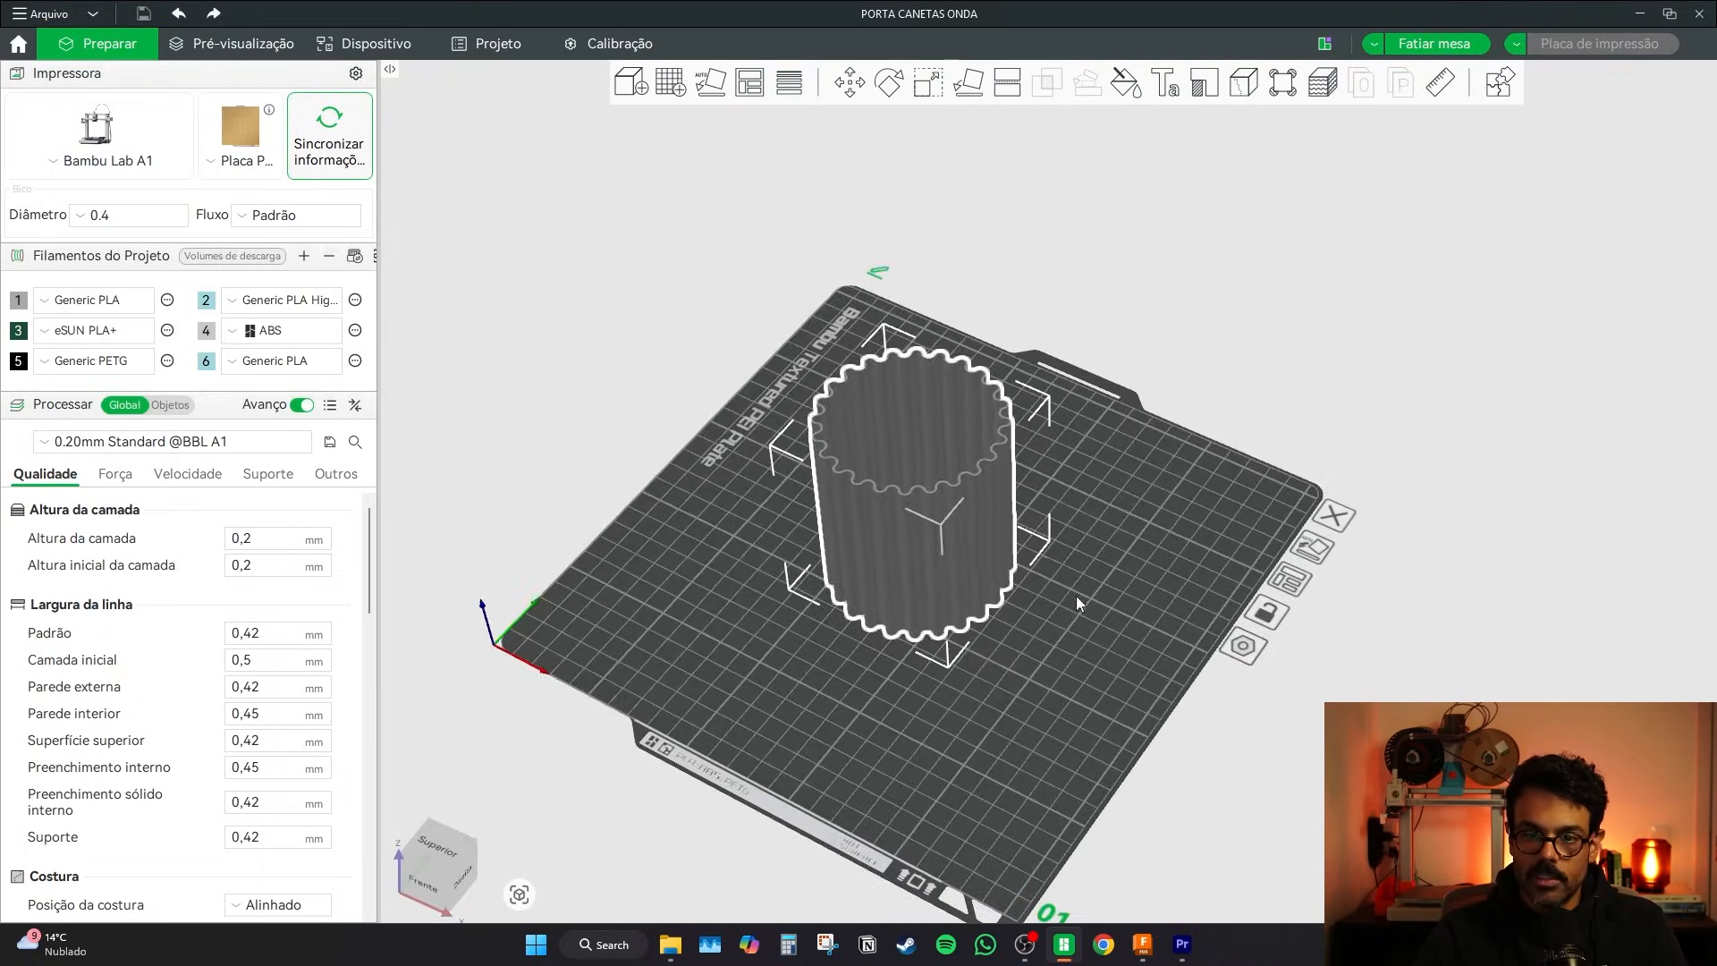
left_click(1404, 41)
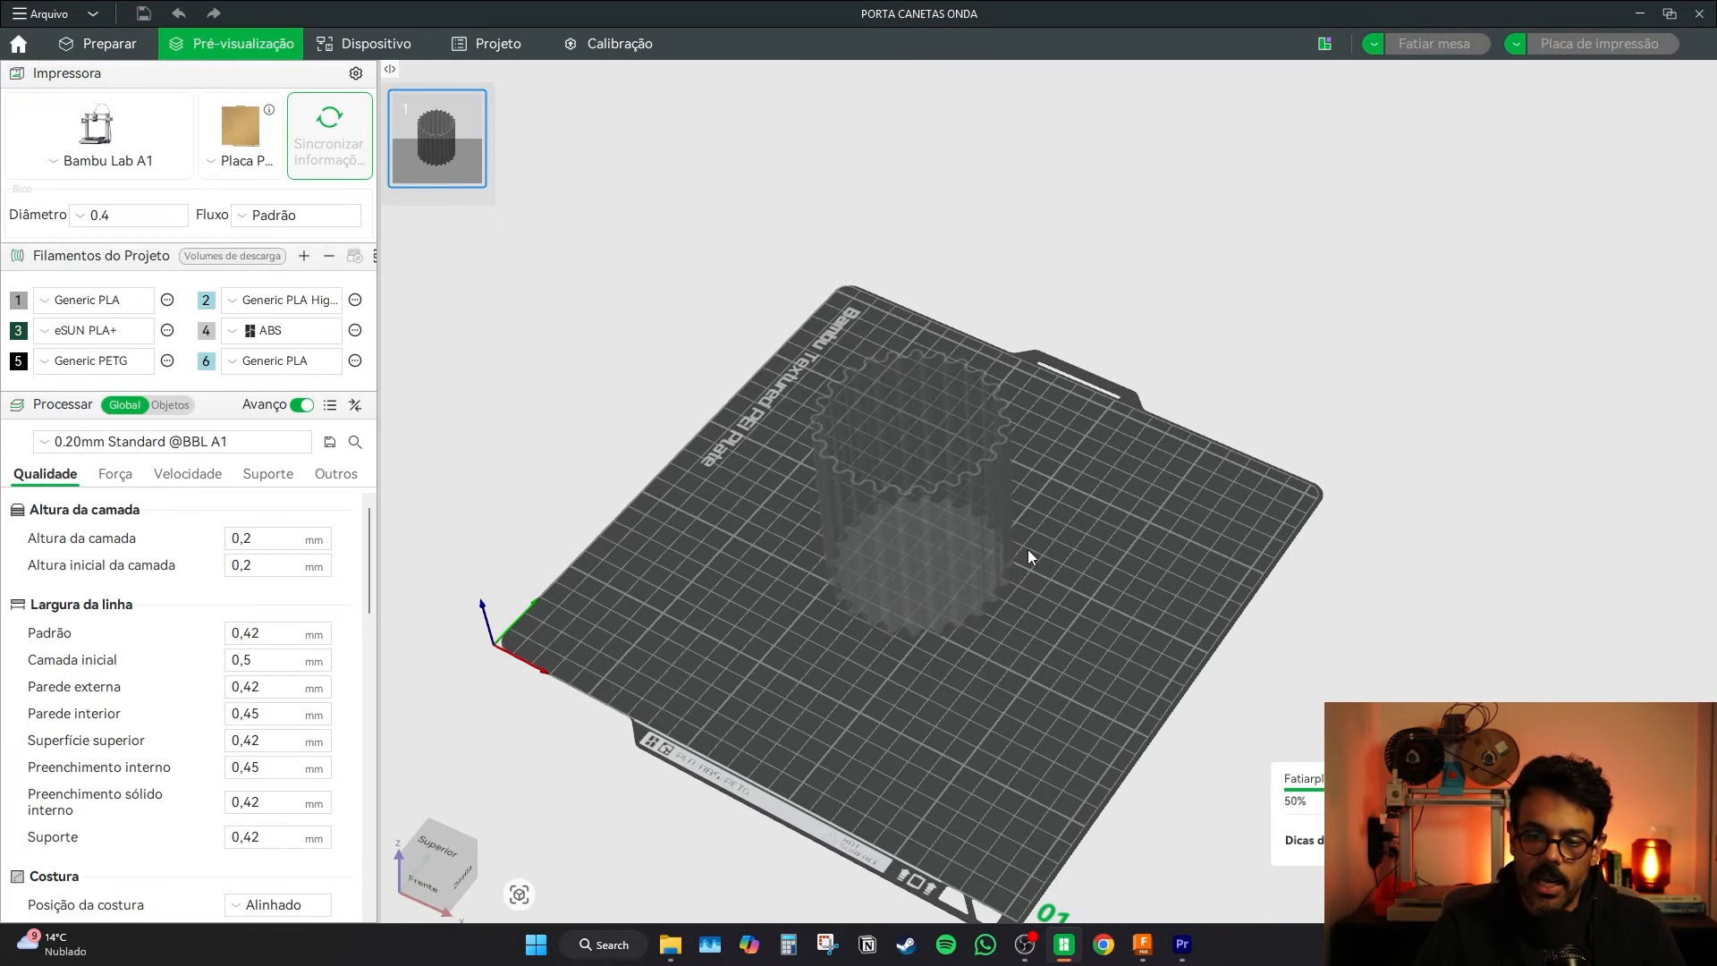
- Examine the sliced hollow pen holder's wall lines, base and seam, along with its print time and filament estimates
scroll(983, 616, "up", 10)
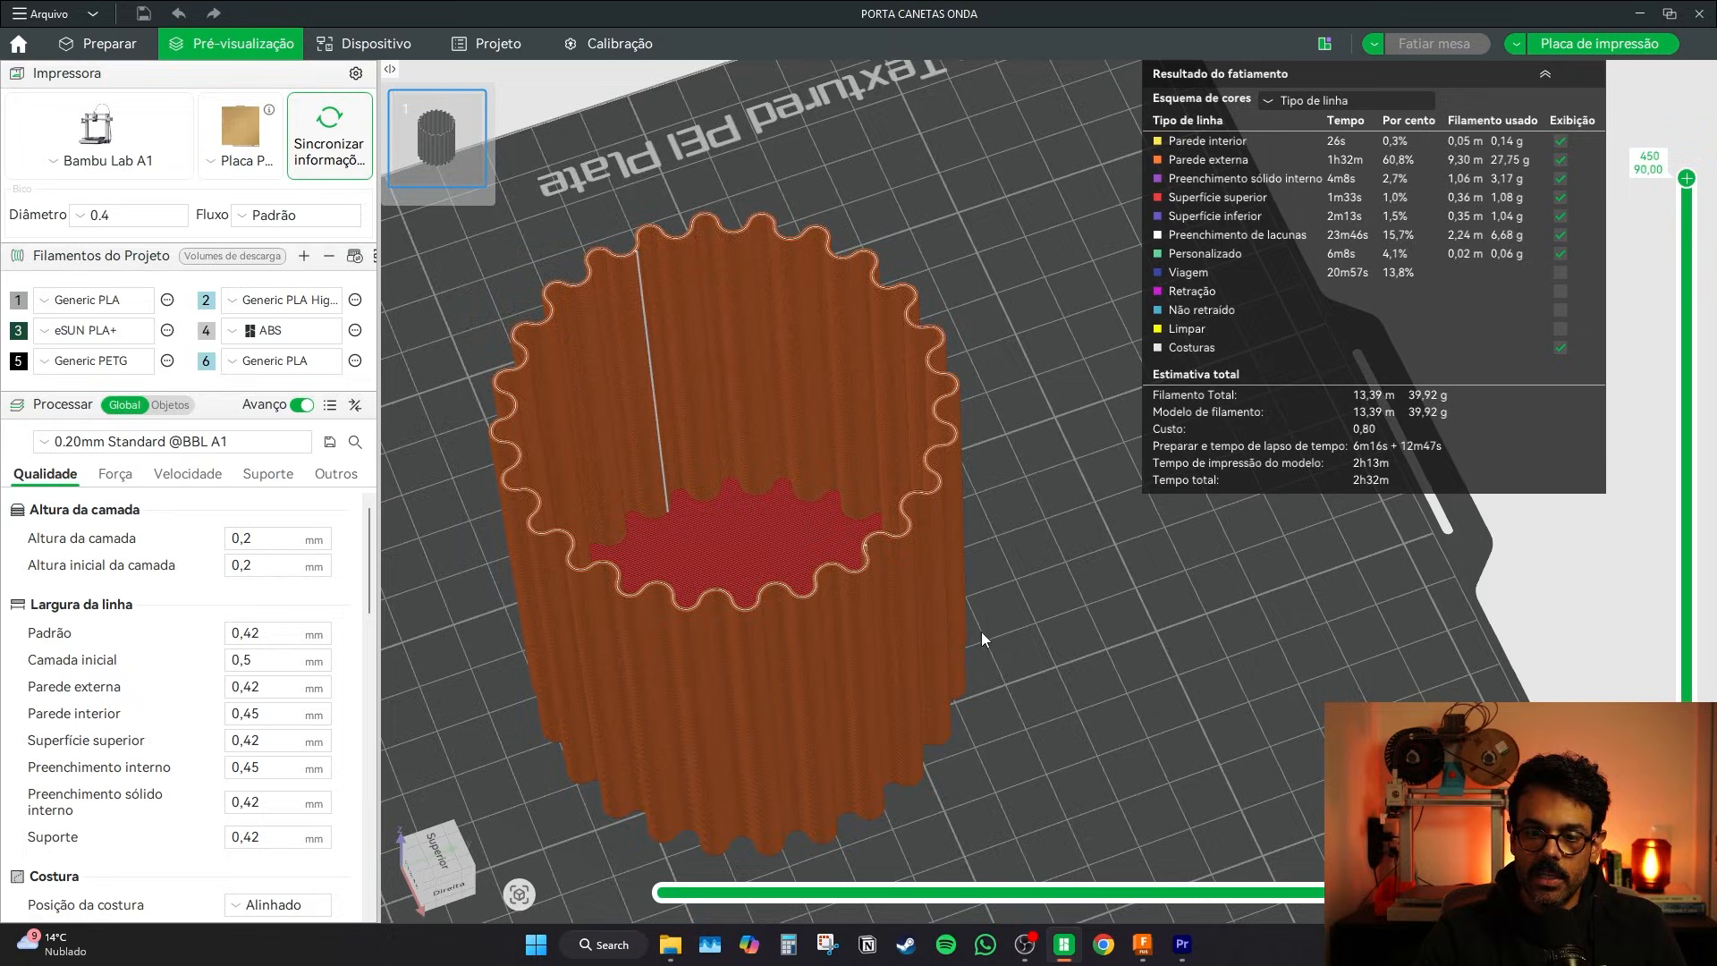
scroll(1225, 603, "down", 8)
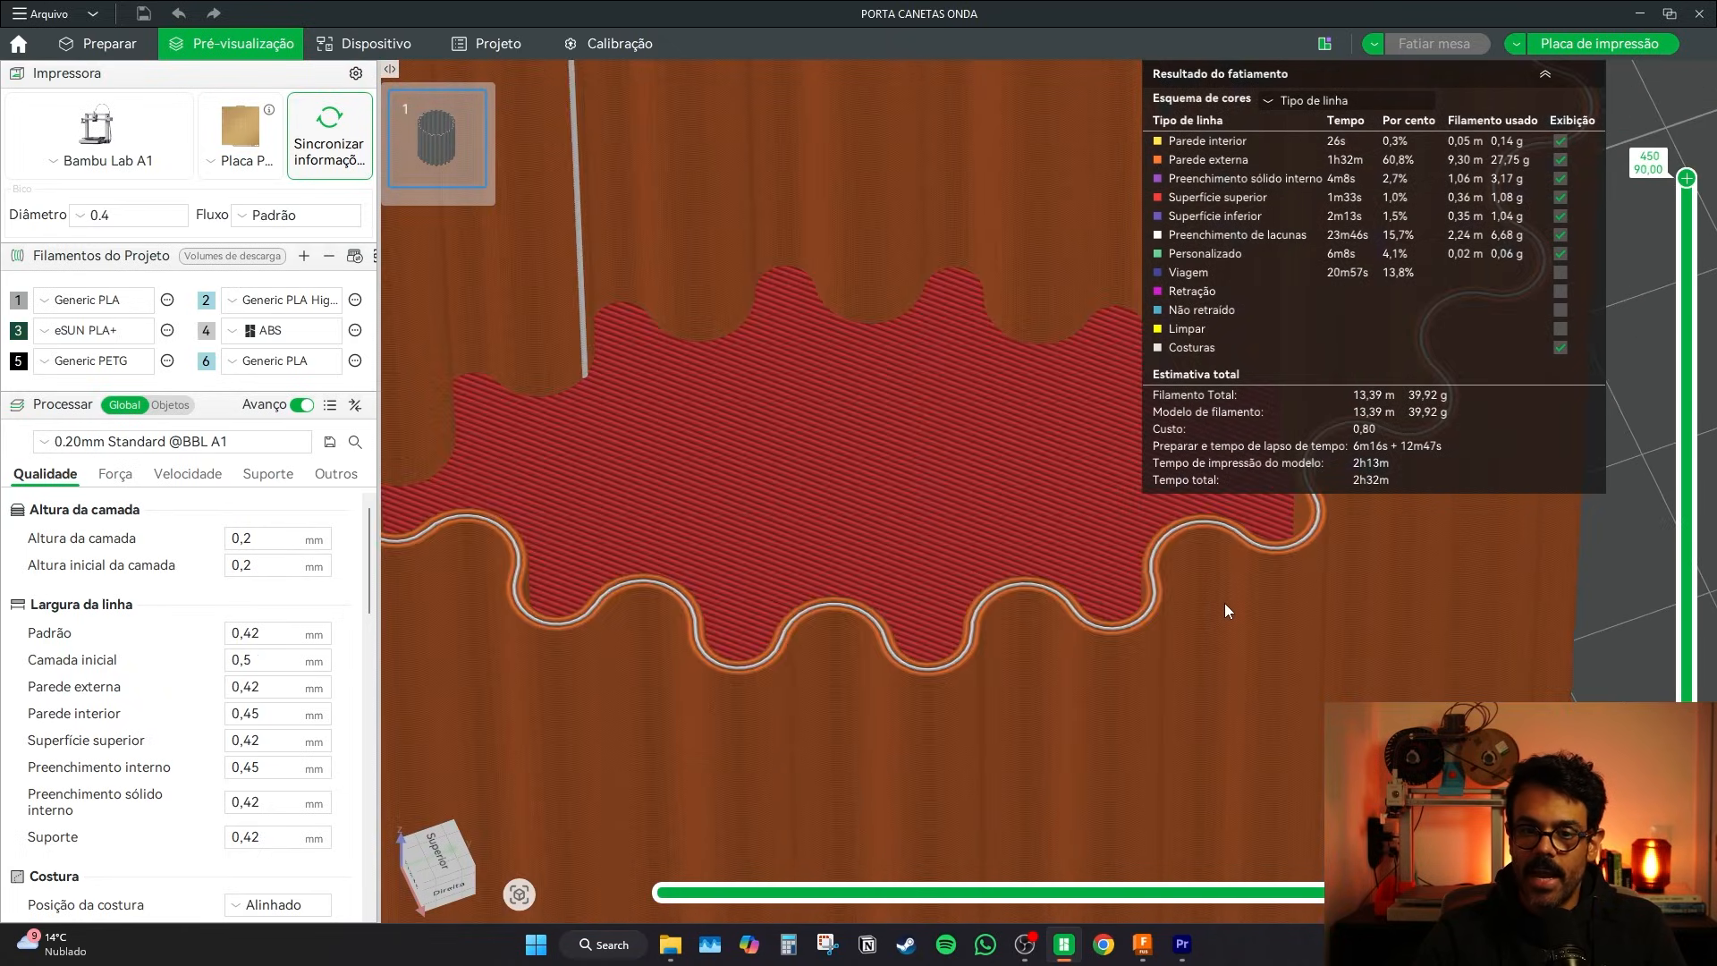
scroll(840, 428, "up", 8)
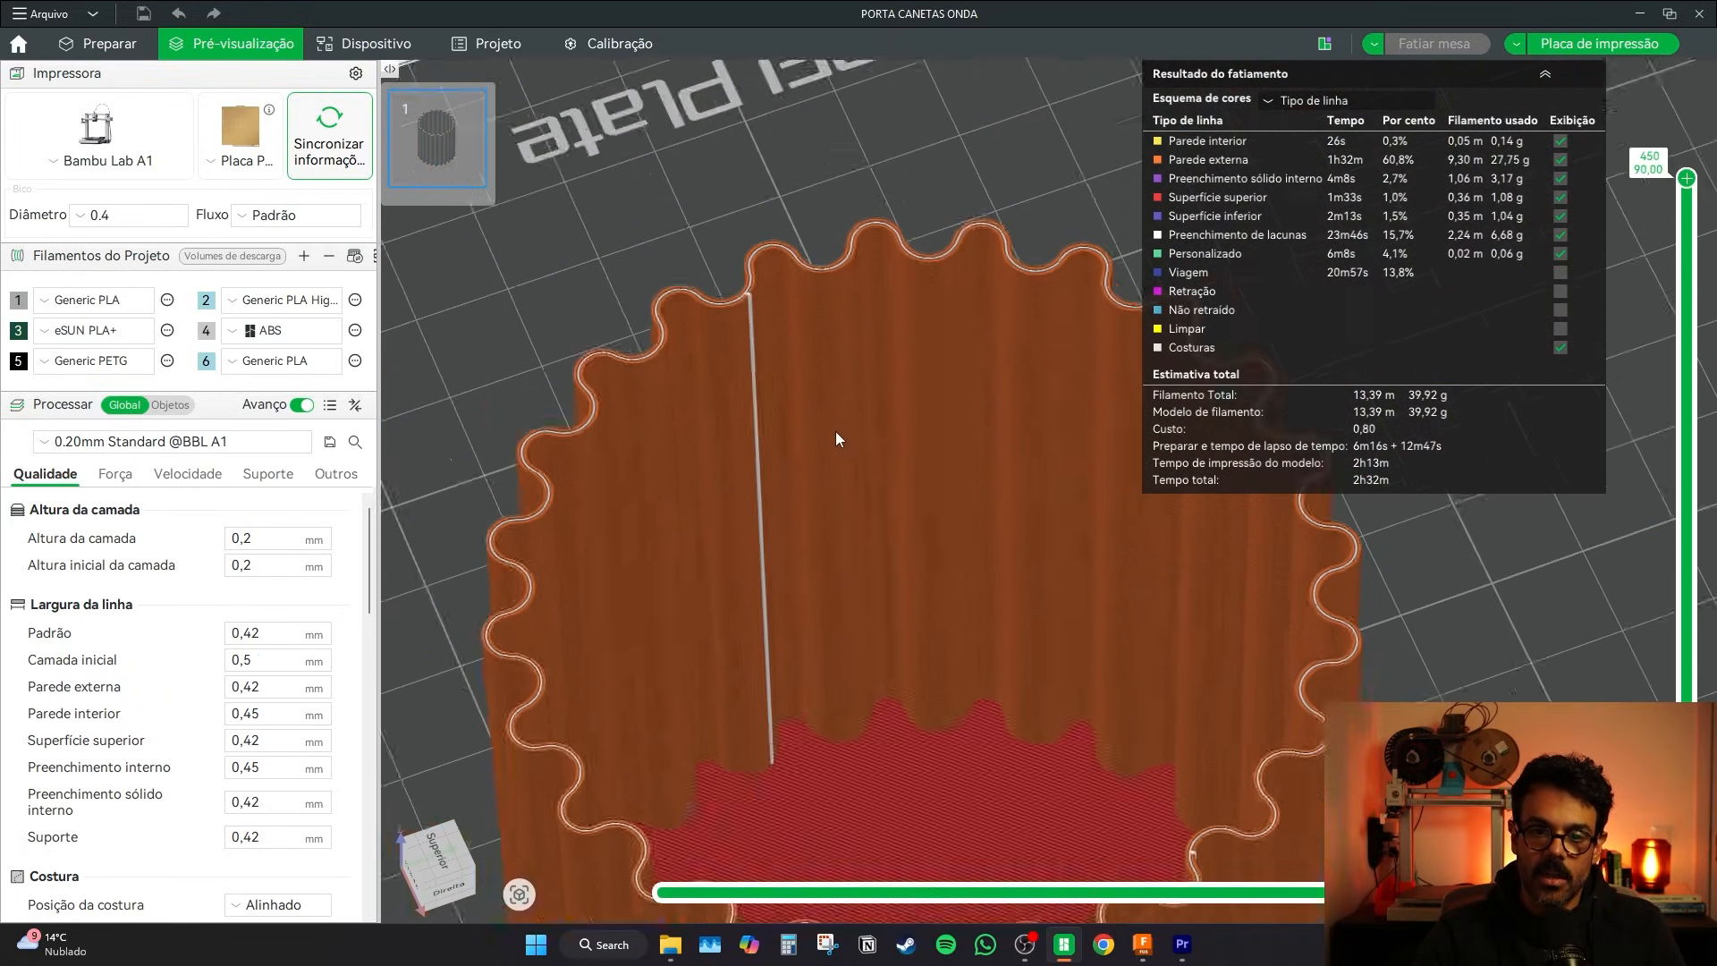
scroll(753, 299, "down", 10)
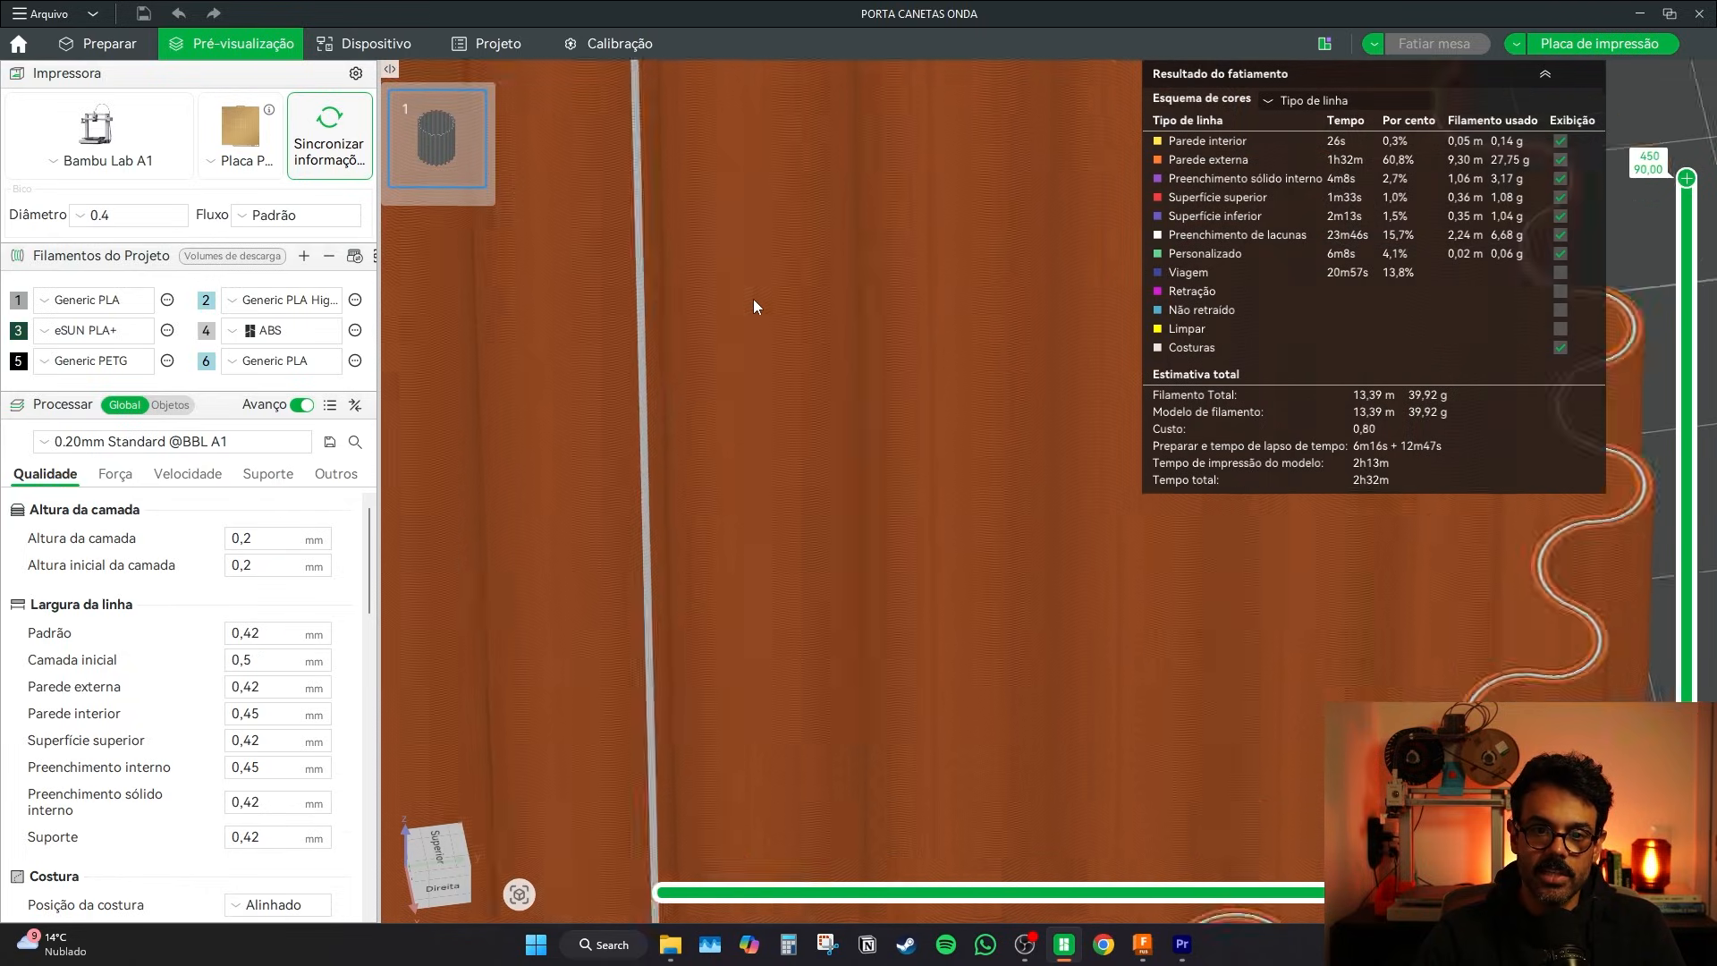
left_click_drag(1232, 645, 1171, 625)
mouse_move(1686, 182)
left_mouse_down()
mouse_move(1685, 380)
mouse_move(1686, 178)
left_mouse_up()
left_click_drag(1547, 464, 1220, 715)
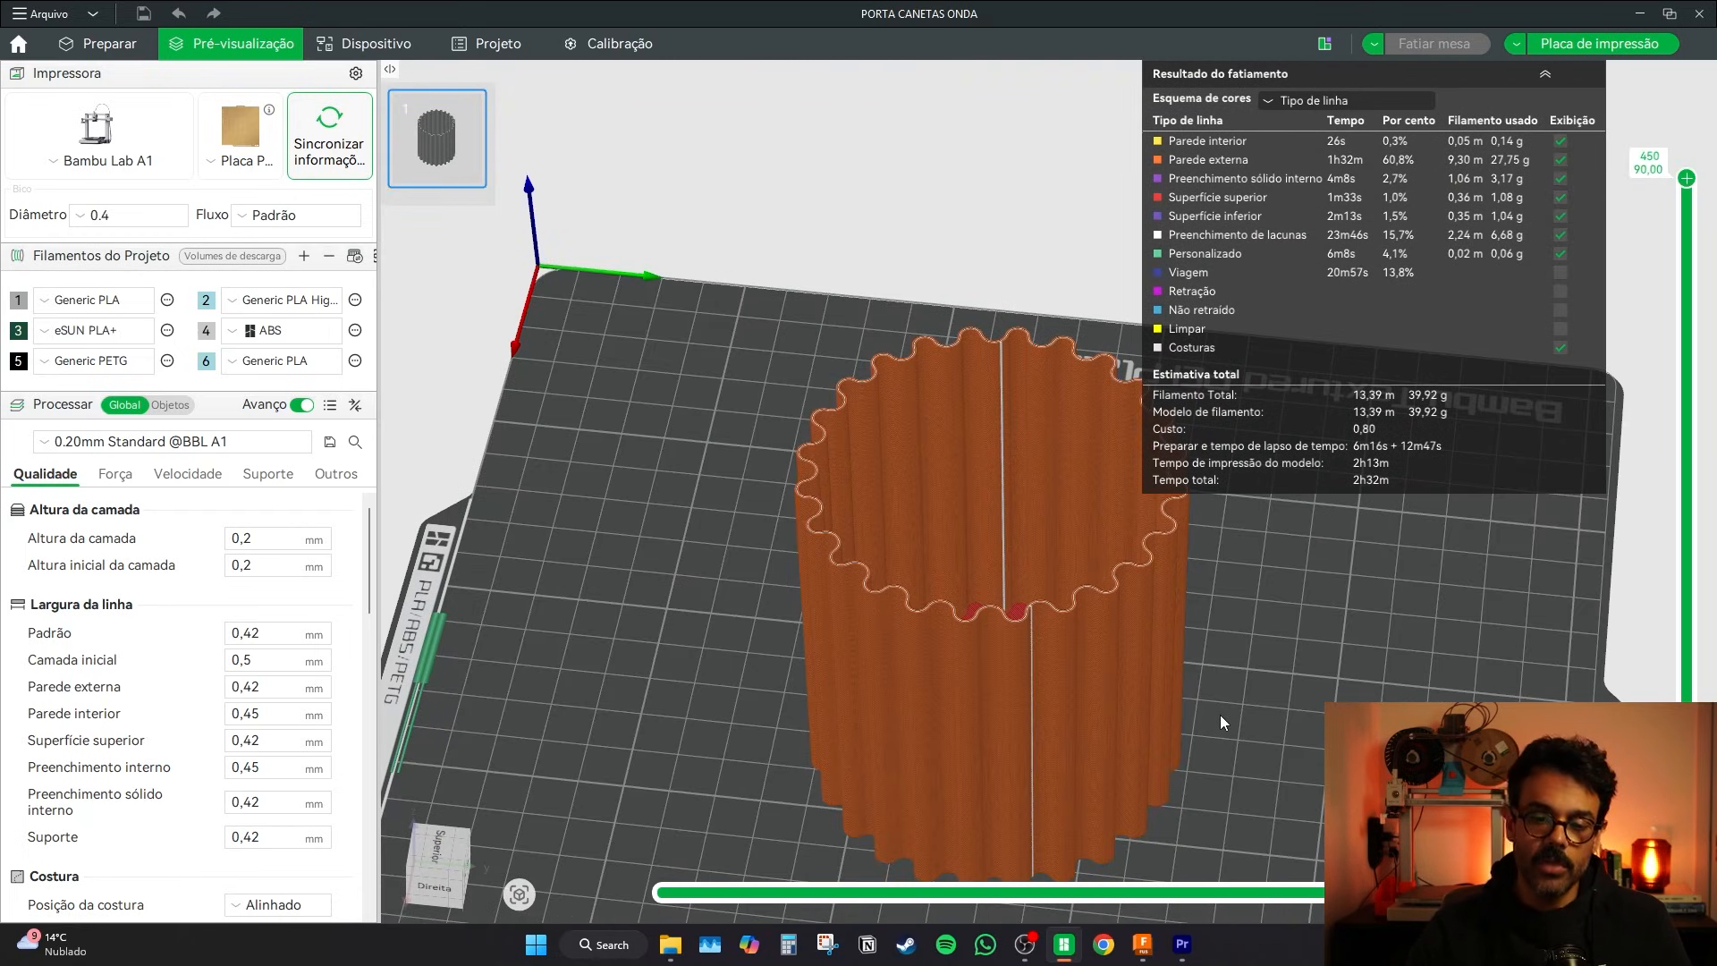
right_click_drag(1248, 709, 1135, 641)
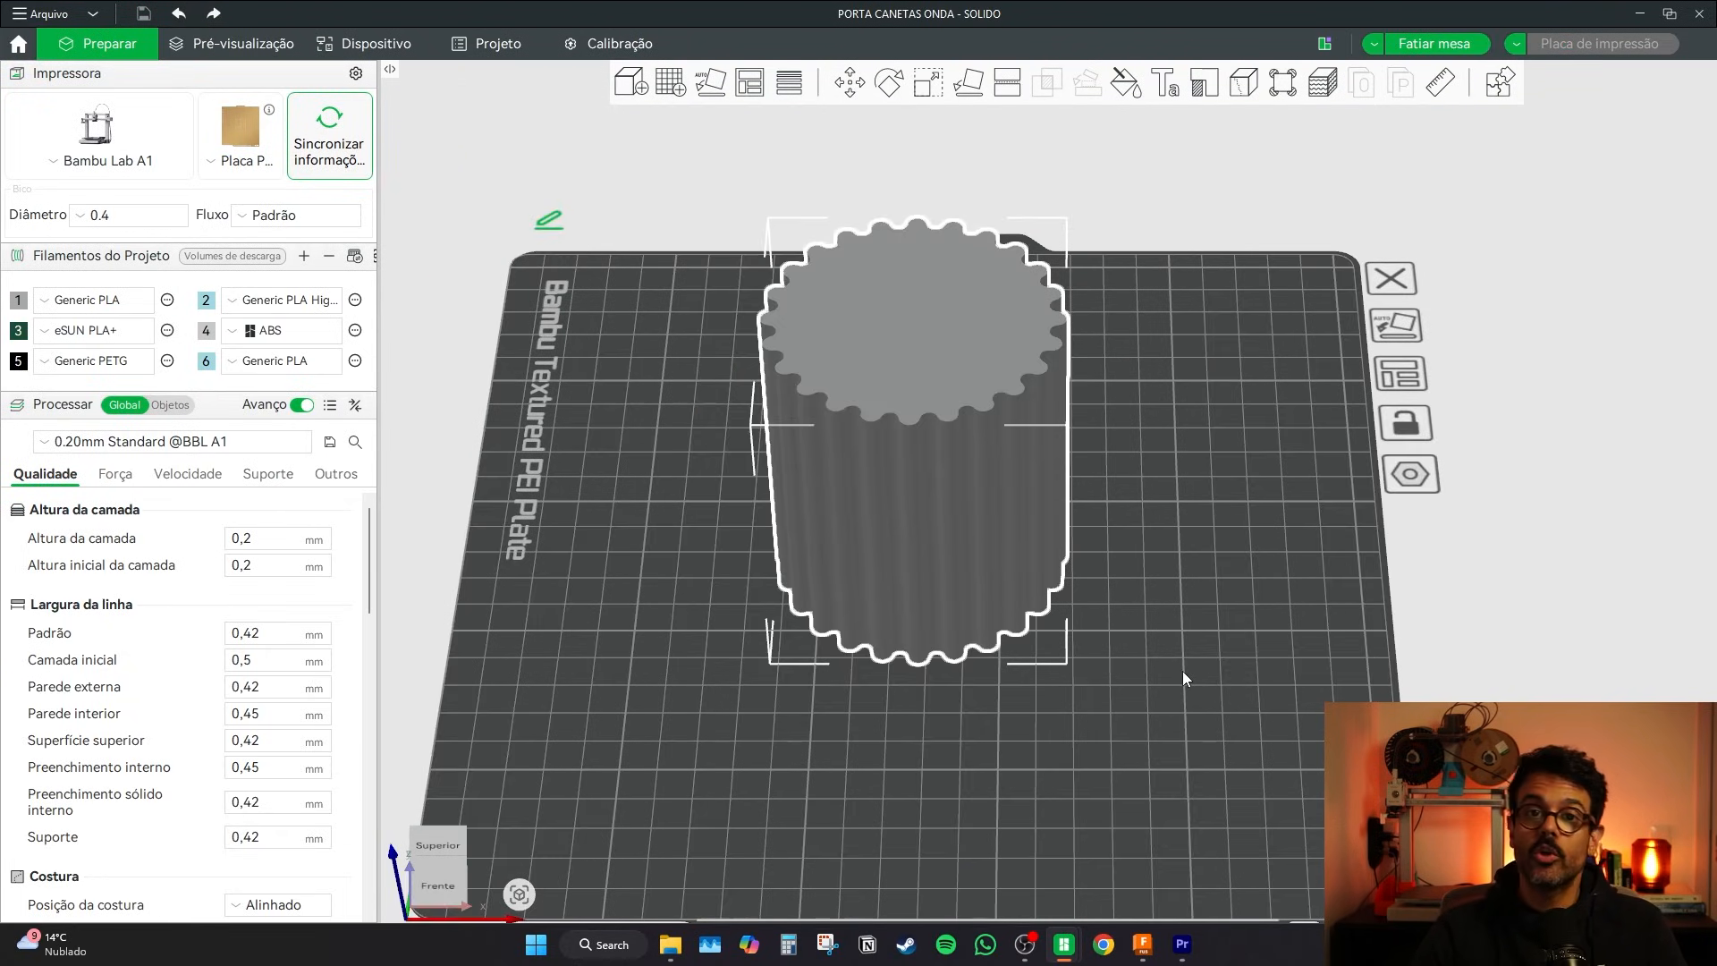
- Enable spiral vase mode (Vaso em espiral) for the solid pen holder, accepting the automatic changes to the related settings
left_click_drag(1182, 670, 1162, 652)
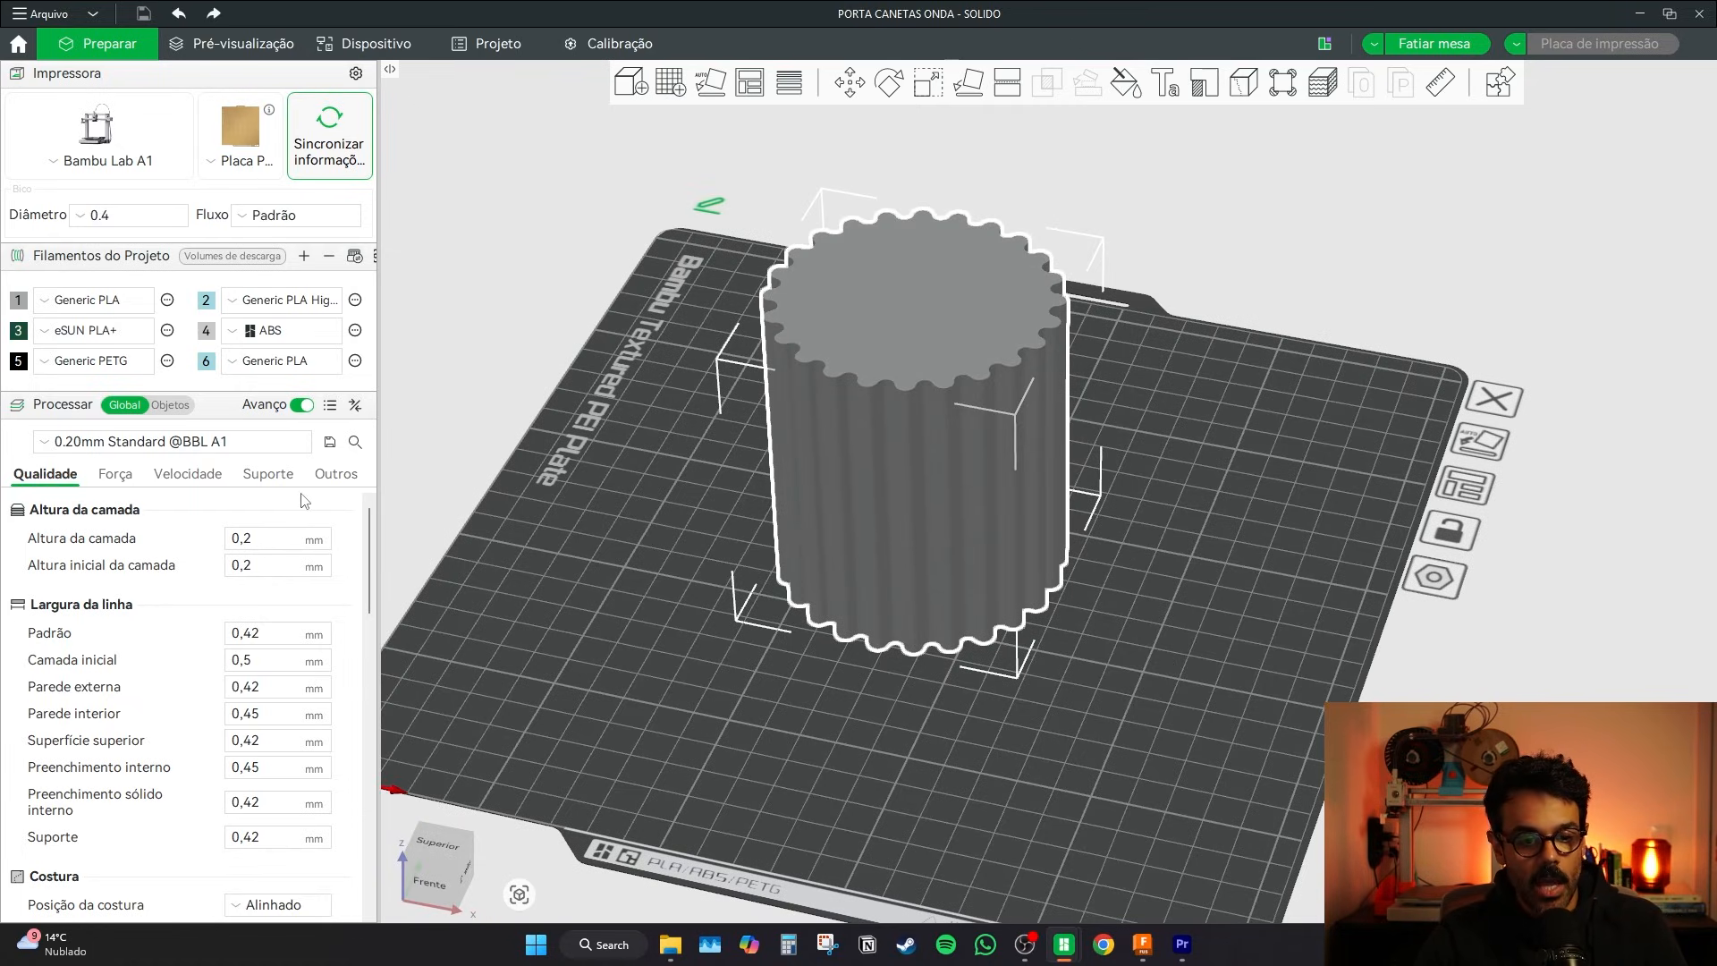
left_click(336, 478)
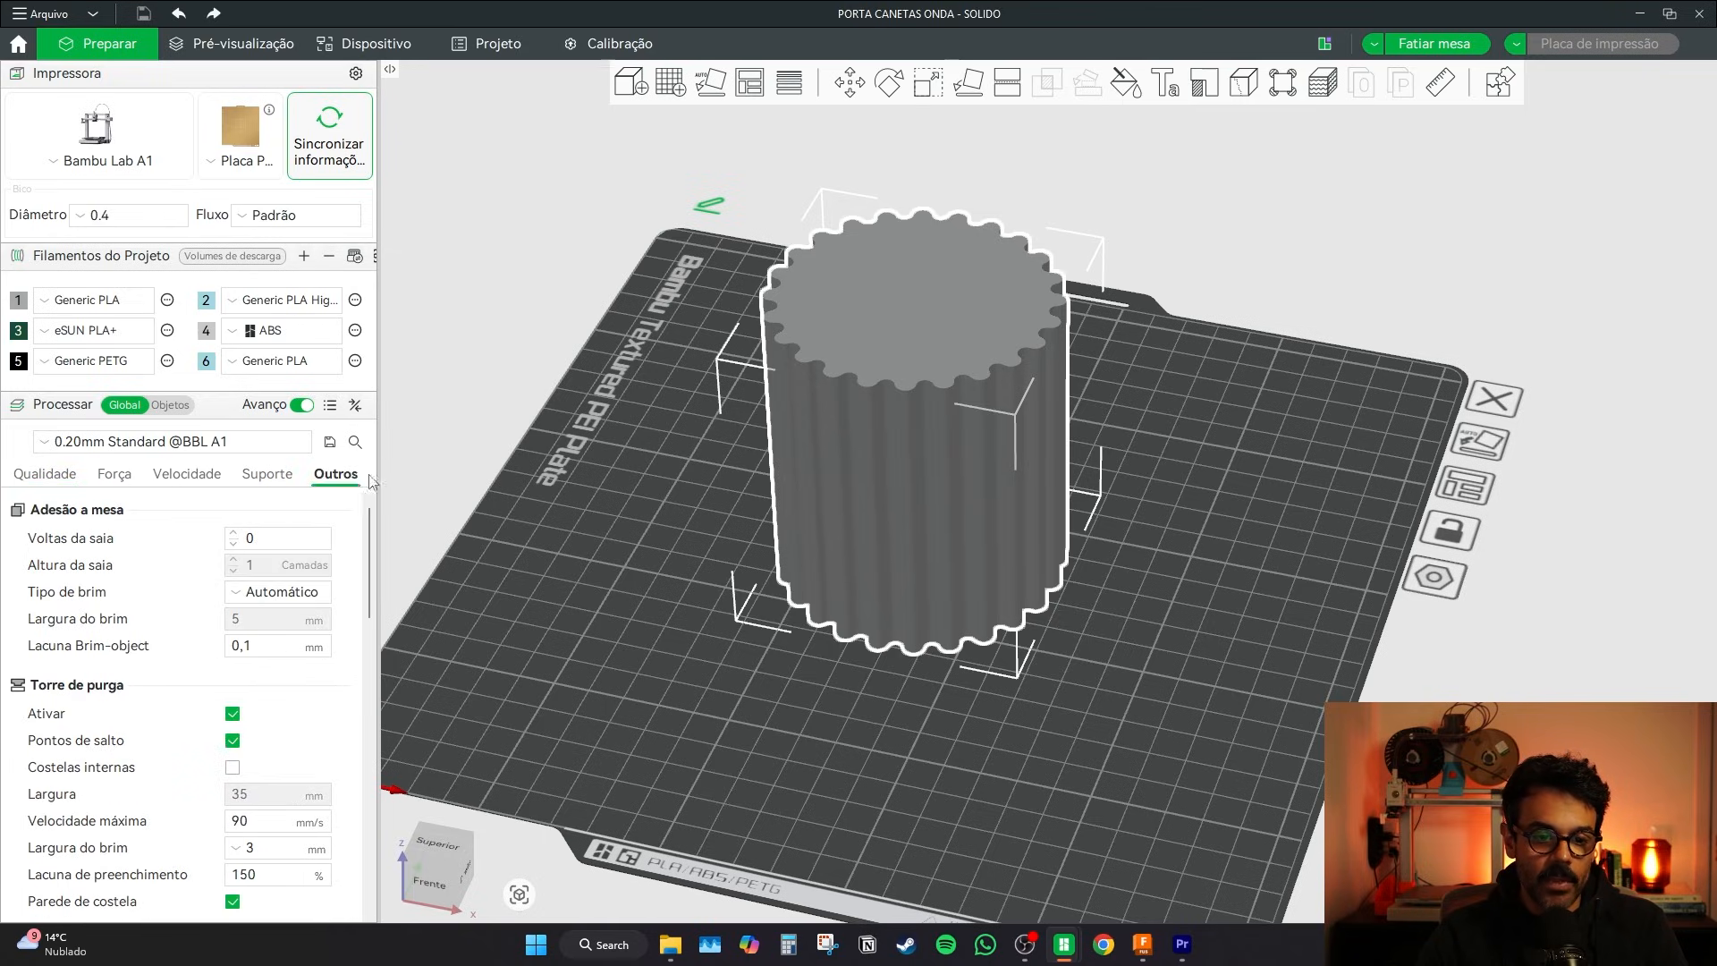
scroll(347, 566, "down", 15)
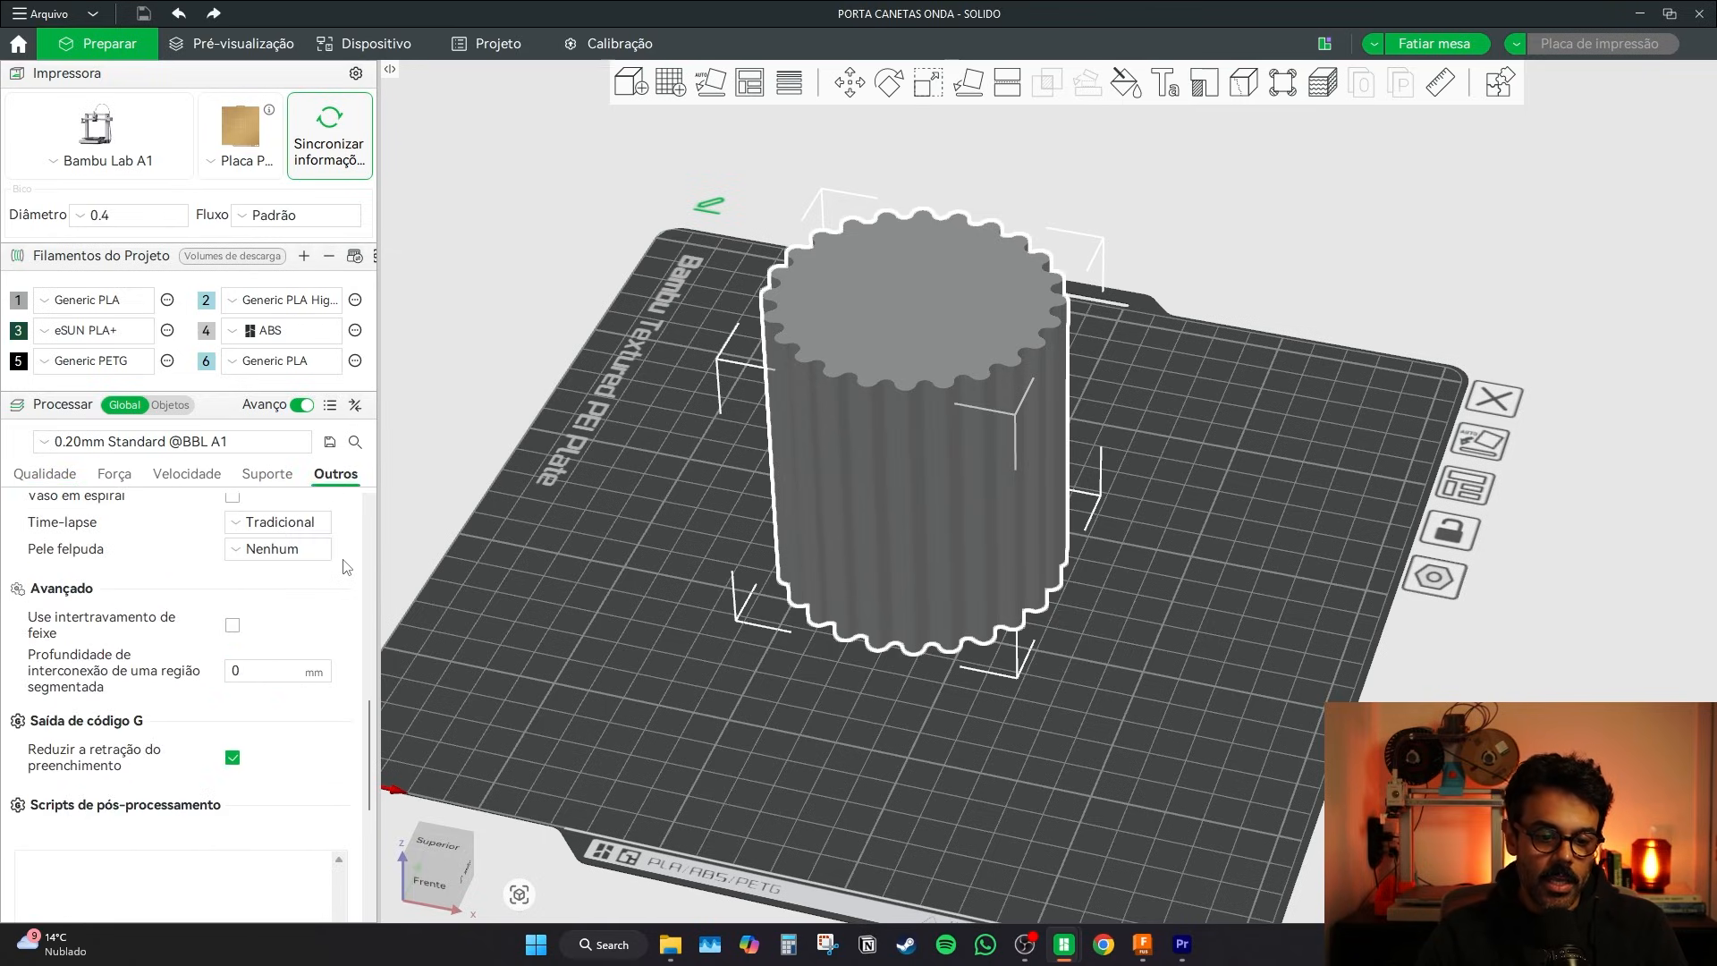
scroll(347, 569, "up", 8)
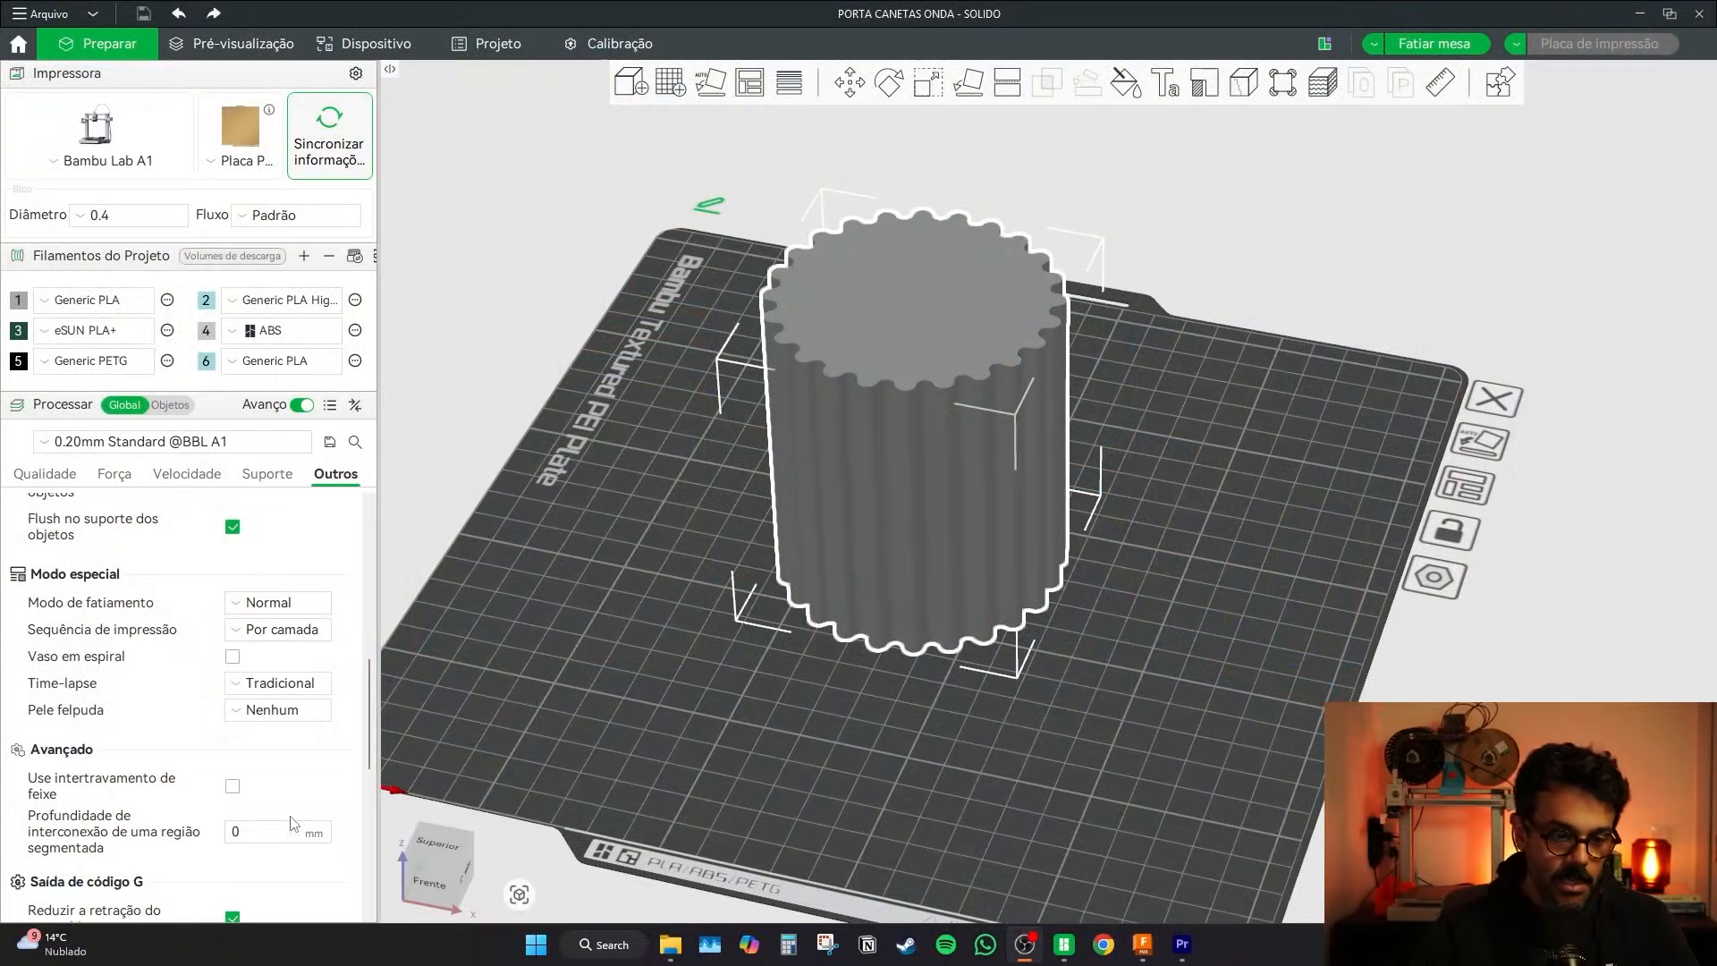
scroll(293, 823, "down", 3)
scroll(296, 769, "up", 3)
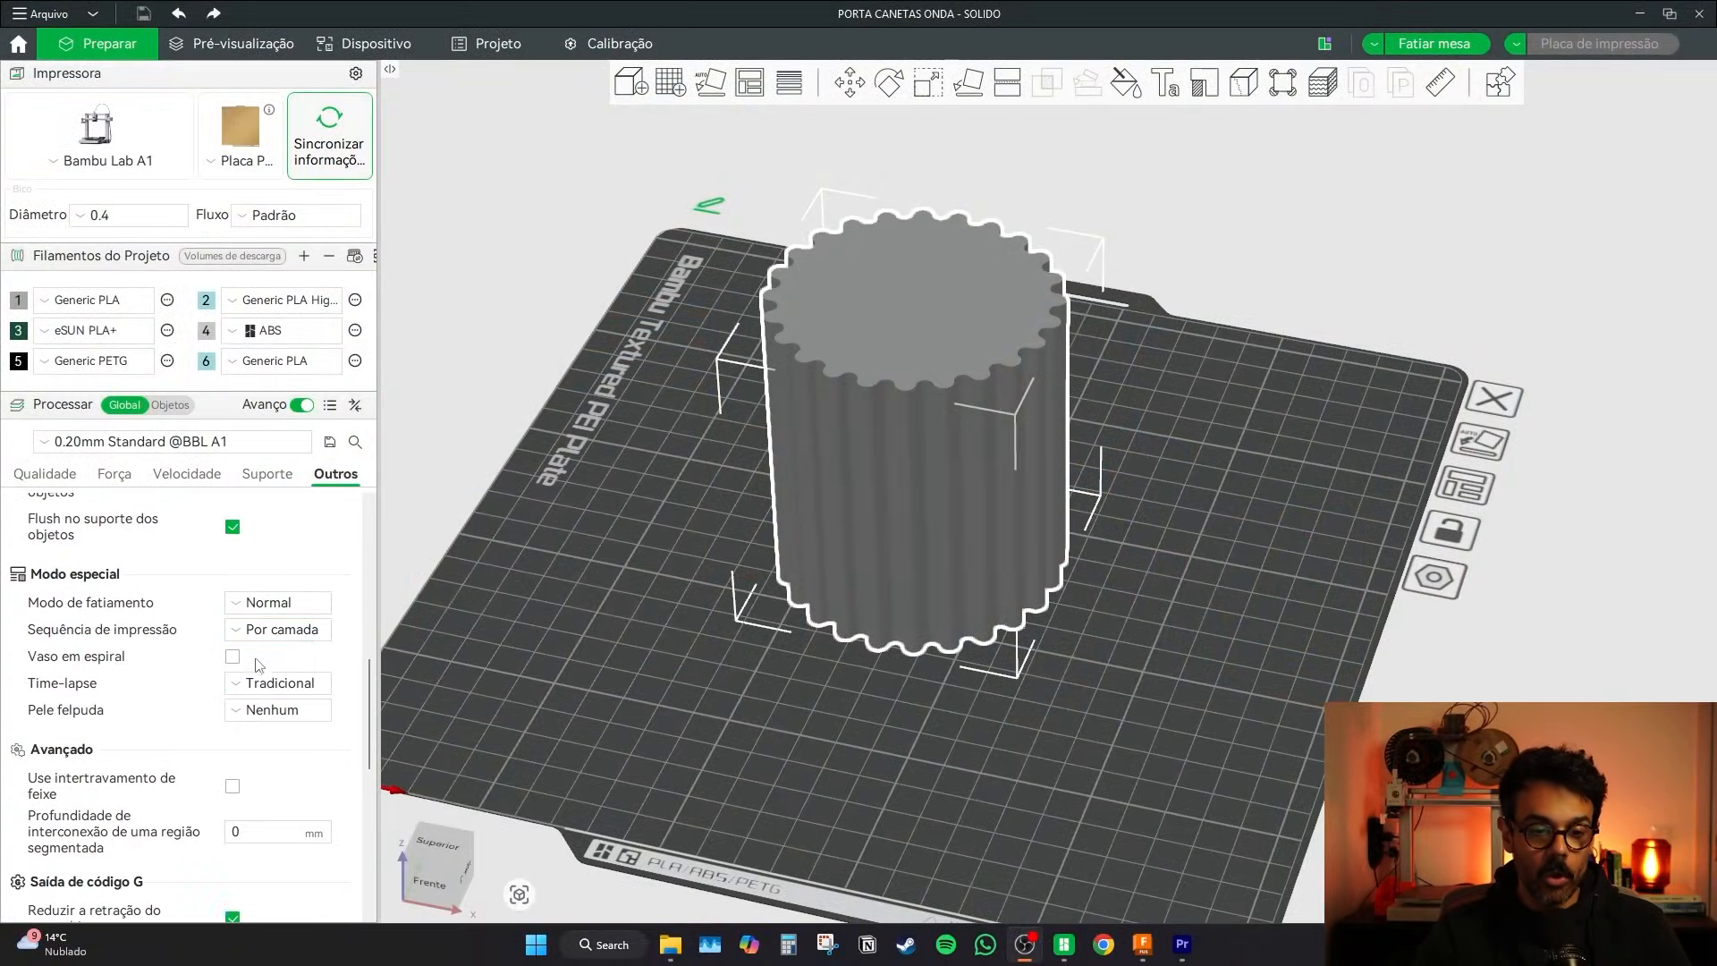
left_click(232, 657)
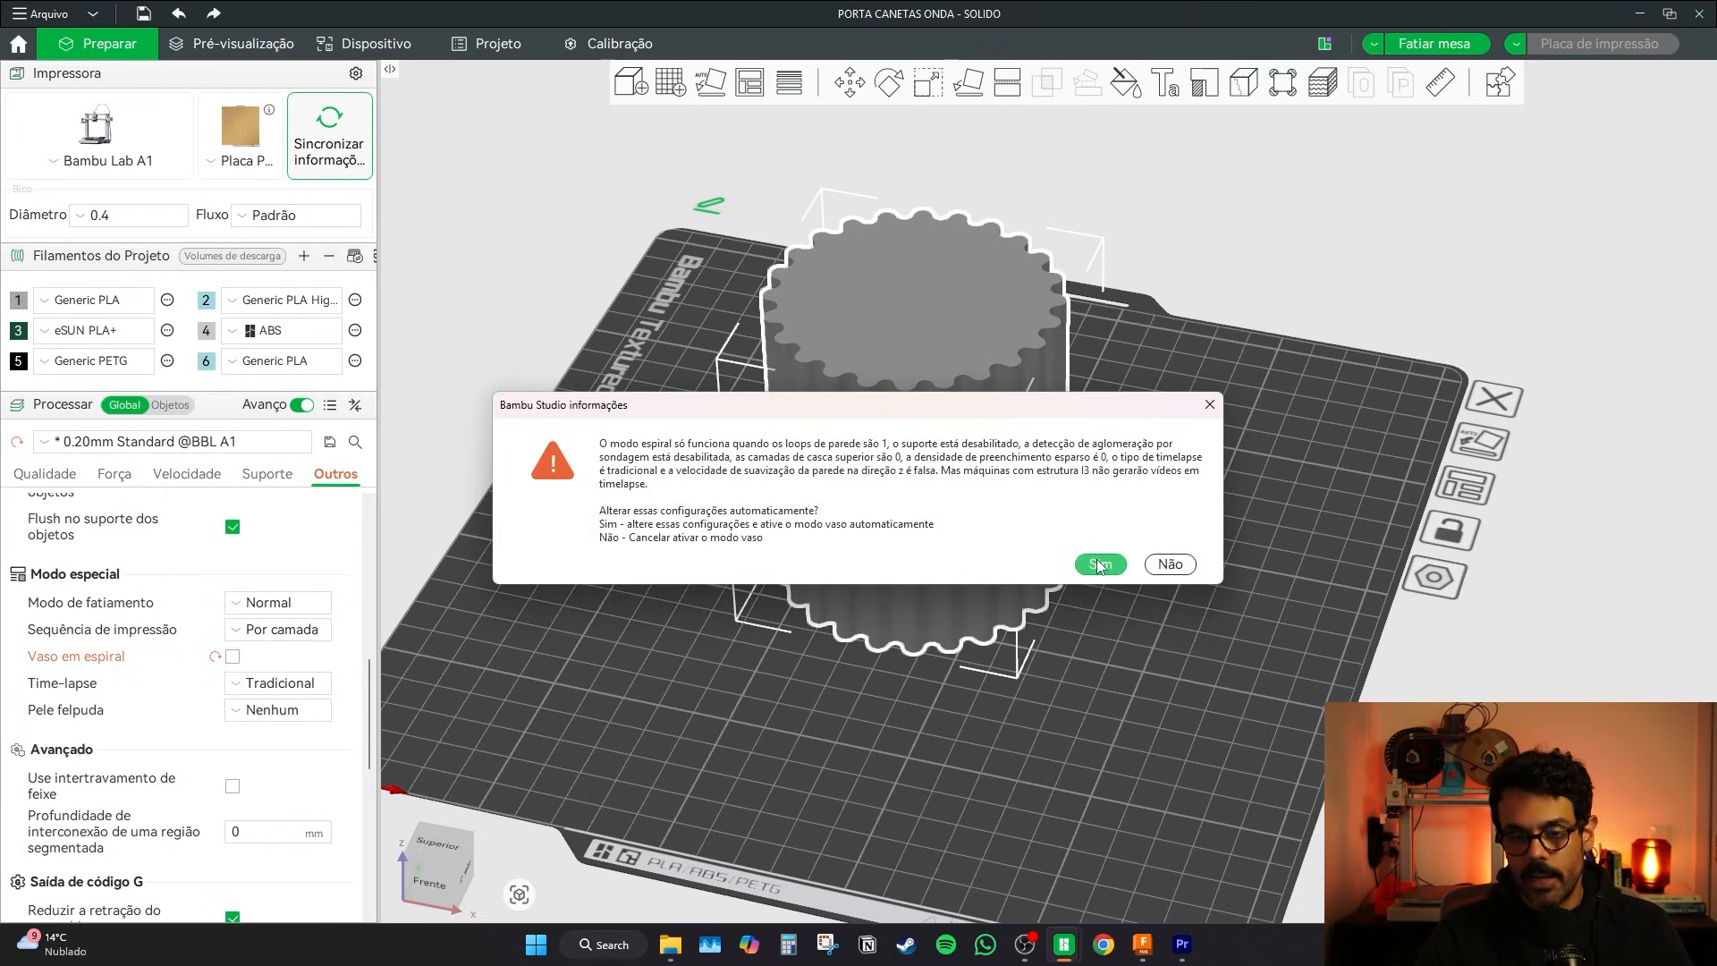
left_click(1099, 564)
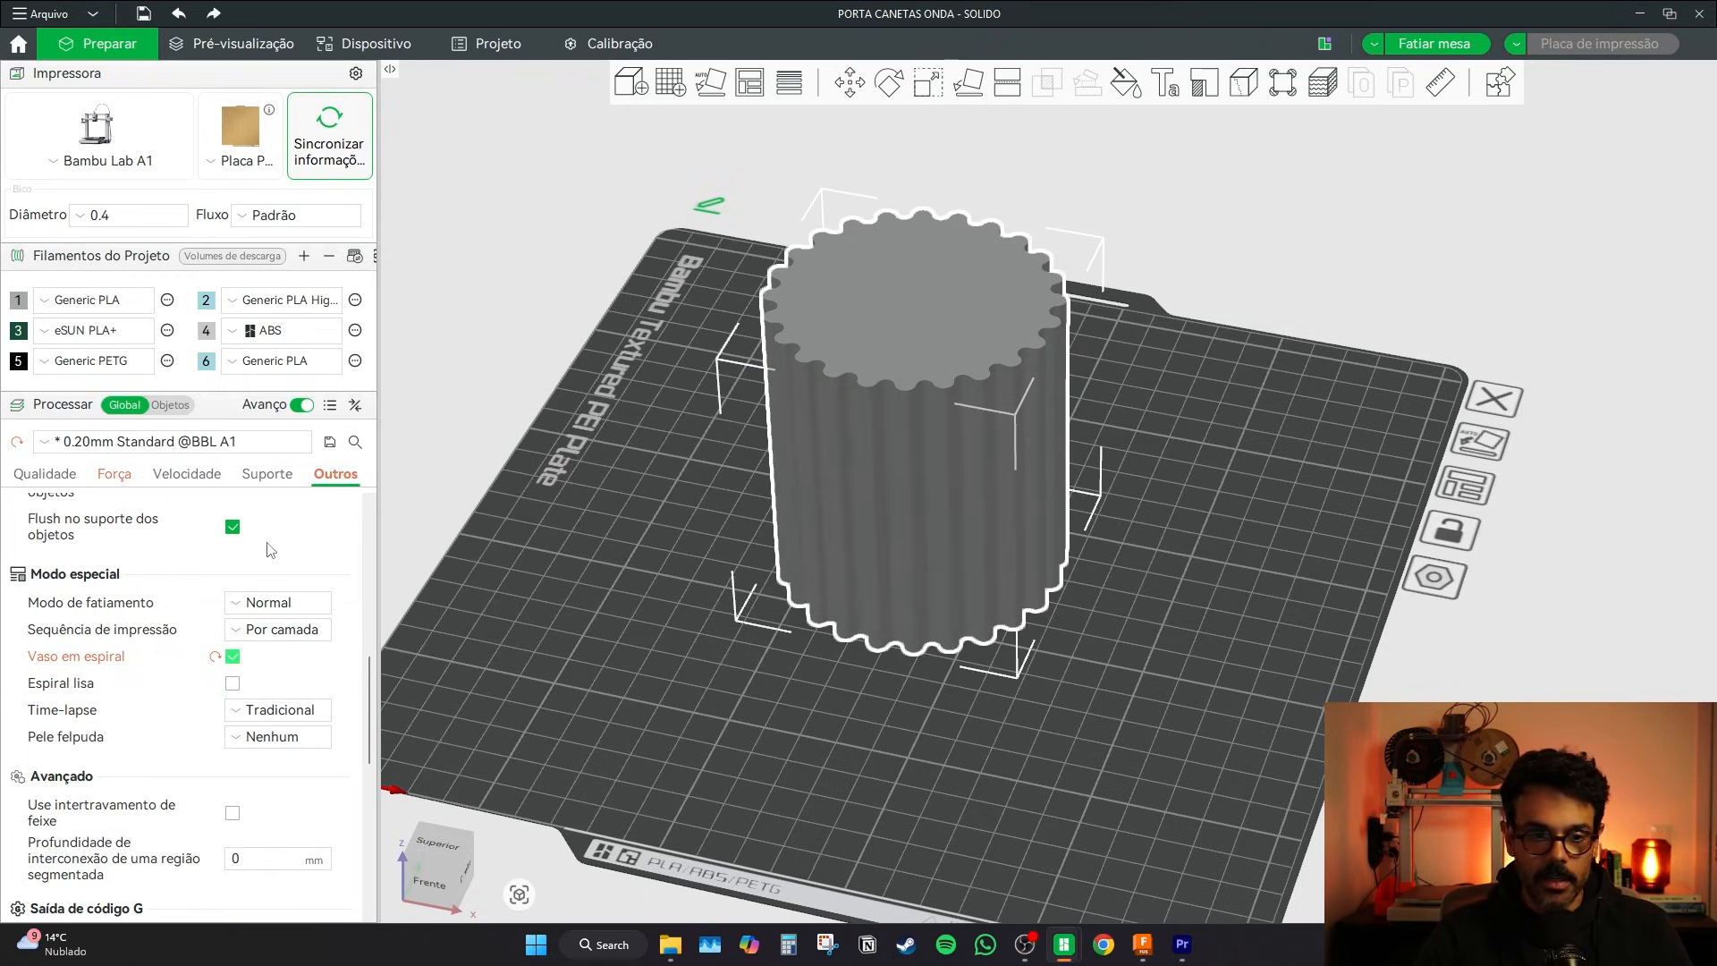
- Set both the layer height and the initial layer height to 0,27 mm
scroll(324, 549, "up", 10)
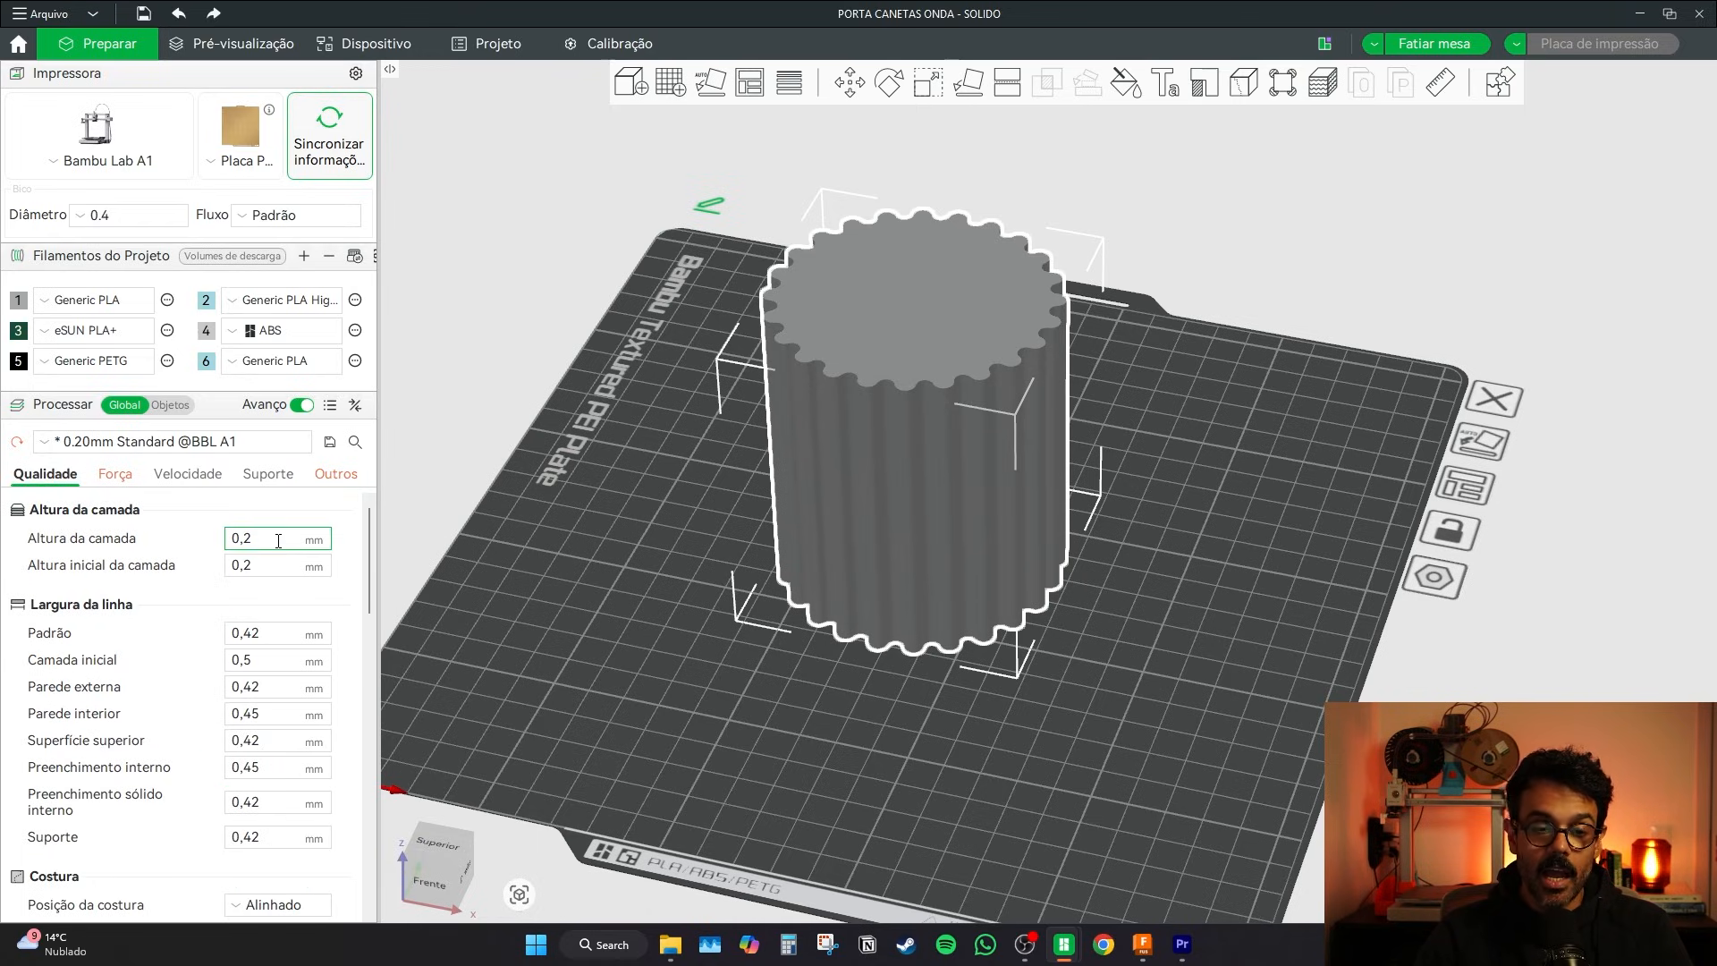
left_click(278, 540)
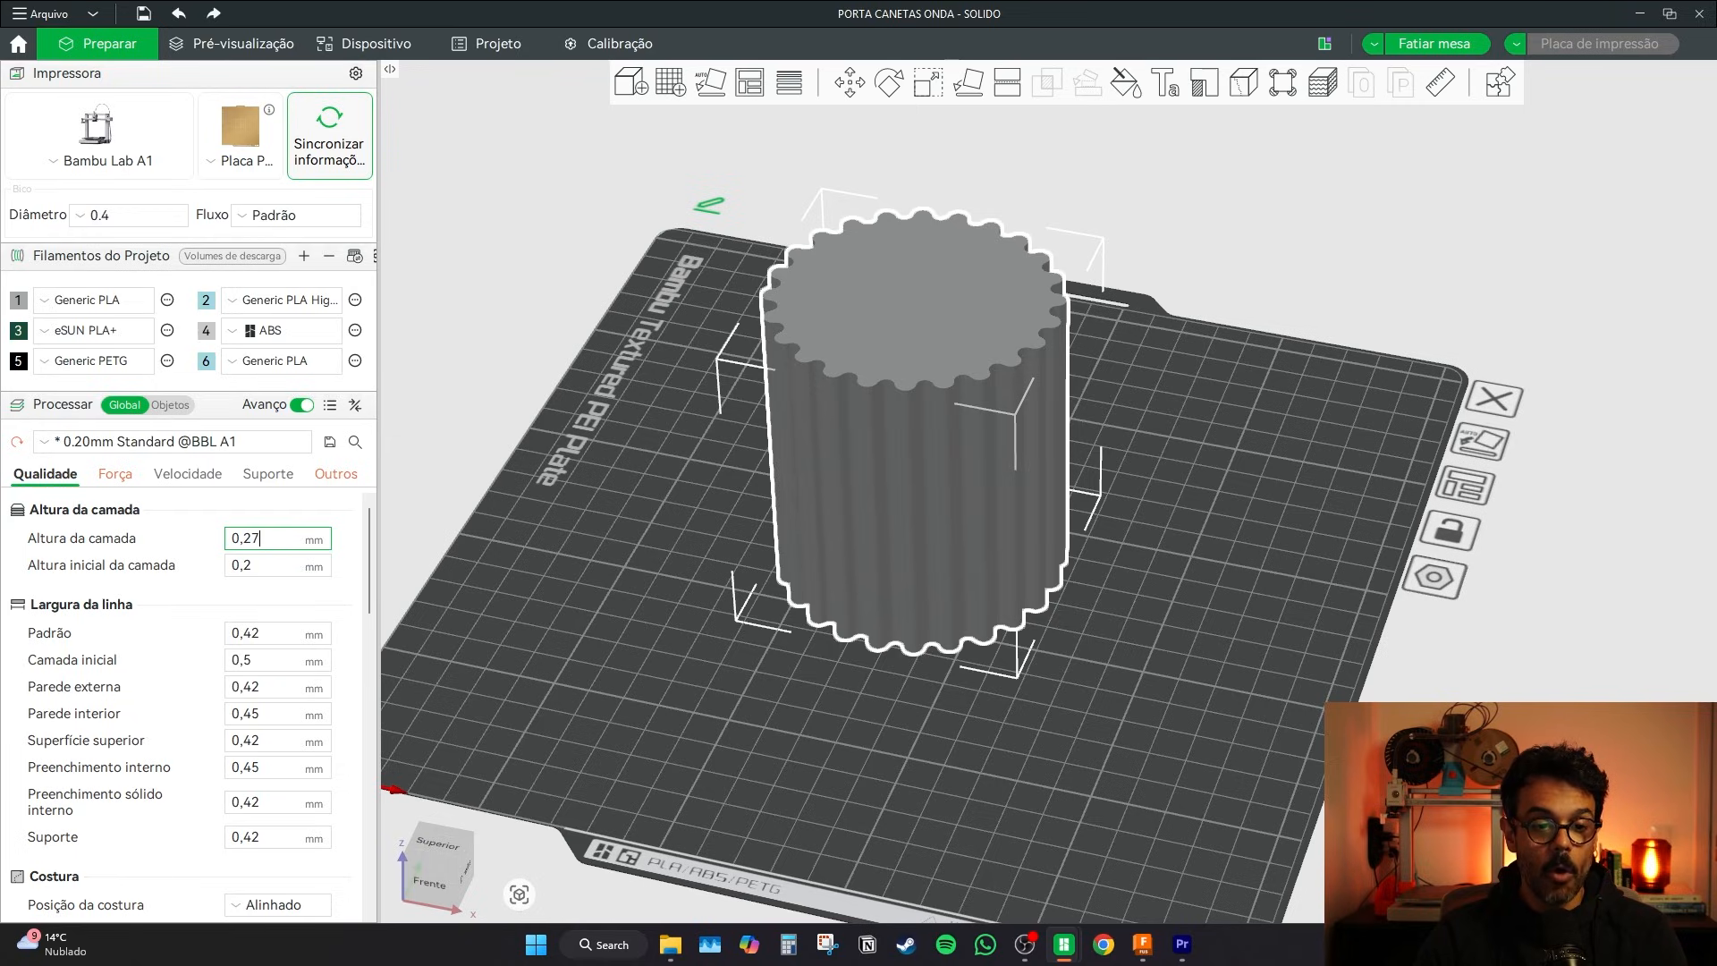
left_click(278, 566)
type("7")
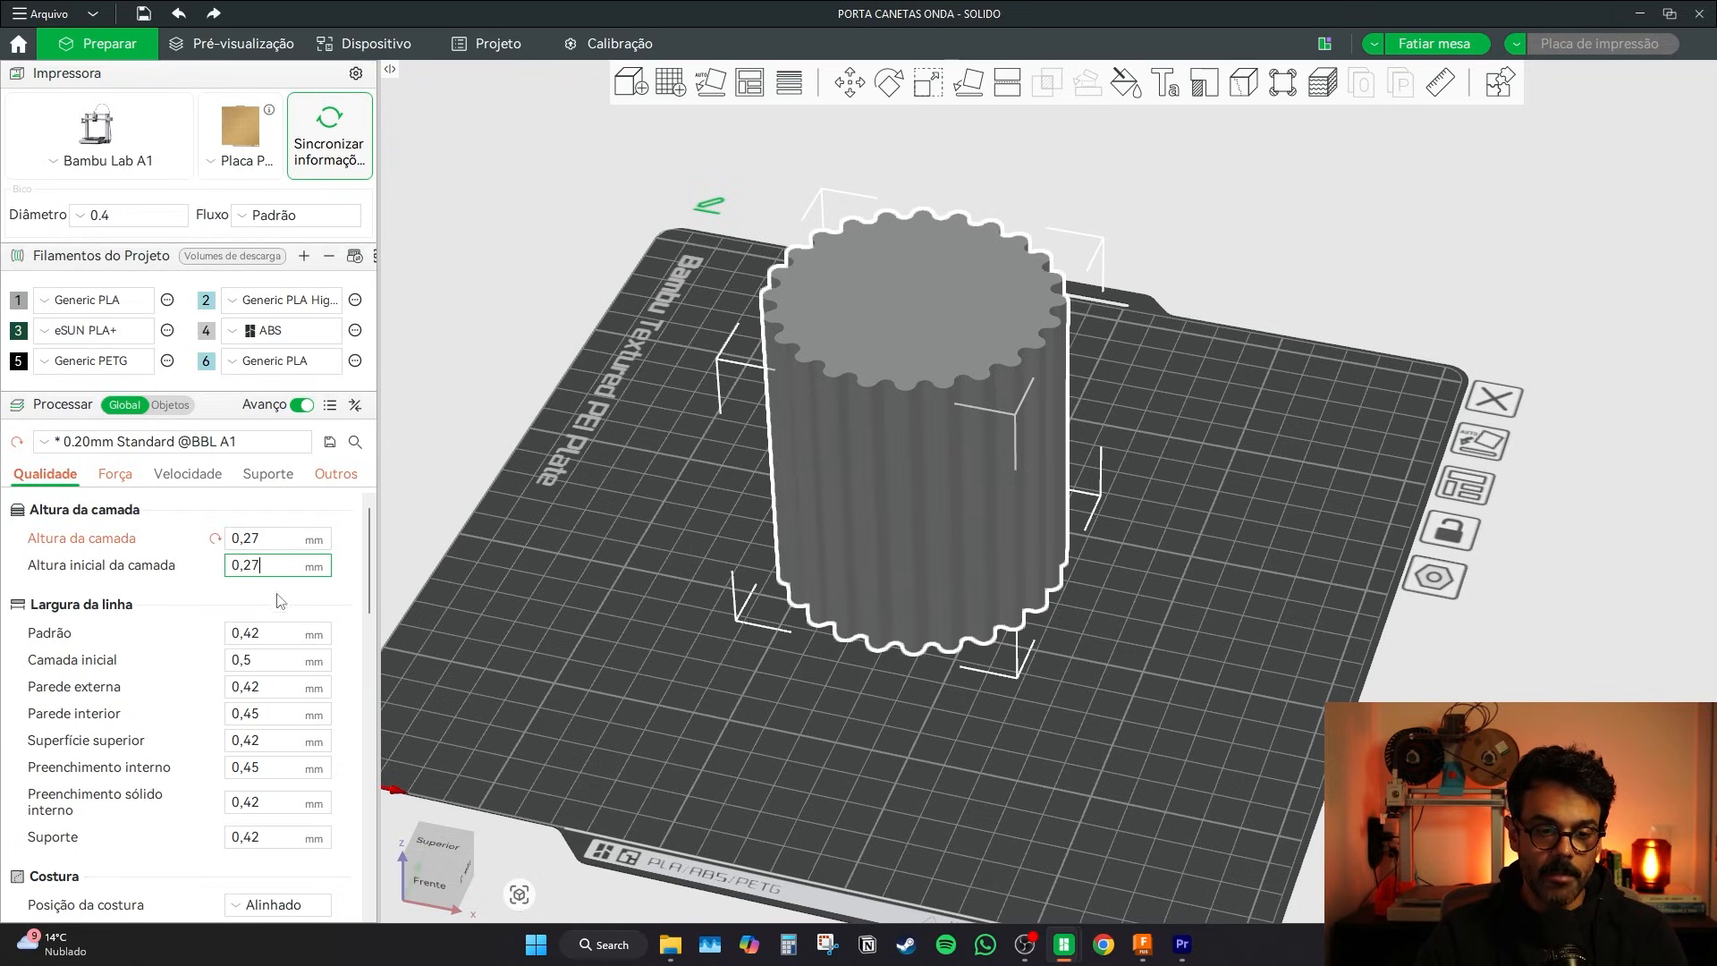
- Set the outer wall line width to 1 mm and slice the plate with the solid pen holder
left_click(275, 686)
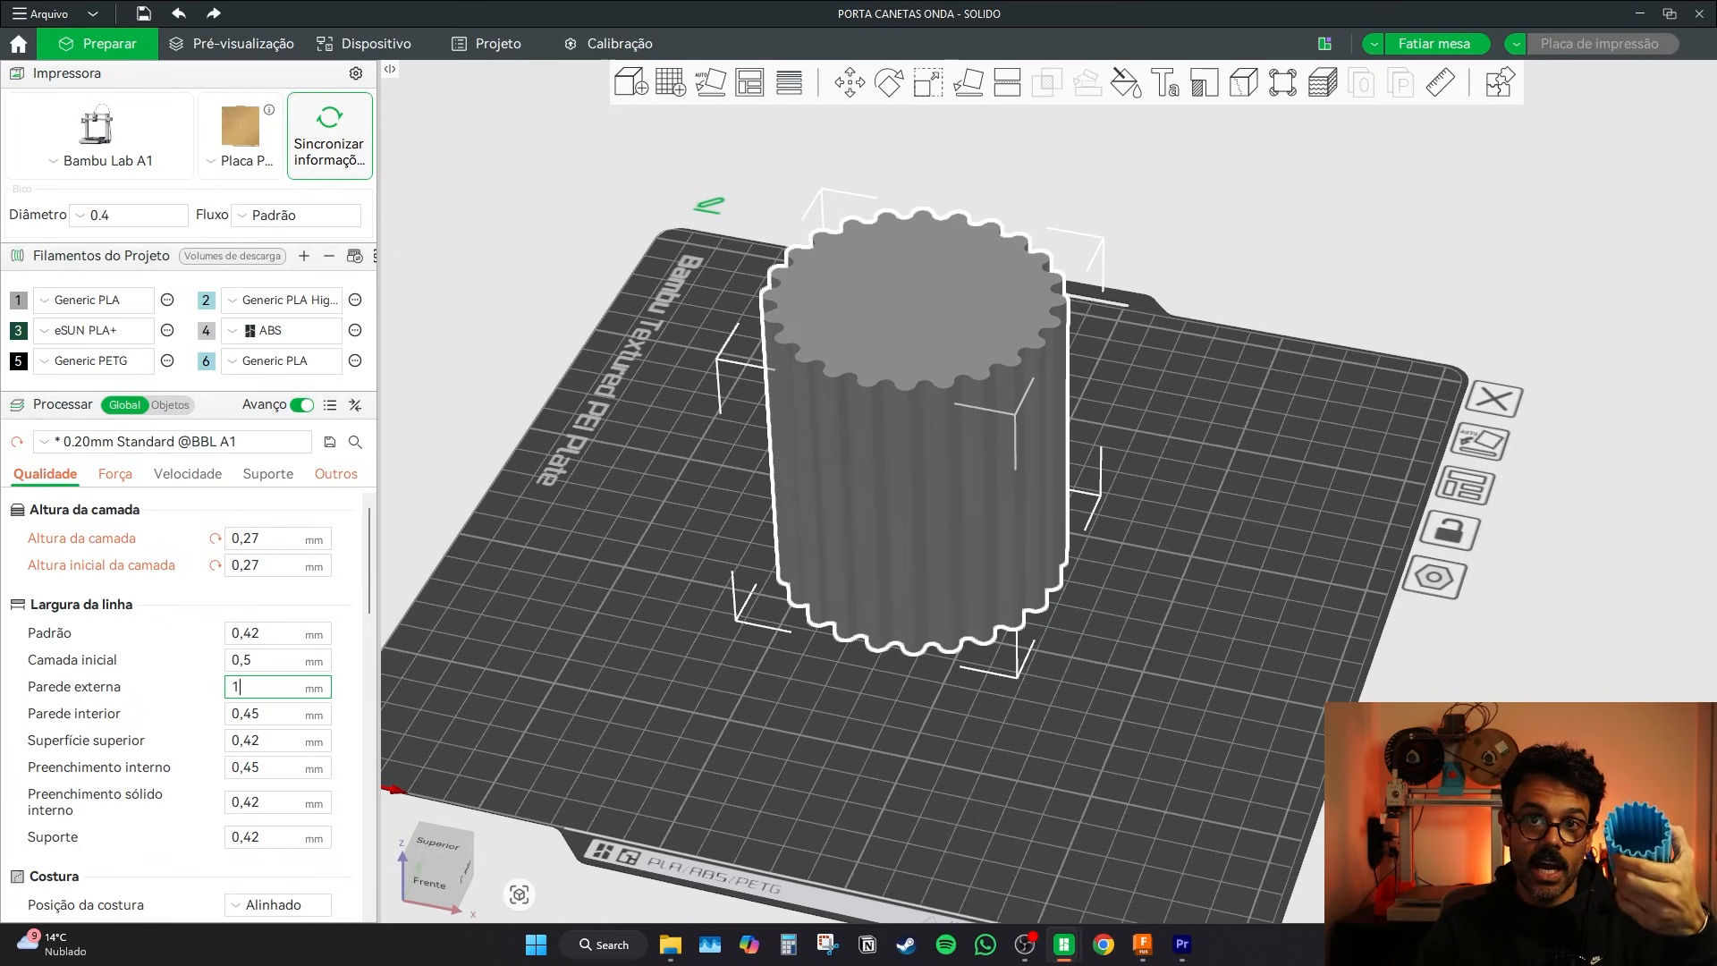
left_click(1430, 44)
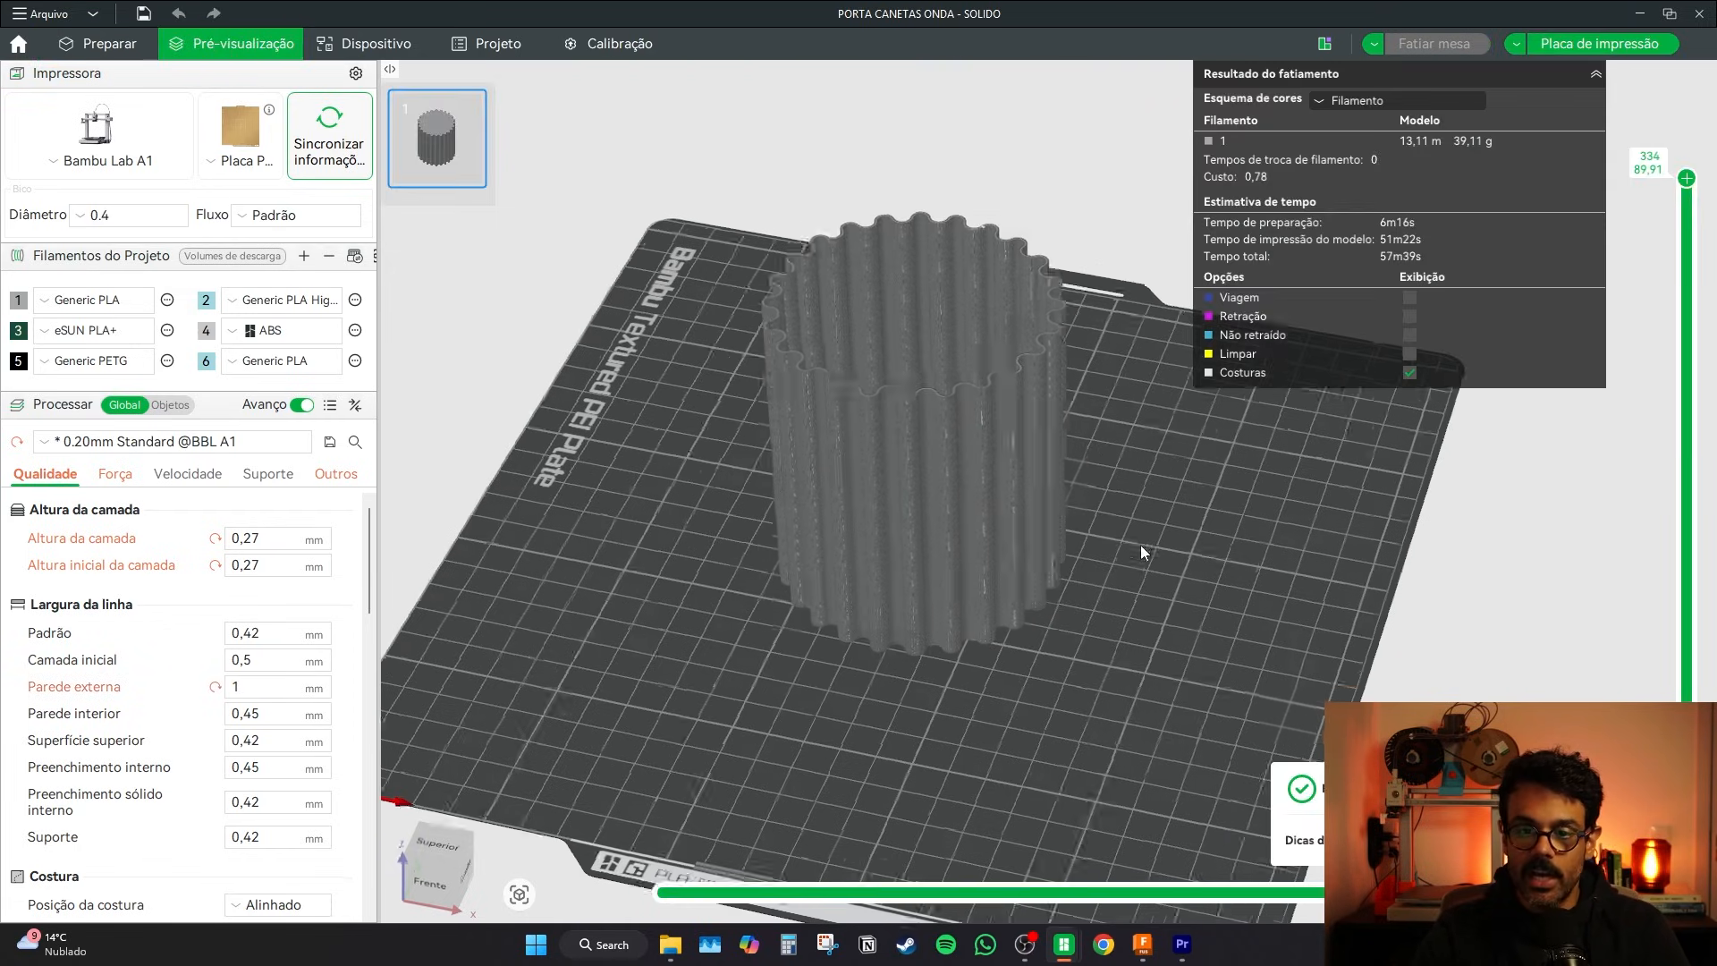
- Colour the sliced preview by line type (Tipo de linha) and examine the spiral vase pen holder's wall, base and seam
mouse_move(1140, 545)
left_mouse_down()
mouse_move(1149, 577)
mouse_move(1162, 533)
mouse_move(1108, 594)
mouse_move(1033, 588)
left_mouse_up()
left_click(1456, 104)
left_click(1399, 137)
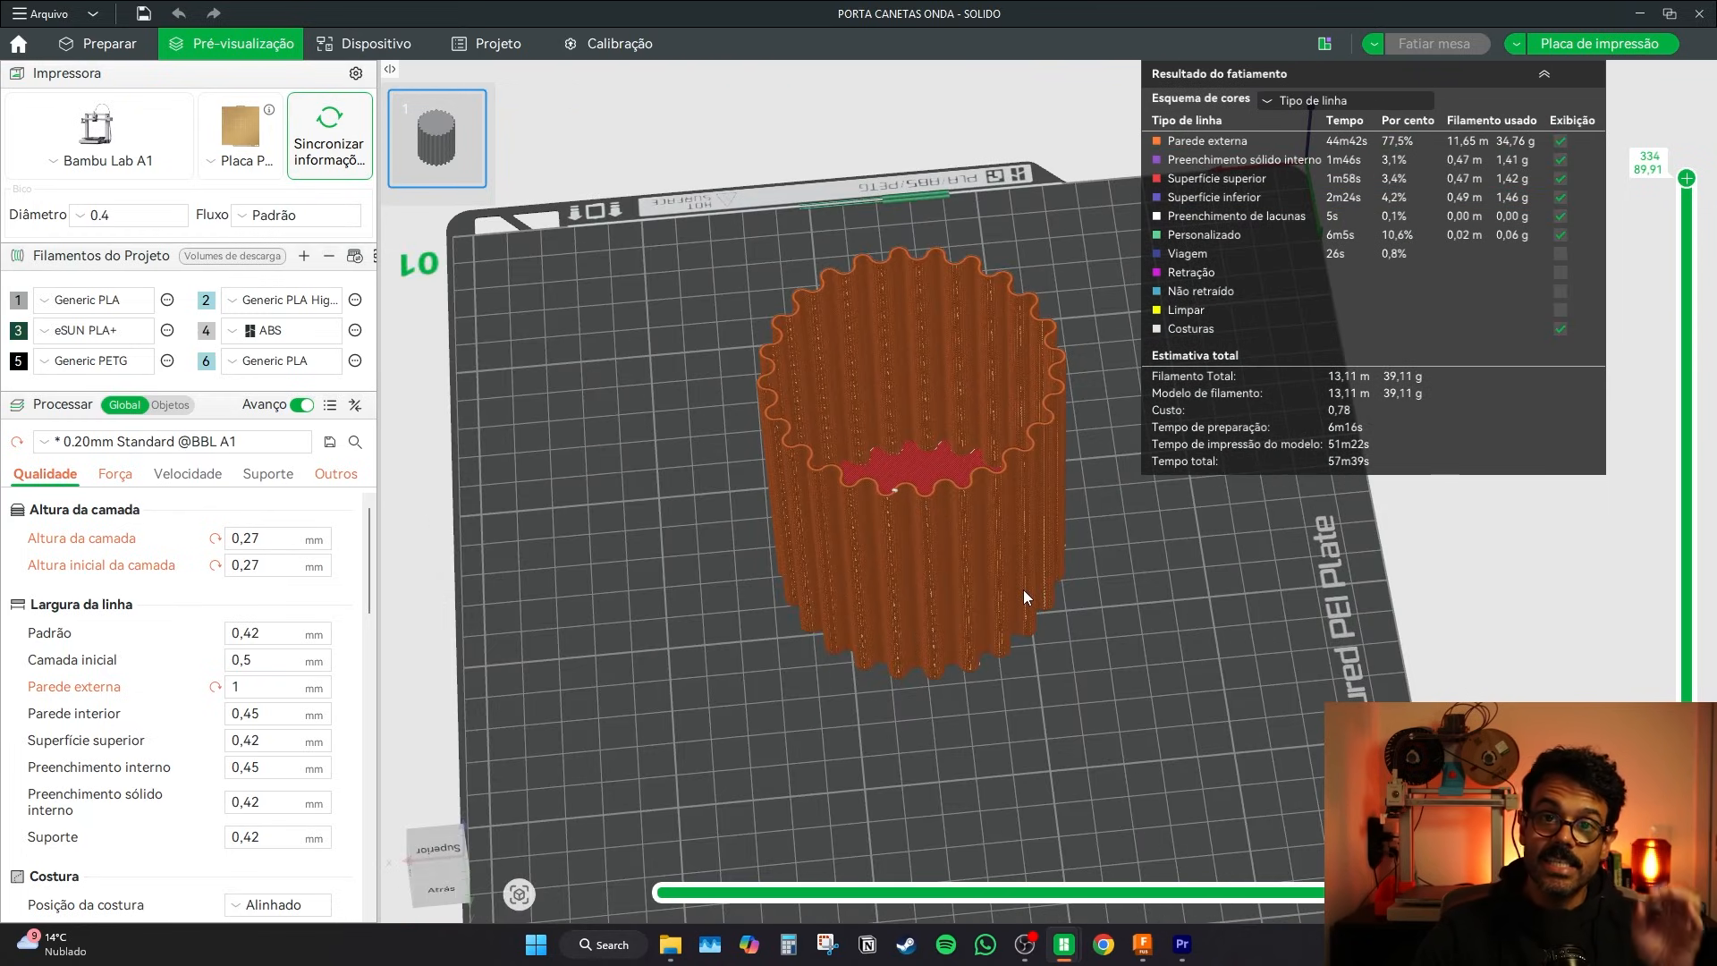
scroll(1023, 588, "up", 10)
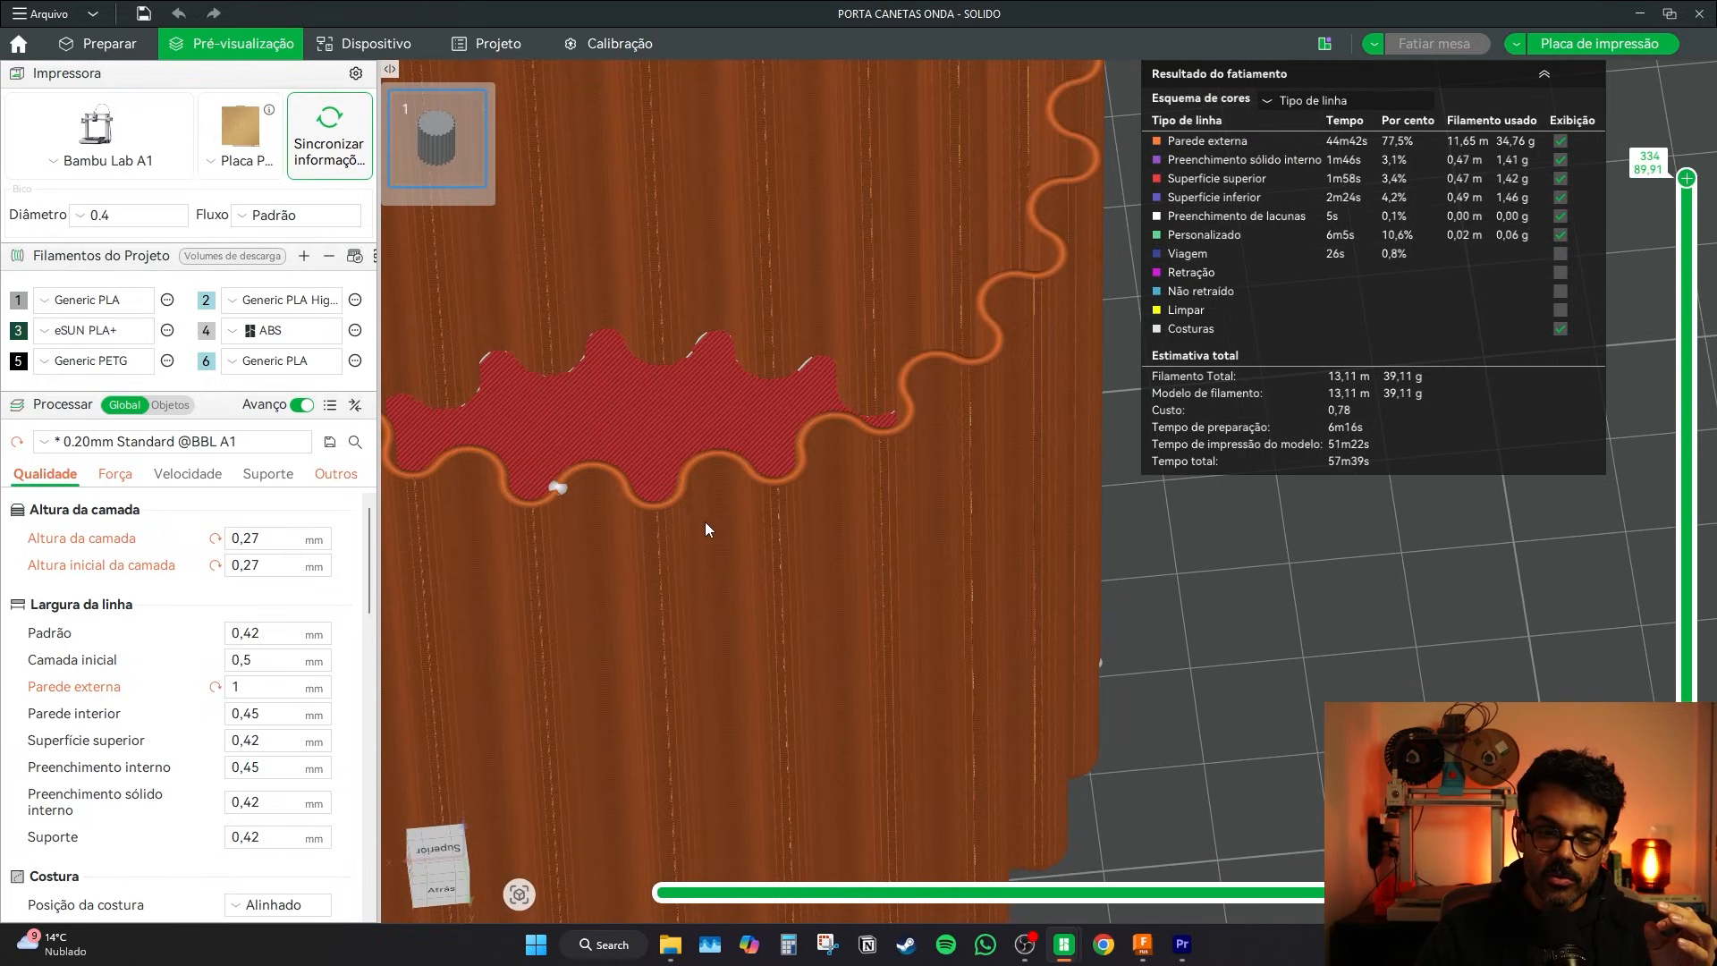
scroll(713, 539, "up", 5)
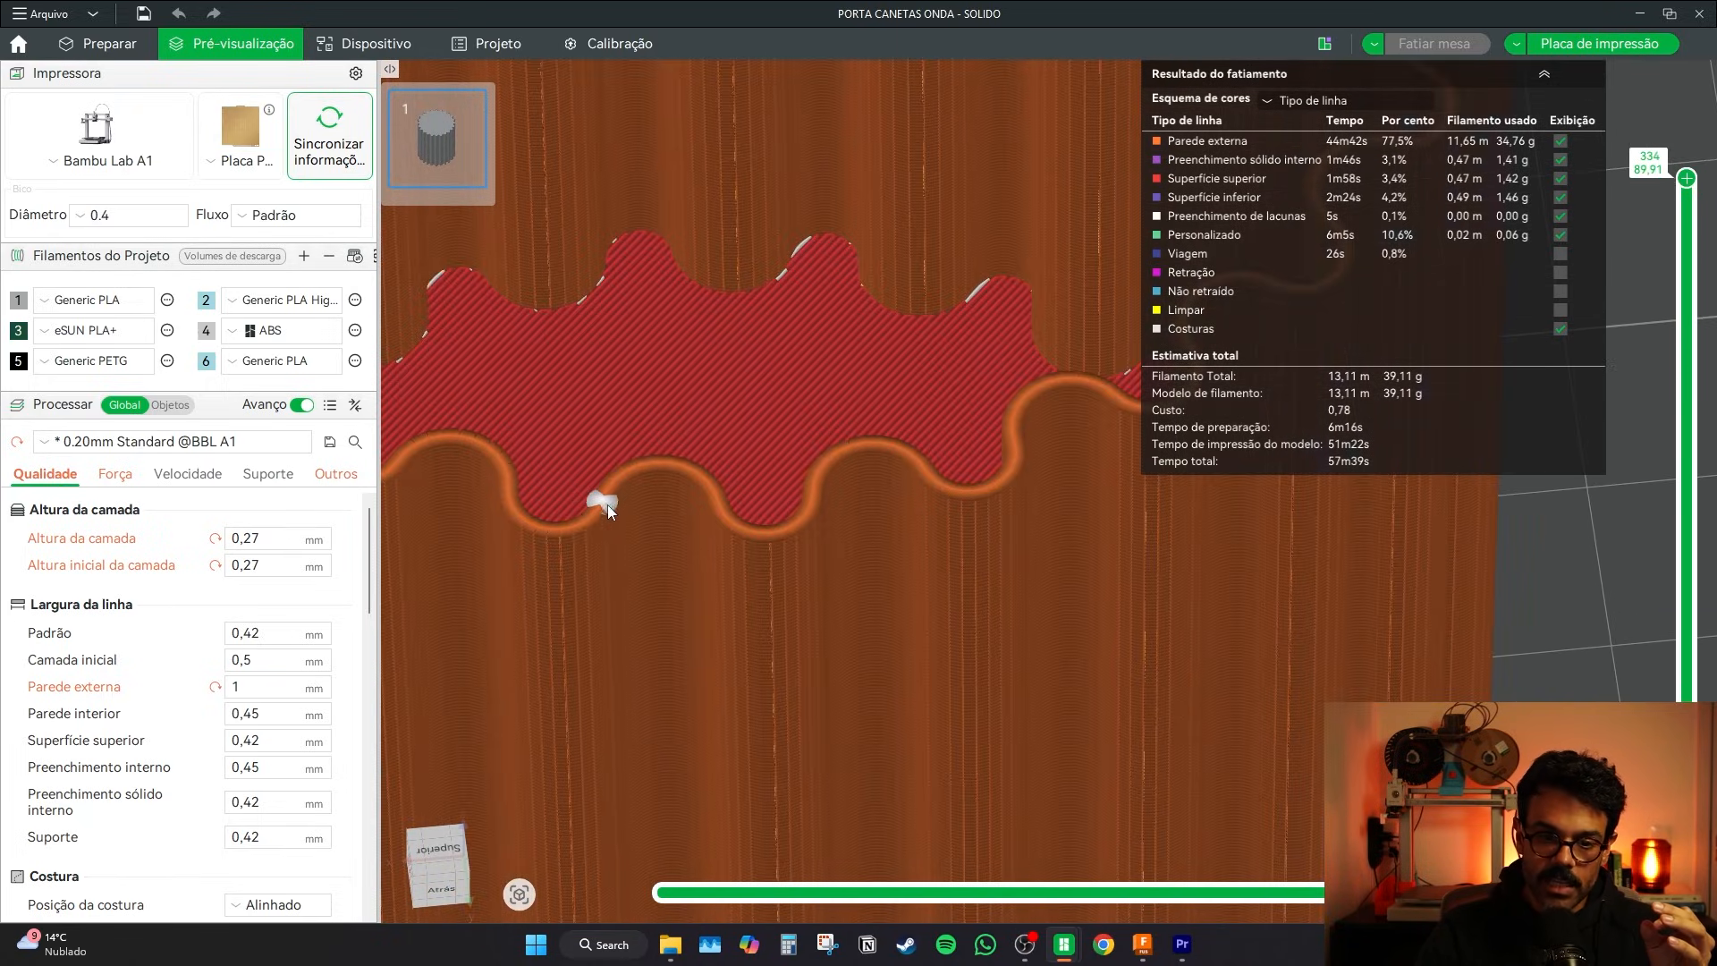
scroll(610, 504, "down", 10)
mouse_move(629, 507)
left_mouse_down()
mouse_move(1109, 621)
mouse_move(1091, 528)
mouse_move(1119, 454)
mouse_move(1103, 613)
left_mouse_up()
left_click_drag(1206, 629, 1100, 652)
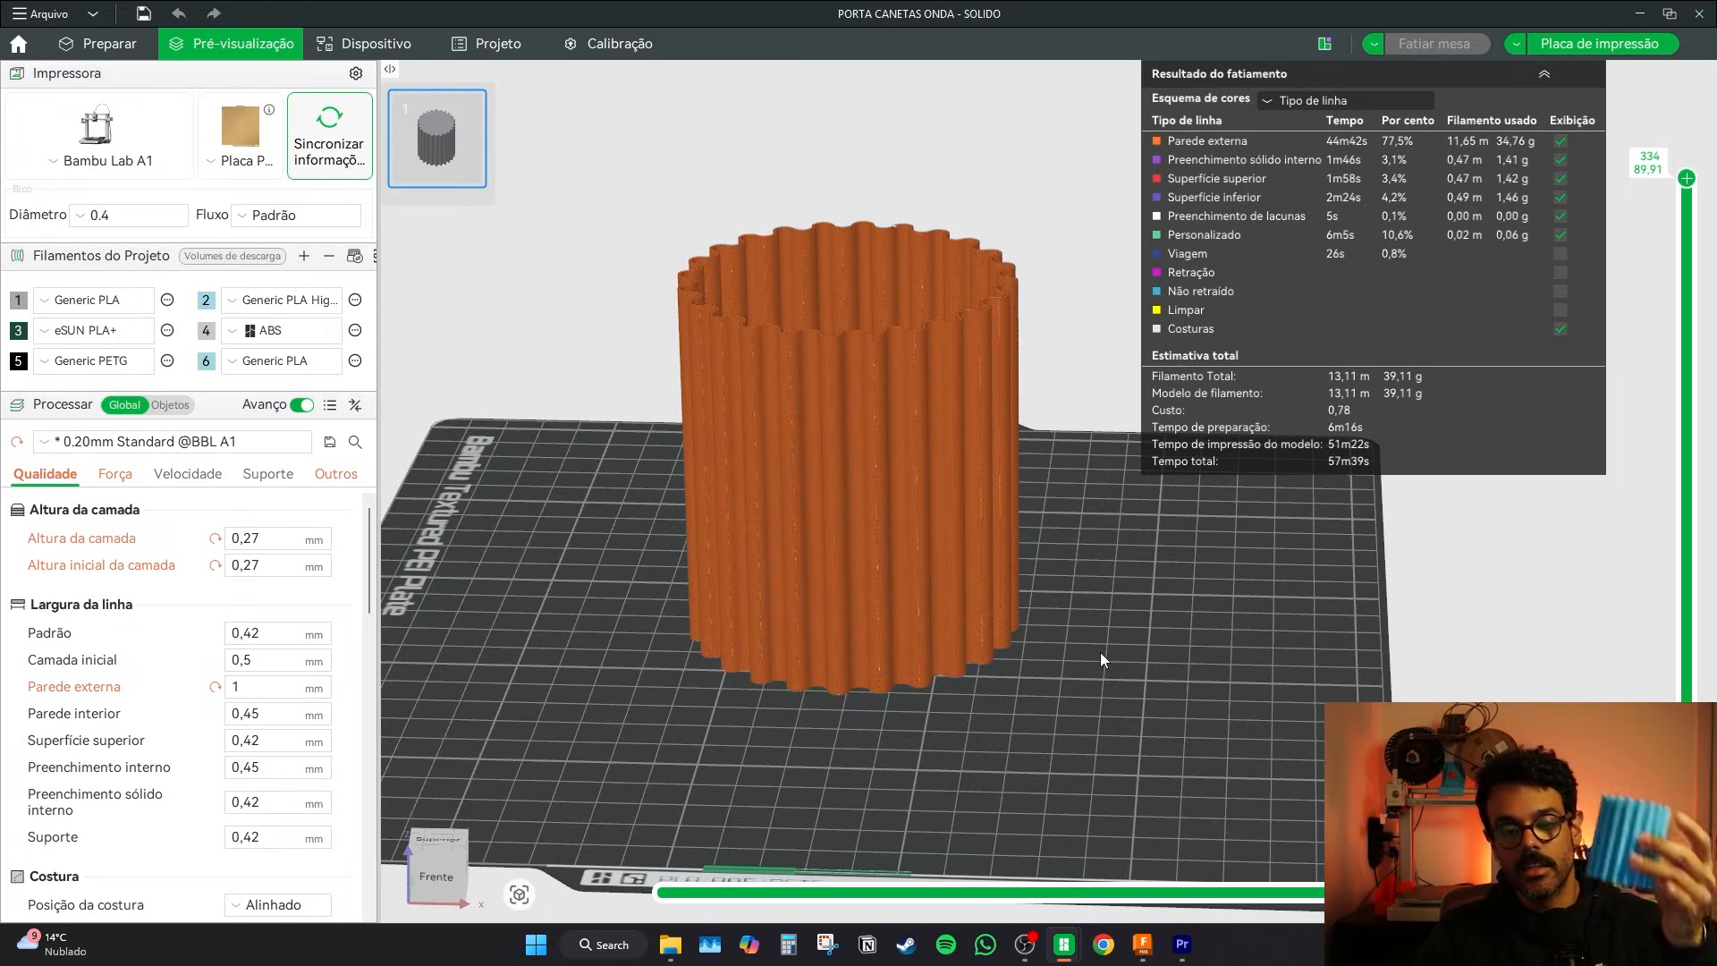
left_click_drag(1100, 652, 1129, 688)
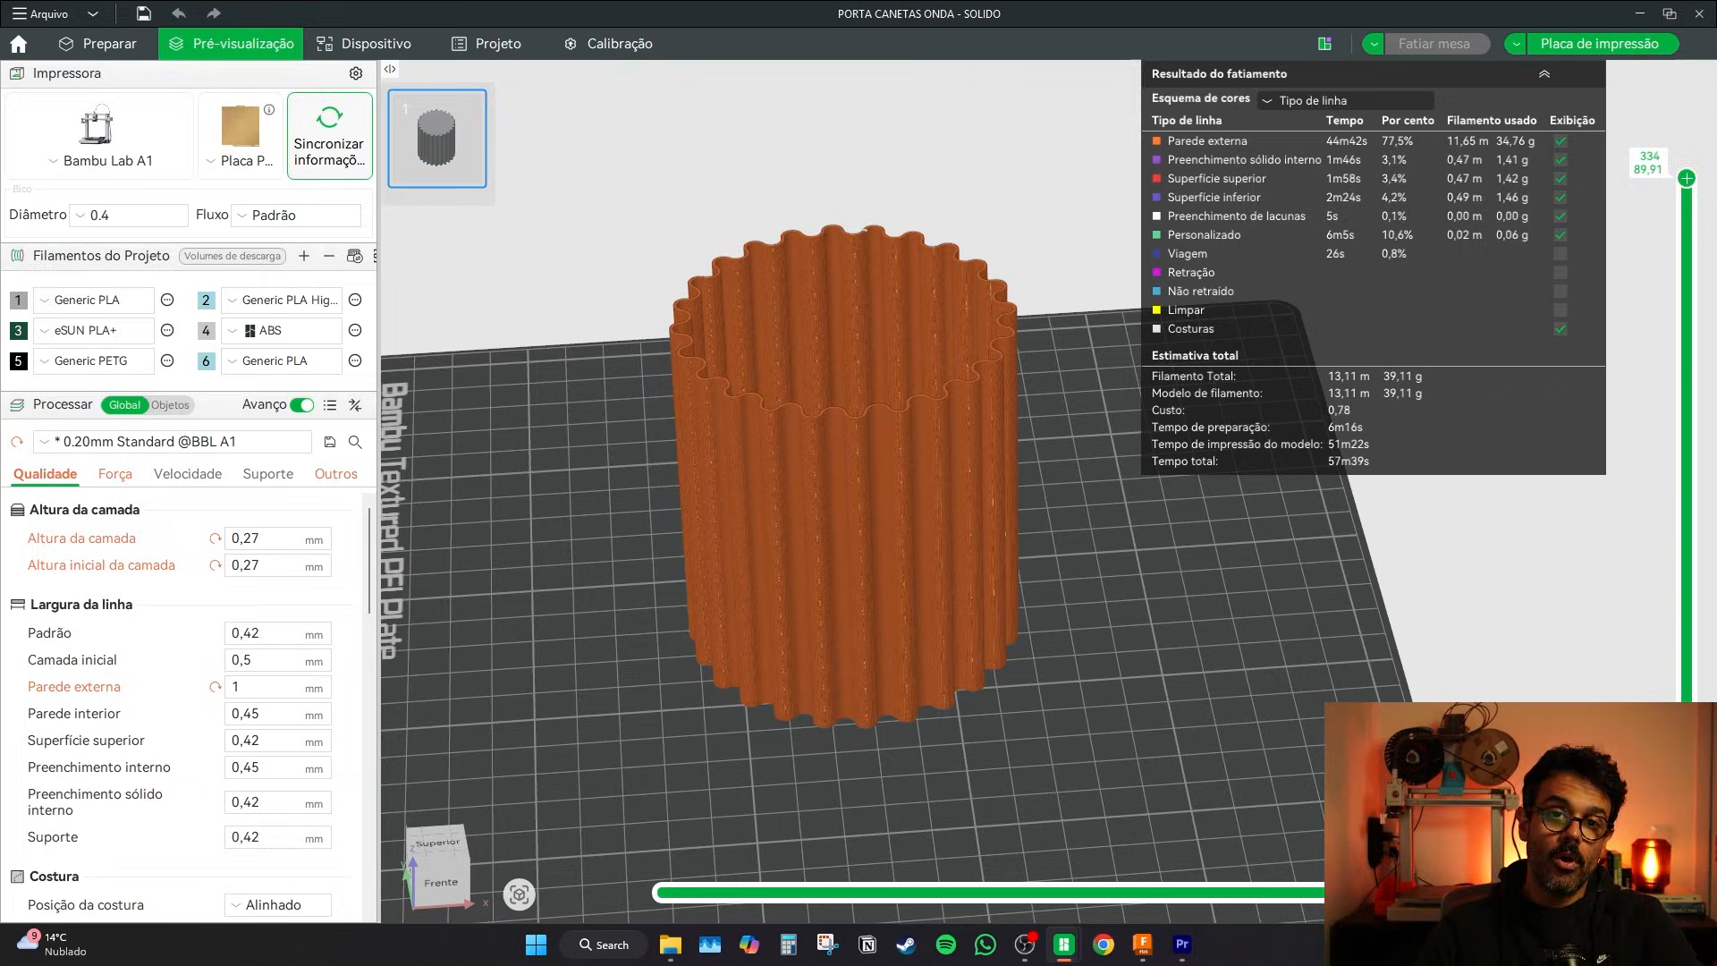
- Return to plate preparation and clone the solid pen holder once
left_click(108, 43)
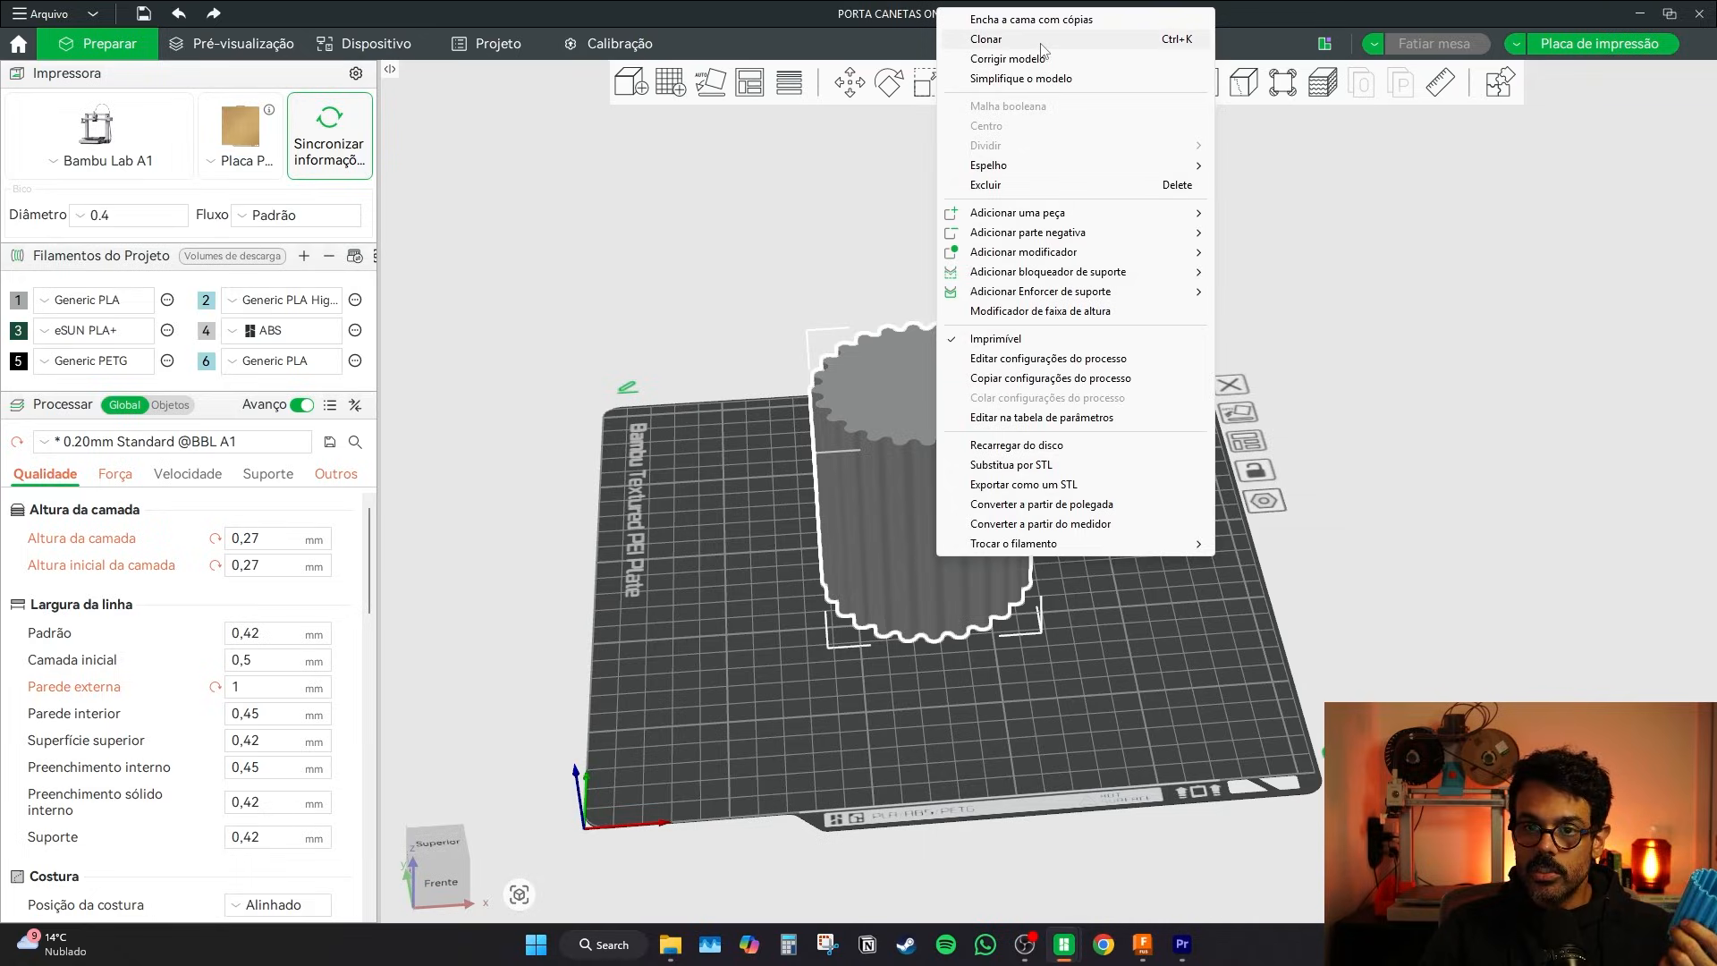
left_click(987, 38)
left_click(835, 482)
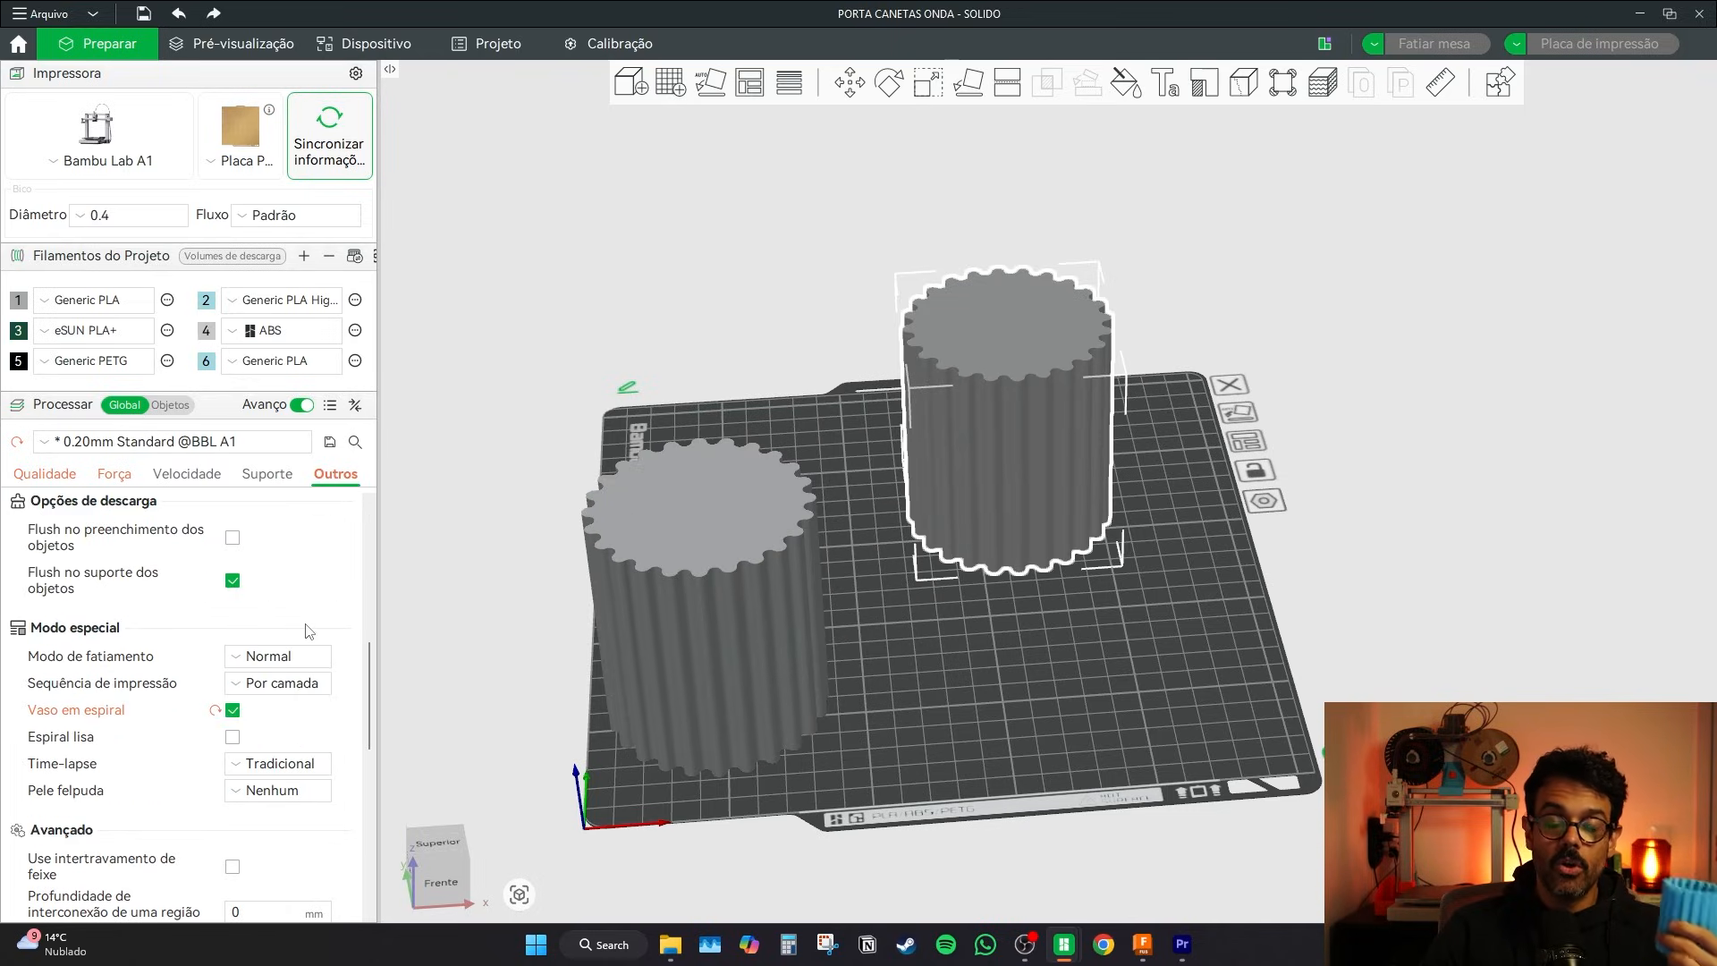
- Set the print sequence (Sequência de impressão) to Por objeto for spiral vase printing of both pen holders
left_click(282, 682)
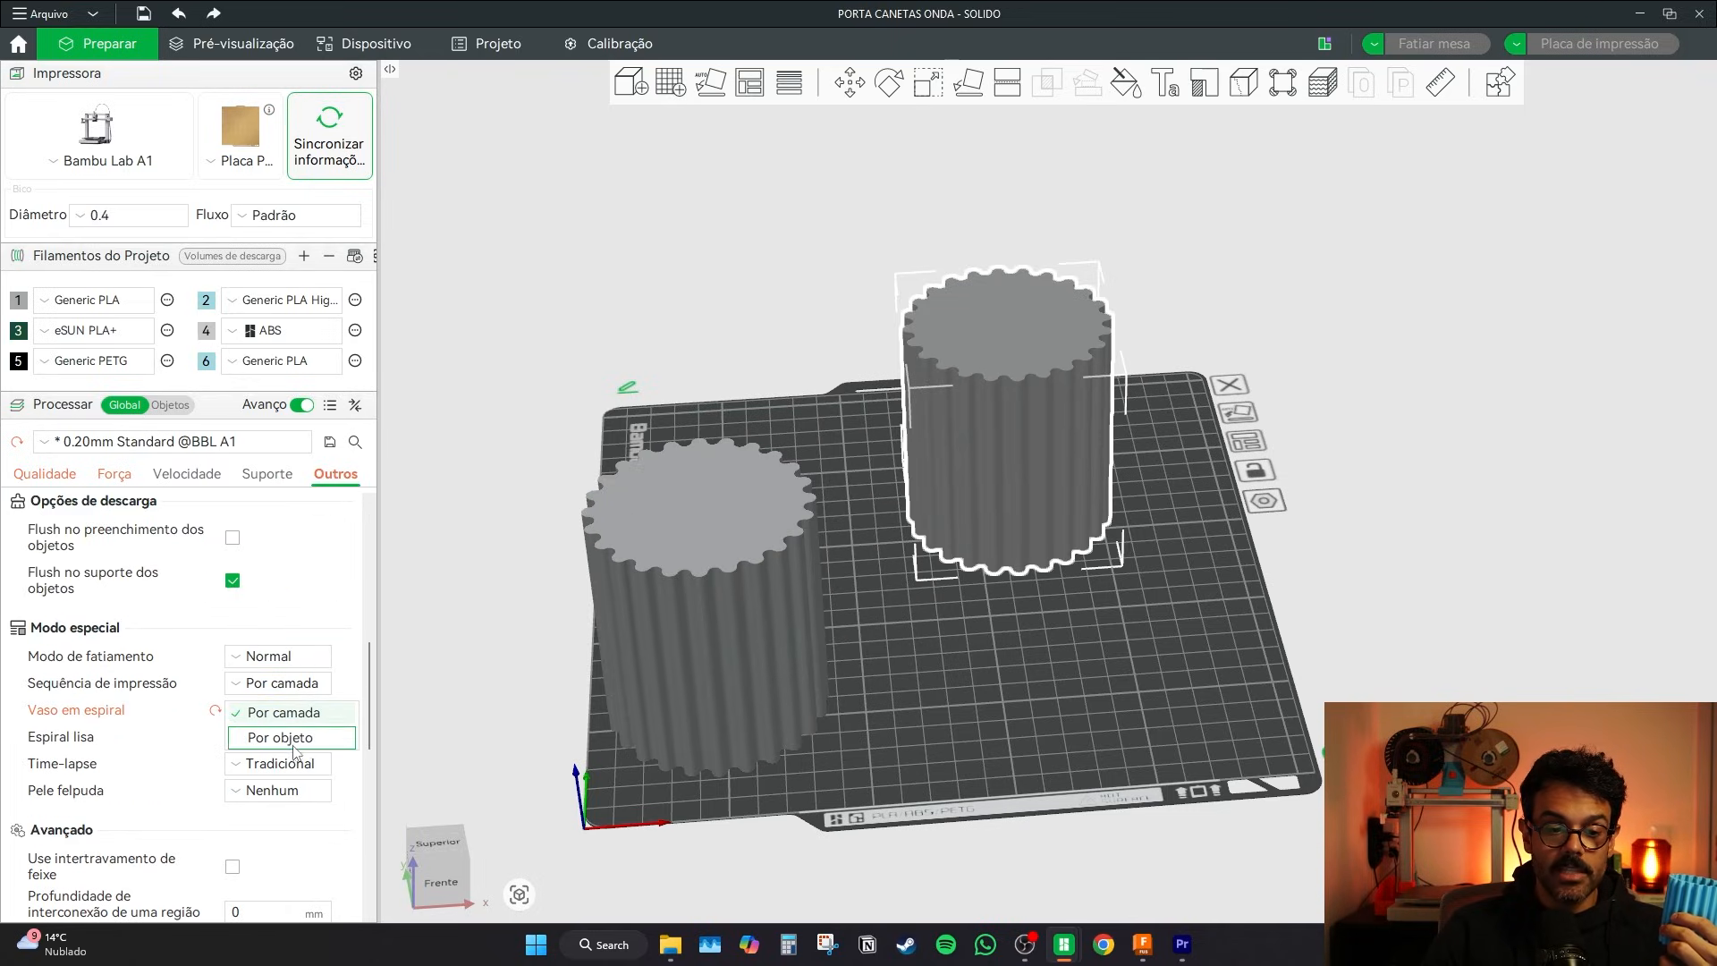
left_click(295, 741)
left_click(1063, 538)
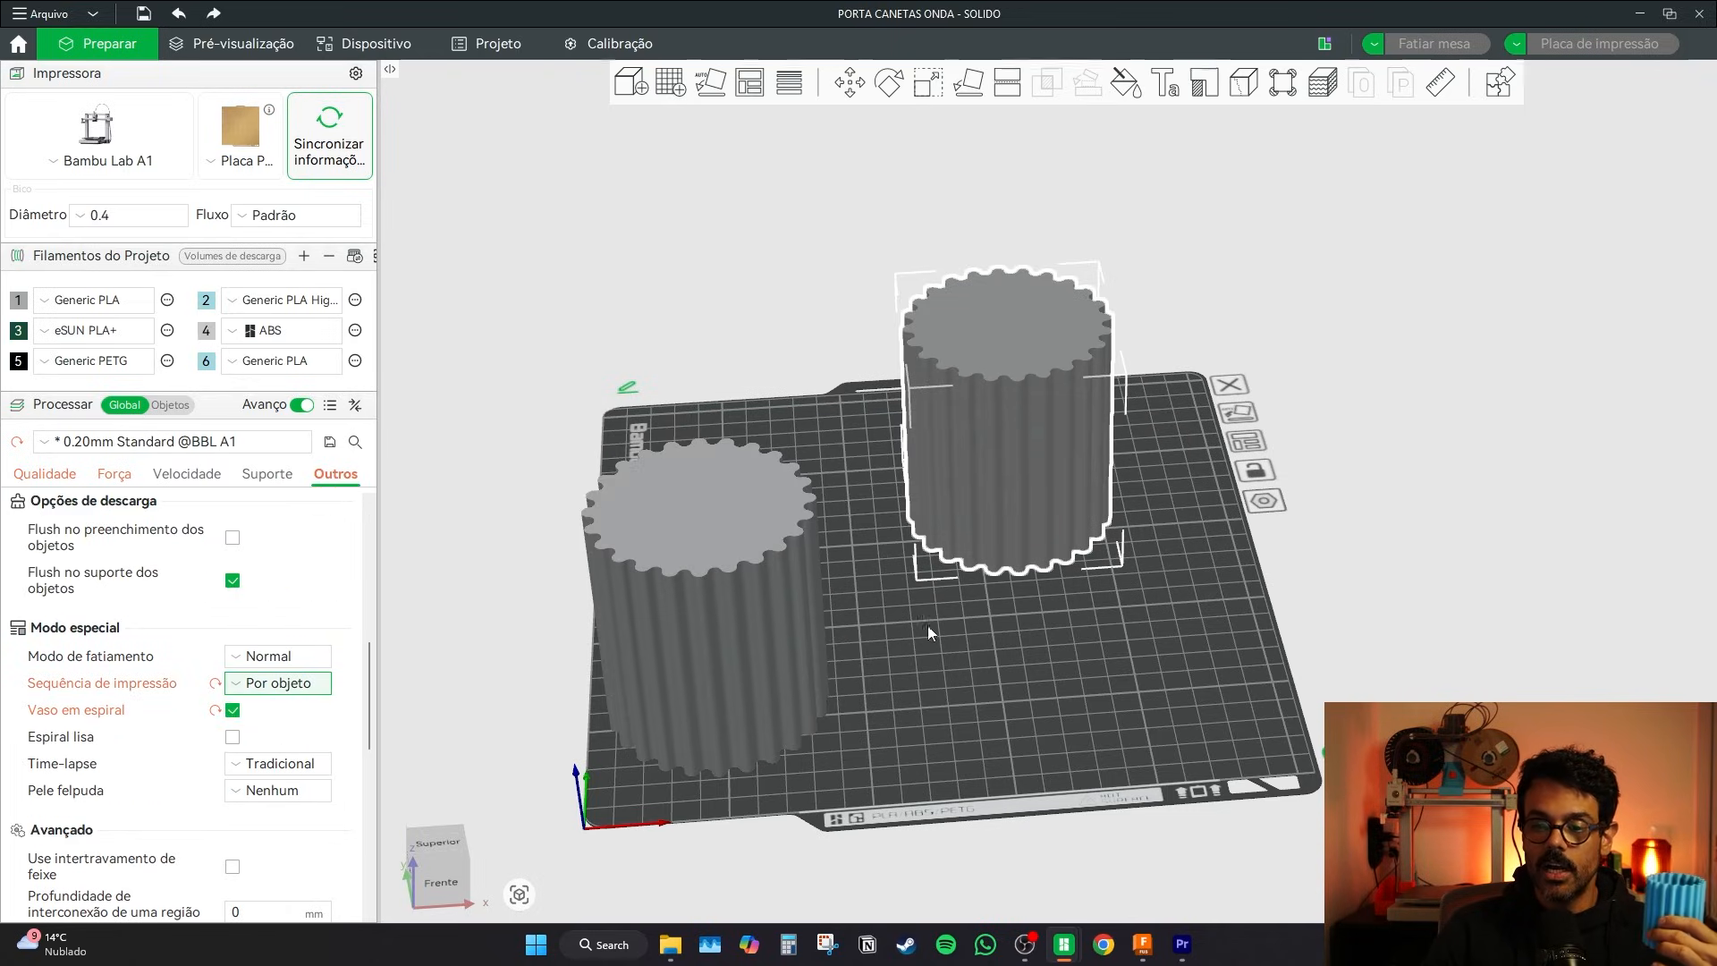
- Move the two solid pen holders apart on the plate so that their by-object clearance zones do not overlap
left_click_drag(927, 625, 951, 521)
left_click(901, 644)
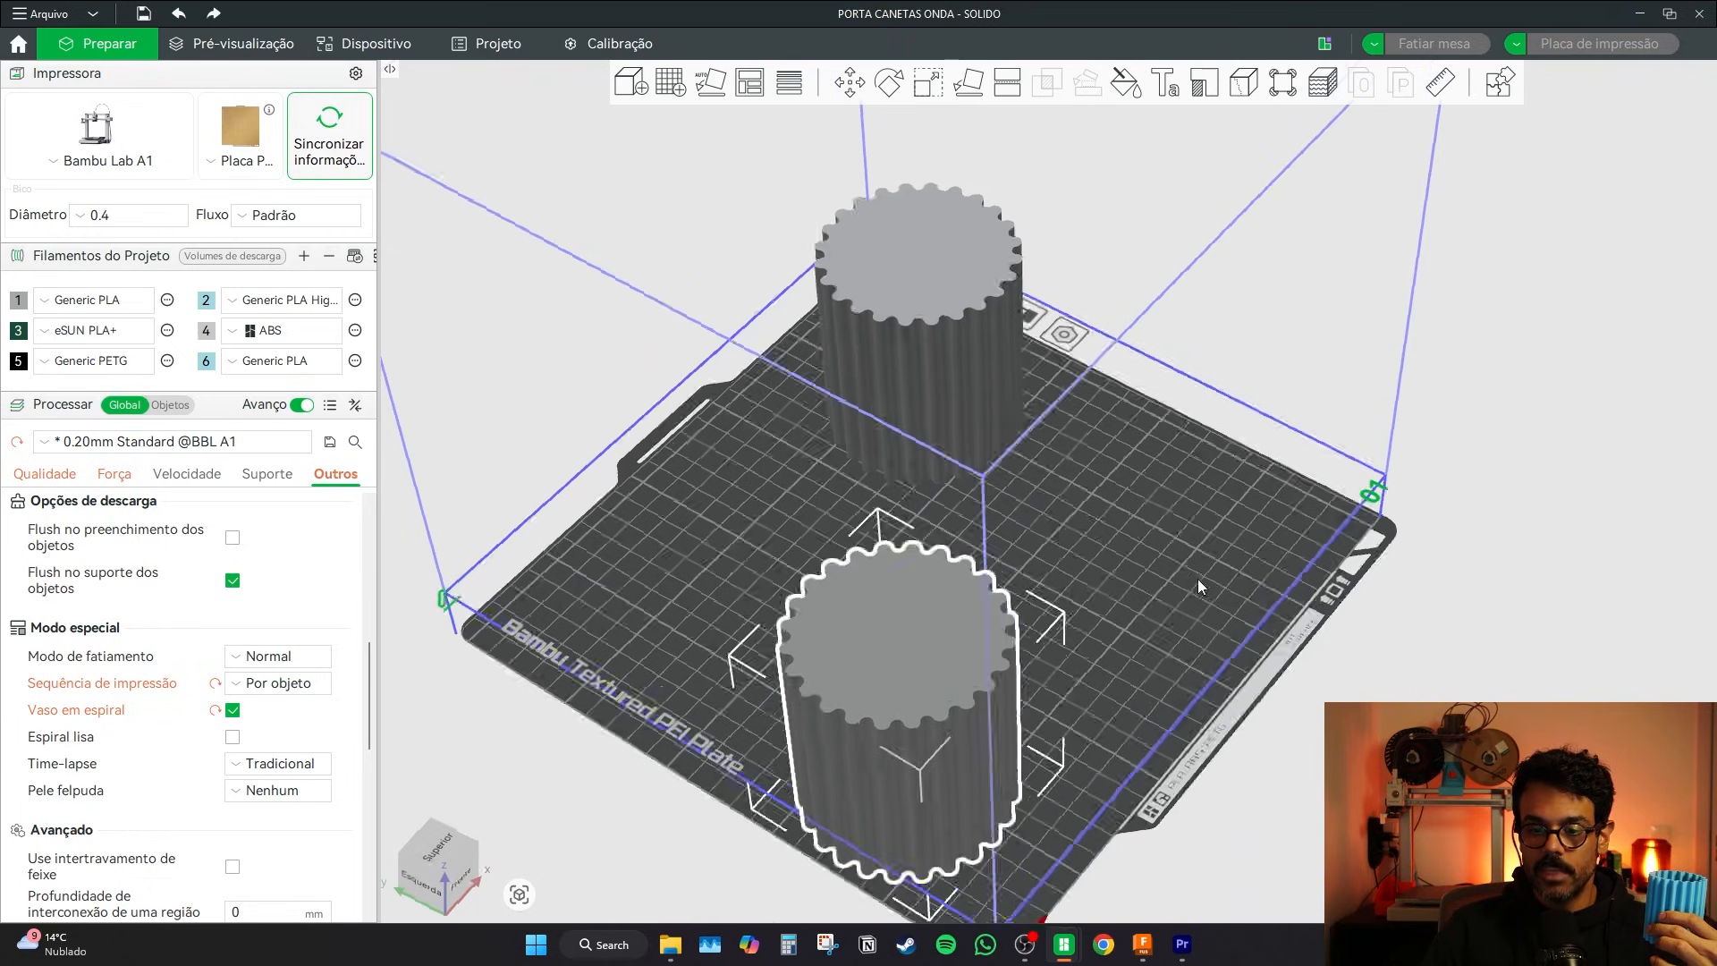
left_click_drag(1198, 577, 990, 481)
left_click_drag(709, 583, 776, 598)
left_click_drag(1048, 500, 988, 506)
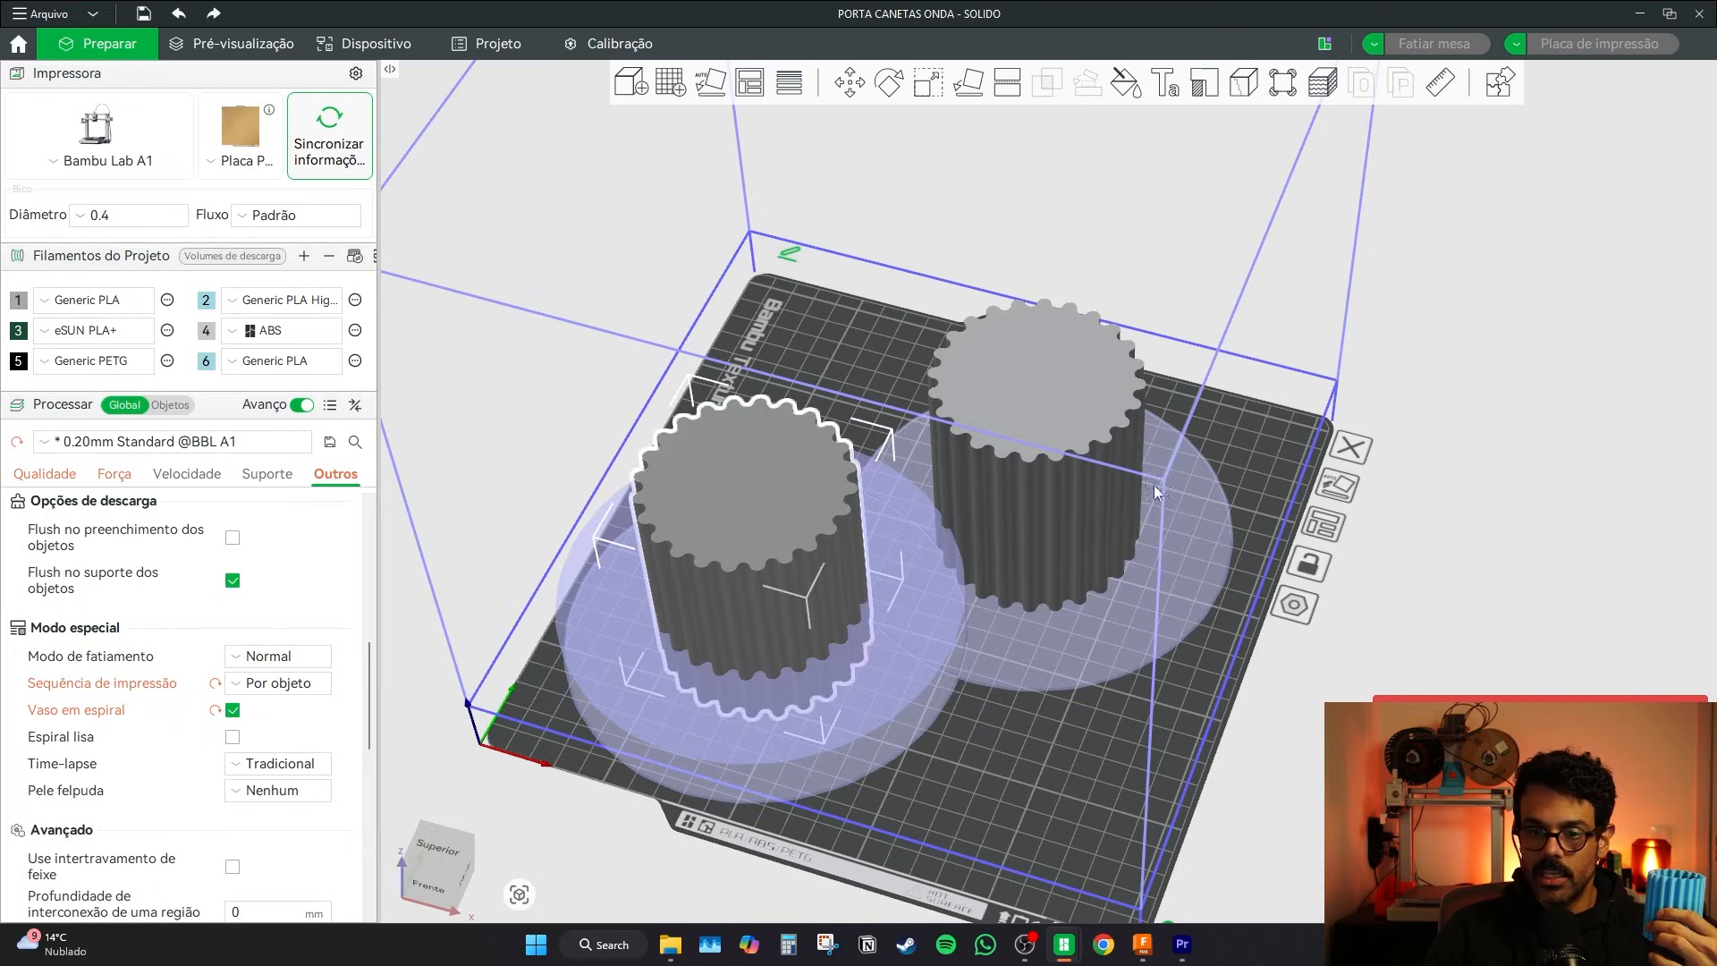
left_click_drag(1154, 484, 1155, 443)
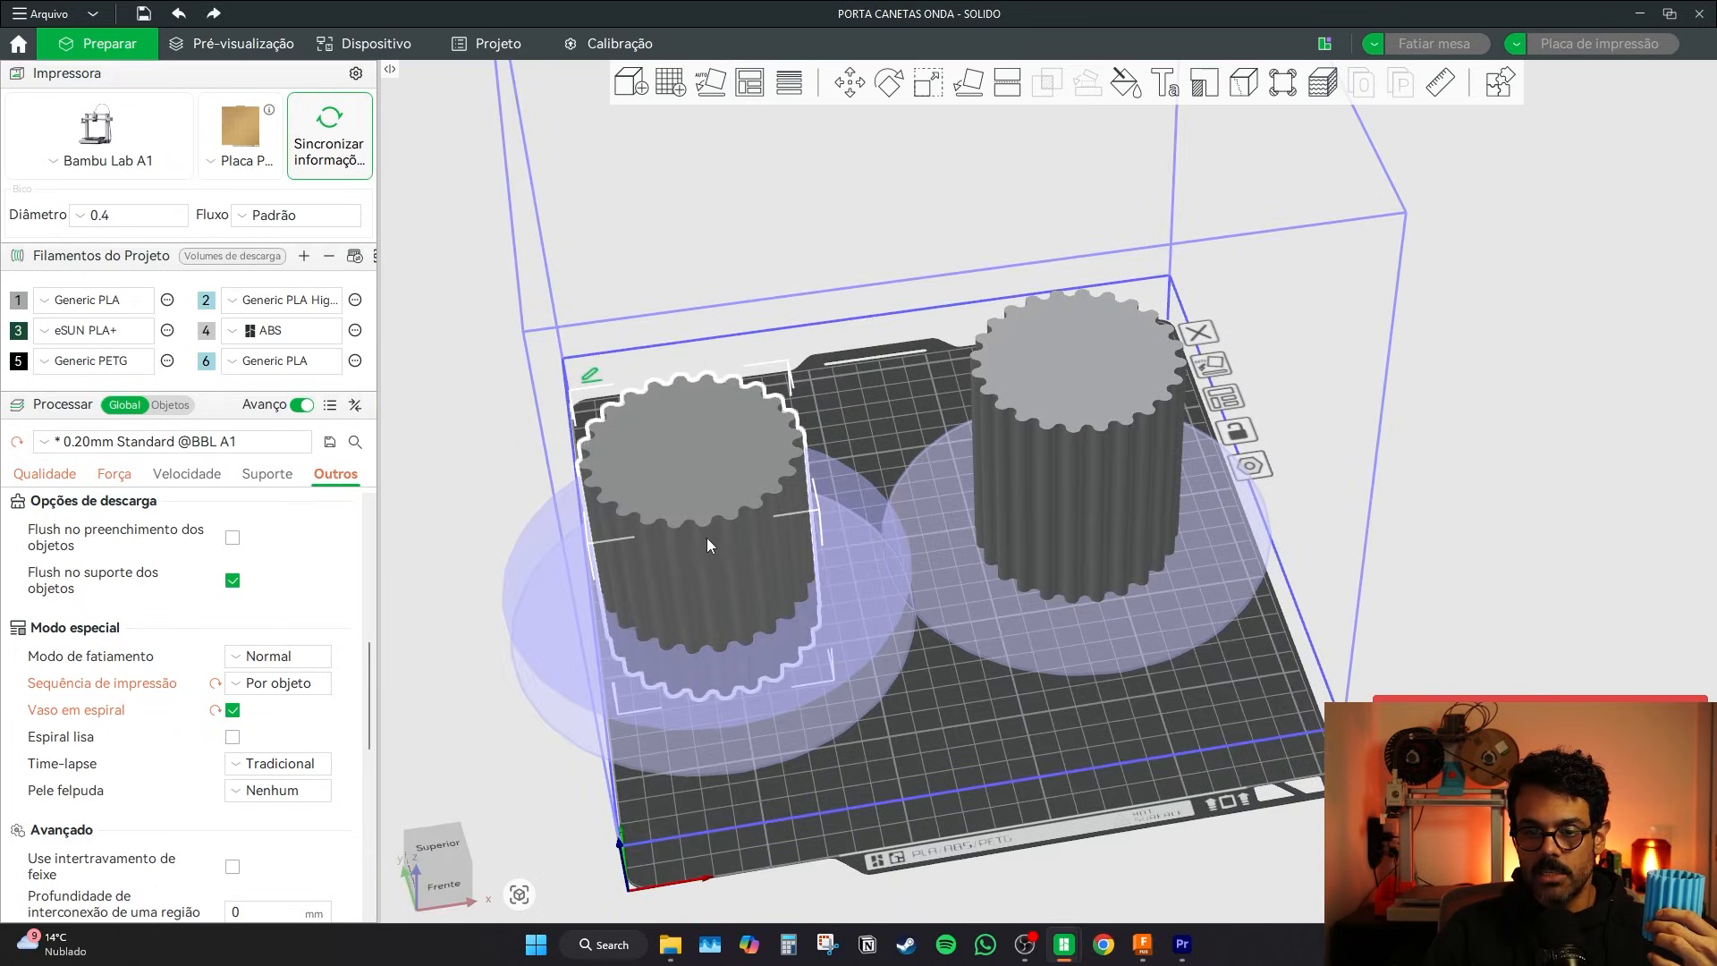
left_click_drag(706, 538, 721, 526)
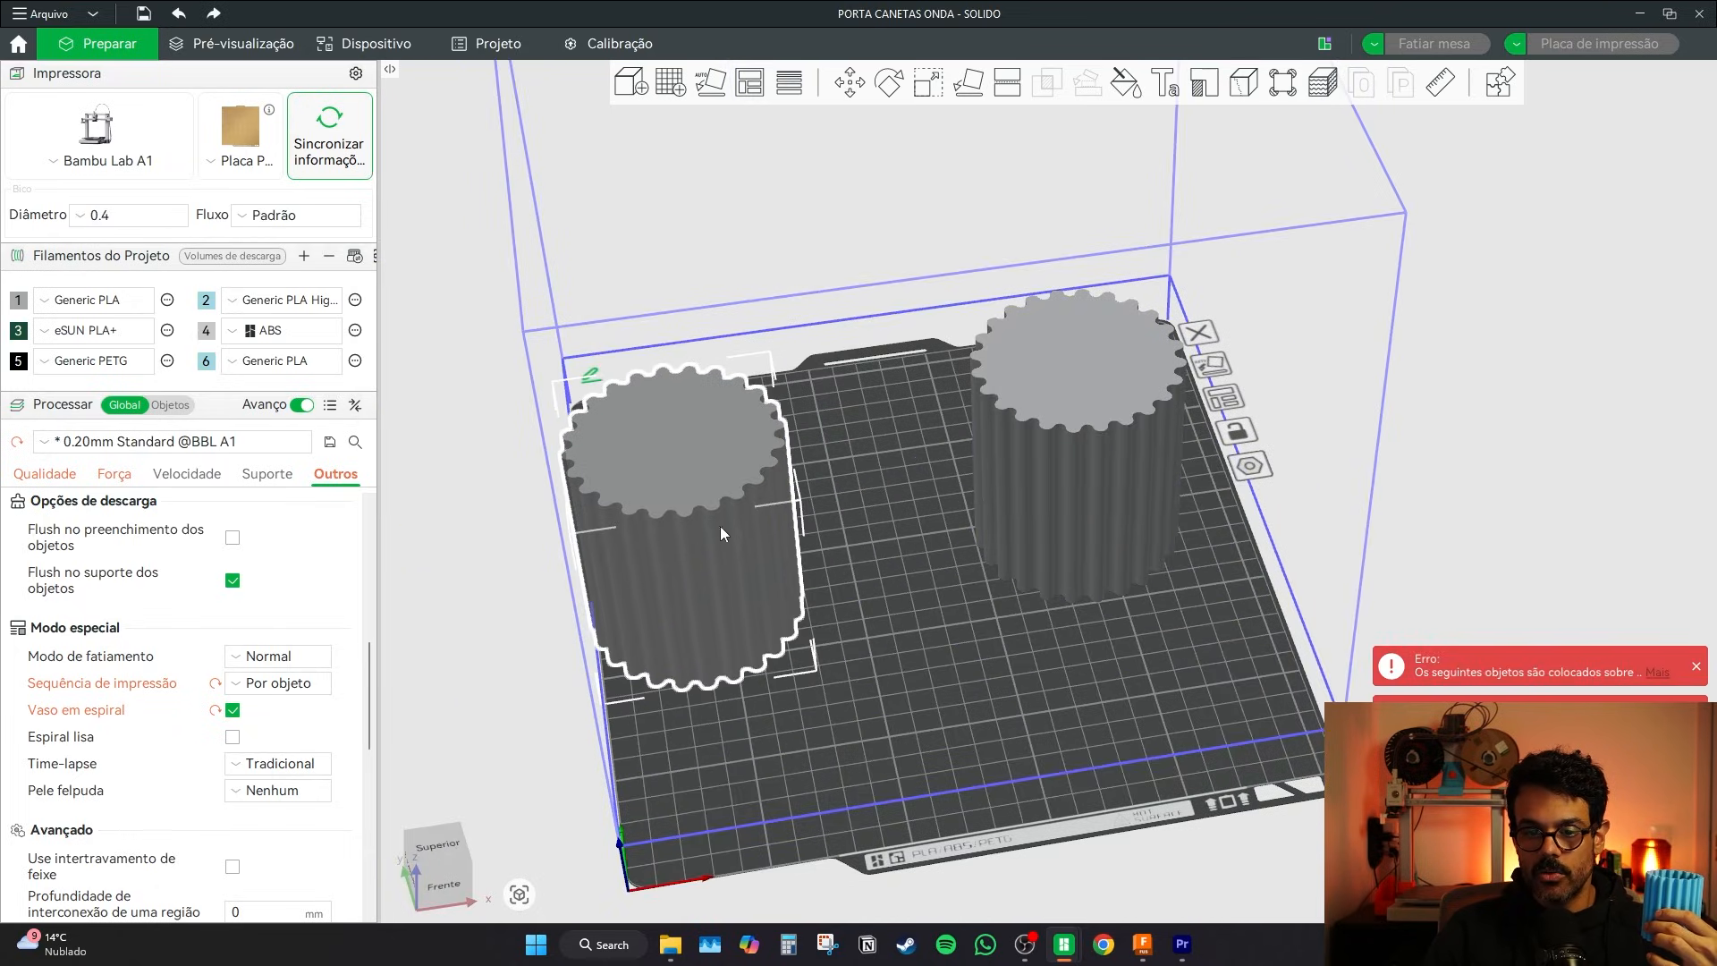
left_click_drag(1153, 460, 1150, 465)
left_click_drag(720, 502, 720, 490)
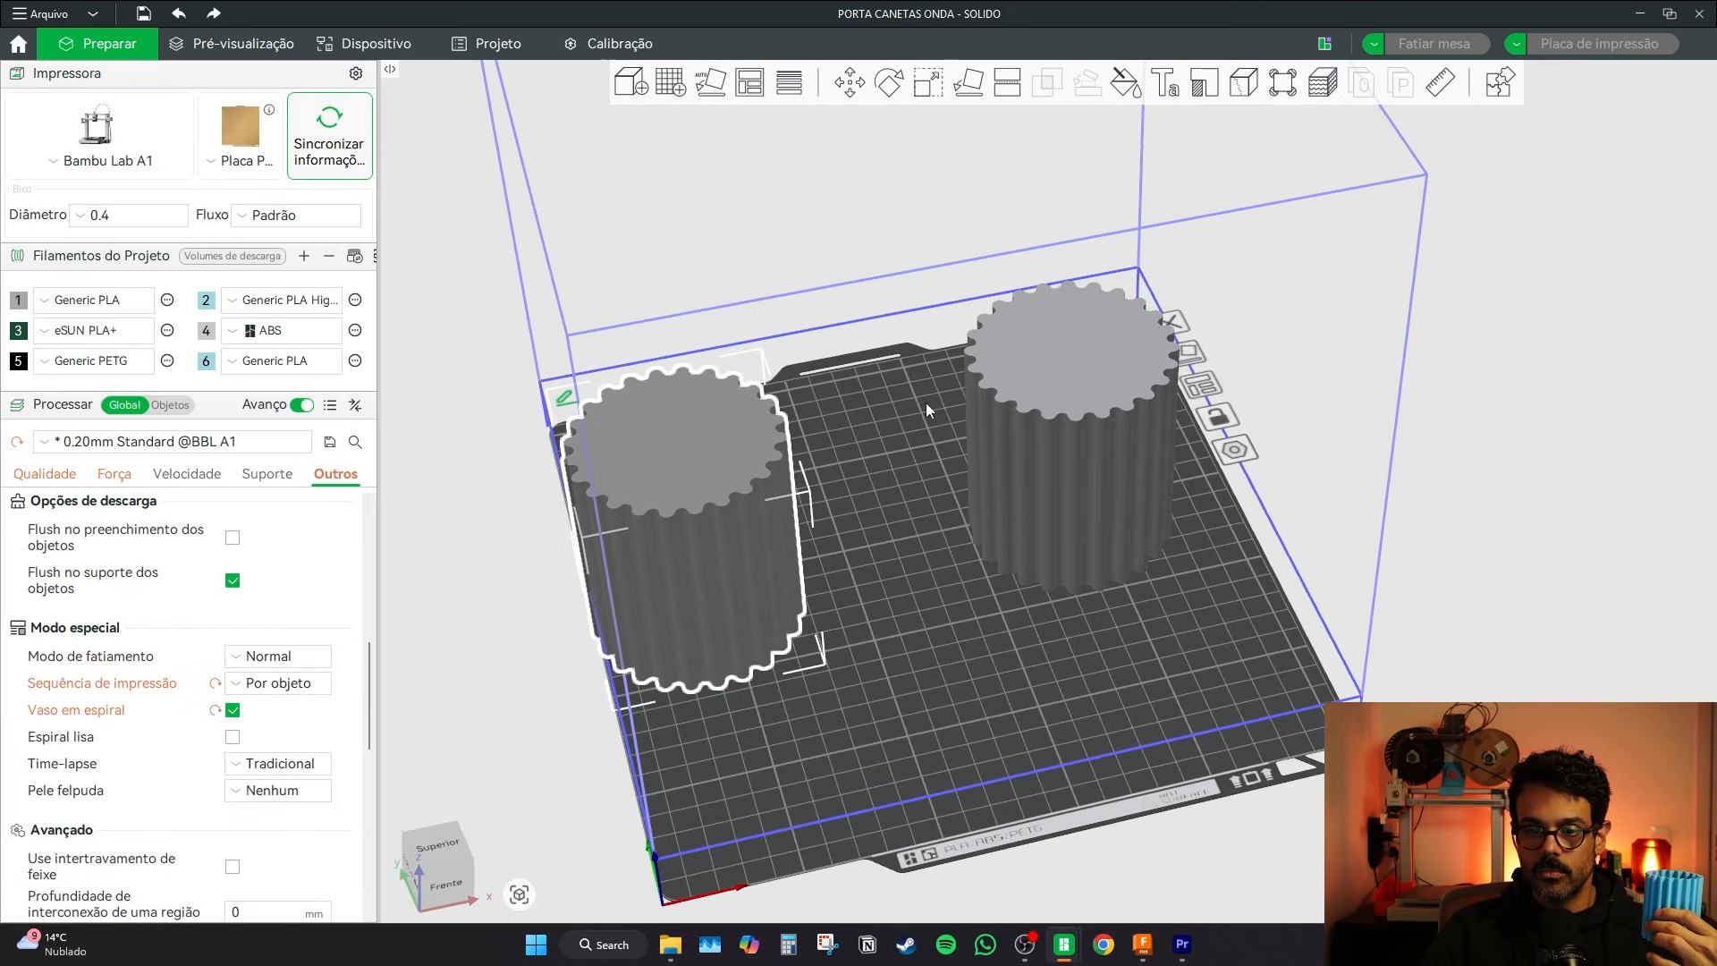
left_click_drag(1082, 447, 1189, 563)
left_click_drag(727, 502, 724, 414)
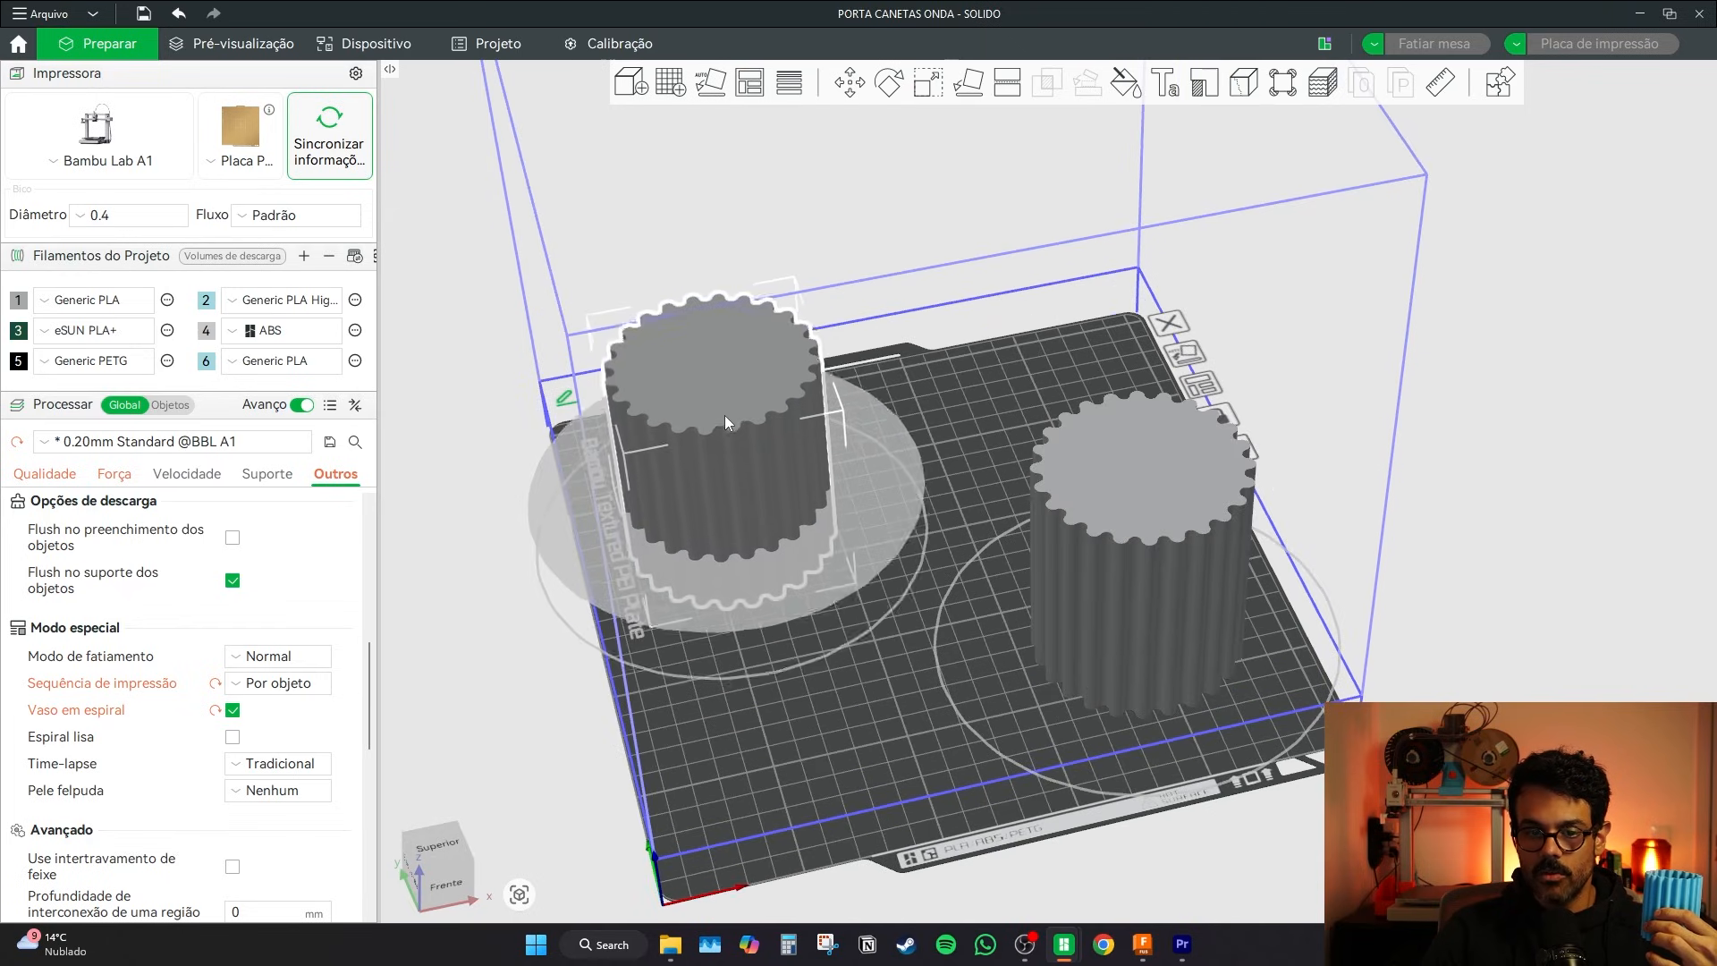
- Slice the plate with the two solid pen holders and inspect both from several angles
key("ctrl+r")
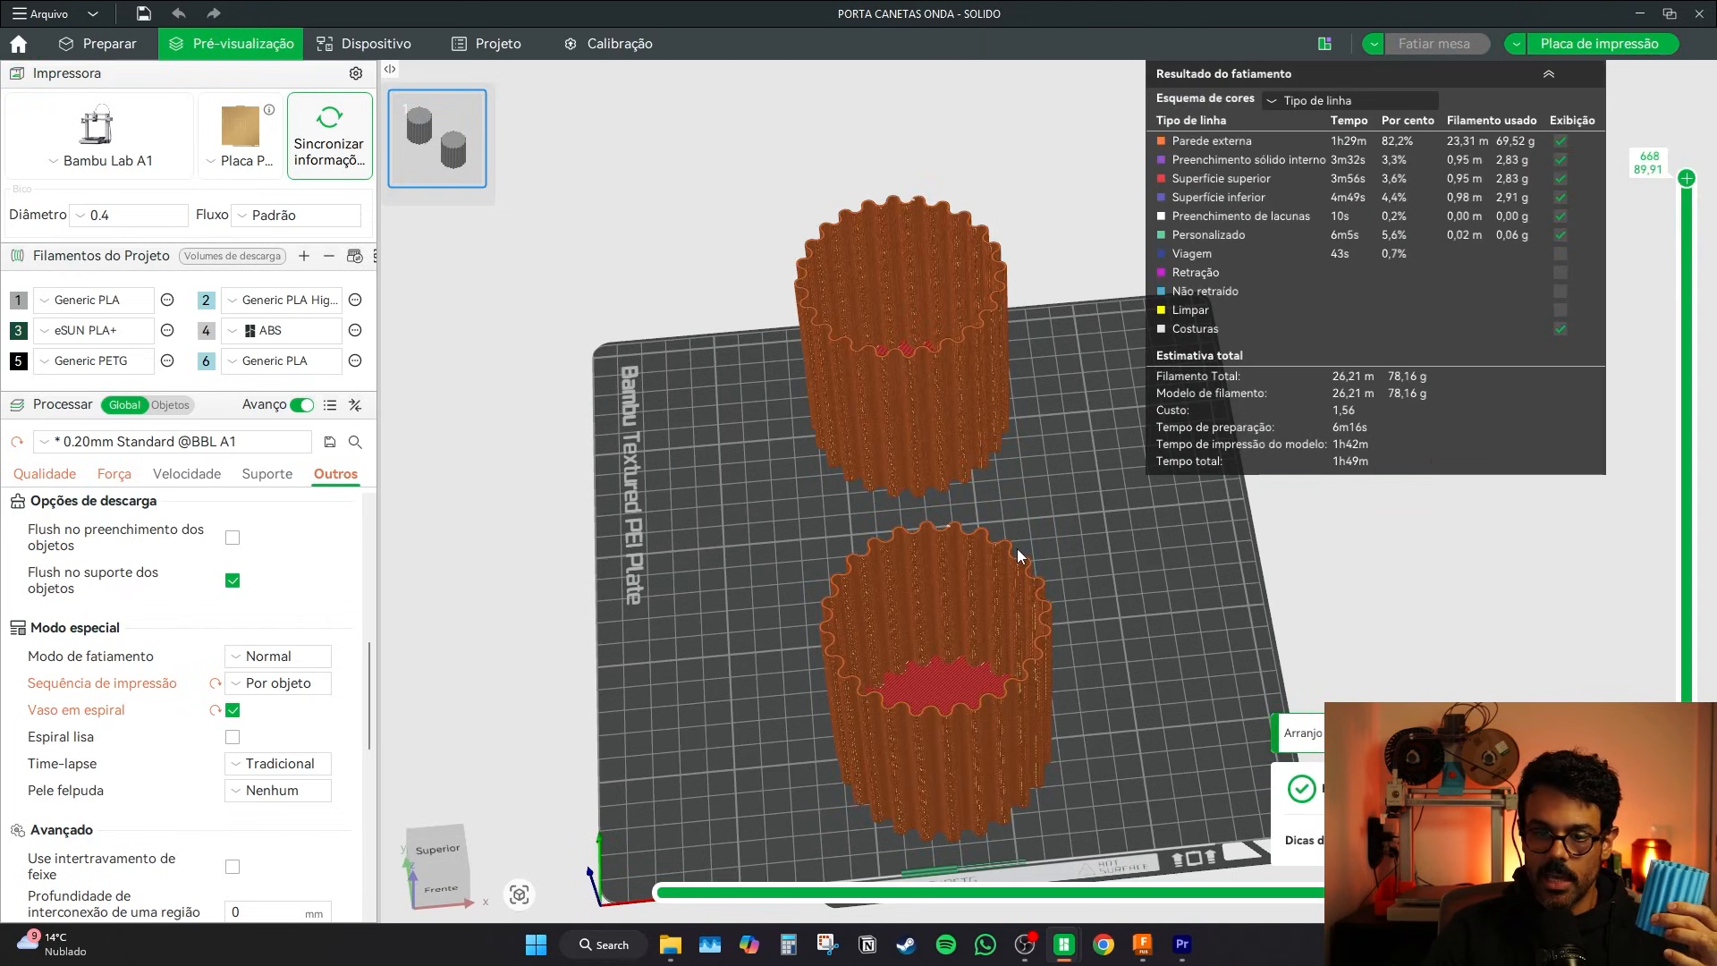
left_click_drag(1108, 568, 963, 638)
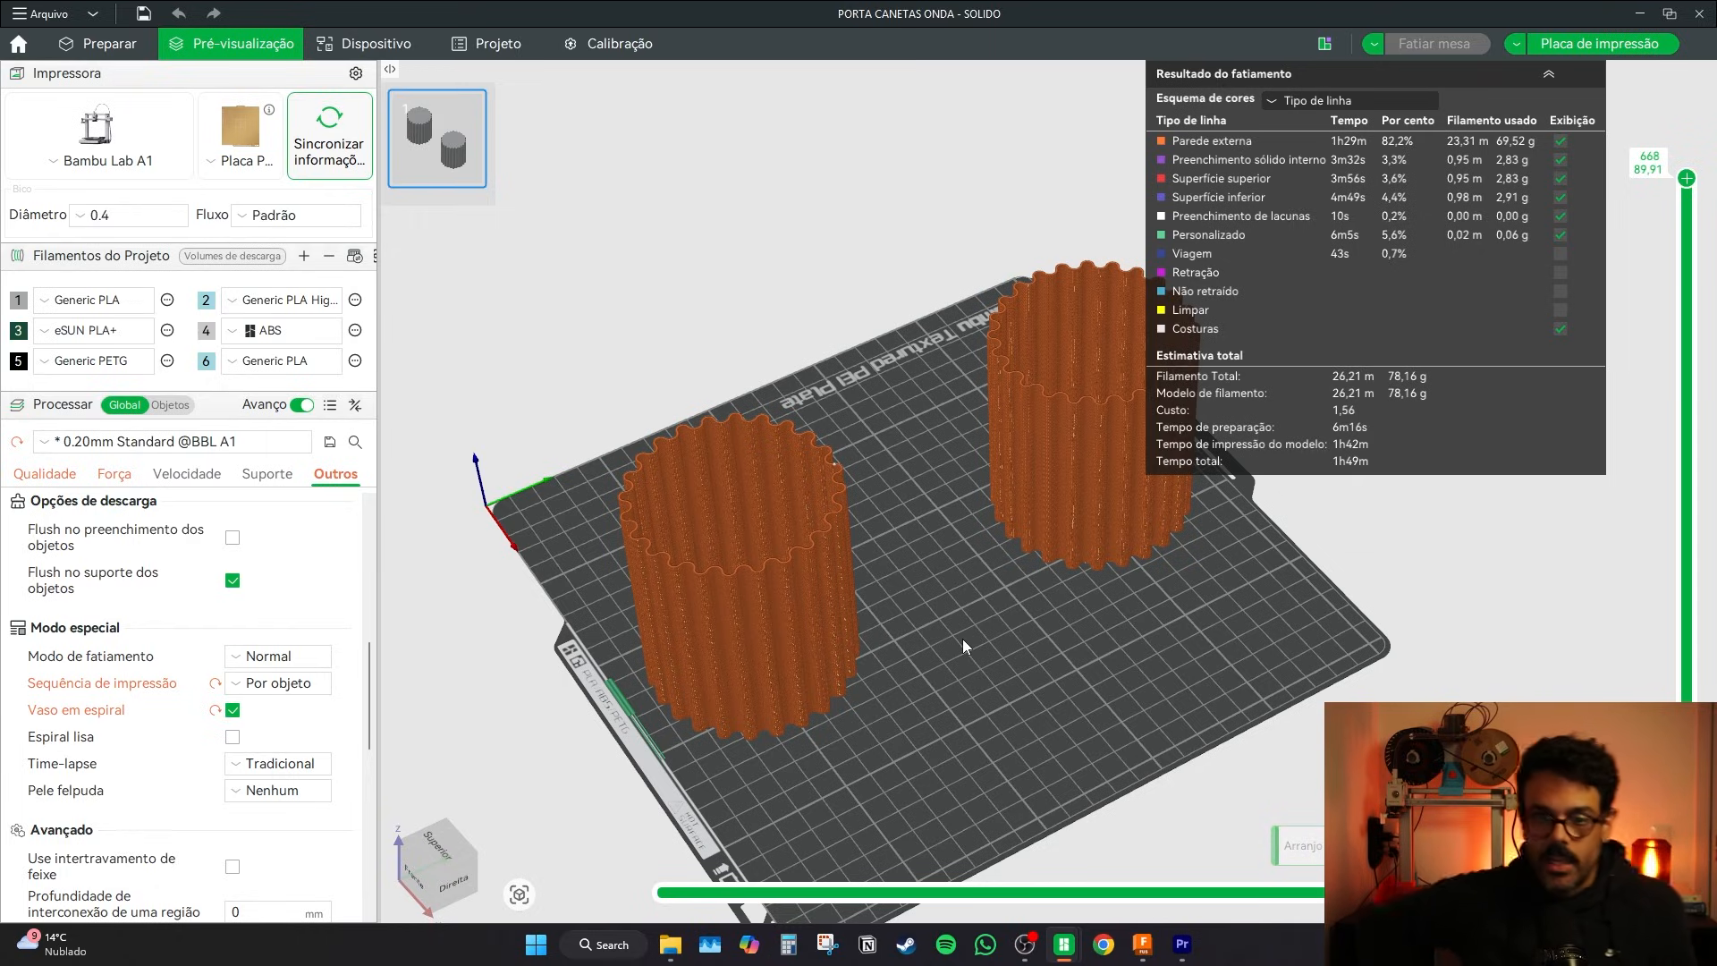
left_click_drag(962, 638, 952, 589)
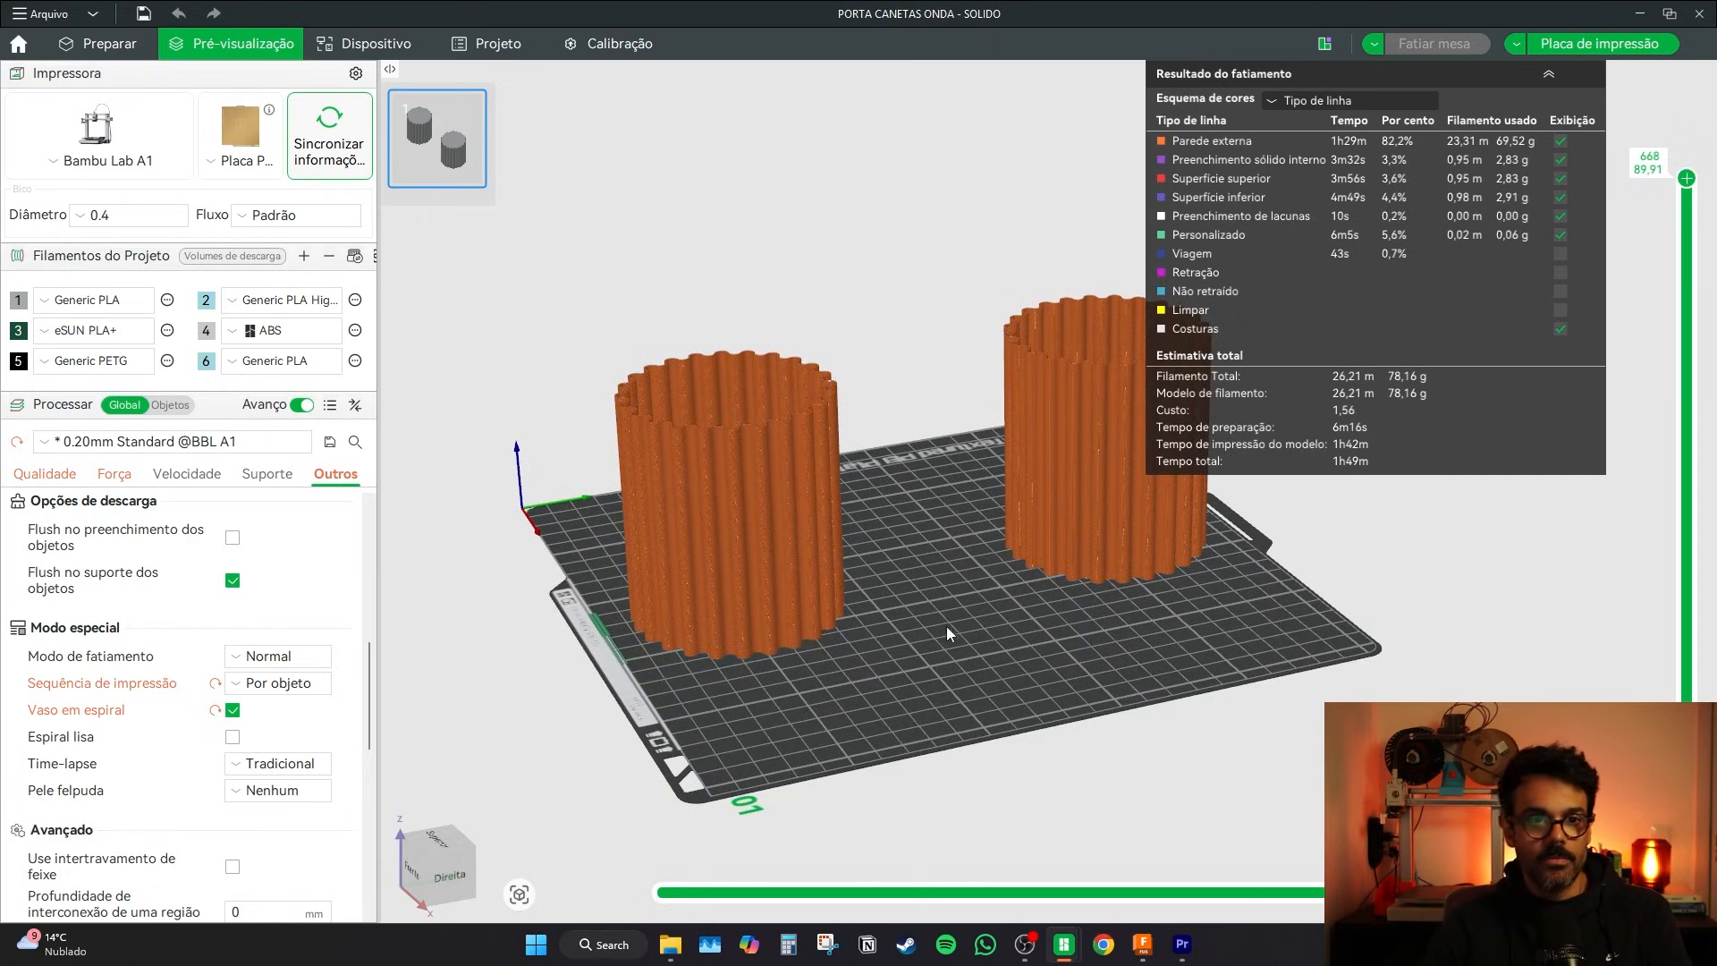
- Switch to the hollow PORTA CANETAS ONDA project, clone the pen holder to eight pieces on the plate, and slice it
mouse_move(1063, 944)
left_click(964, 856)
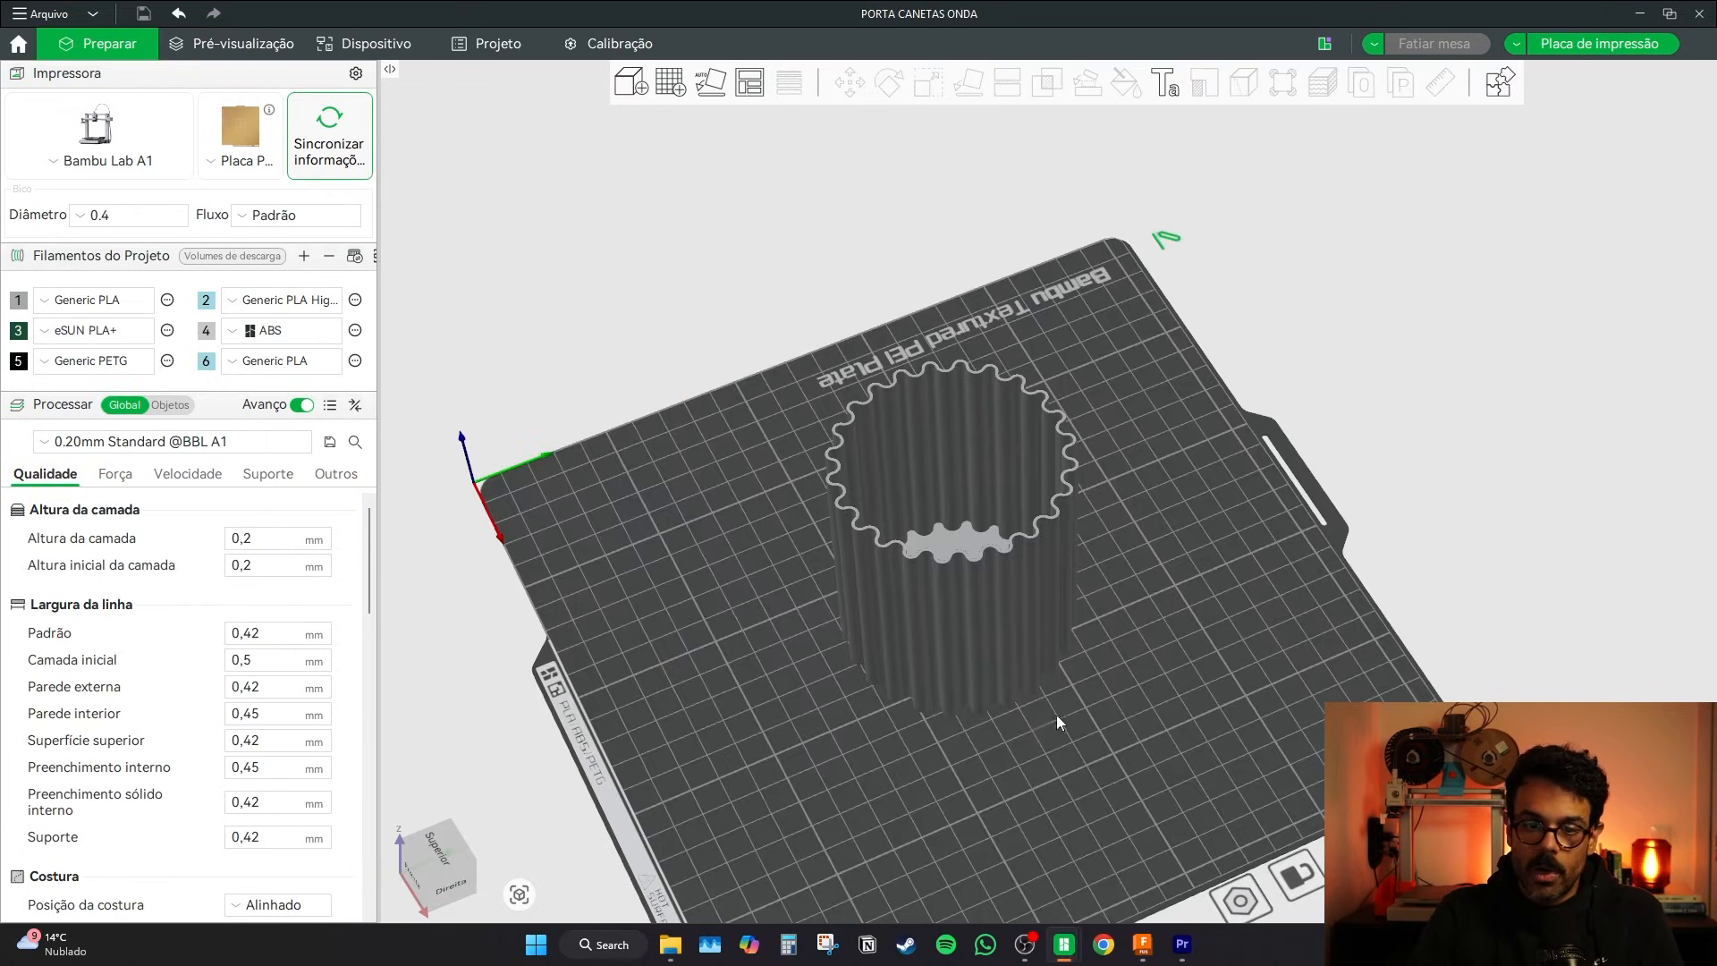
left_click(982, 529)
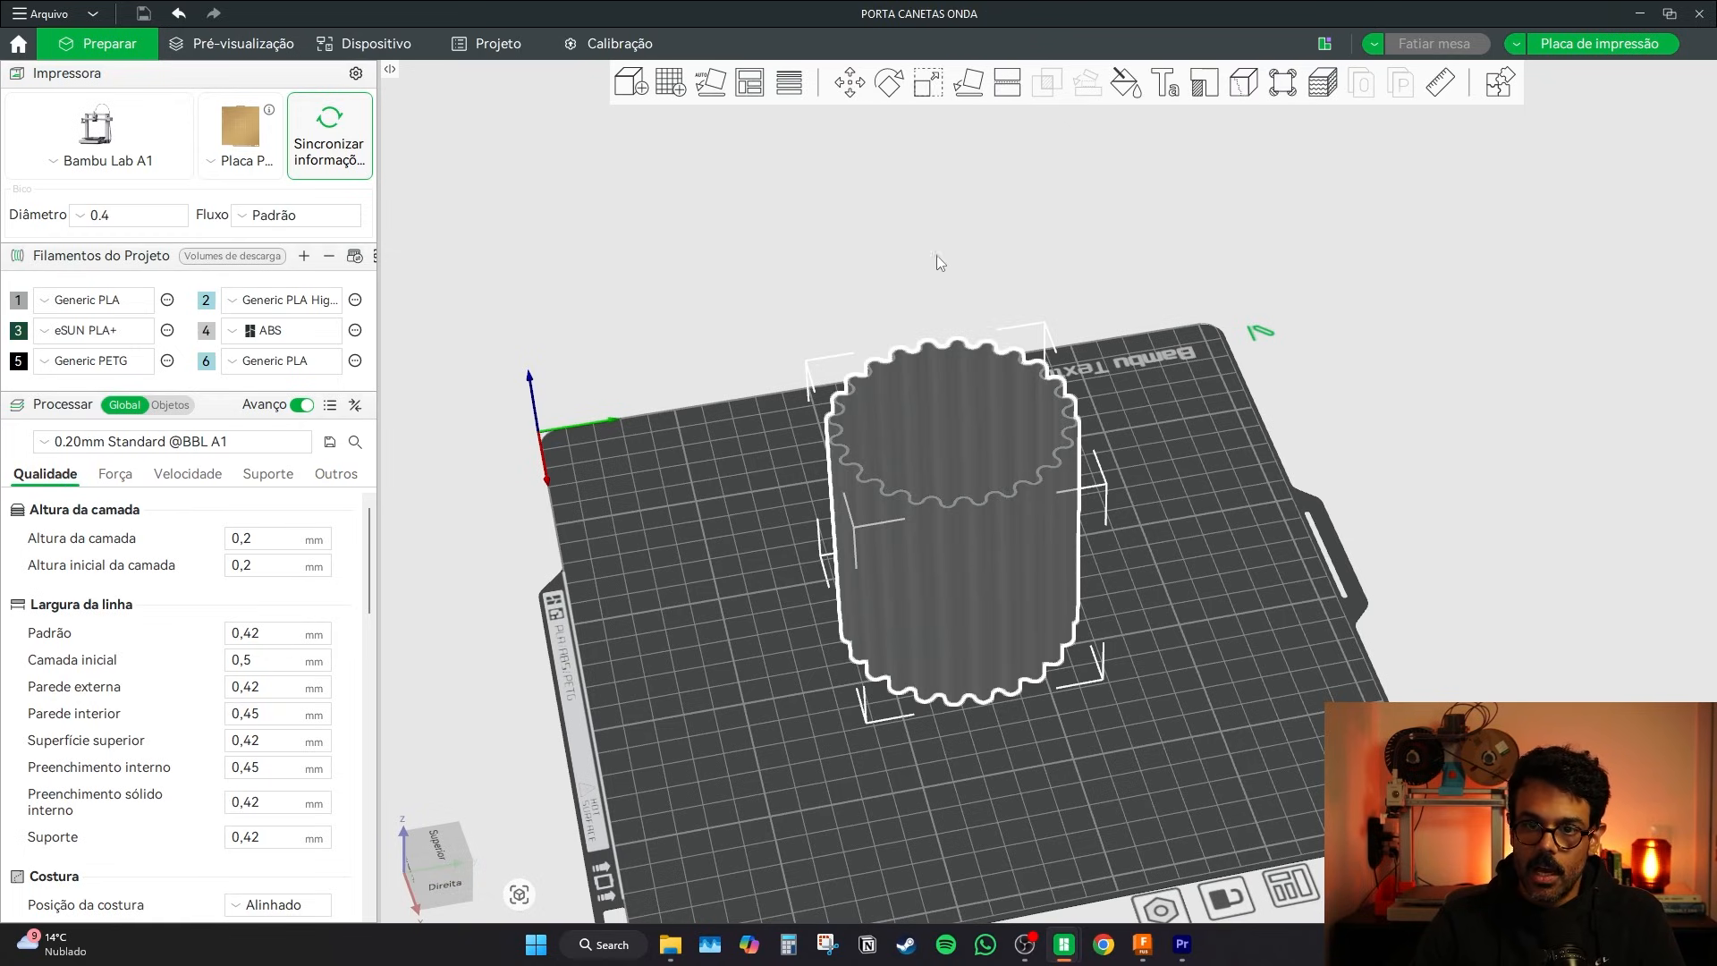
right_click(903, 510)
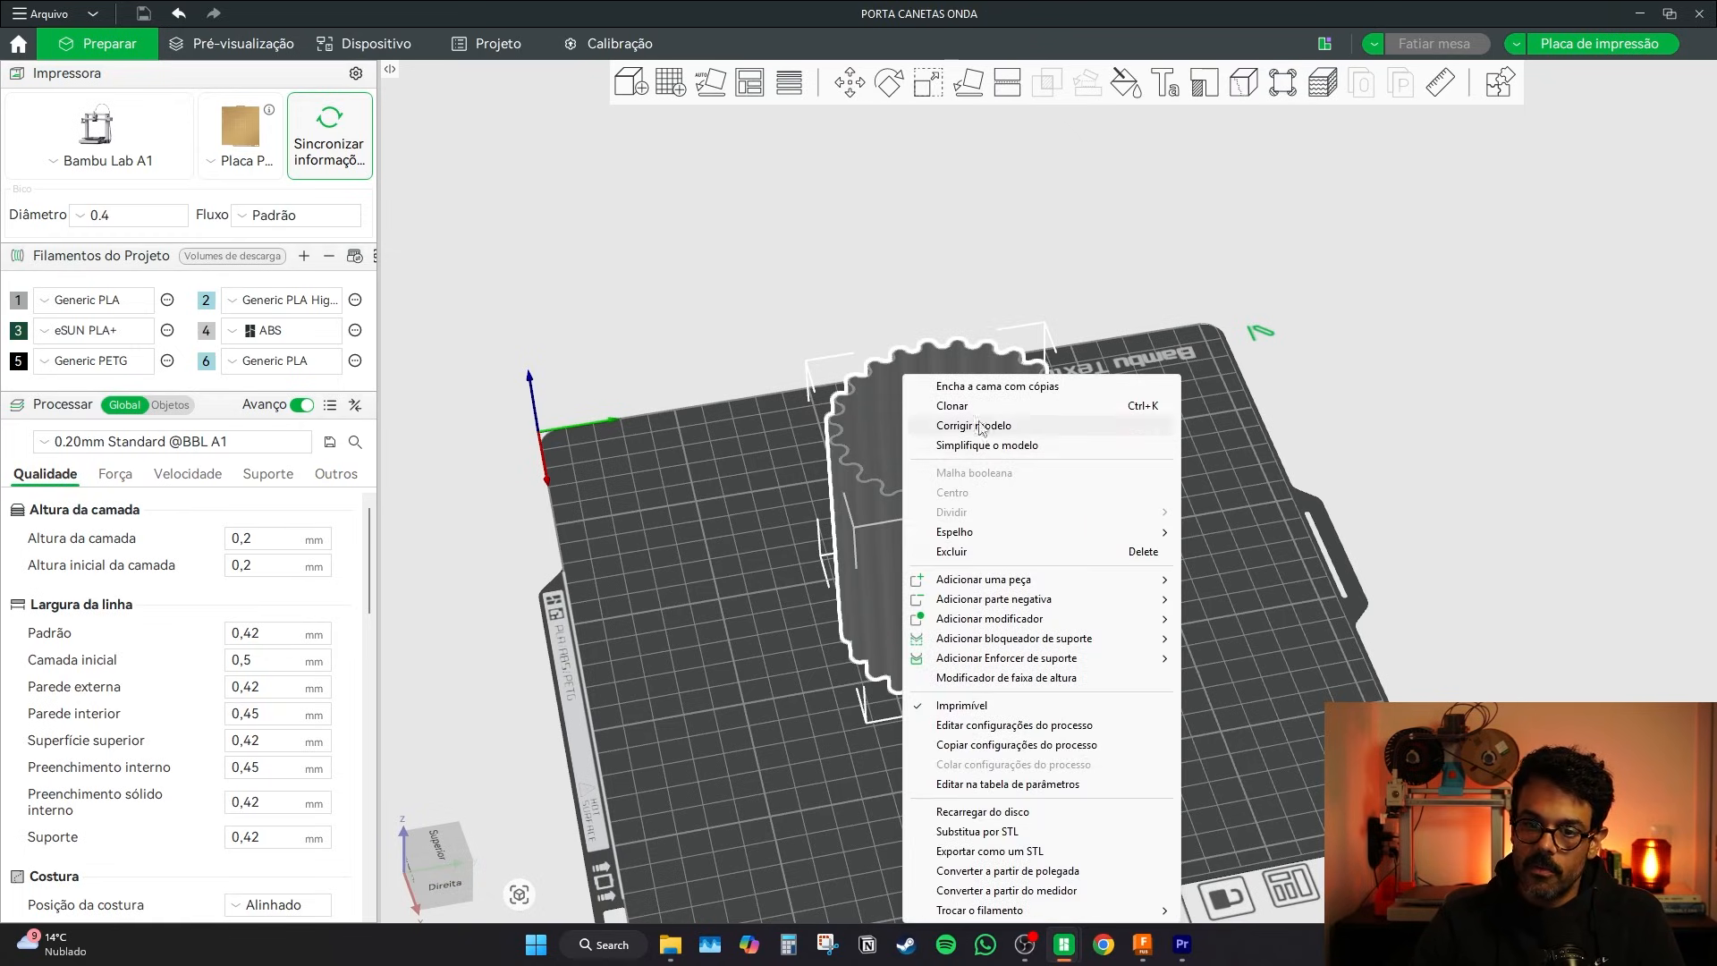
left_click(951, 406)
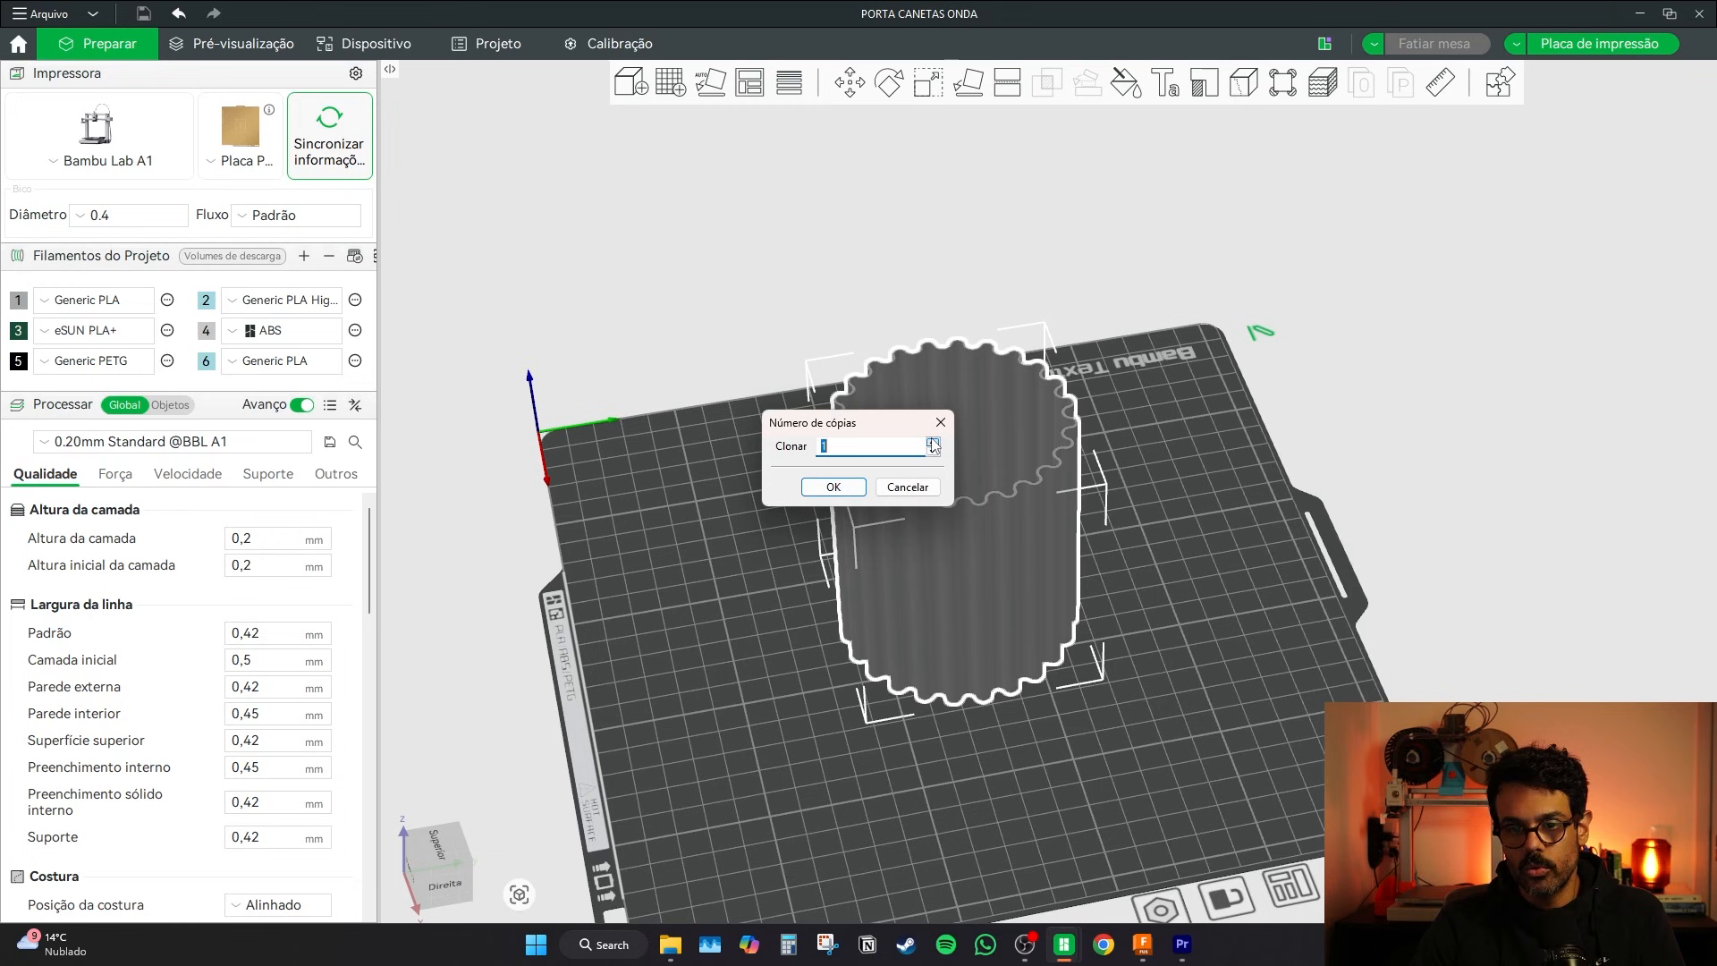
left_click(833, 486)
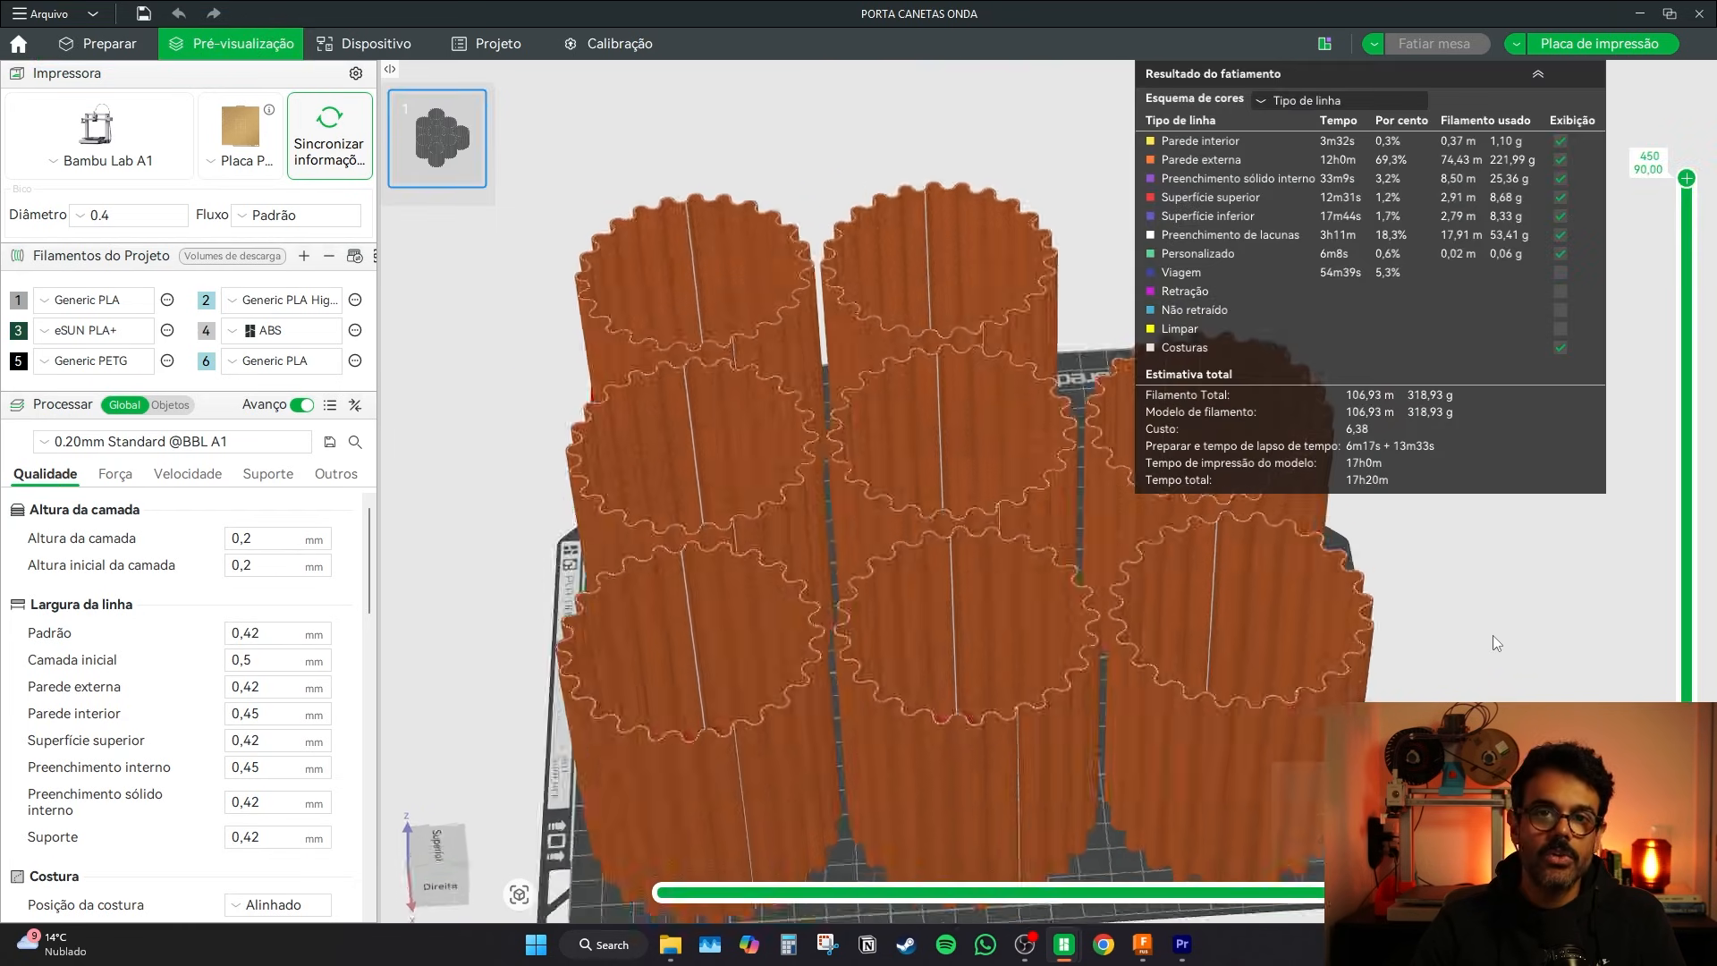
- Examine the sliced plate of hollow pen holders, including their seams, total print time and filament use
left_click_drag(1469, 614, 712, 593)
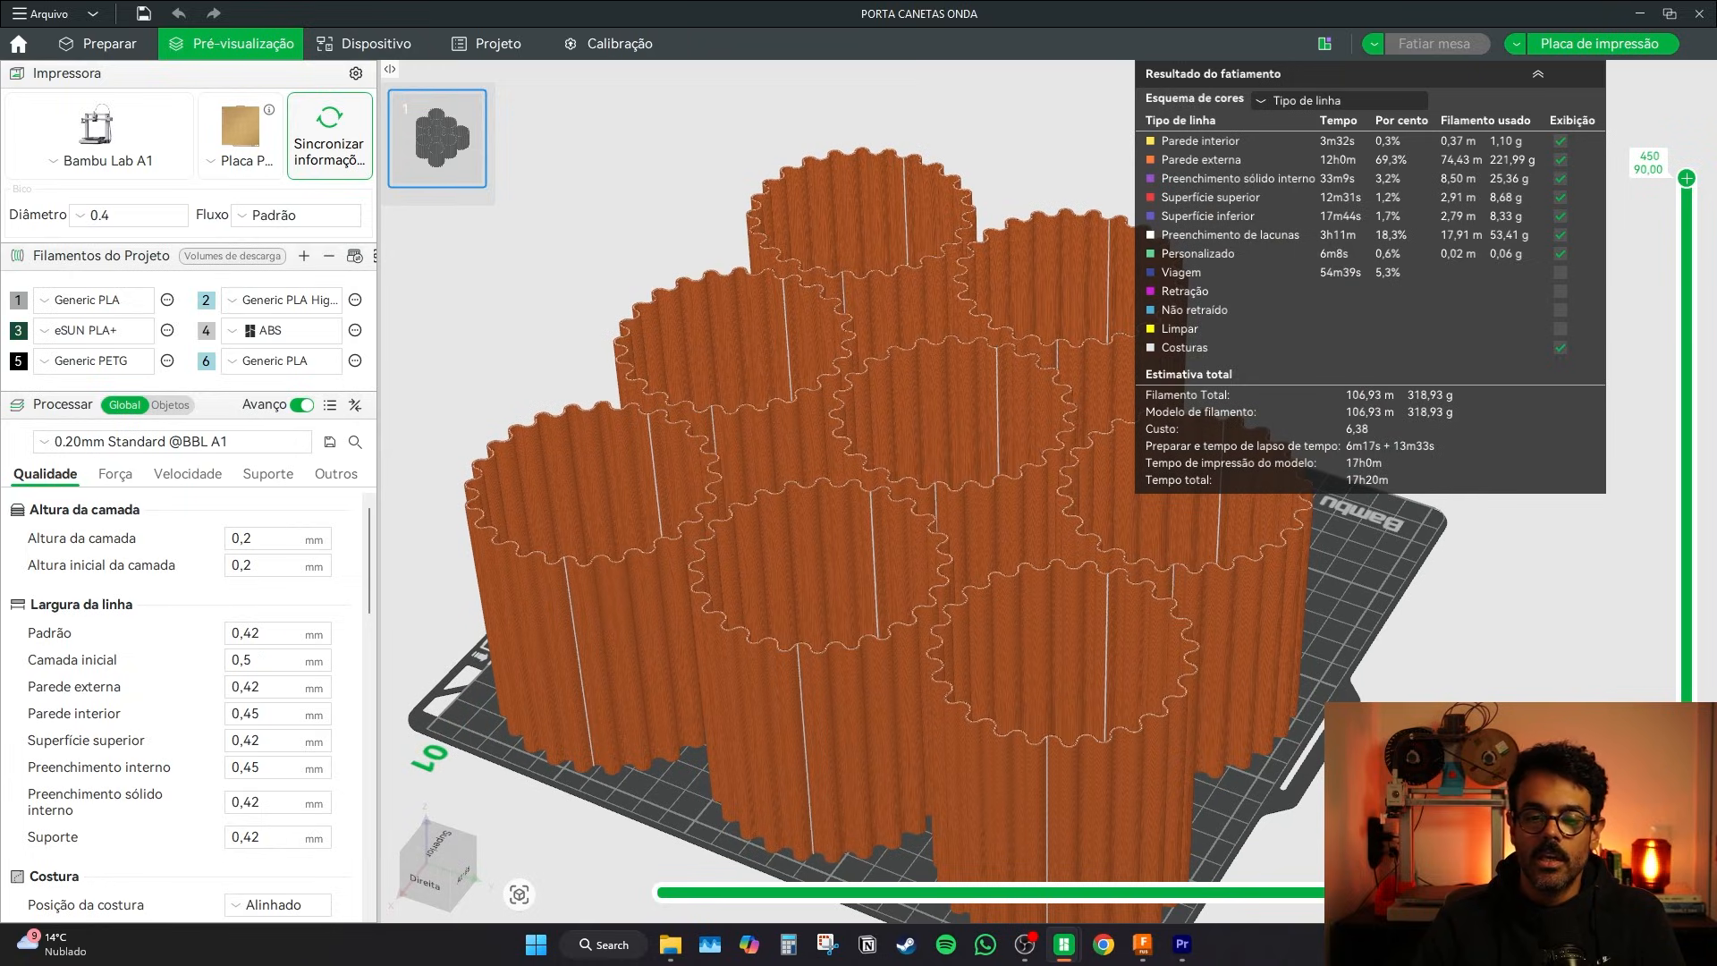
left_click_drag(646, 789, 728, 581)
scroll(730, 583, "up", 5)
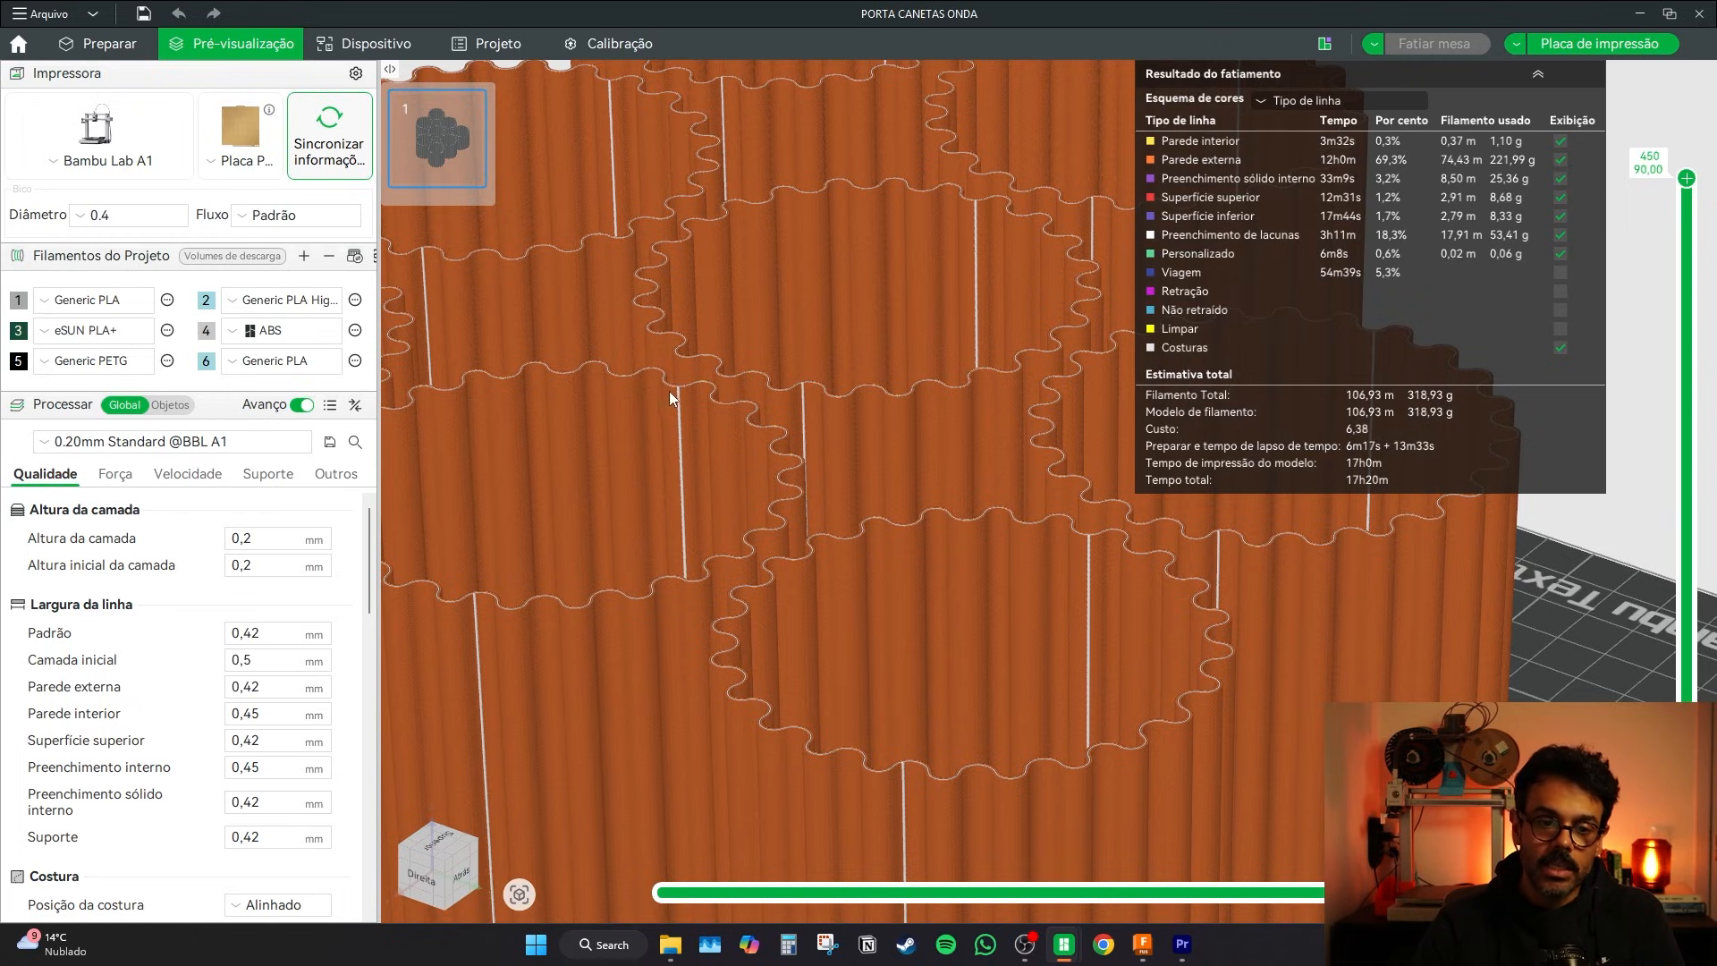
scroll(1203, 636, "down", 5)
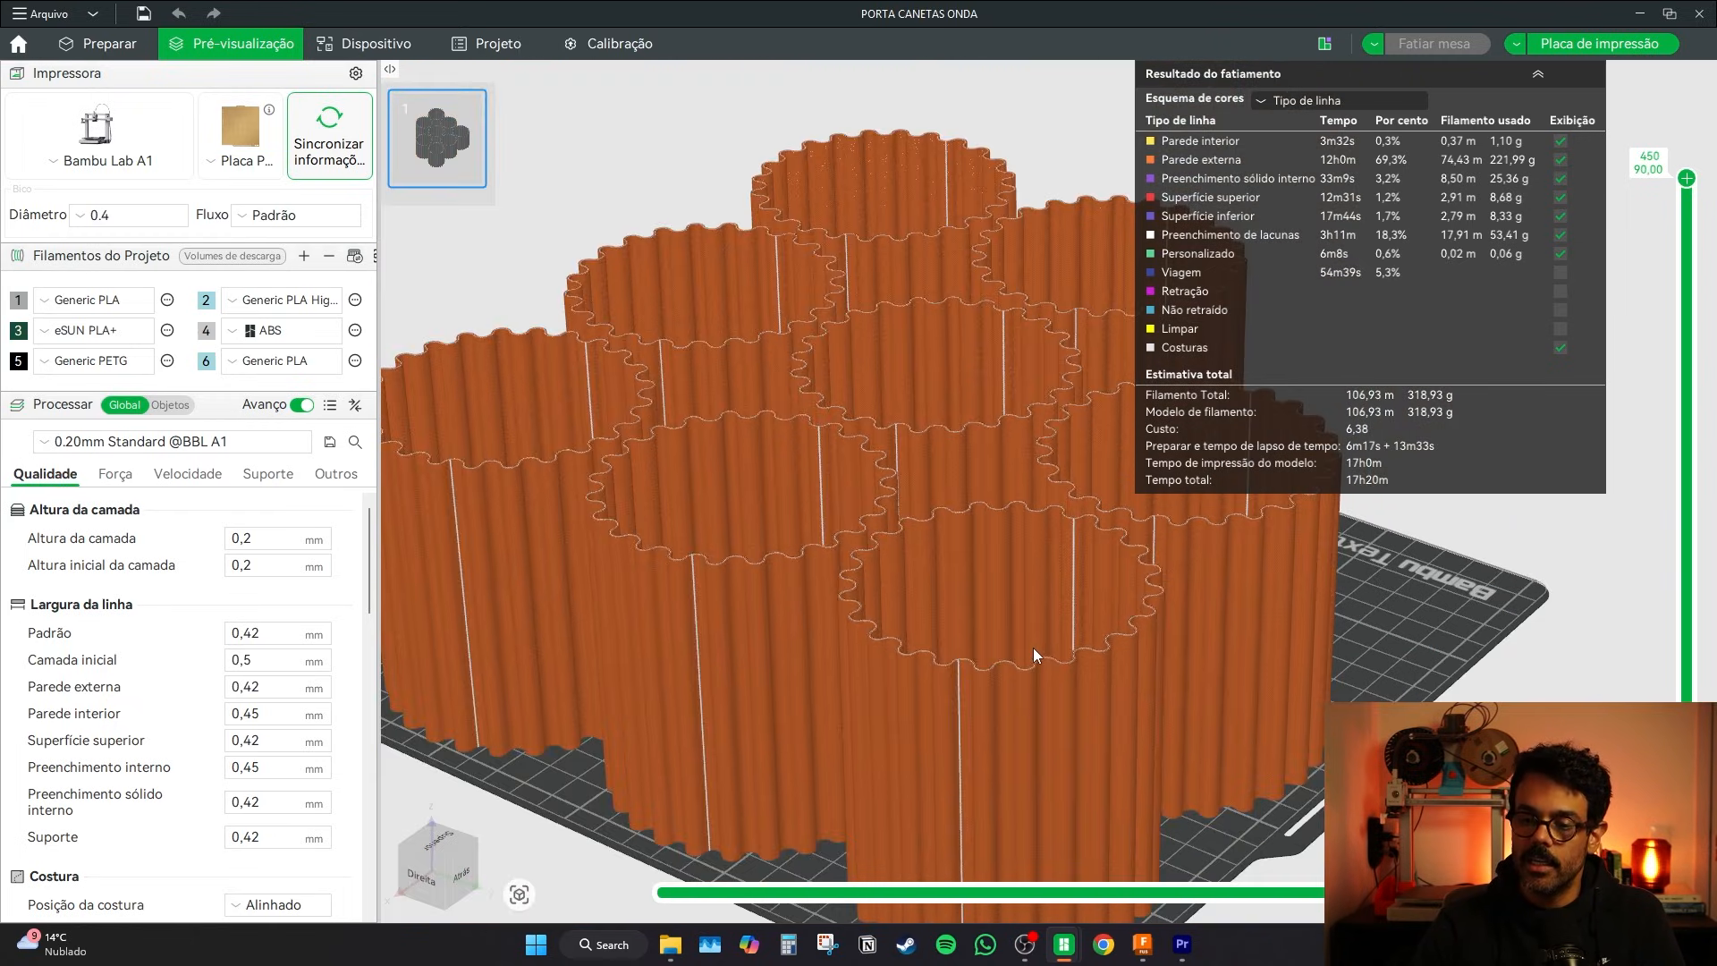
left_click_drag(1209, 726, 1273, 620)
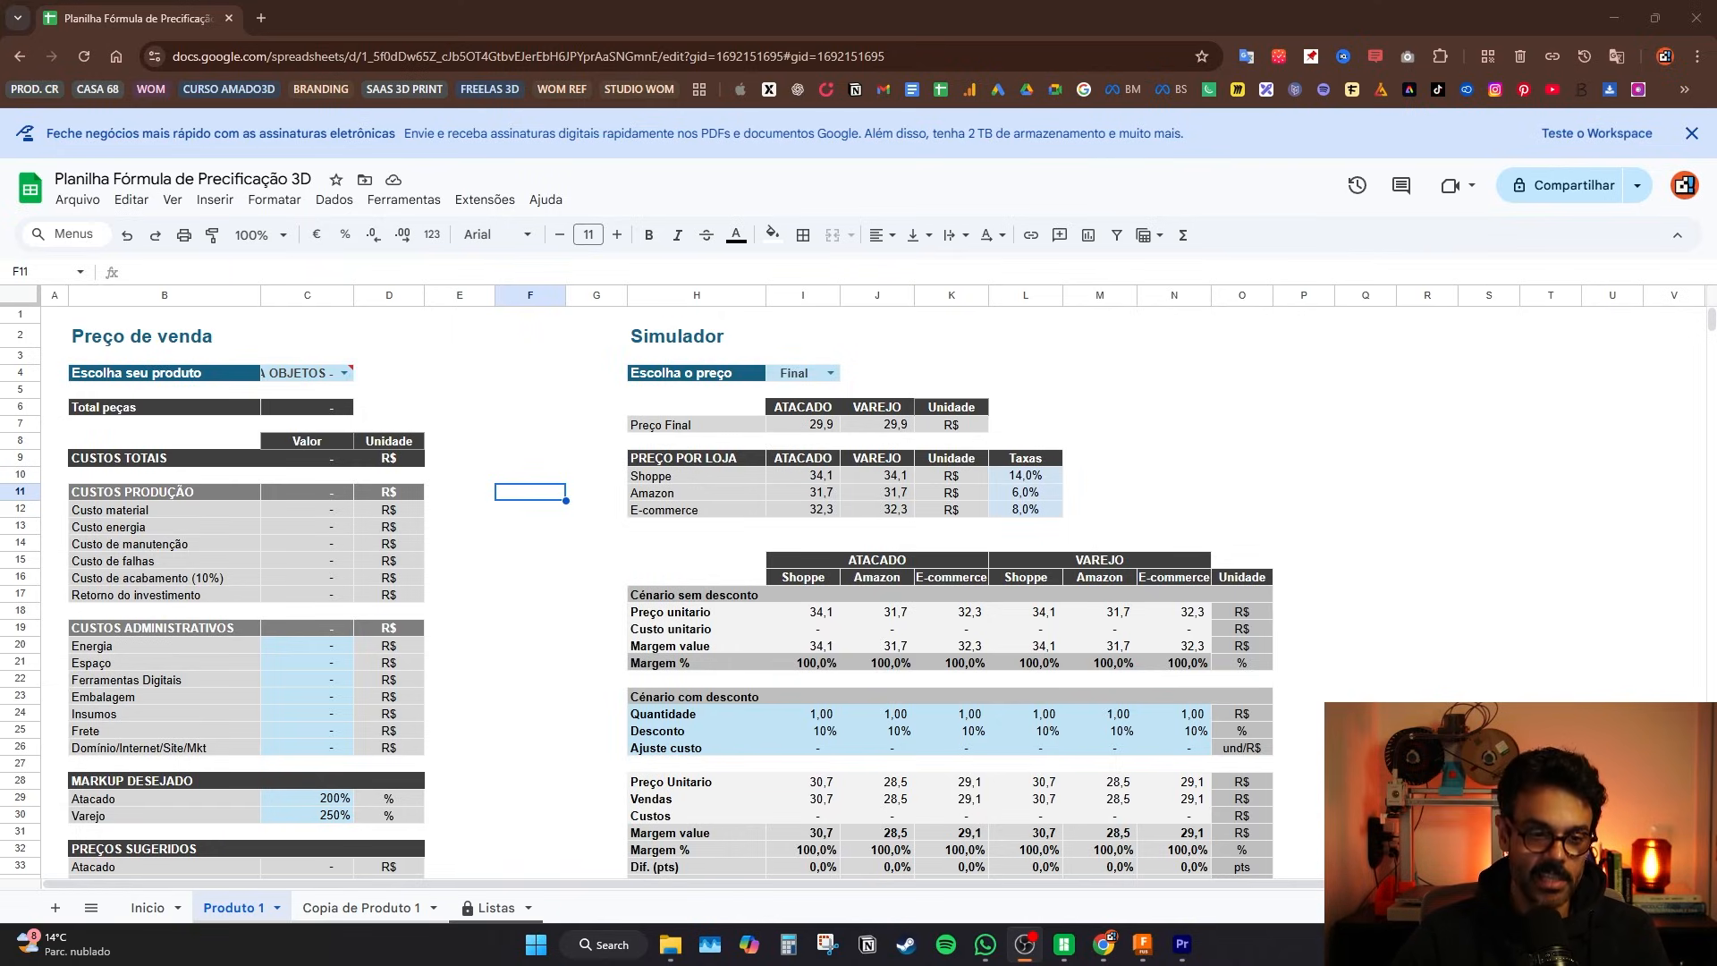
- Switch to the Planilha Fórmula de Precificação 3D spreadsheet and review the costs, markup, final price and simulator on Produto 1
left_click(460, 628)
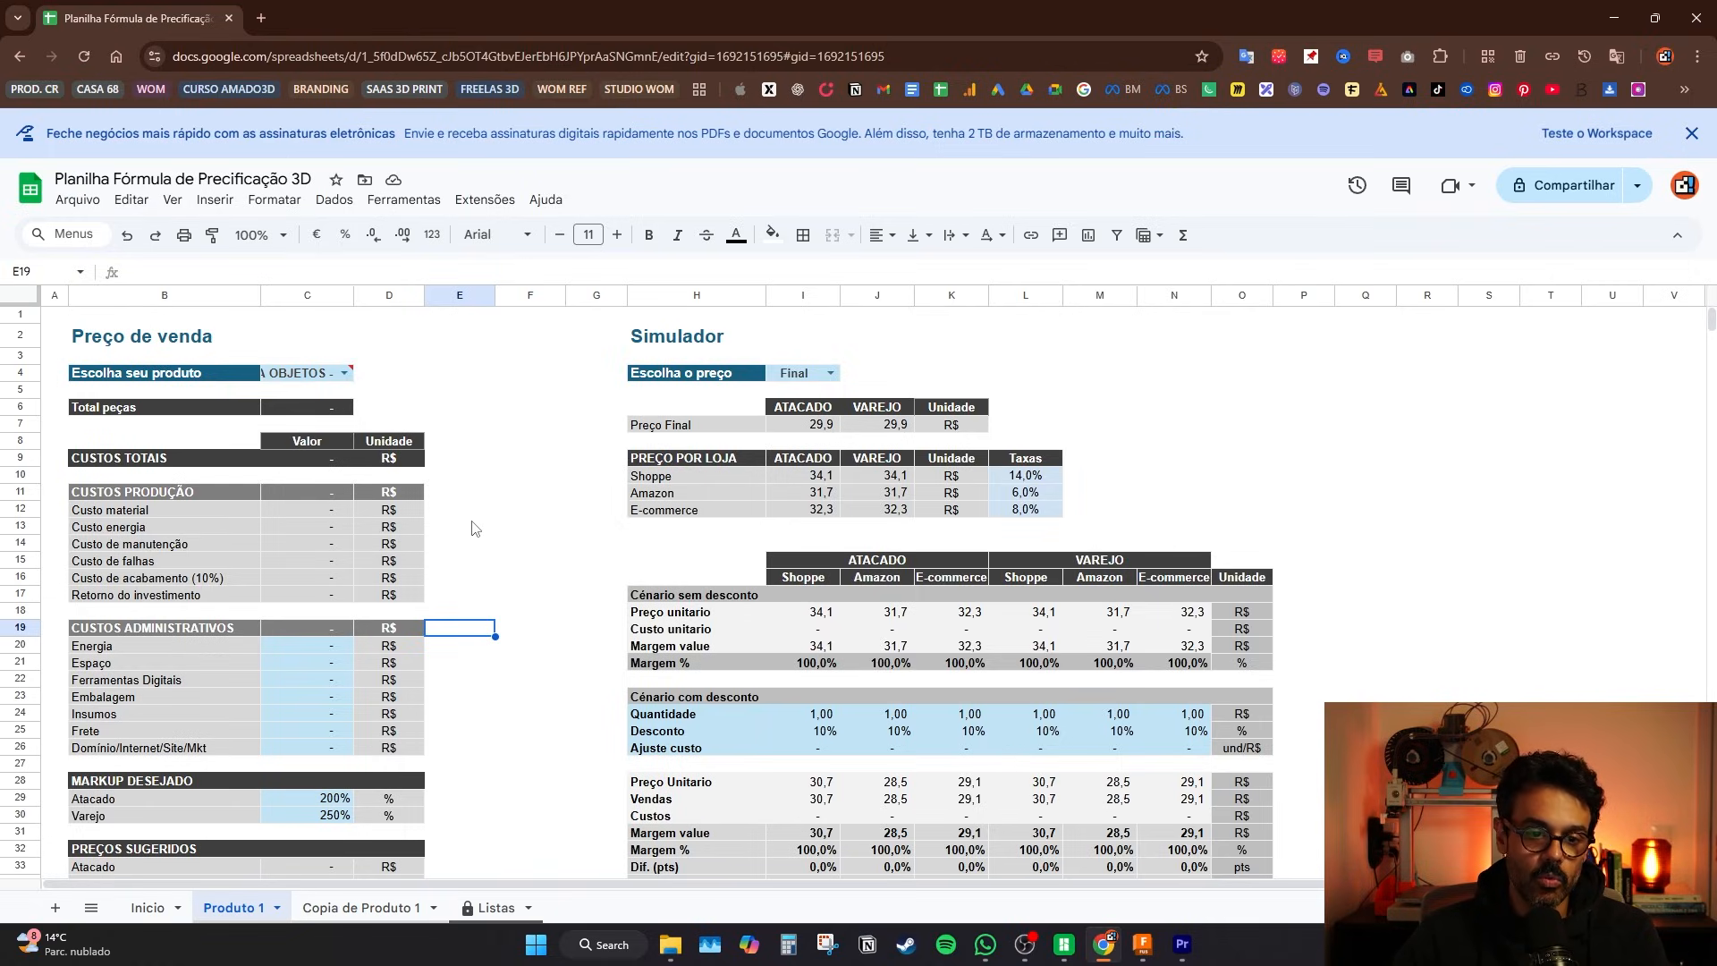
scroll(528, 549, "down", 3)
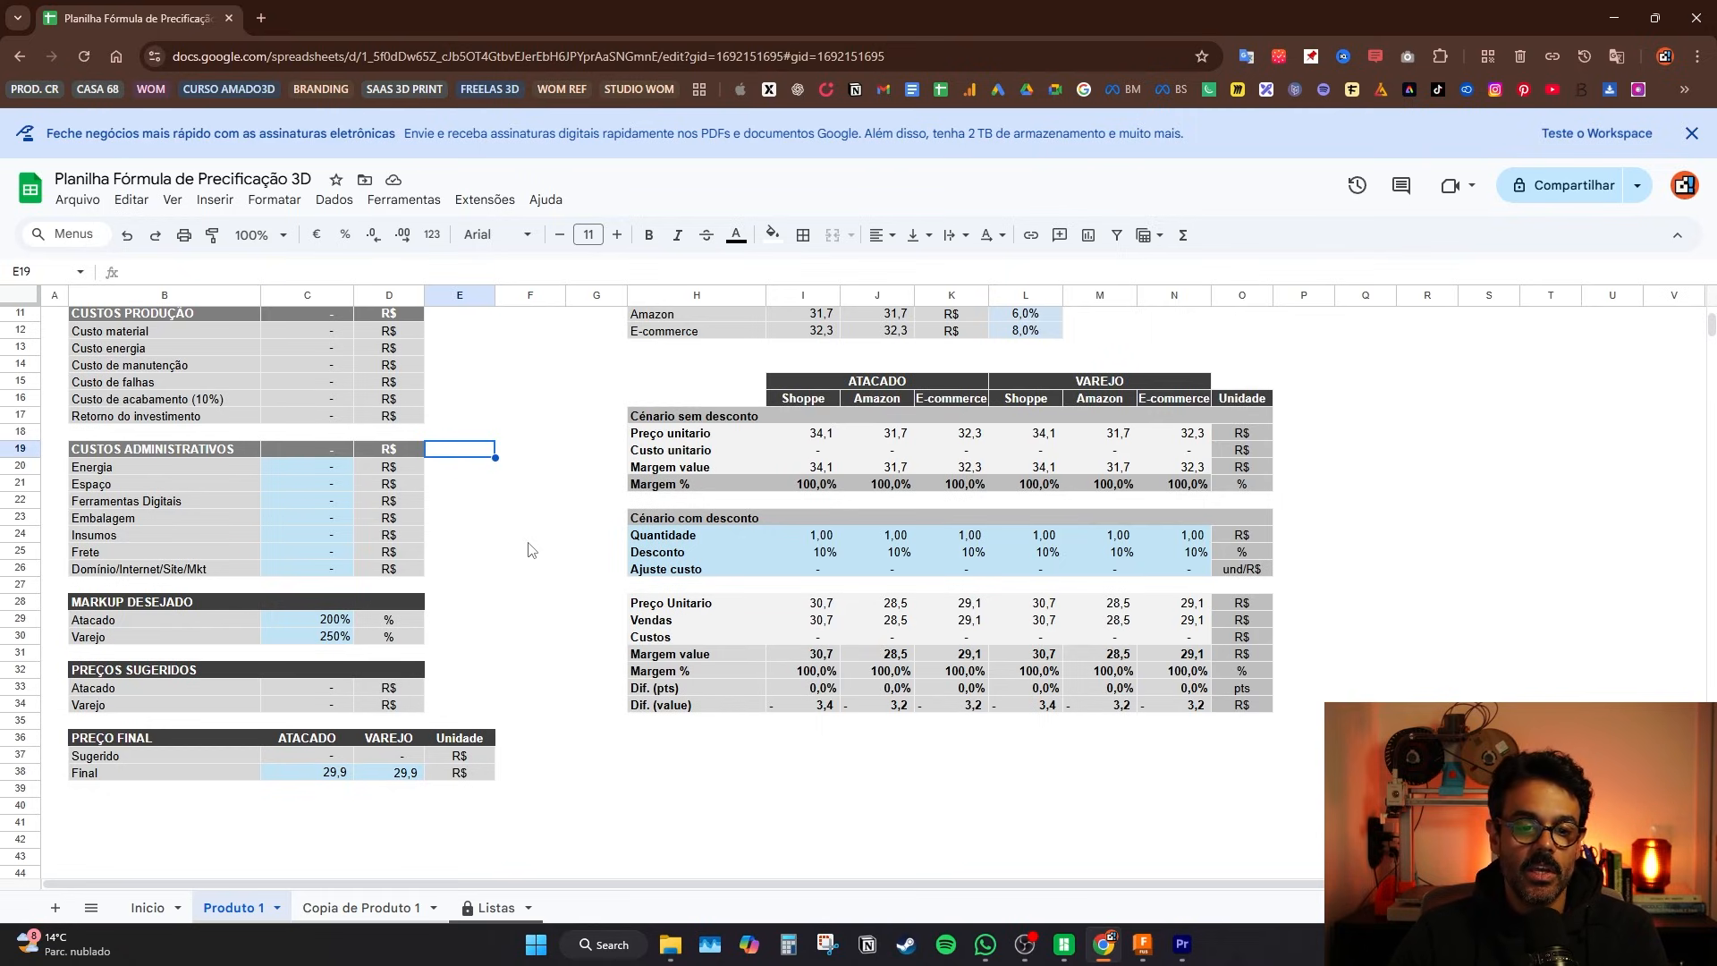
scroll(528, 549, "up", 3)
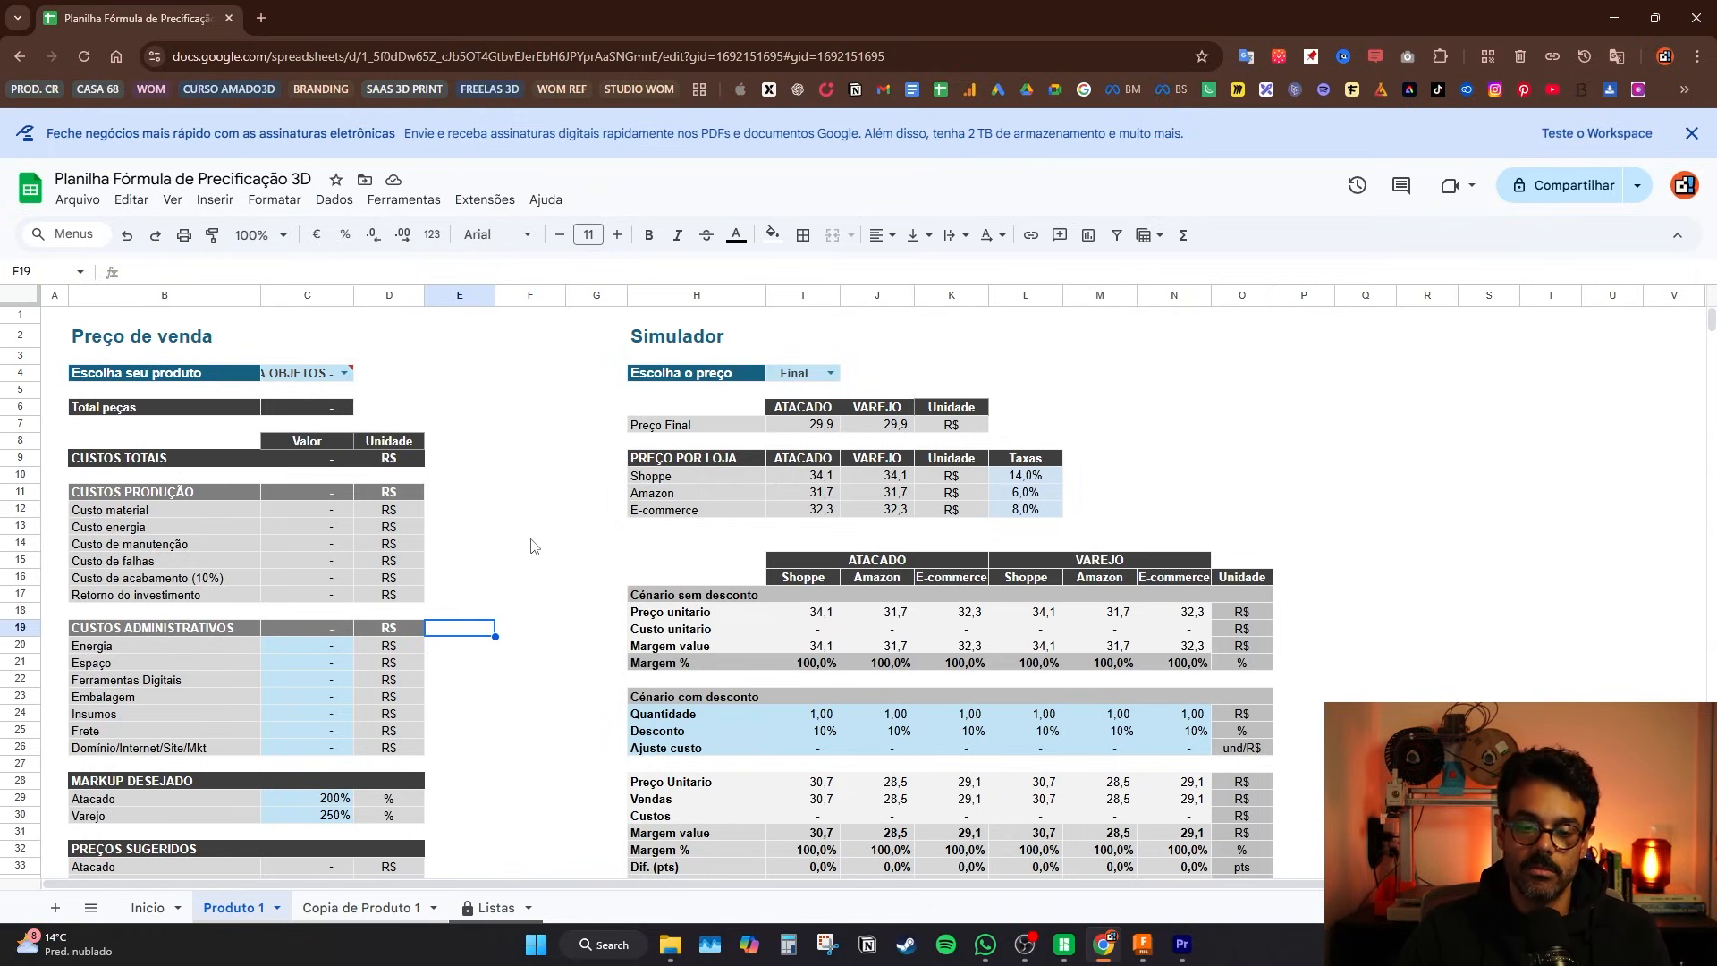
scroll(533, 546, "down", 1)
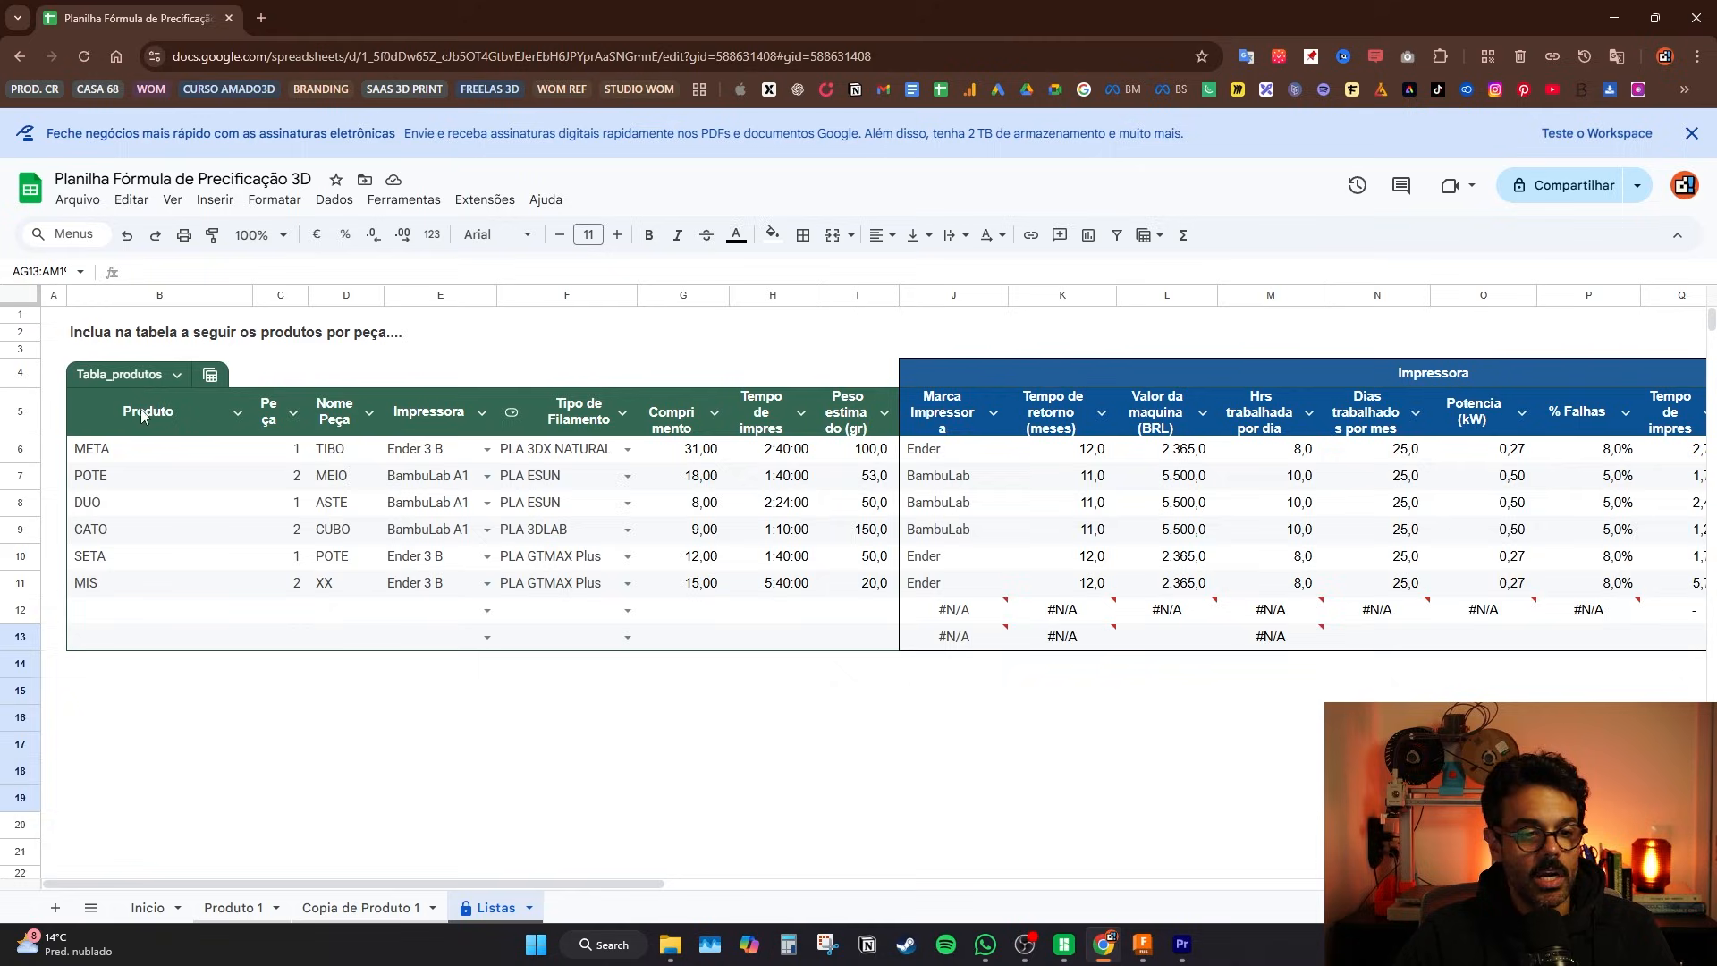
- Review the product, total cost, printer and filament tables on the Listas sheet
left_click_drag(506, 882, 1124, 823)
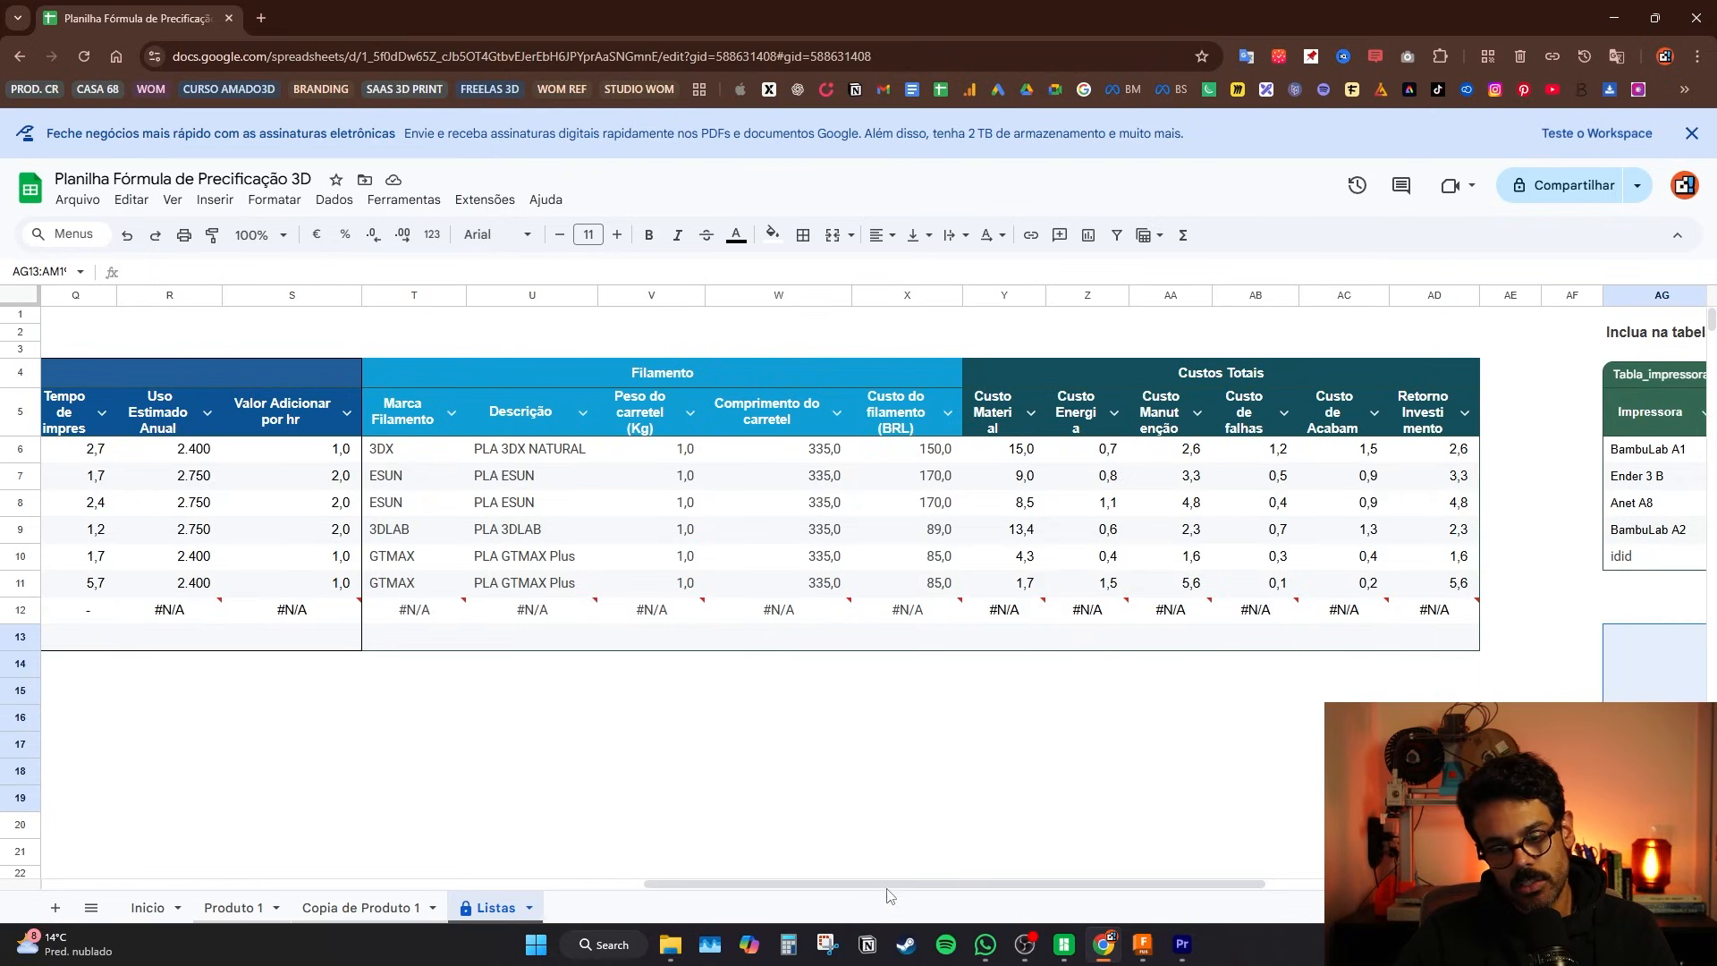
left_click_drag(888, 894, 1003, 629)
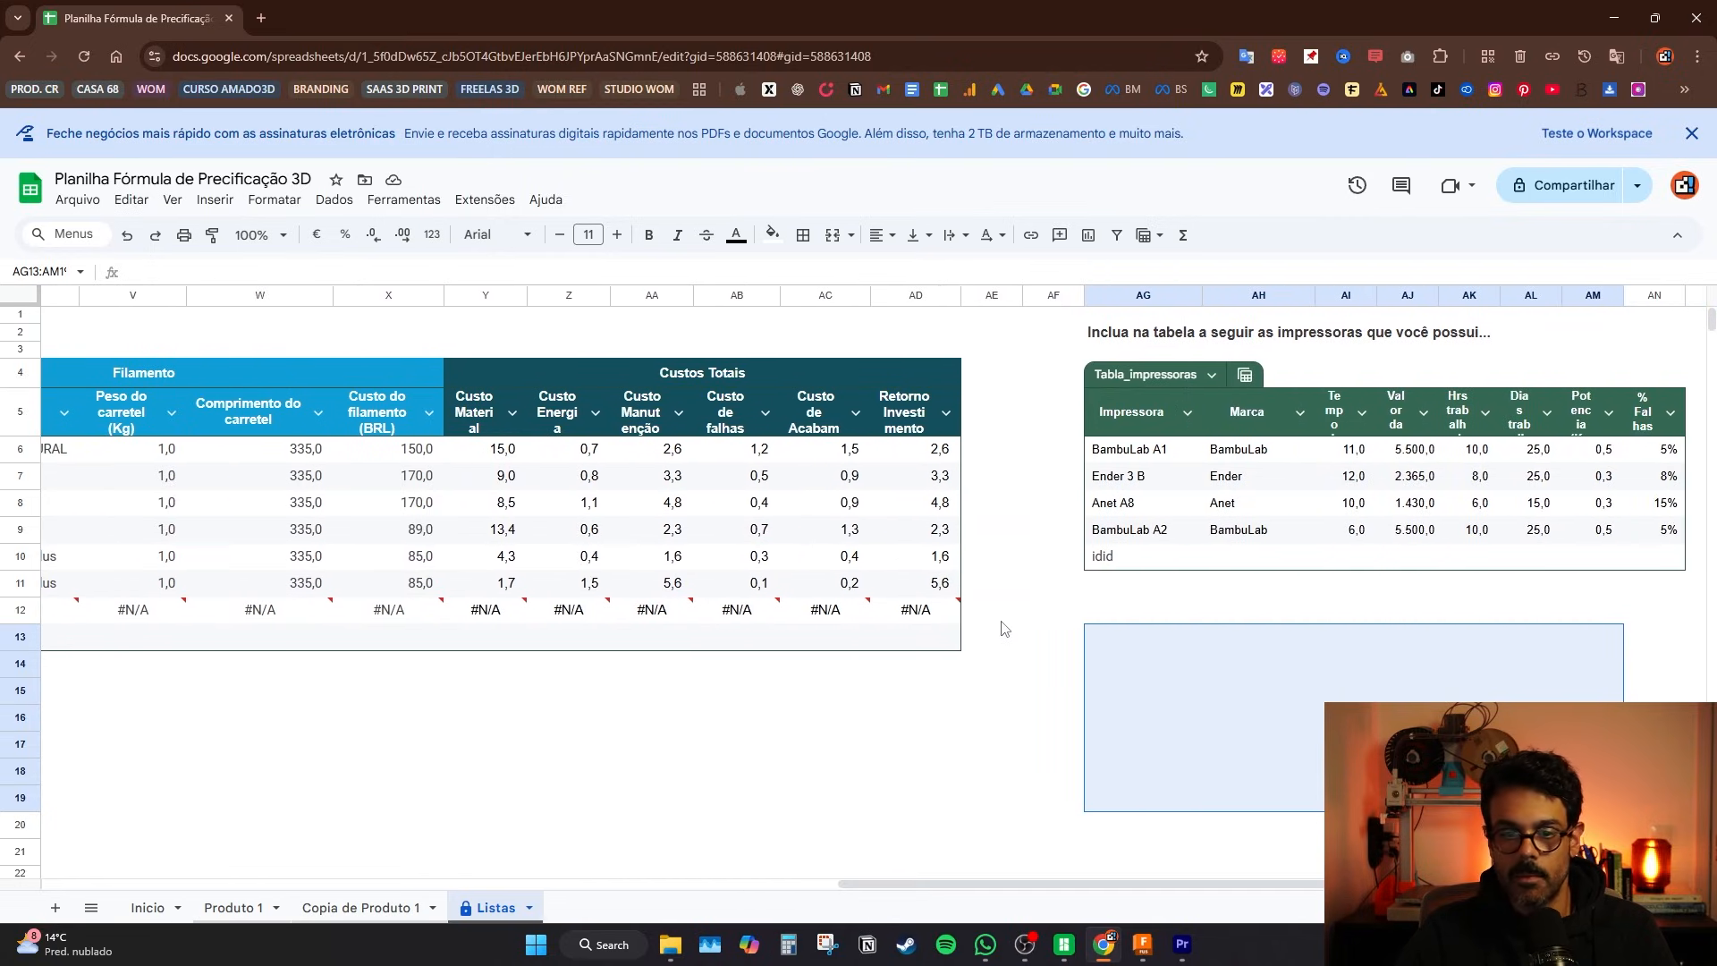
left_click_drag(1022, 892, 1243, 812)
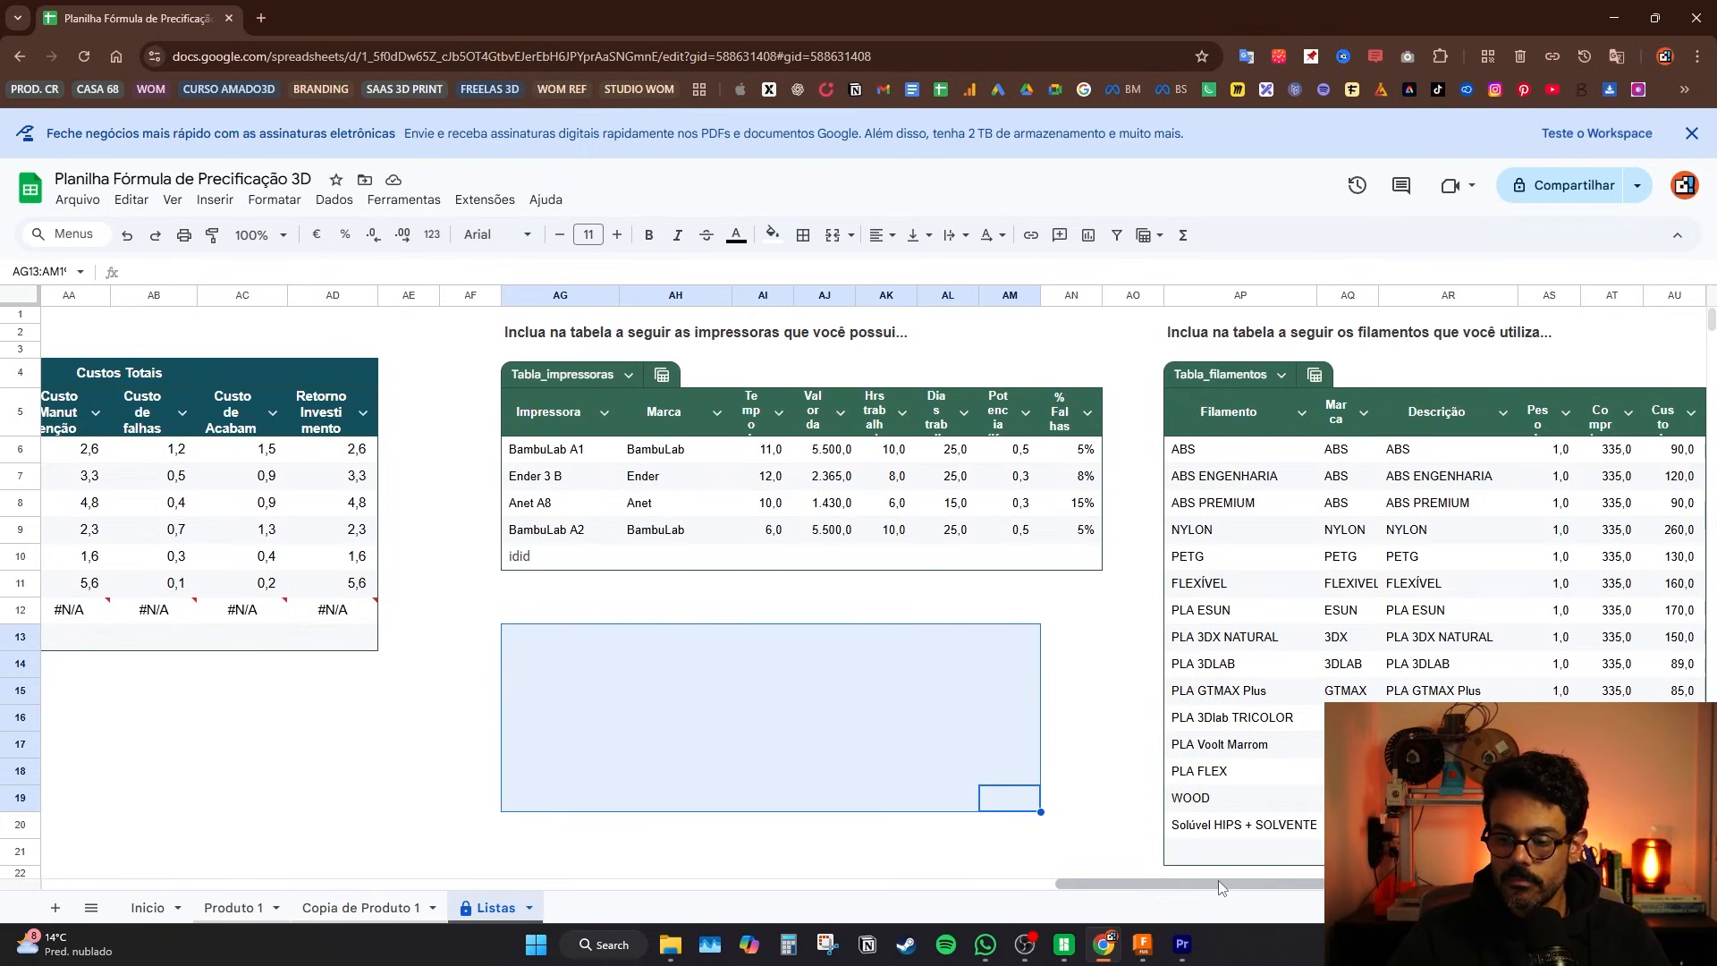
left_click(1134, 720)
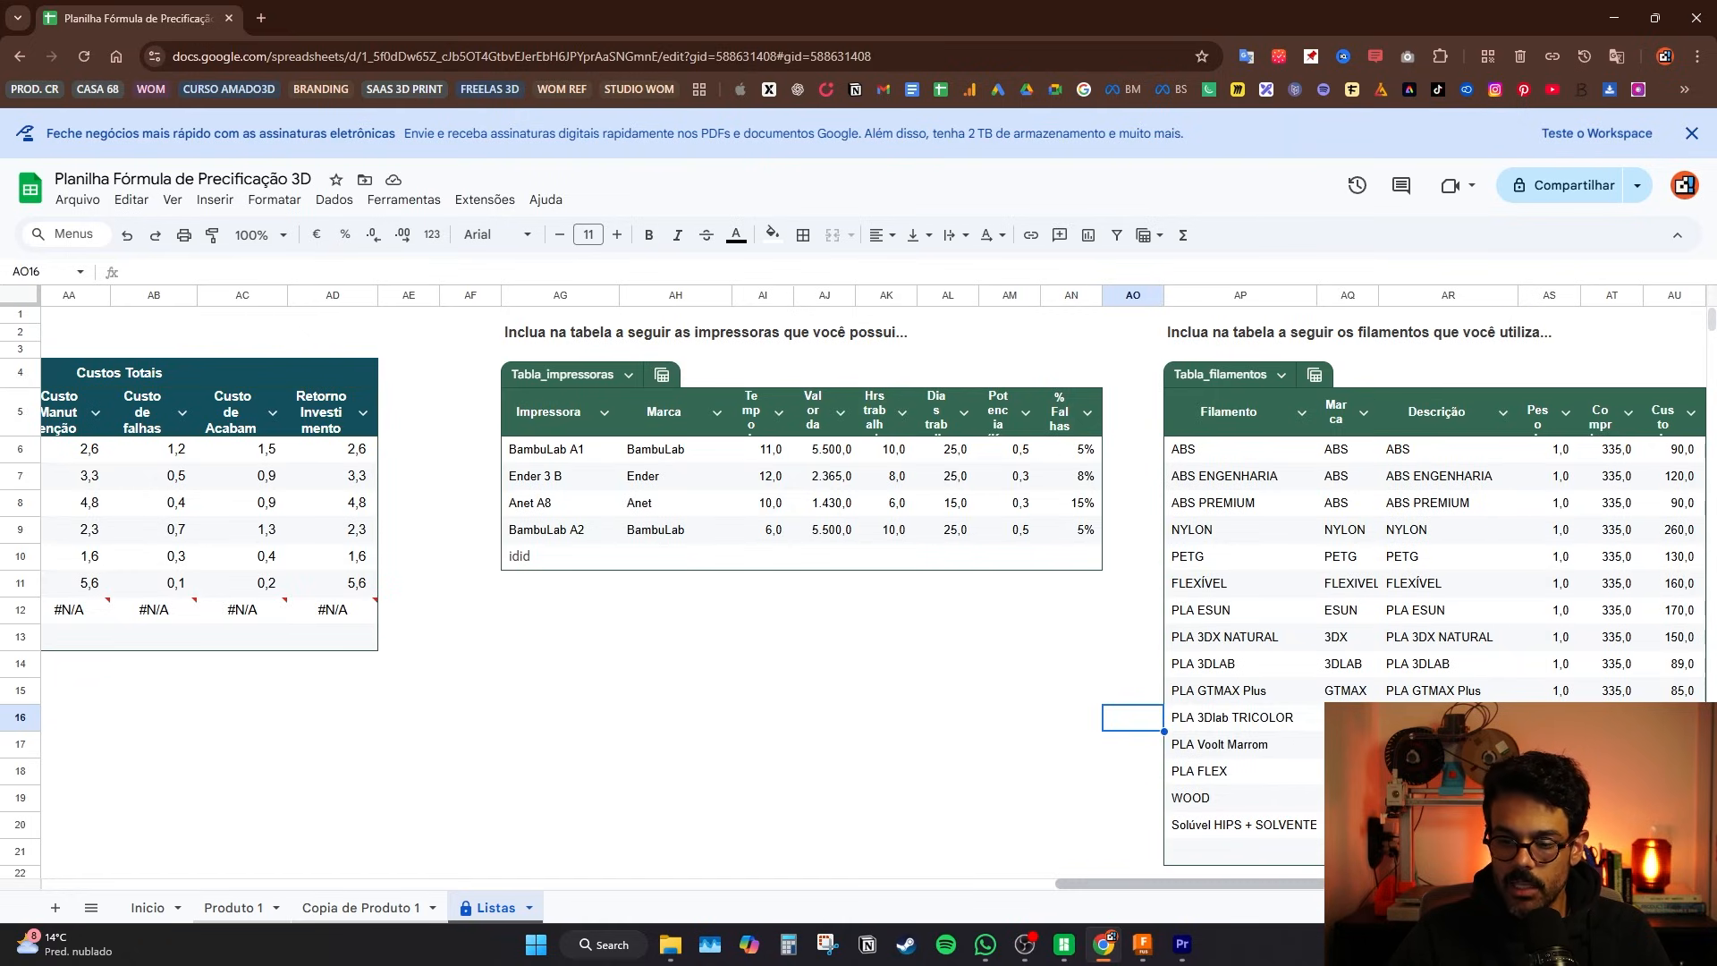
- Check the product selector and the cost breakdown on the Produto 1 sheet
left_click_drag(1329, 884, 308, 899)
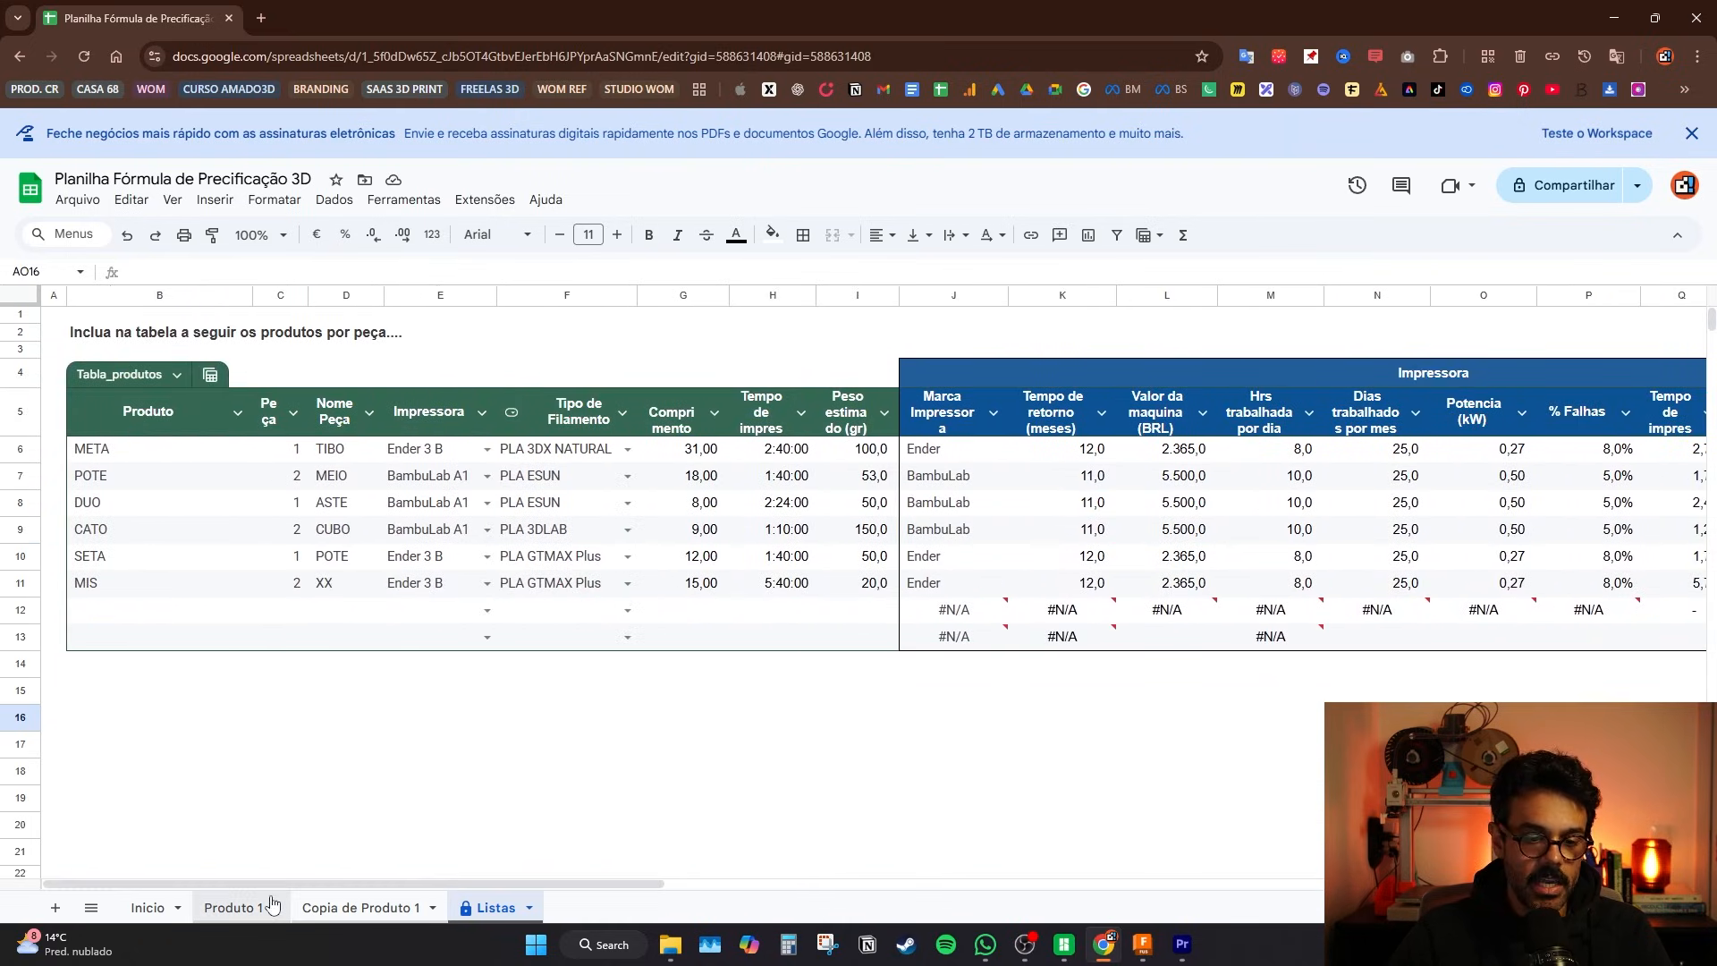
left_click(238, 907)
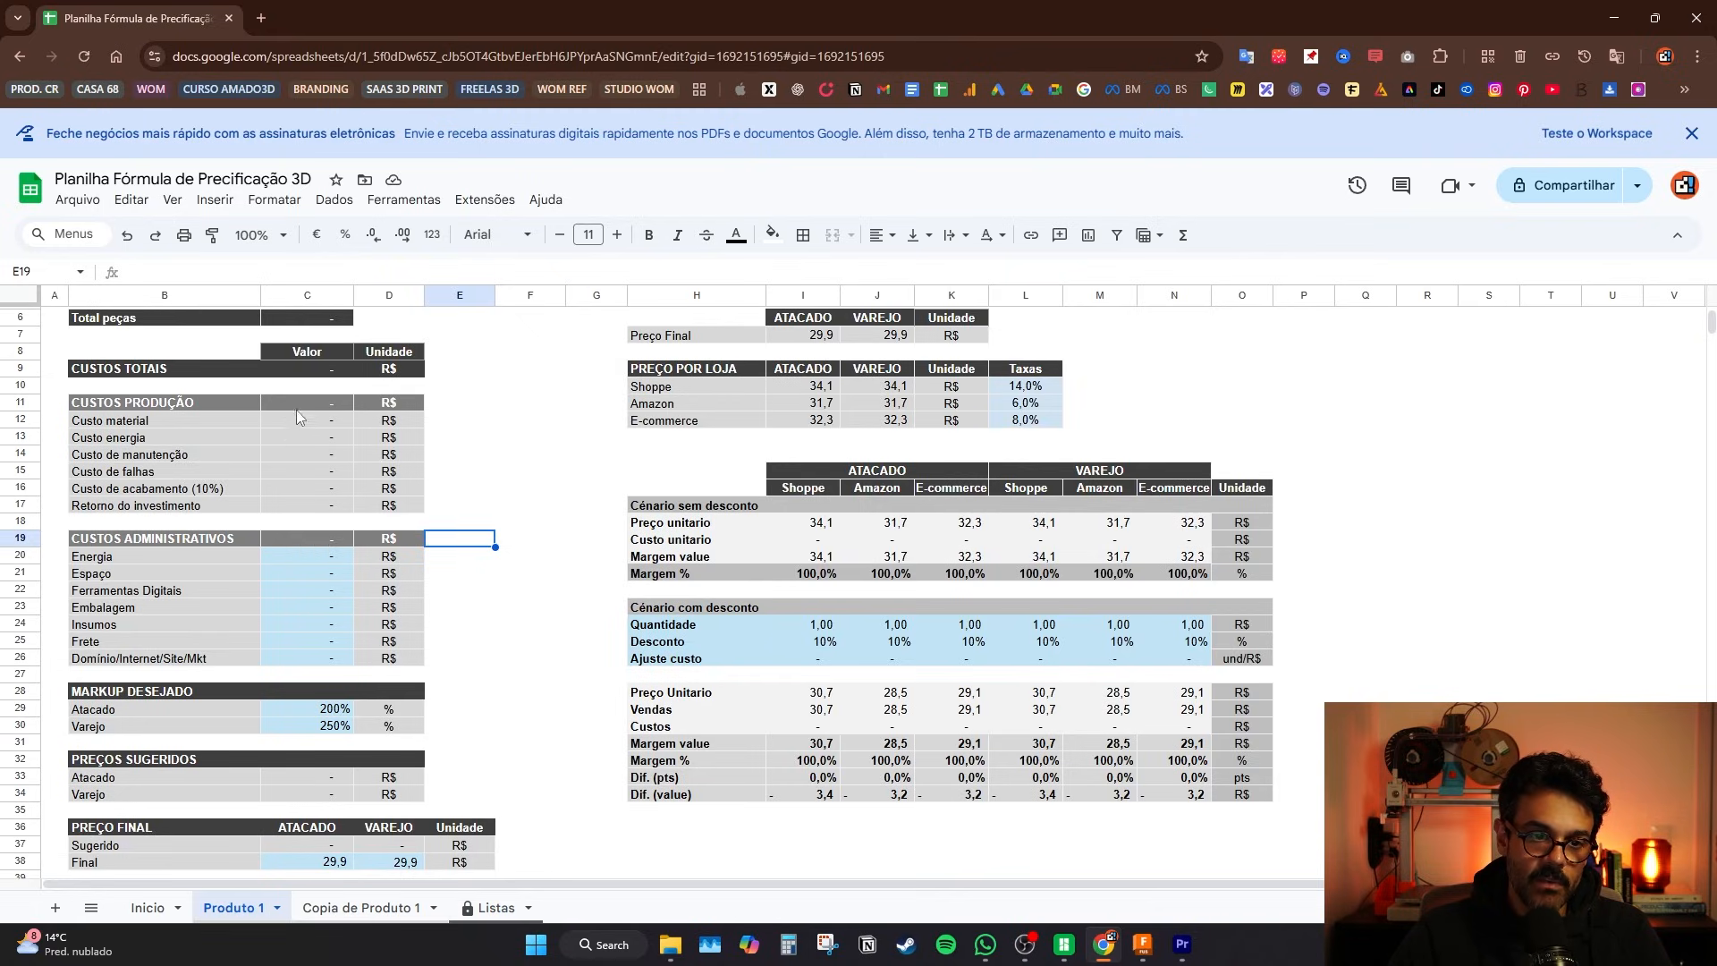
scroll(449, 458, "up", 2)
left_click(517, 577)
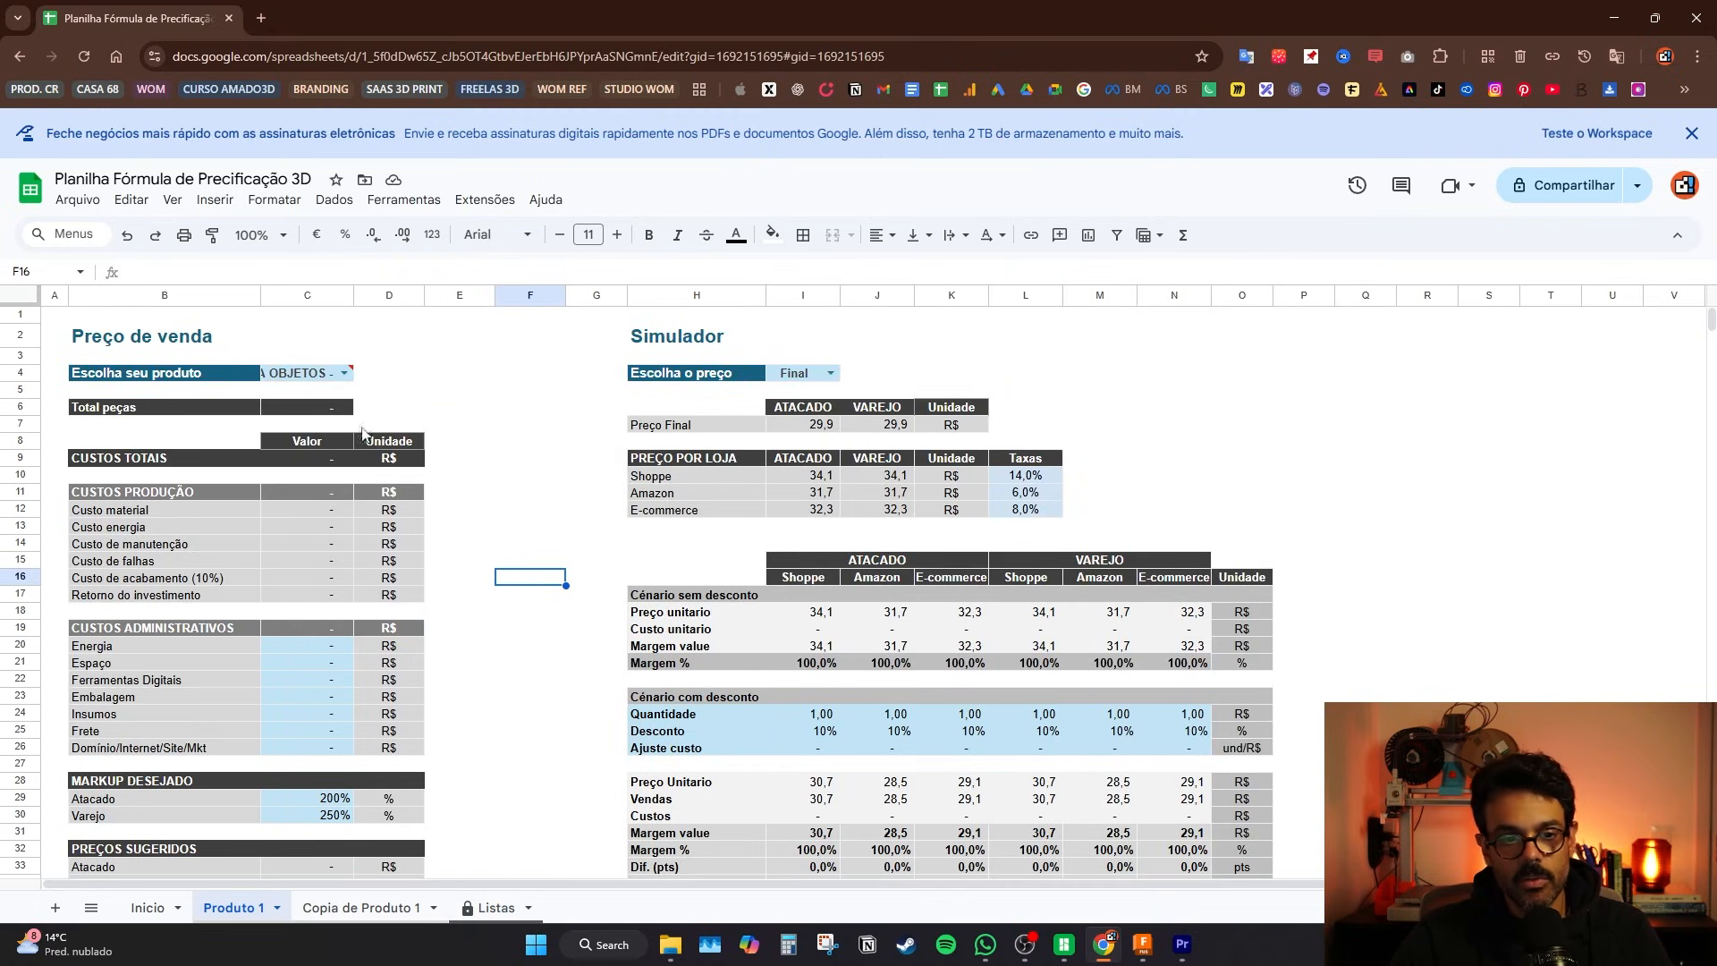
- In the first empty row of the products table on the Listas sheet, add PORTA CANETAS ONDA with piece 1 named CORPO
left_click(480, 909)
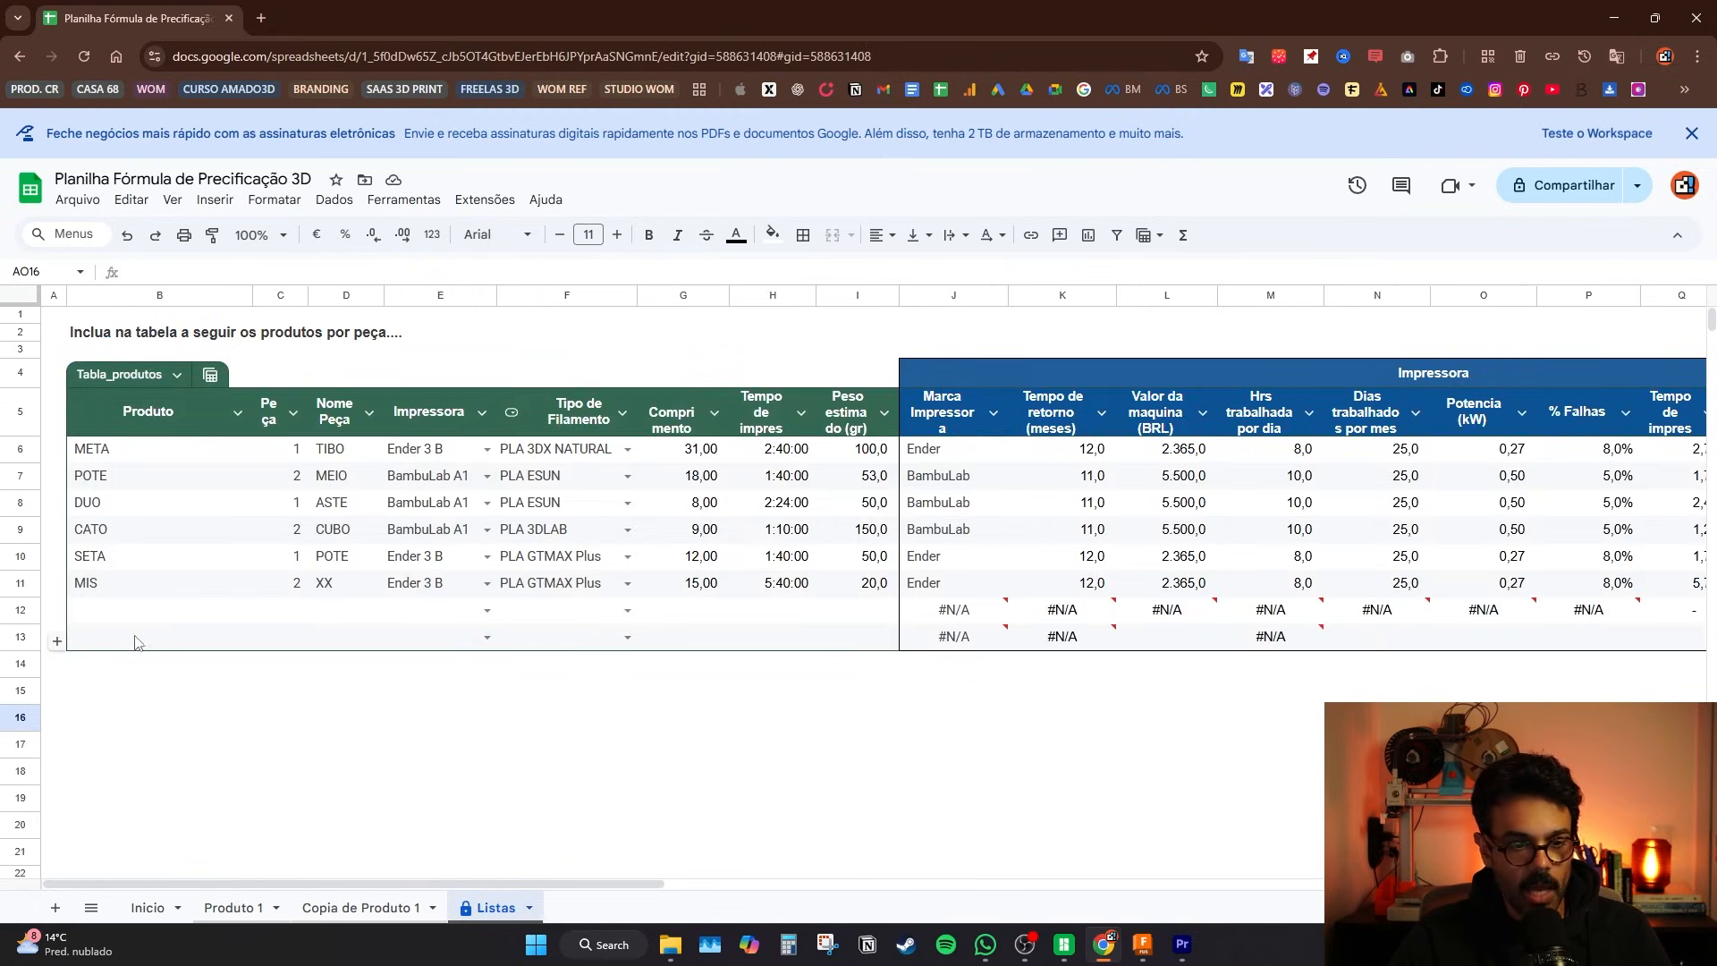
left_click(134, 678)
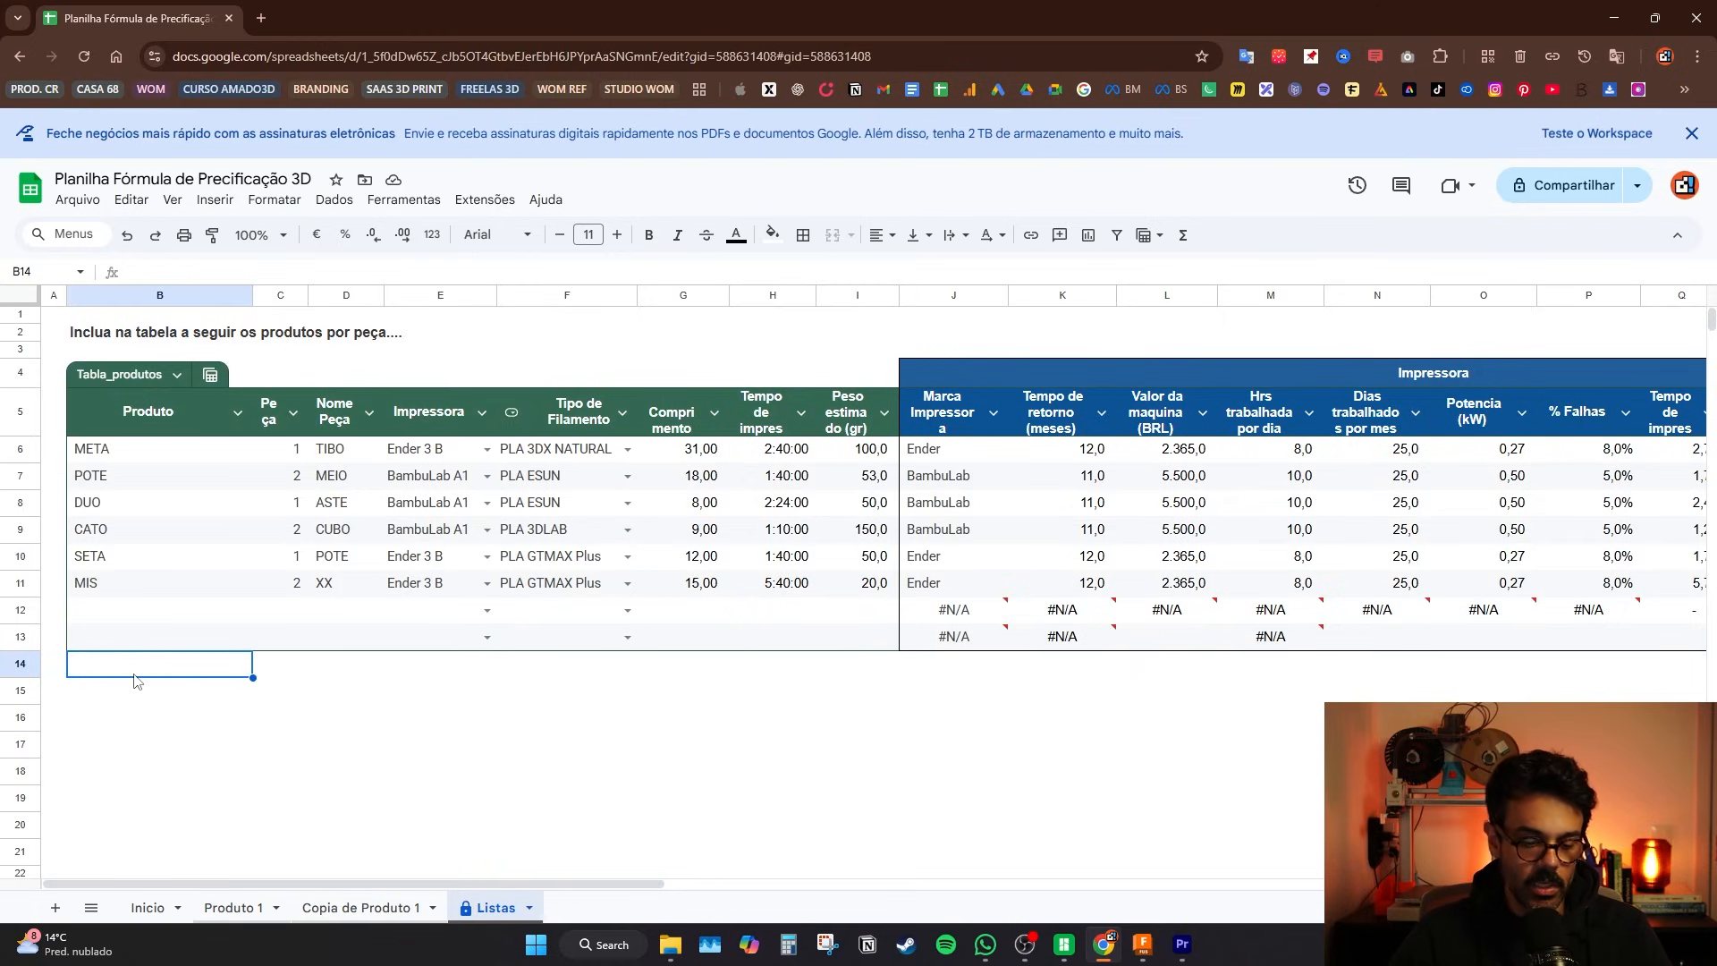
left_click(107, 613)
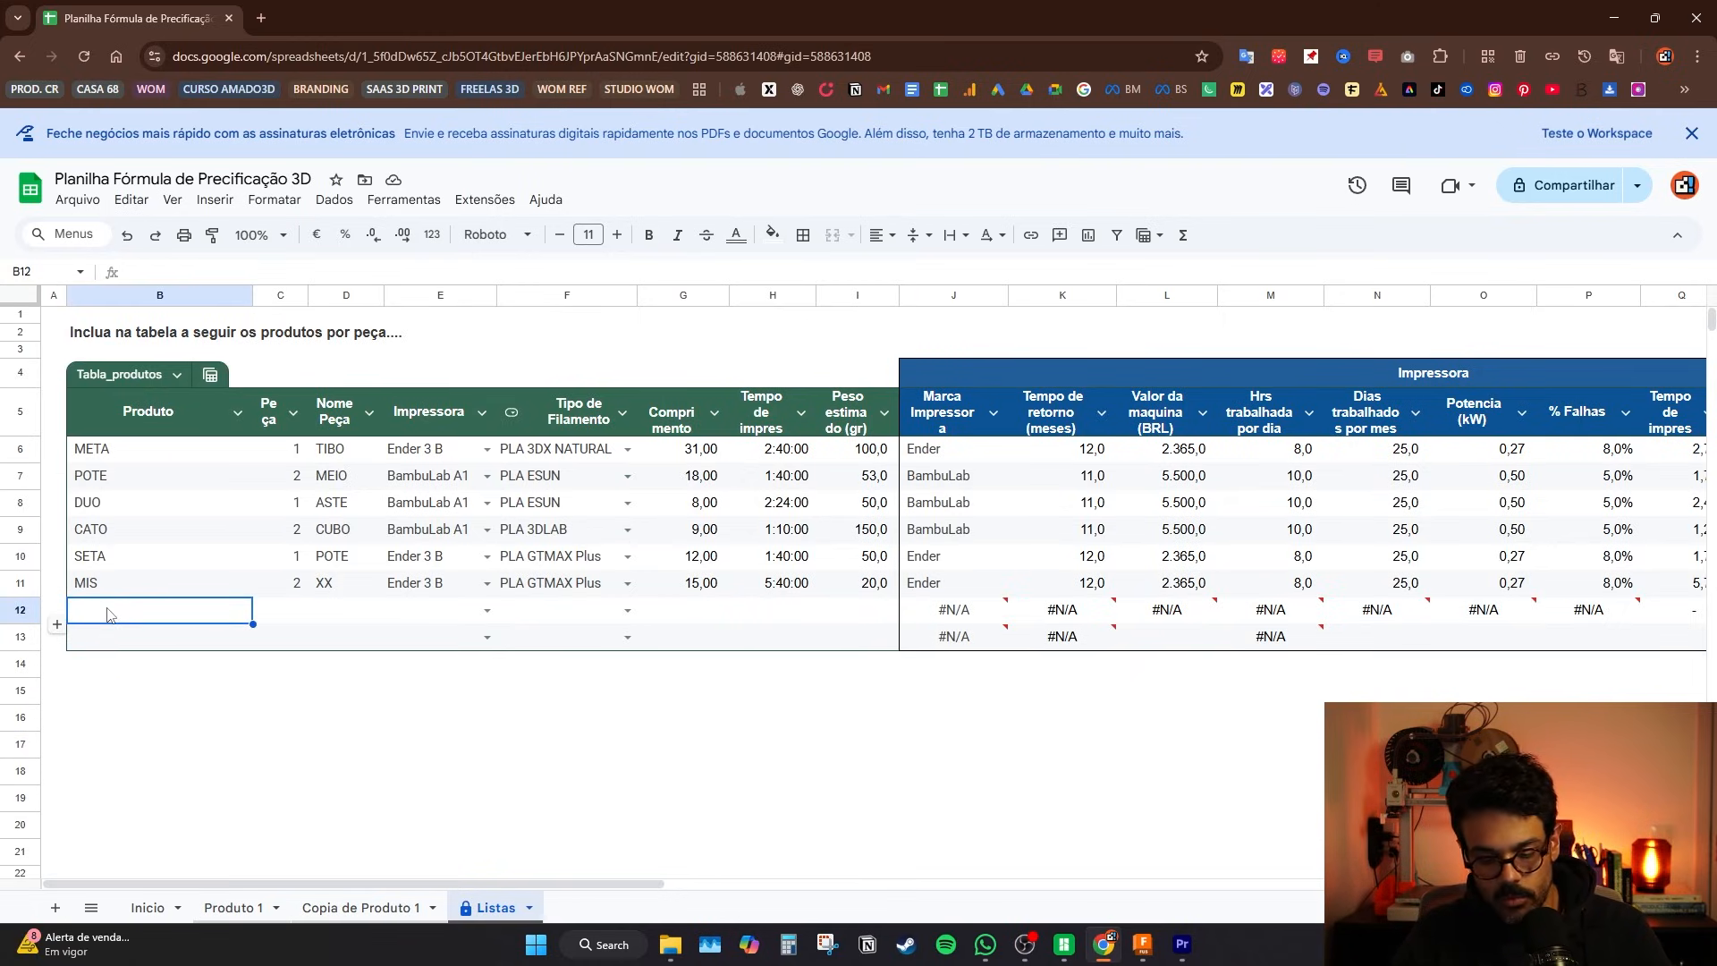
type("PORTA")
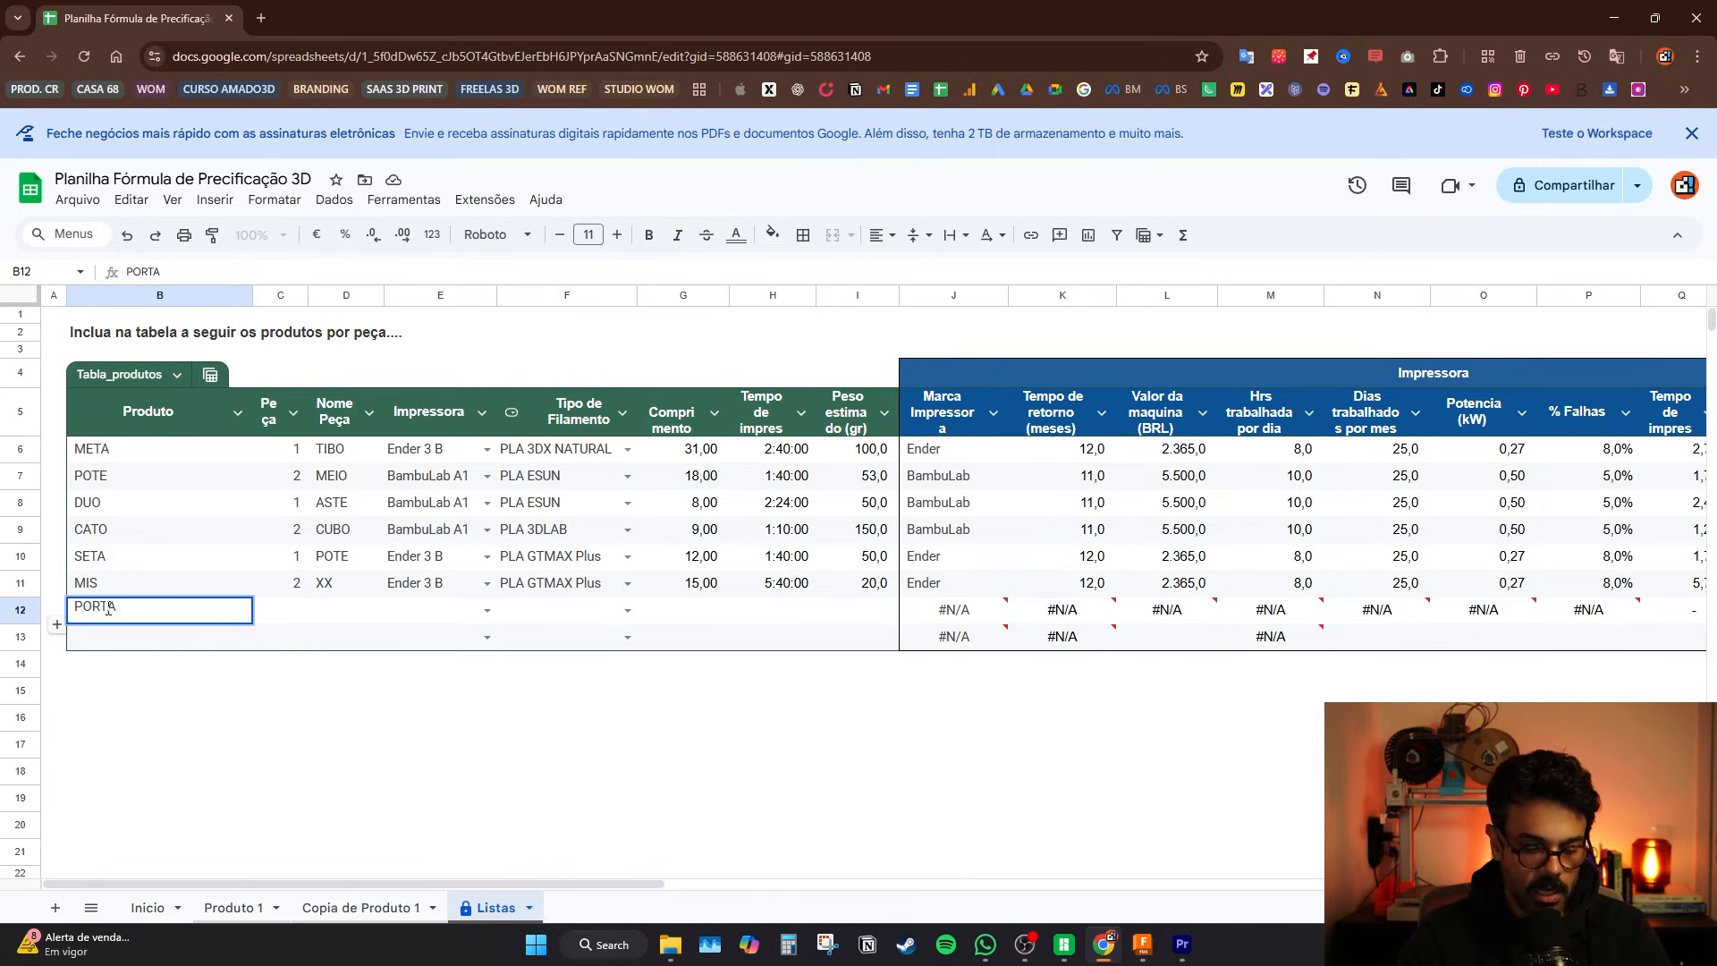
type(" CANETAS O")
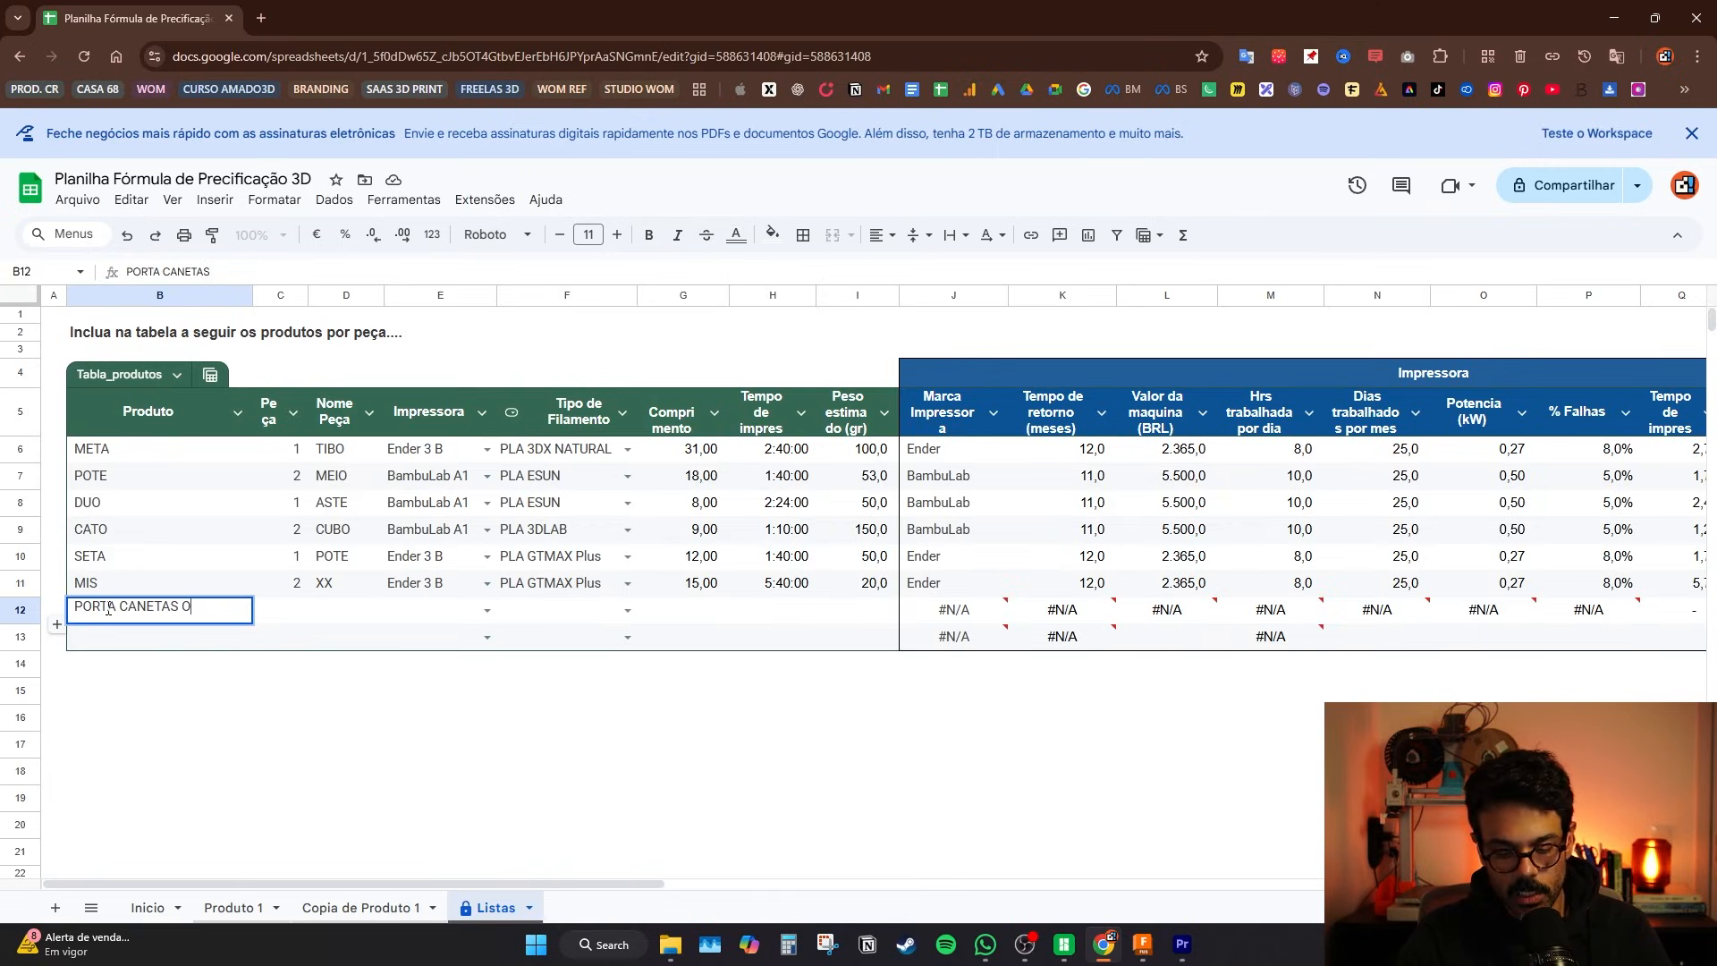
type("NDA")
key("Tab")
type("1")
key("Tab")
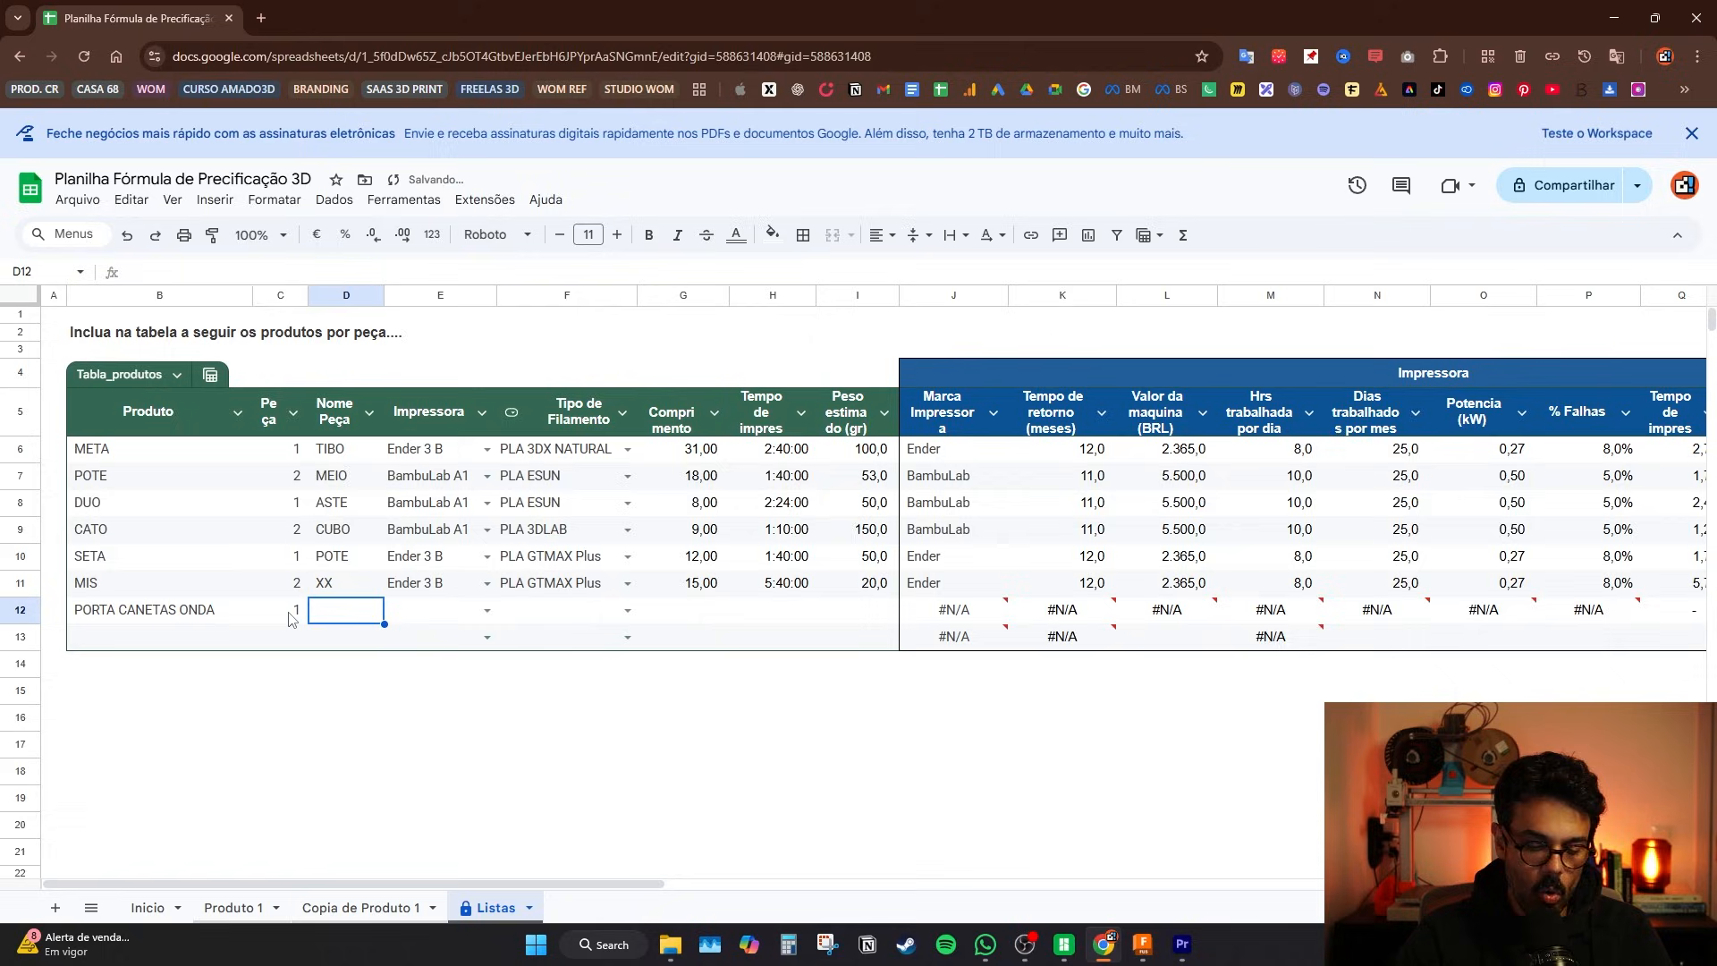
type("C")
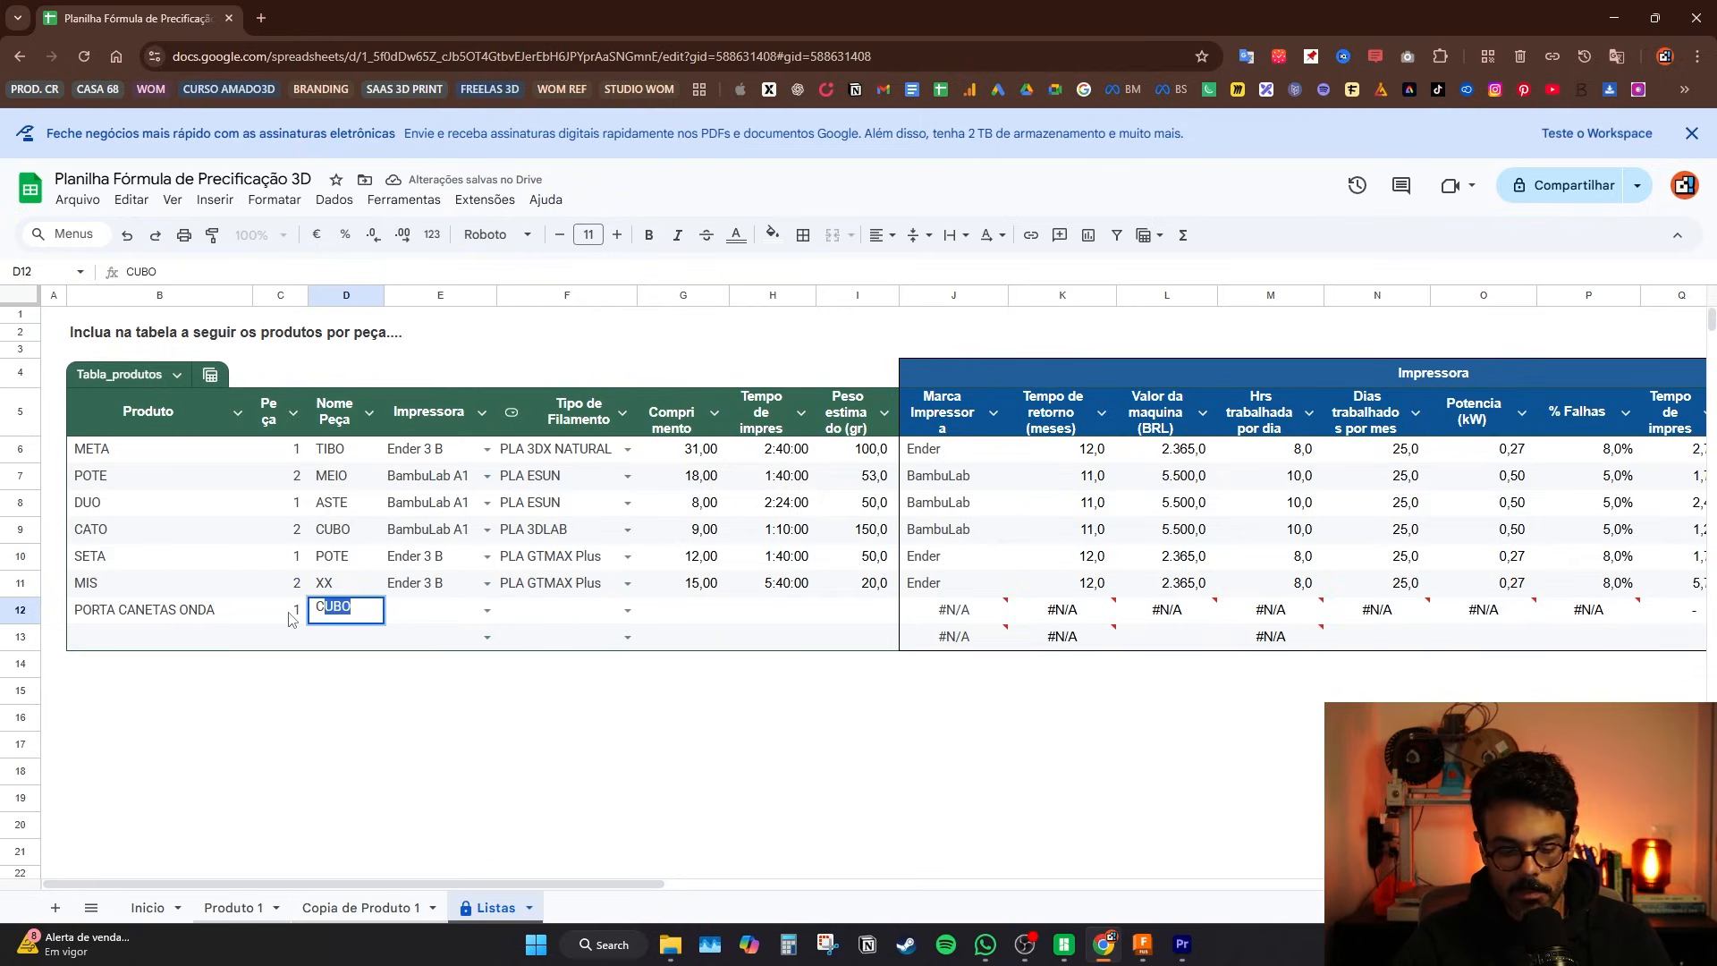
type("ORPO")
key("Tab")
- Set the PORTA CANETAS ONDA row's printer to BambuLab A1 and its filament type to PLA 3DLAB
key("Return")
left_click(459, 640)
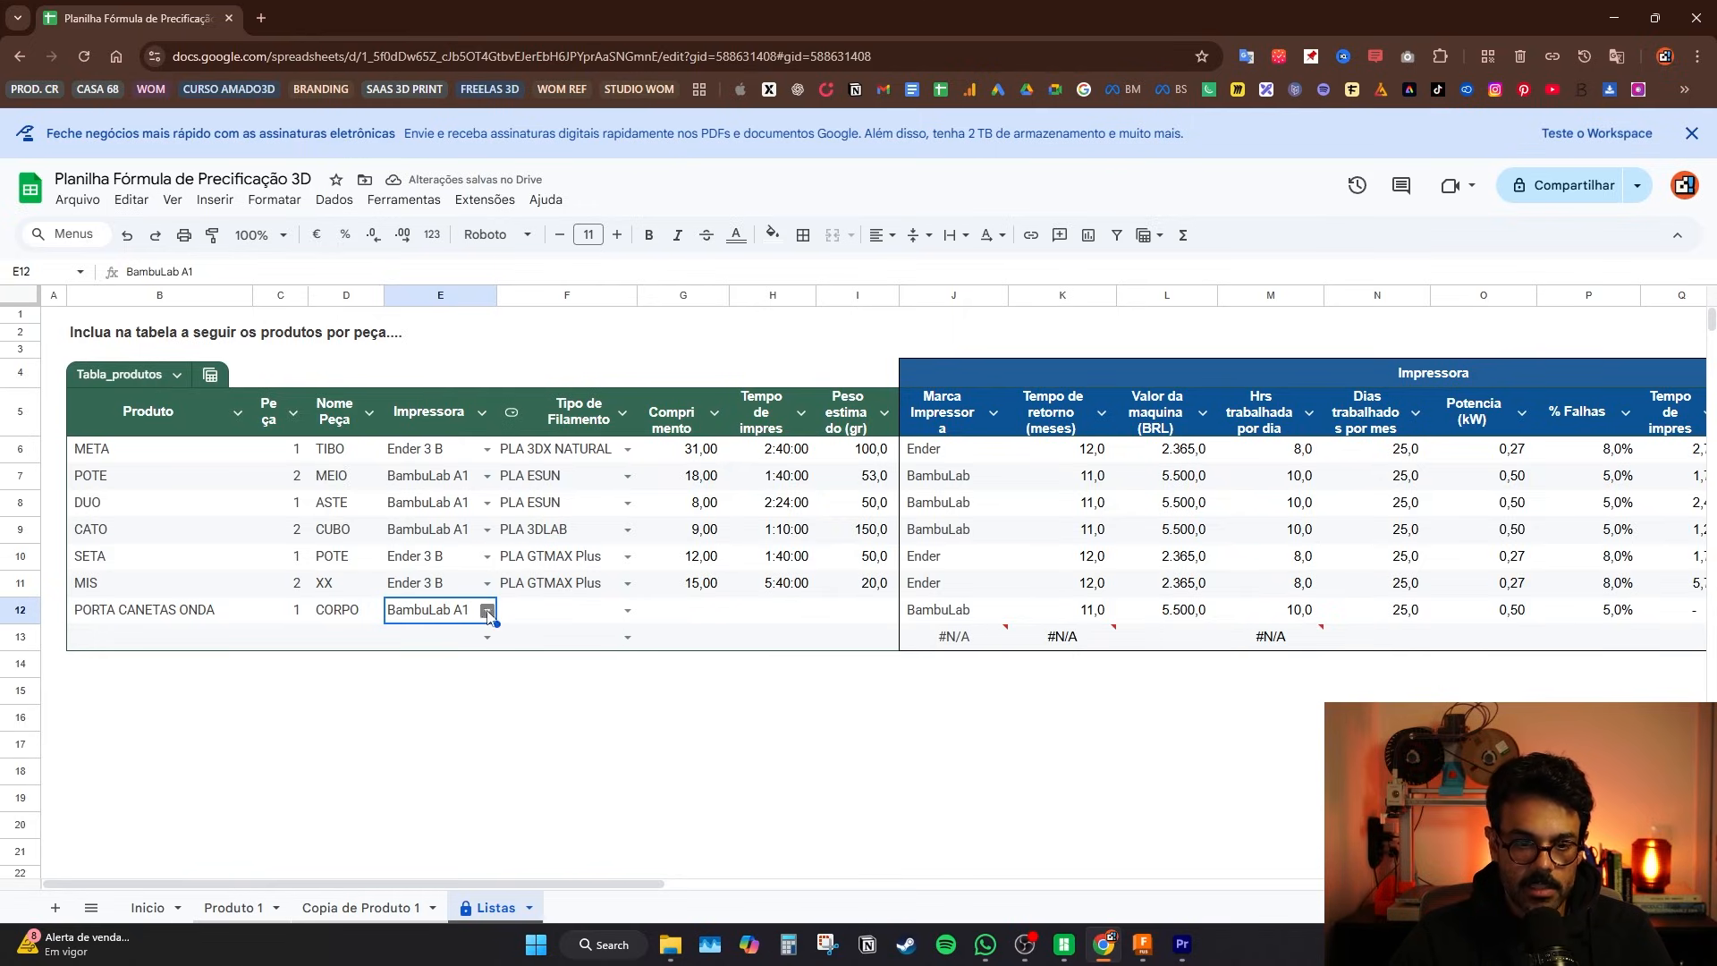
left_click(626, 610)
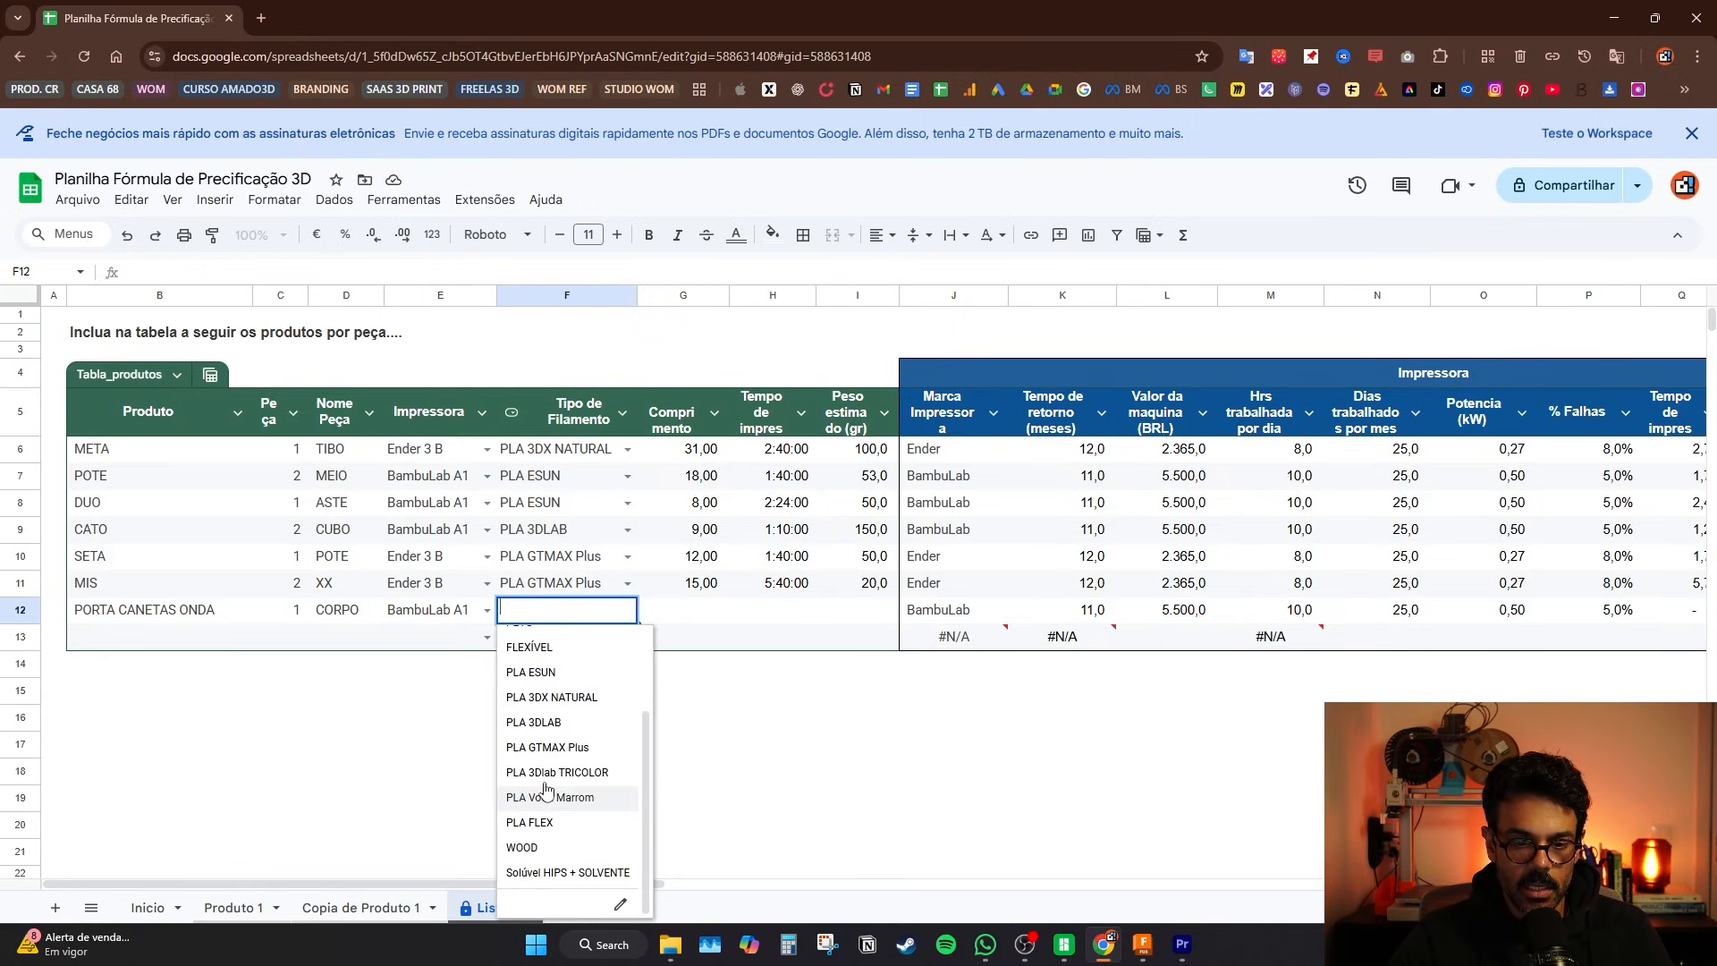
scroll(547, 747, "up", 1)
left_click(547, 737)
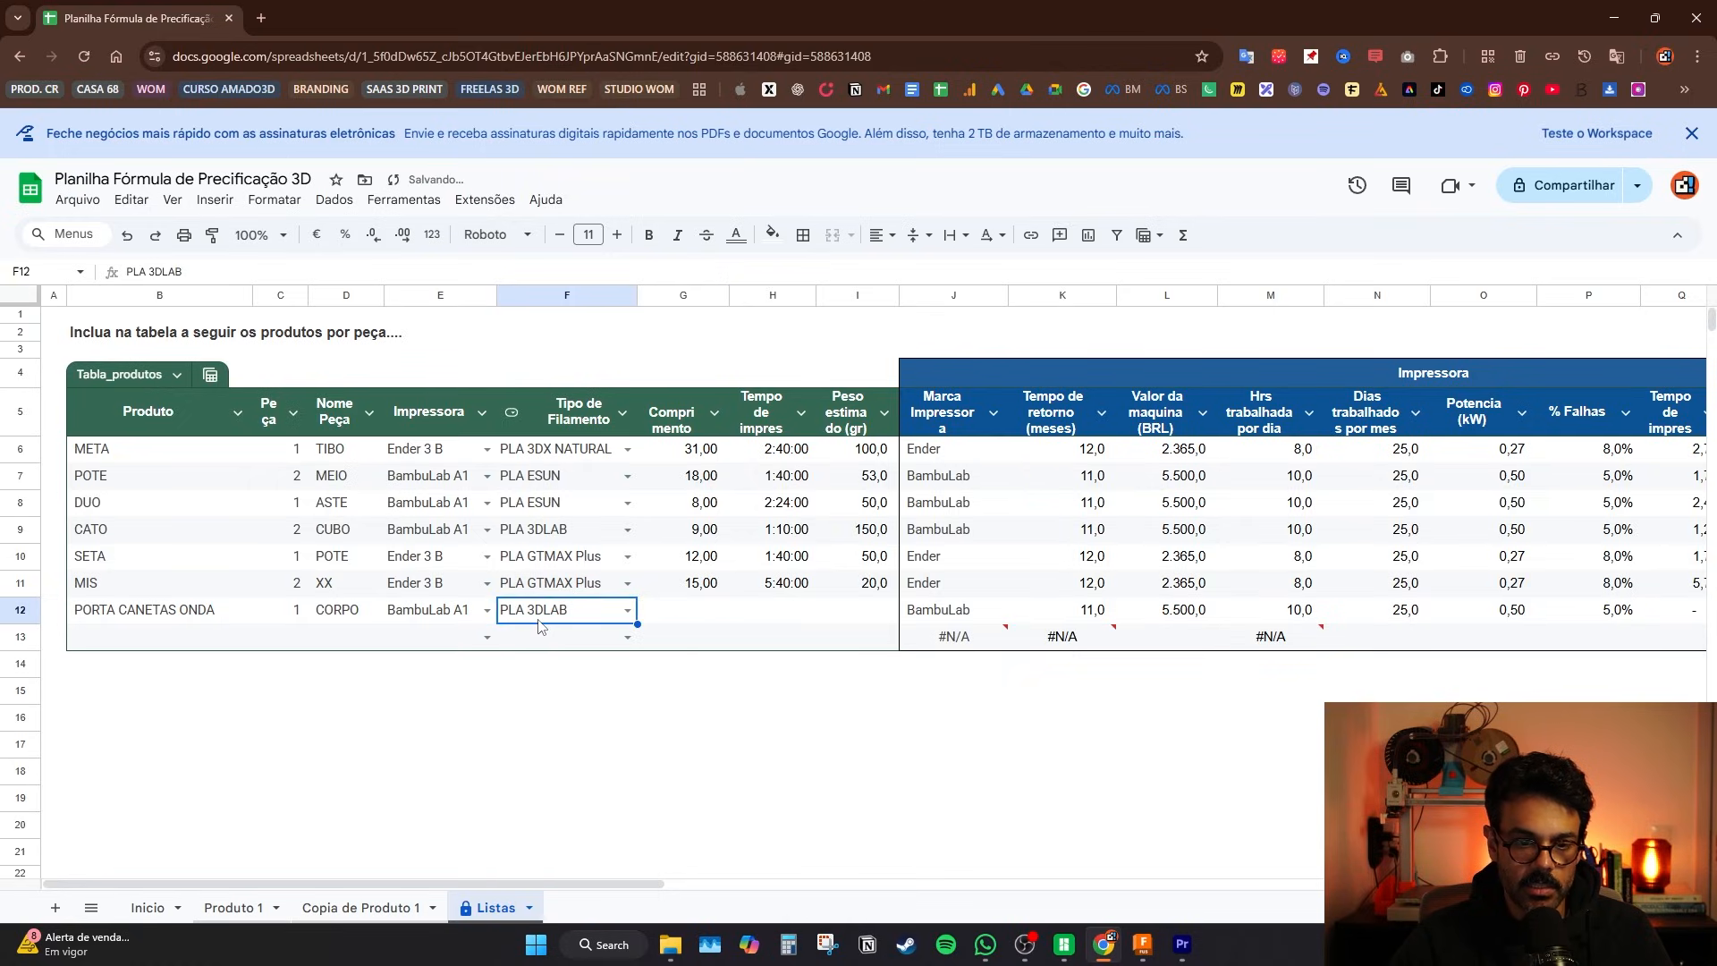
key("Tab")
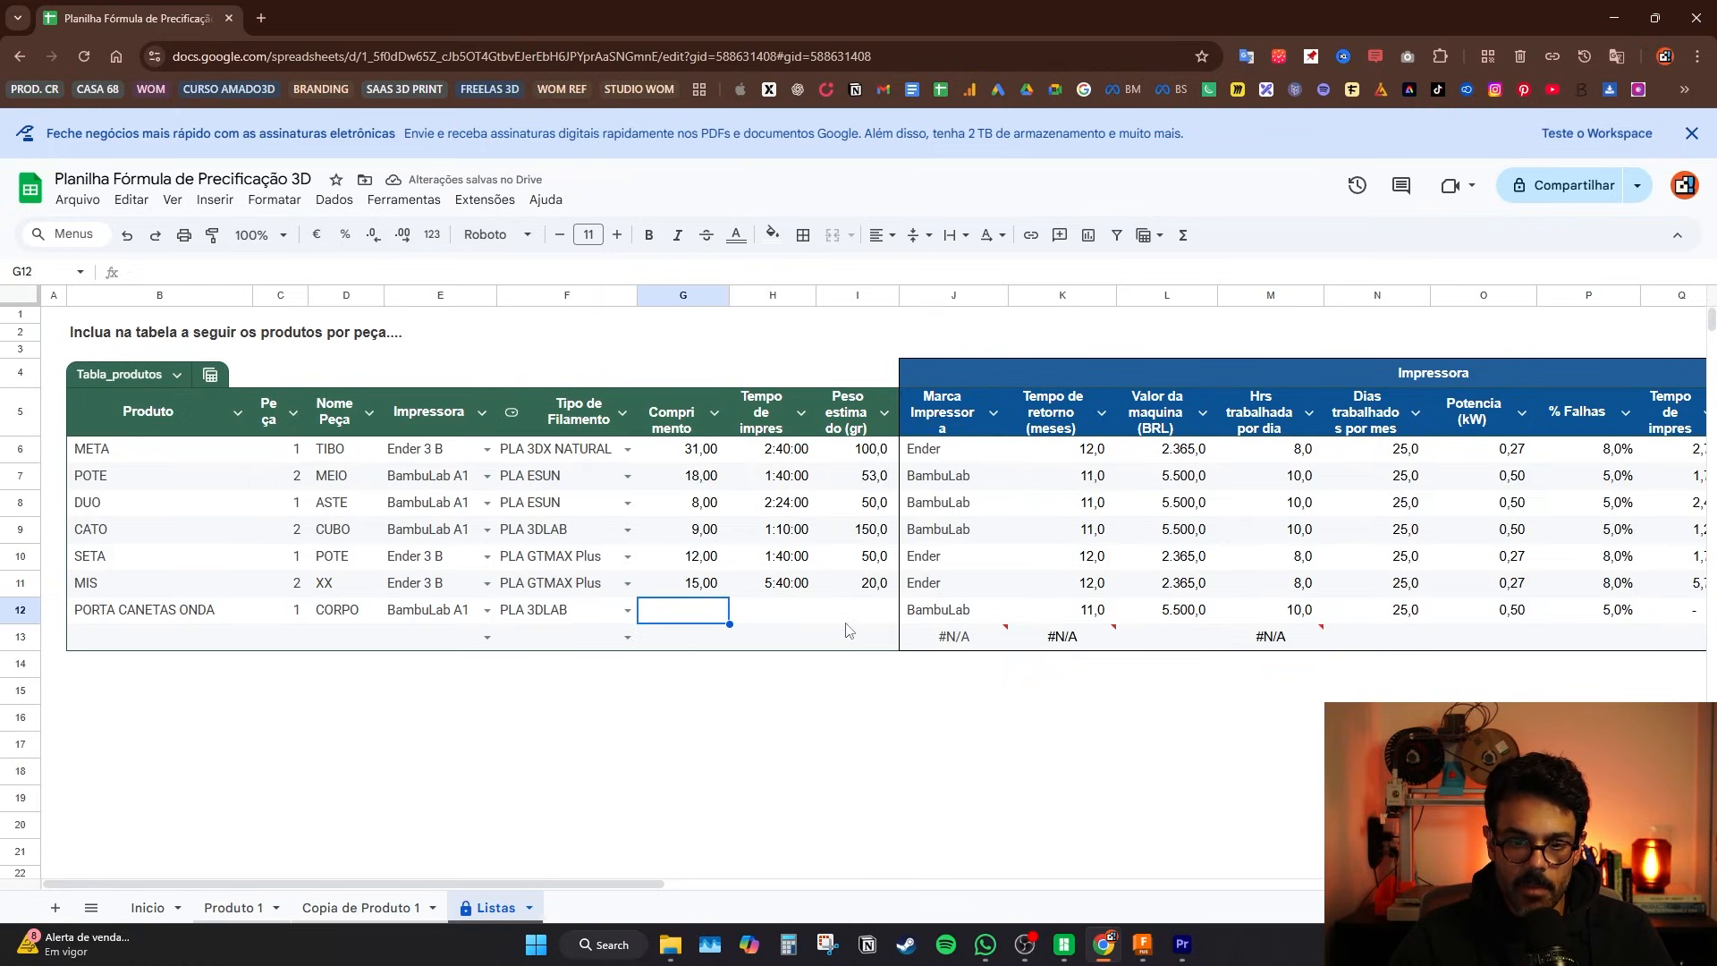
- Look up the solid pen holder's filament use in Bambu Studio and enter 13,11 as length and 39,1 as weight in its row
left_click_drag(846, 623, 700, 485)
left_click_drag(694, 465, 695, 463)
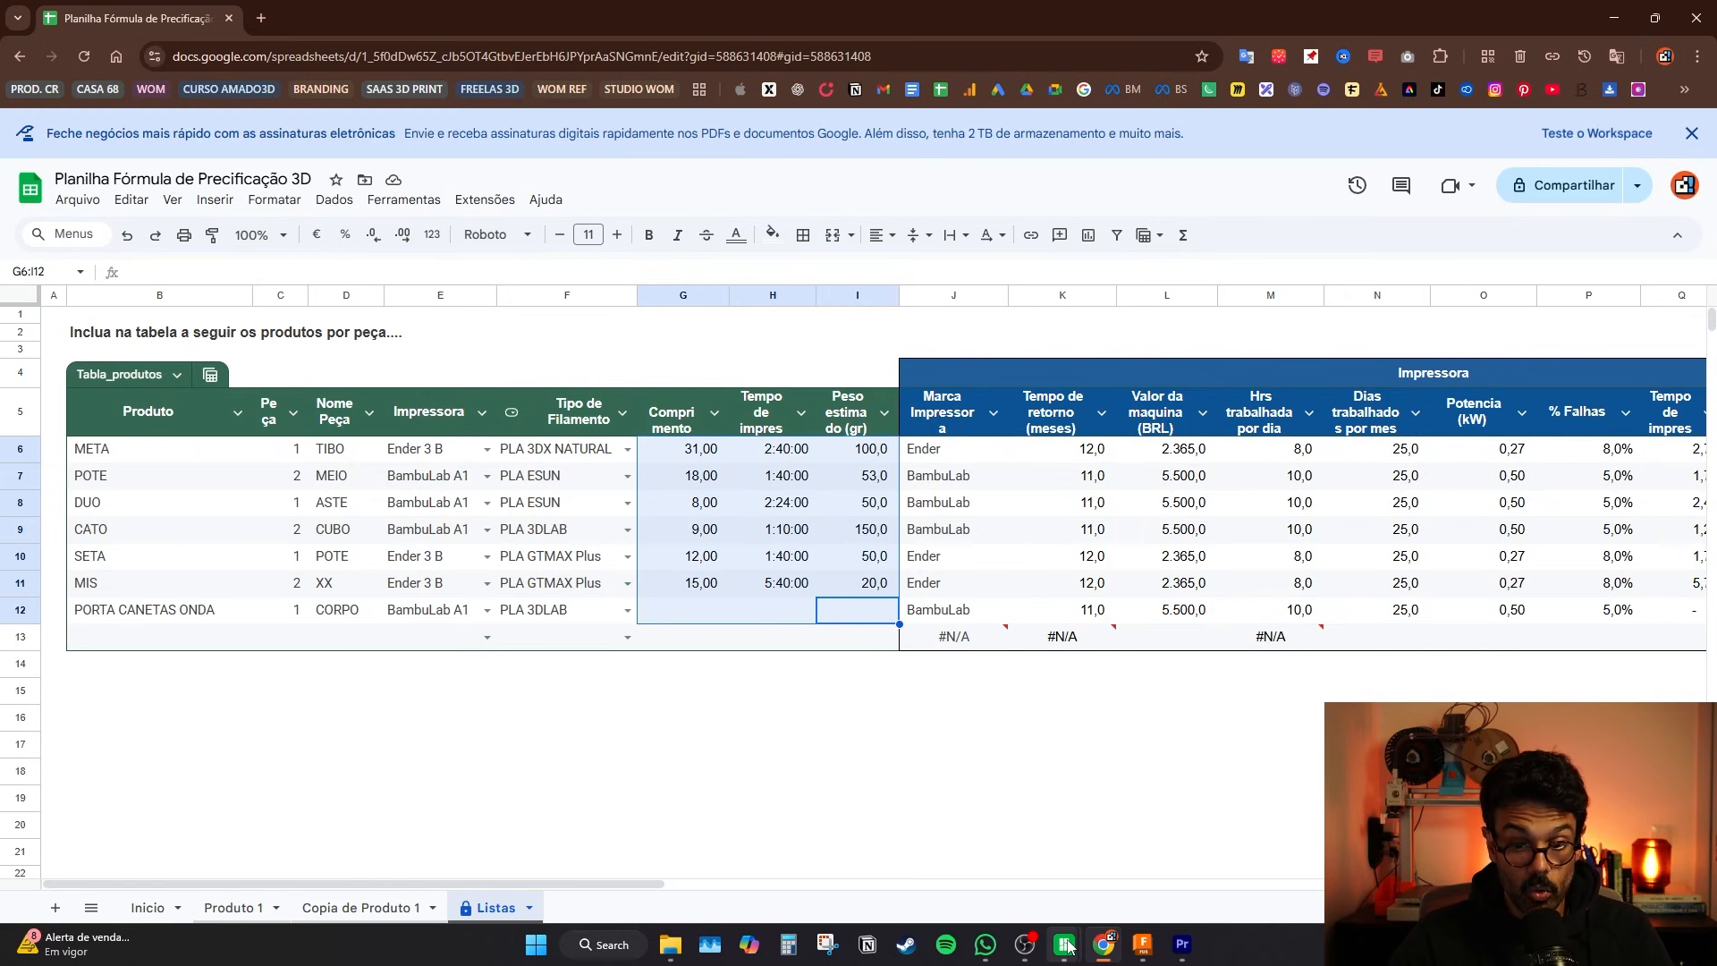
mouse_move(1063, 944)
left_click(1095, 878)
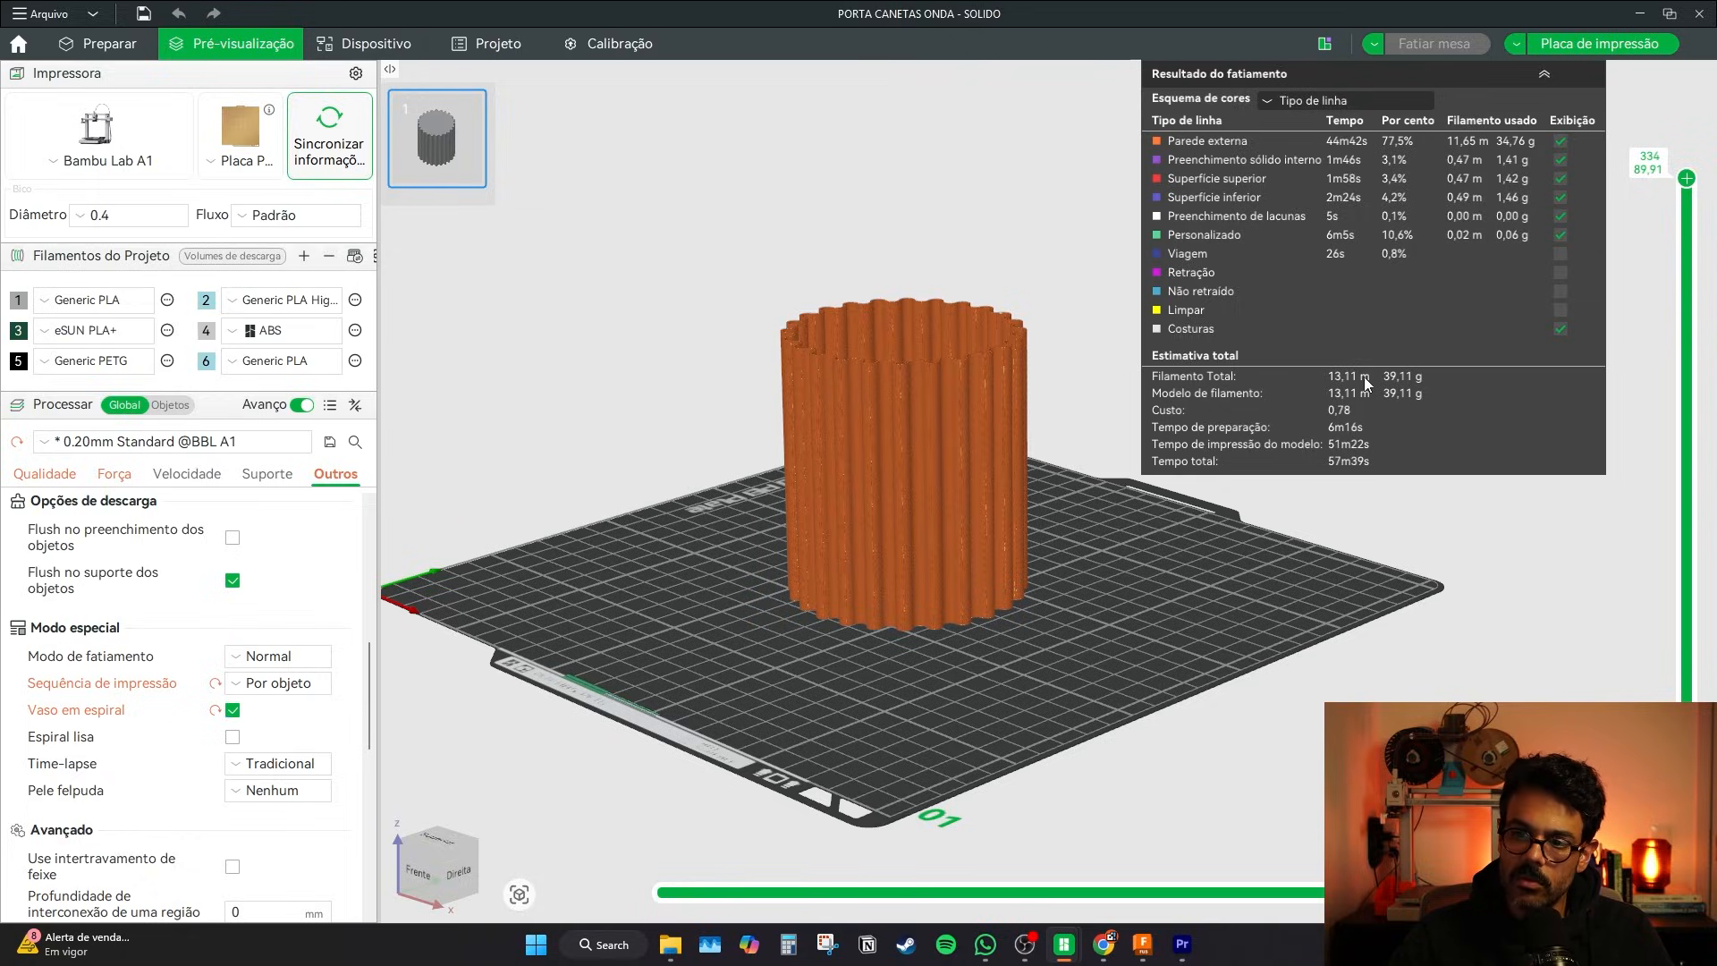
key("alt+Tab")
type("39")
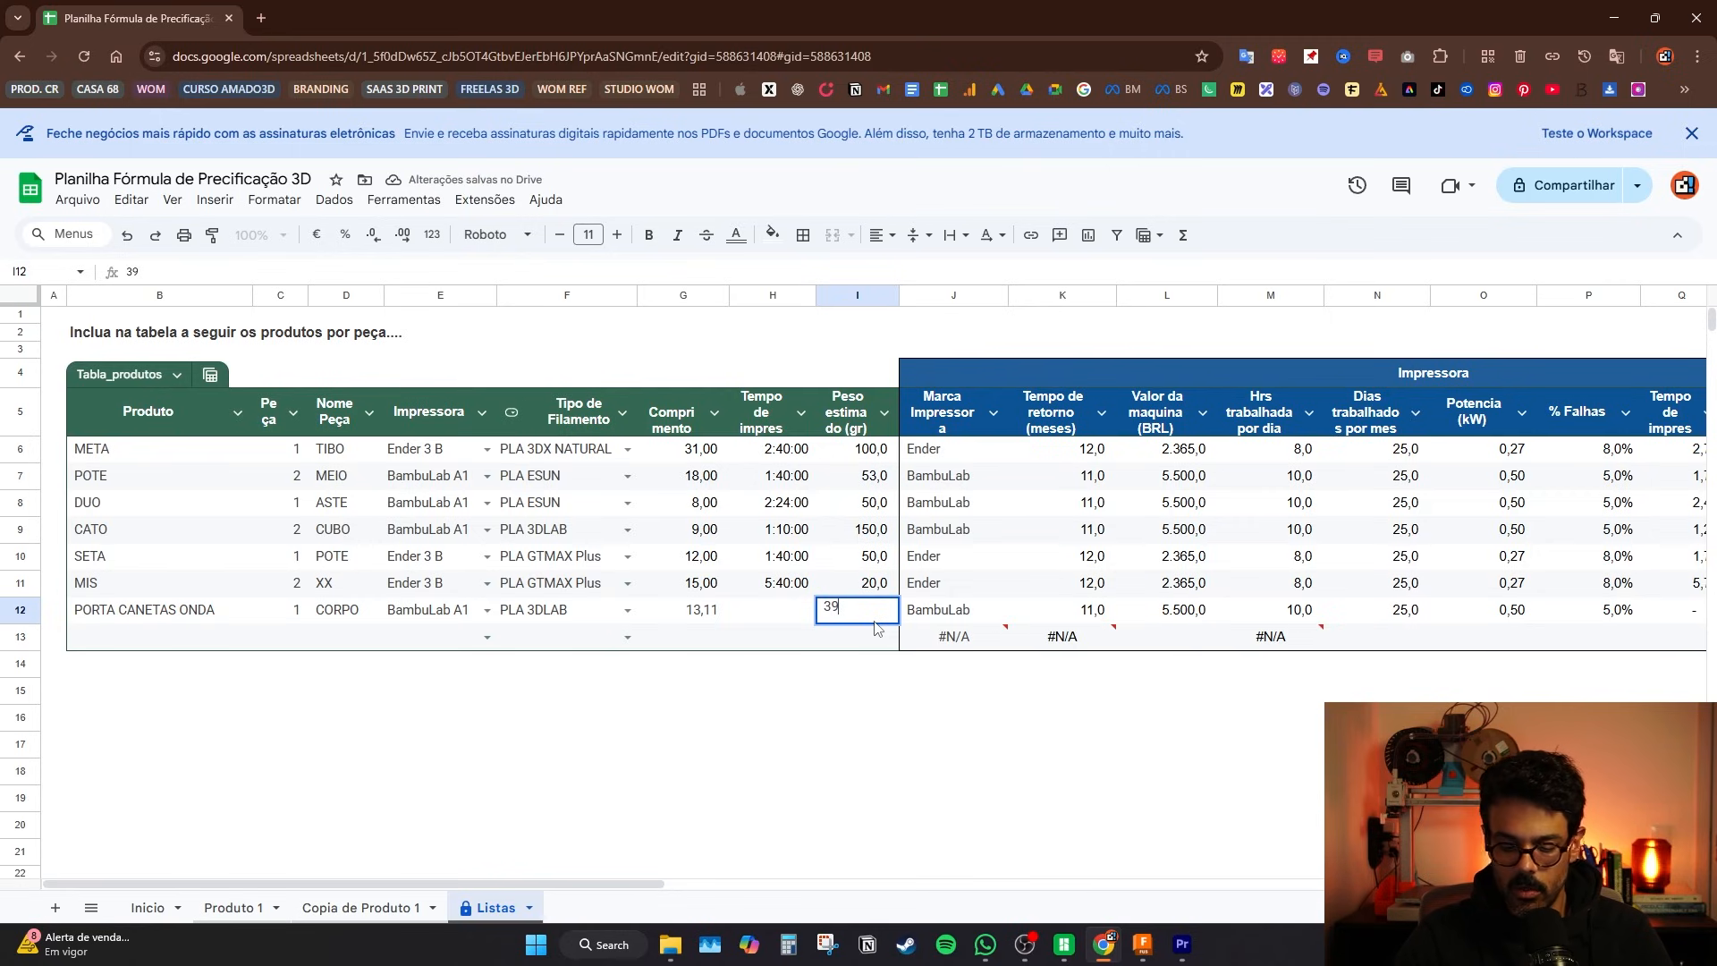
key("Return")
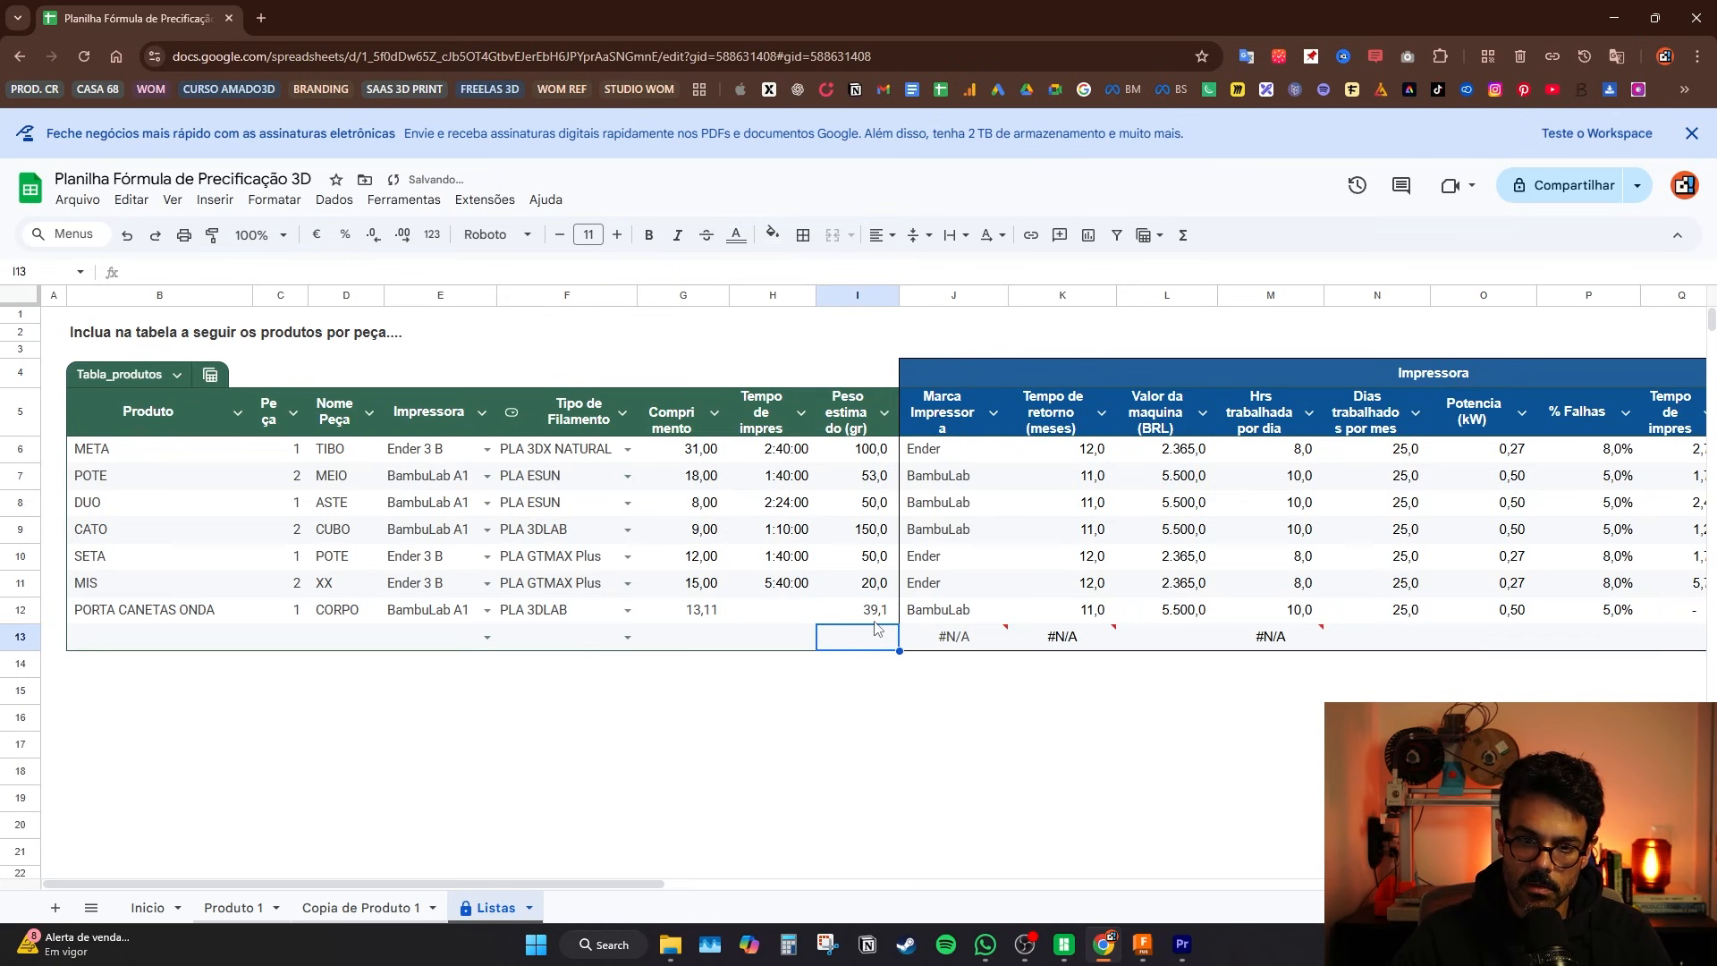
- Check the total print time in Bambu Studio and enter 0:58 as the pen holder's print time in the spreadsheet
key("alt+Tab")
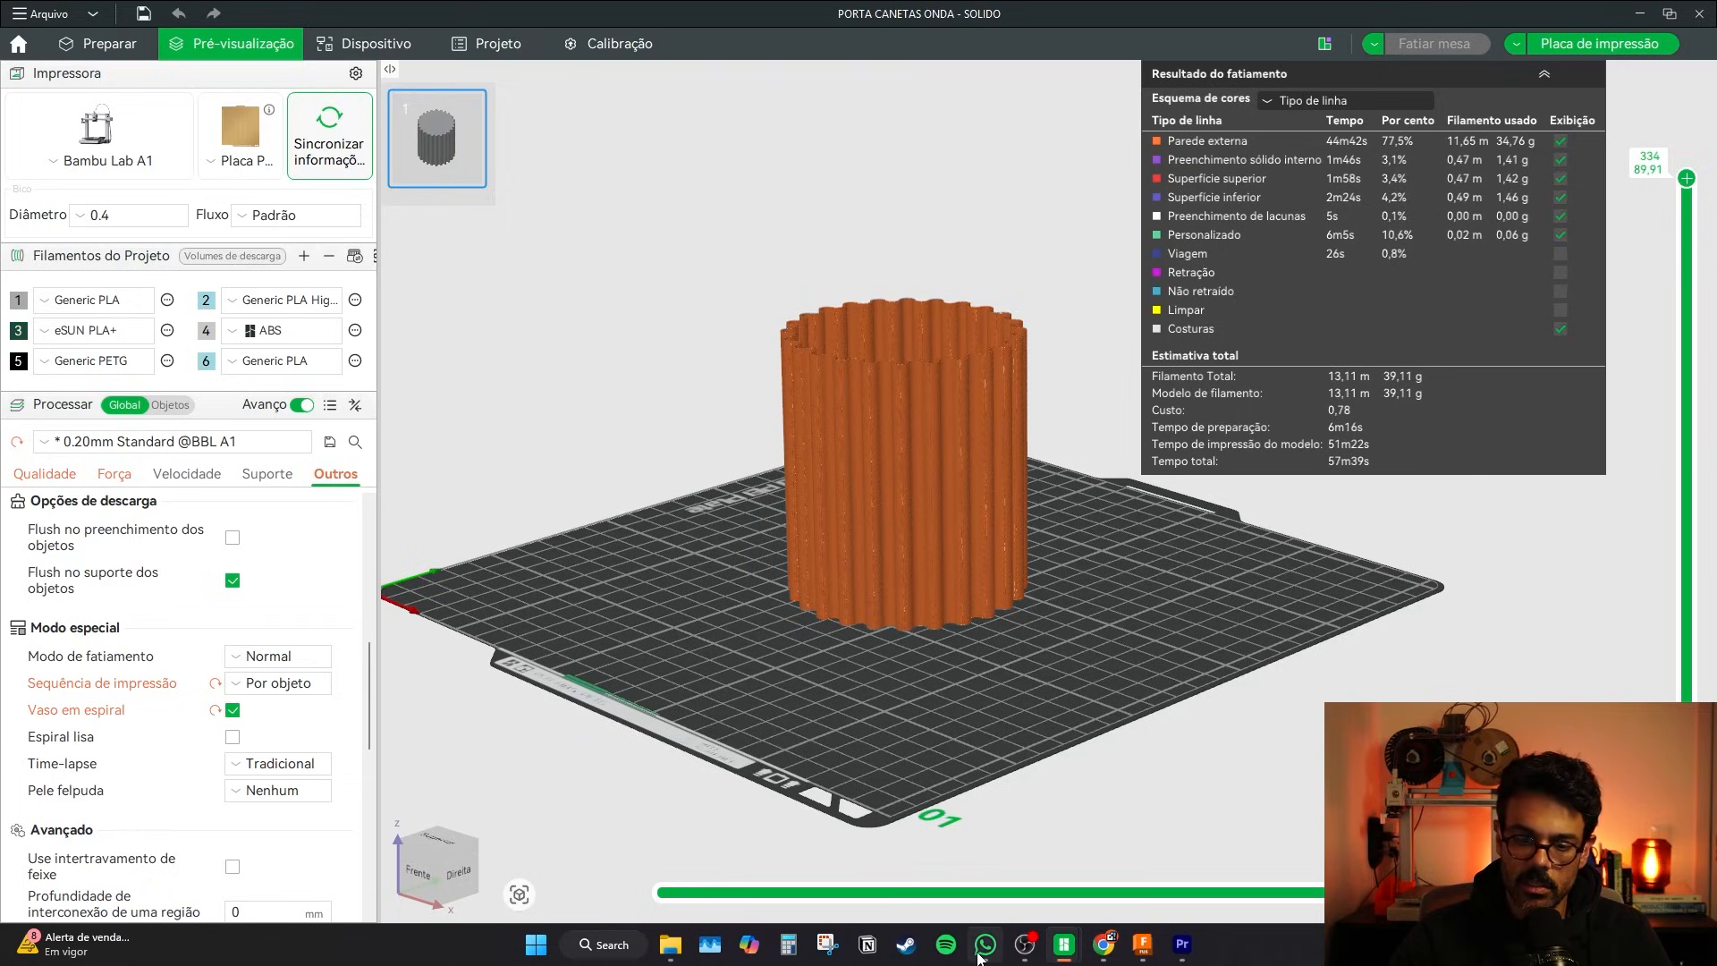
key("alt+Tab")
double_click(794, 611)
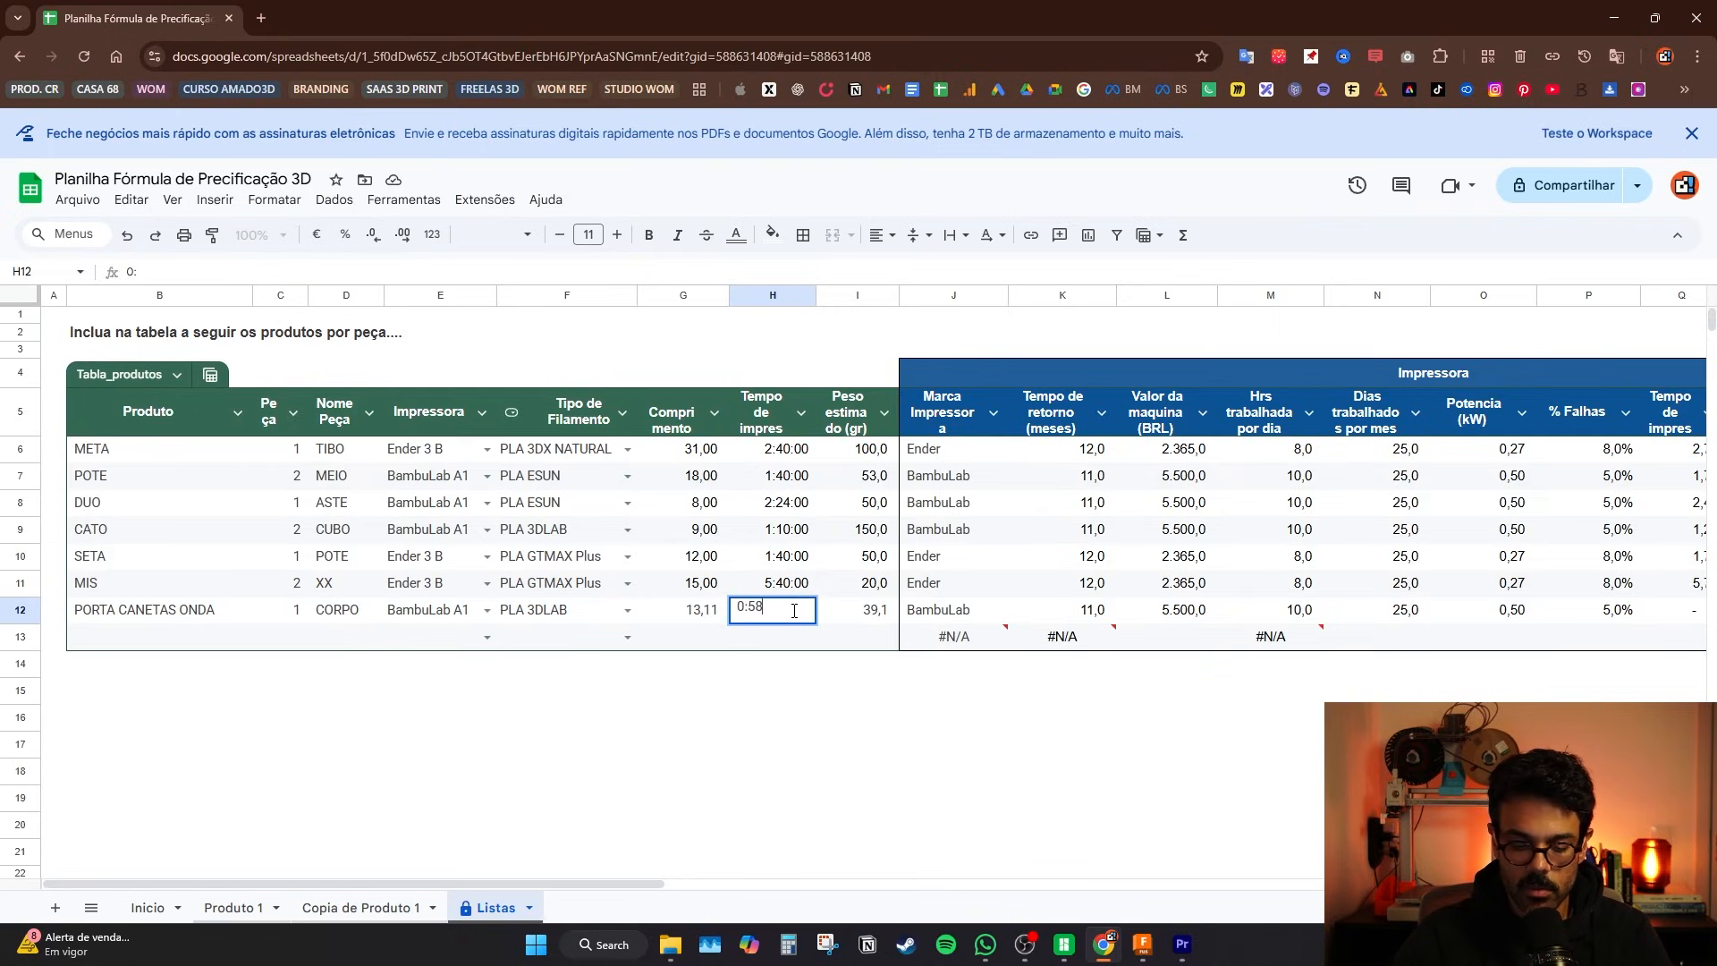
key("Return")
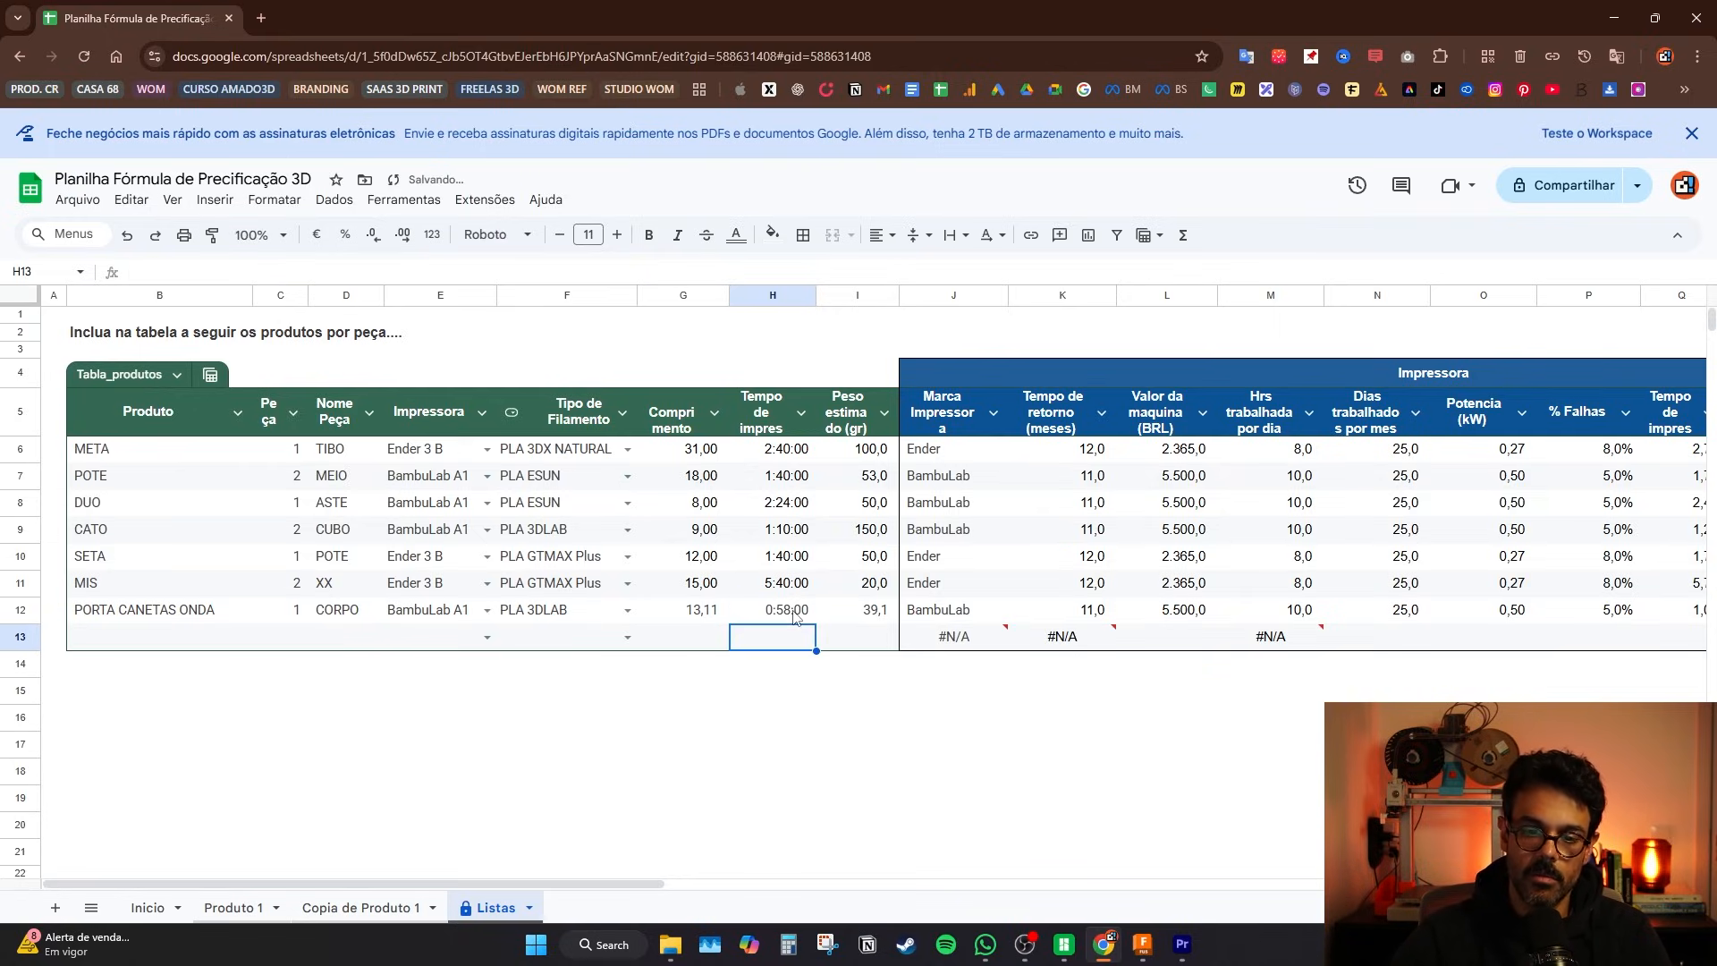
- Choose PORTA CANETAS ONDA as the product to price on the Produto 1 sheet
left_click_drag(641, 885, 644, 887)
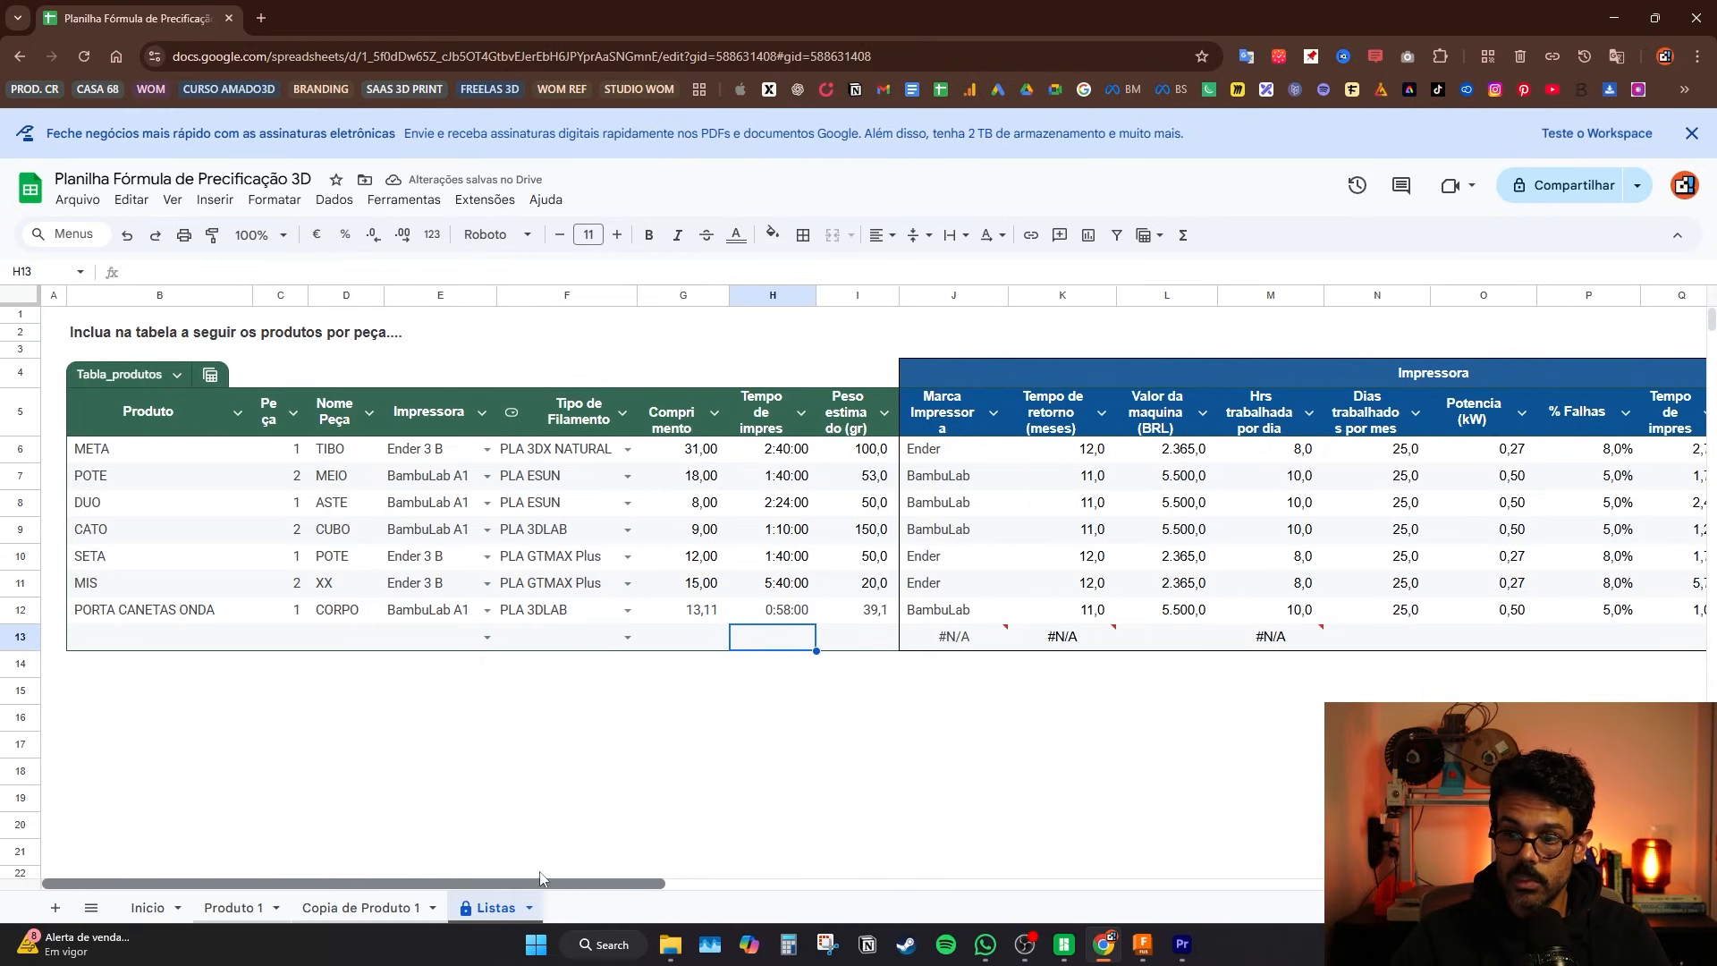
left_click(232, 907)
left_click(344, 374)
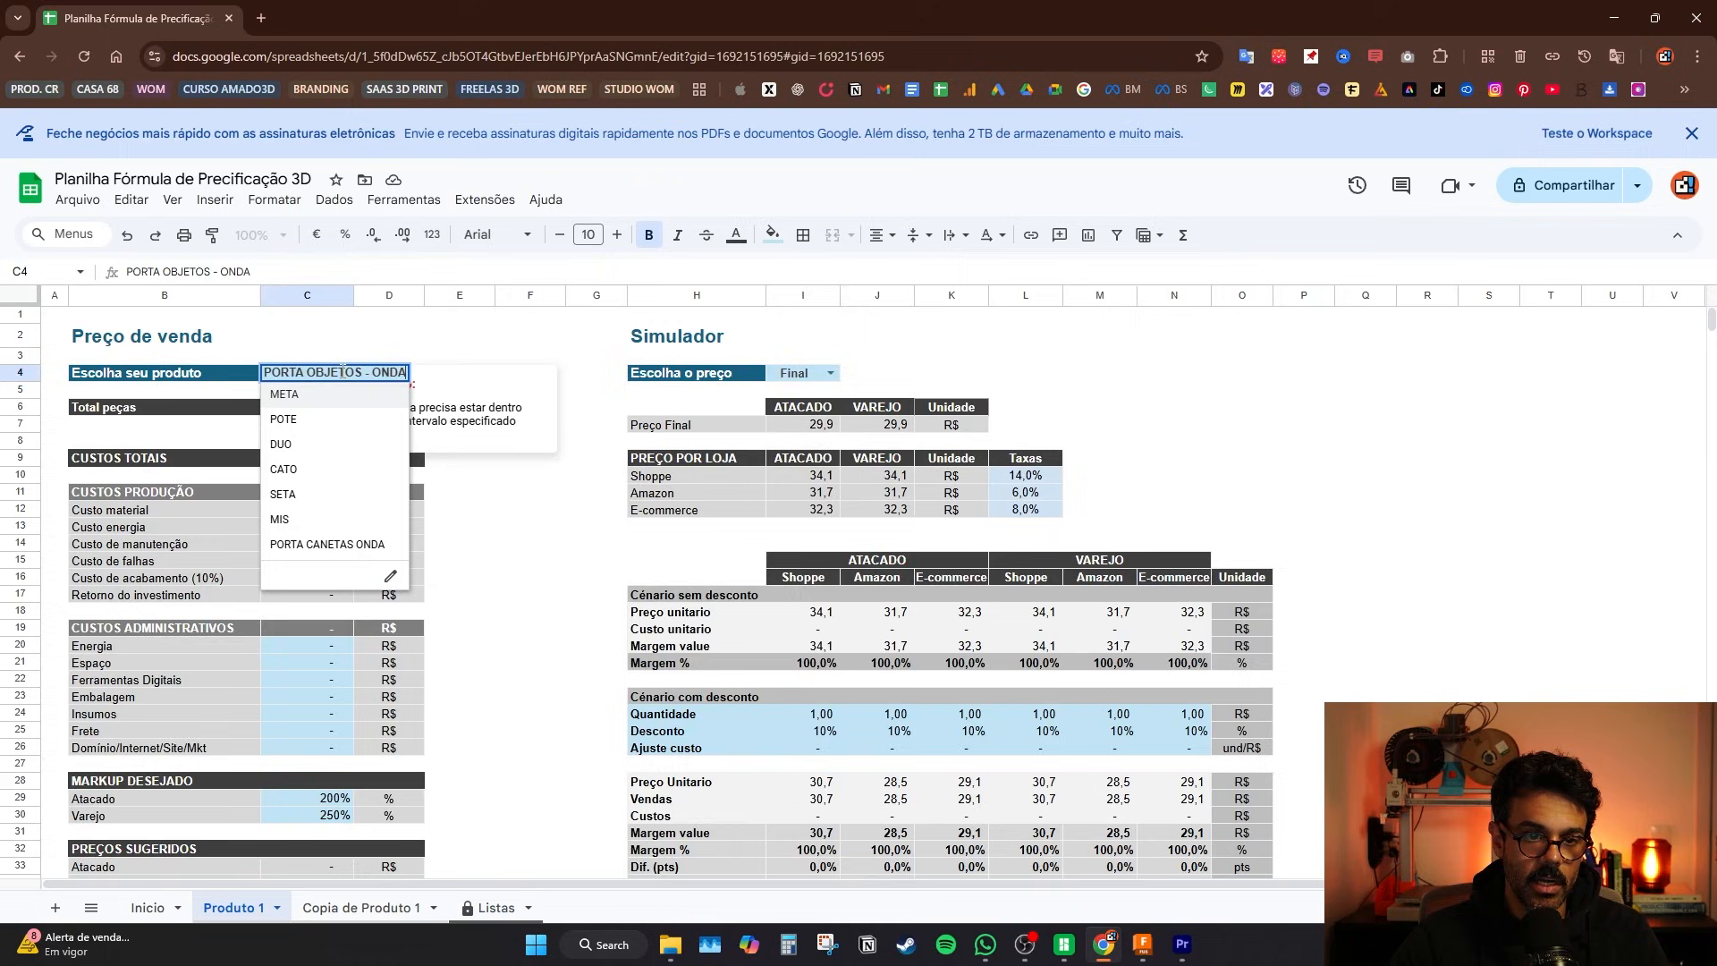
left_click(341, 552)
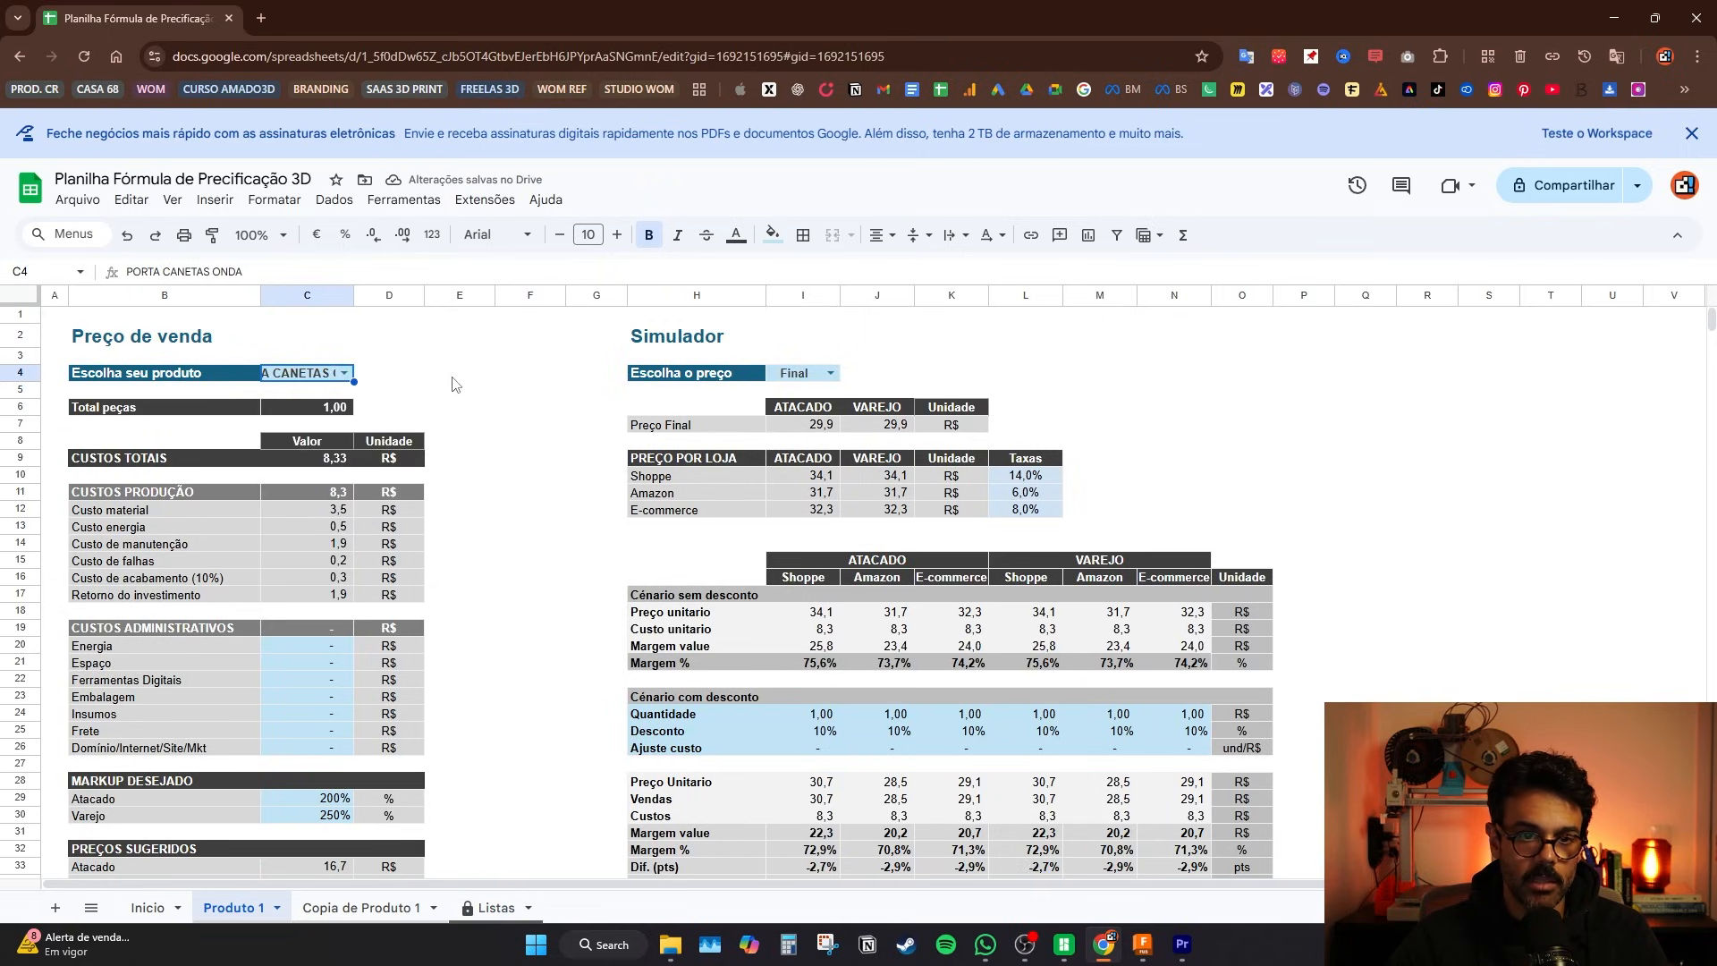
left_click(454, 378)
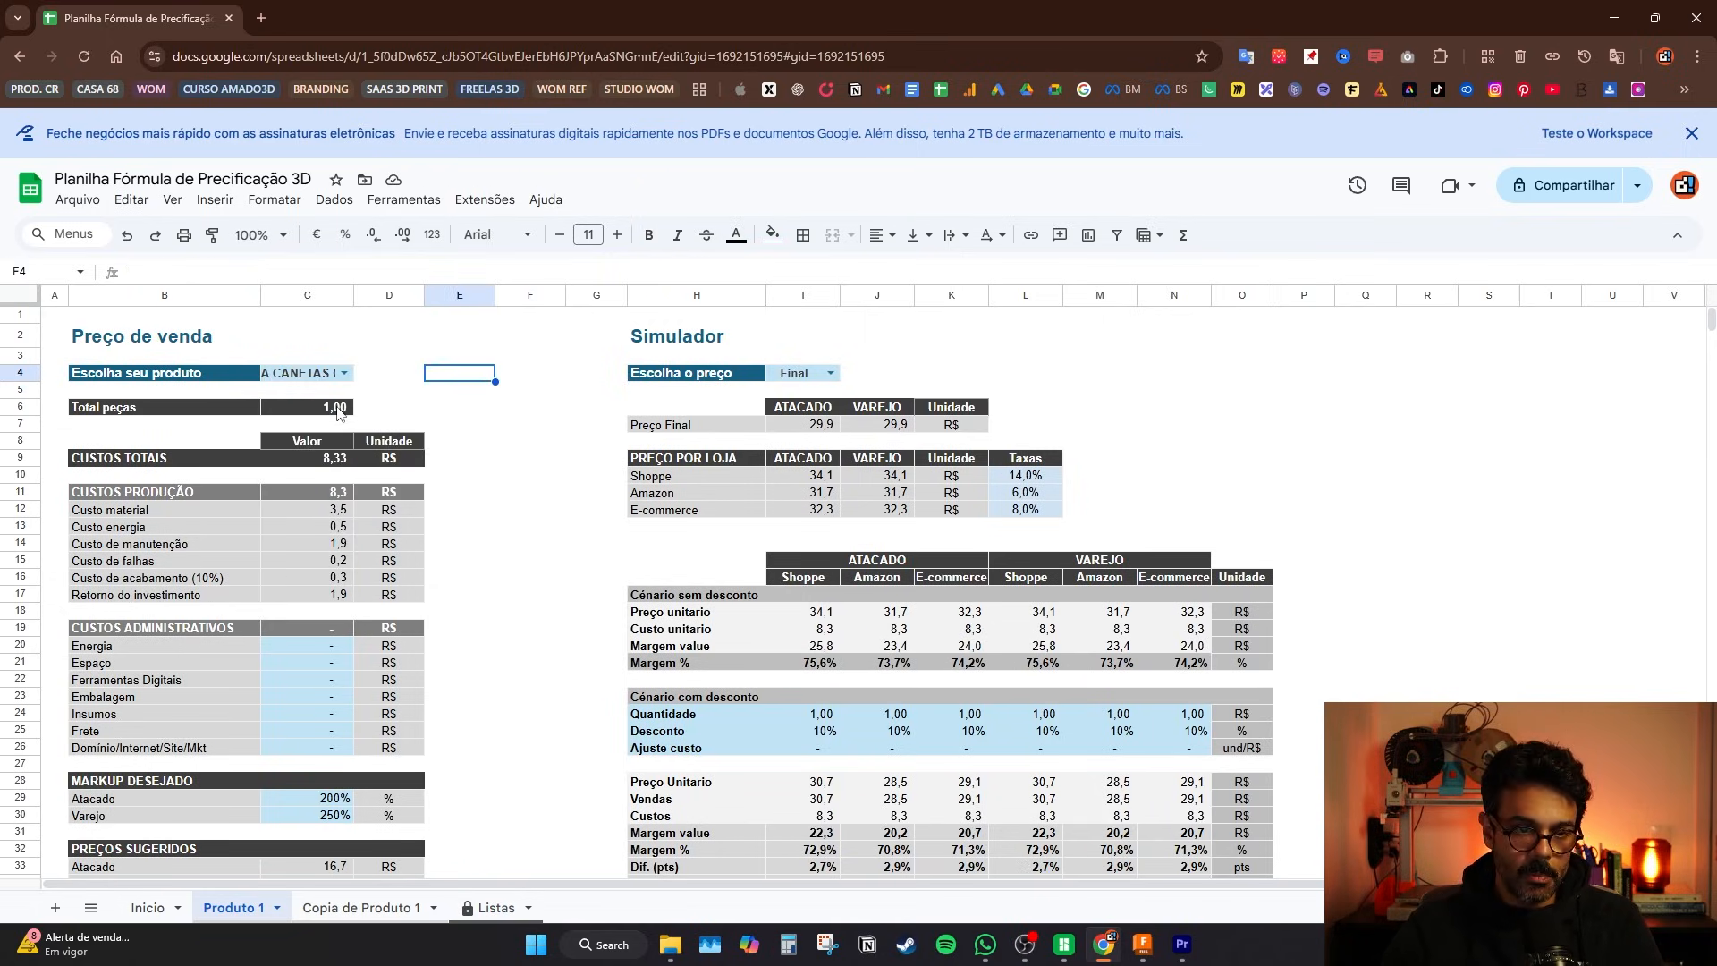
- Examine the pen holder's production costs, markup, suggested and final prices, and the simulator's store fees and margins
scroll(353, 447, "down", 1)
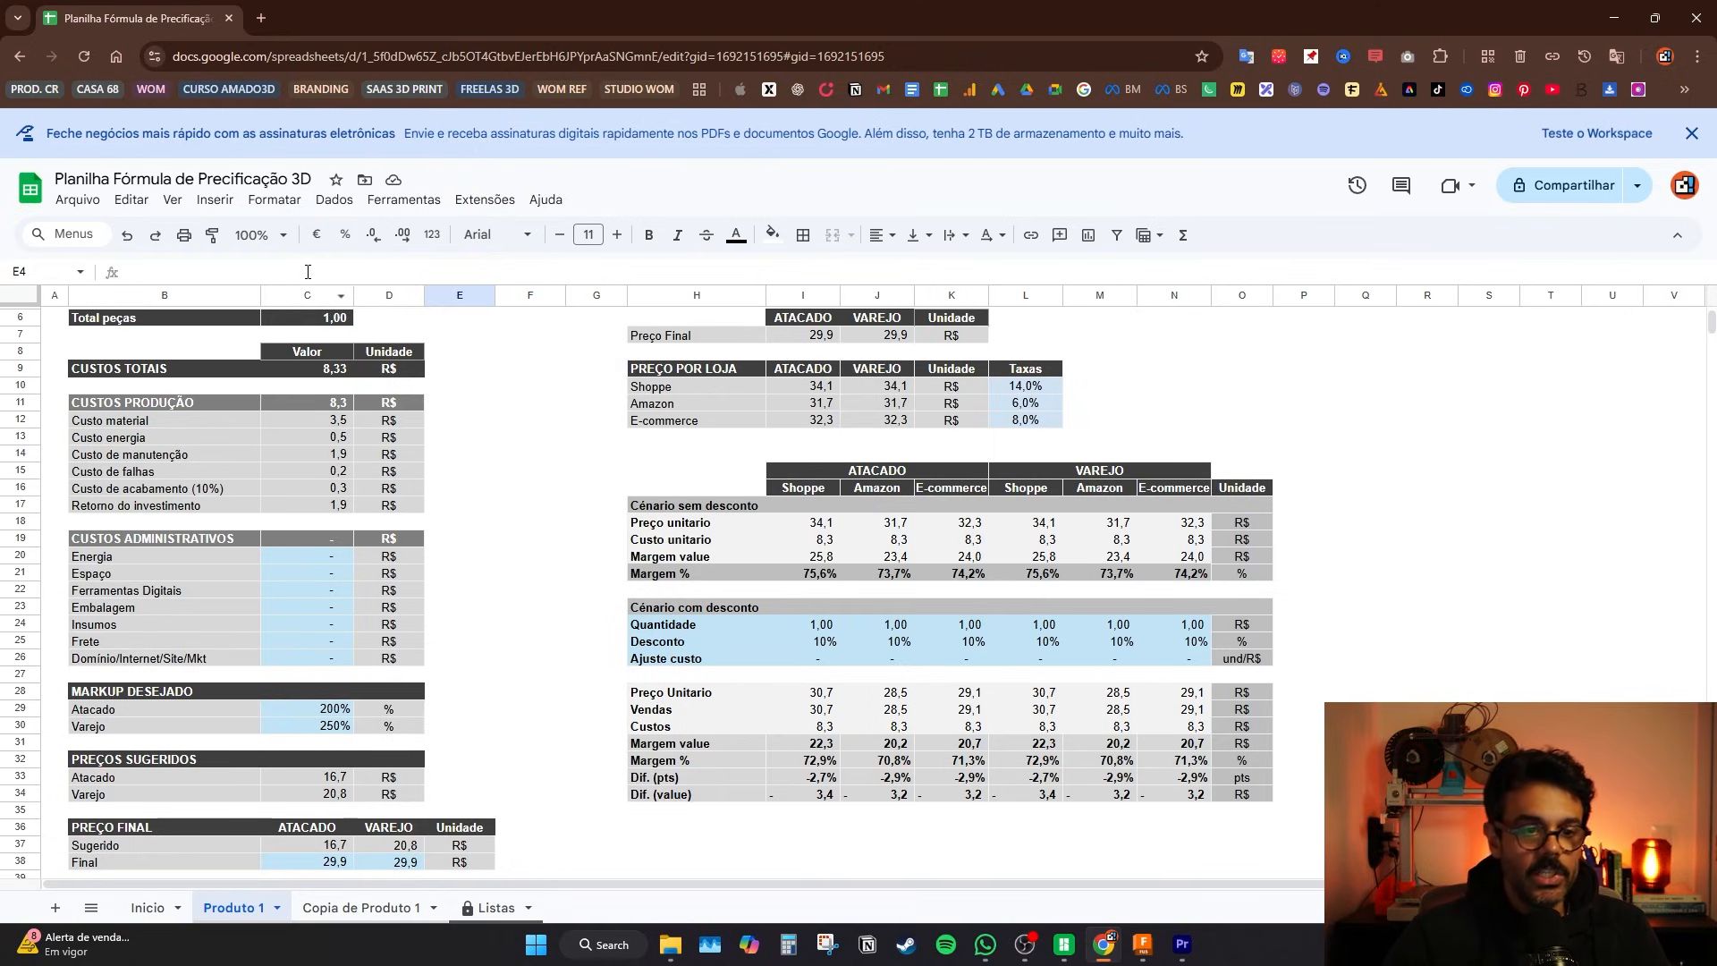
scroll(197, 581, "down", 1)
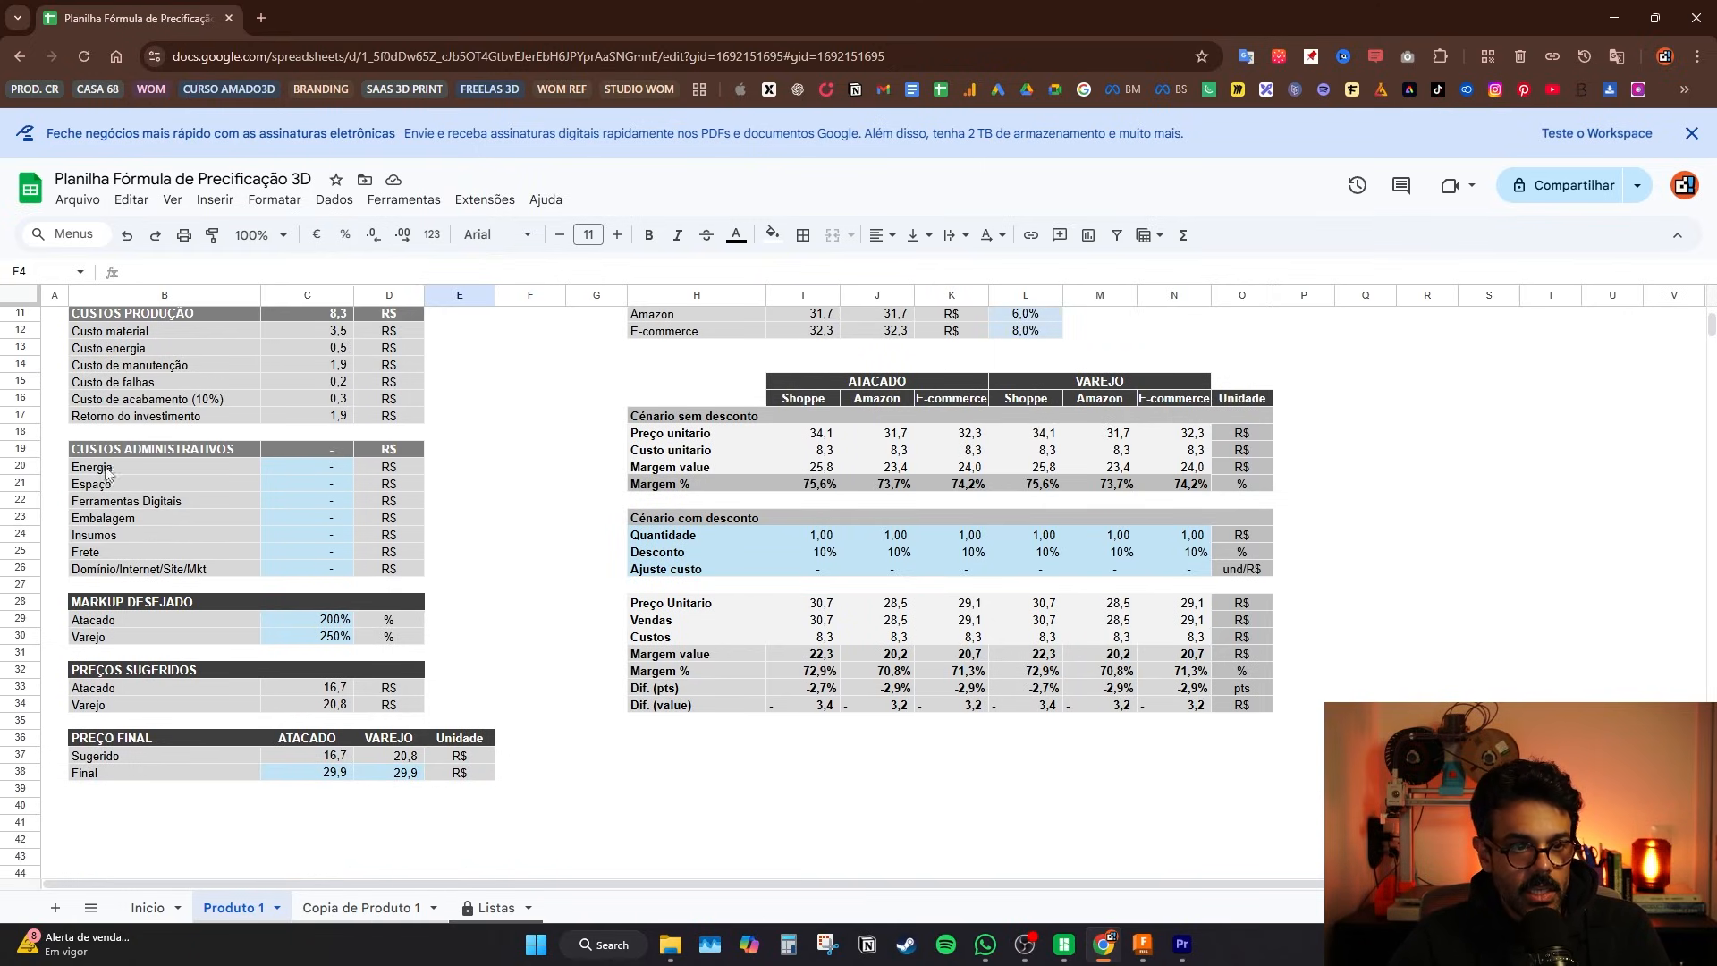
scroll(185, 454, "up", 1)
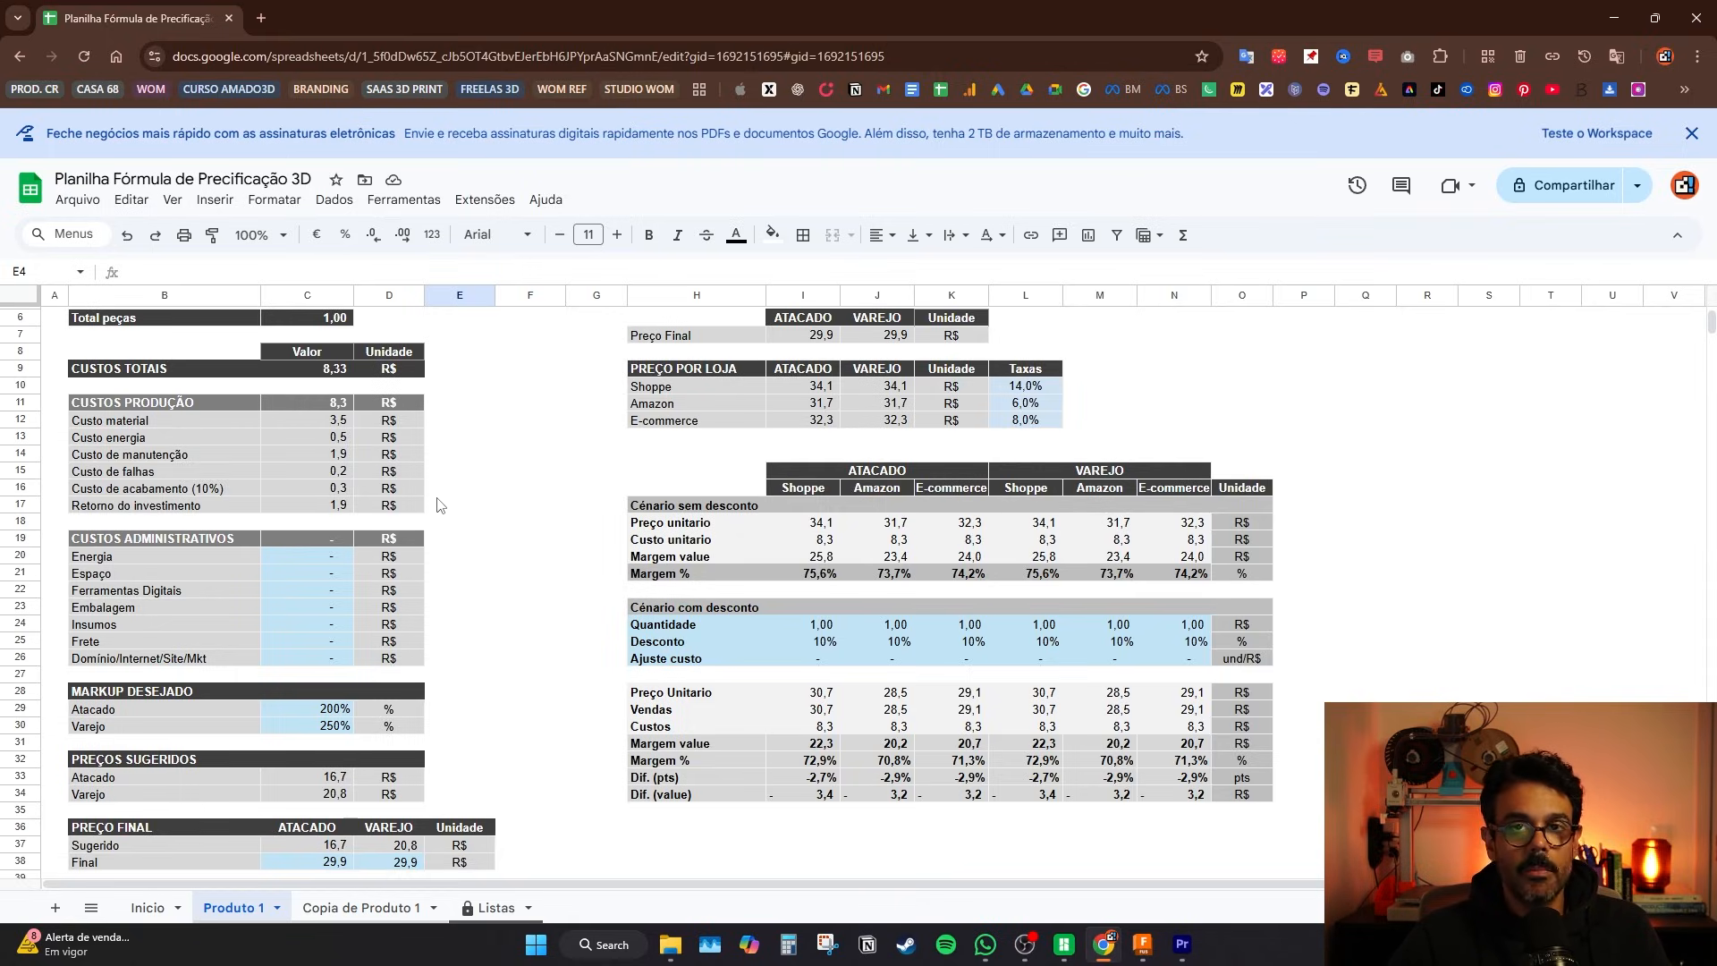
scroll(496, 494, "down", 2)
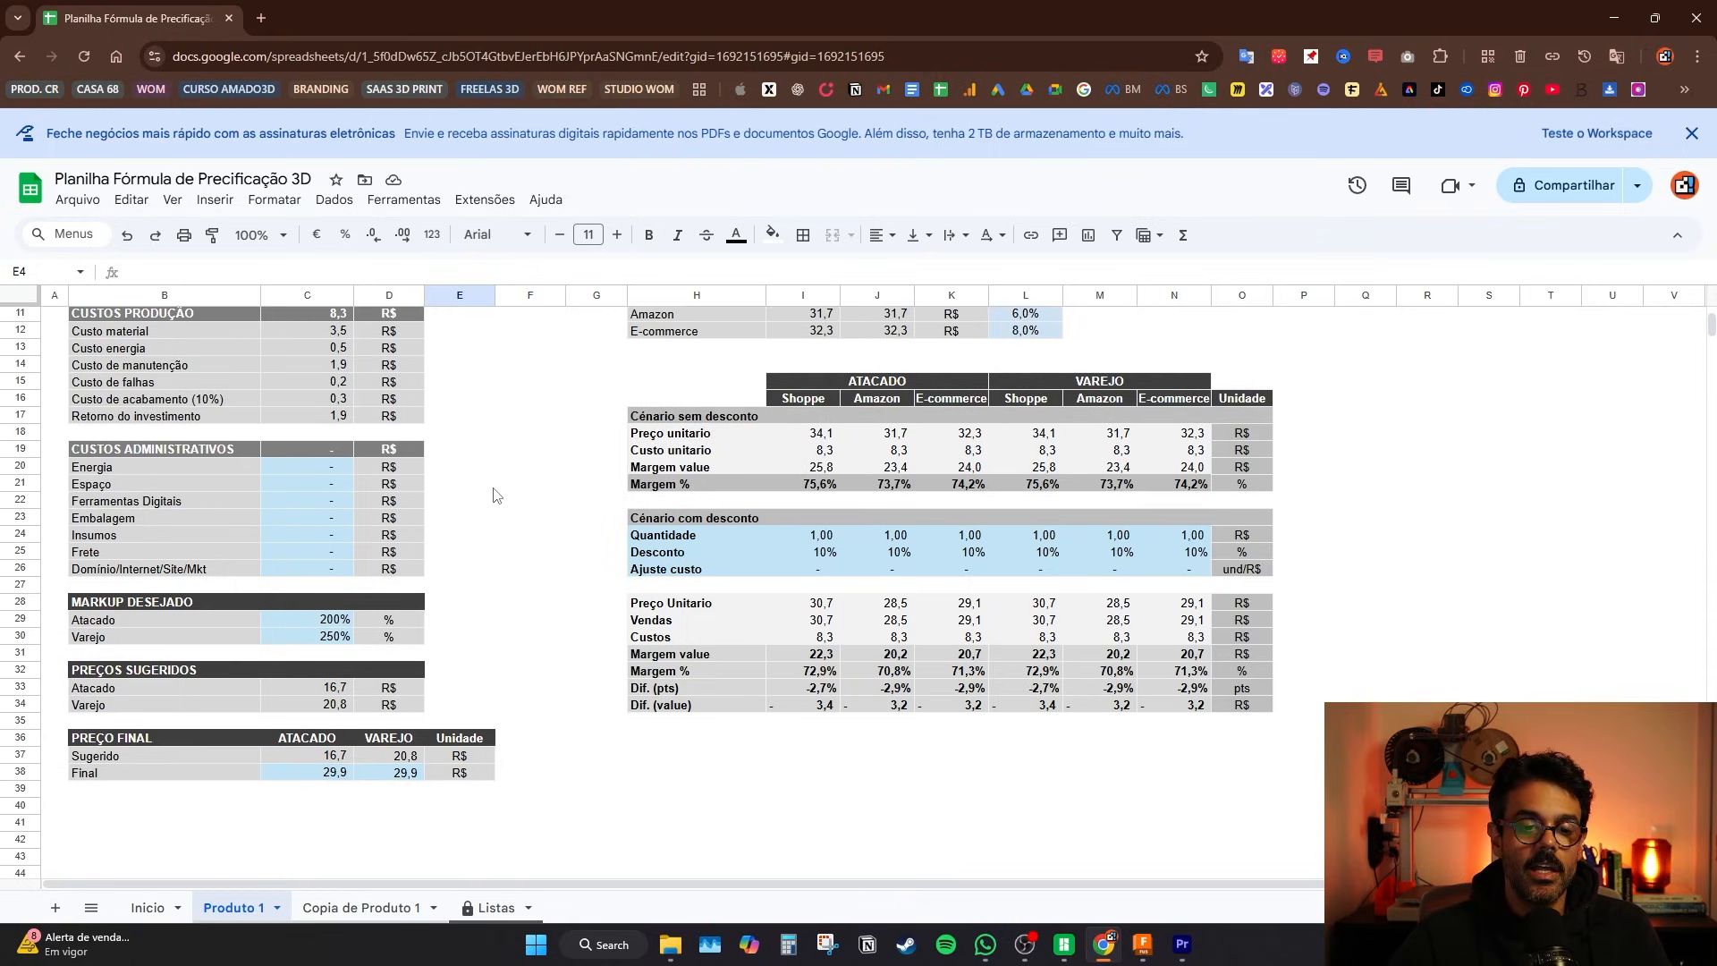
scroll(528, 510, "down", 2)
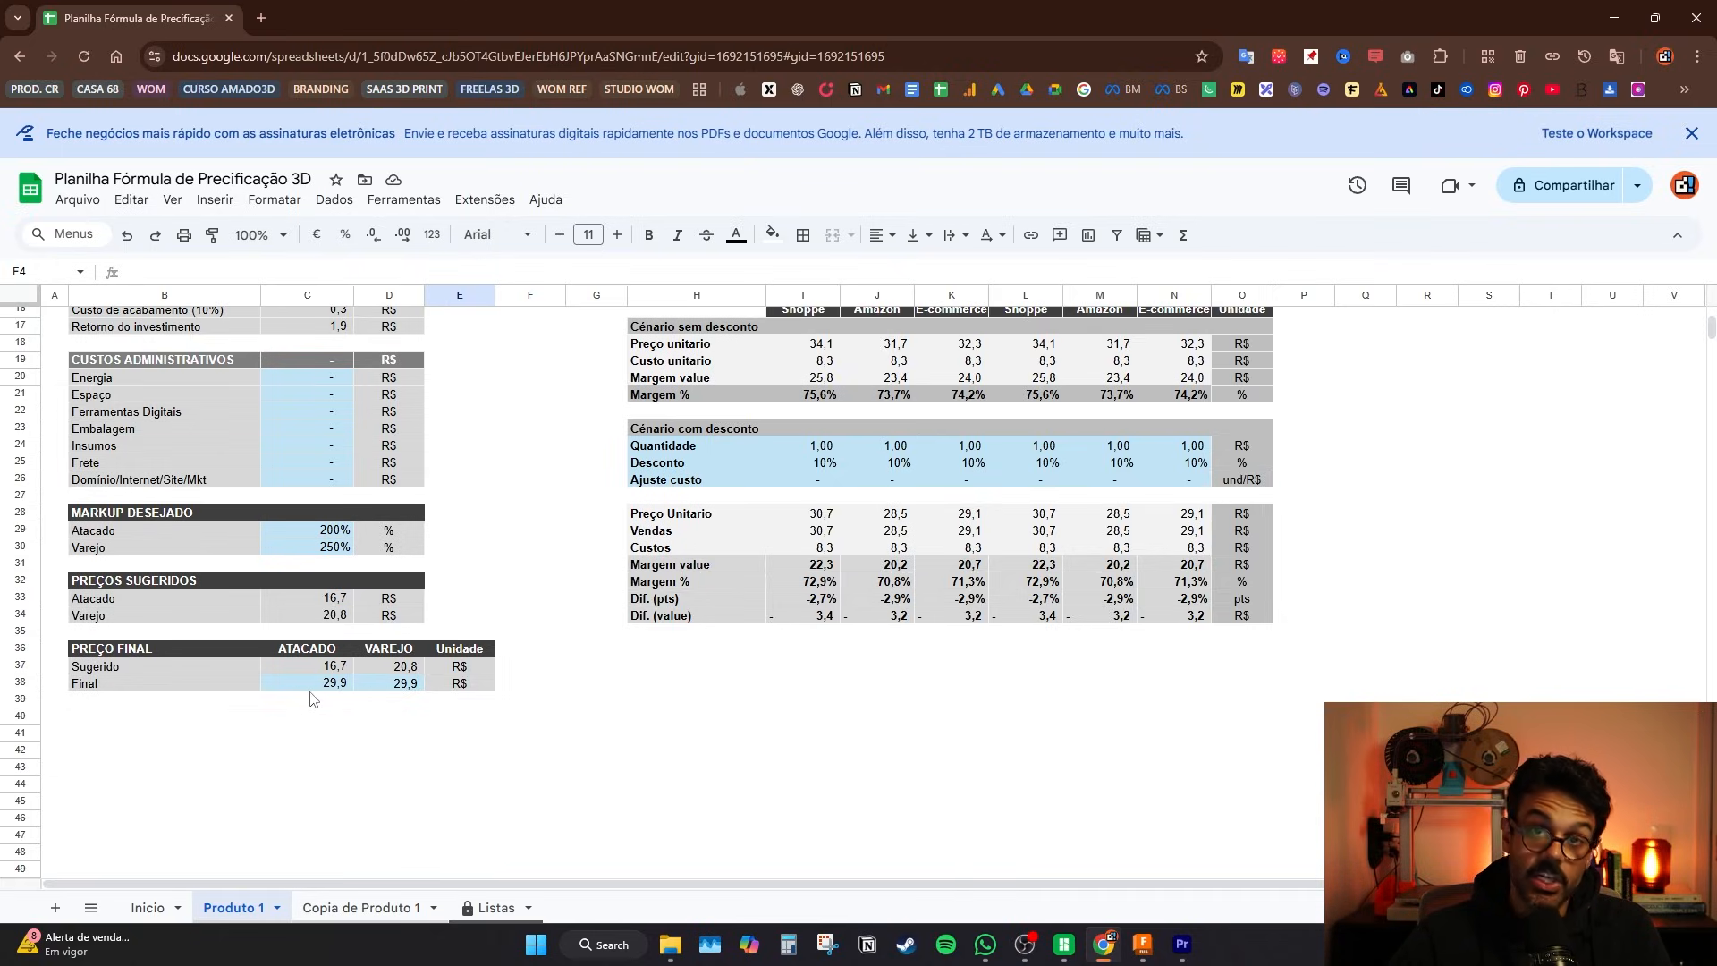
scroll(606, 573, "up", 5)
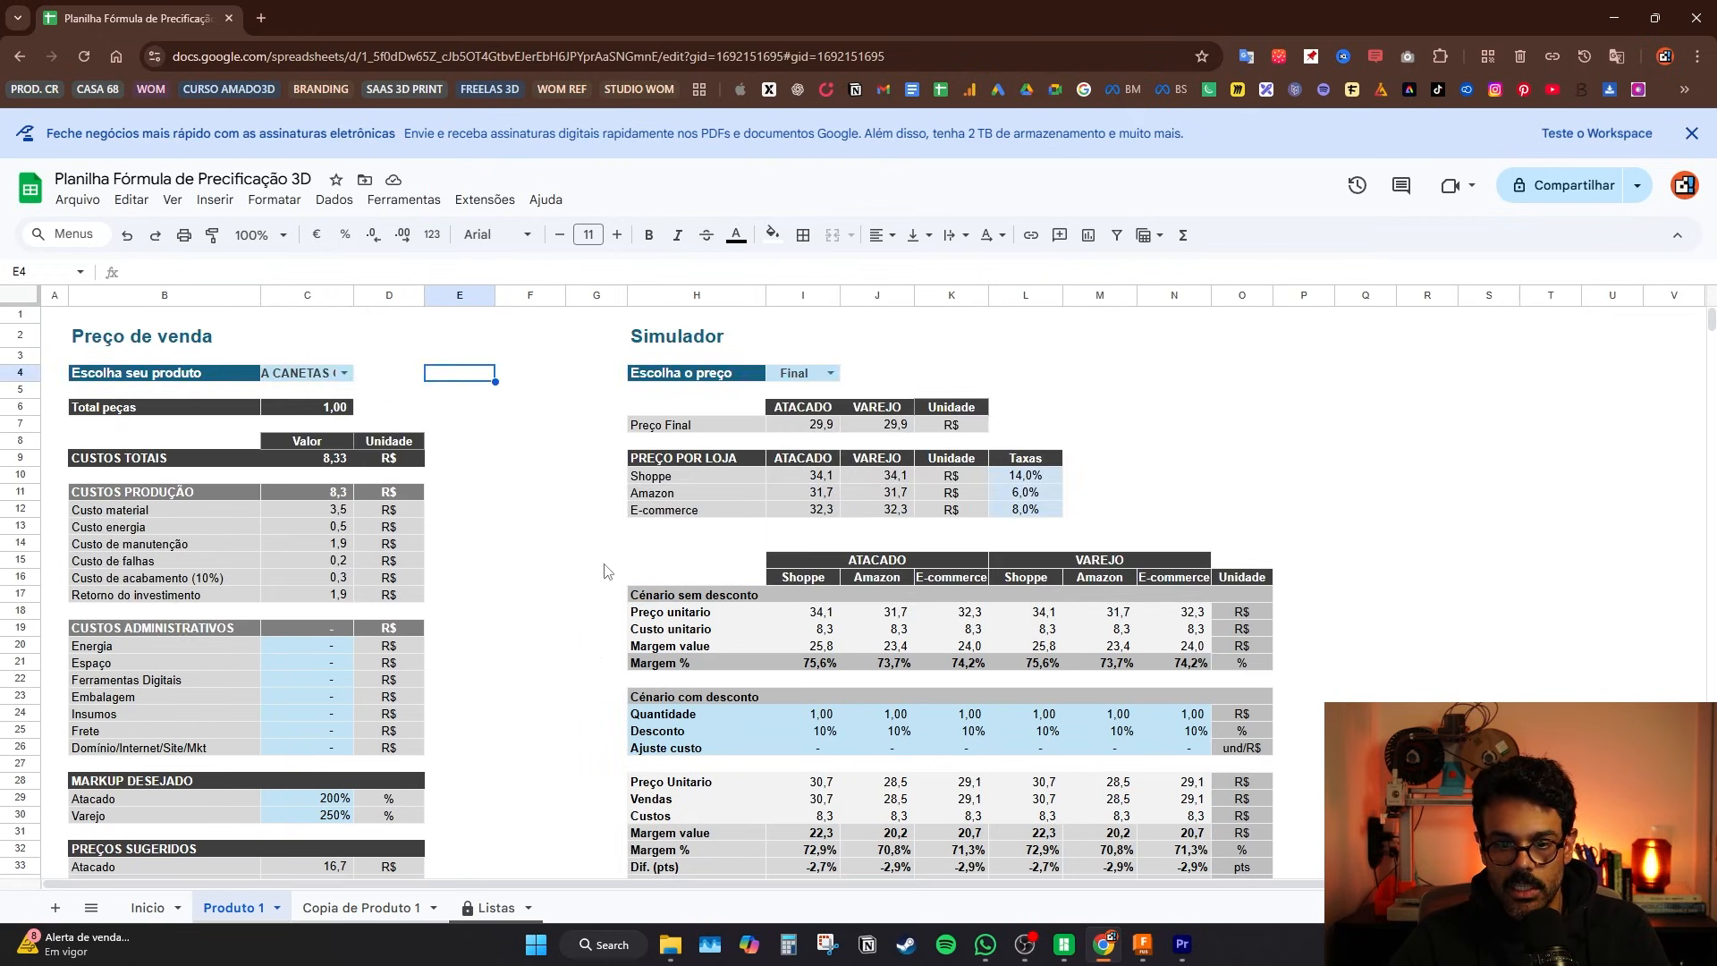
scroll(1028, 479, "down", 2)
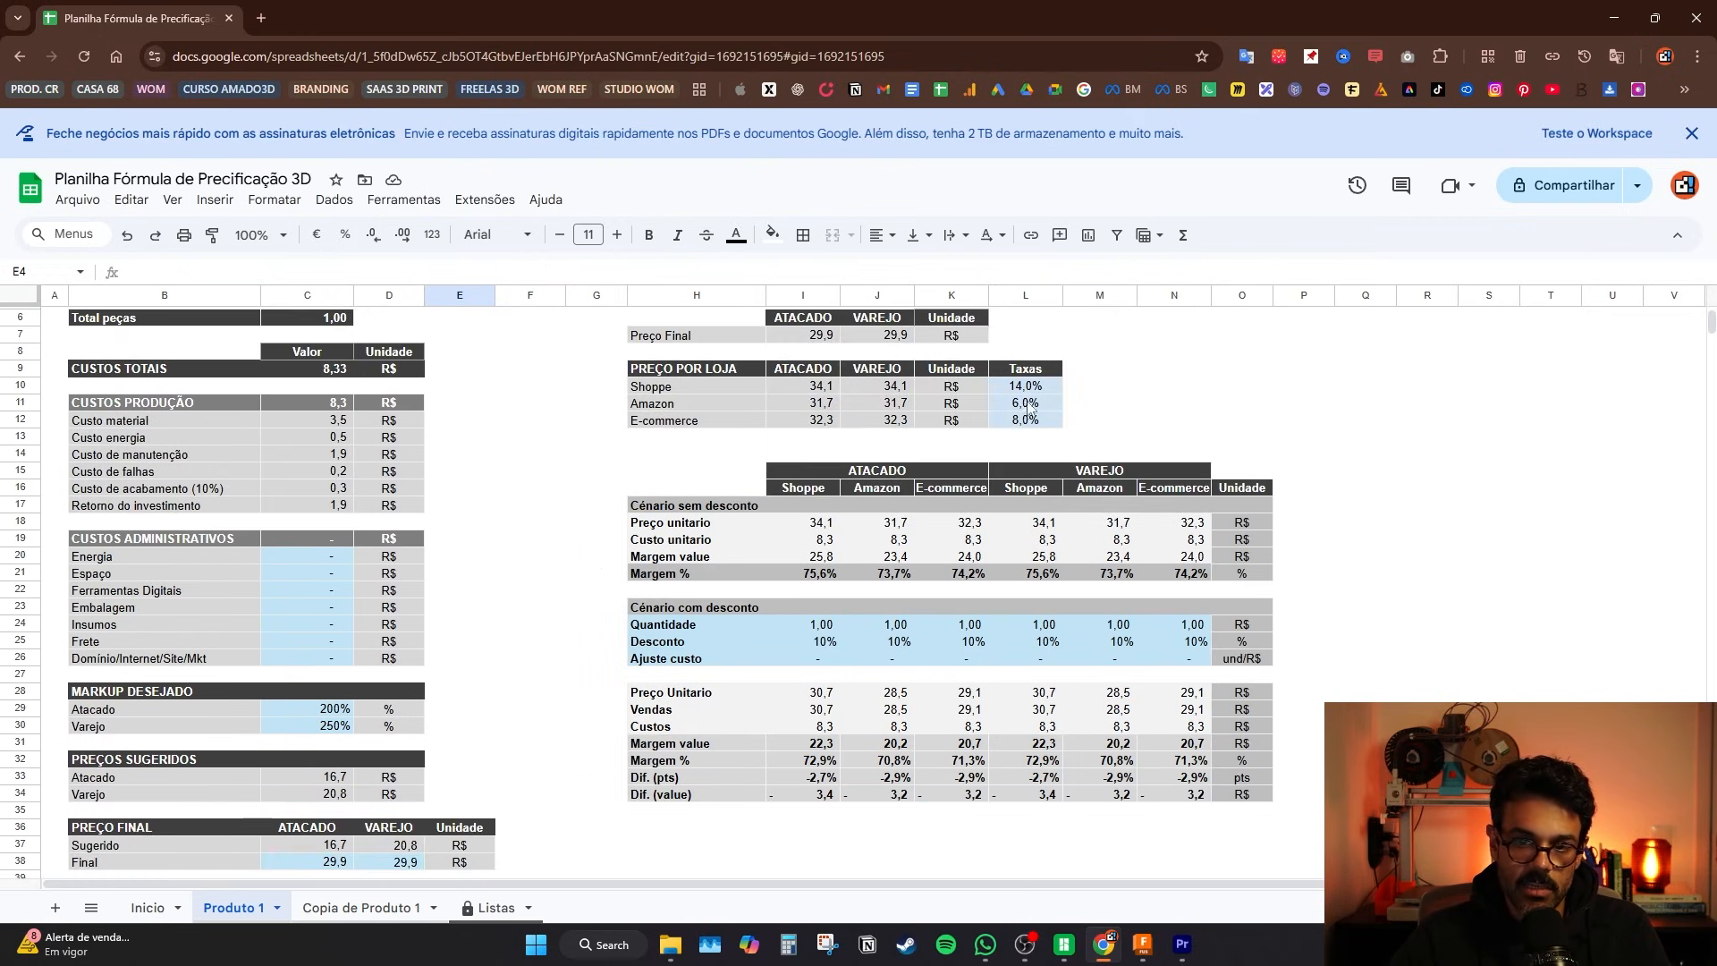
scroll(666, 707, "down", 1)
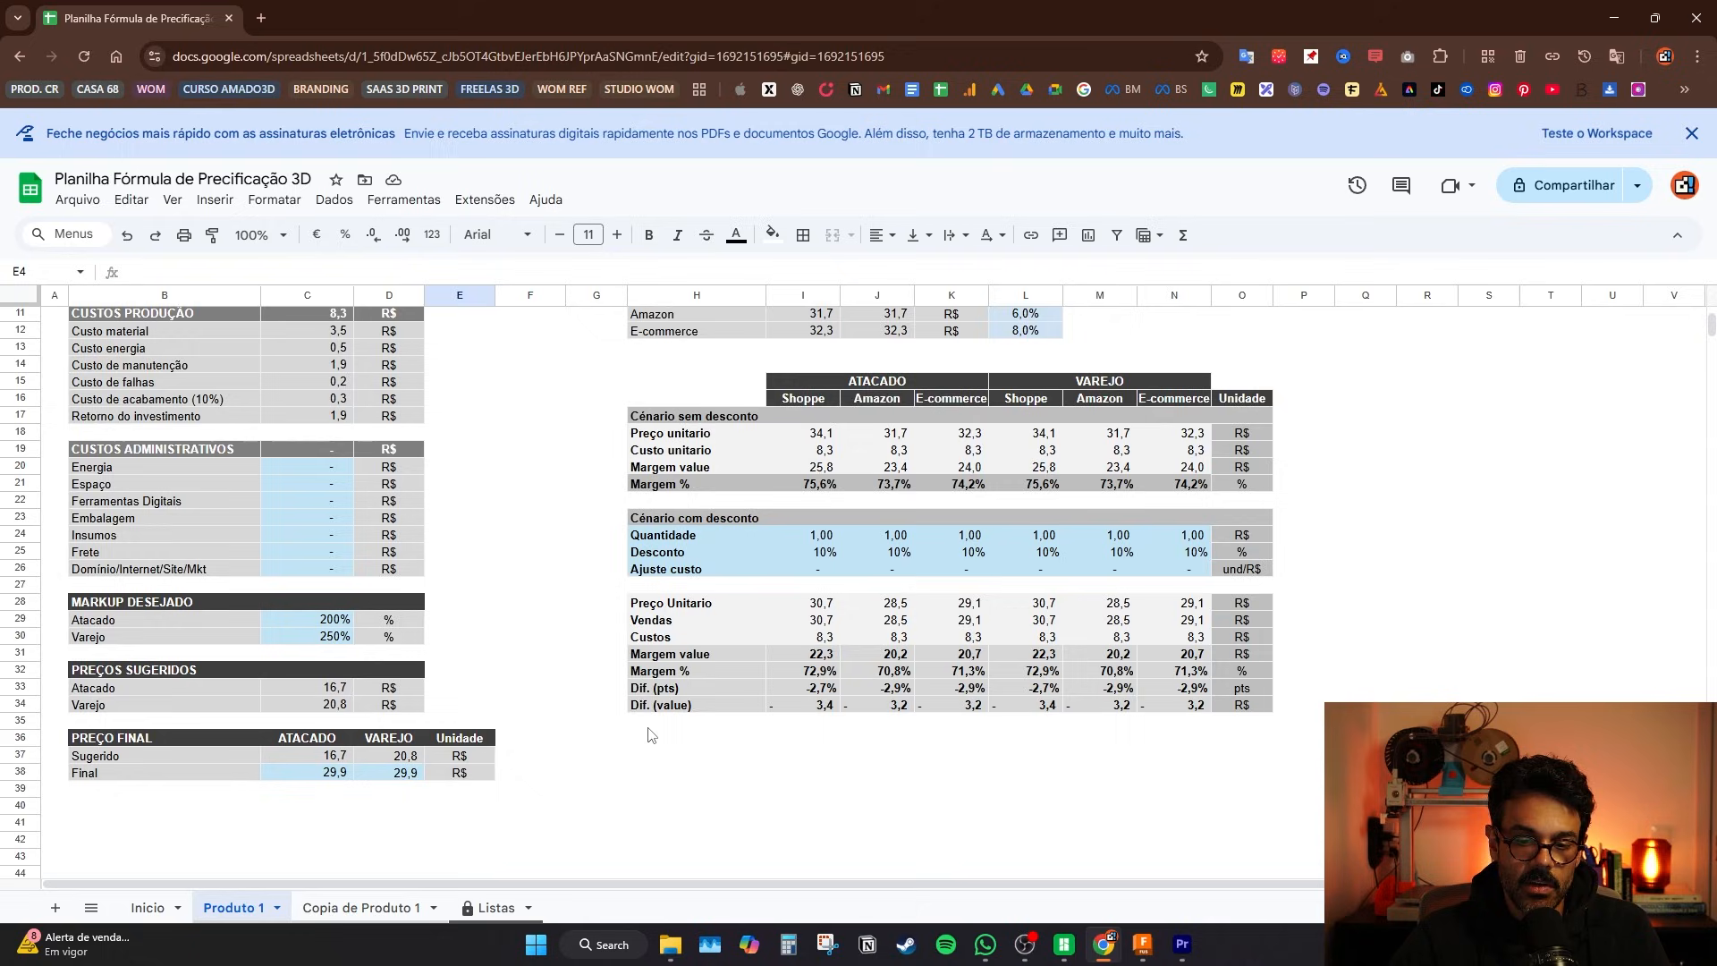
scroll(792, 593, "up", 2)
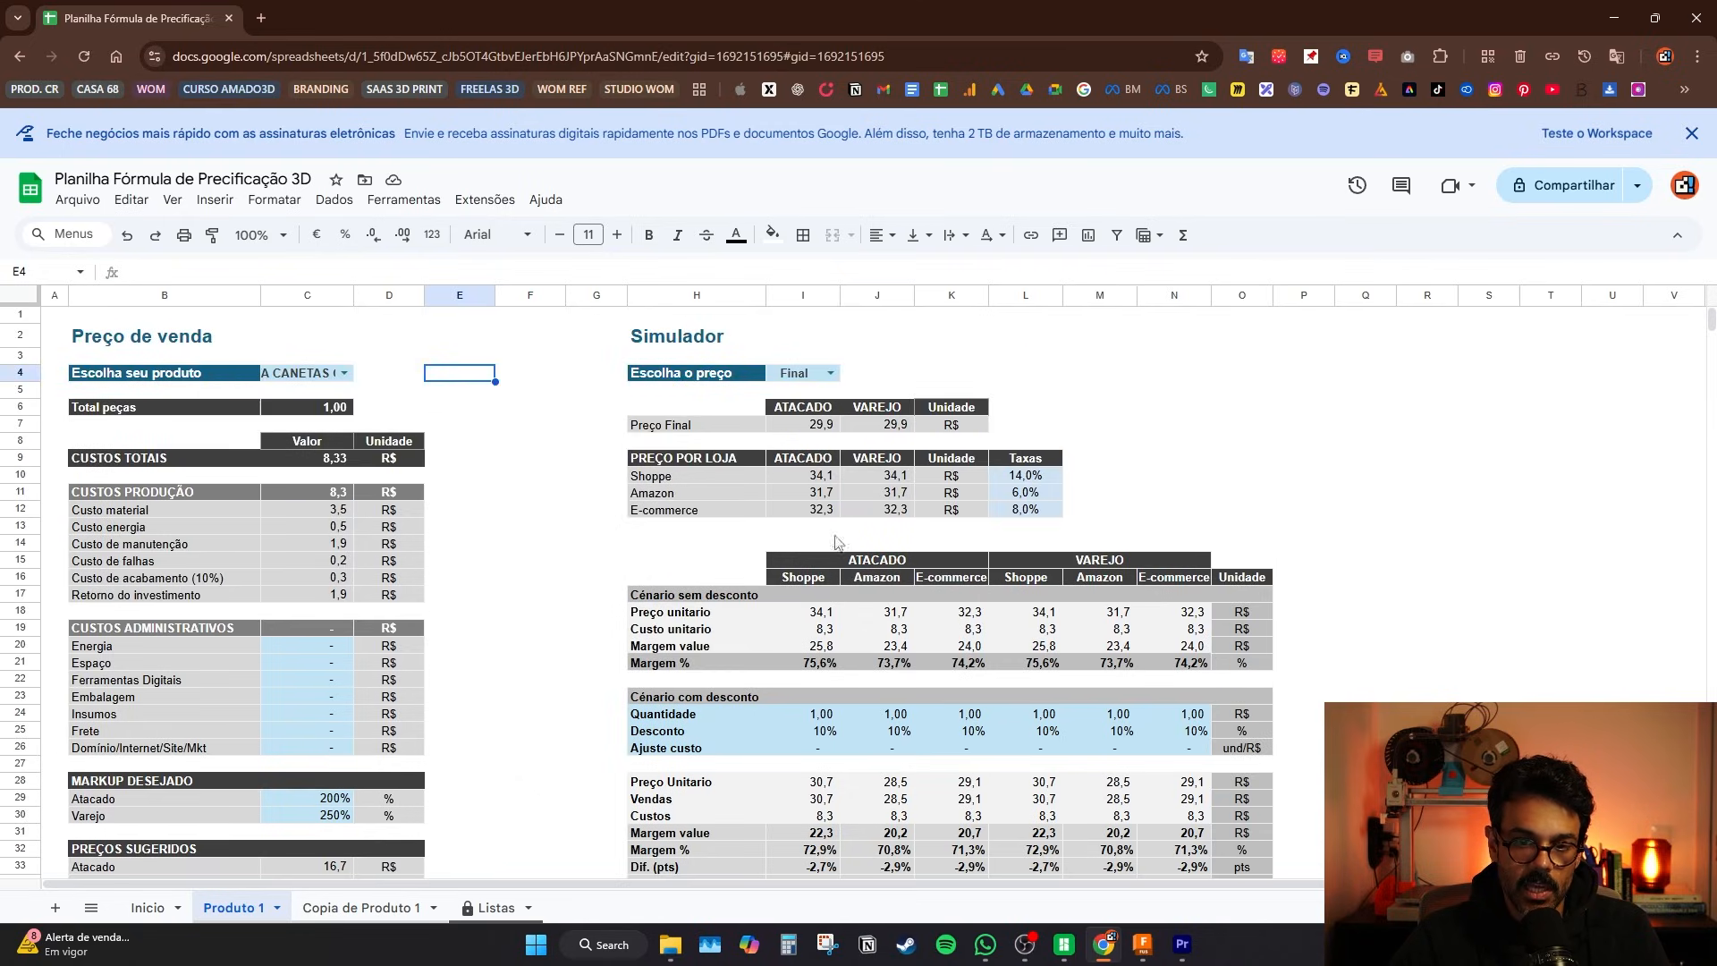
left_click(1026, 479)
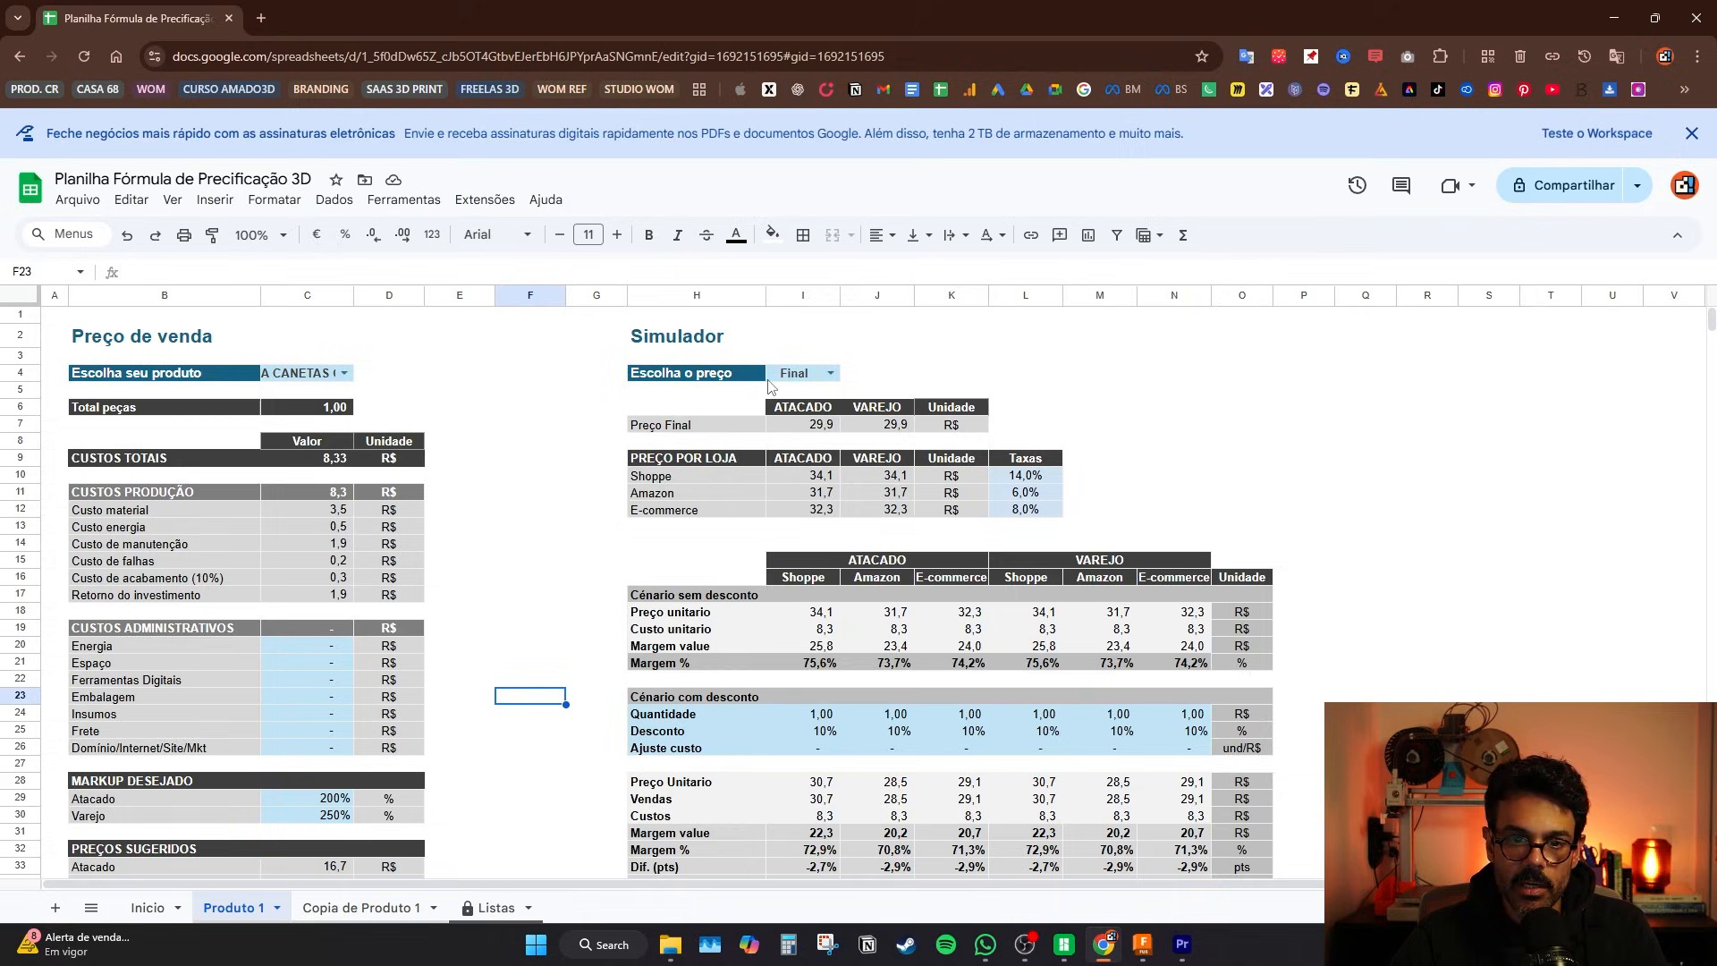
- Compare the simulator's store prices and margins using the Sugerido price, and return the price choice to Final
left_click(829, 373)
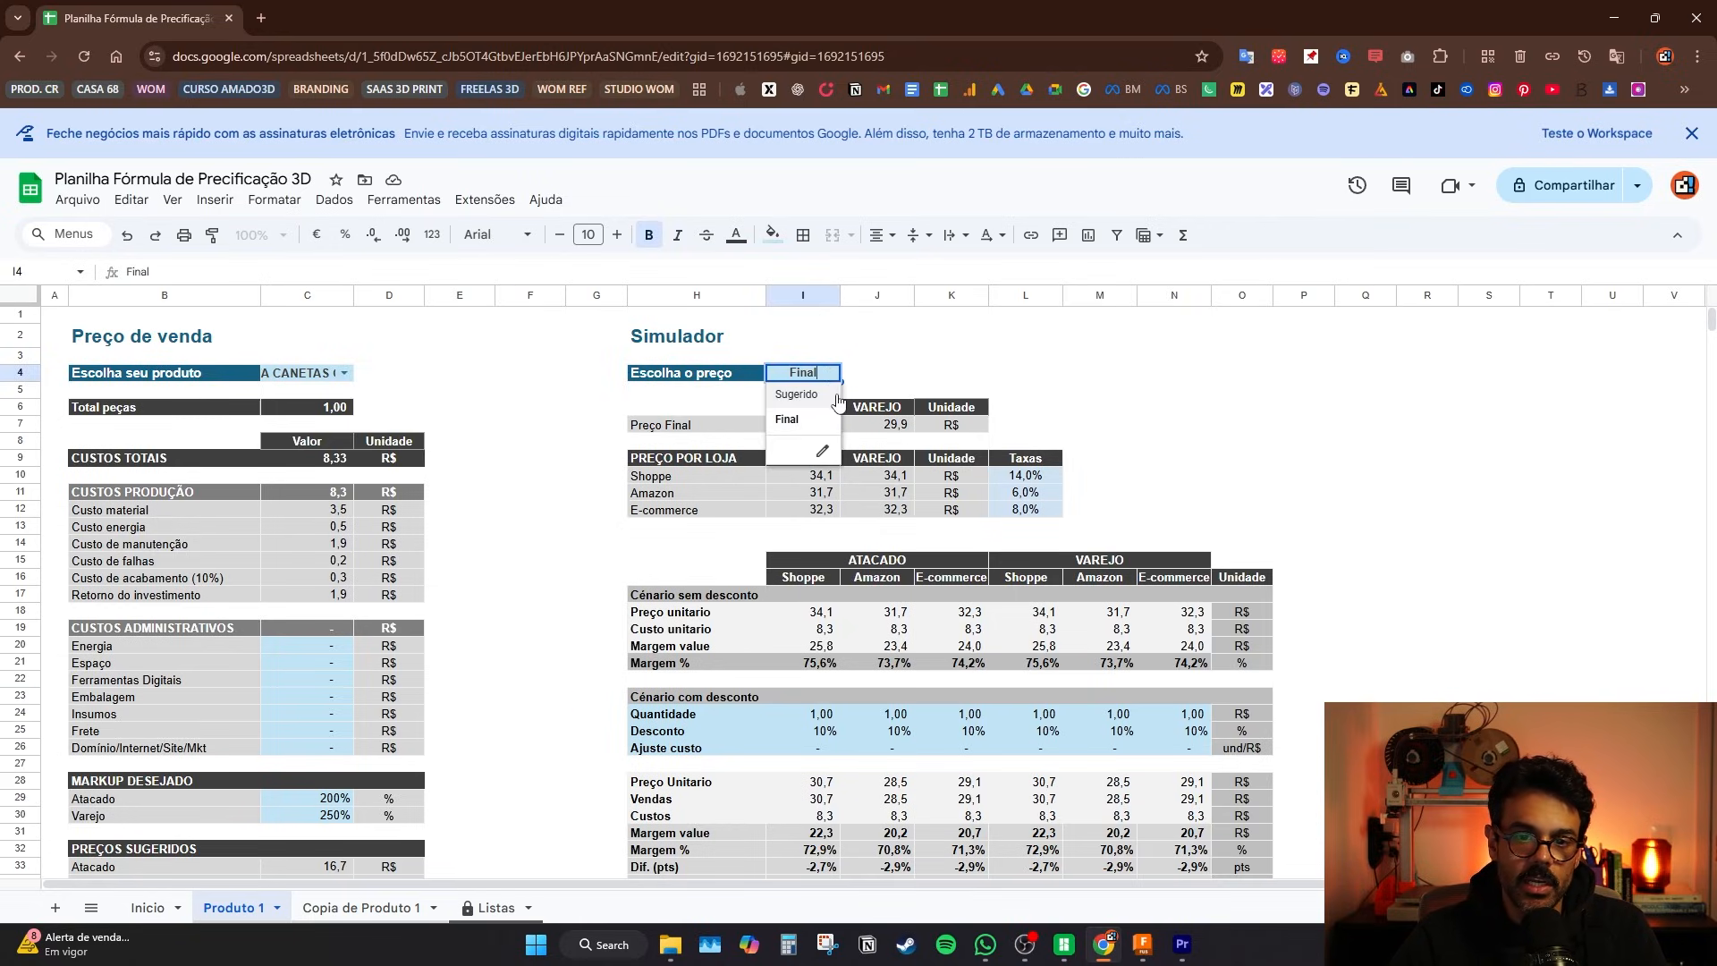
left_click(798, 395)
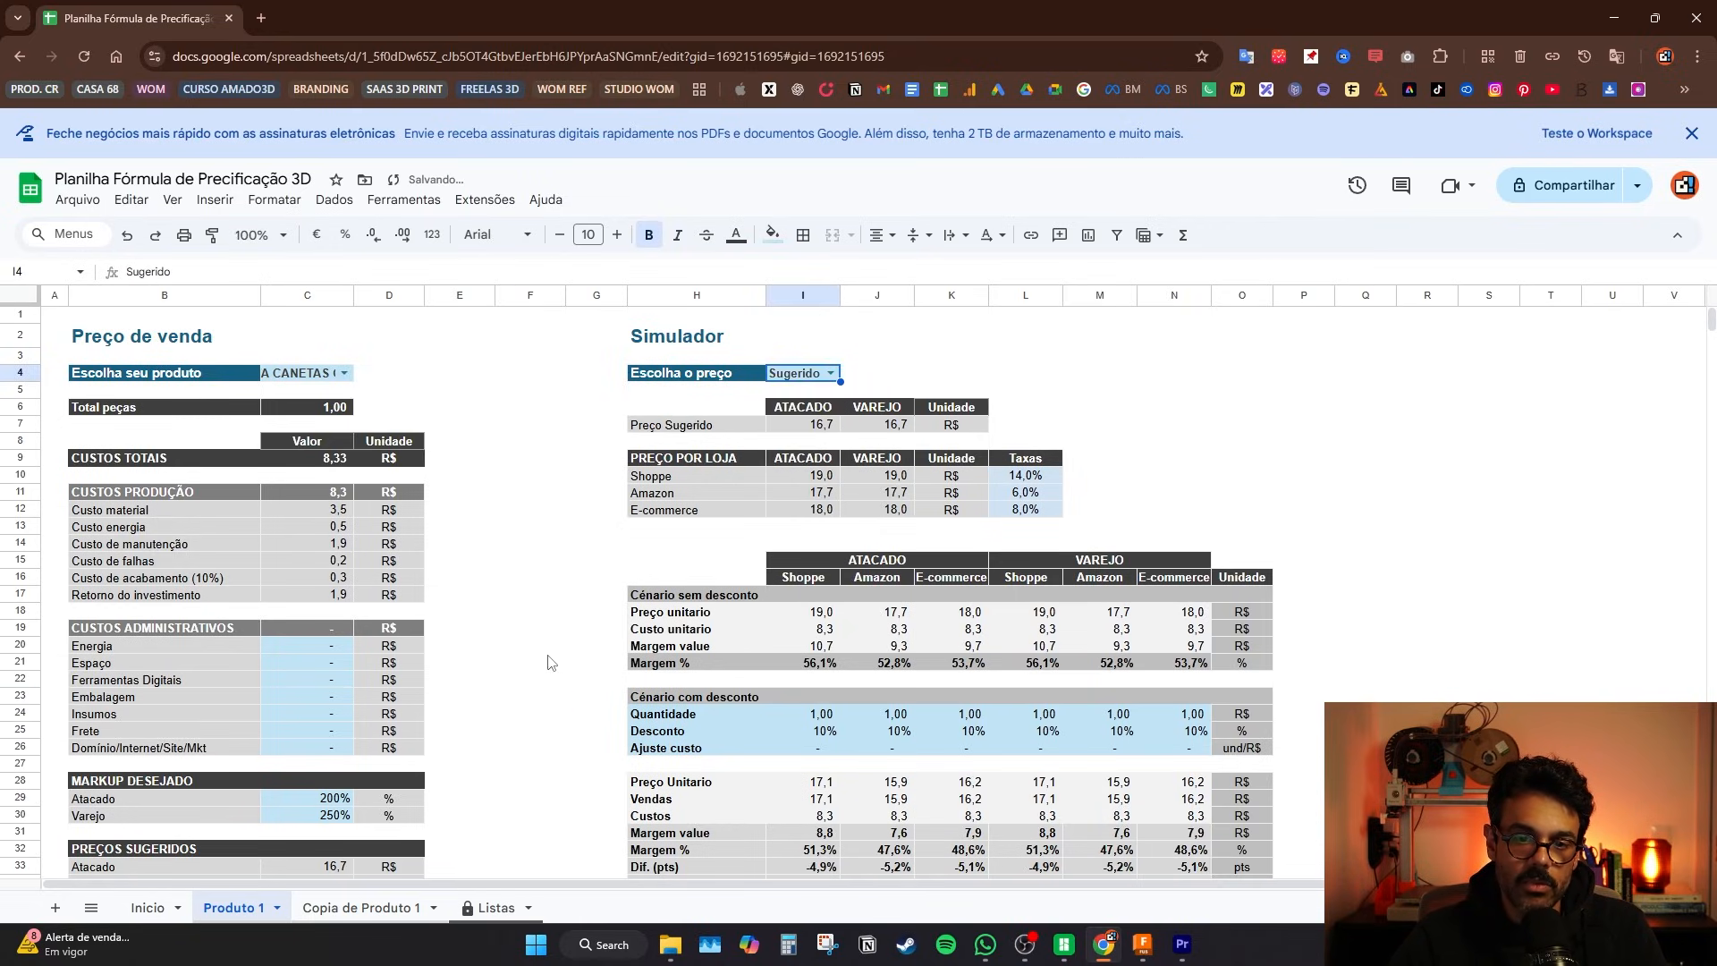
scroll(539, 665, "down", 4)
scroll(460, 539, "up", 4)
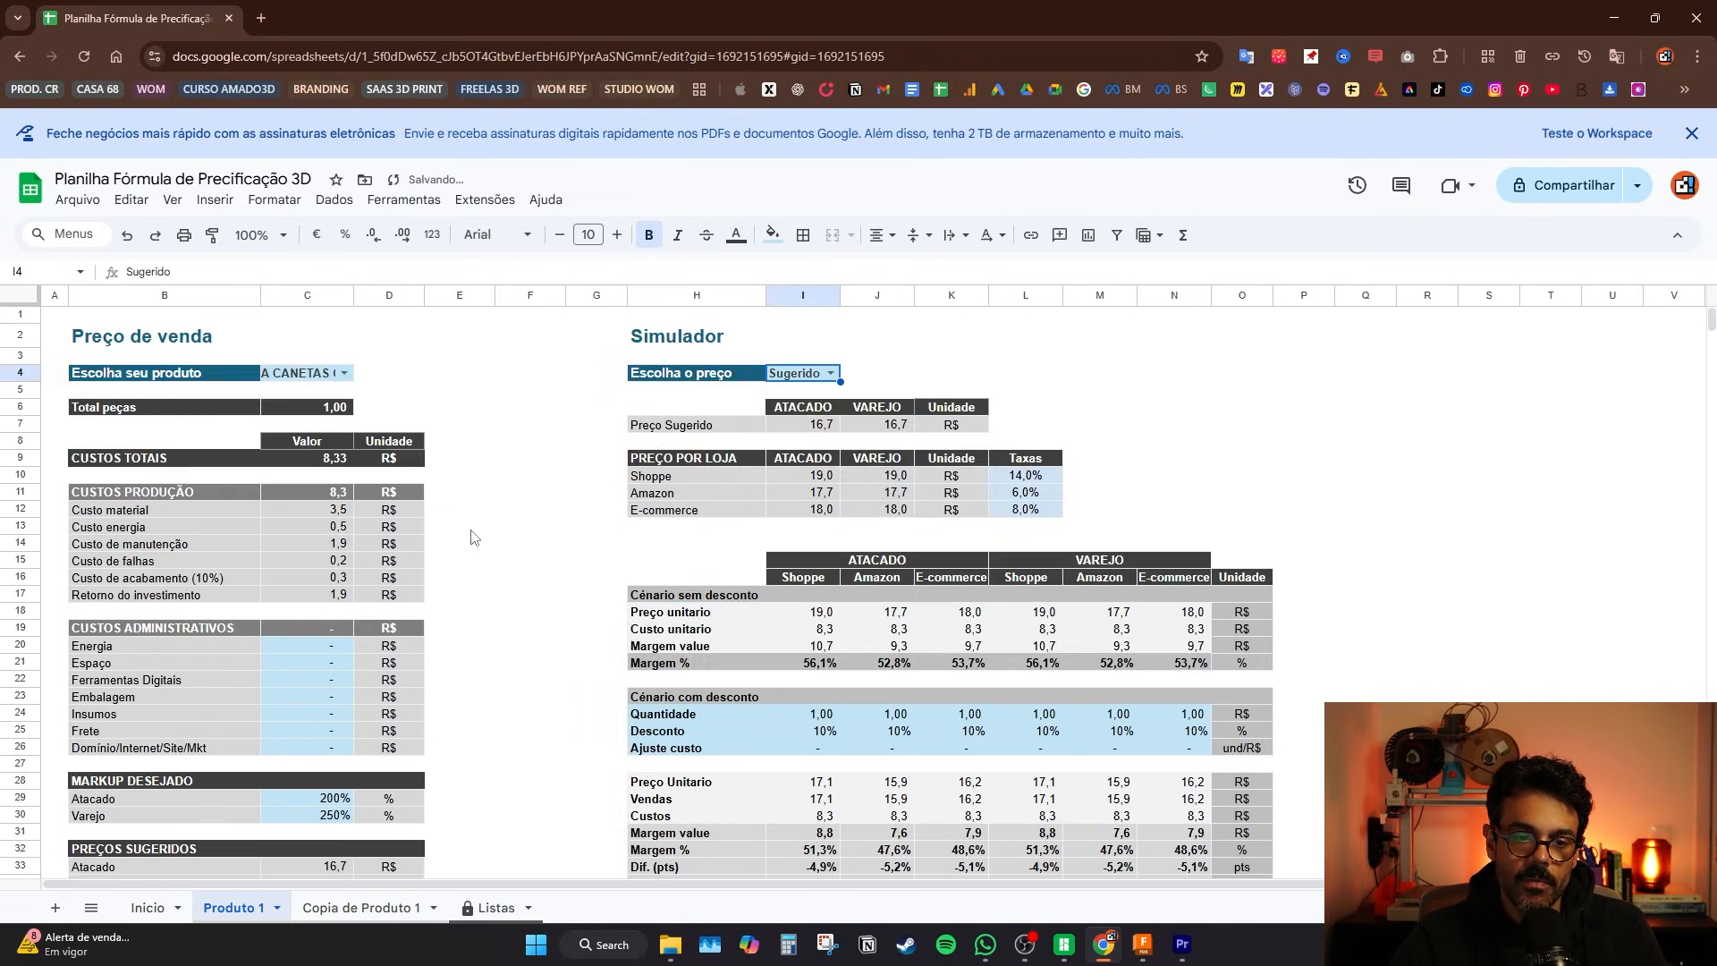
left_click(830, 373)
left_click(791, 415)
scroll(429, 666, "down", 5)
scroll(346, 660, "up", 3)
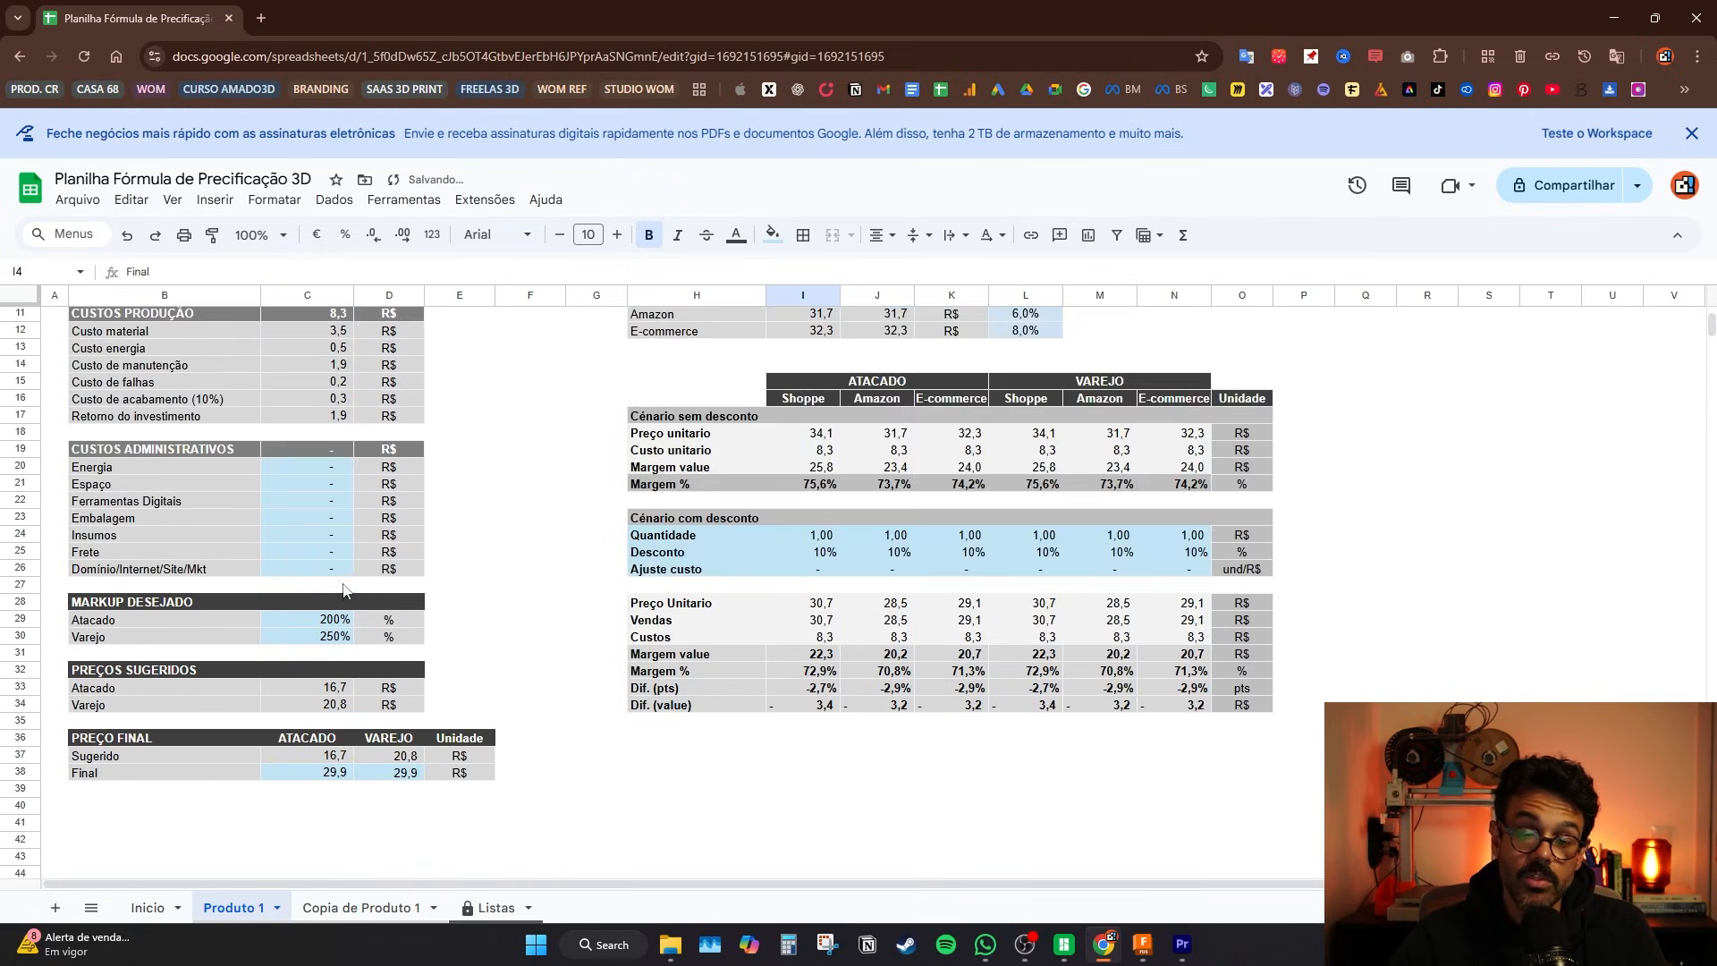
left_click(587, 573)
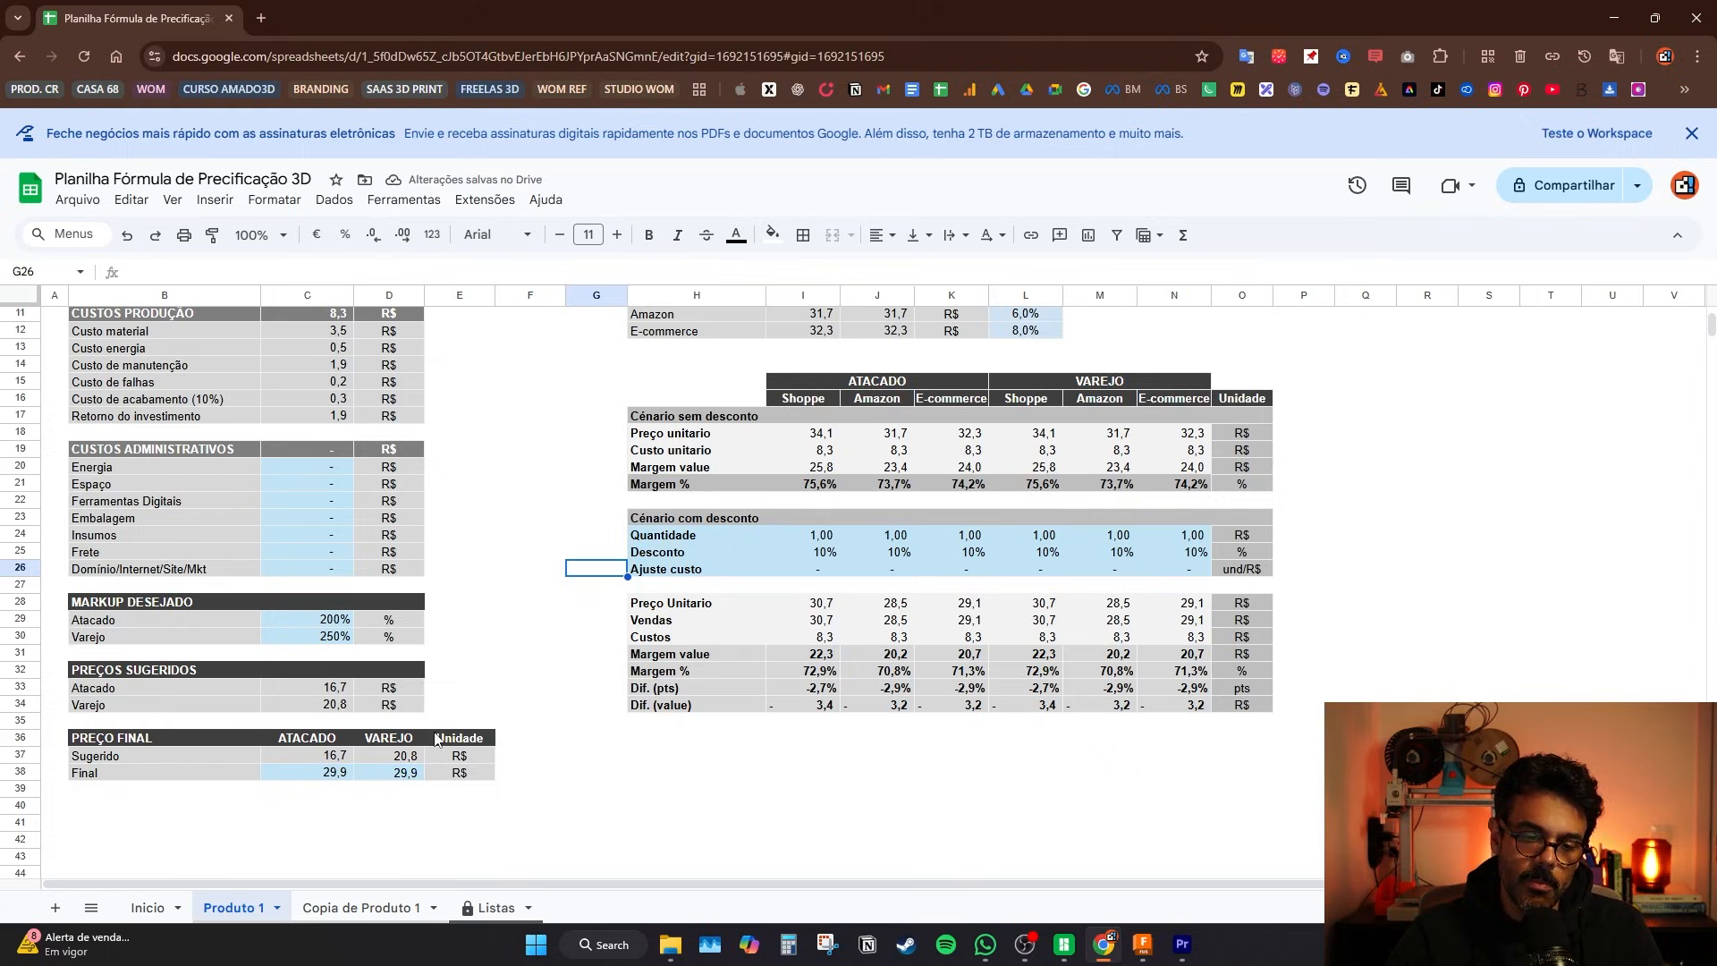
- Set the final prices to 26 for wholesale and 27 for retail, and all of the simulator's store discounts to 0%
left_click(328, 775)
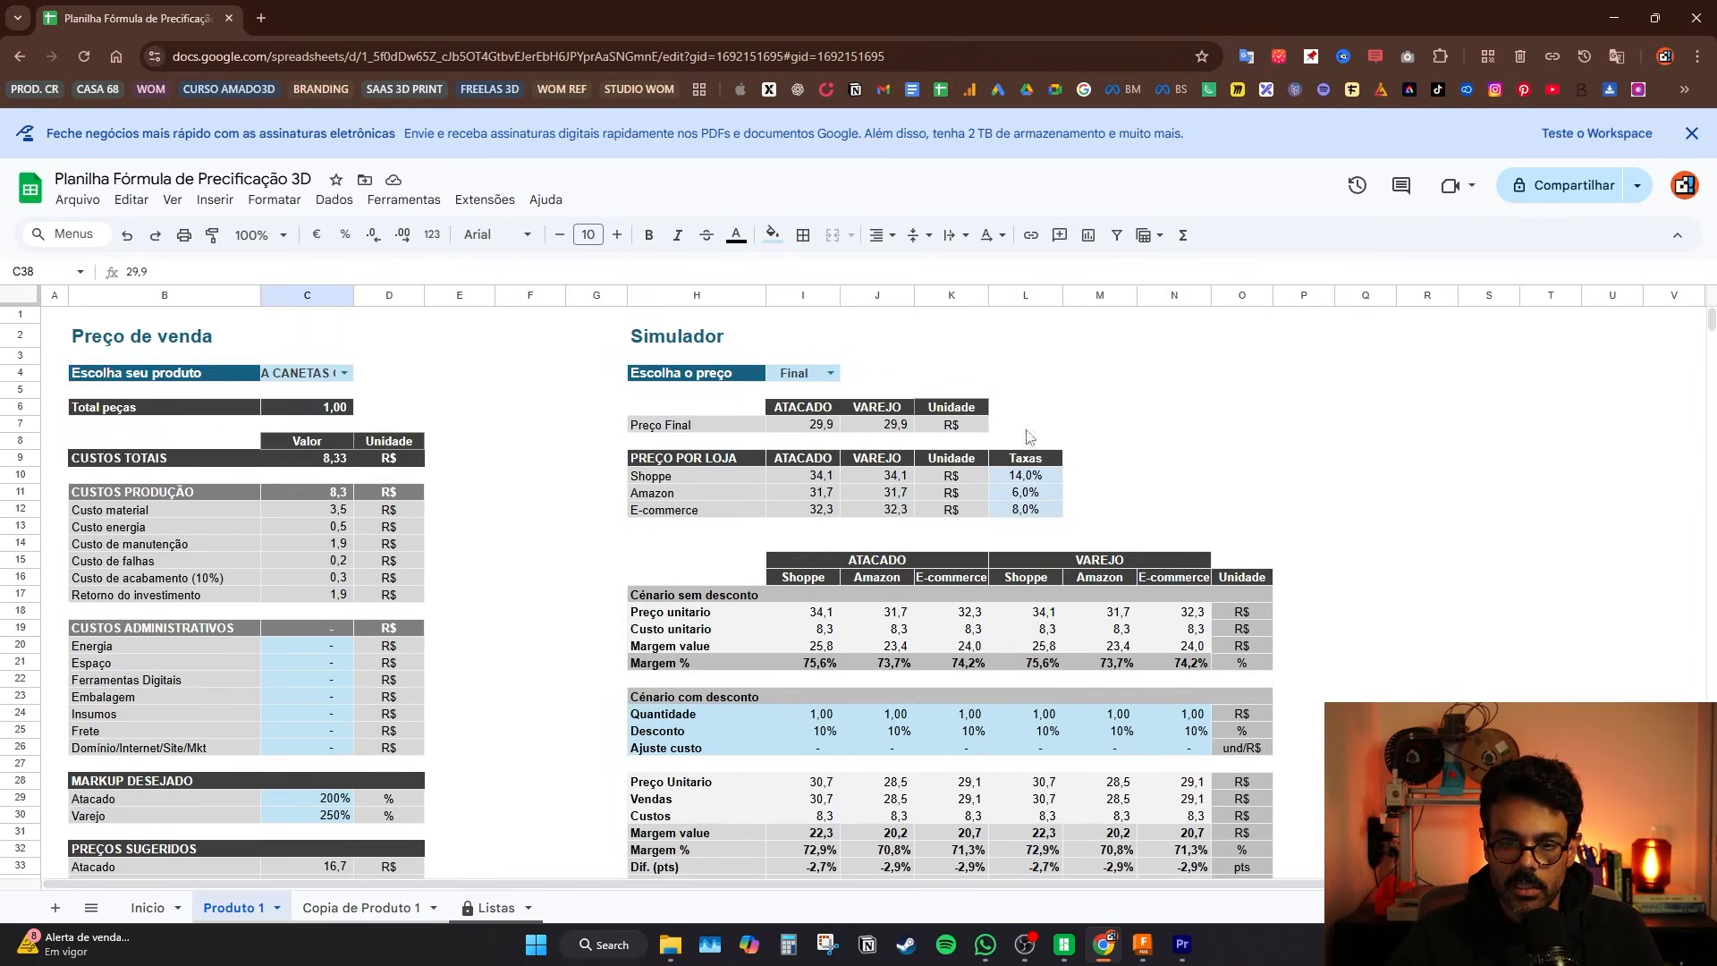
scroll(487, 684, "down", 2)
key("Tab")
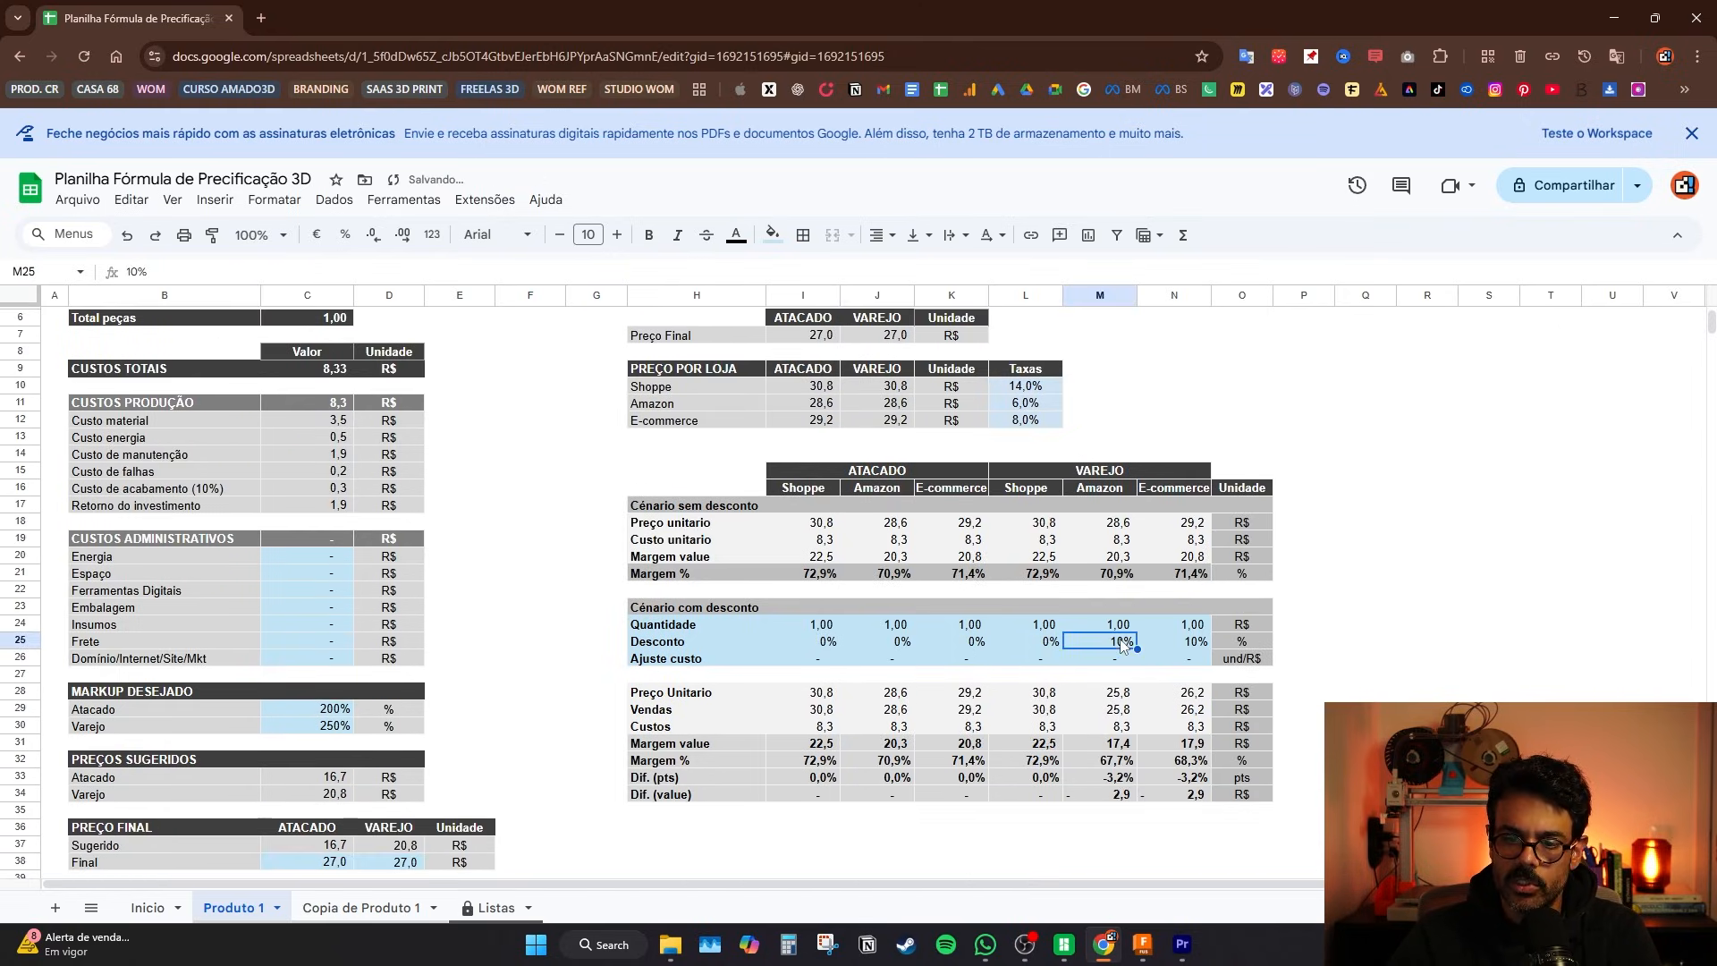
type("0")
key("Tab")
type("0")
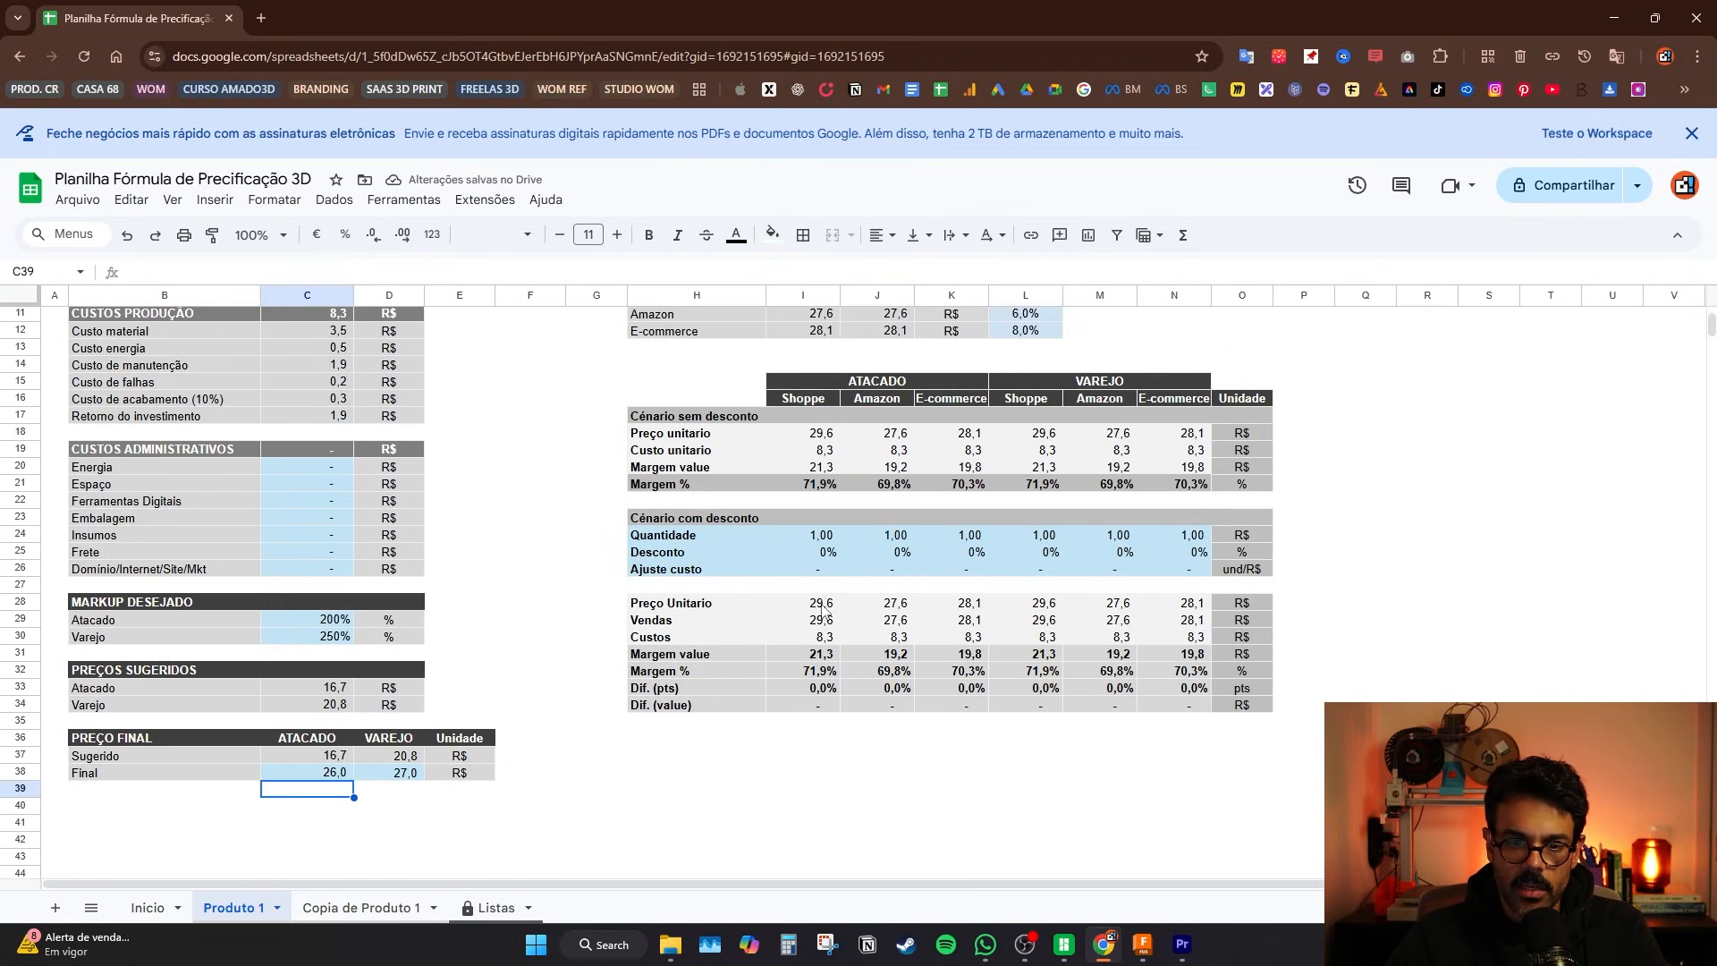
- Examine the simulator's unit prices, the Shoppe fee, the administrative cost entries and the wholesale margin value
left_click(823, 608)
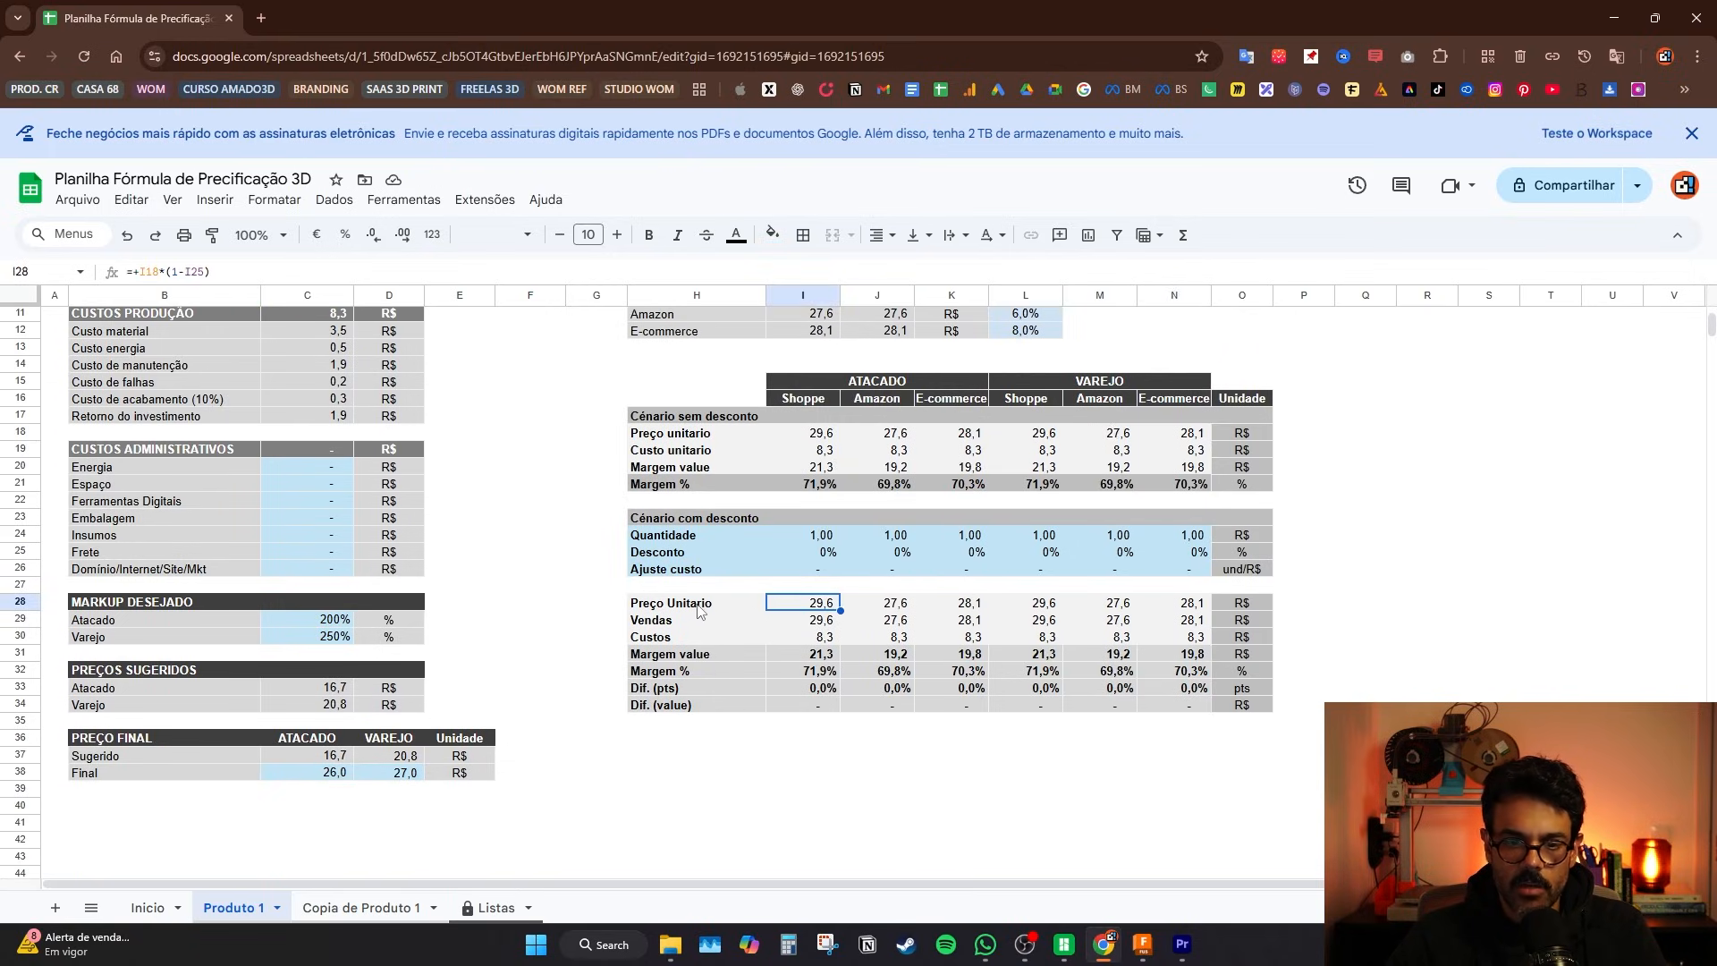
left_click(911, 605)
left_click(810, 608)
scroll(765, 617, "up", 2)
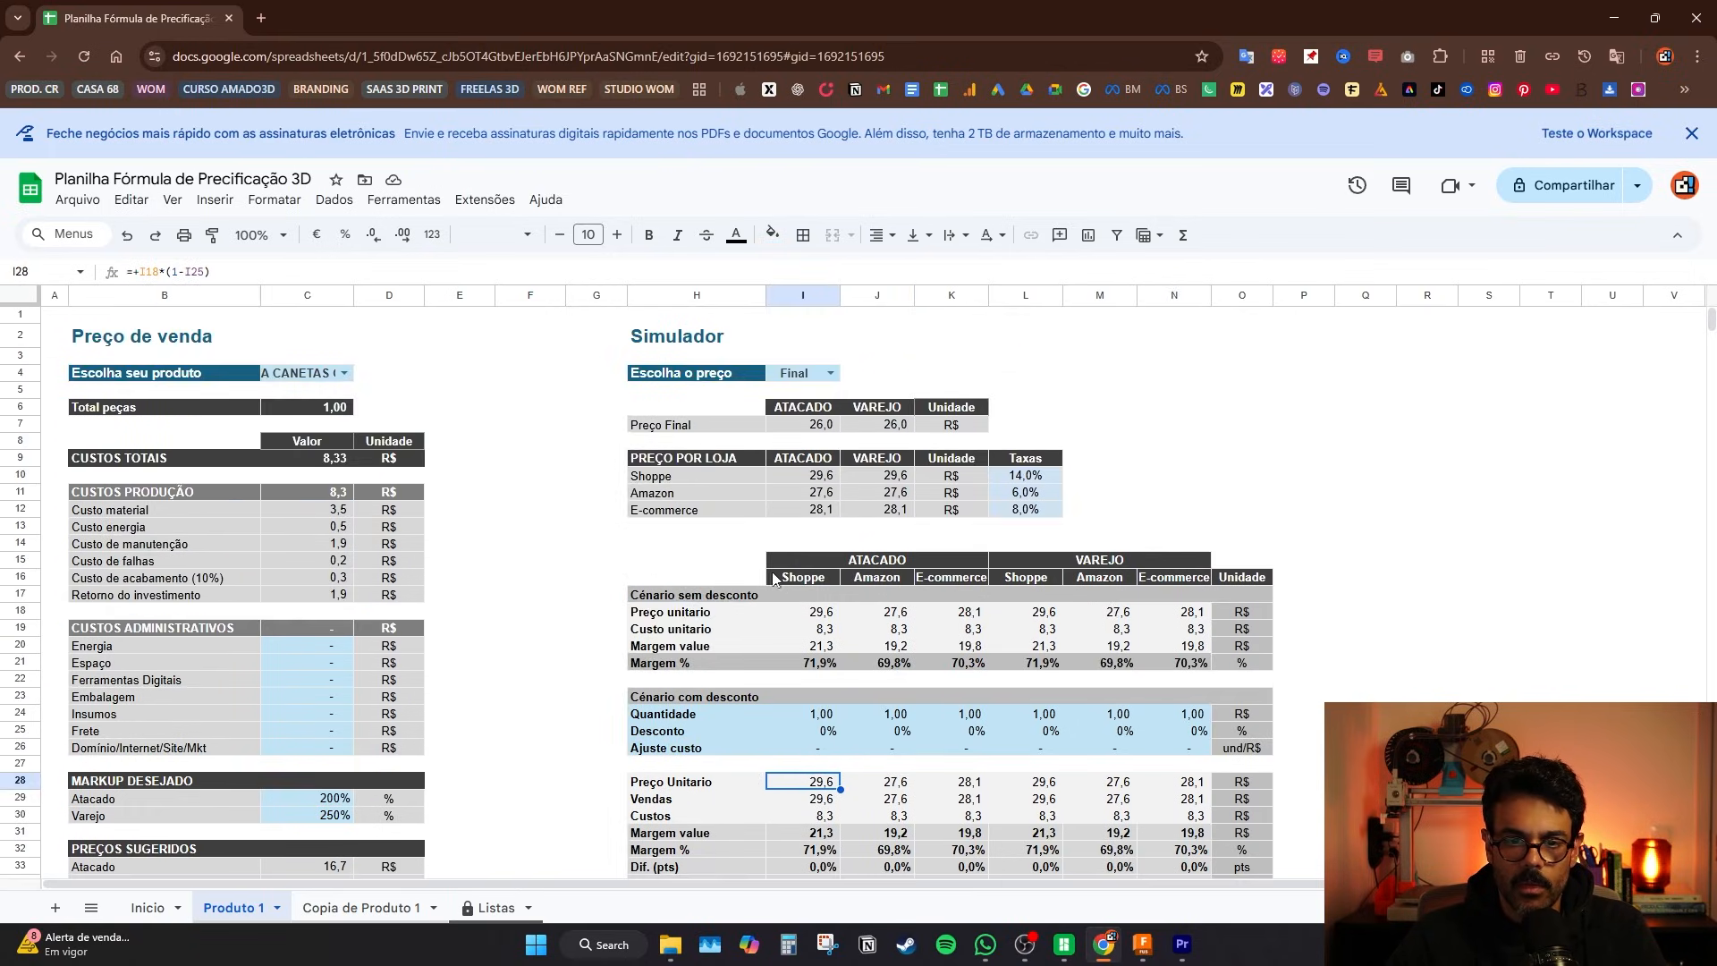
scroll(778, 563, "down", 2)
scroll(814, 610, "up", 3)
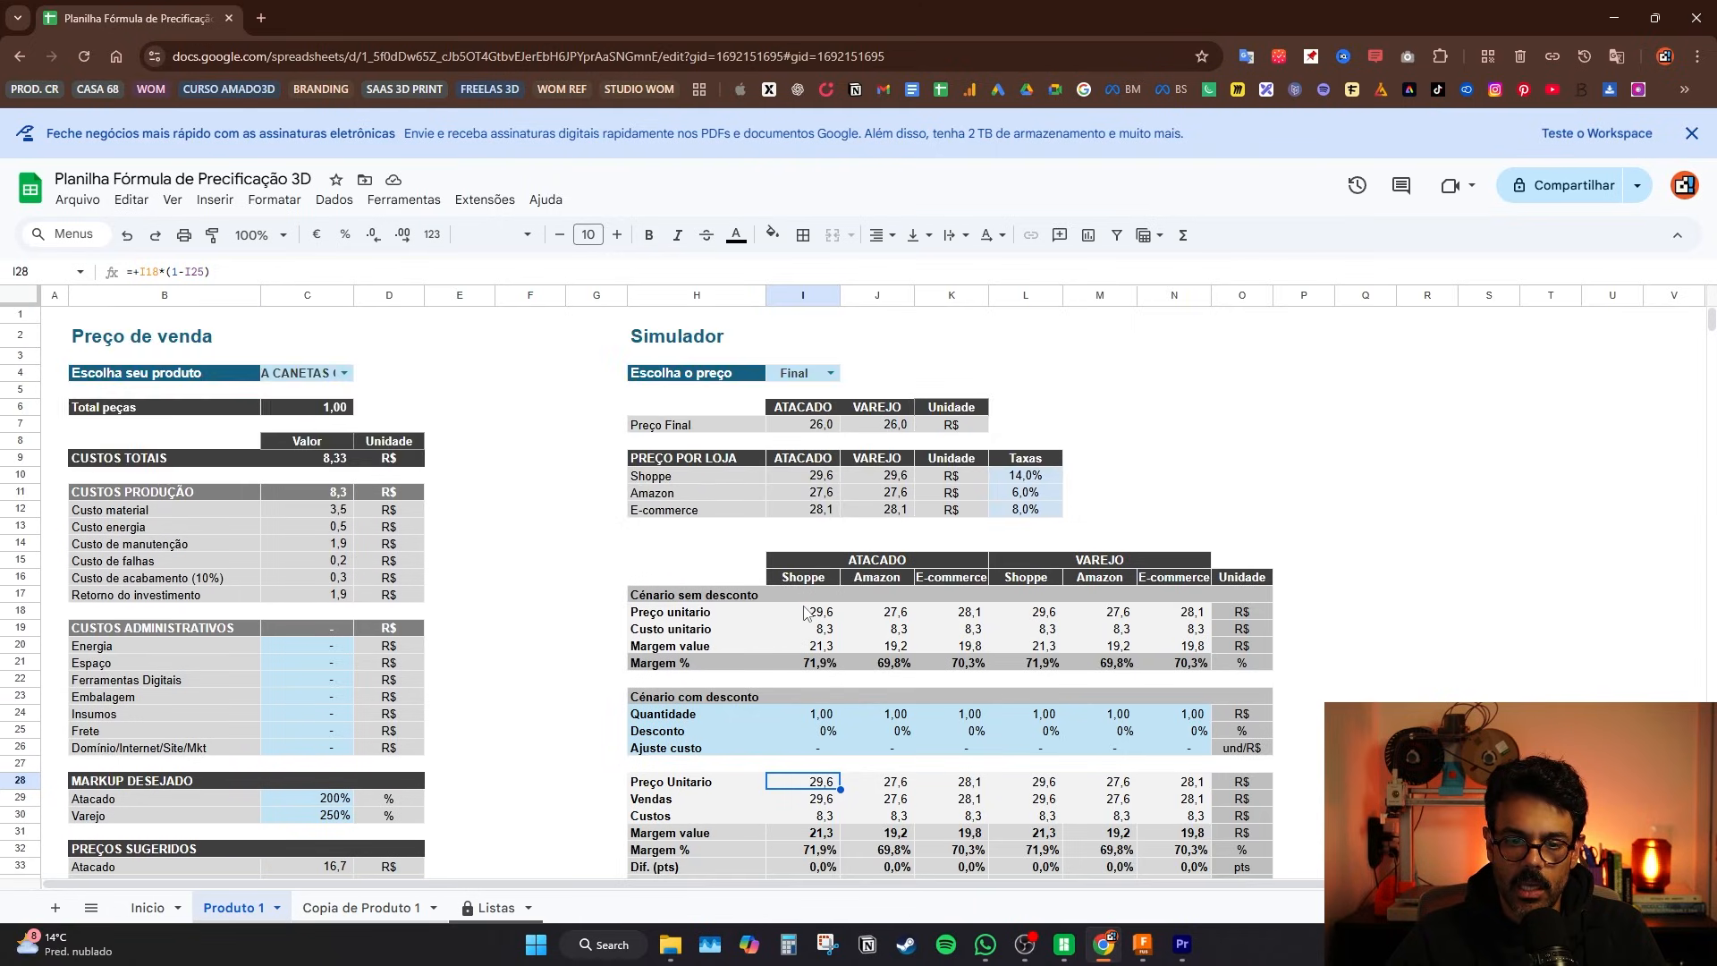
left_click(1028, 477)
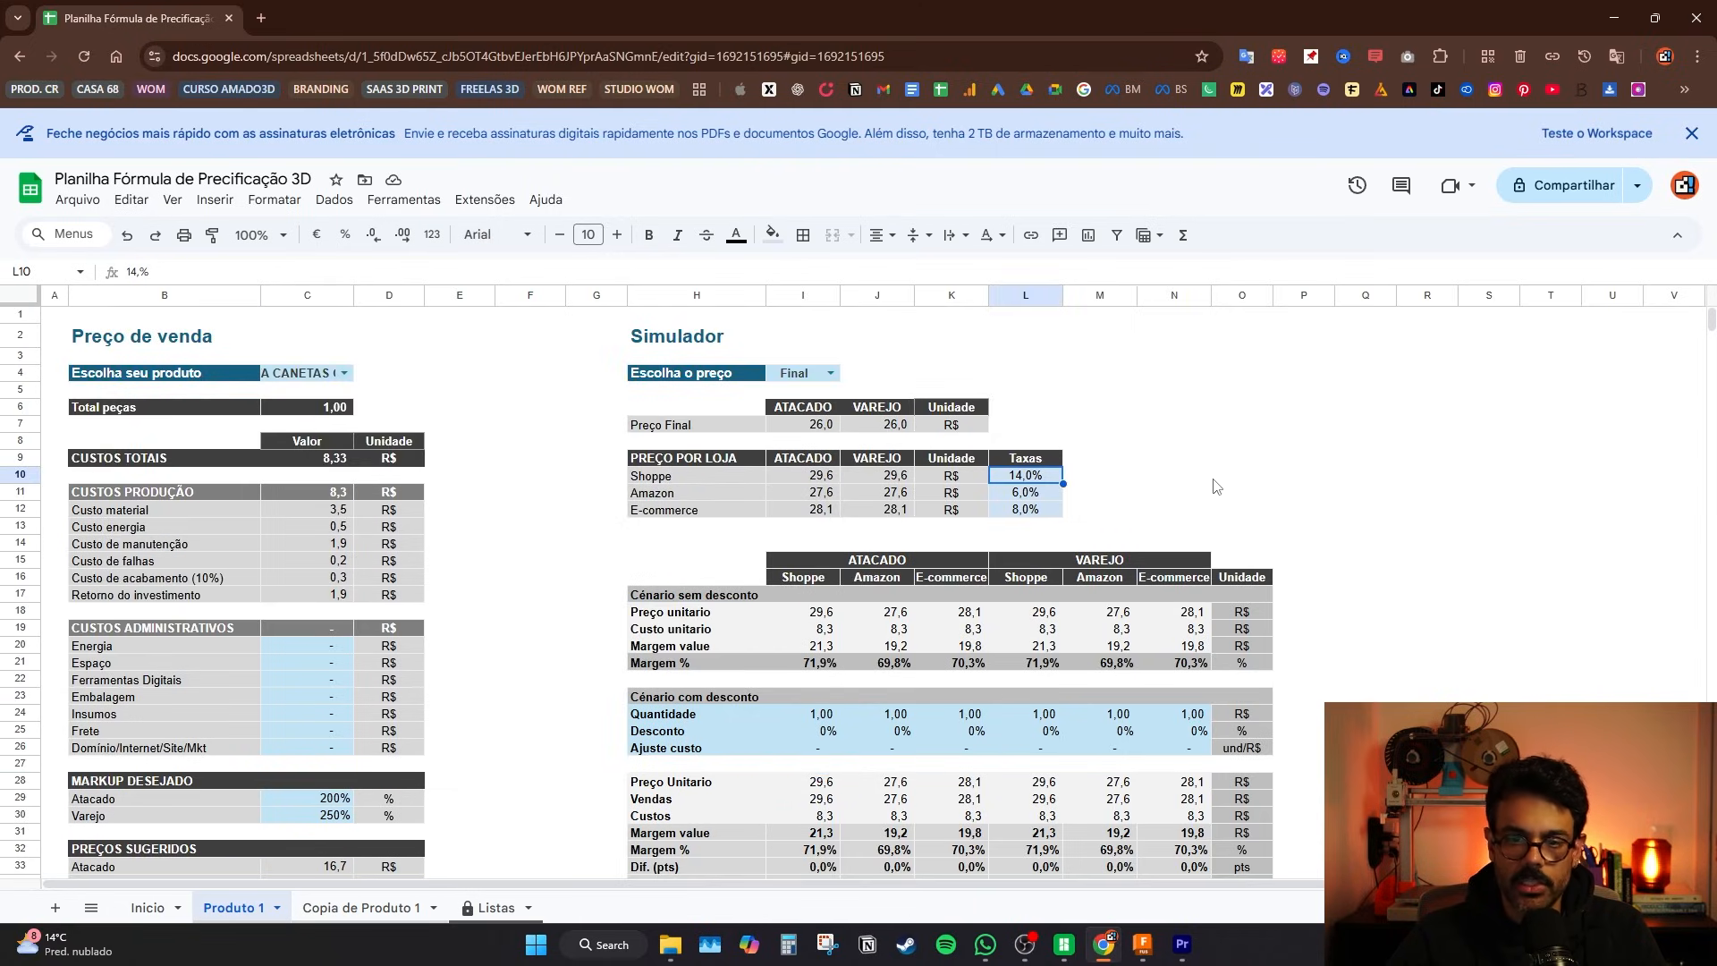
scroll(760, 667, "down", 3)
scroll(537, 653, "up", 2)
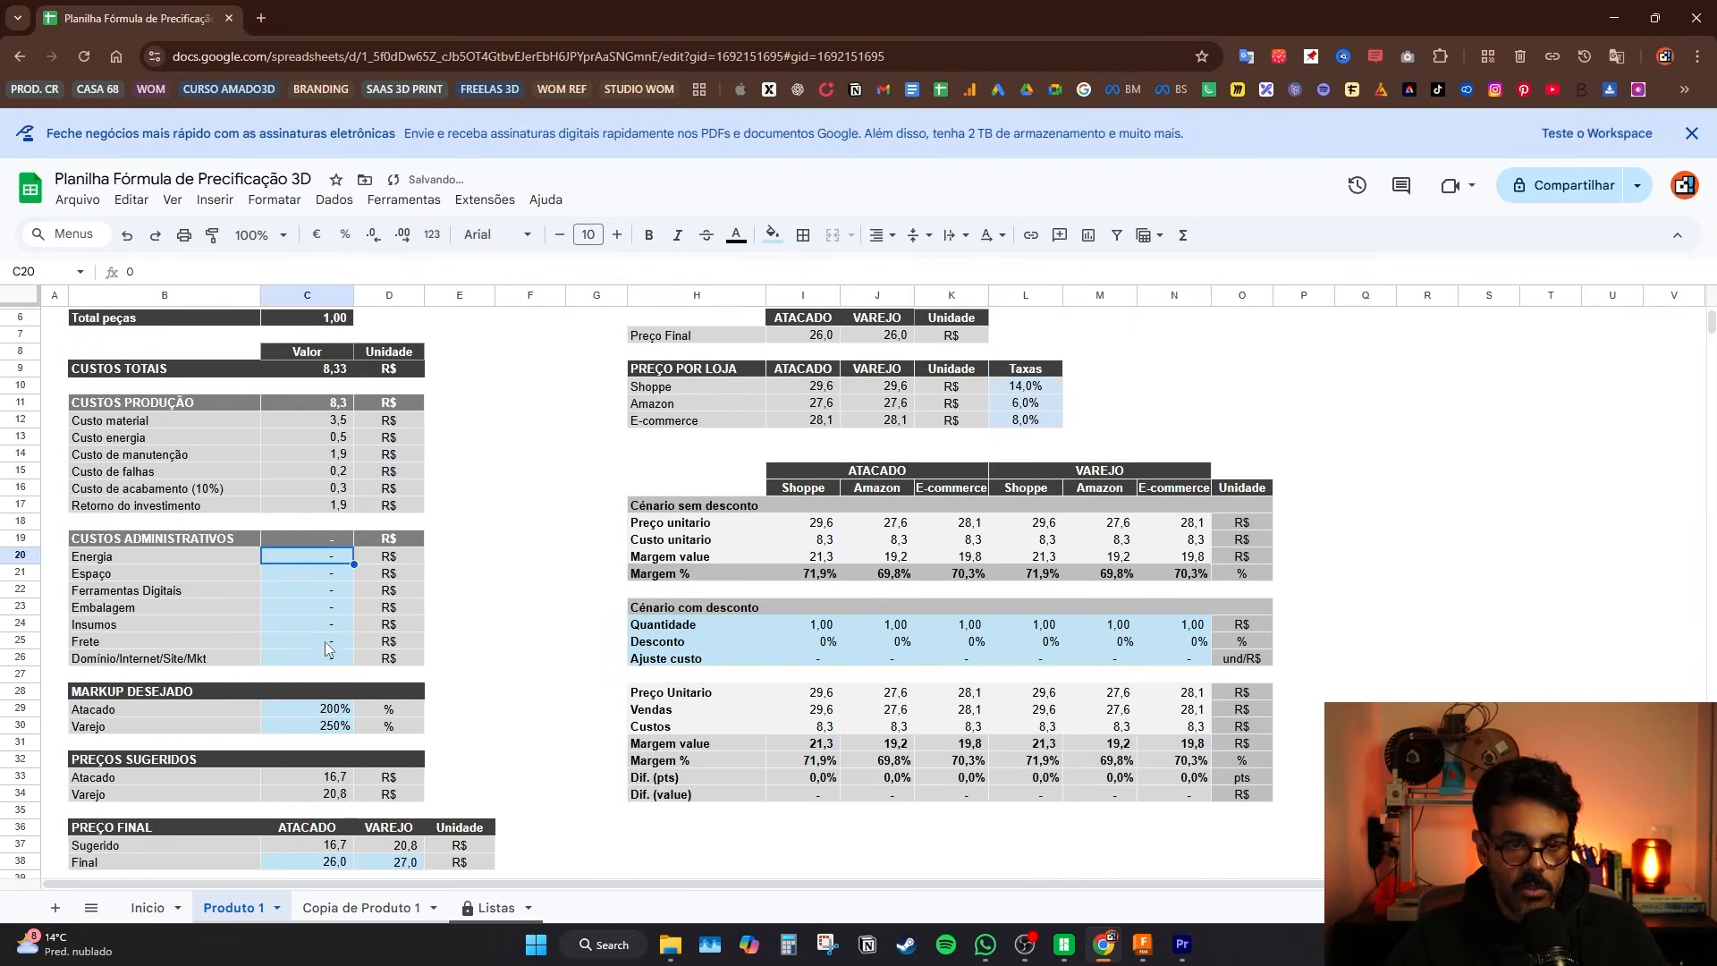
left_click(331, 644)
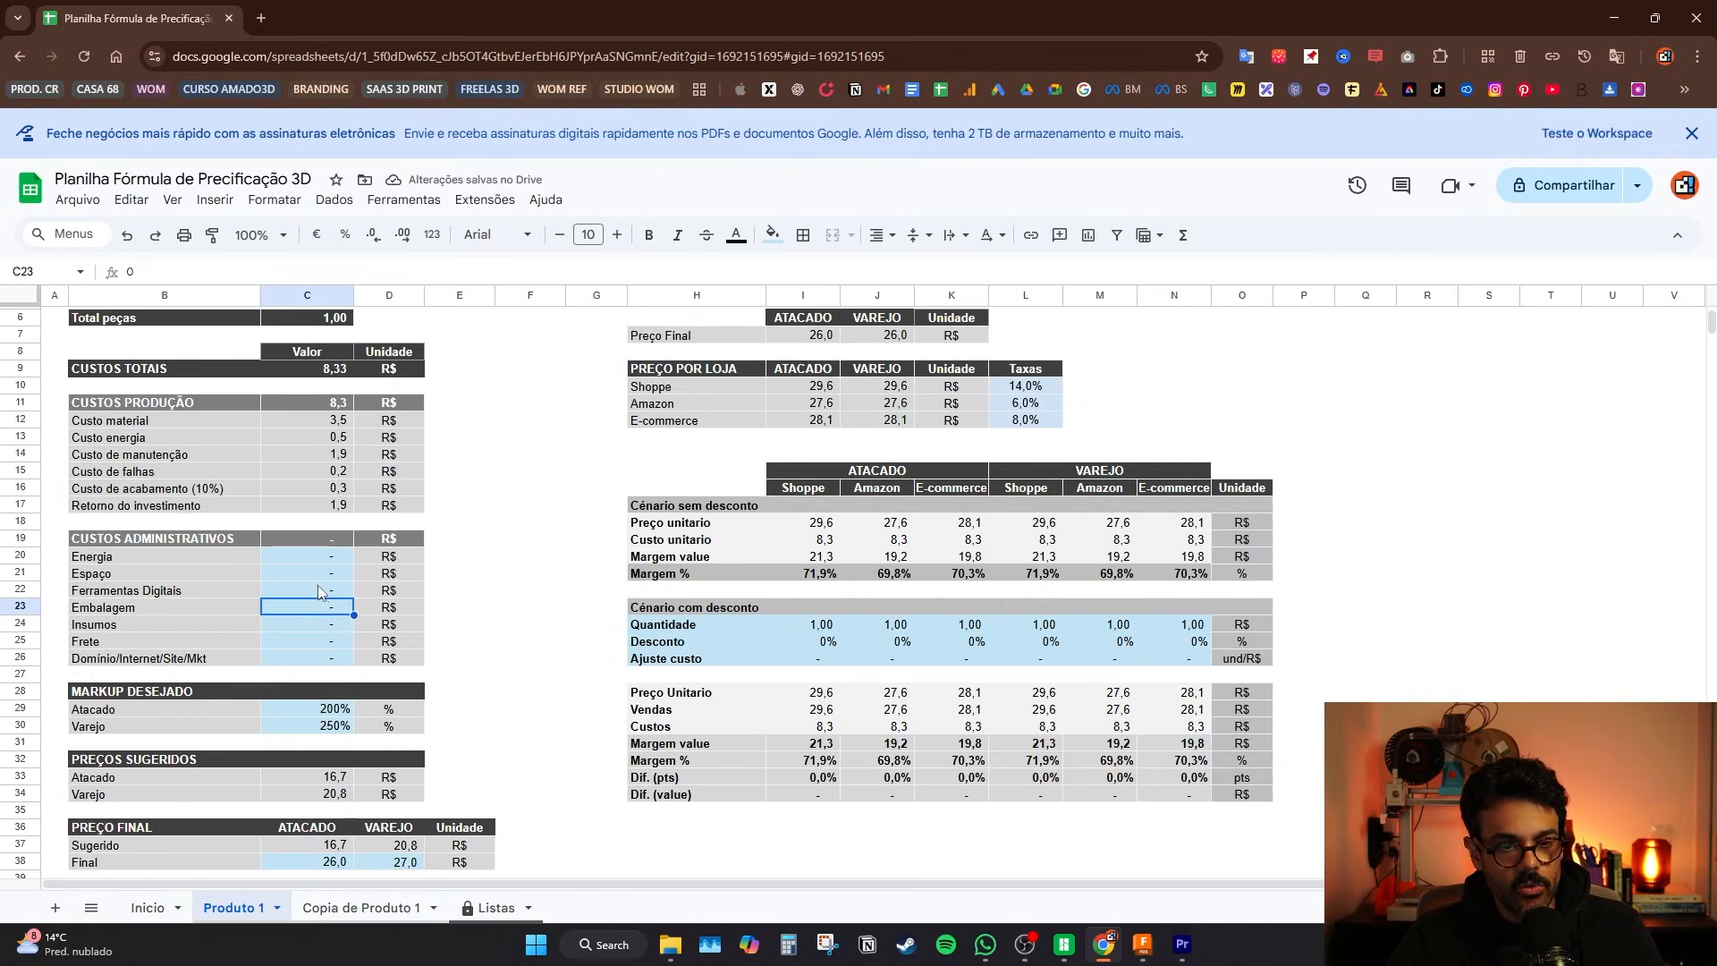
scroll(715, 536, "up", 2)
left_click(1136, 488)
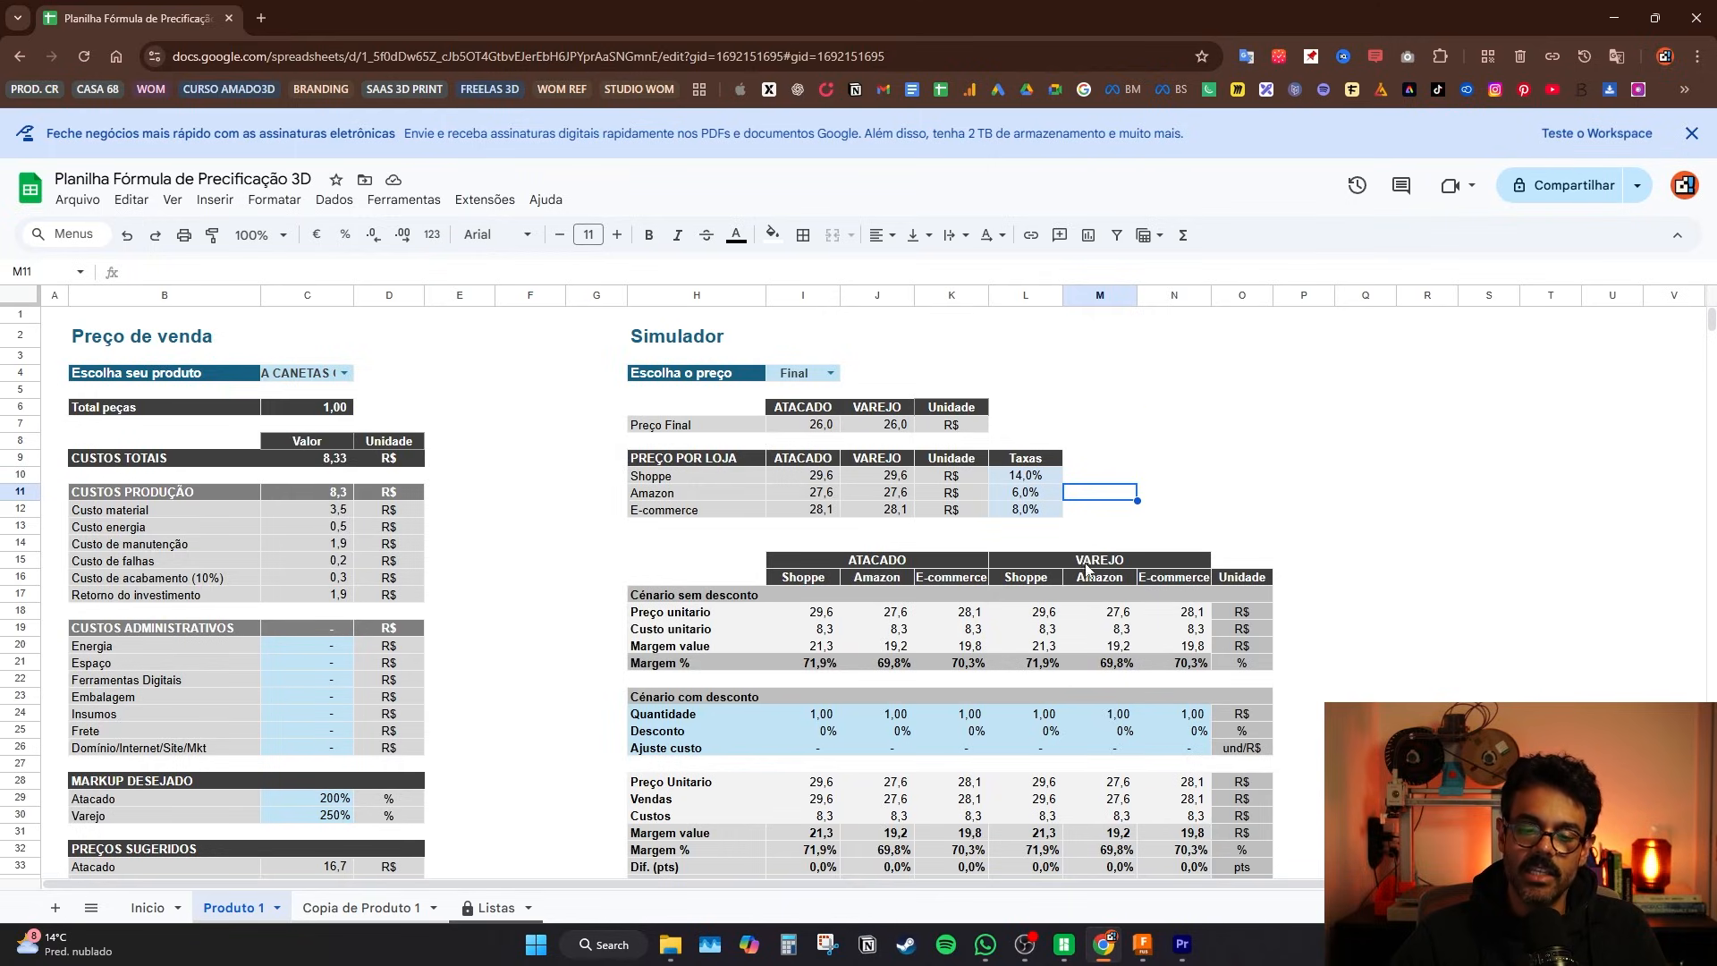
scroll(1089, 569, "down", 2)
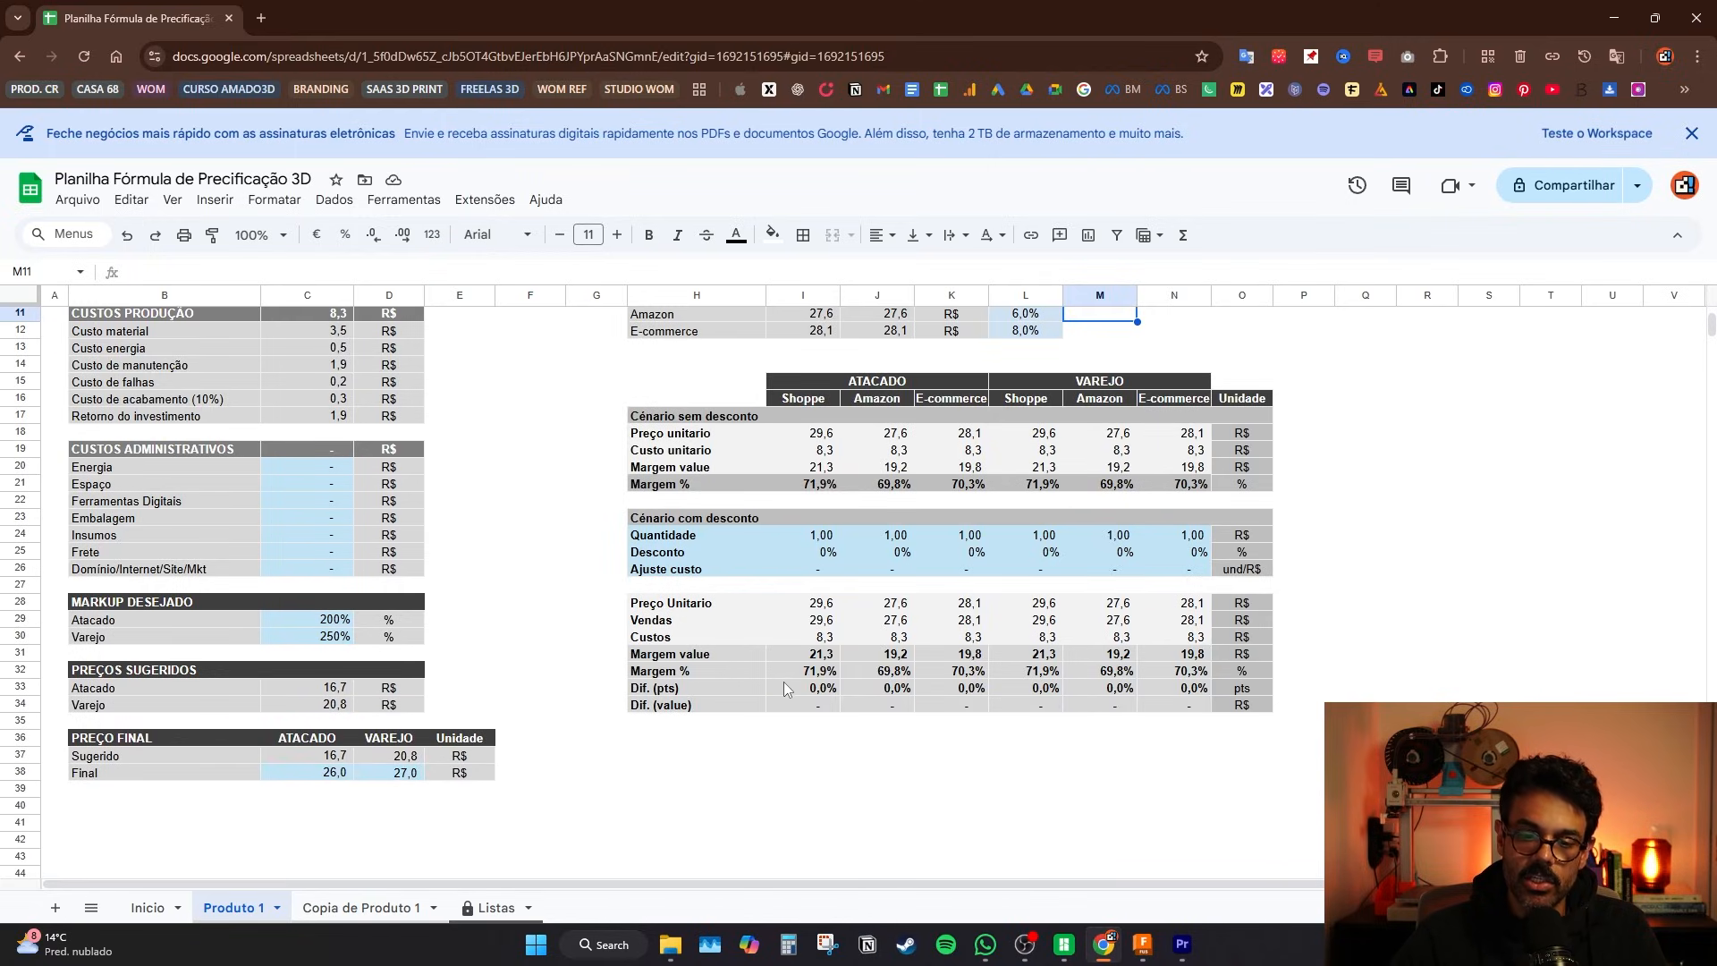
left_click(809, 658)
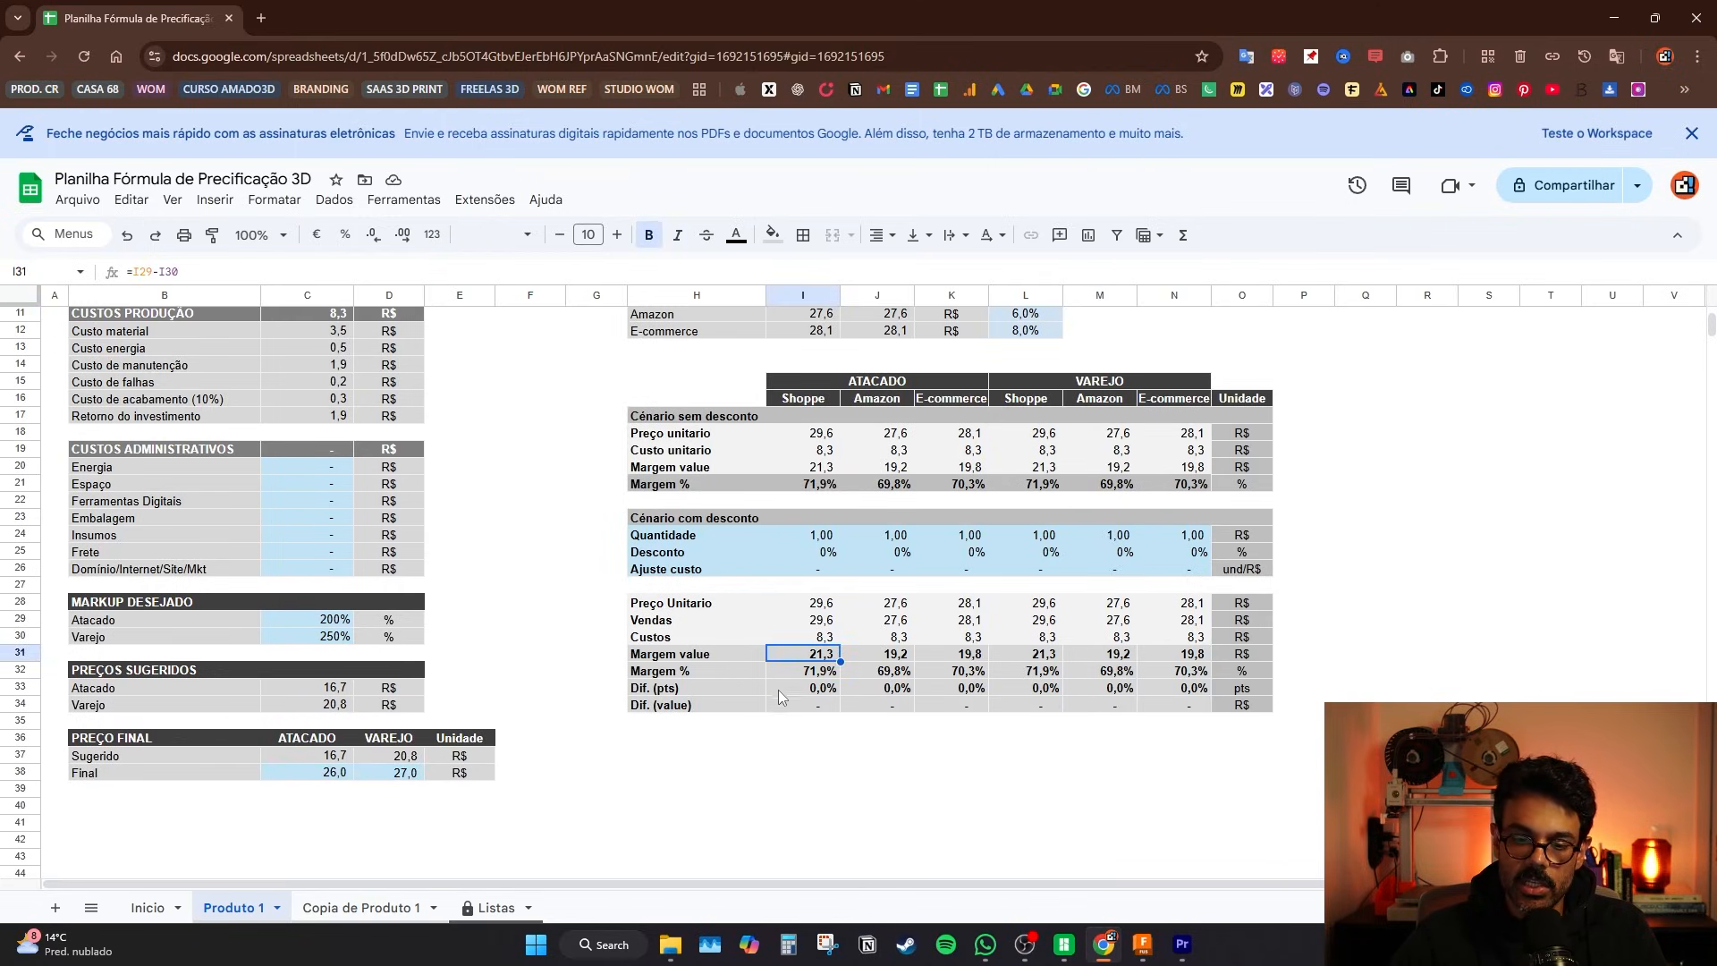
- Enter 3 as the packaging cost (Embalagem) and 2 as the supplies cost (Insumos) under the administrative costs
scroll(563, 648, "up", 1)
left_click(347, 610)
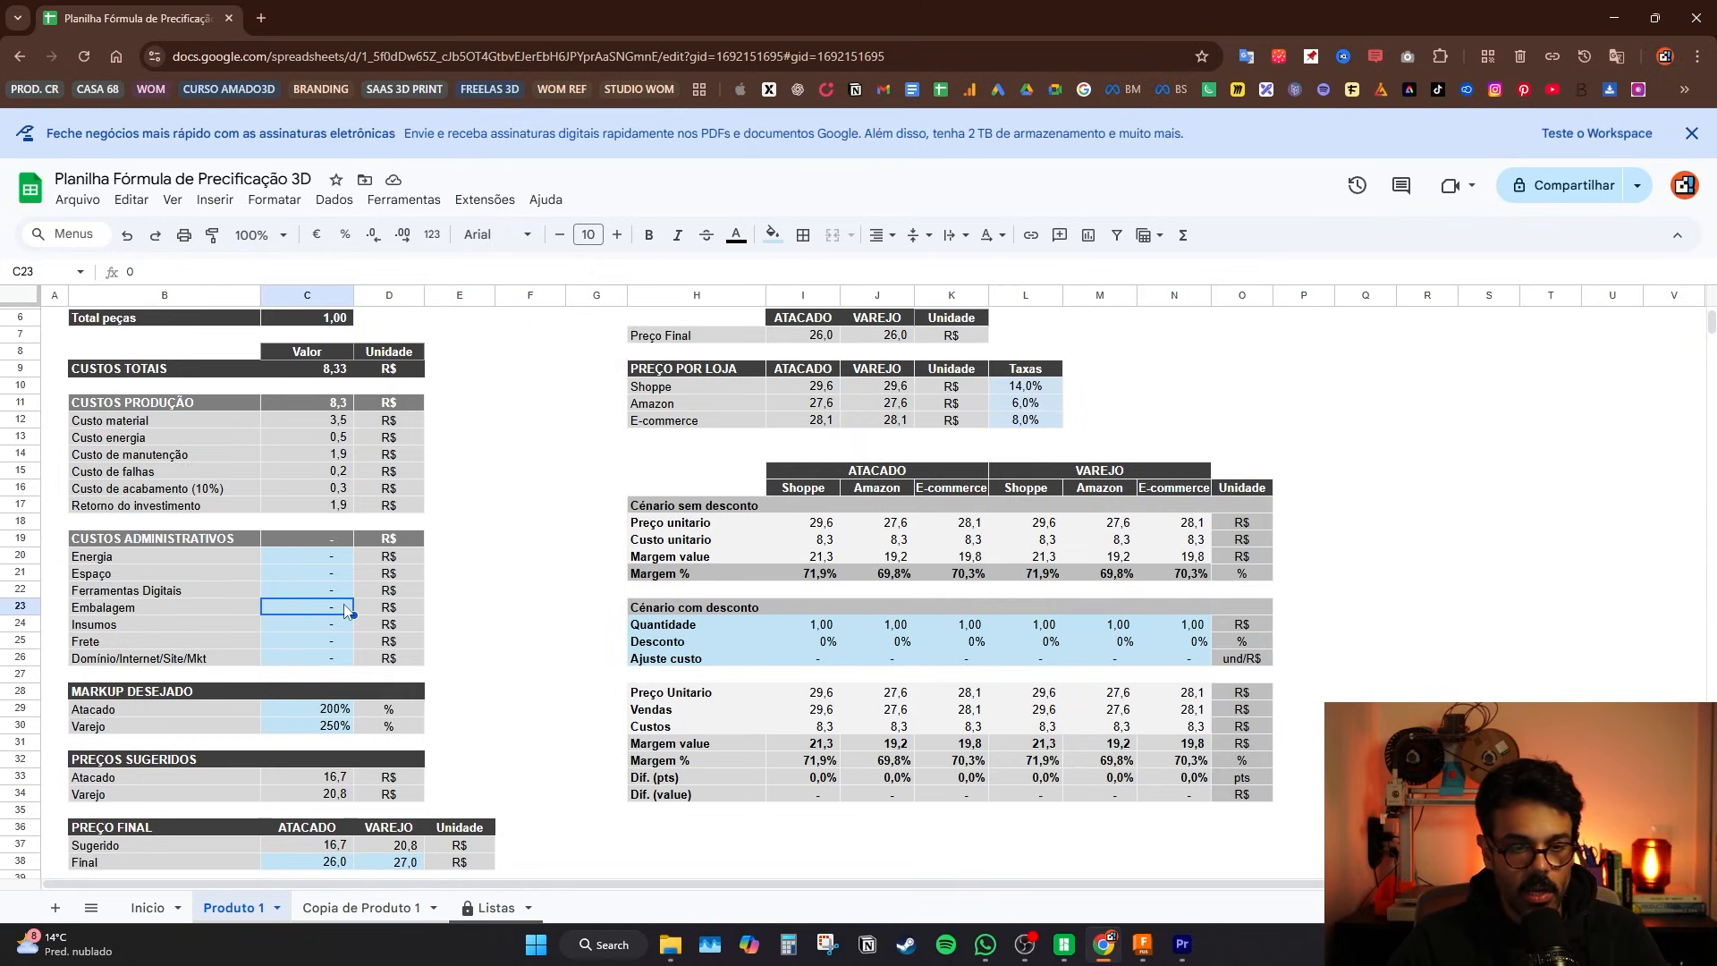
type("3")
key("Return")
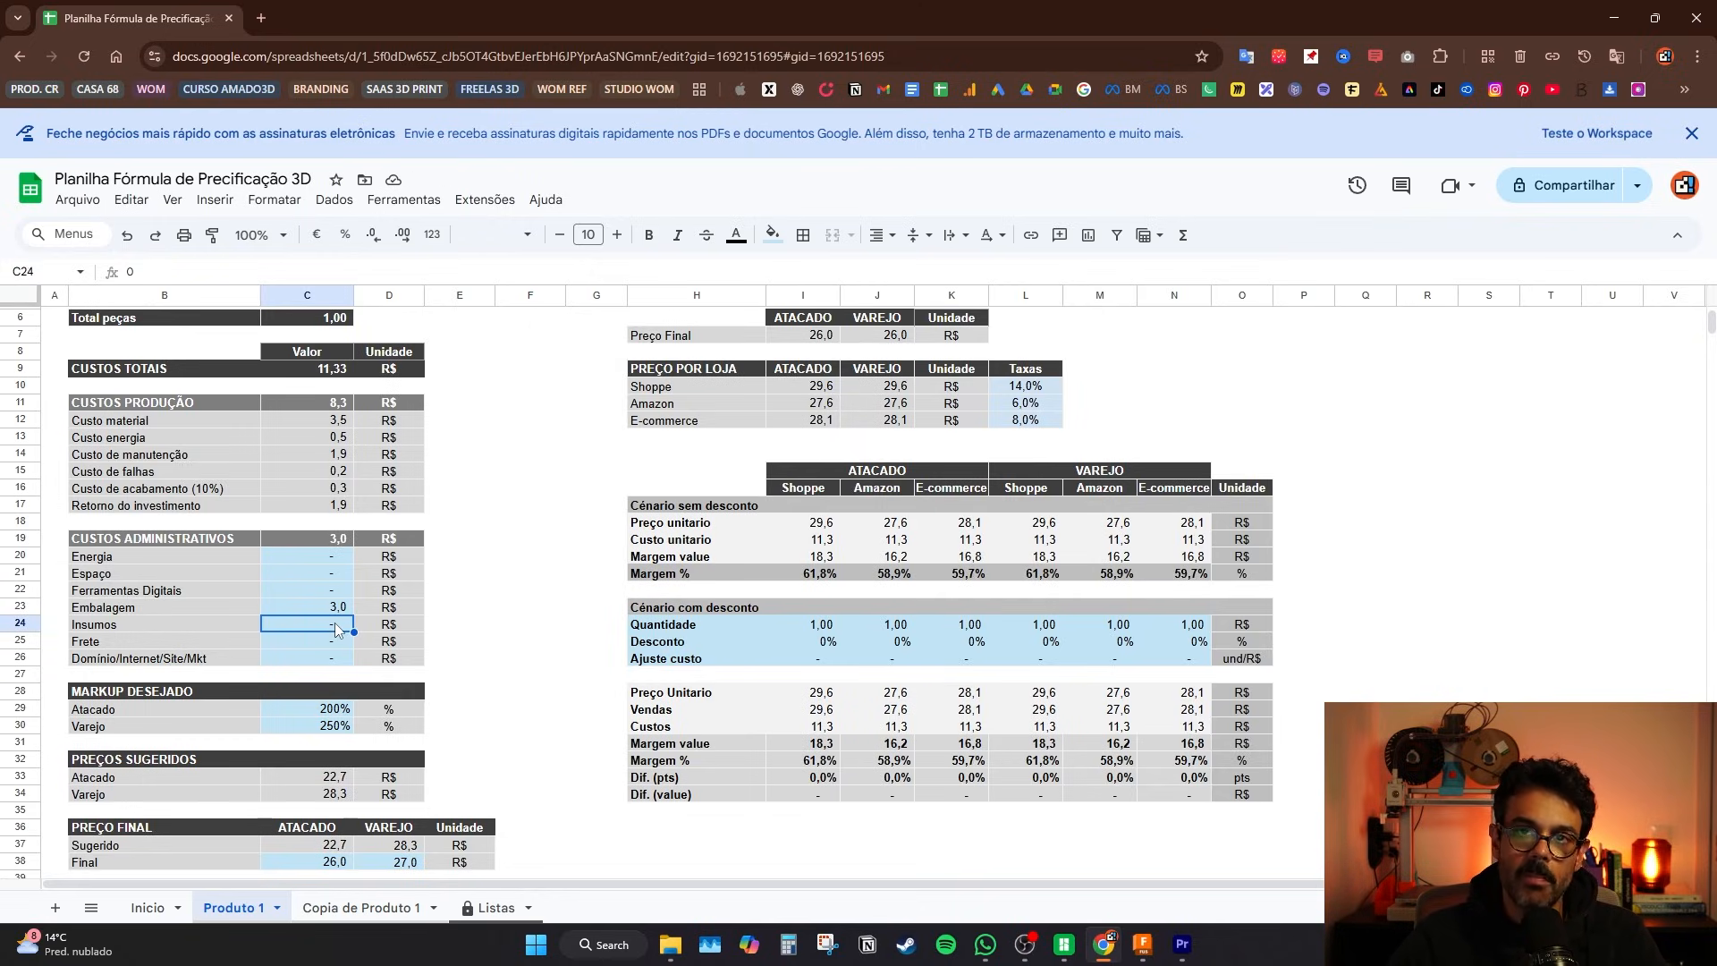
type("2")
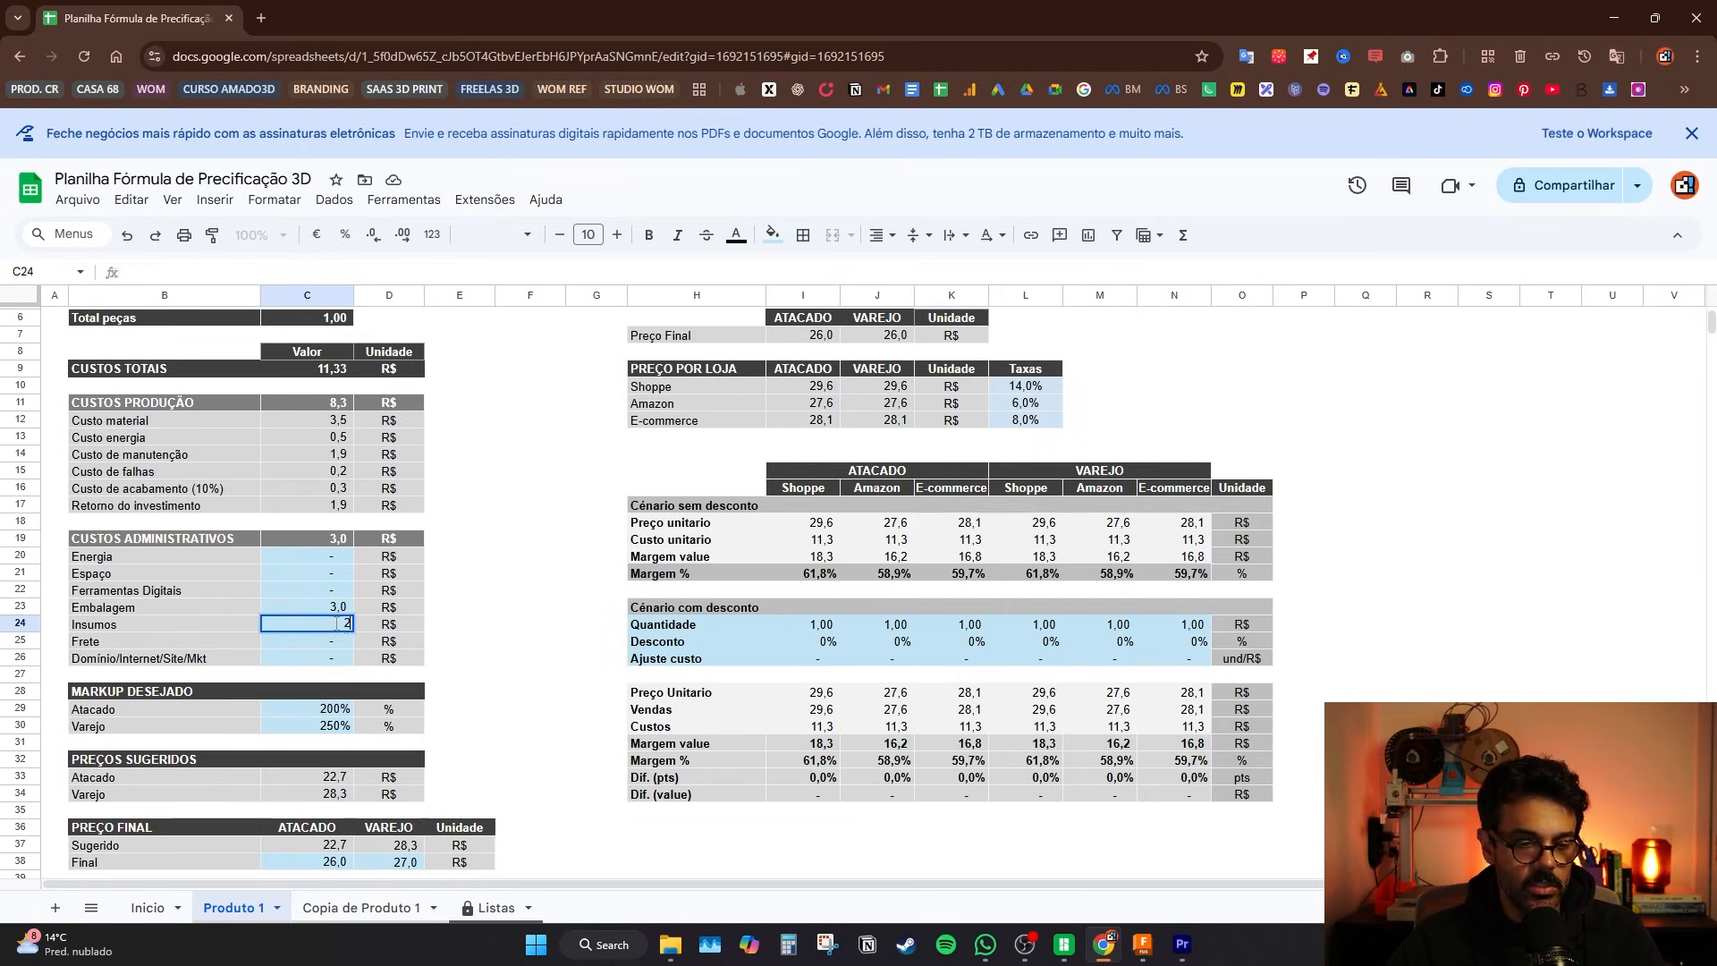
key("Return")
left_click(499, 621)
- Review the Shoppe wholesale costs and margin value in the simulator's discount scenario
scroll(499, 613, "down", 1)
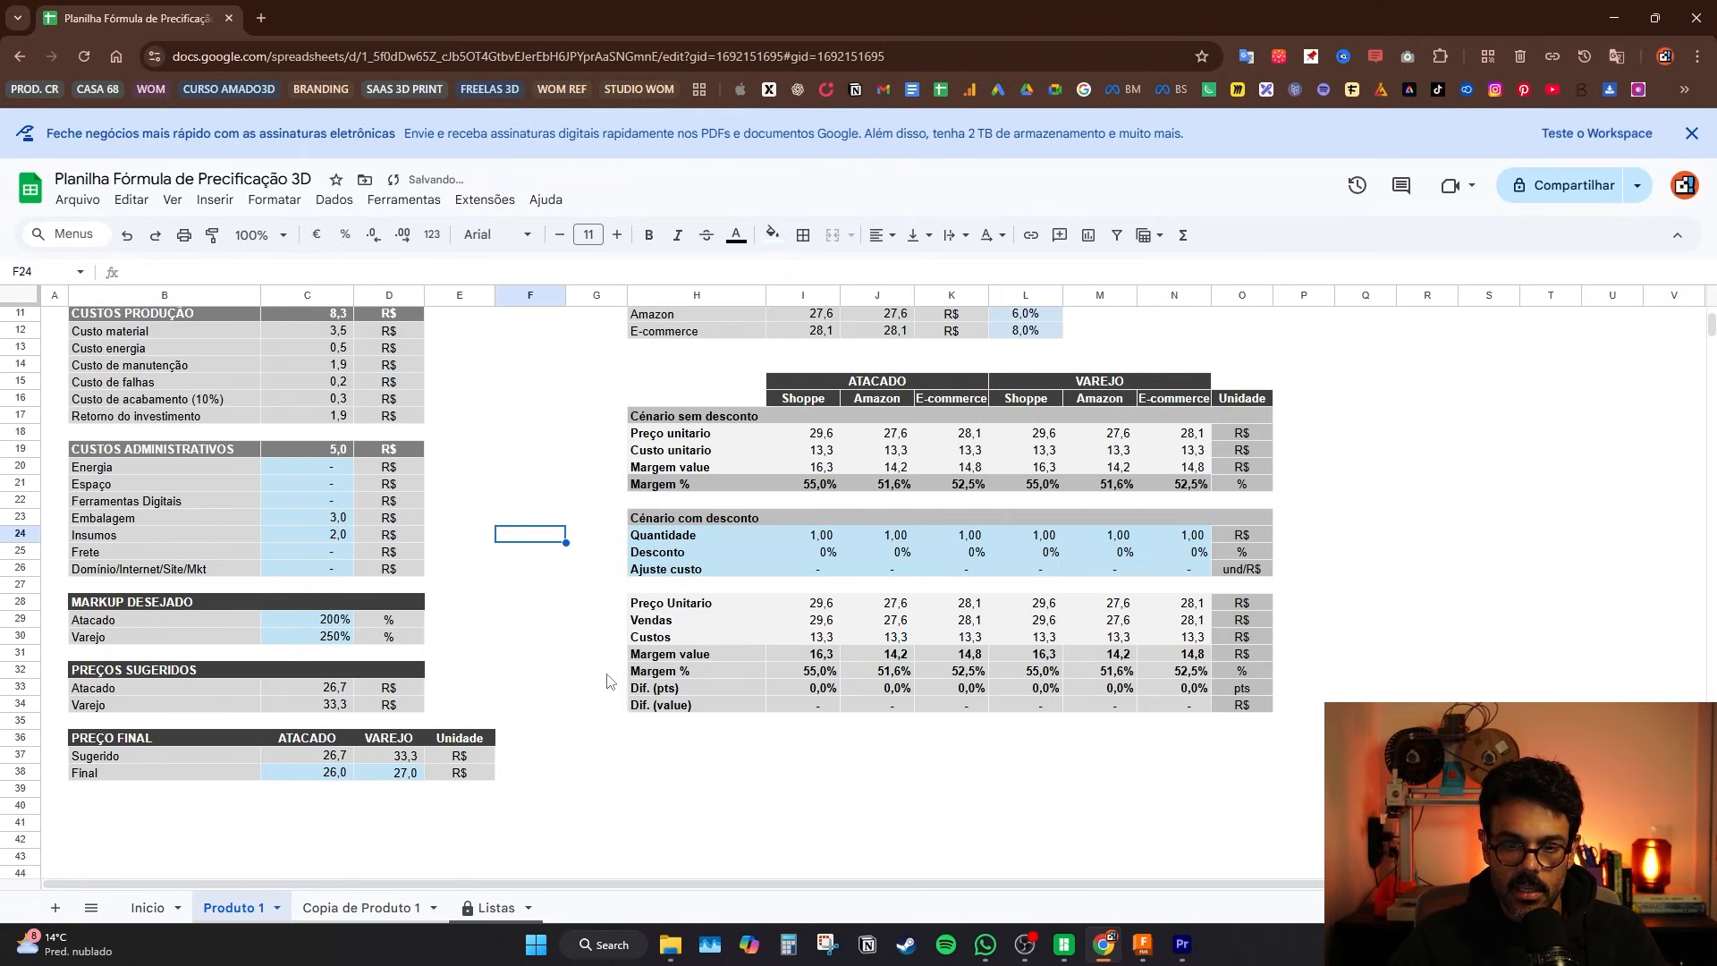
left_click(672, 653)
left_click(809, 659)
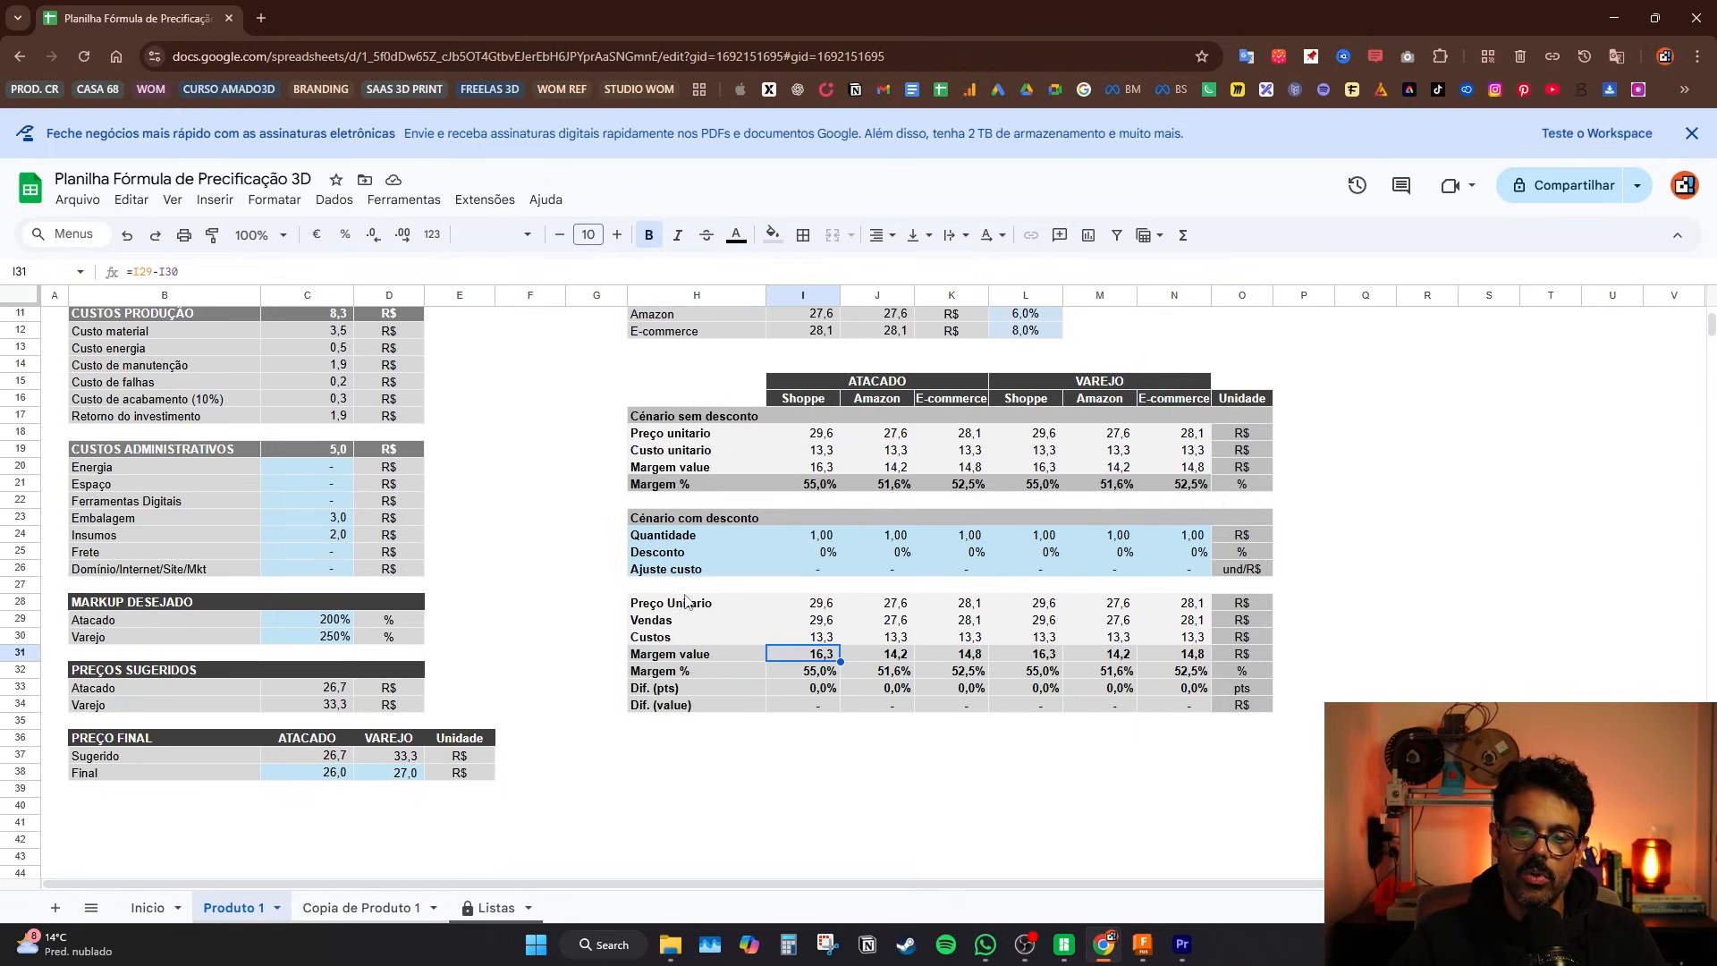
left_click(828, 636)
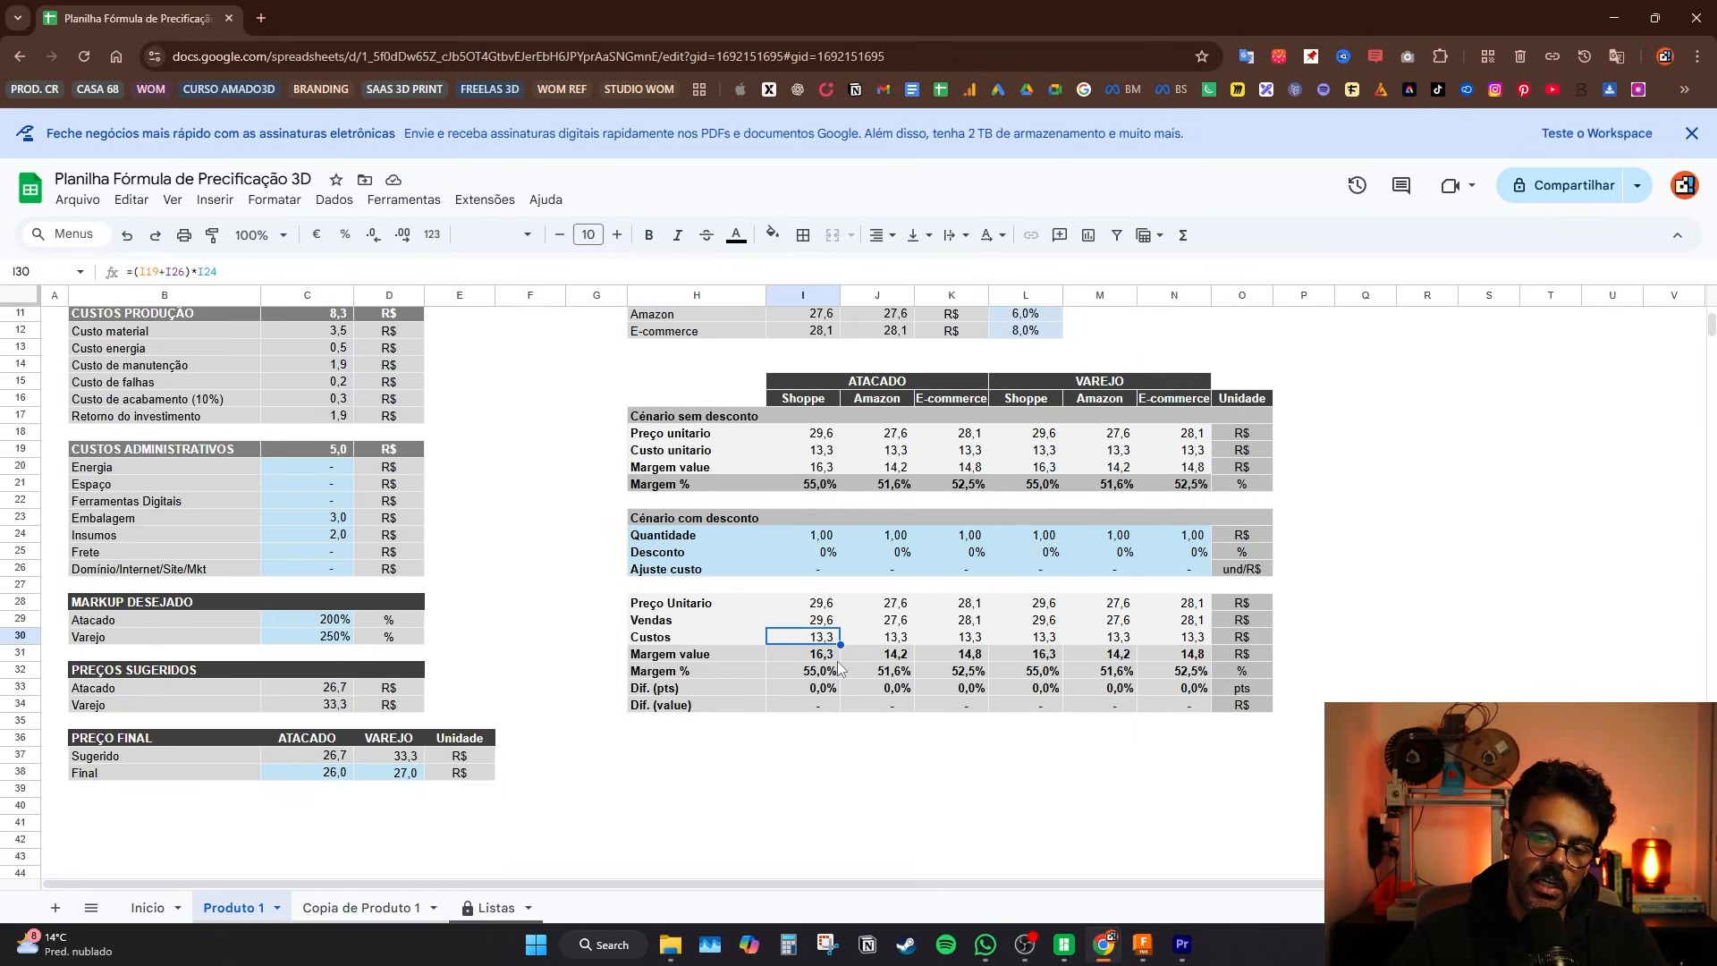
left_click(827, 656)
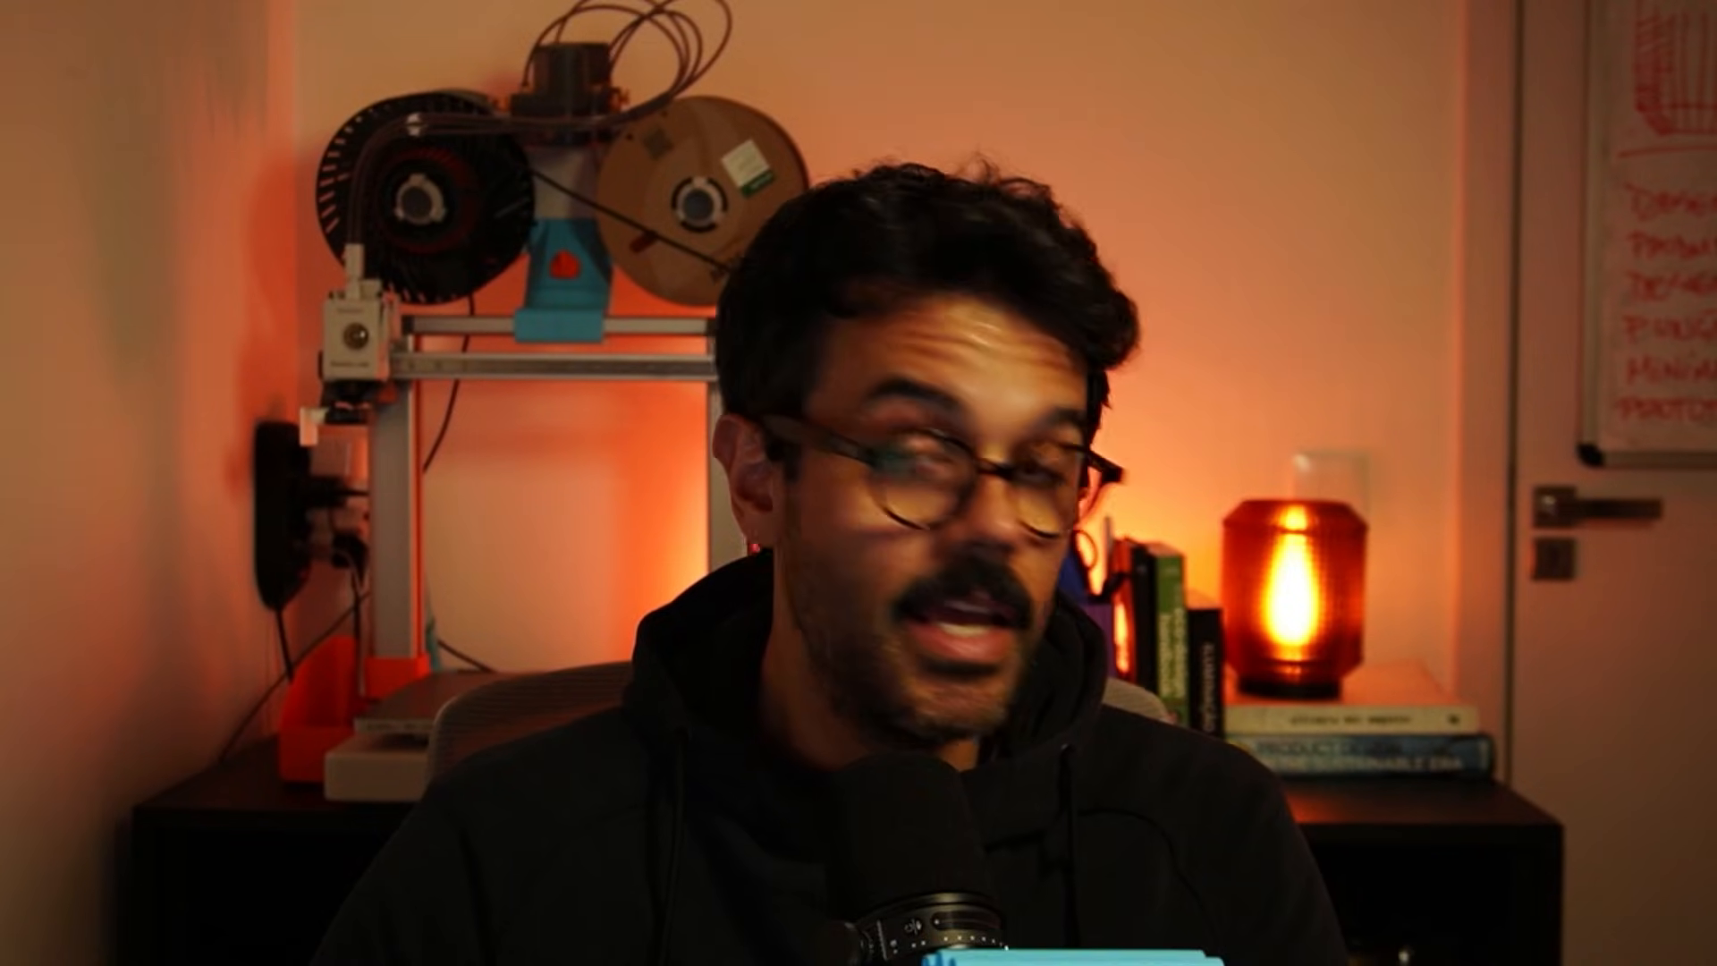